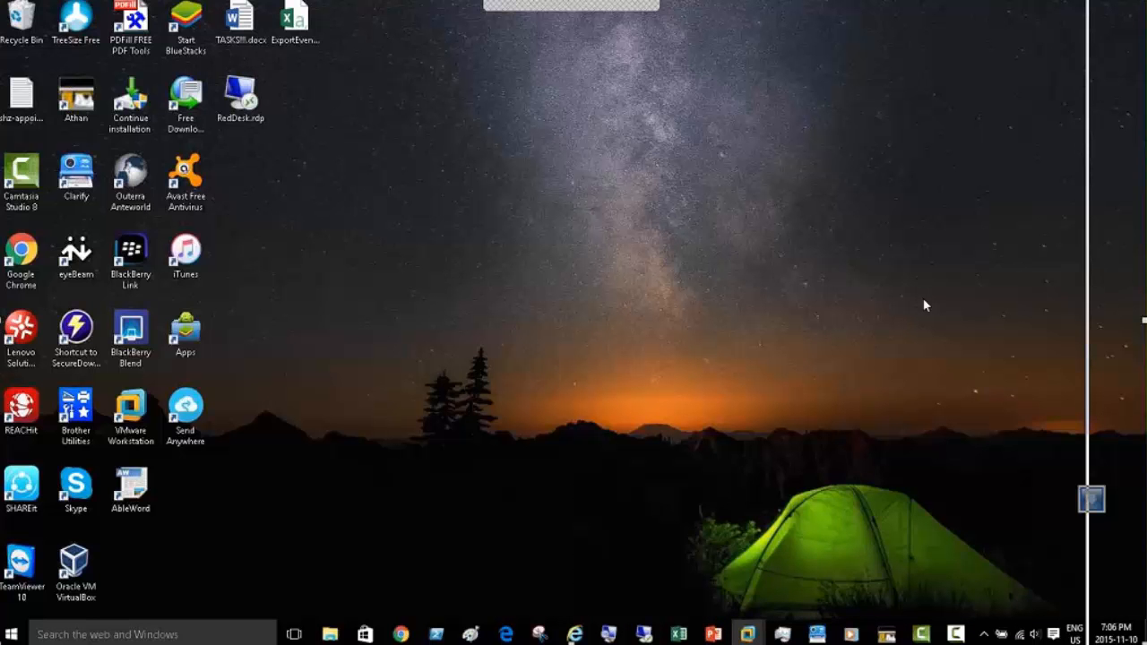
Step: Switch to VMware Workstation, show the CitrixWin7 virtual machine and maximize the window
left_click_drag(1146, 127, 645, 18)
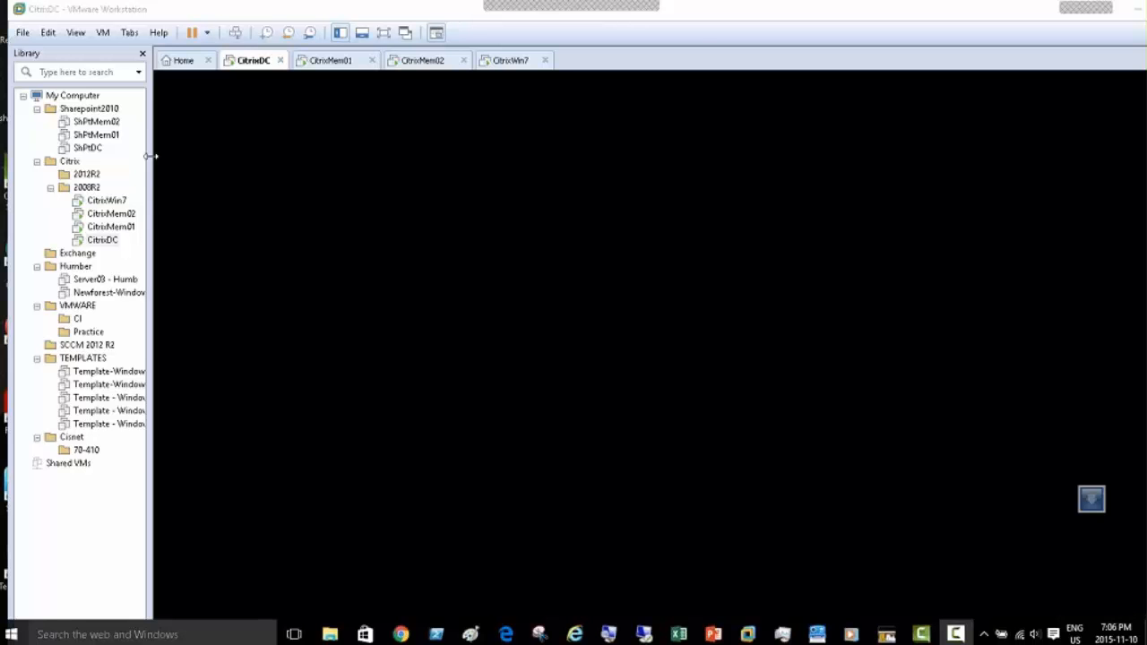
left_click(85, 129)
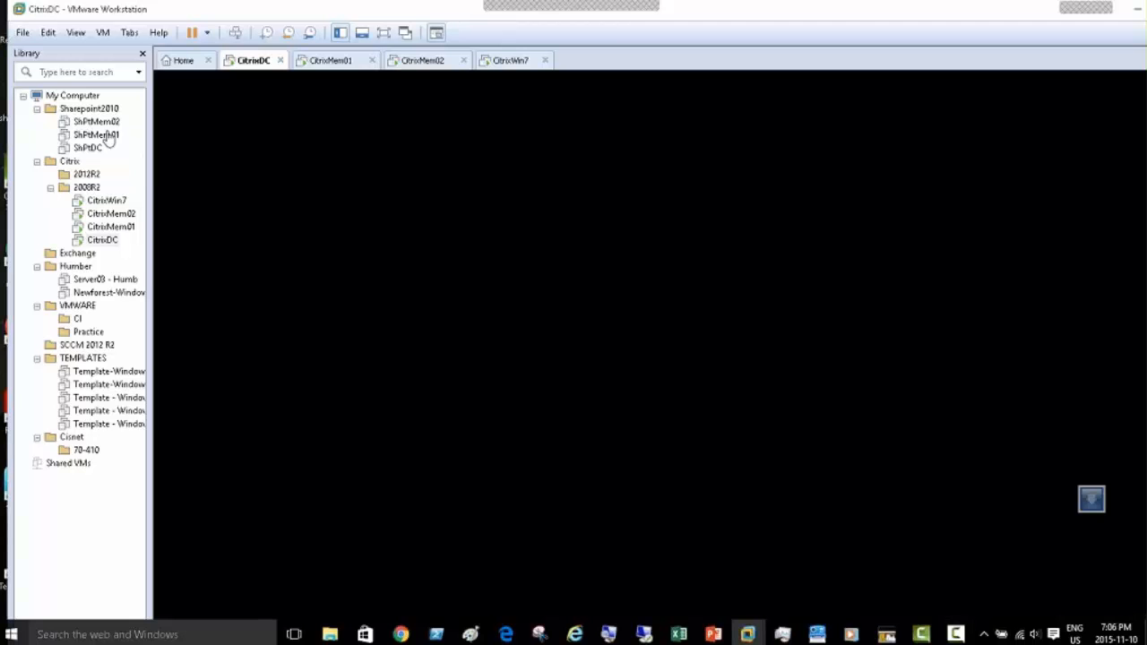
left_click(507, 70)
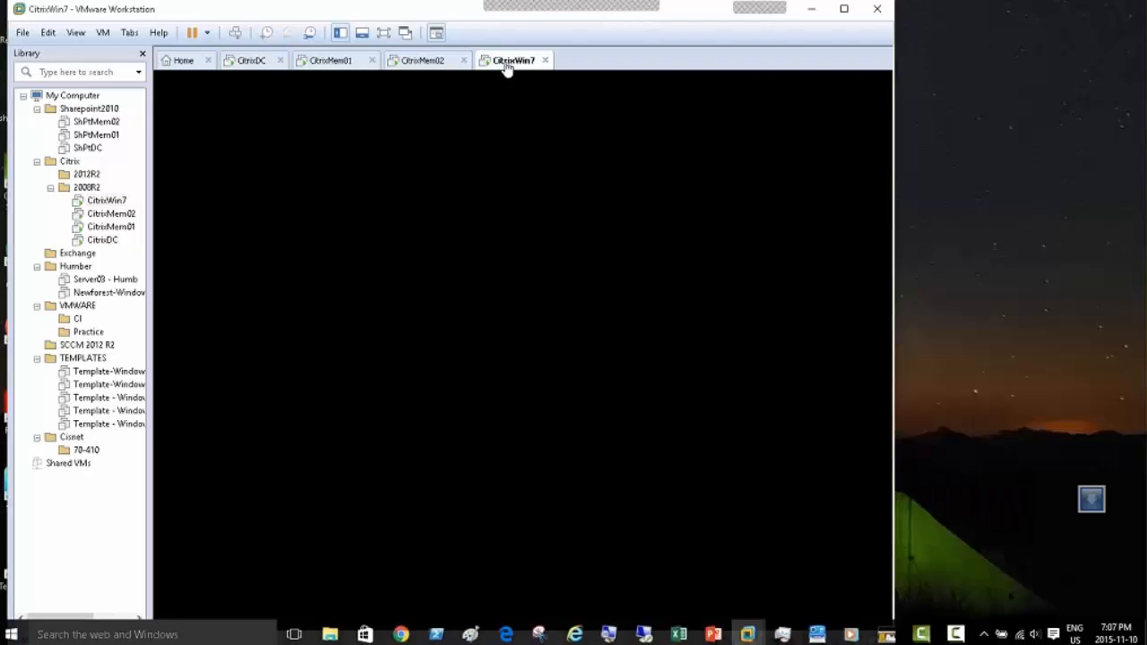
left_click(844, 10)
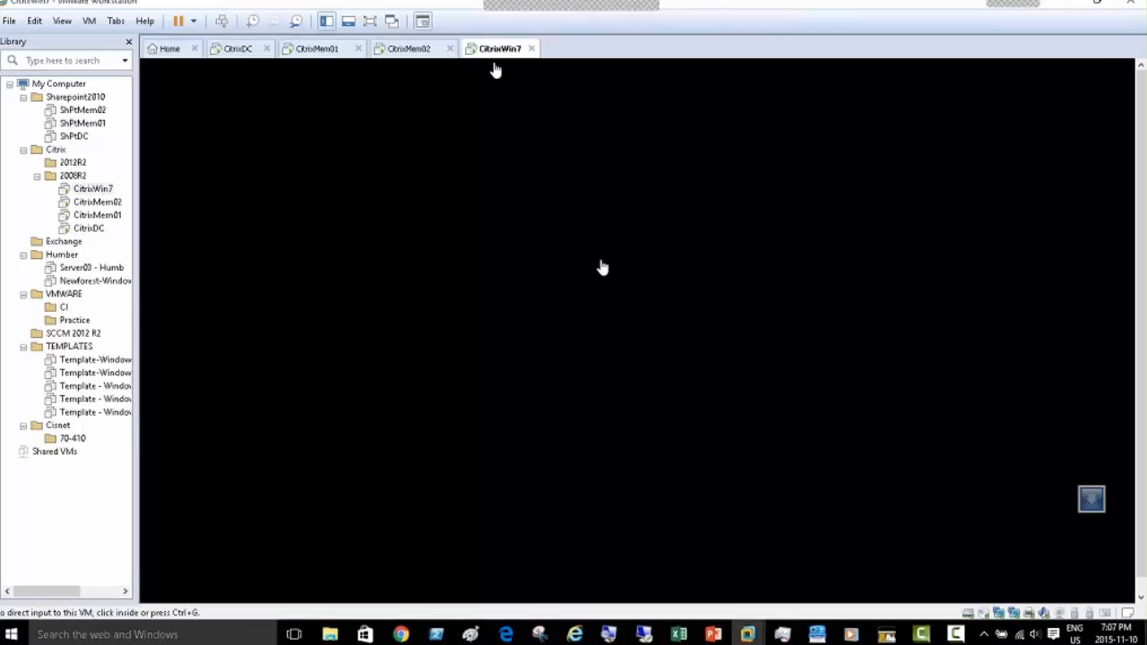
Step: Close Internet Explorer with all its tabs on the CitrixWin7 machine
left_click(515, 175)
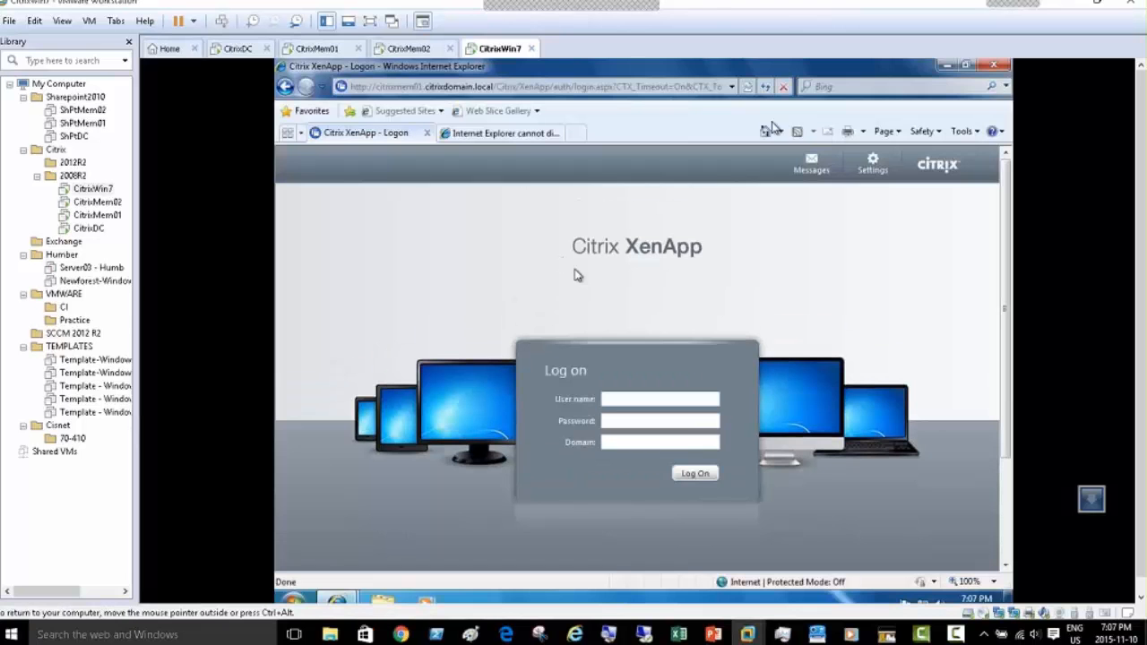
left_click(1002, 65)
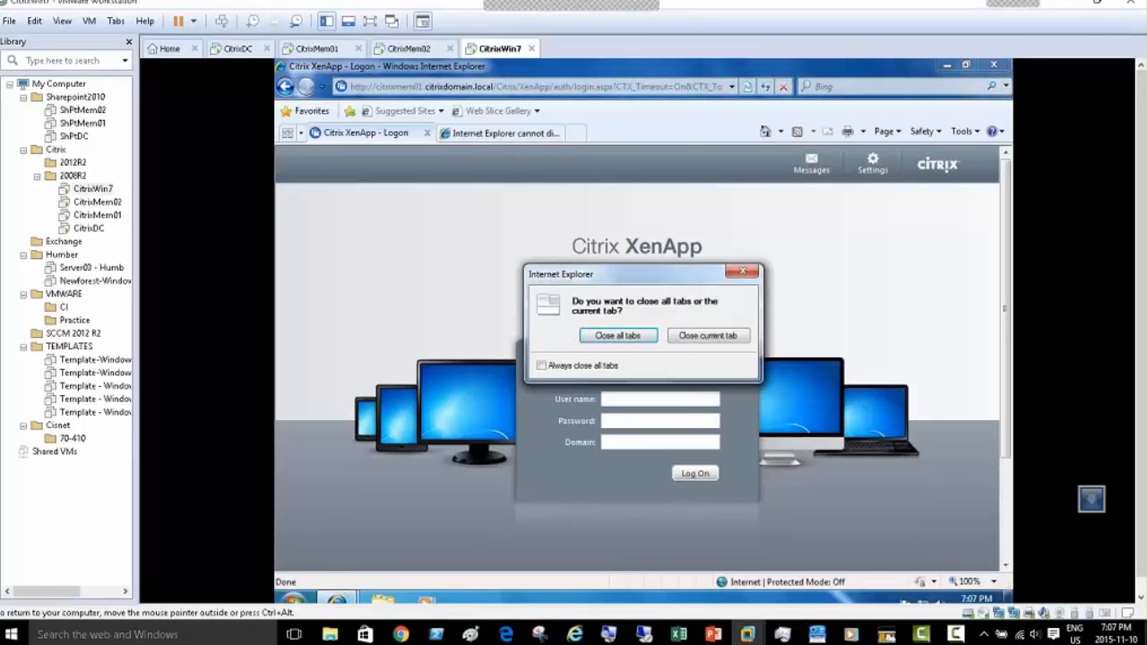
left_click(618, 336)
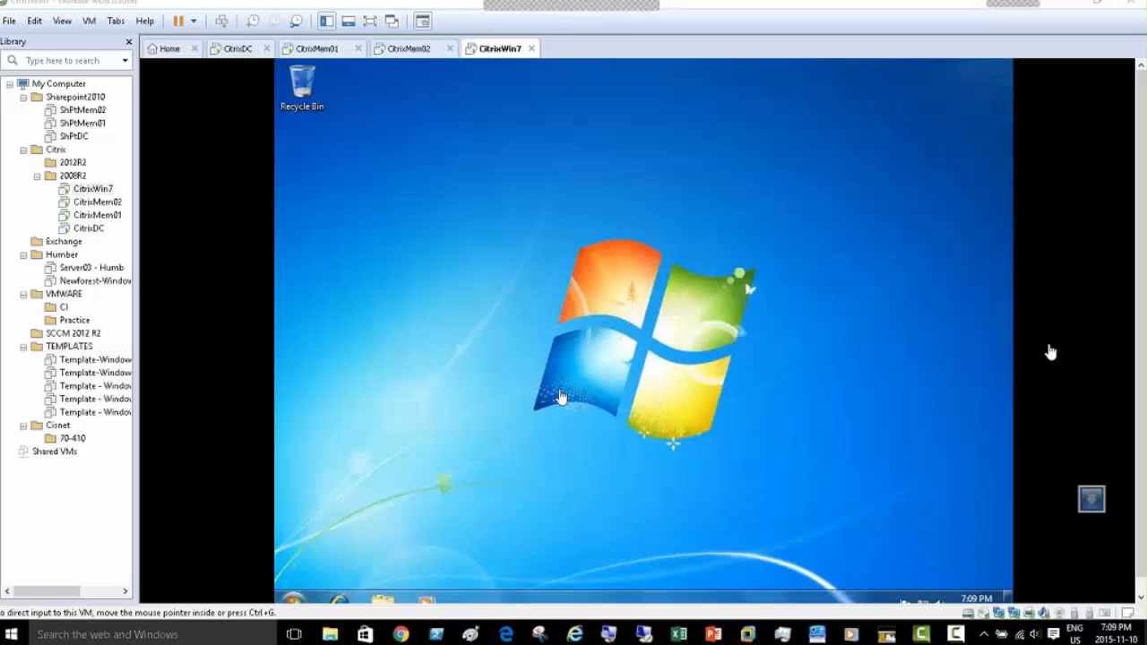
left_click(472, 391)
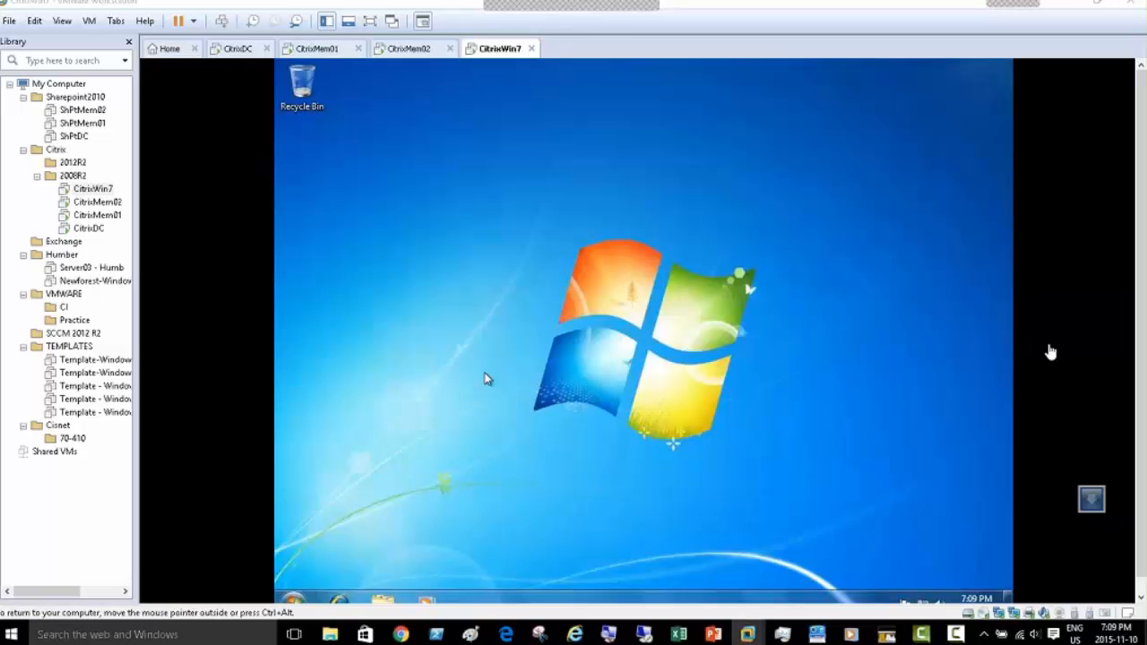
Step: View the XenApp web site on CitrixMem01 and the Citrix XenApp 6.5 Part 5 video page in Chrome
left_click(314, 49)
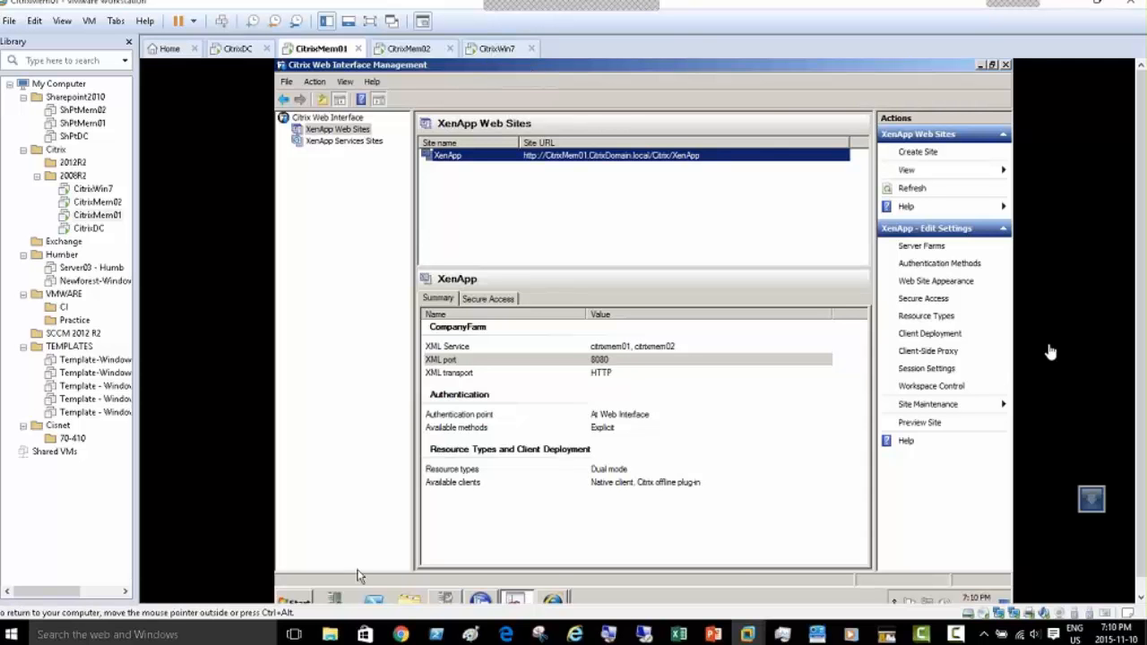
mouse_move(401, 635)
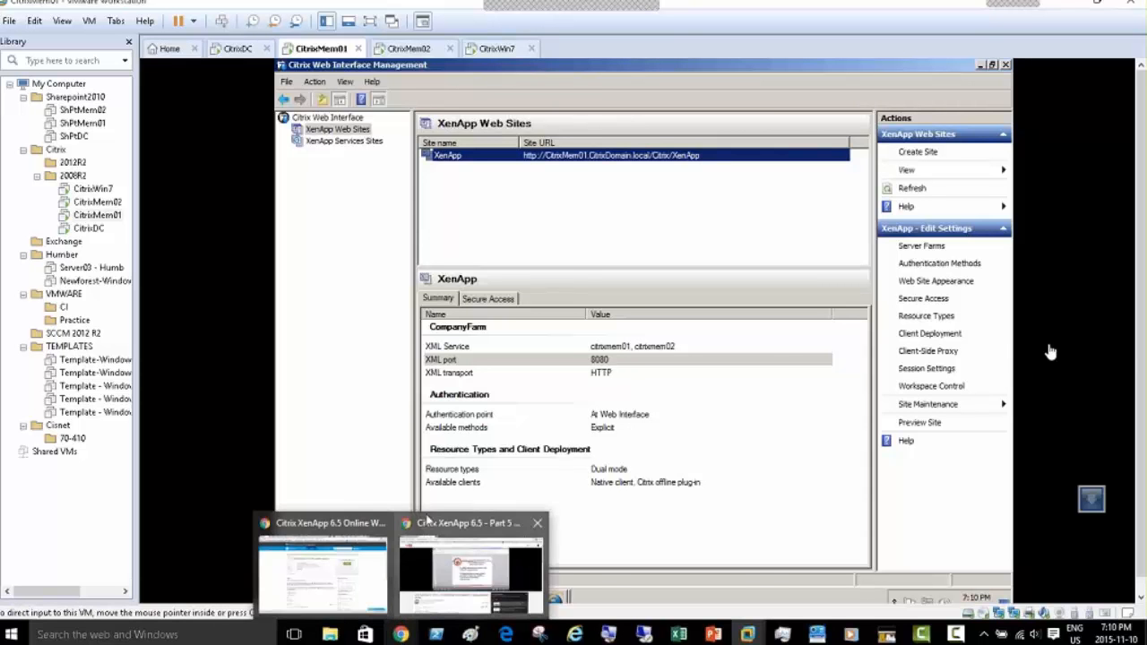
left_click(427, 520)
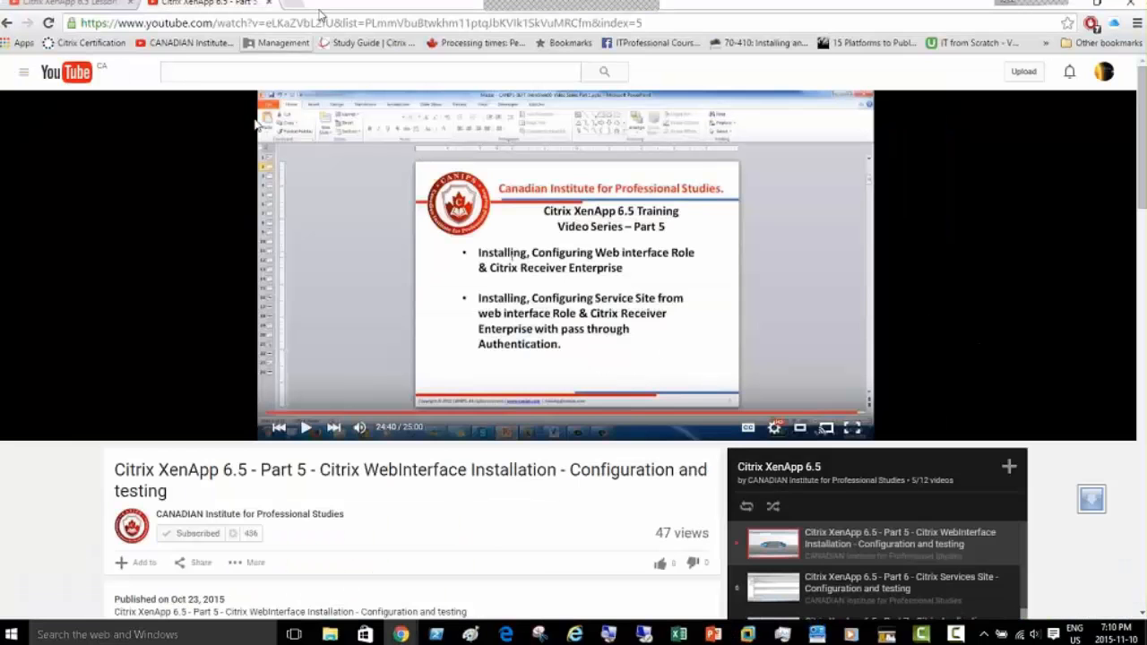
left_click(1063, 2)
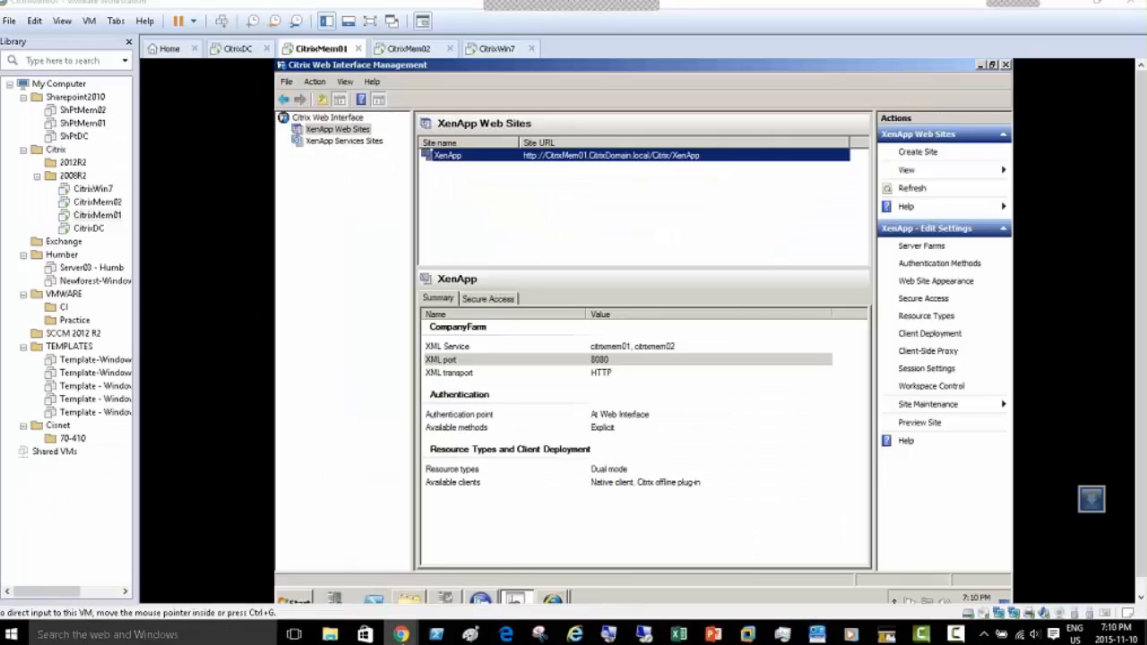
mouse_move(400, 635)
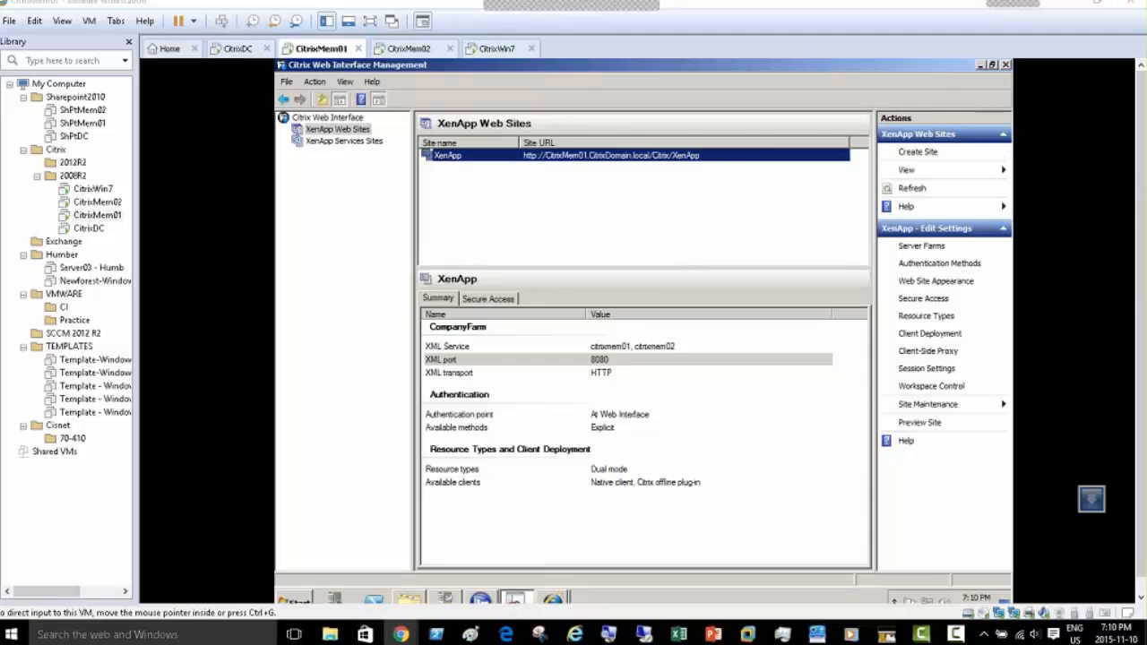
left_click(1138, 316)
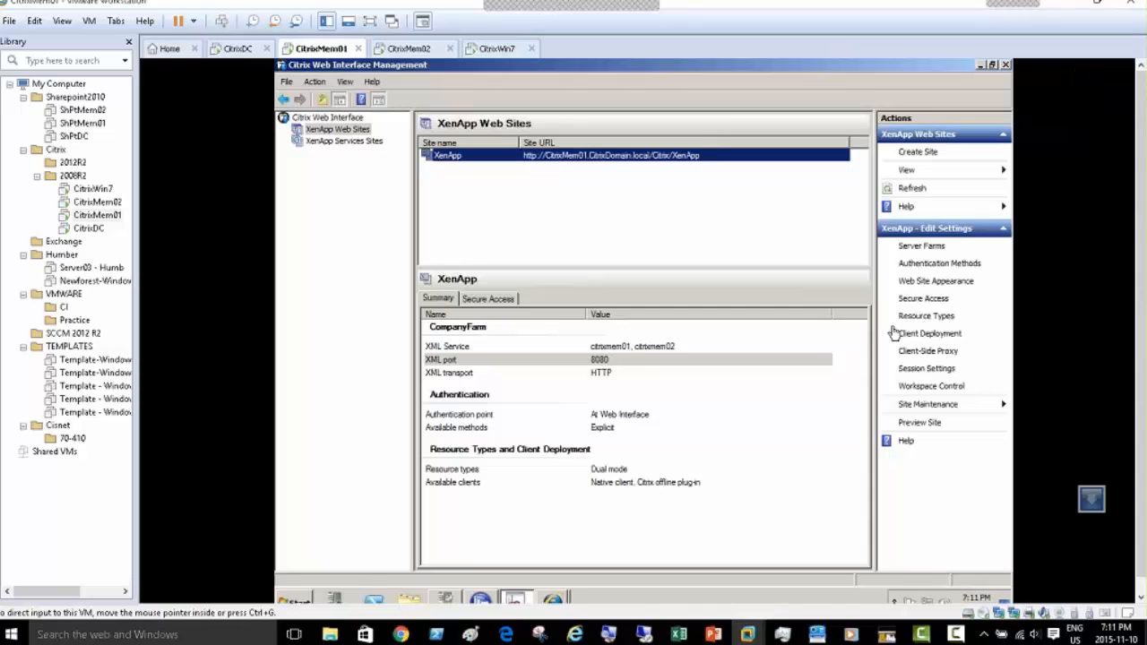
Step: Minimize the Citrix Web Interface Management console, switch to PowerPoint and present the "On Day 2 we did" slide full screen
left_click(981, 66)
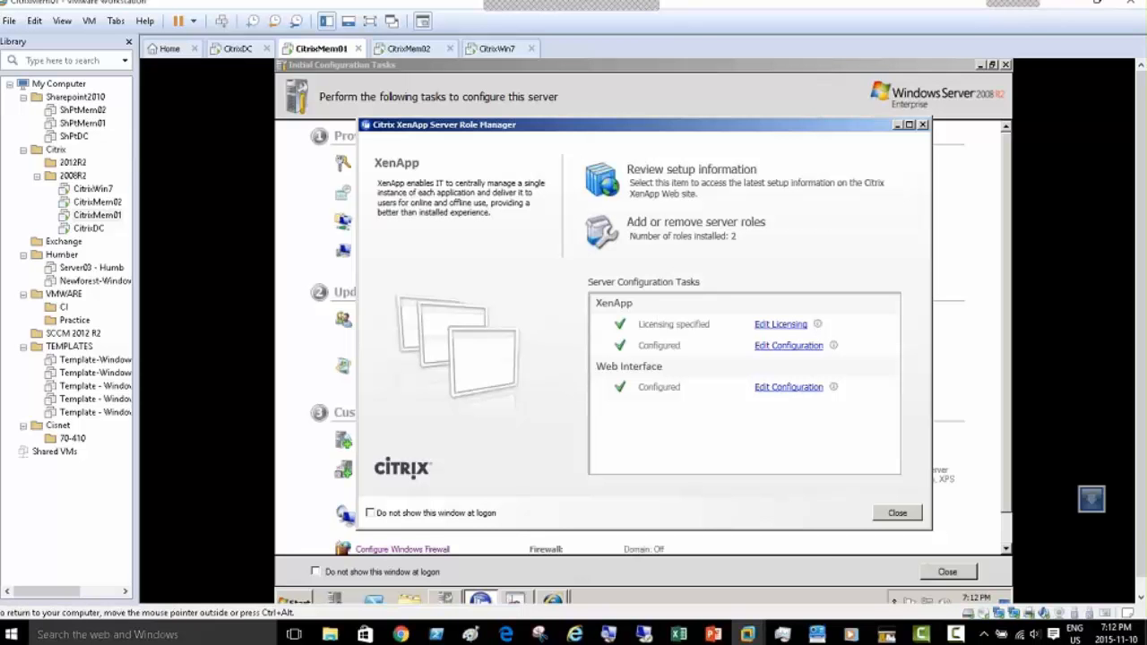
left_click(714, 636)
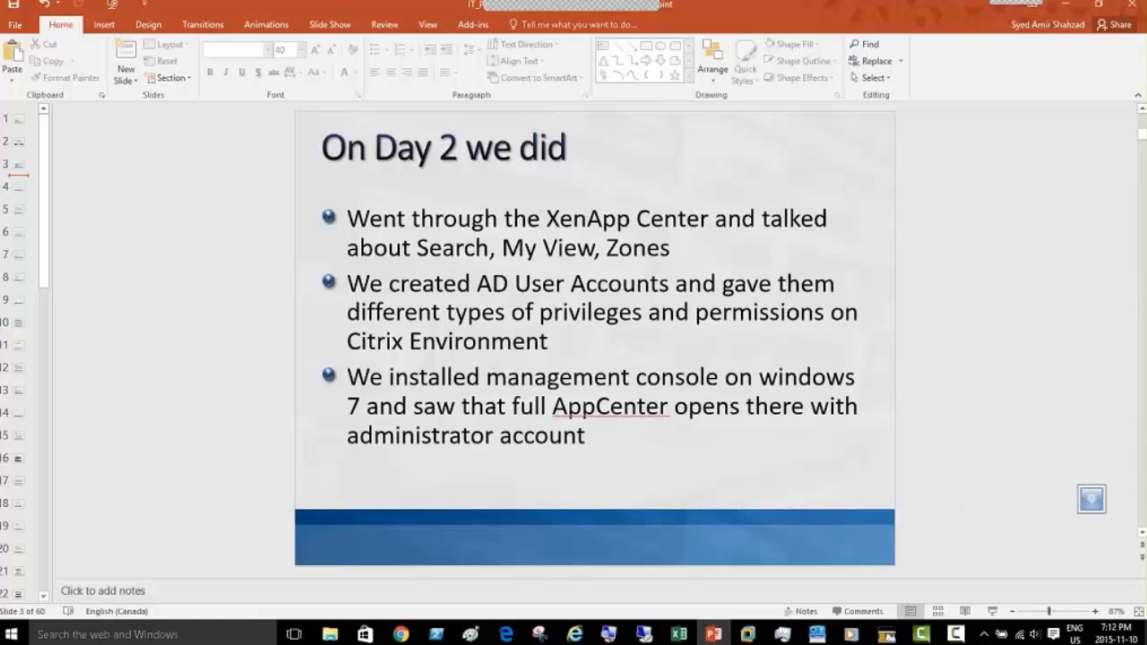
left_click(992, 611)
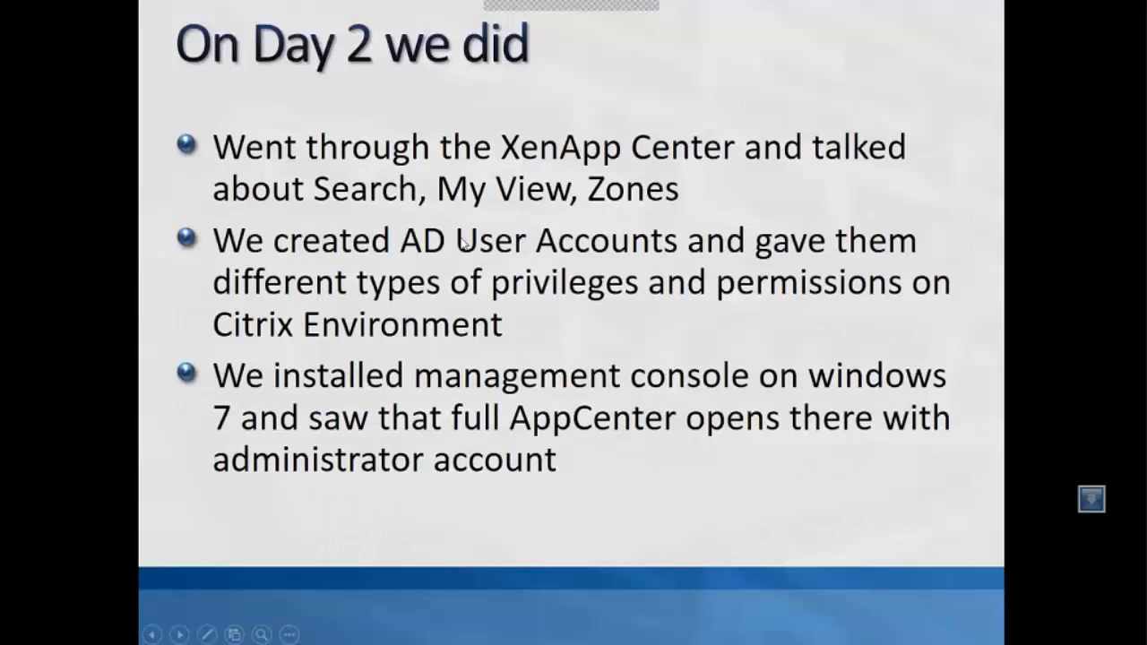
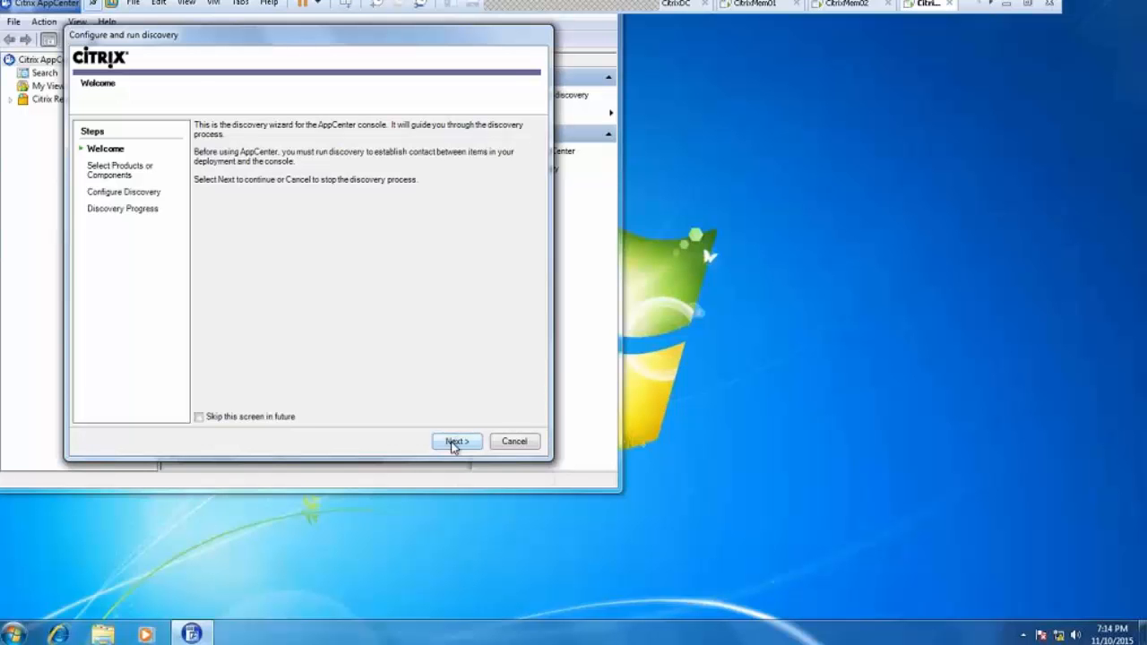
Step: In the AppCenter discovery wizard, keep XenApp as the product to discover and add the server citrixmem01
left_click(455, 444)
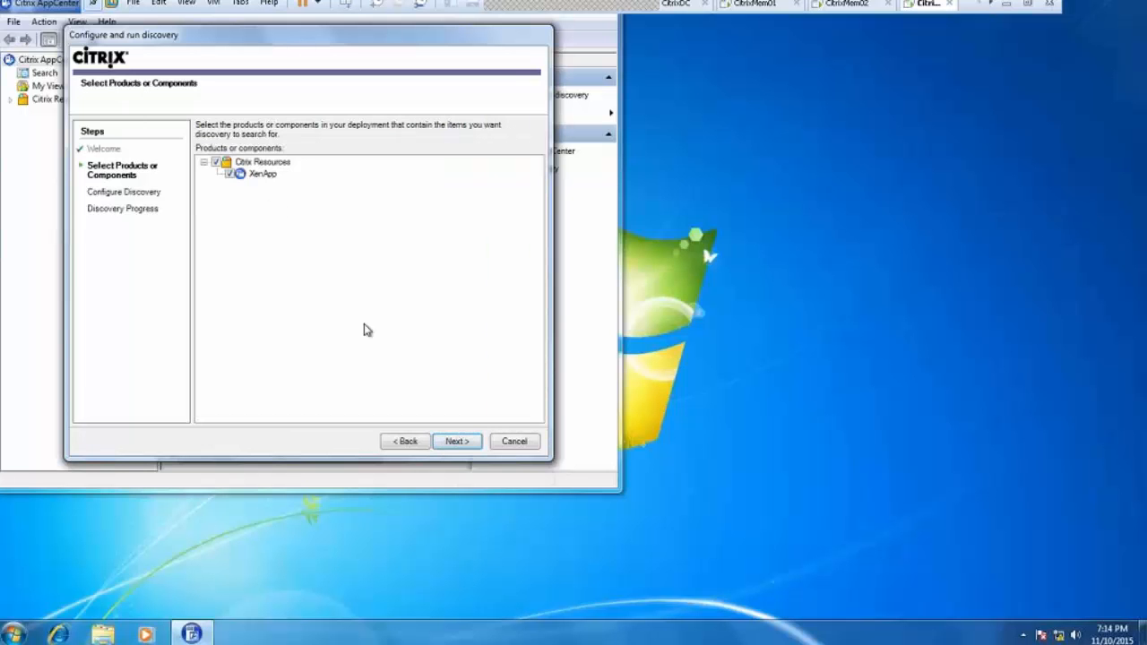
left_click(453, 443)
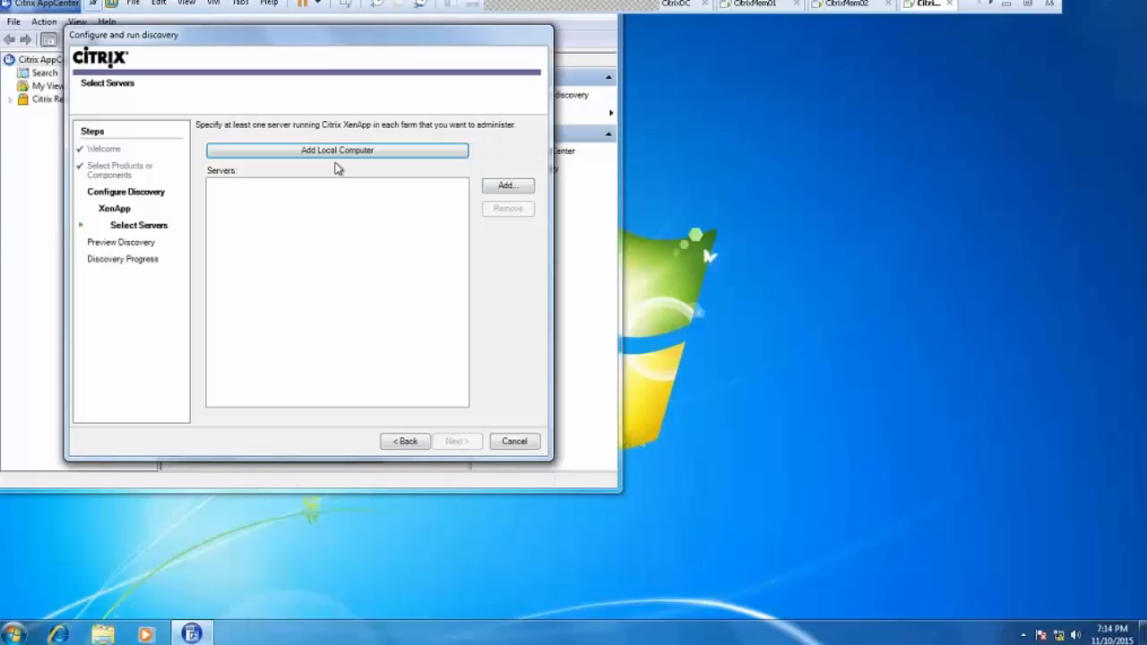
left_click(507, 186)
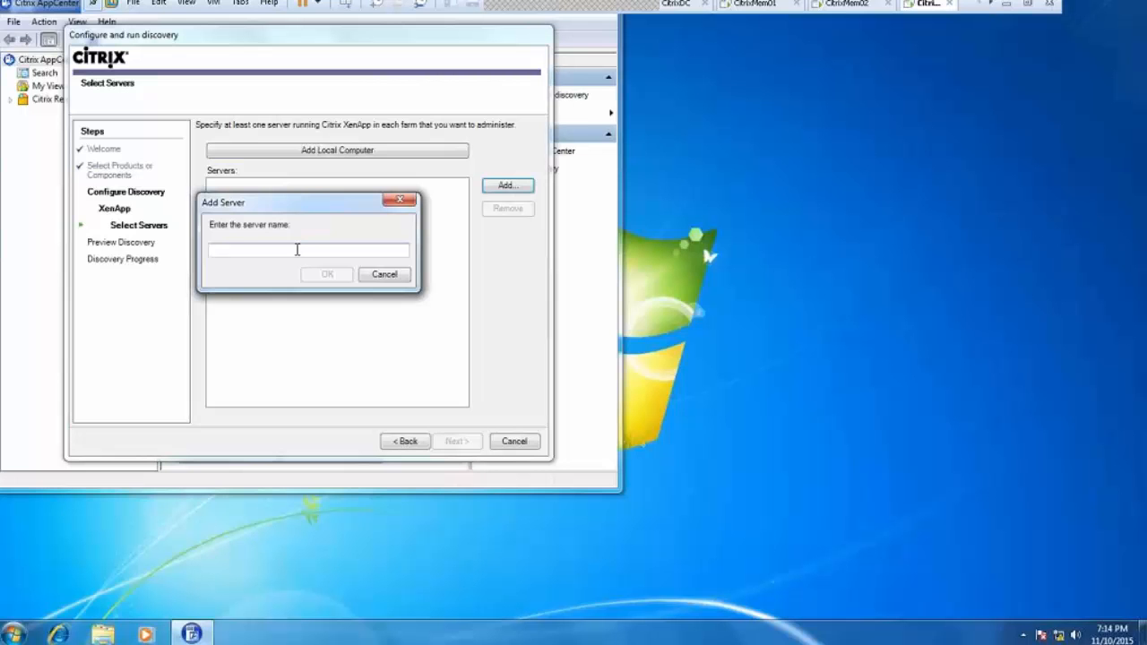
type("cit")
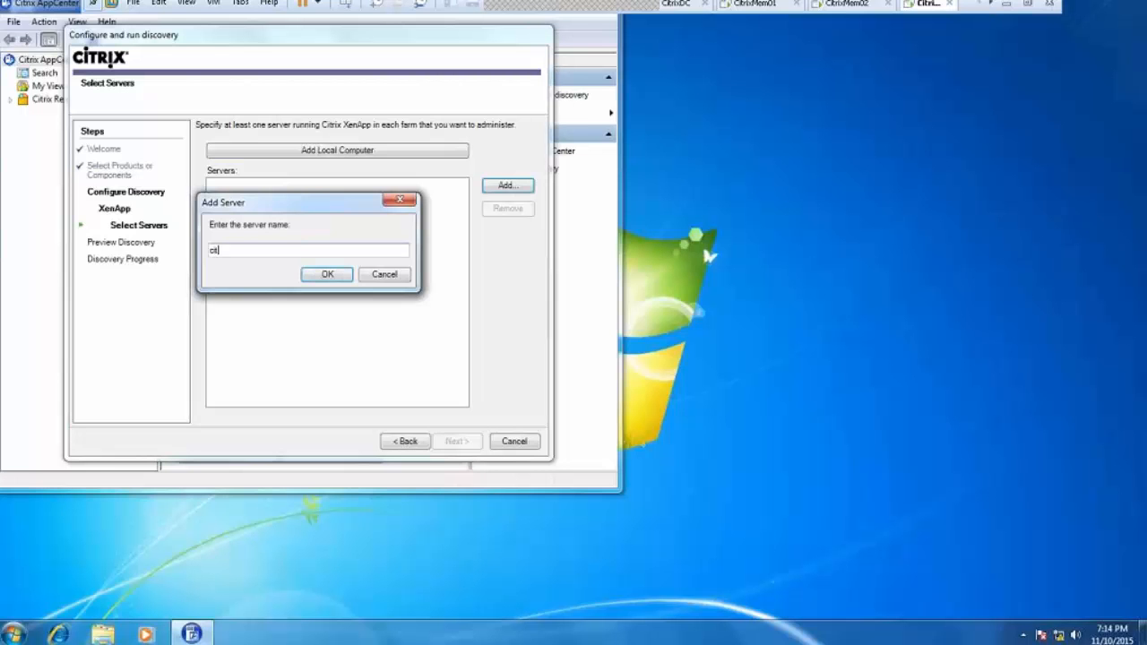
type("rixmem01")
key("Return")
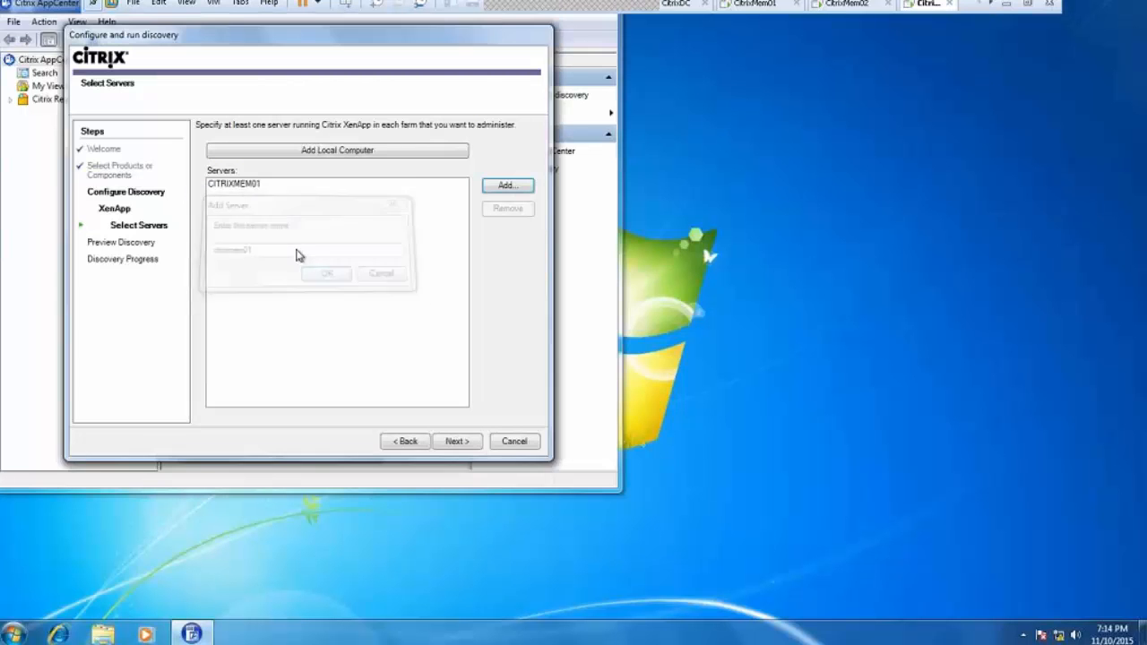
Step: Add citrixmem02 as a second server for the XenApp discovery
key("Return")
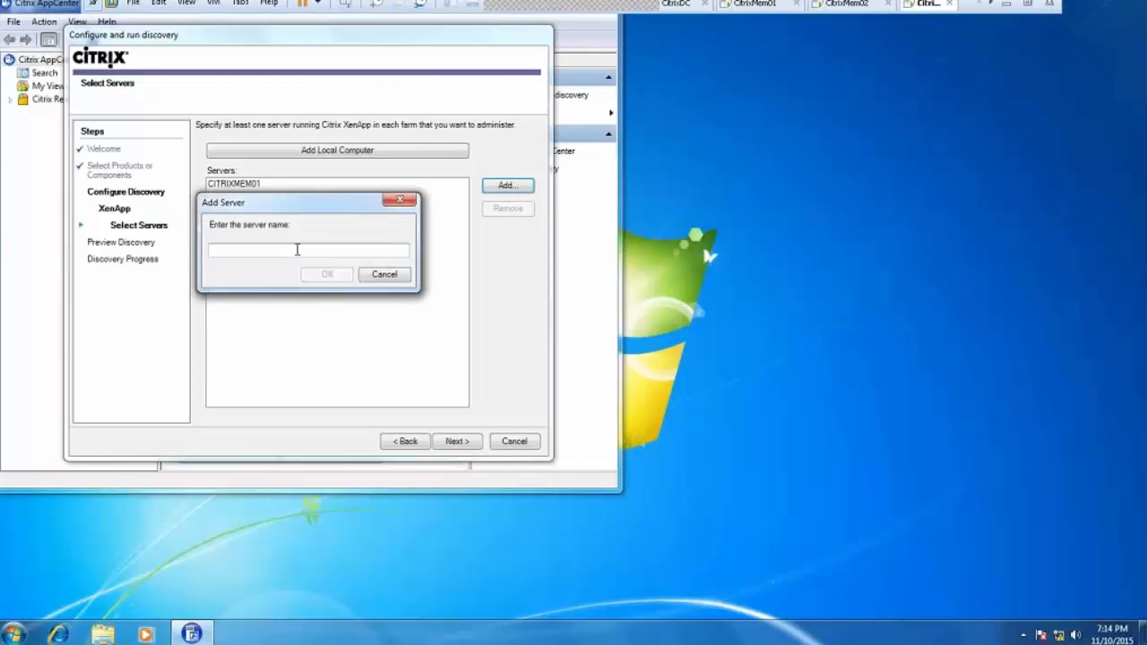
type("citrixmem02")
key("Return")
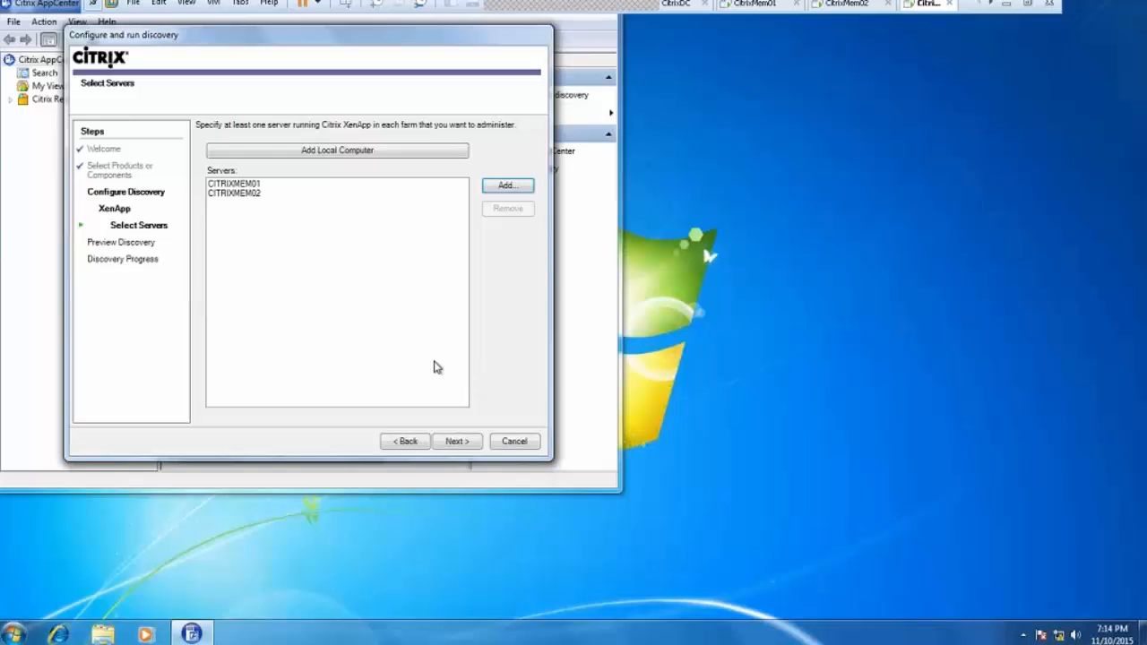
Step: Check which Windows account is signed in, and run the discovery on the two listed servers
left_click(16, 634)
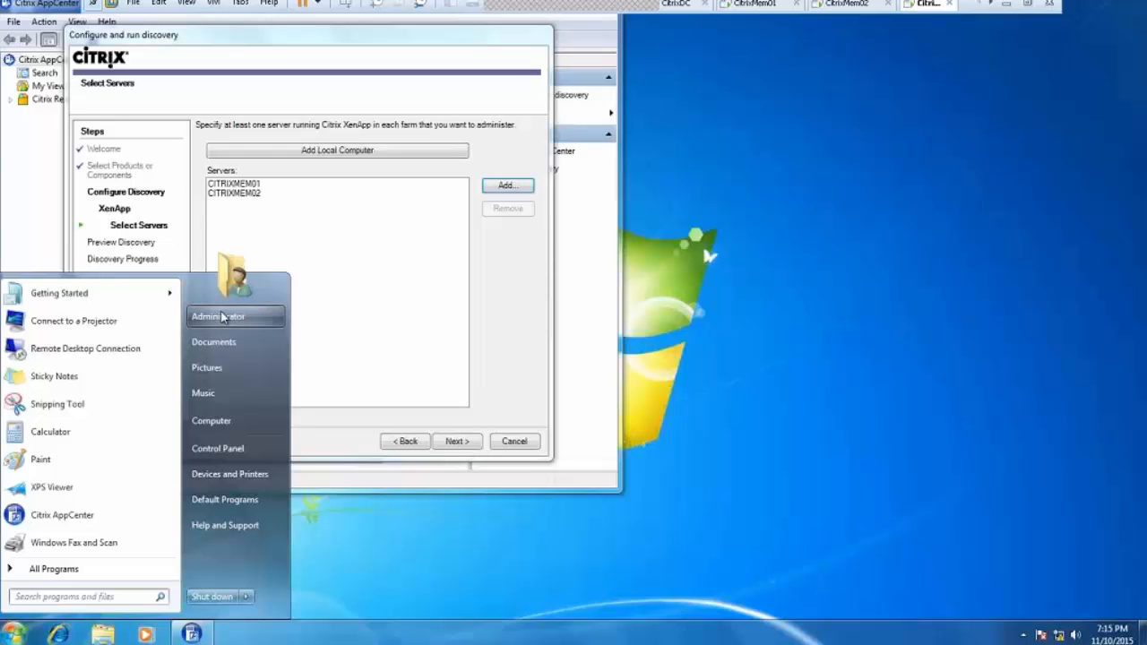
left_click(502, 334)
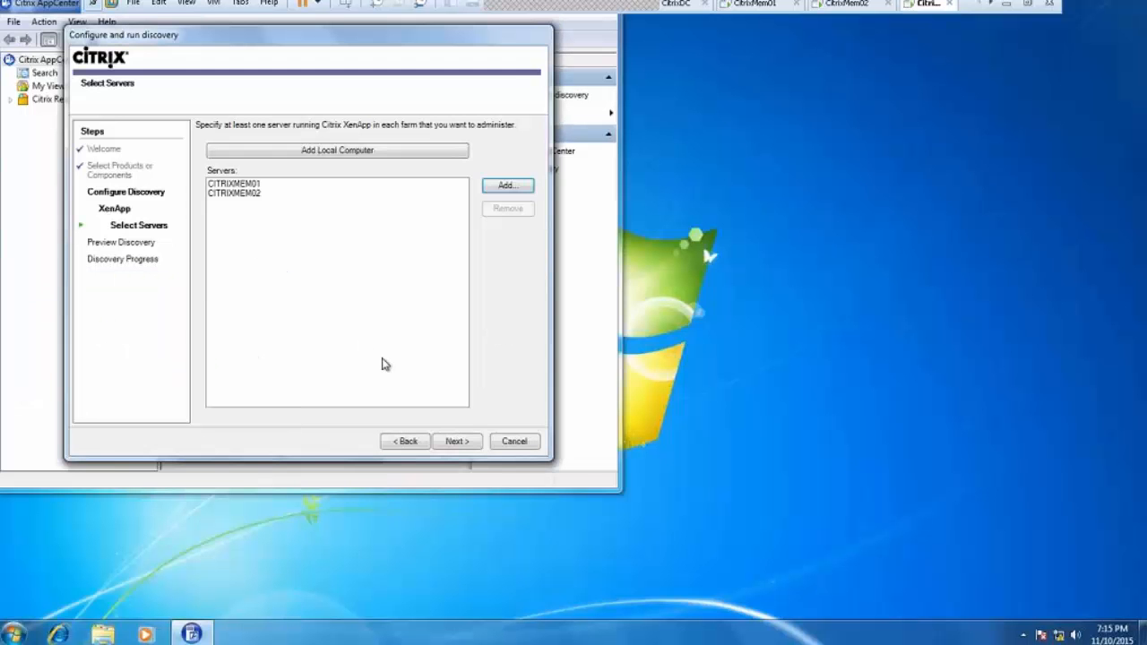
left_click(461, 443)
left_click(460, 447)
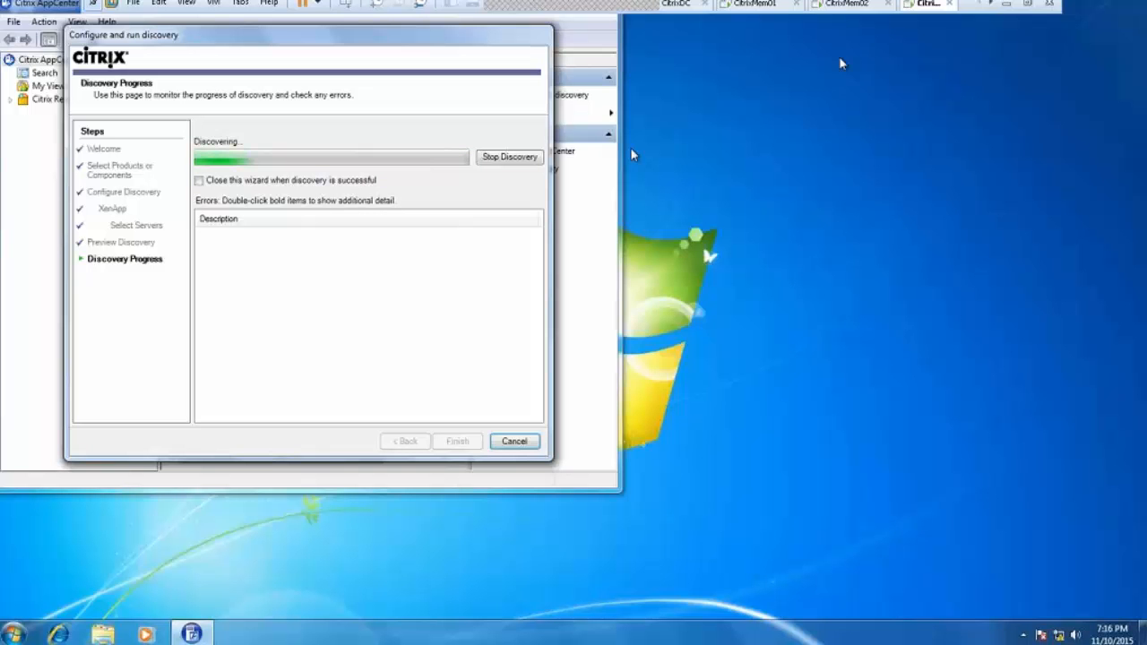
Step: On CitrixMem01, bring up Initial Configuration Tasks and open the Windows Firewall settings
left_click(754, 7)
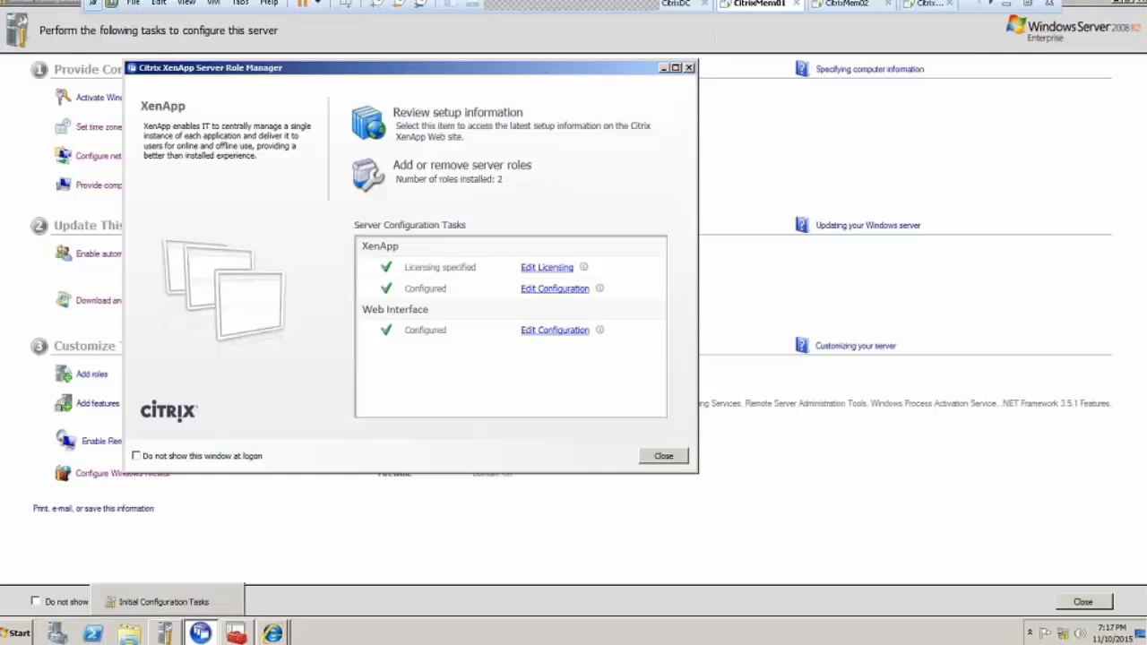
left_click(166, 635)
left_click(131, 475)
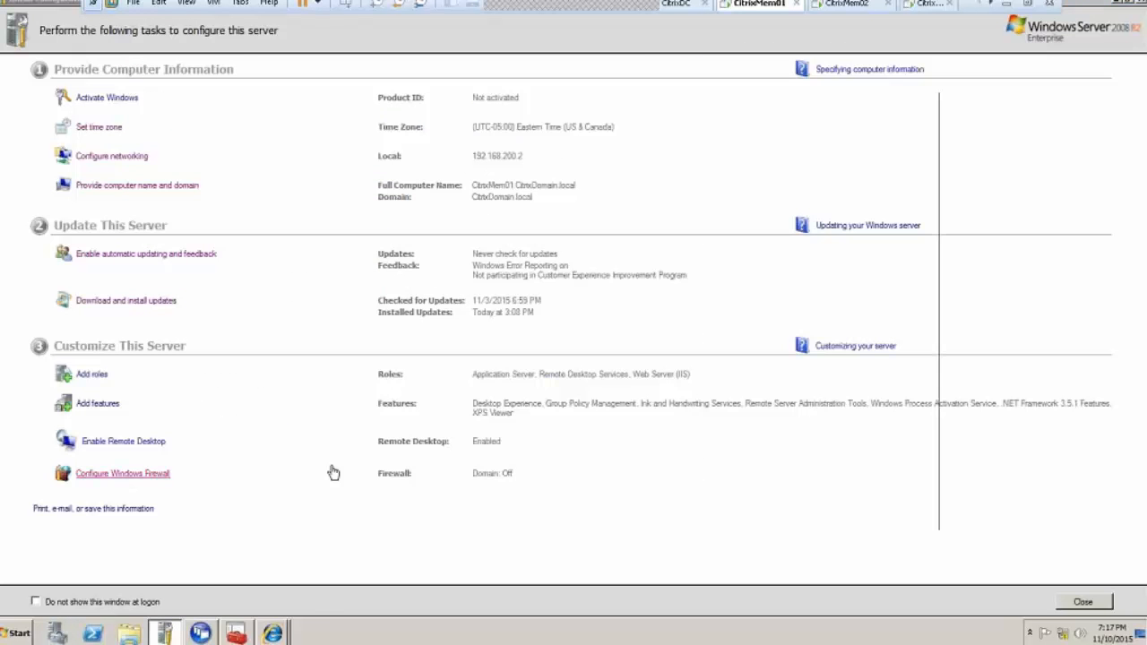
Step: On CitrixMem02, finish the XenApp Server Configuration and close the XenApp Server Role Manager
left_click(839, 4)
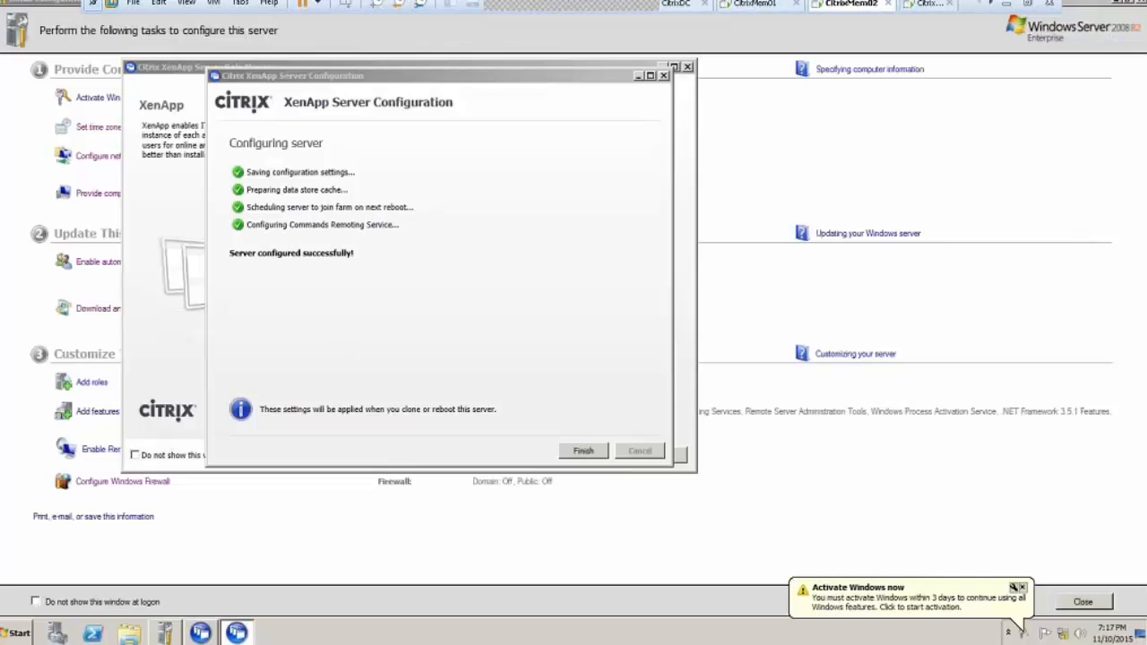
left_click(583, 450)
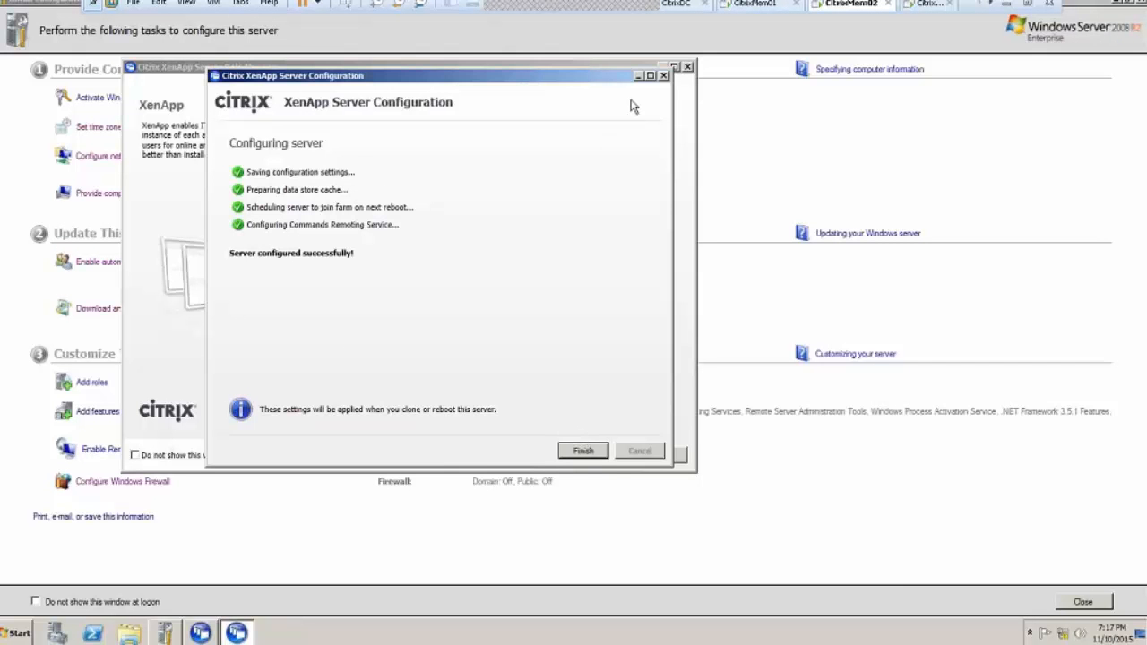
left_click(590, 454)
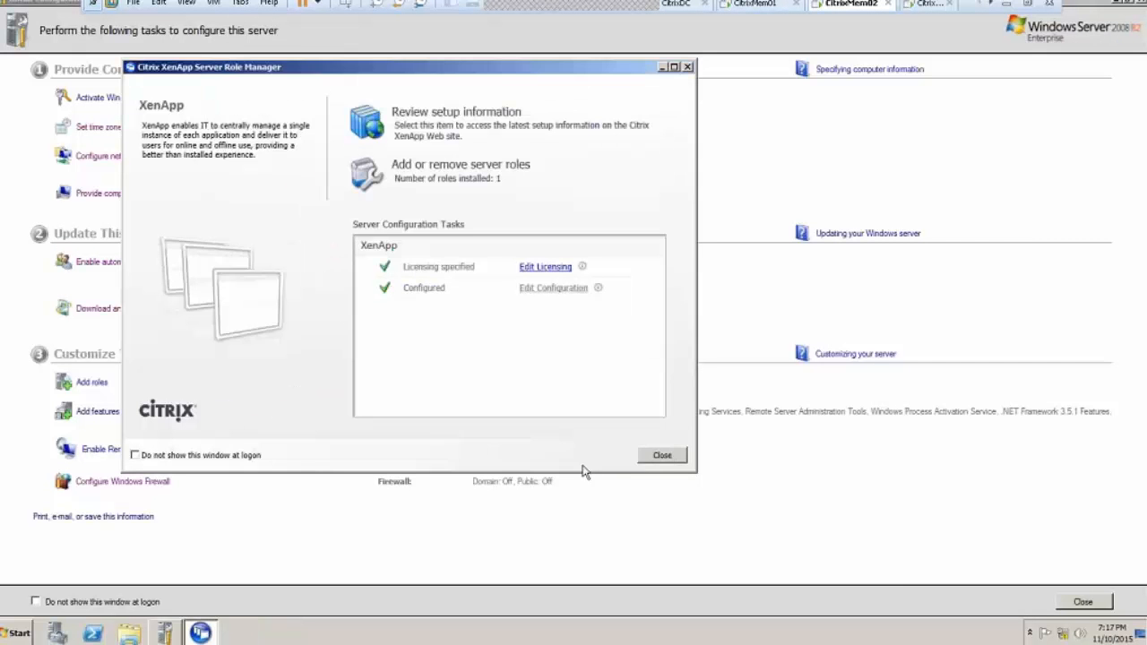
left_click(661, 459)
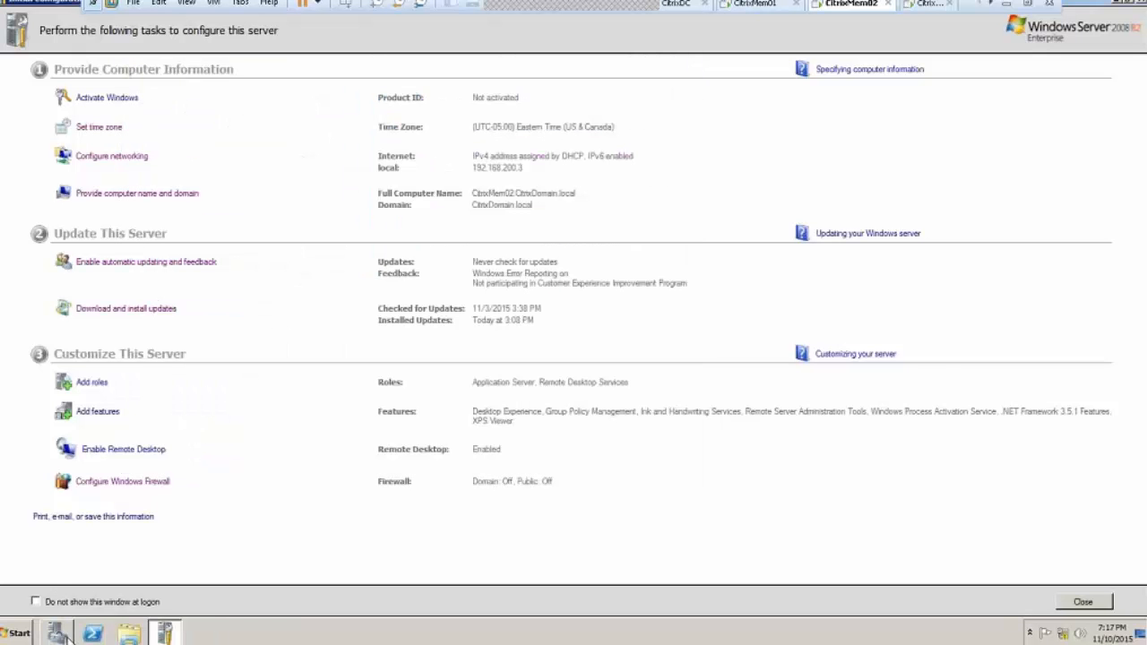
Step: Open the Windows Firewall settings on CitrixMem02, and check the CITRIXMEM02 discovery error details on the Windows 7 machine
left_click(123, 479)
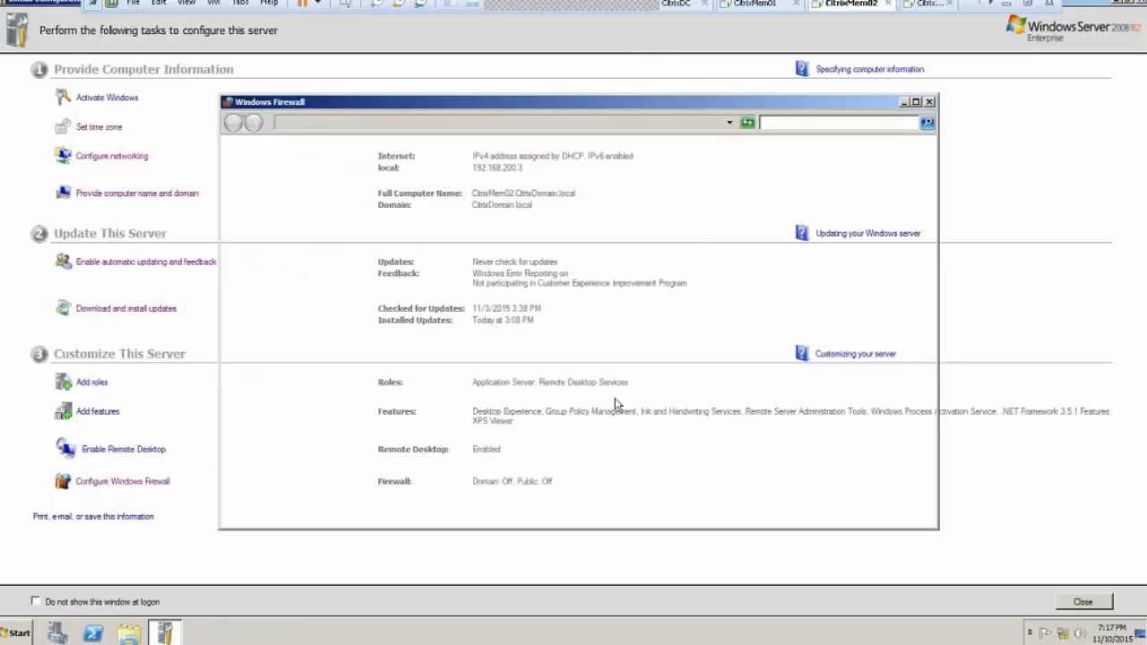
left_click(928, 4)
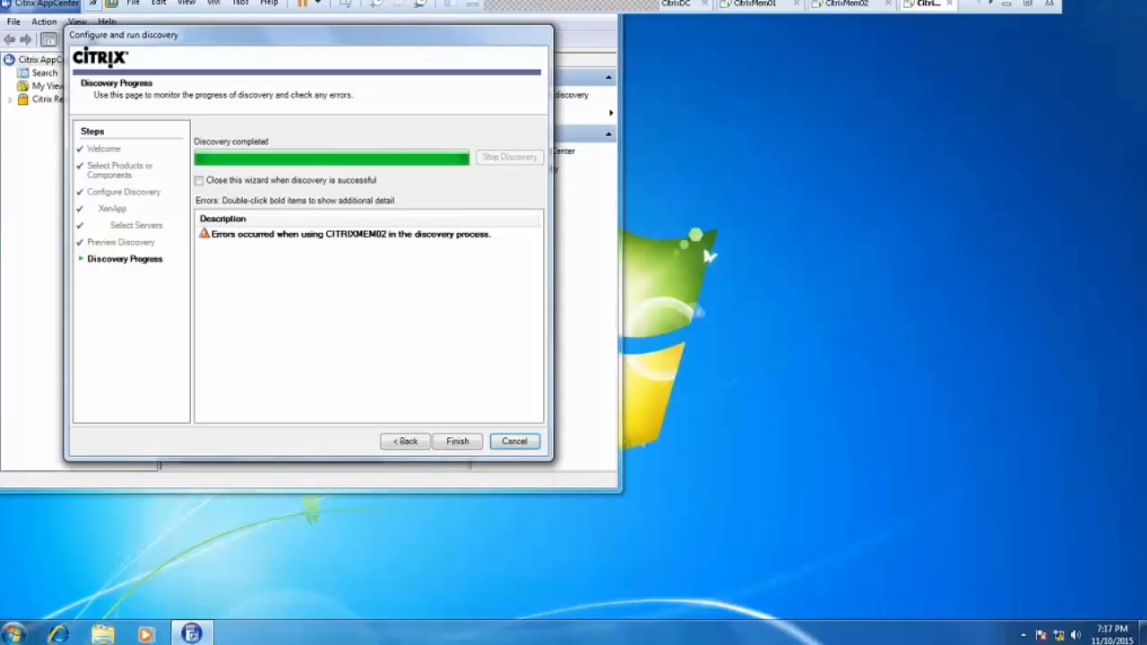
double_click(358, 235)
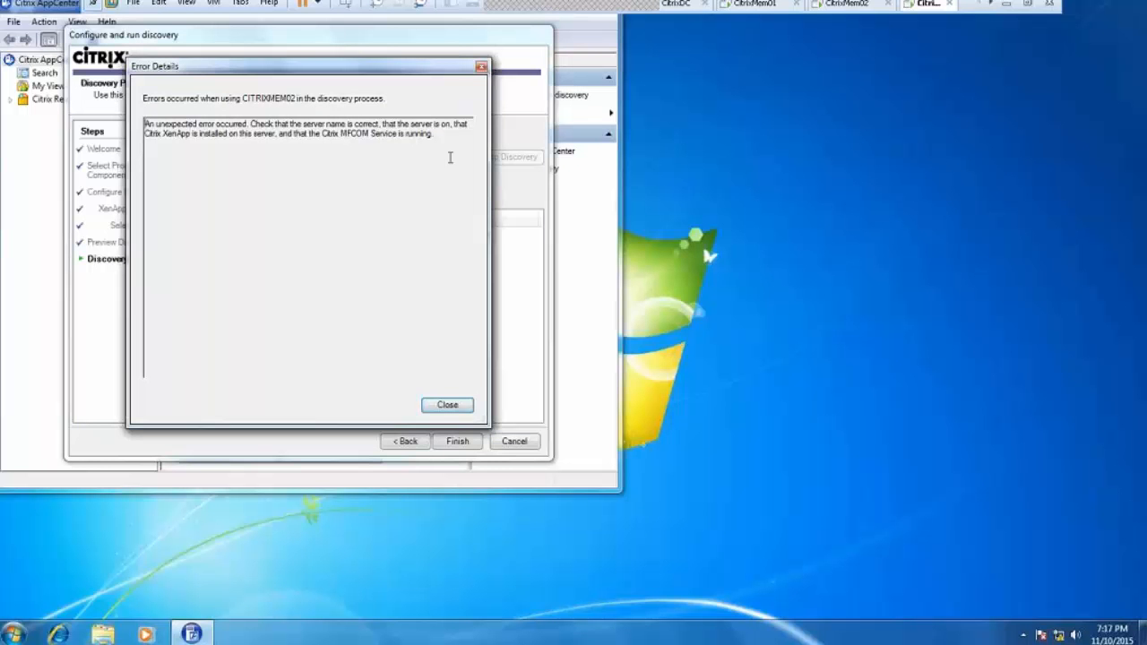
Step: On CitrixMem02, run nslookup in a command prompt to check the DNS server, and minimize the prompt
left_click(849, 5)
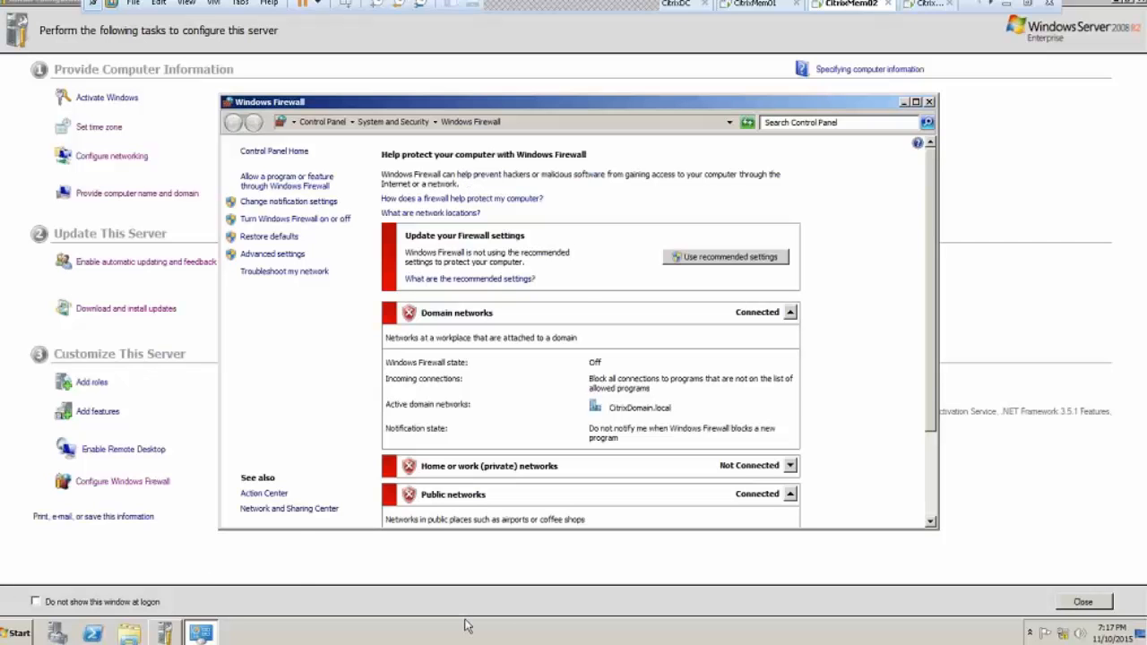
key("super+r")
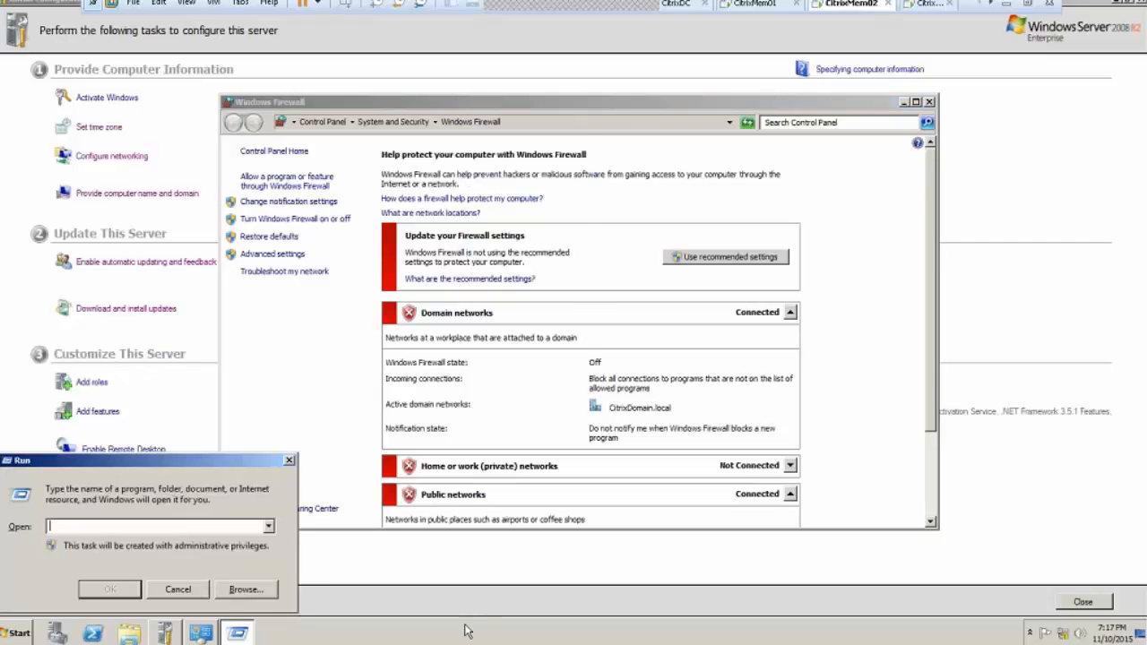
type("cmd")
key("Return")
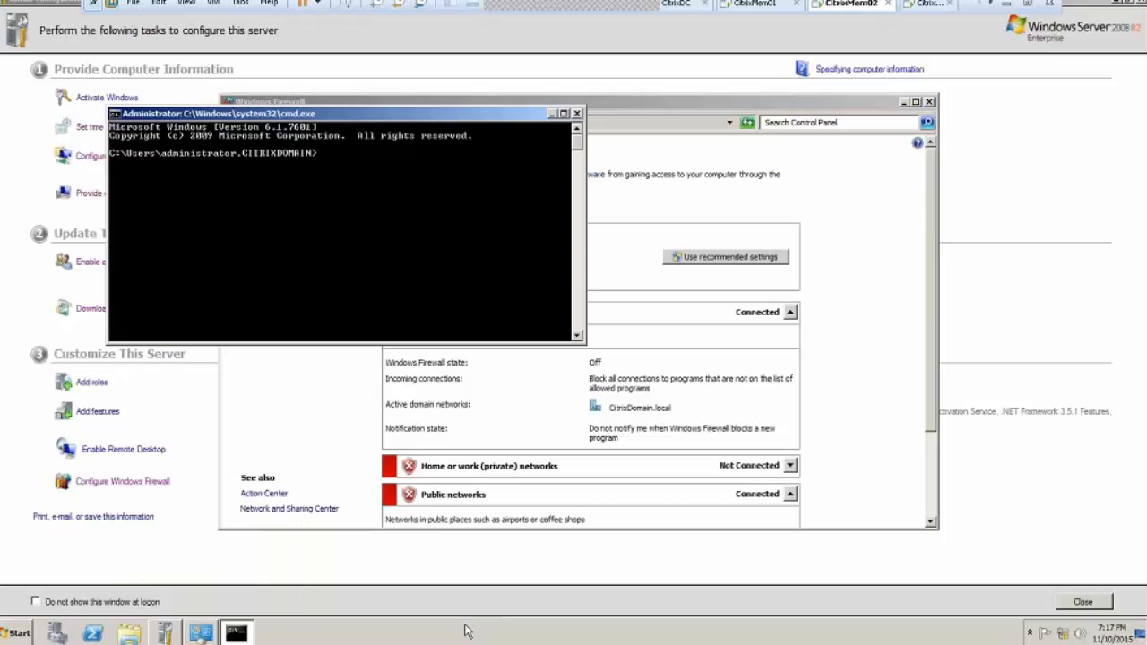
type("nslookup")
key("Return")
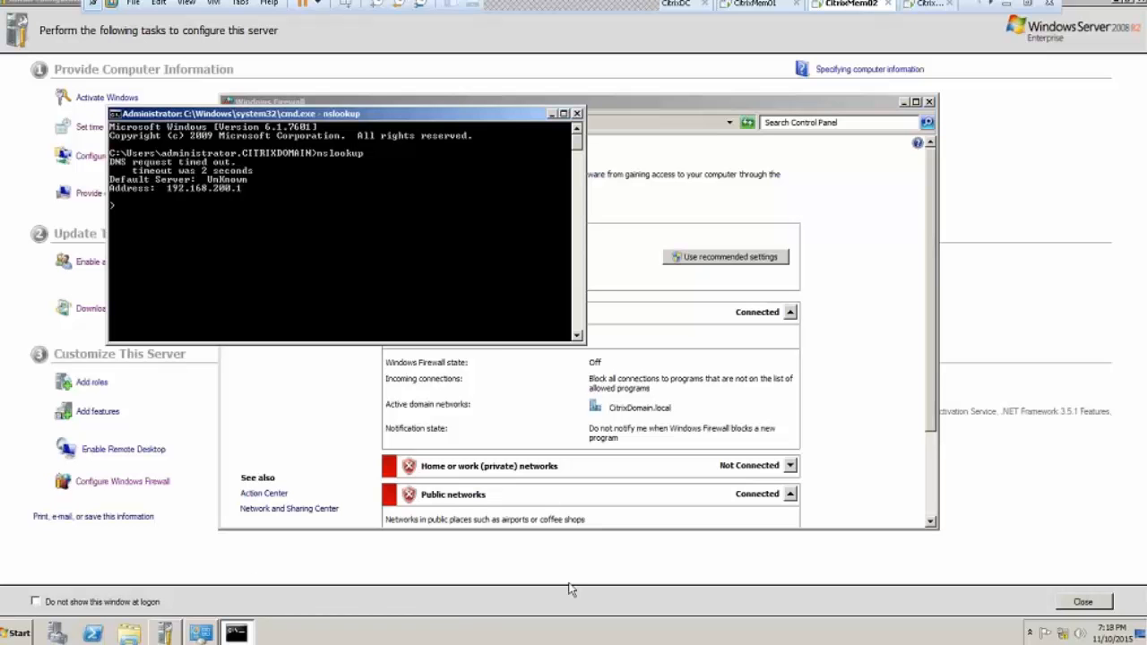
left_click(550, 113)
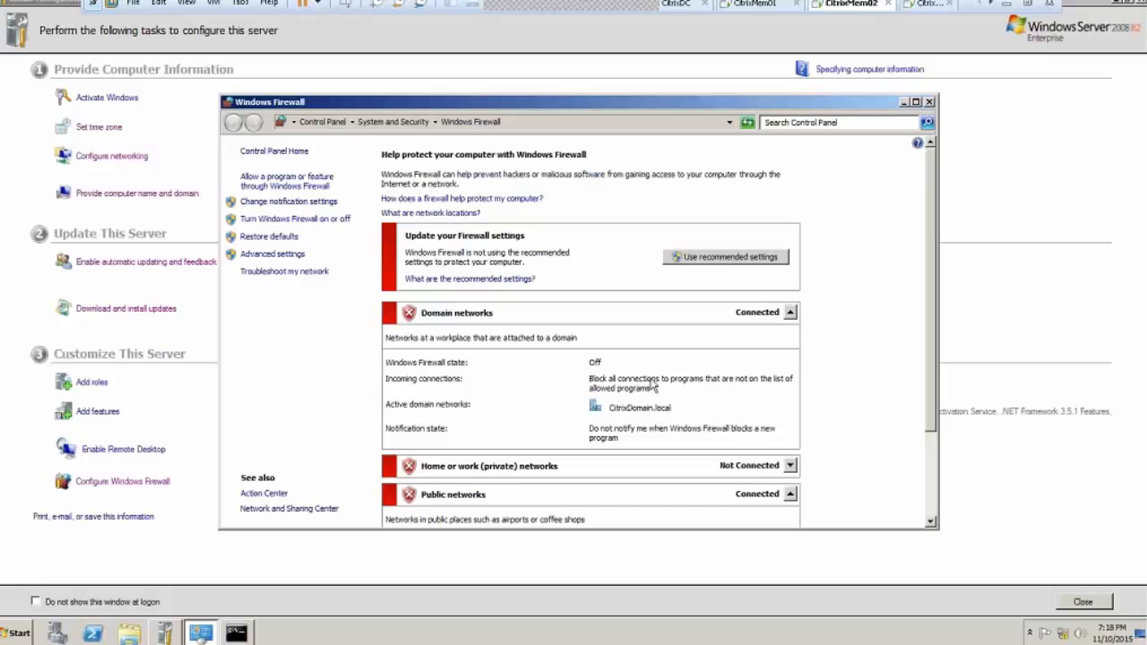
Step: Launch Citrix AppCenter on CitrixMem02
left_click(9, 154)
left_click(20, 634)
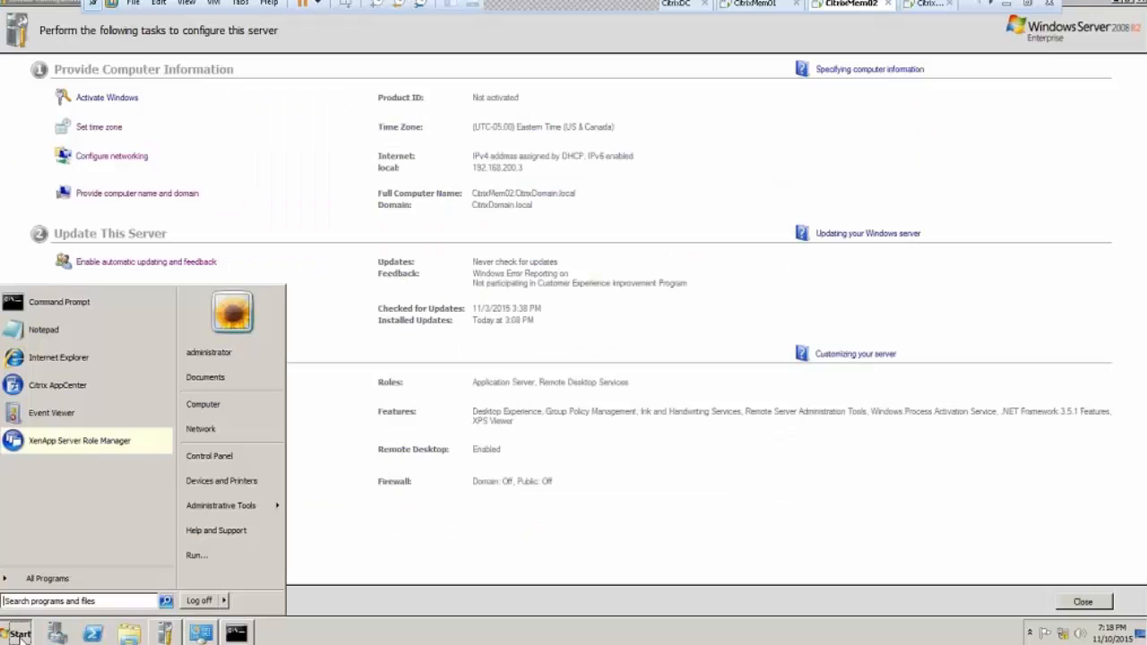
left_click(54, 385)
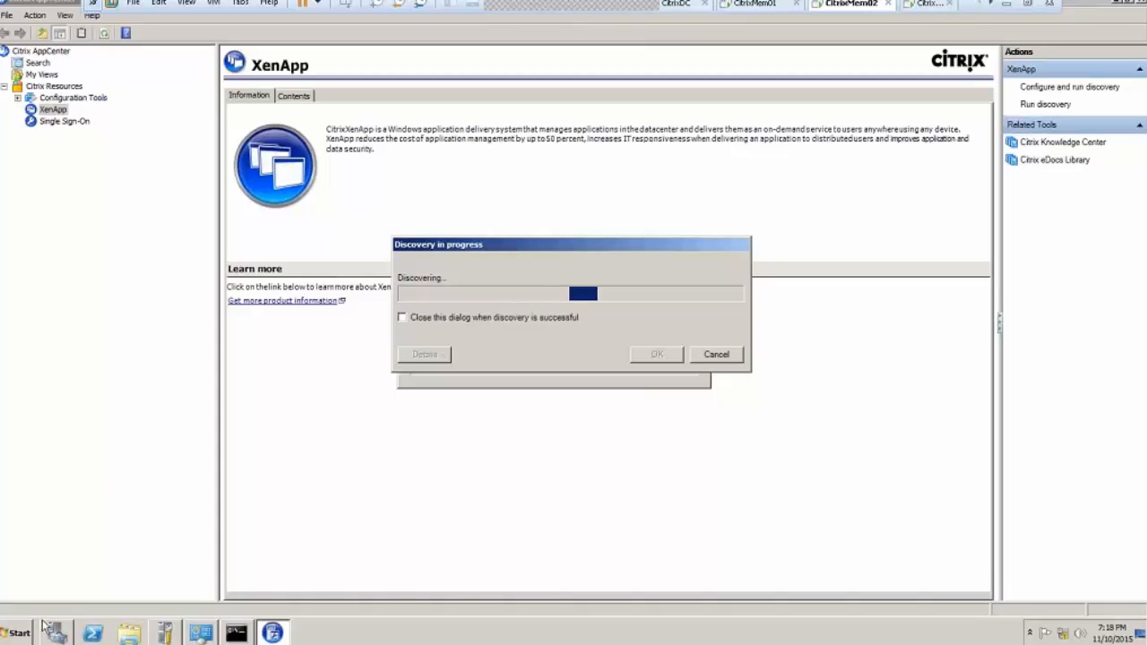
Step: Open the Services console maximized, sort the services by startup type, and widen the Name column to show full service names
left_click(14, 633)
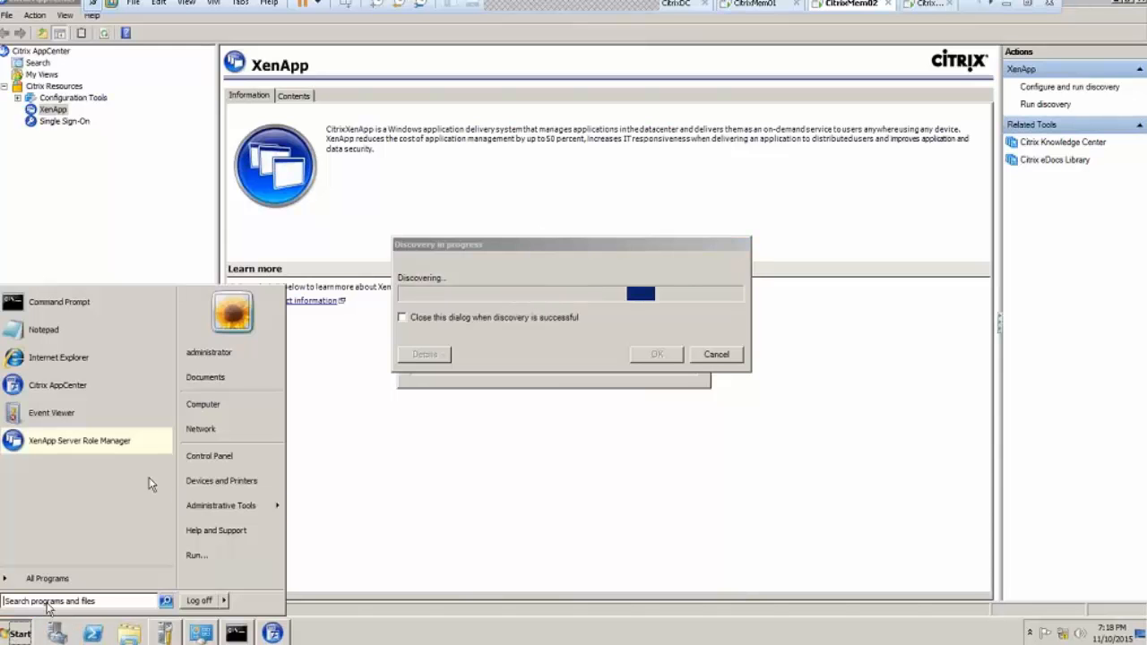
mouse_move(227, 518)
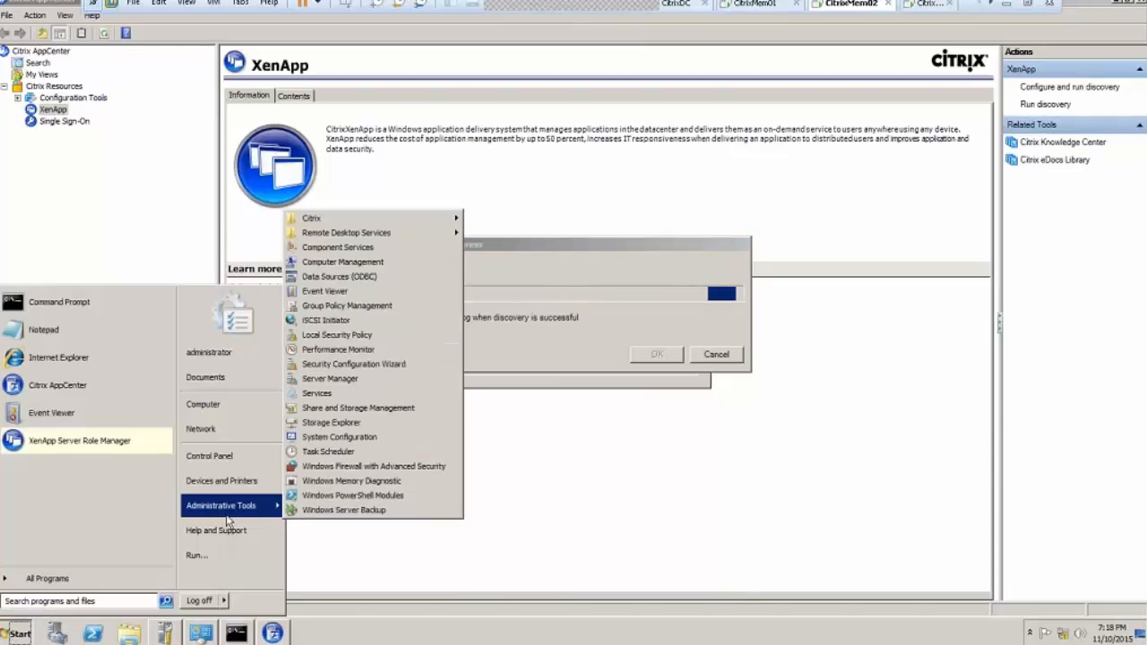
left_click(328, 395)
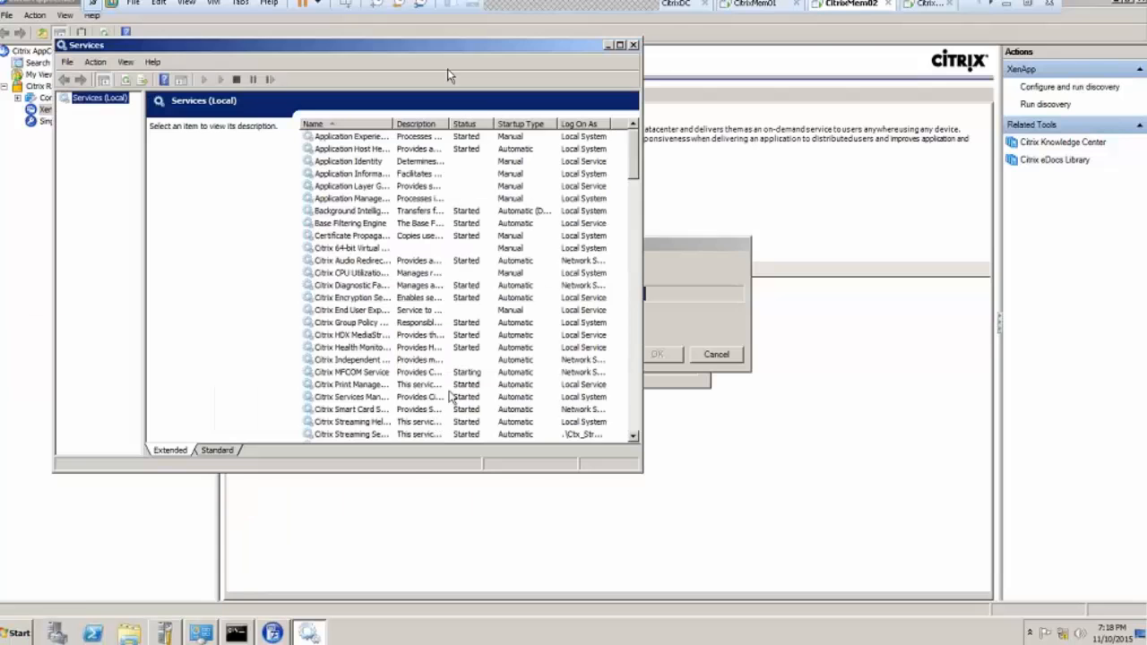
double_click(447, 51)
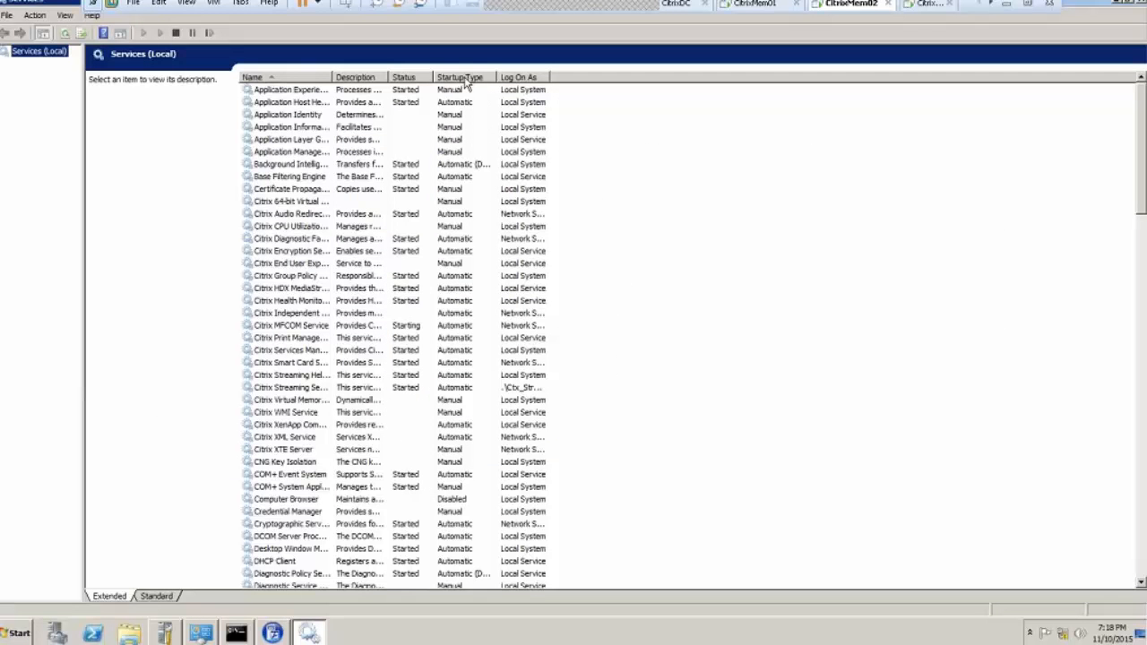
left_click(466, 79)
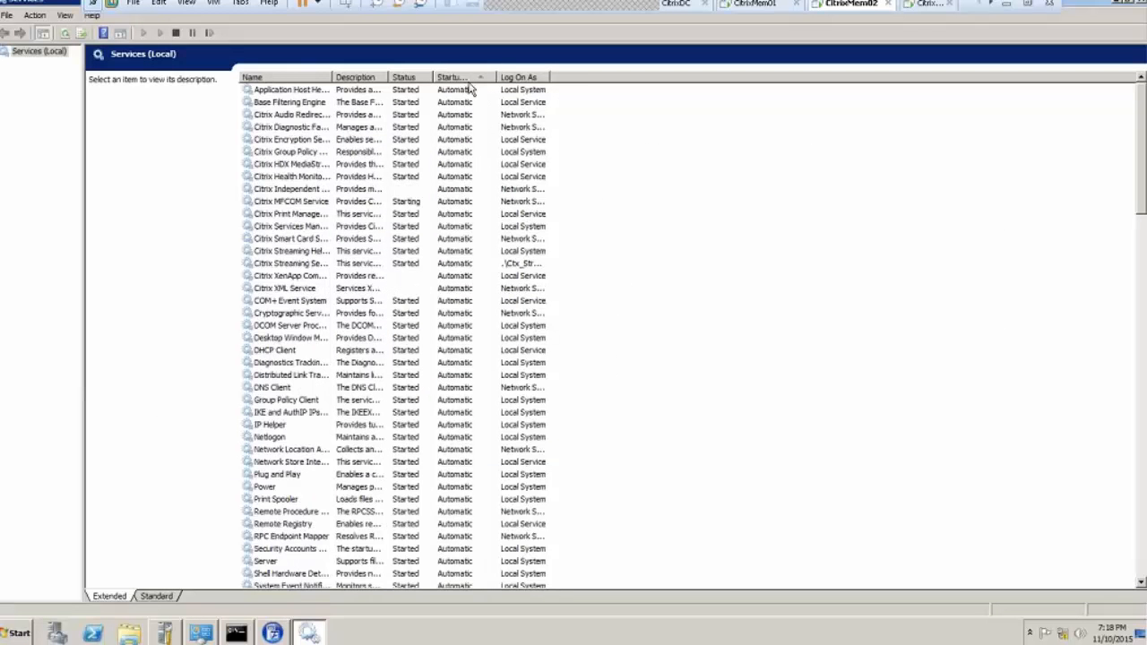
left_click(380, 190)
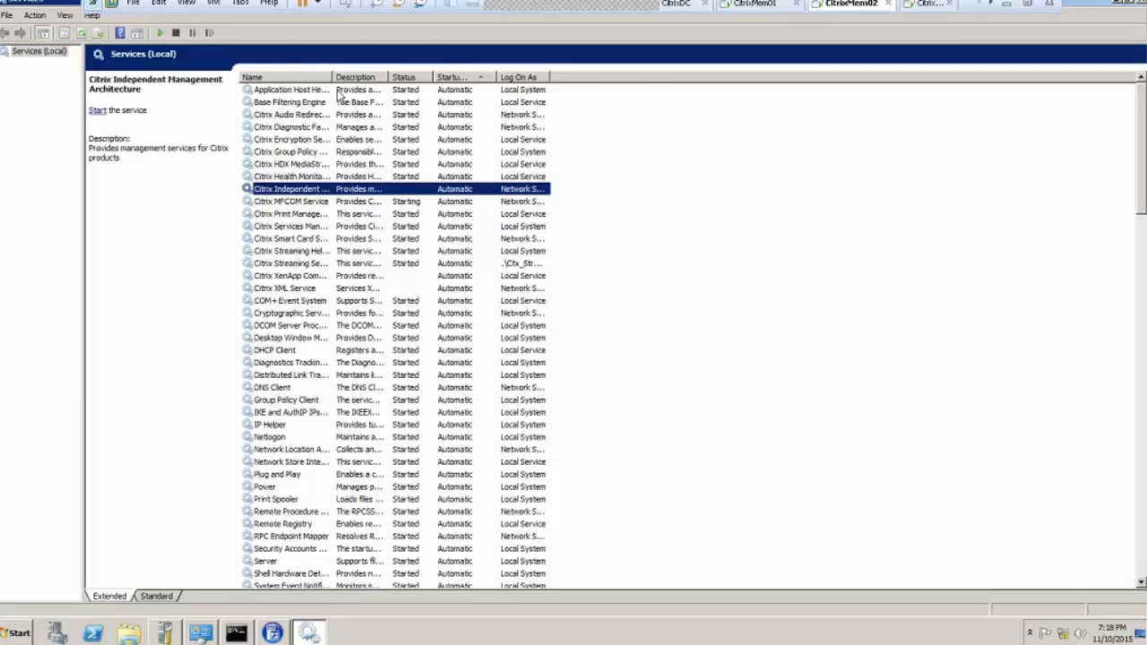
left_click_drag(331, 77, 459, 77)
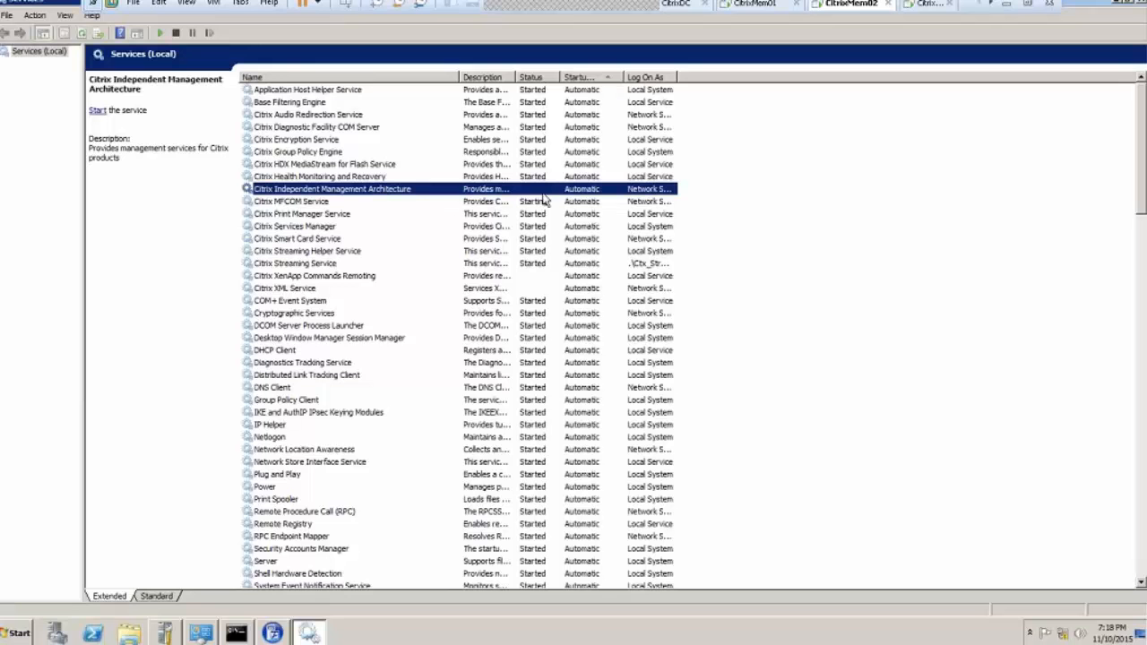
Step: Start the Citrix Independent Management Architecture service
right_click(388, 194)
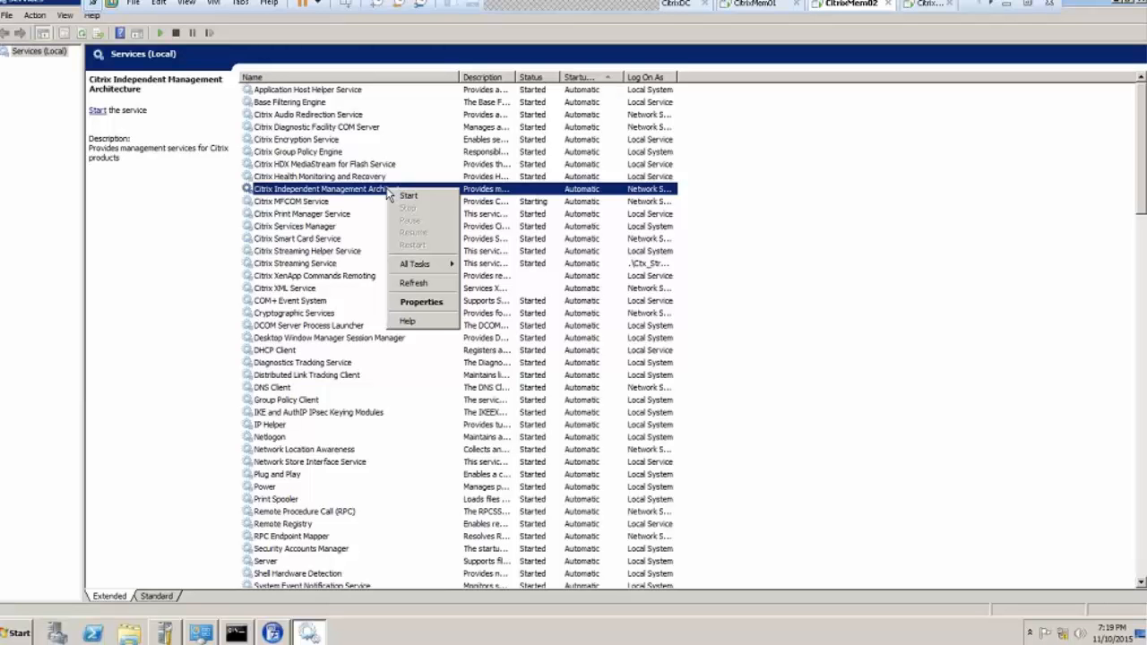
left_click(337, 194)
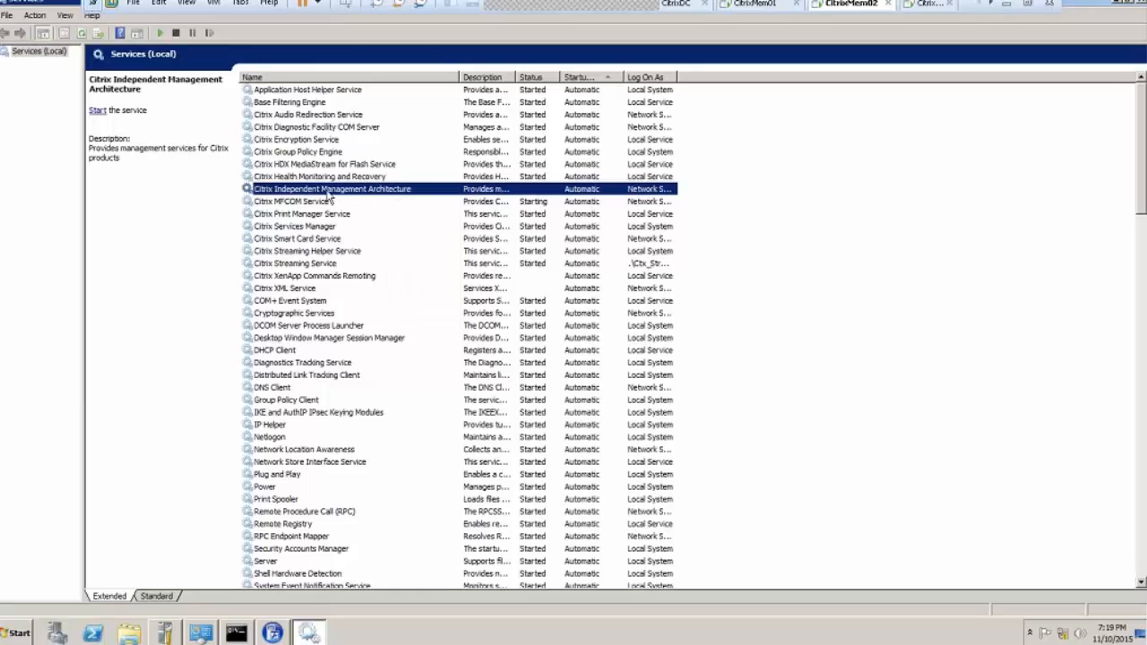
right_click(415, 199)
left_click(425, 198)
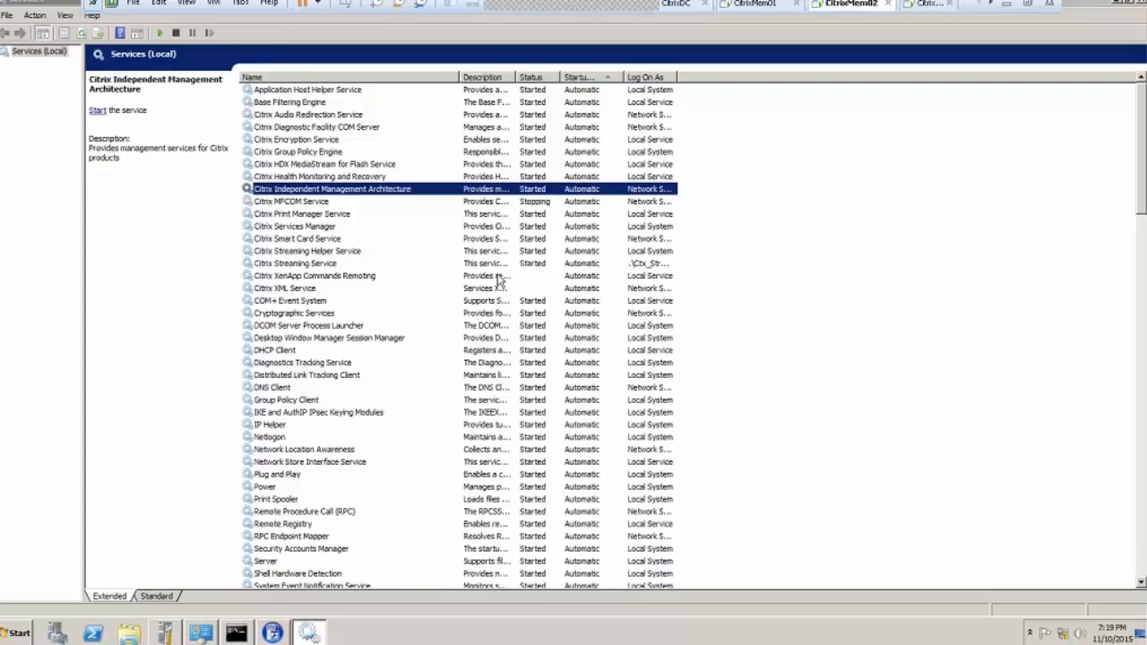
Step: Start the Citrix XenApp Commands Remoting service
left_click(541, 277)
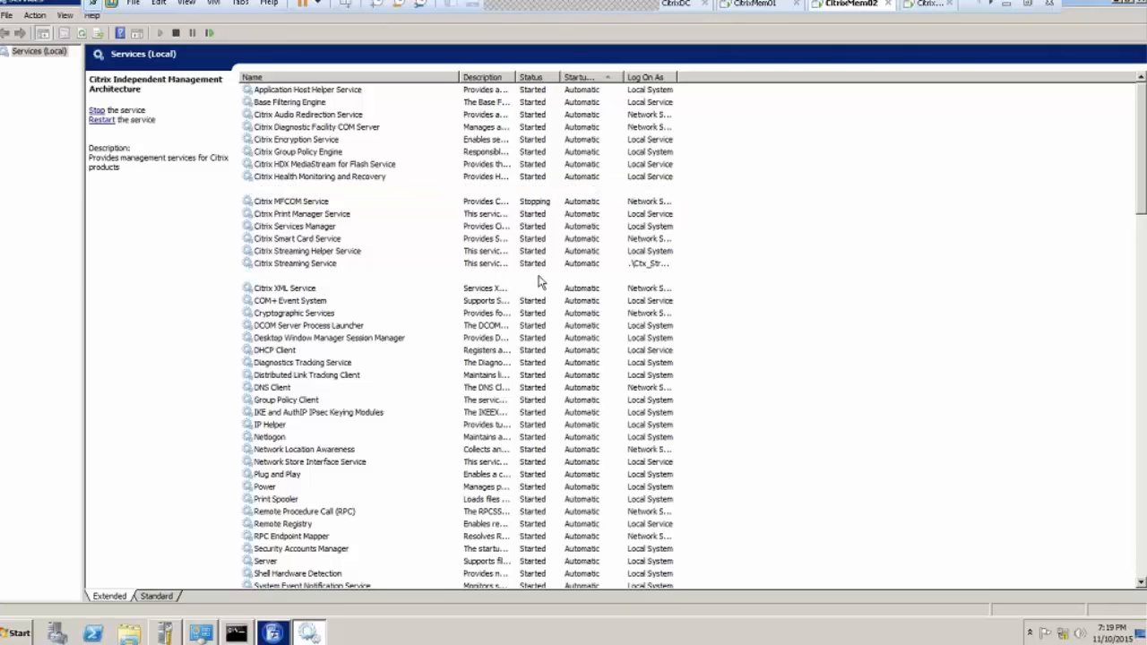
right_click(366, 279)
left_click(387, 287)
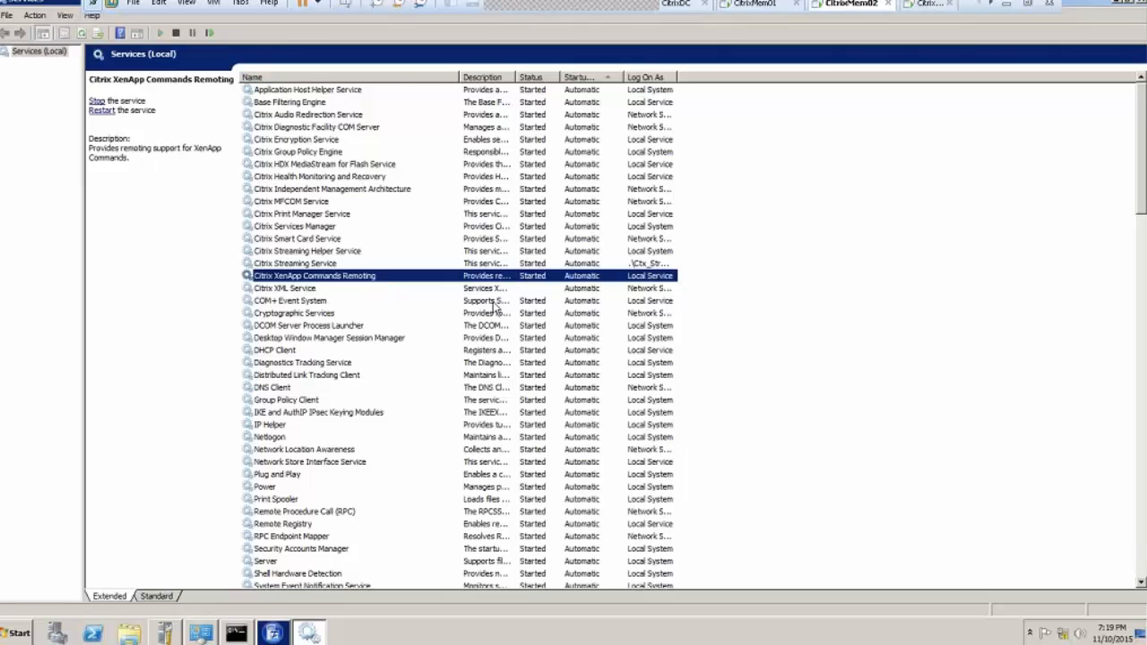
Step: Try to start the Citrix XML Service, and refresh its status
right_click(499, 288)
left_click(507, 295)
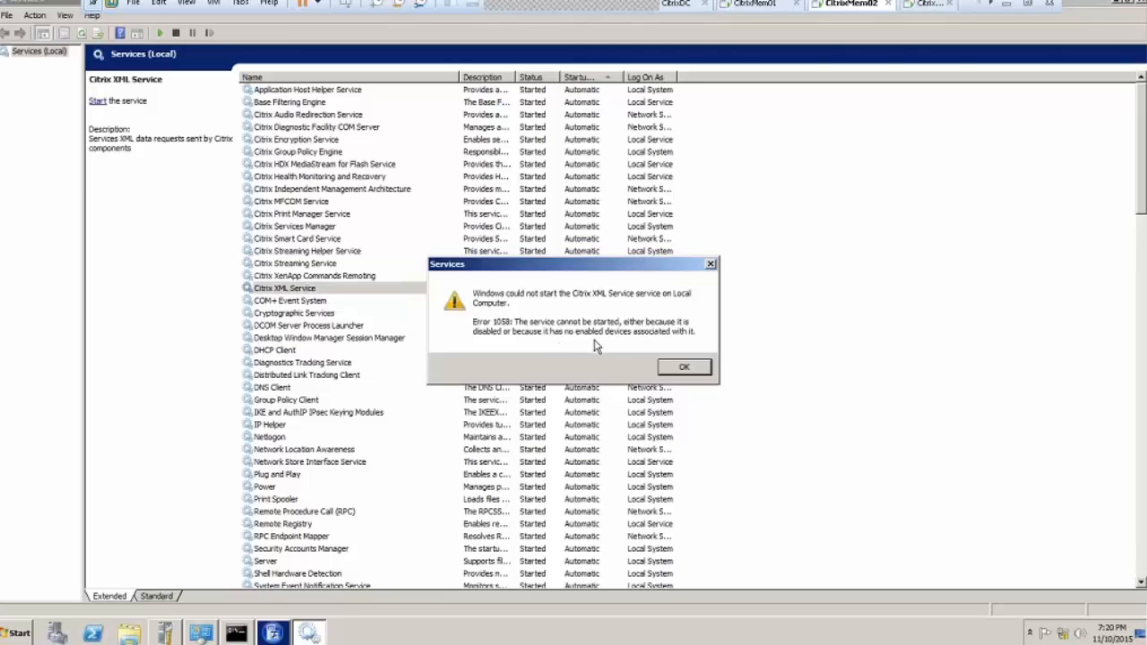
left_click(686, 367)
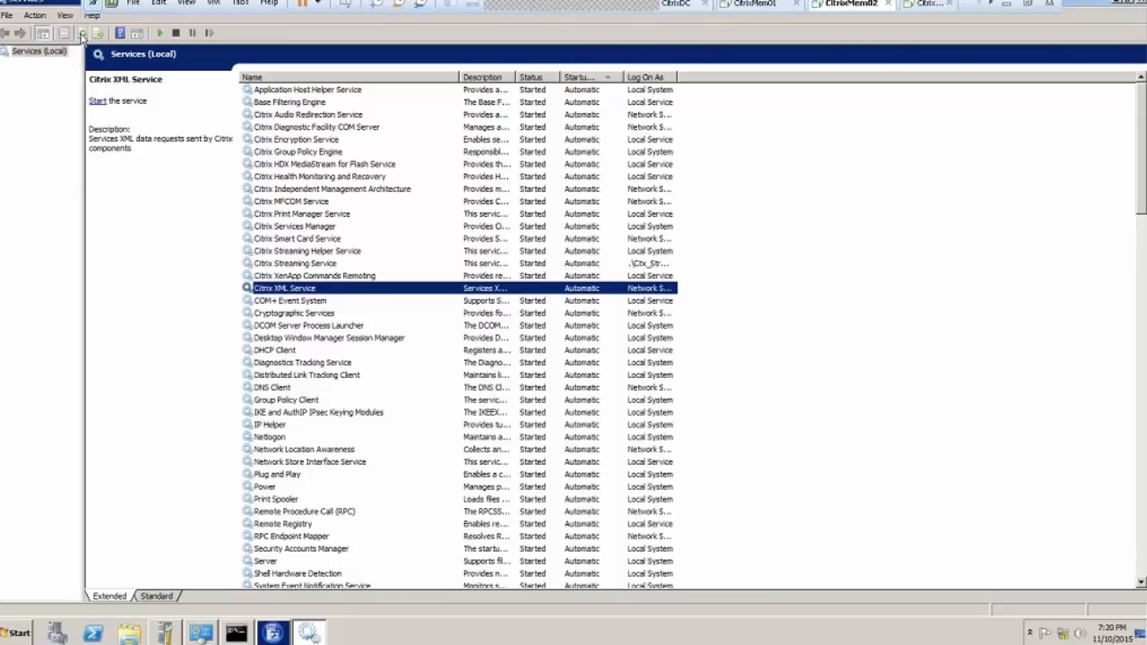
right_click(325, 291)
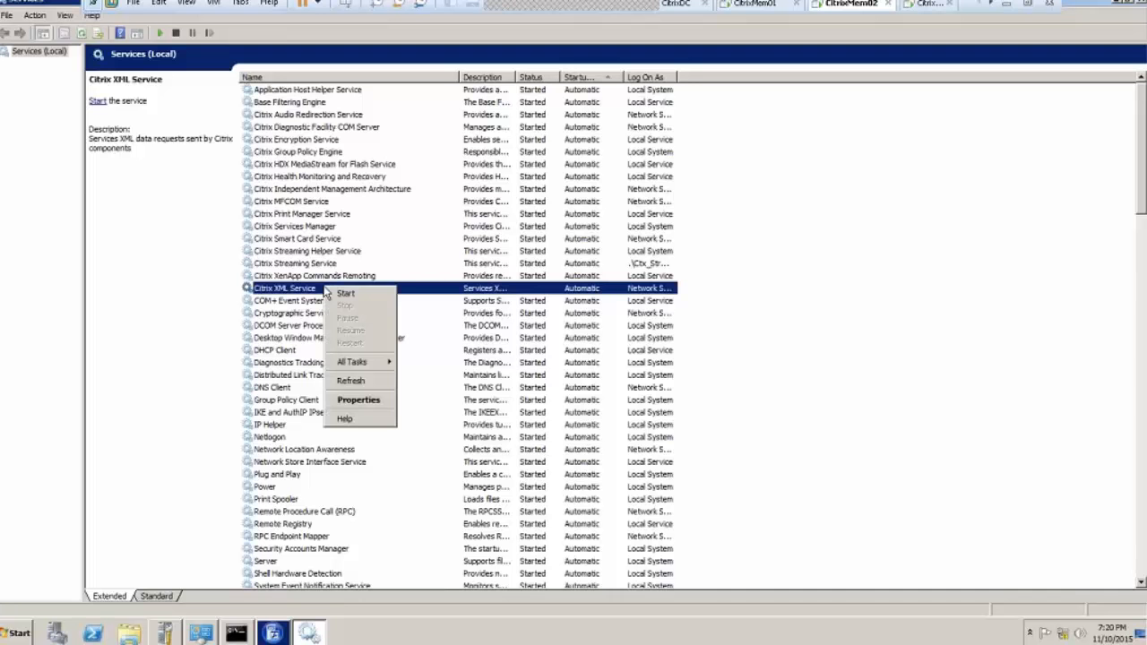
left_click(359, 382)
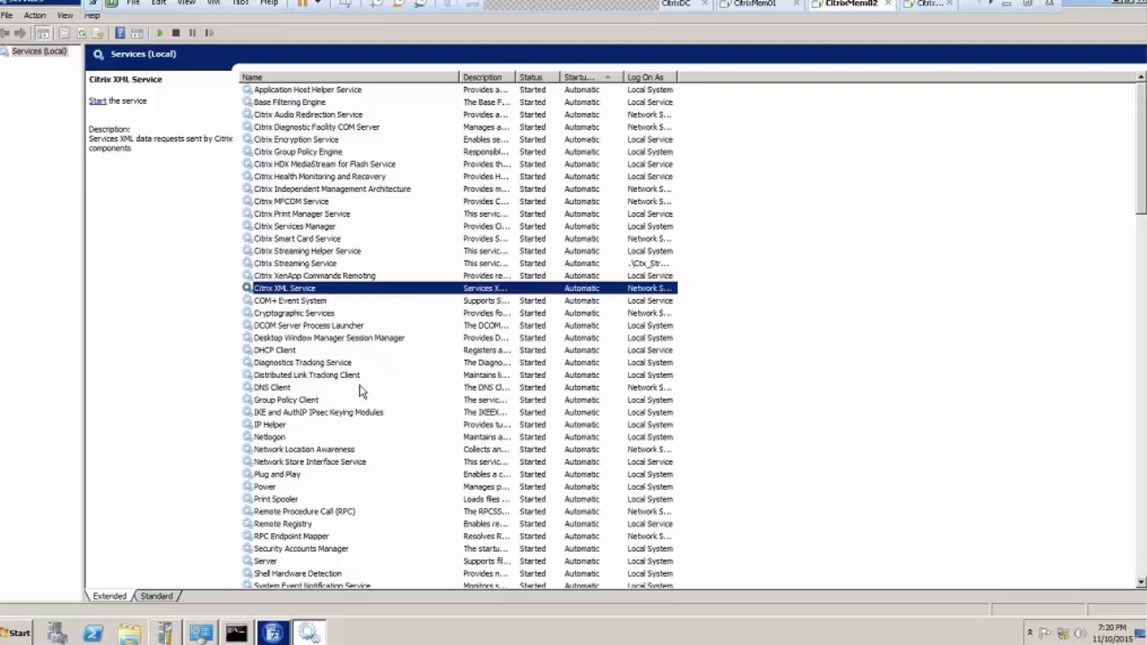
Step: Return to Citrix AppCenter, expand MyFarm and its Servers folder, and view the information for CITRIXMEM02
left_click(272, 633)
left_click(570, 339)
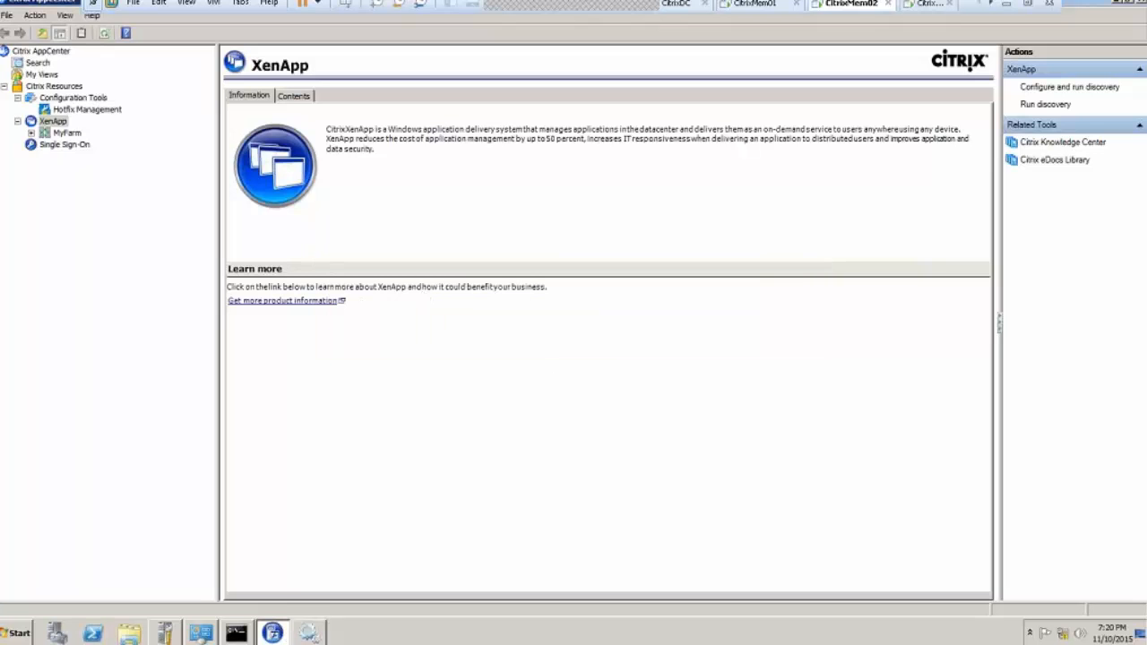
left_click(31, 133)
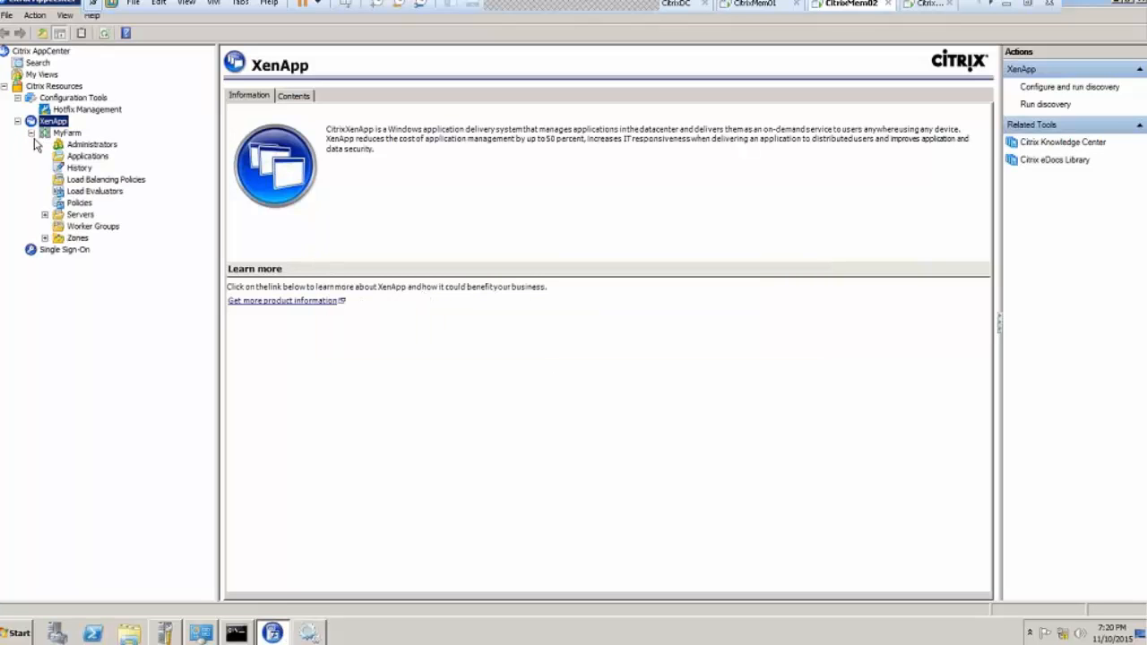
left_click(45, 216)
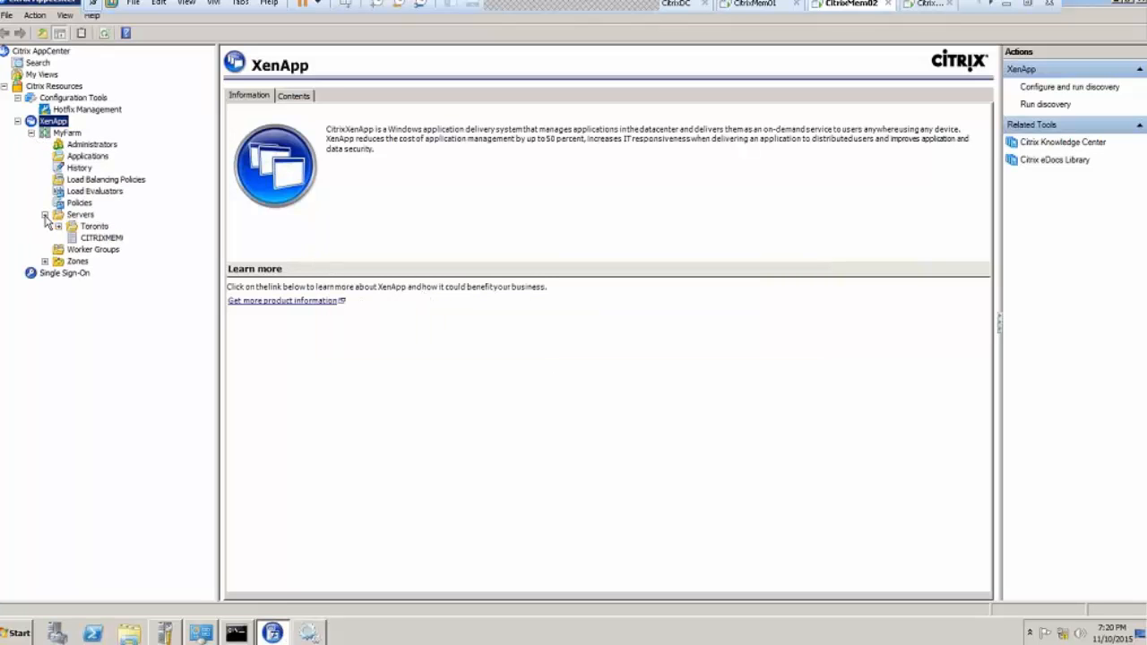
left_click(116, 240)
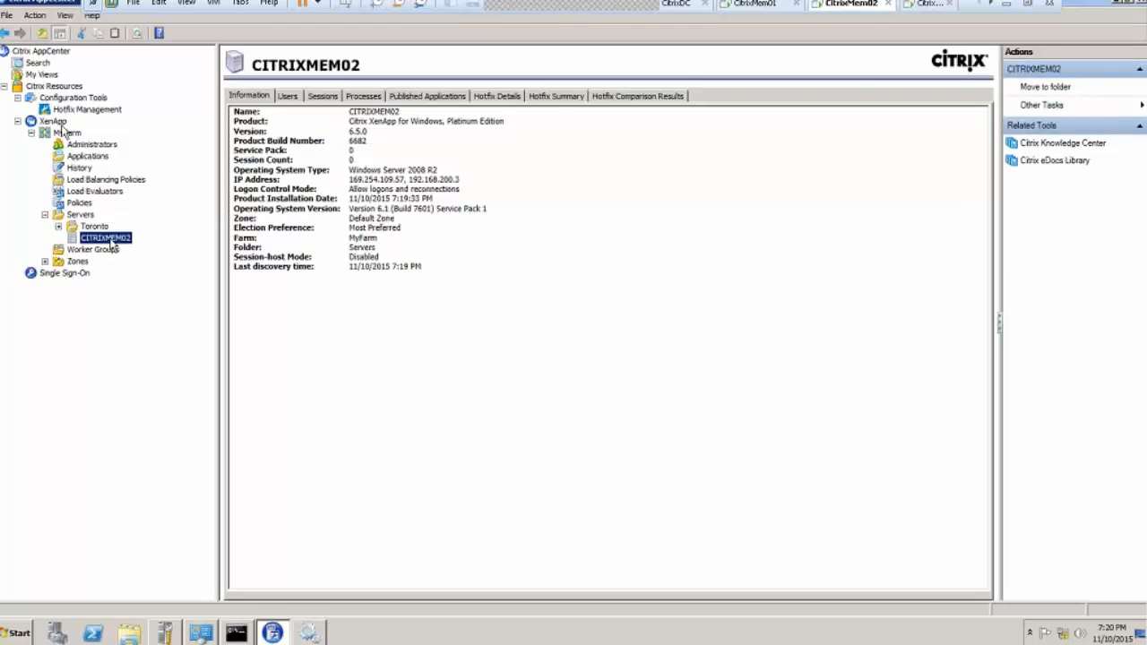
Step: Configure a new discovery from the Citrix AppCenter root, searching for XenApp only and excluding Single Sign-On
right_click(43, 52)
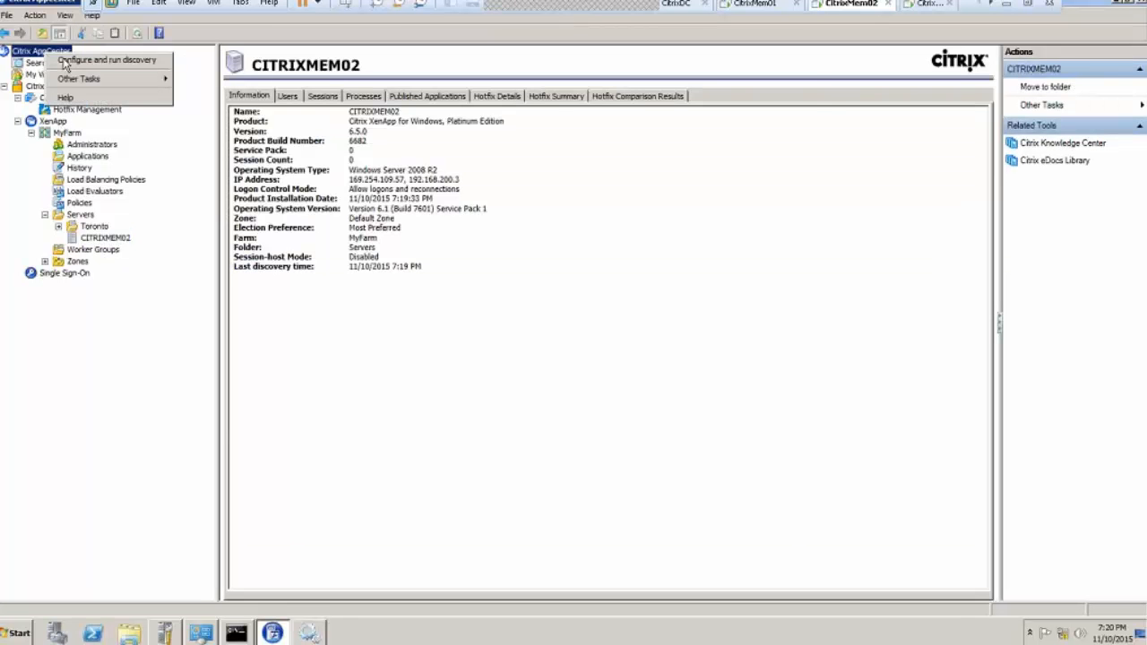
left_click(66, 60)
left_click(724, 506)
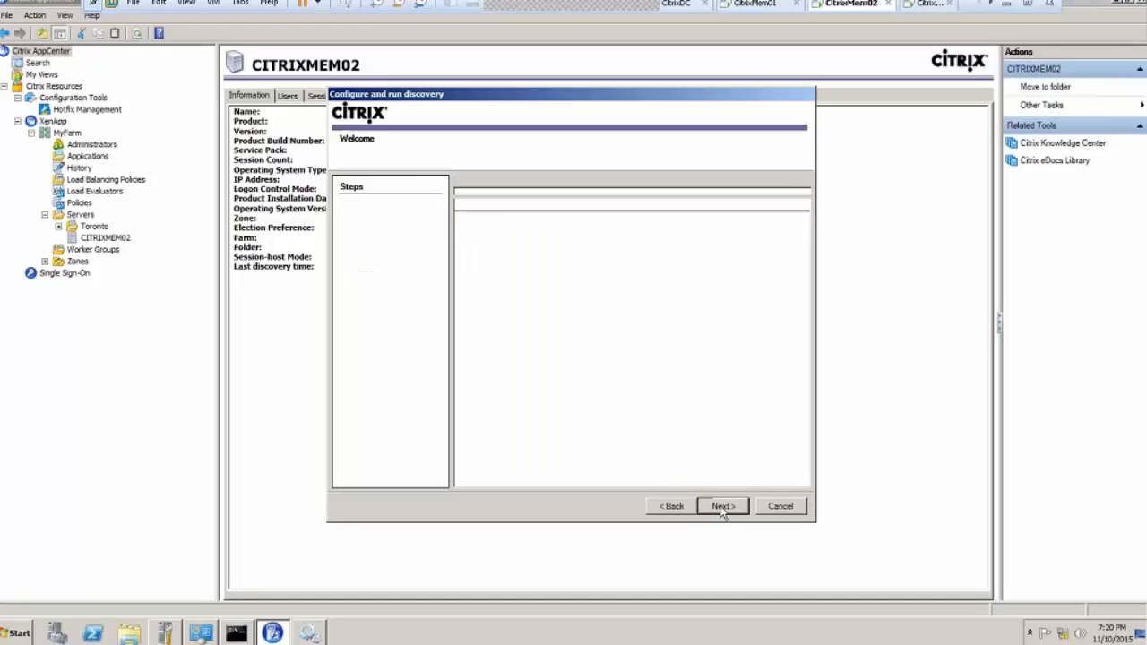
left_click(490, 241)
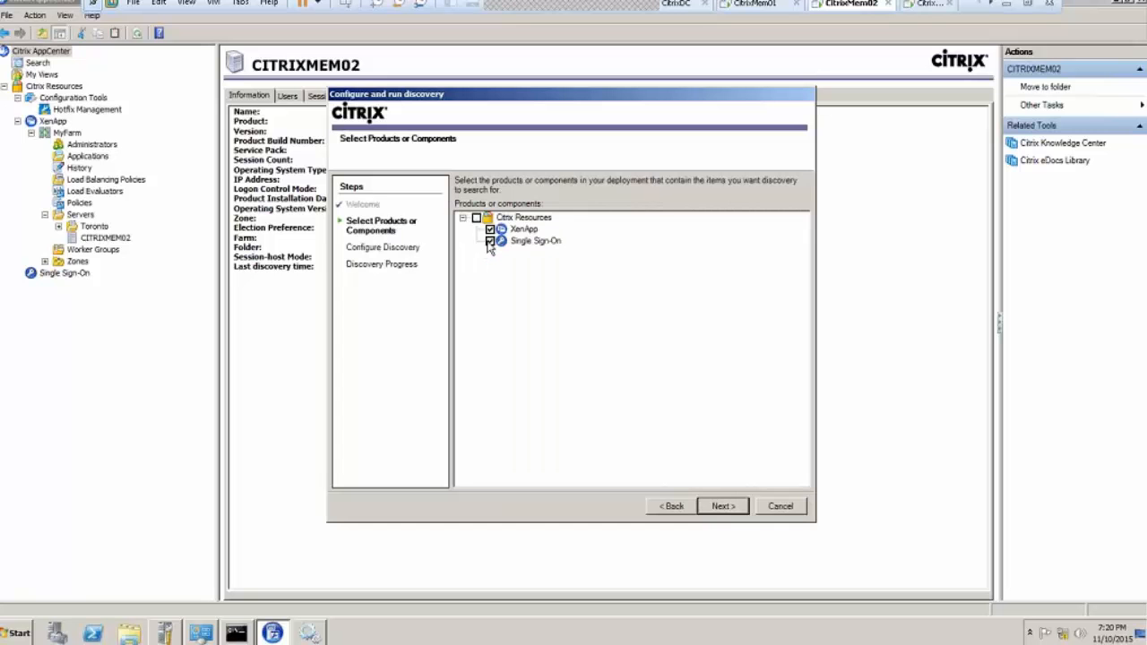
left_click(719, 508)
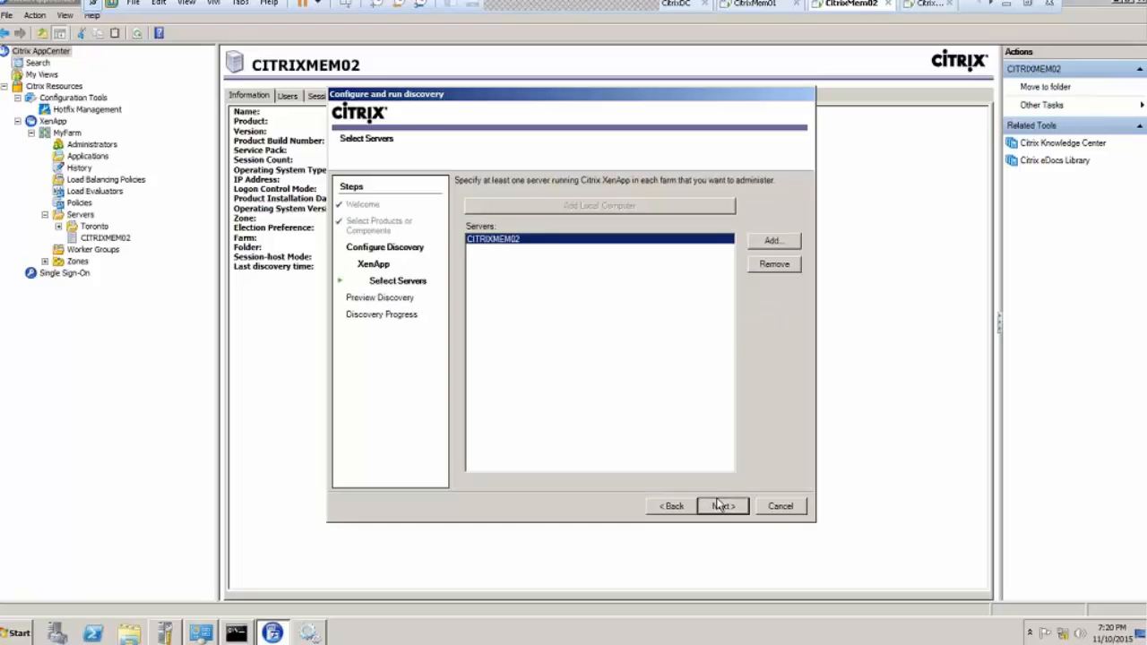
Step: Add citrixmem01 to the XenApp discovery servers and run the discovery, finishing with the Toronto folder expanded
left_click(762, 245)
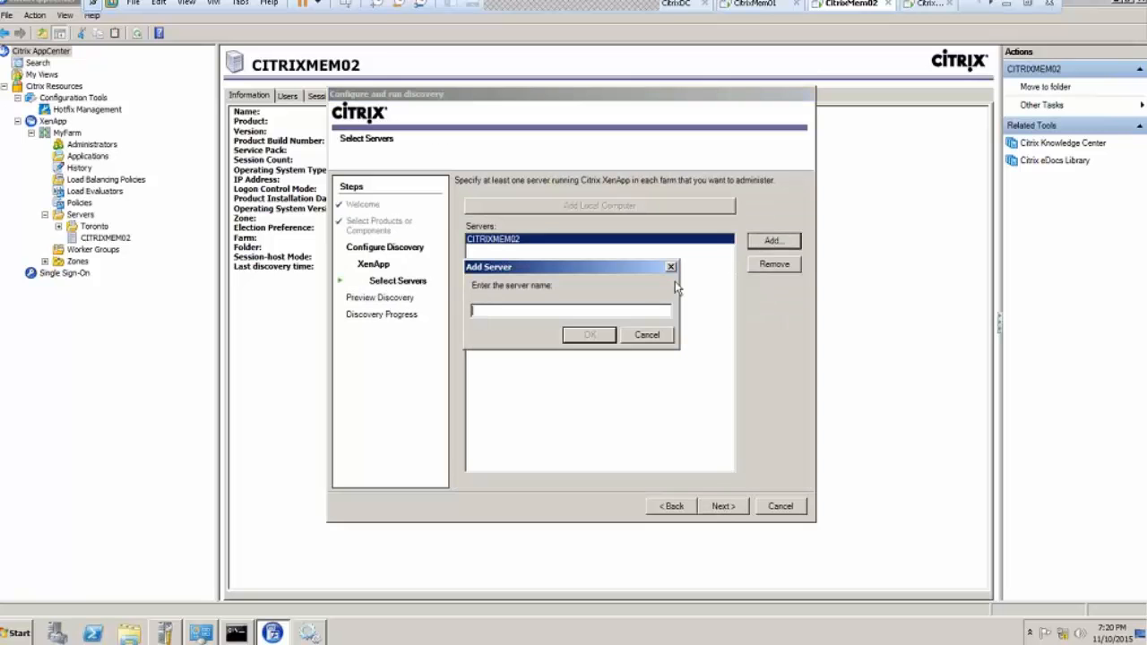
type("citrixmem01")
key("Return")
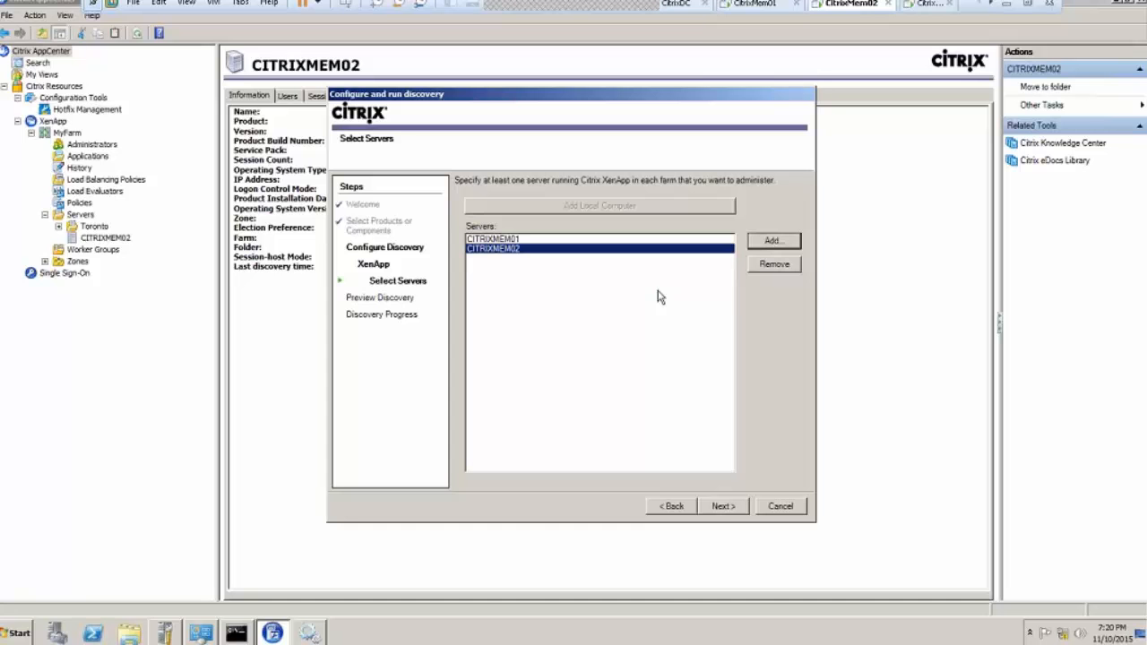
left_click(723, 507)
left_click(724, 508)
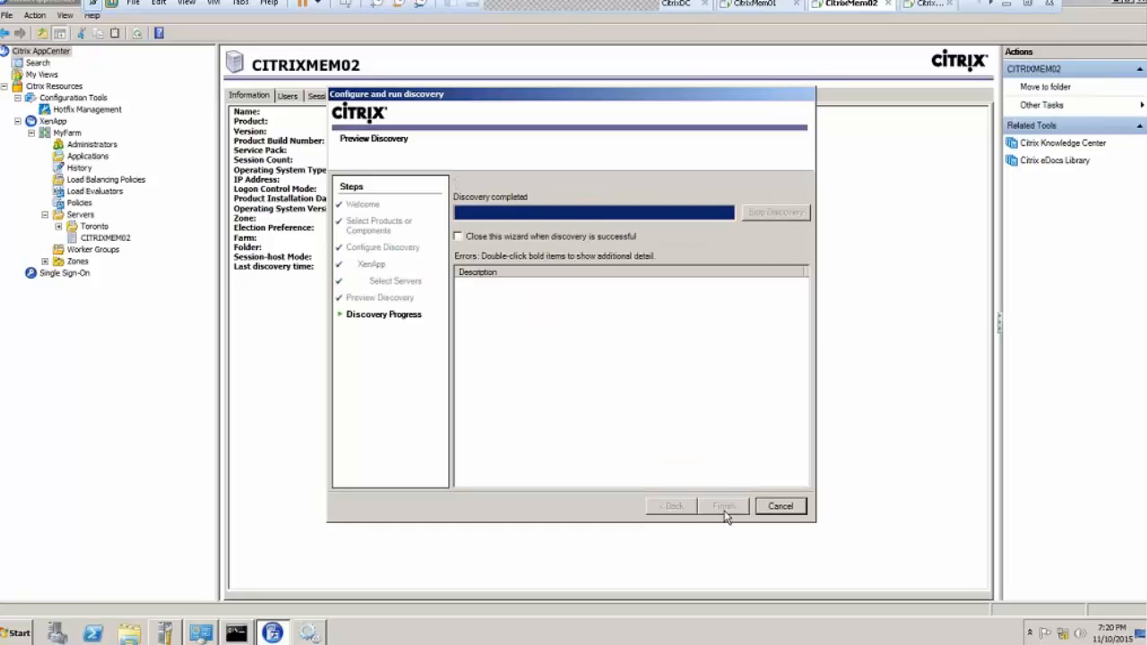
left_click(727, 511)
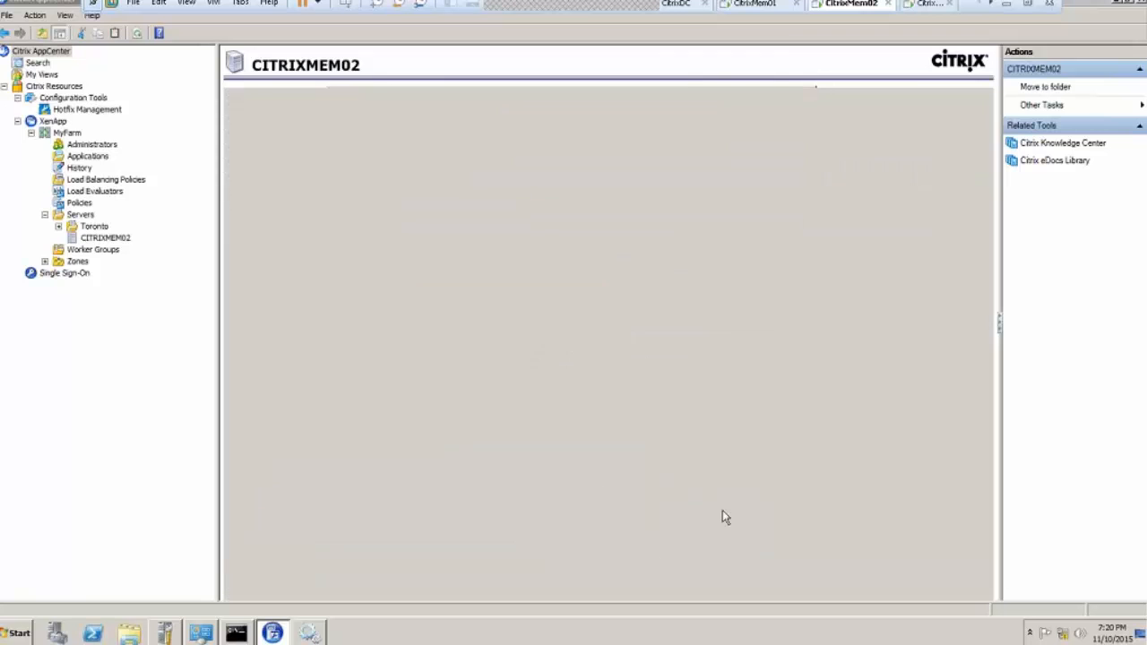
left_click(60, 229)
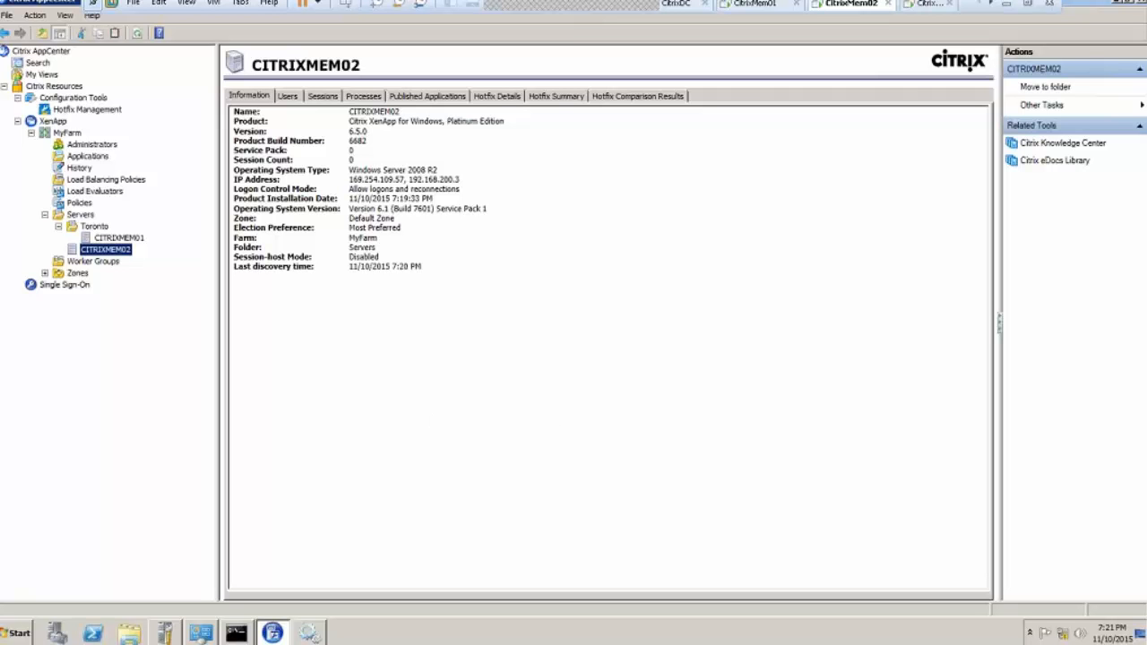
Step: Switch to the CitrixWin7 virtual machine, close the error details, and rerun discovery with CITRIXMEM01 and CITRIXMEM02
left_click(926, 5)
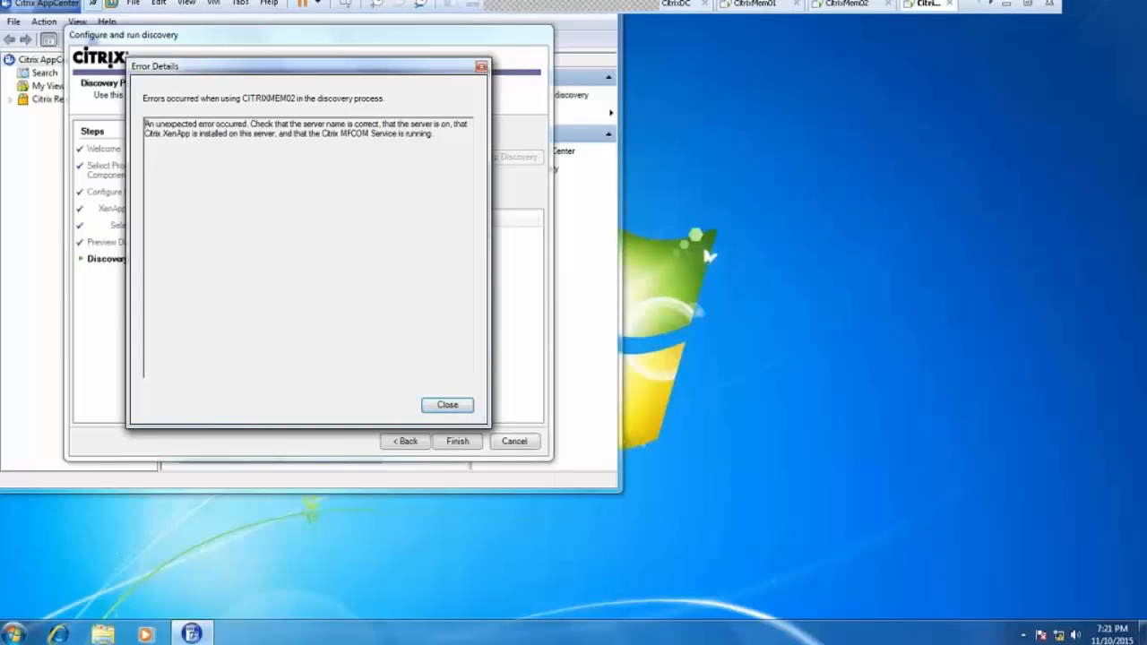
left_click(447, 404)
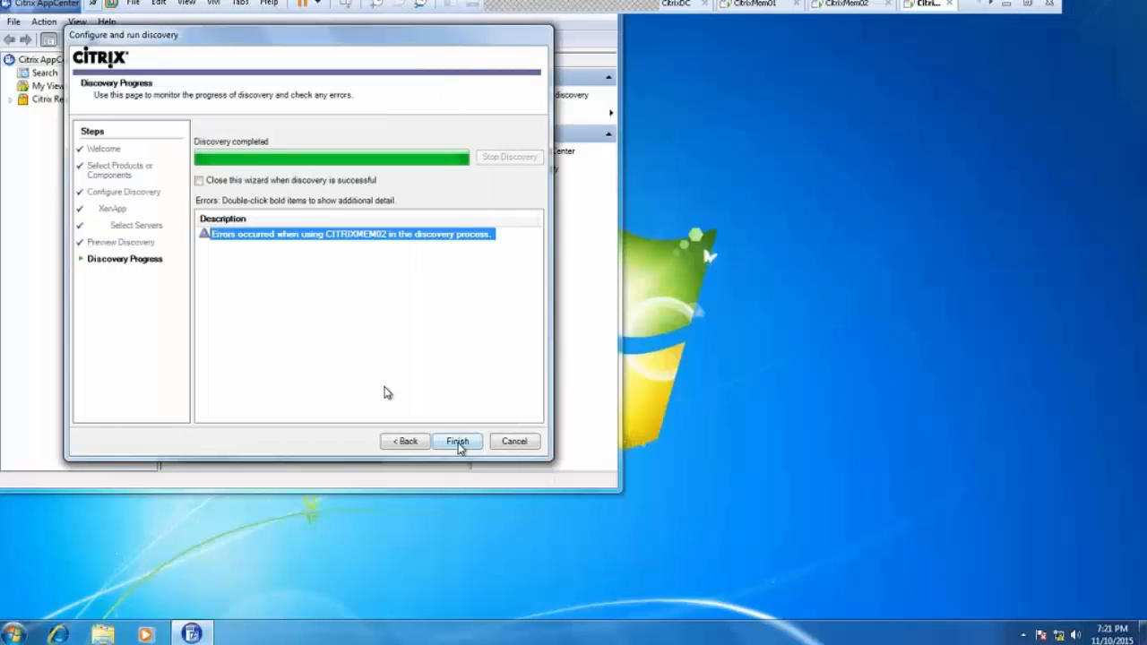
left_click(405, 442)
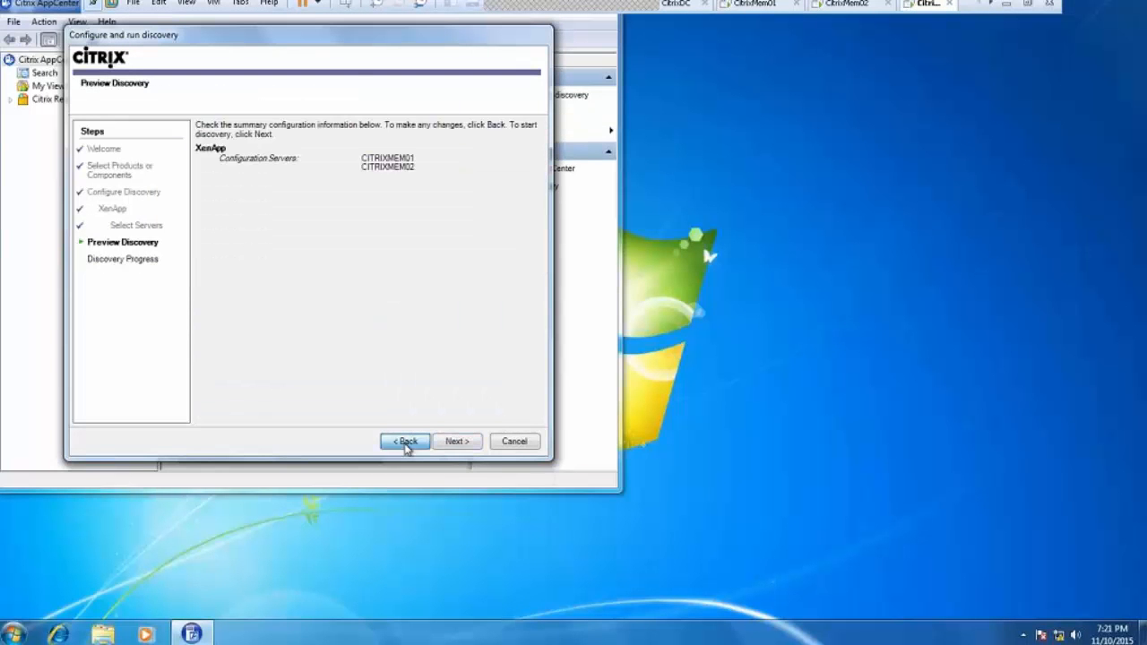
left_click(405, 443)
left_click(457, 442)
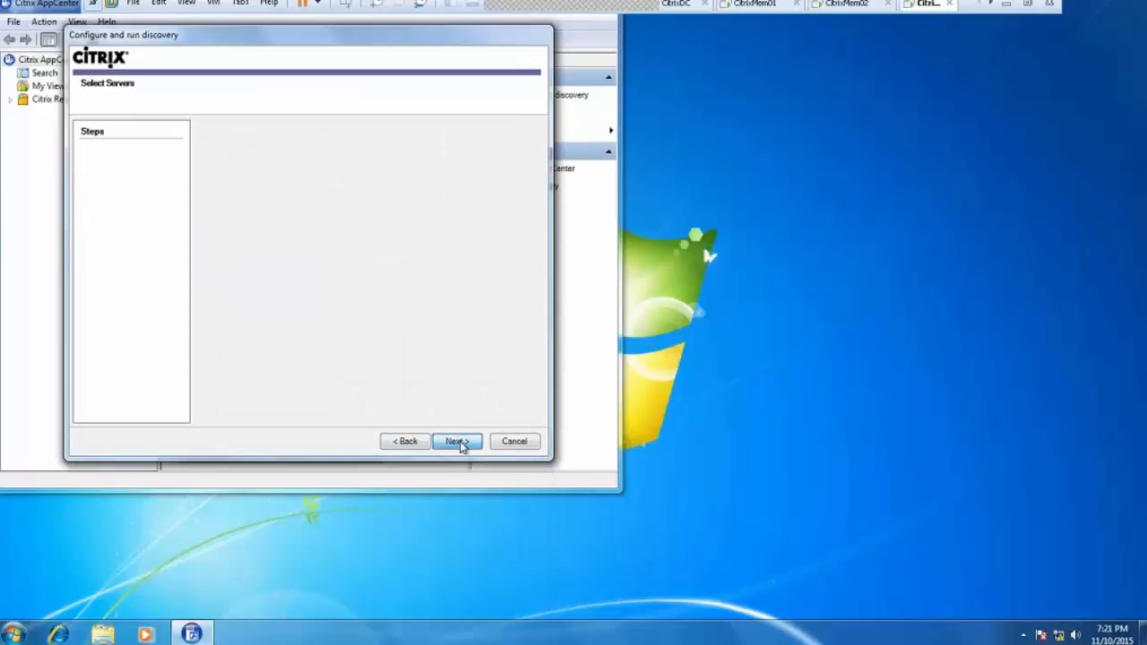
left_click(457, 442)
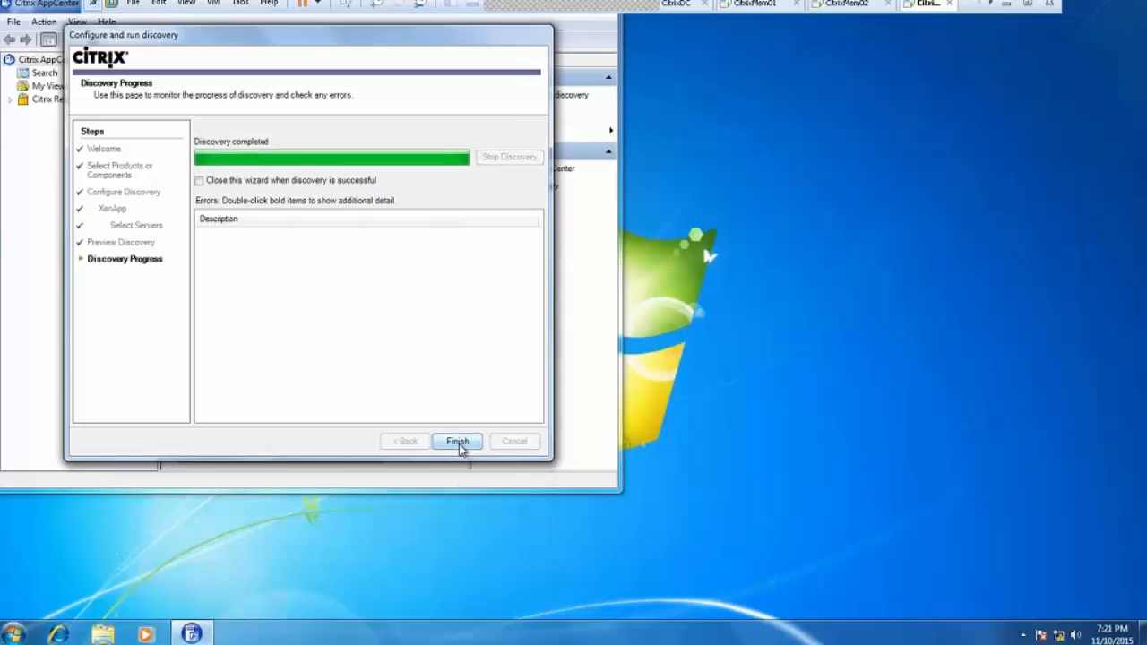
left_click(457, 442)
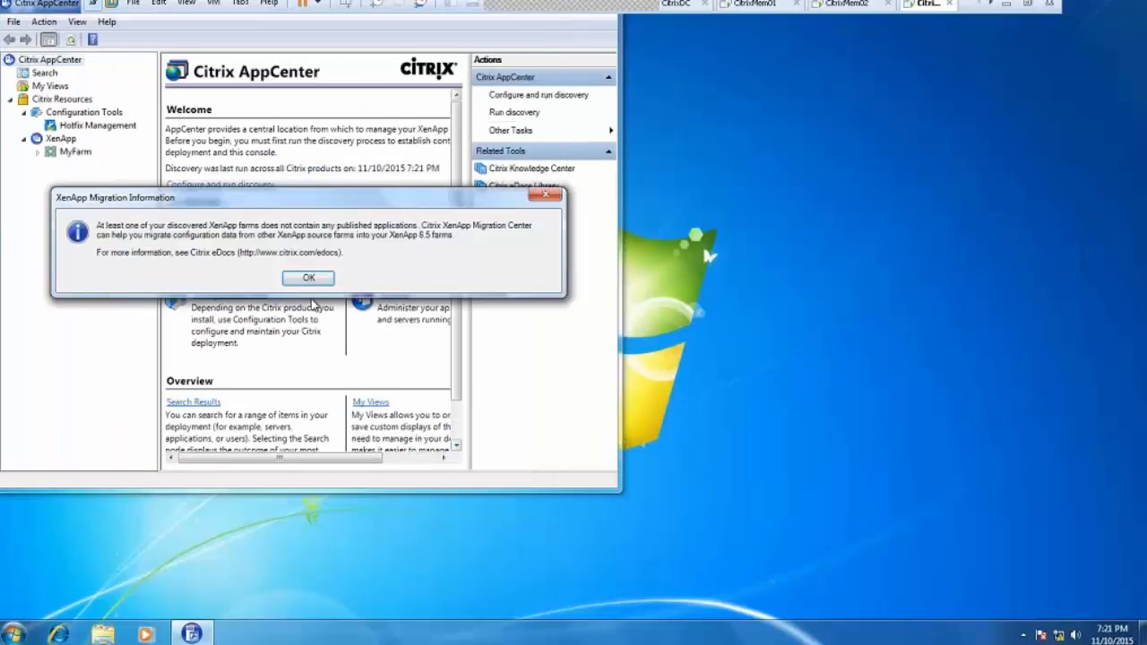
left_click(308, 279)
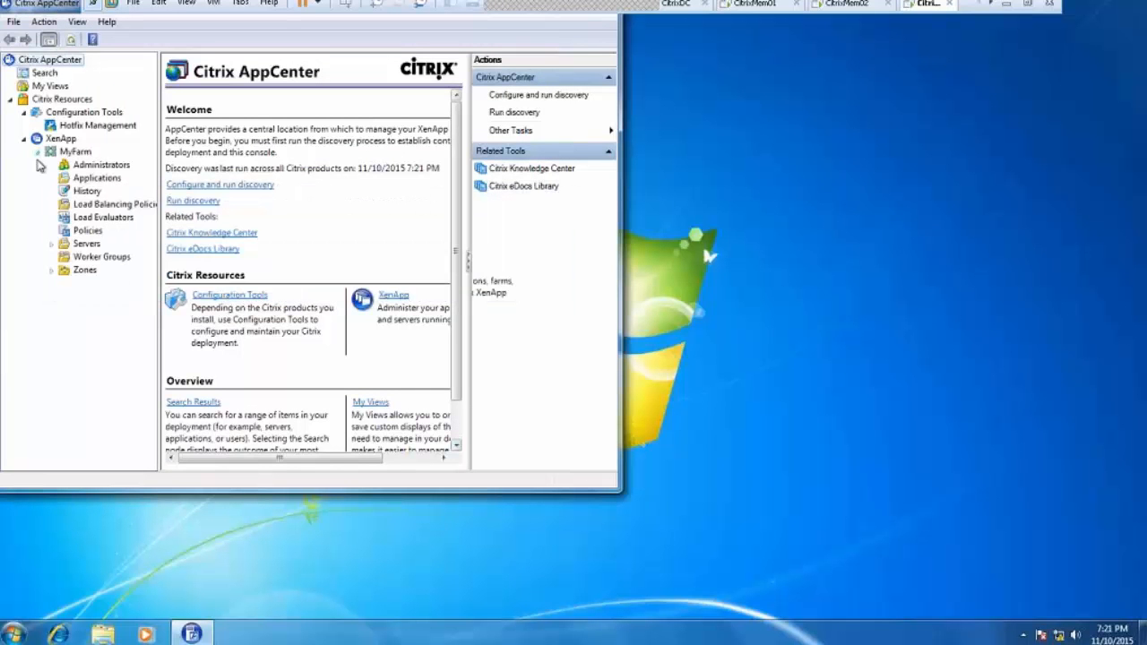
Step: Expand MyFarm's Servers folder, and maximize the AppCenter window
left_click(52, 245)
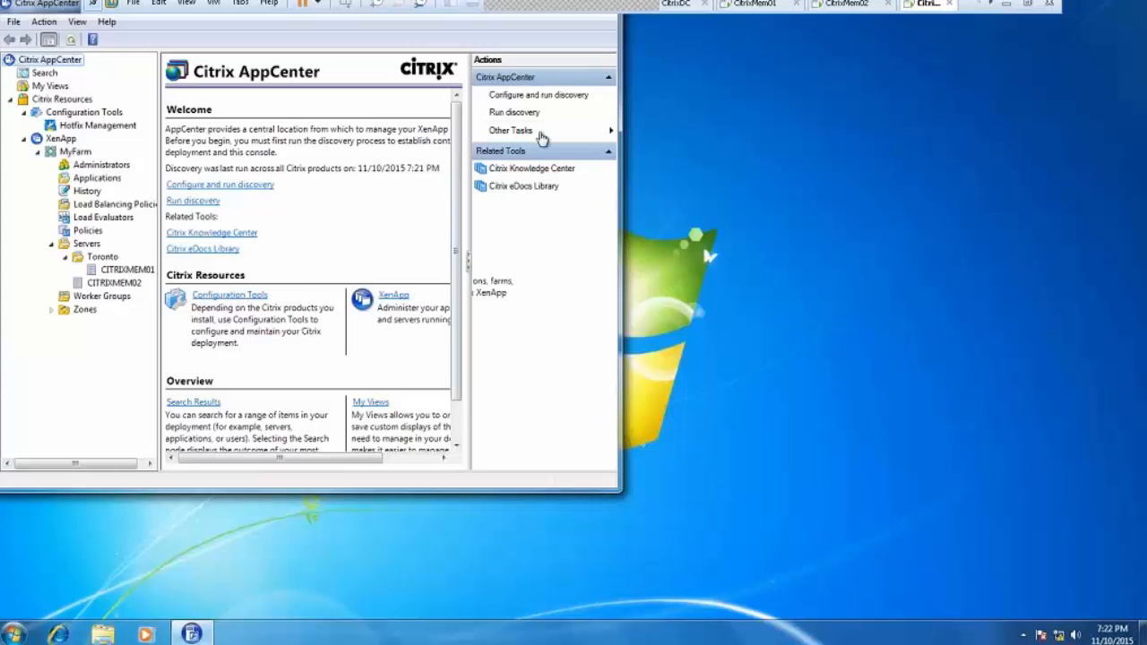
left_click_drag(573, 10, 760, 98)
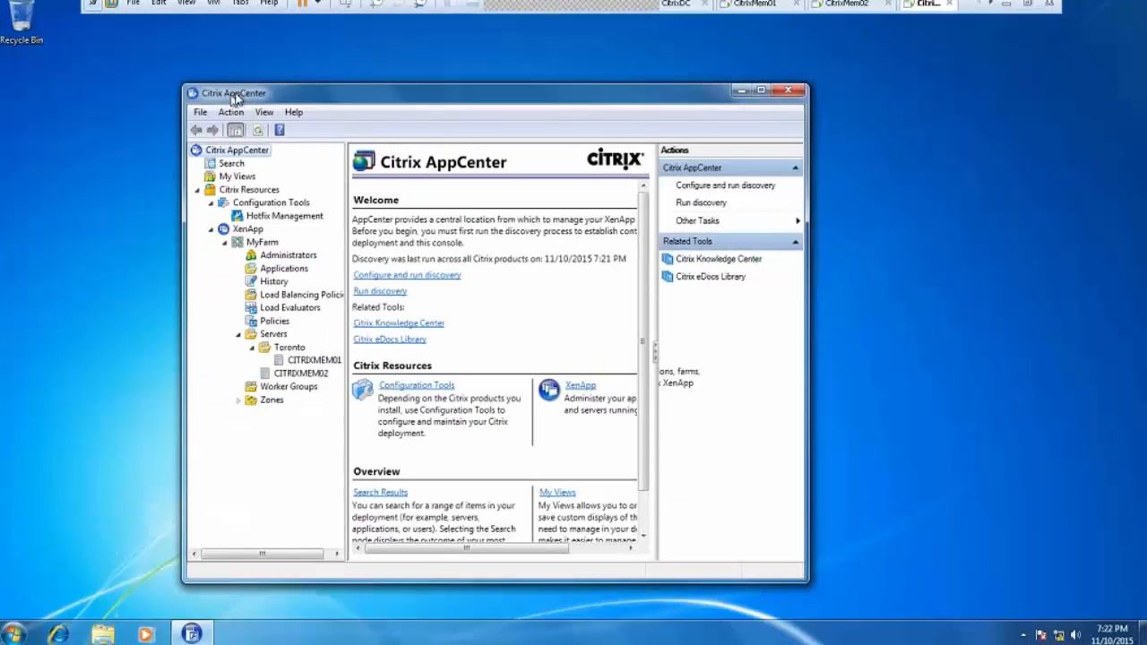
left_click(760, 93)
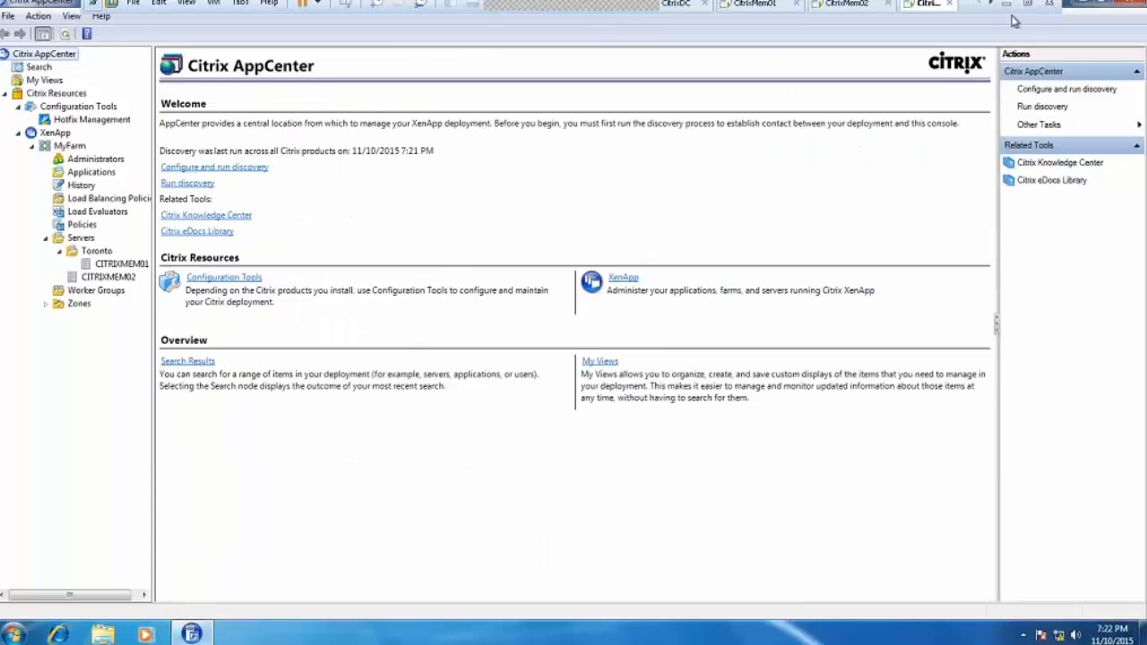
Step: Exit full-screen view, switch to CitrixMem01, and replace its open Windows Firewall window with the XenApp Server Role Manager
left_click(1028, 9)
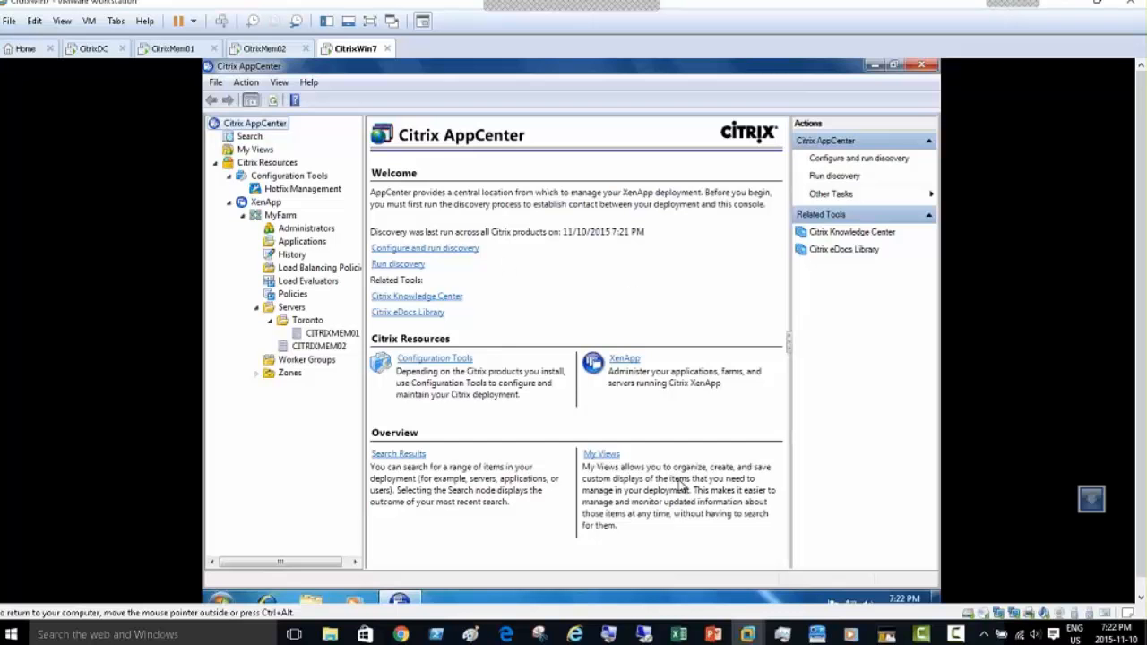
left_click(265, 49)
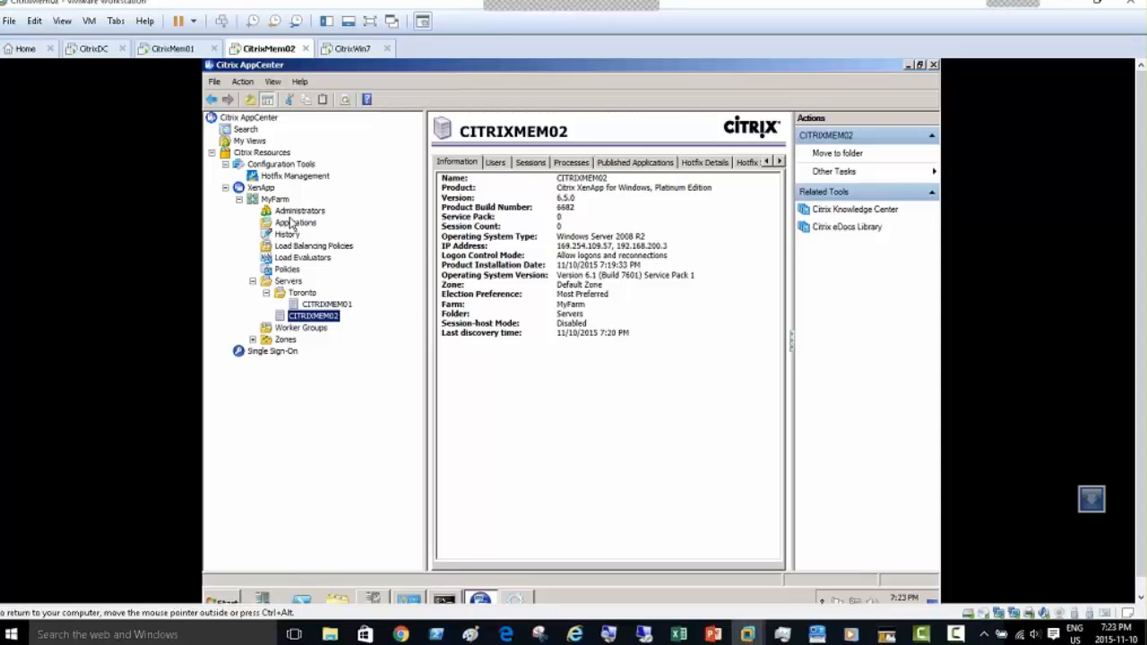
left_click(173, 50)
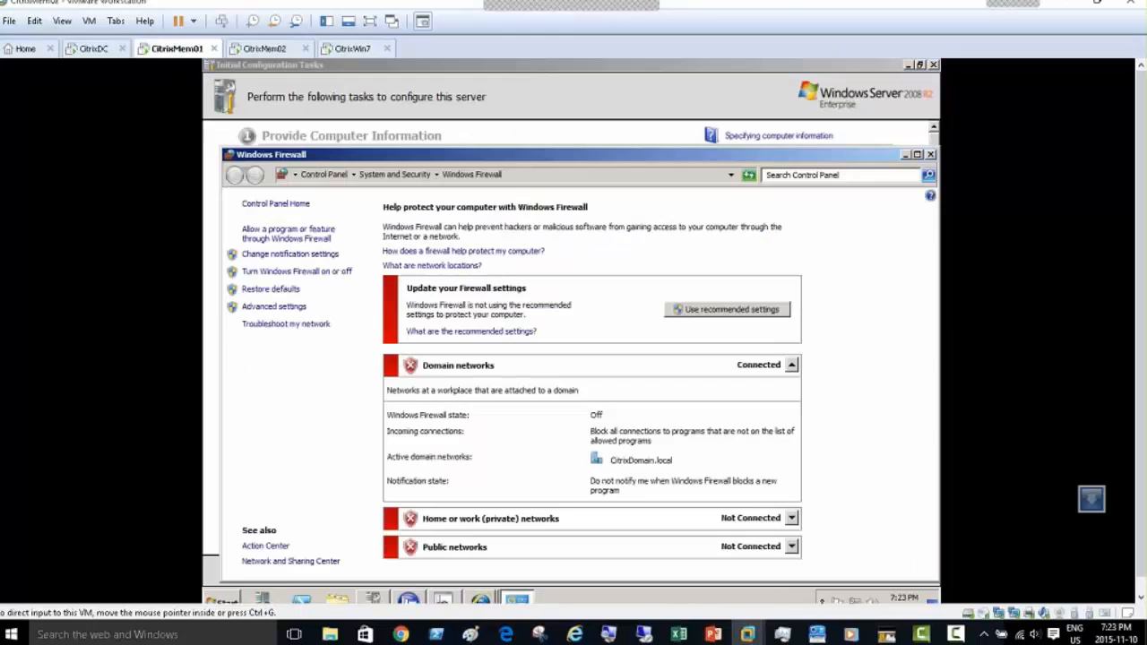
left_click(930, 155)
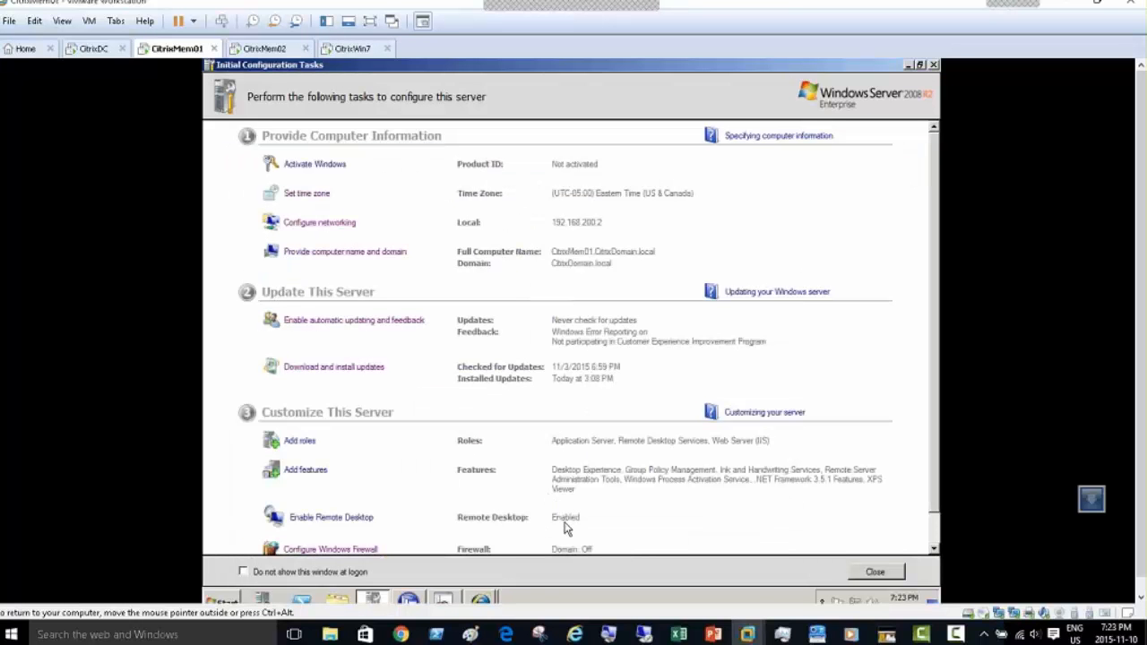
left_click(409, 599)
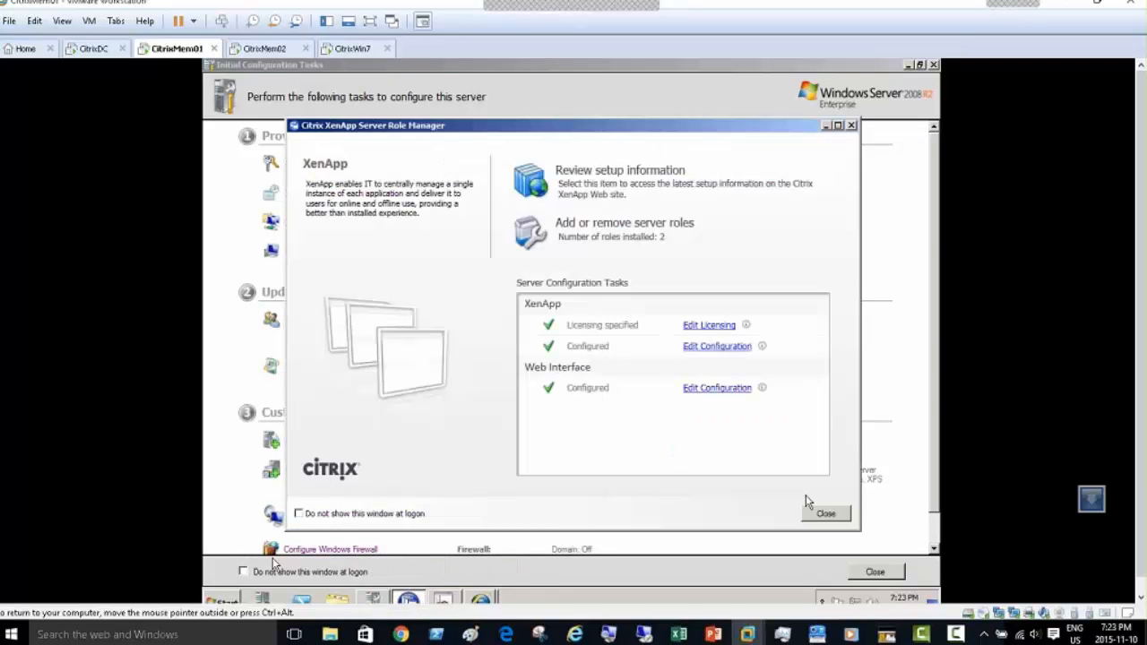
left_click(224, 603)
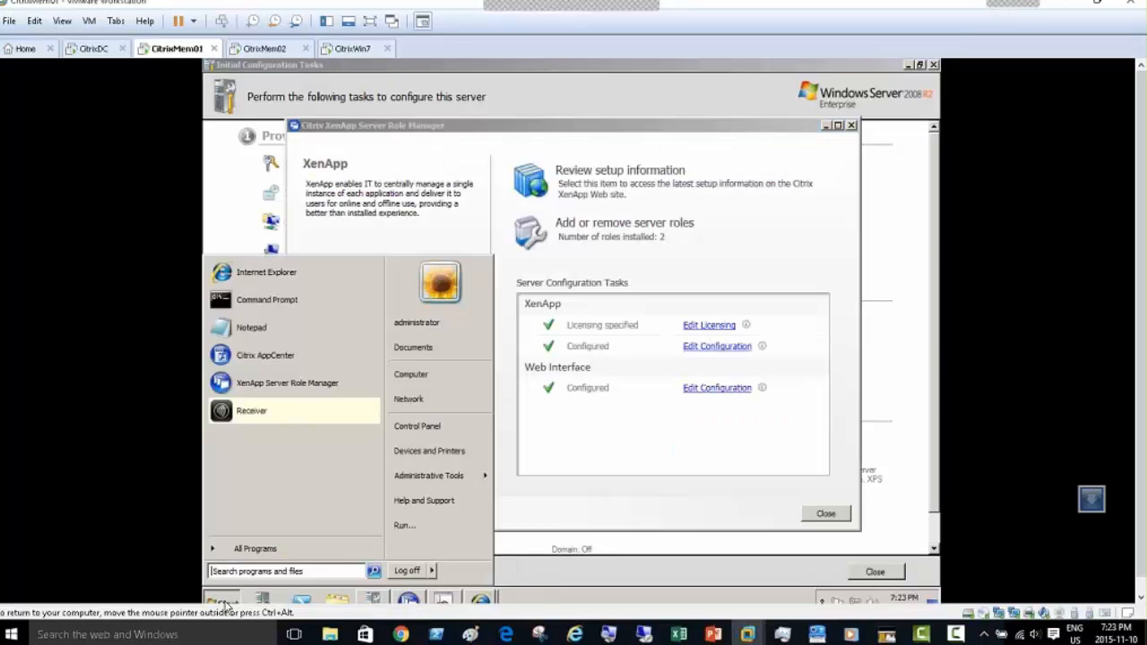
left_click(269, 394)
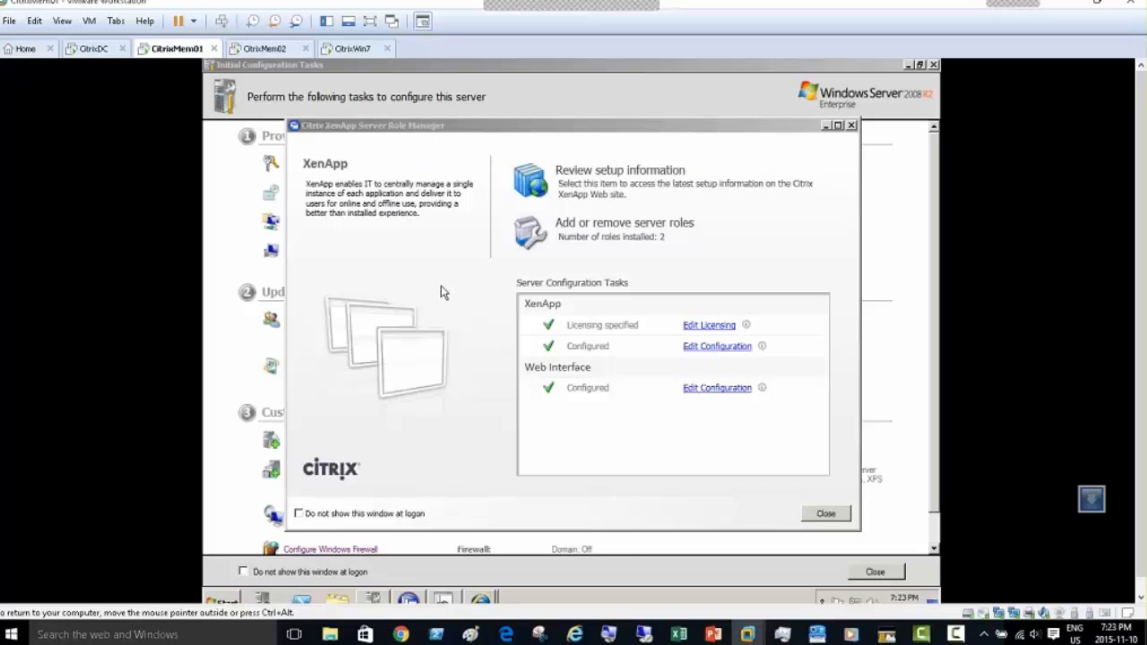
Step: Close Internet Explorer with all its tabs on CitrixMem01
left_click(659, 376)
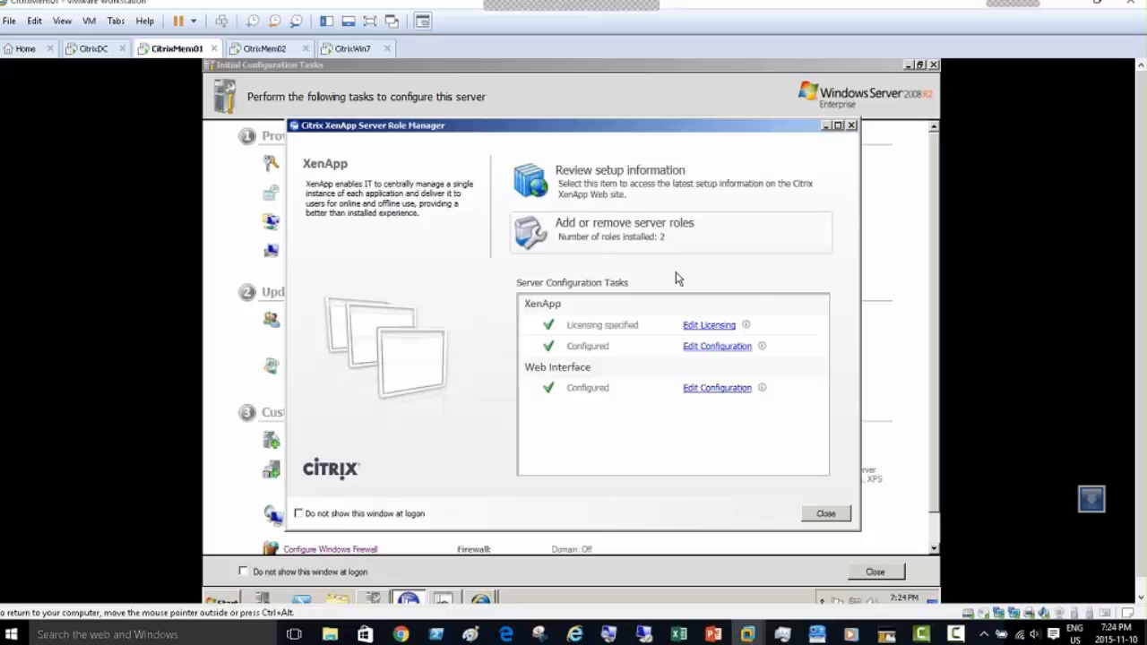
left_click(484, 603)
right_click(483, 603)
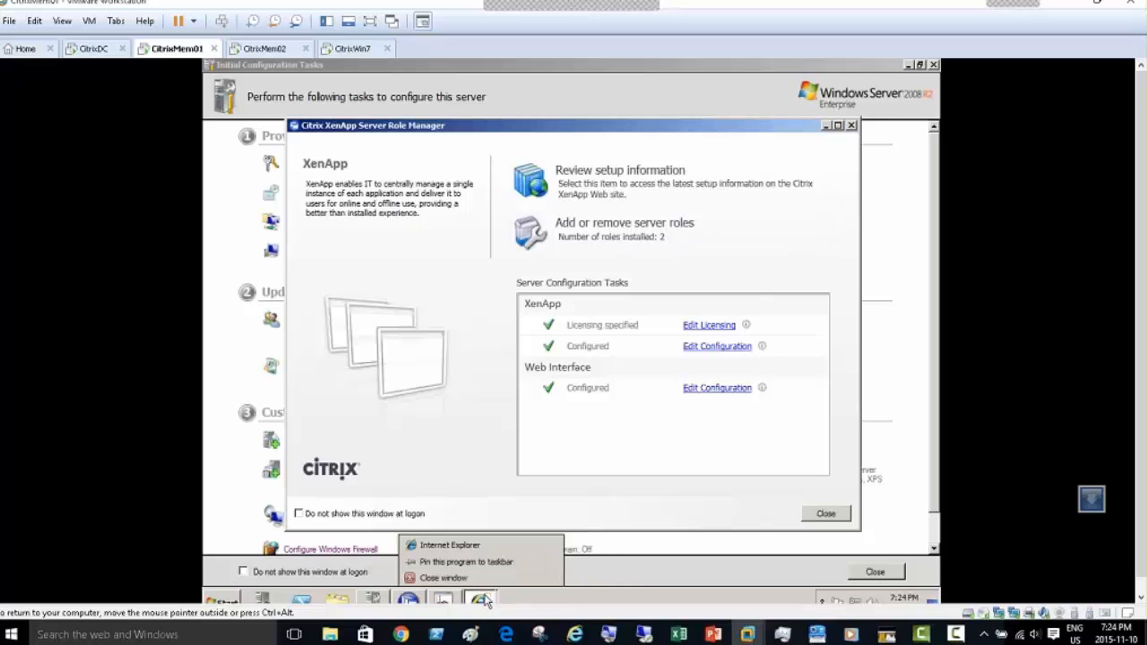
left_click(466, 583)
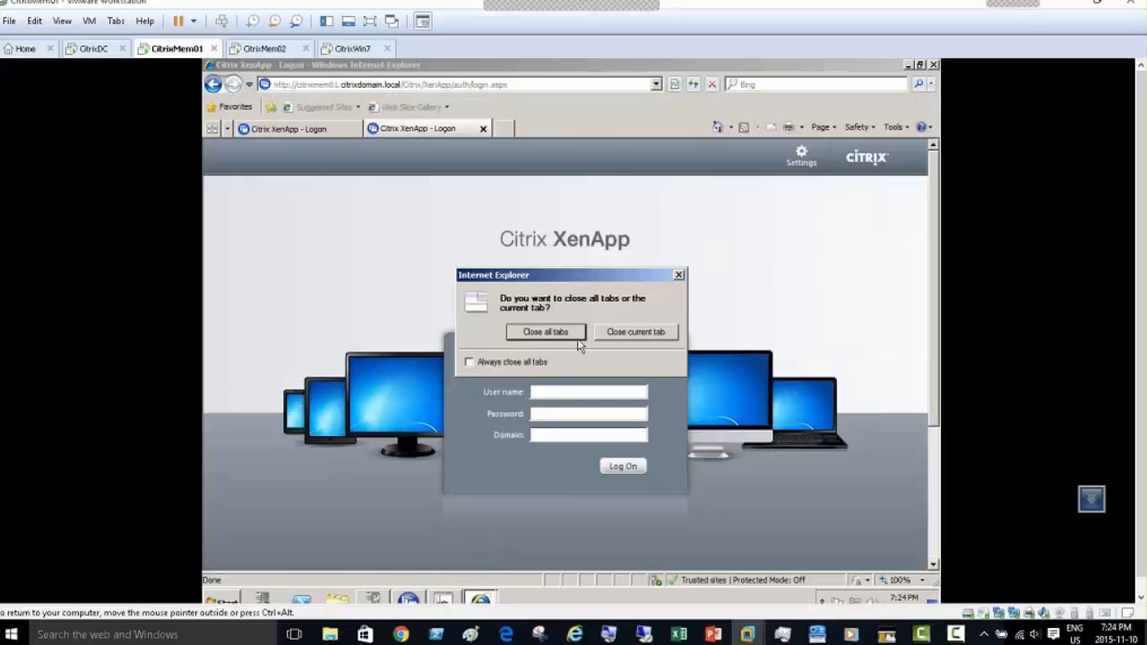
left_click(543, 332)
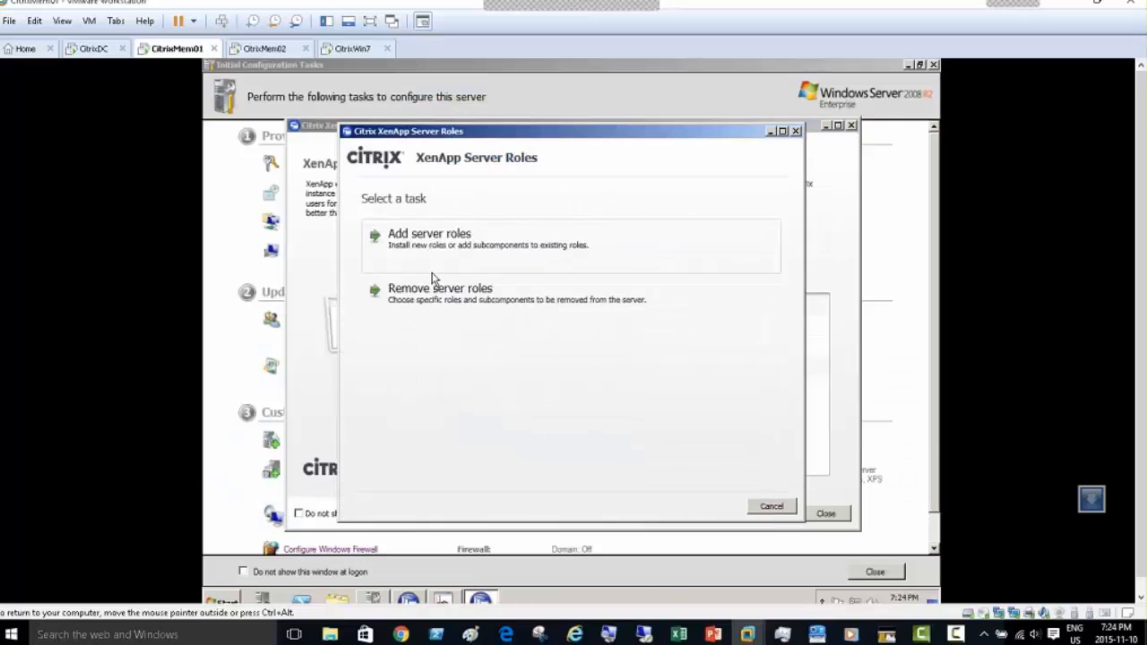
Step: Uninstall the Web Interface role from CitrixMem01, and dismiss the Microsoft Management Console crash dialog
left_click(425, 303)
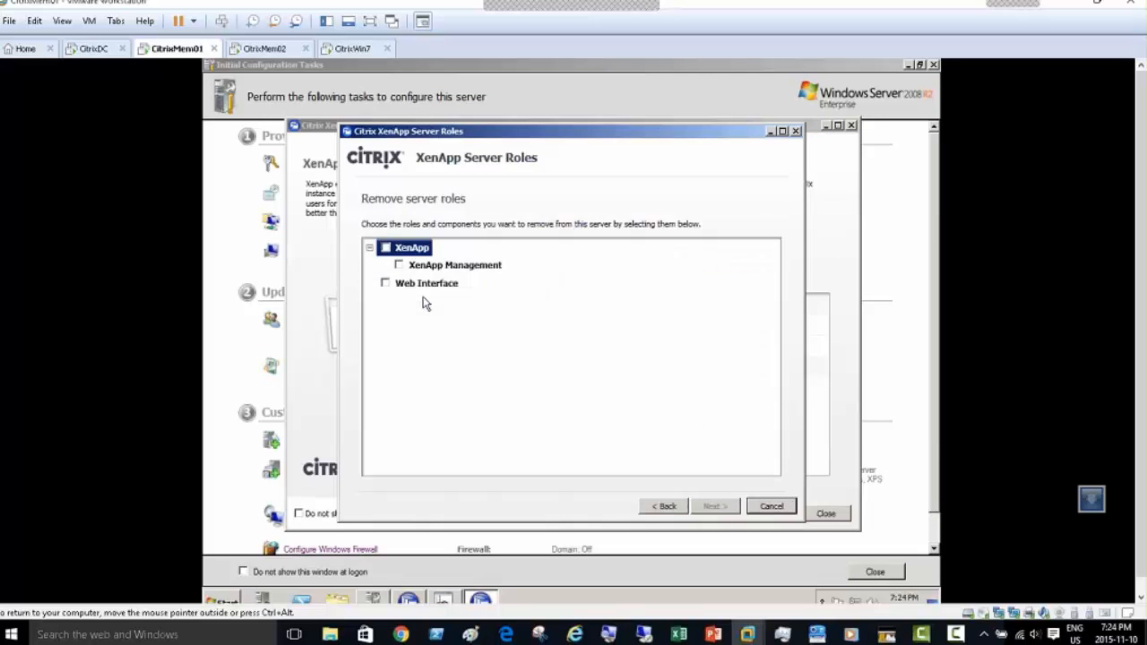
left_click(385, 283)
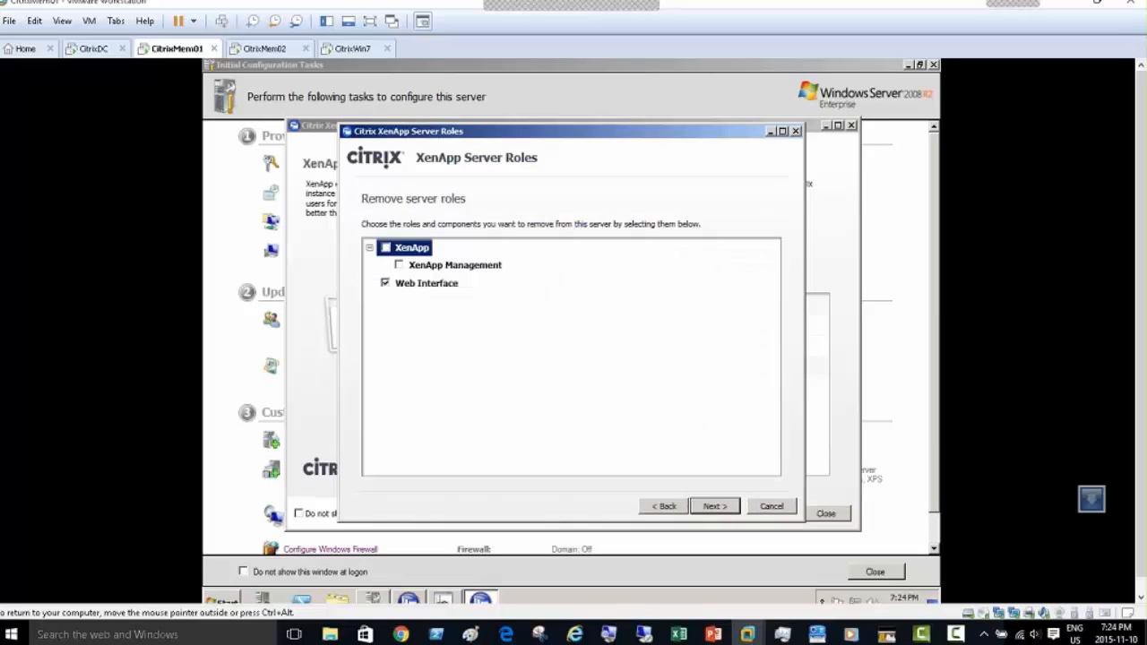
left_click(714, 506)
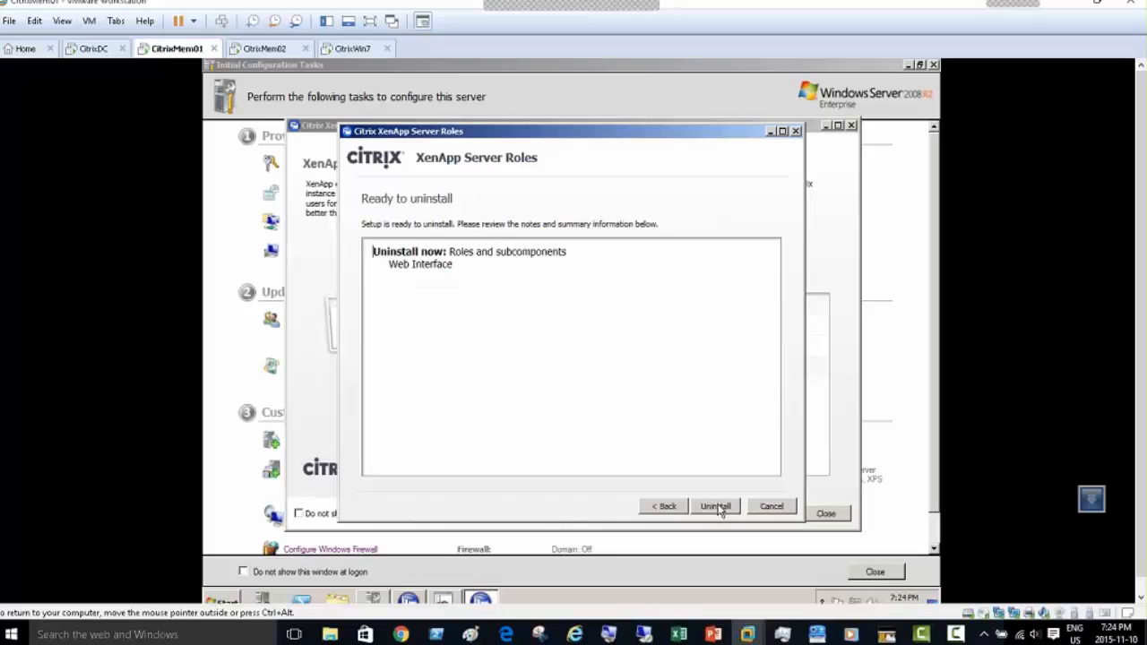
left_click(716, 507)
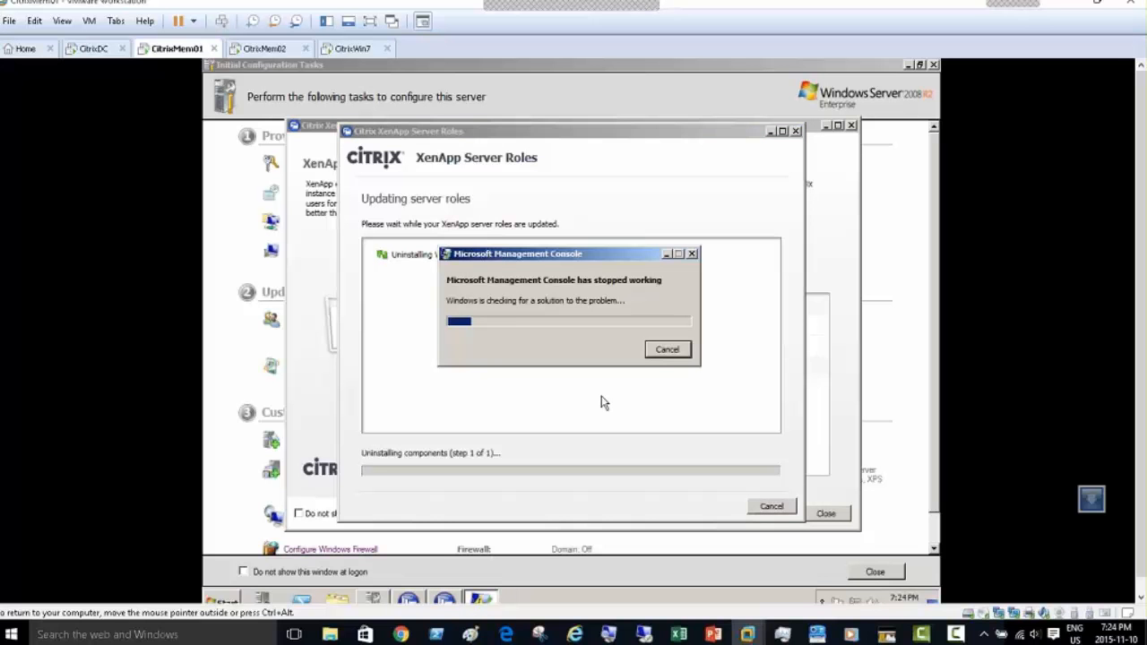
left_click(666, 351)
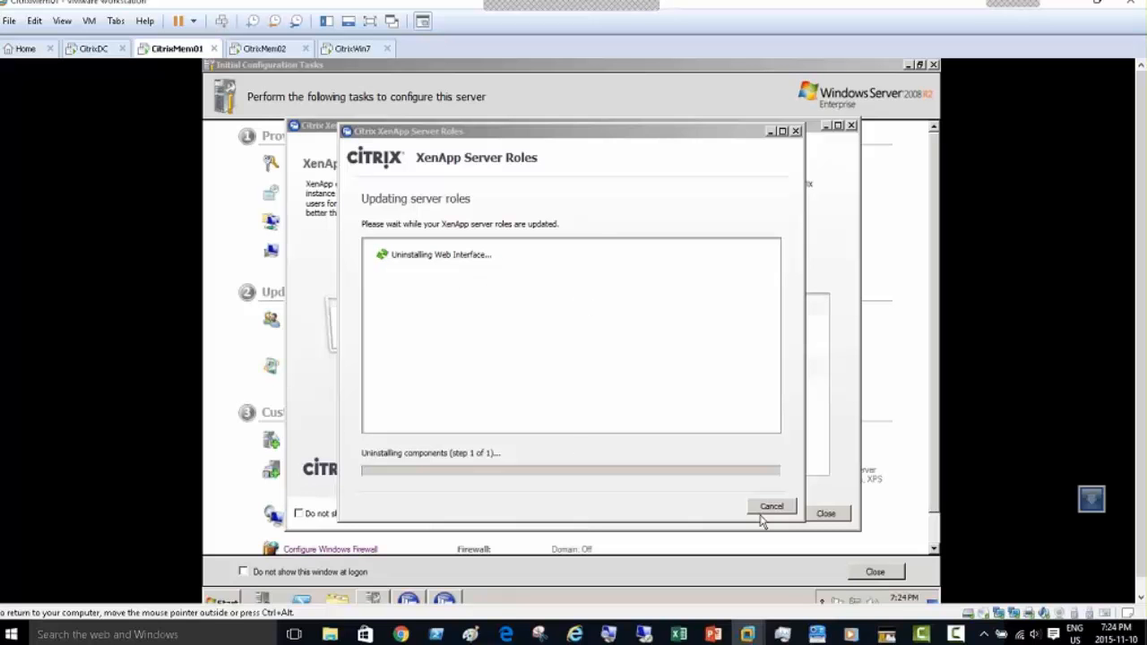
mouse_move(714, 638)
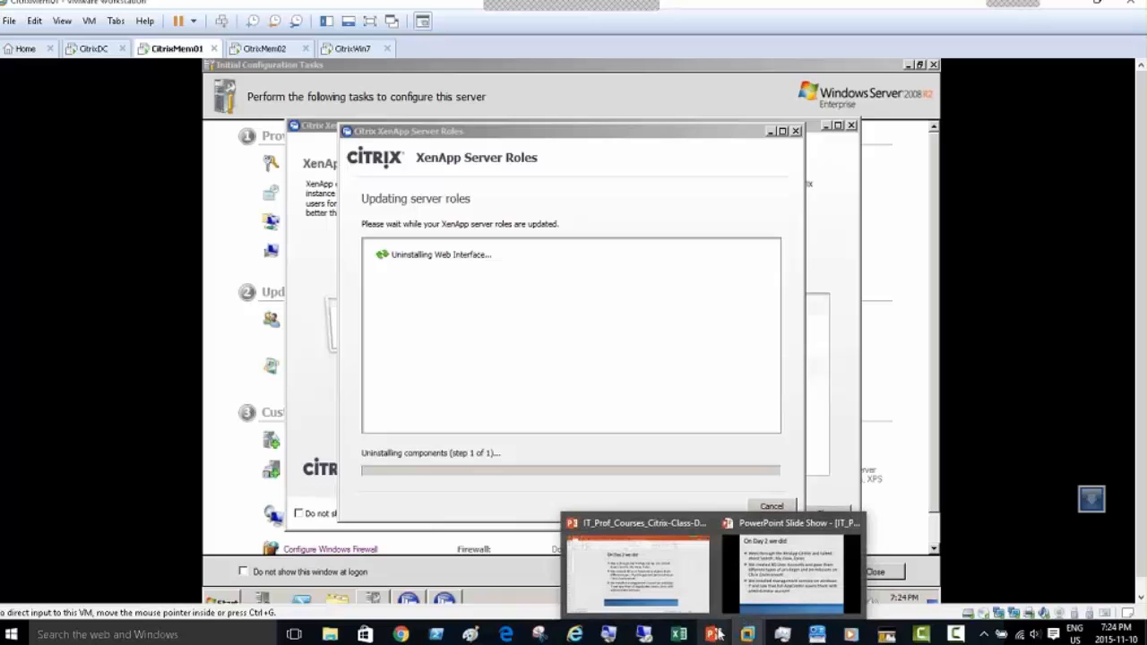
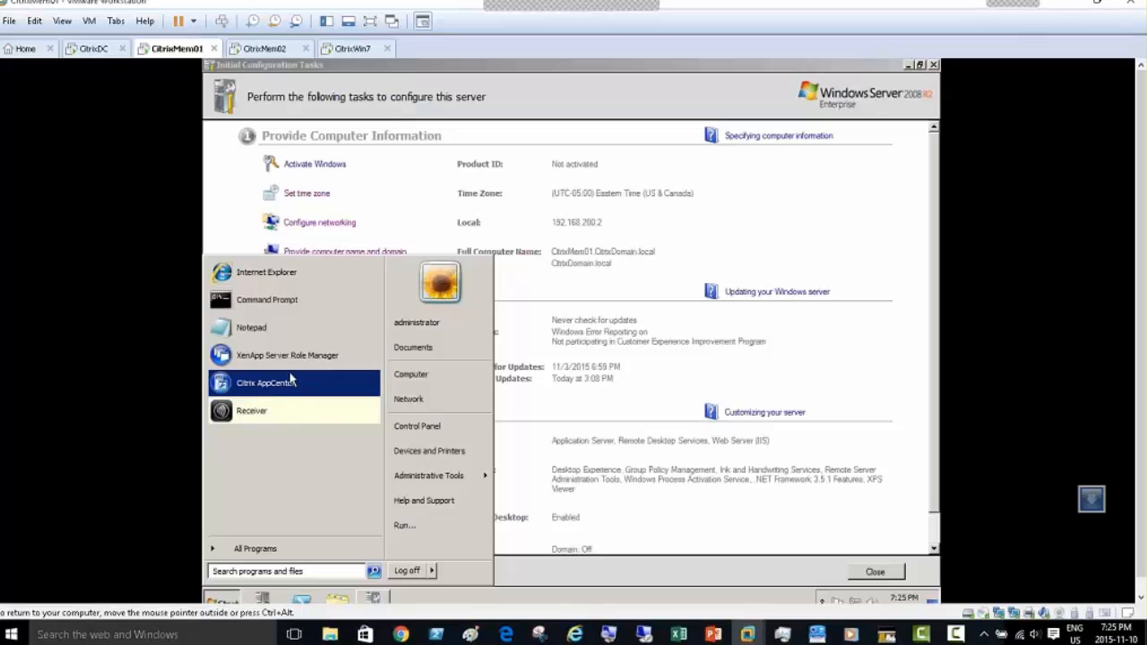
Step: Reopen the XenApp Server Role Manager, start adding server roles for Platinum Edition, and accept the license agreement
left_click(303, 360)
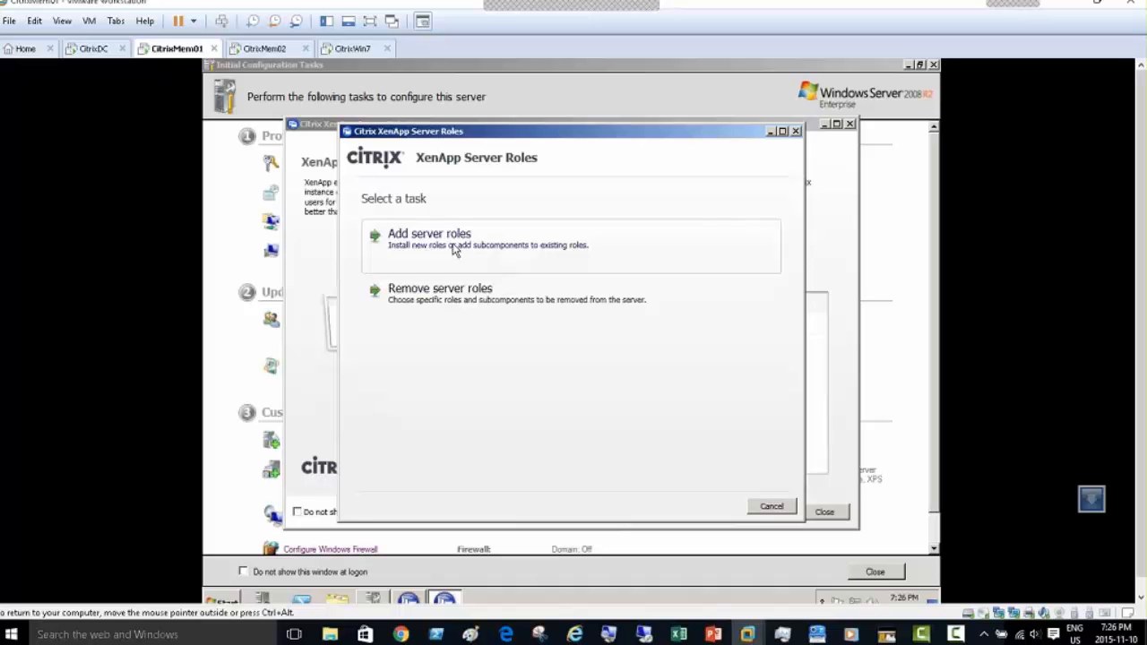
left_click(454, 250)
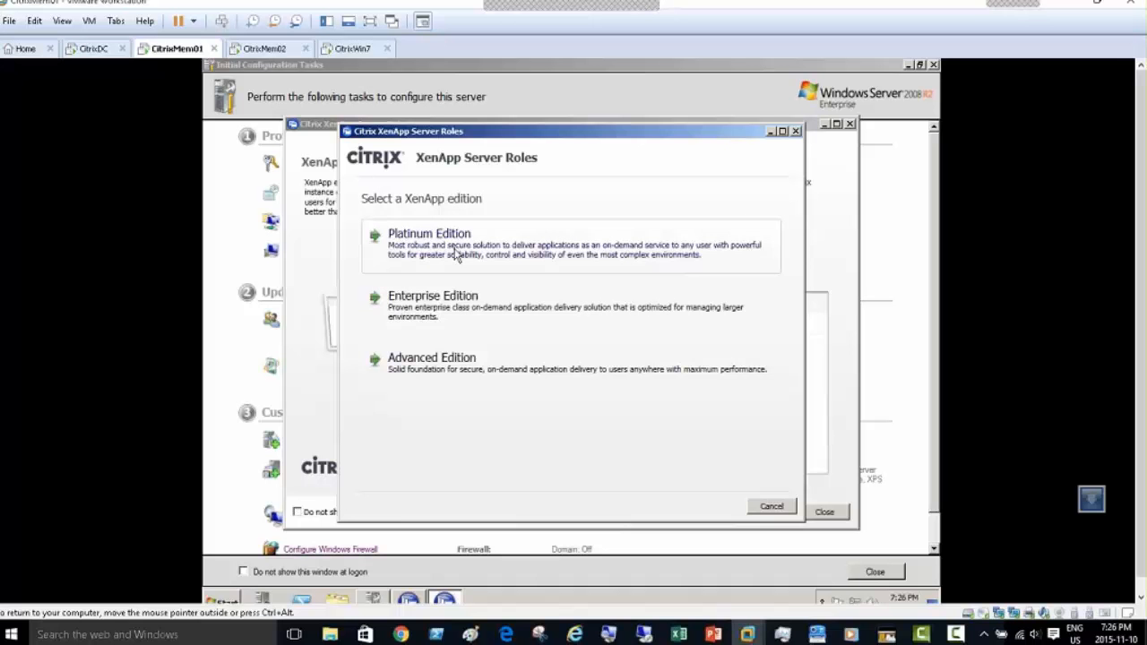
left_click(454, 250)
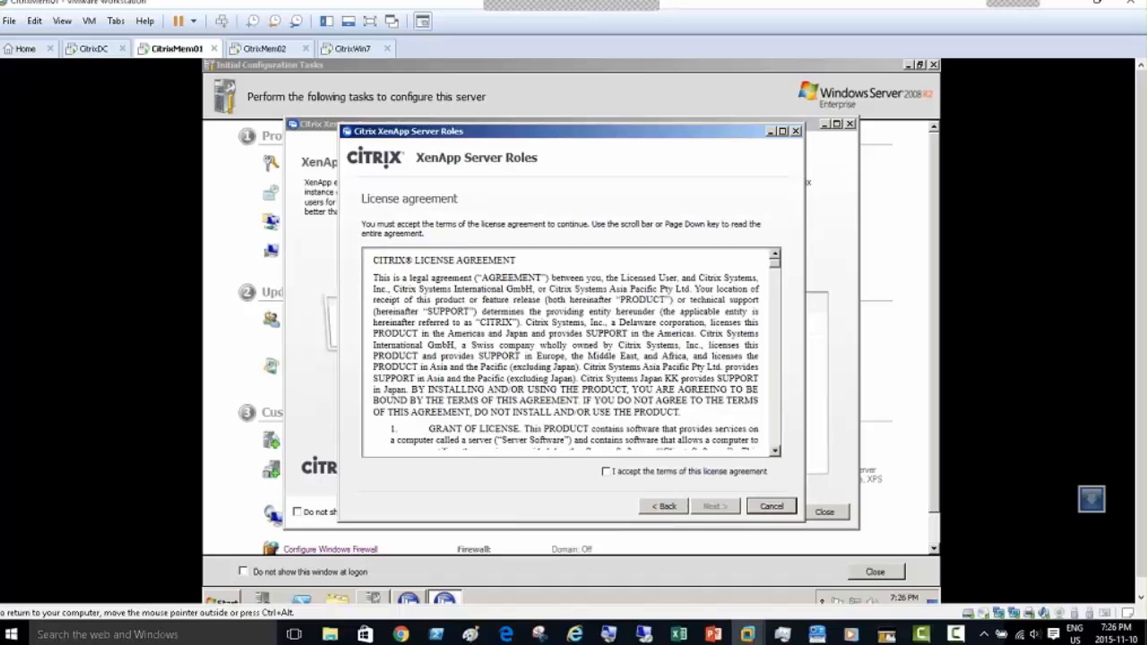
left_click(605, 471)
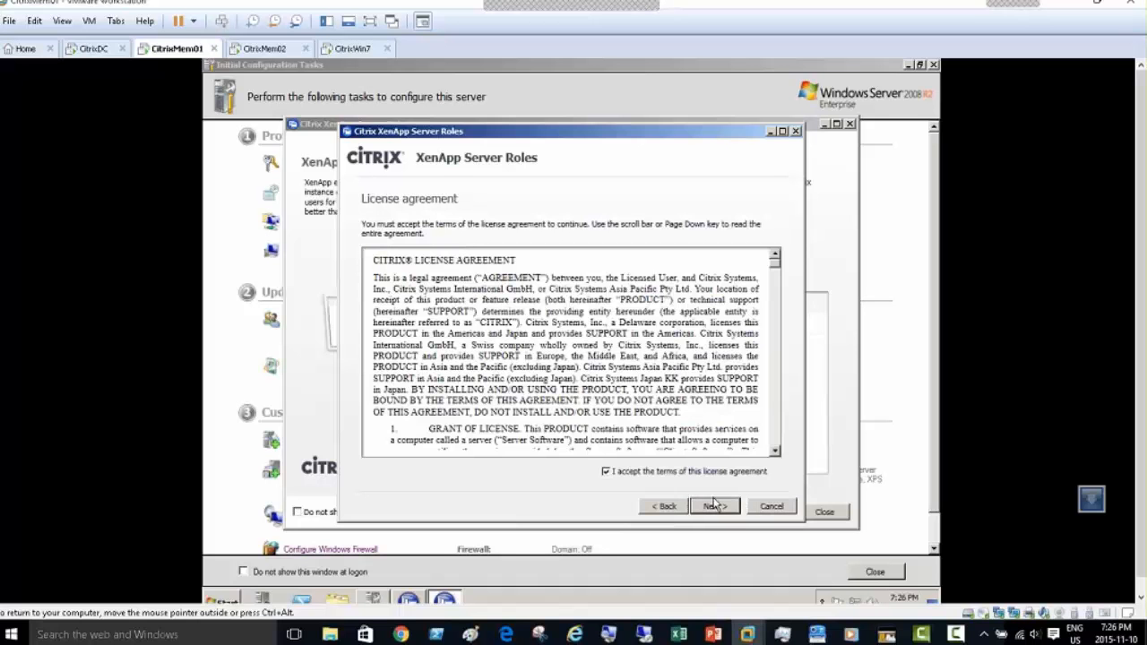
left_click(714, 506)
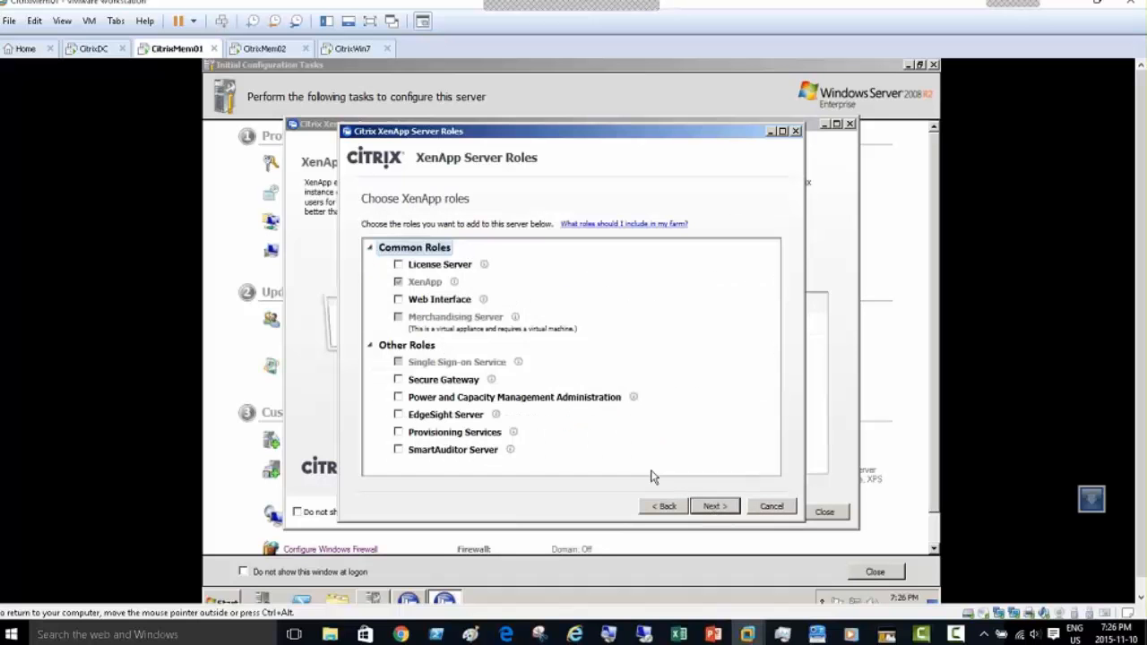
Step: Select the Web Interface role with XML Service IIS Integration included, and proceed to the installation summary
left_click(399, 302)
left_click(711, 510)
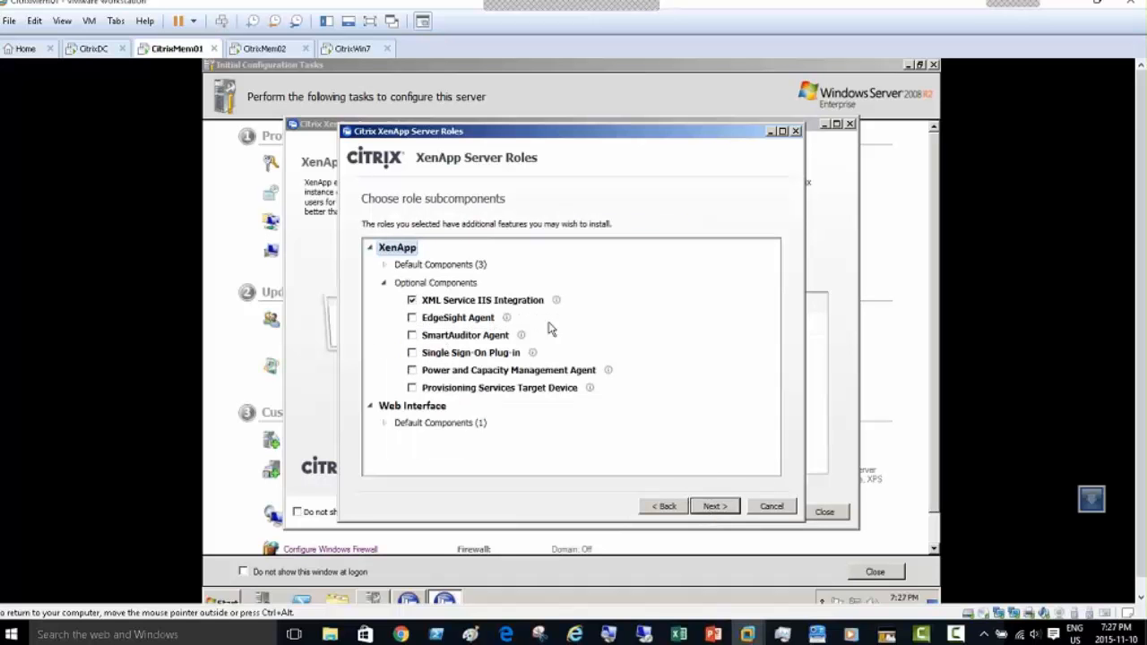
left_click(717, 508)
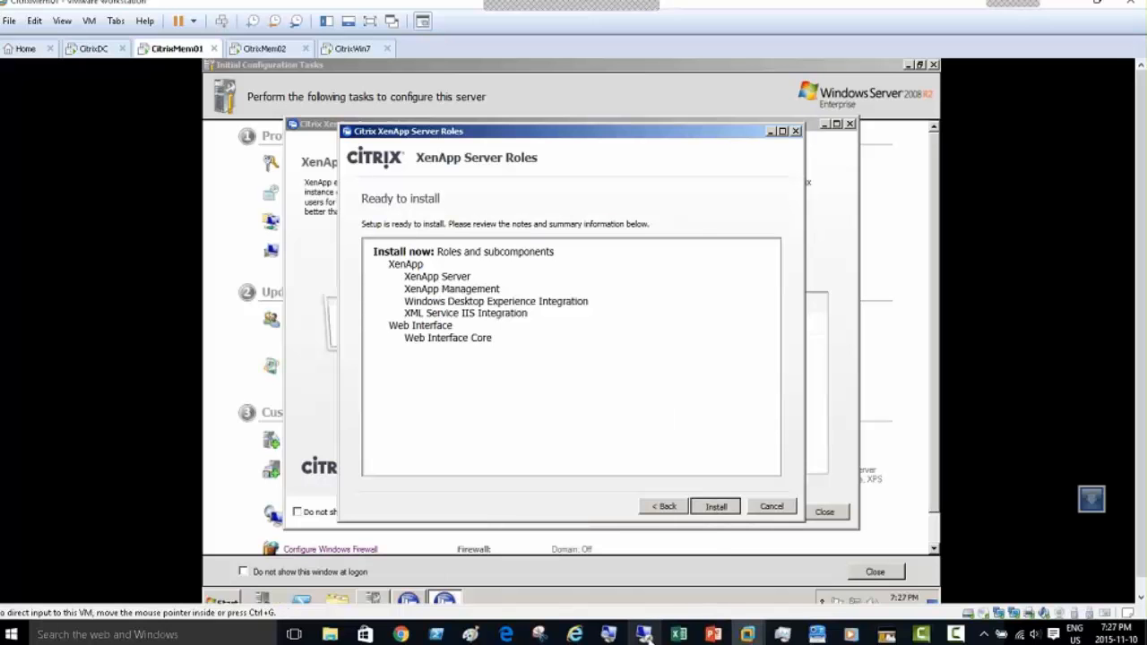
Step: Bring the reddesk-pc Remote Desktop window into view and narrow the Library pane of its VMware Workstation
mouse_move(646, 634)
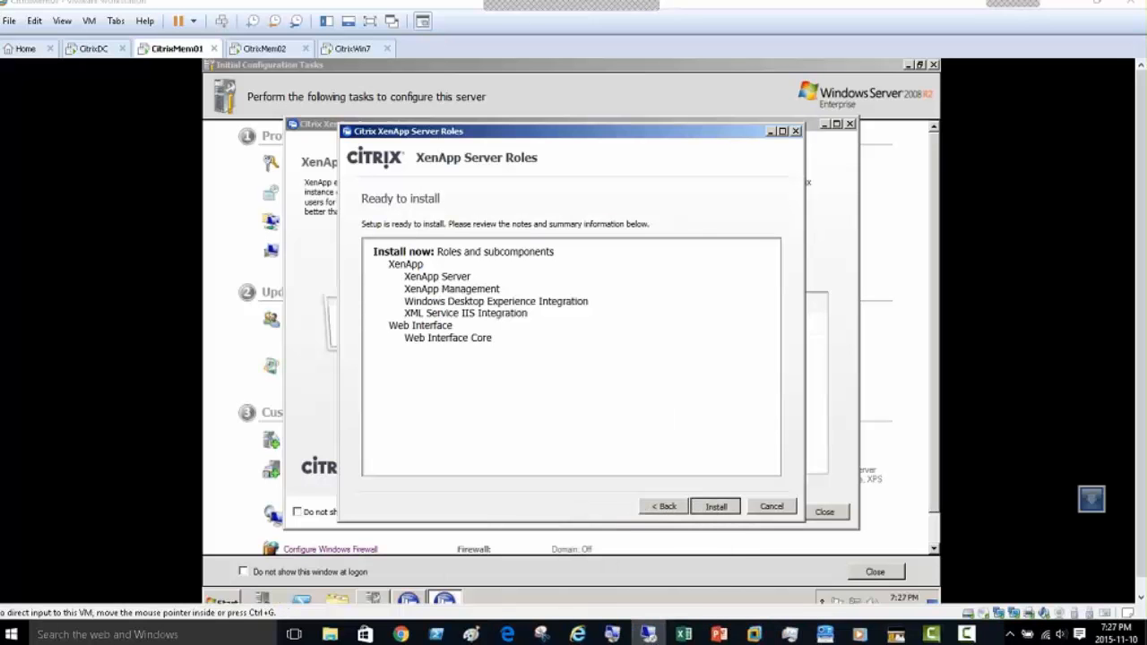
mouse_move(1146, 157)
left_mouse_down()
mouse_move(476, 77)
mouse_move(376, 54)
mouse_move(380, 64)
left_mouse_up()
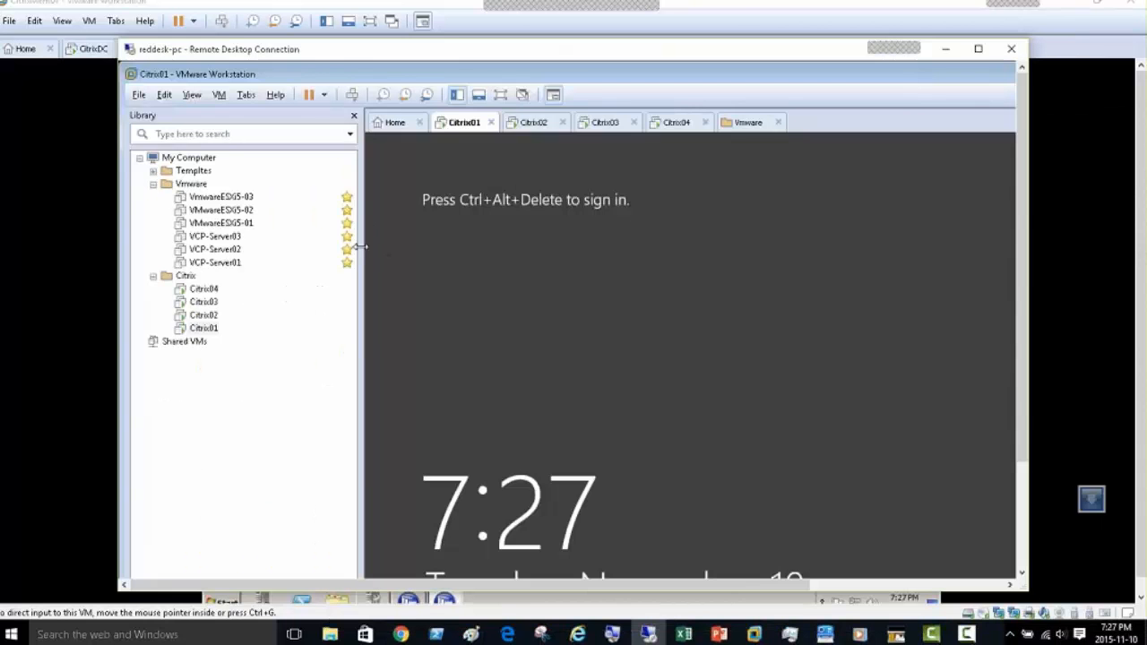
left_click_drag(362, 246, 266, 246)
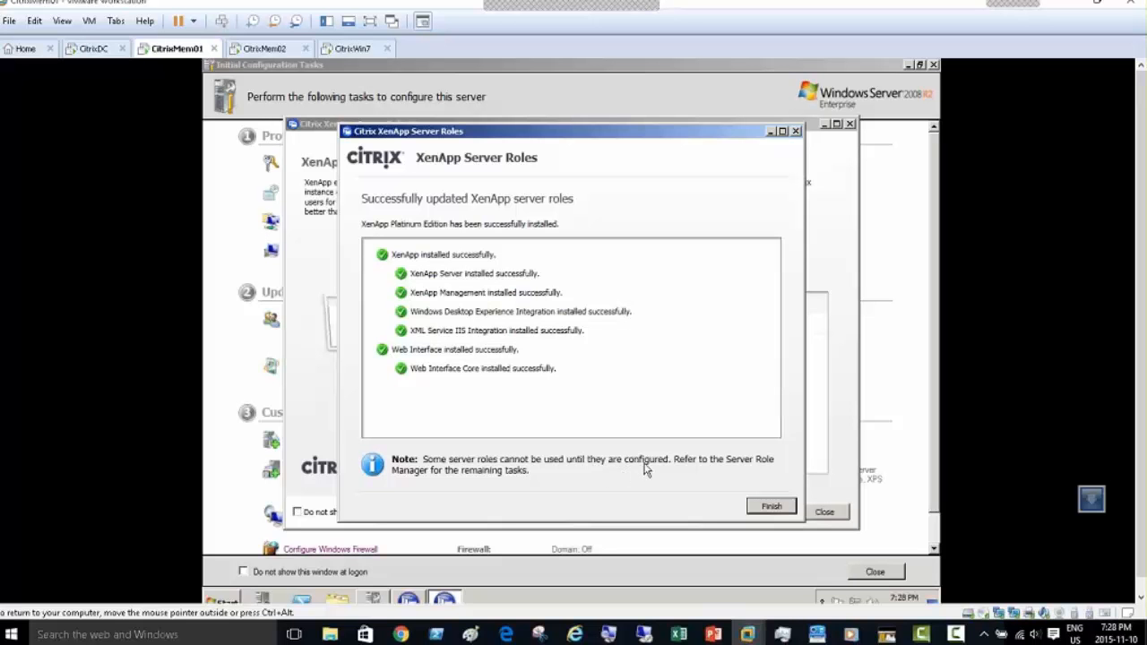
Step: Finish the XenApp server roles wizard, and close the CBTNuggets and recitrixonlineclass folder windows on the host
left_click(762, 512)
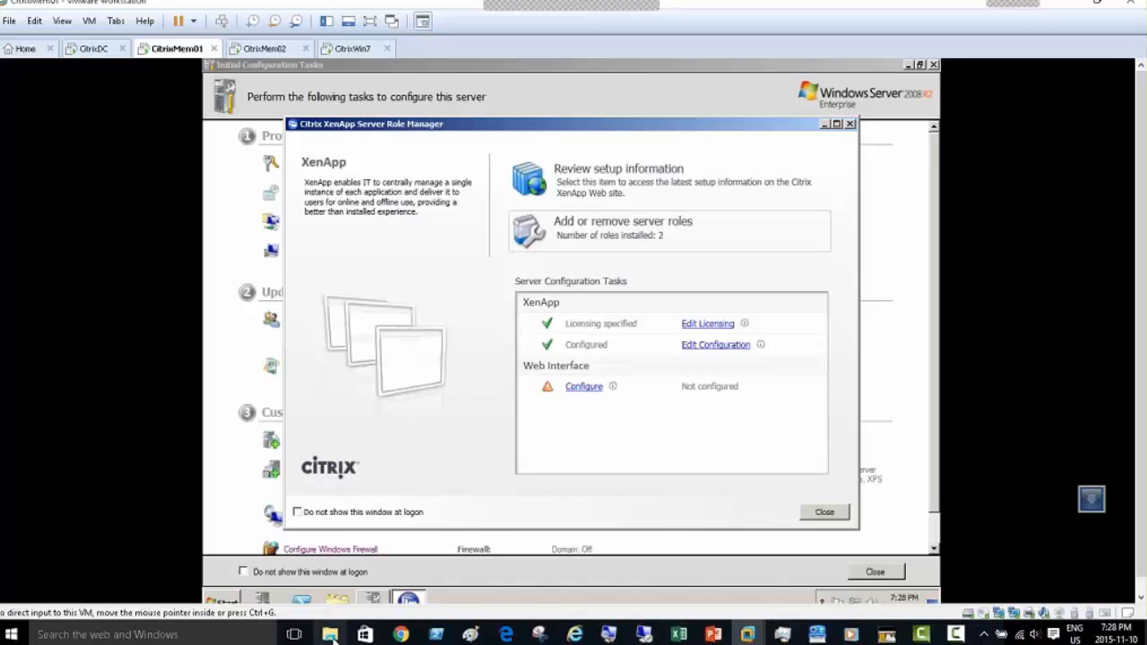
mouse_move(330, 633)
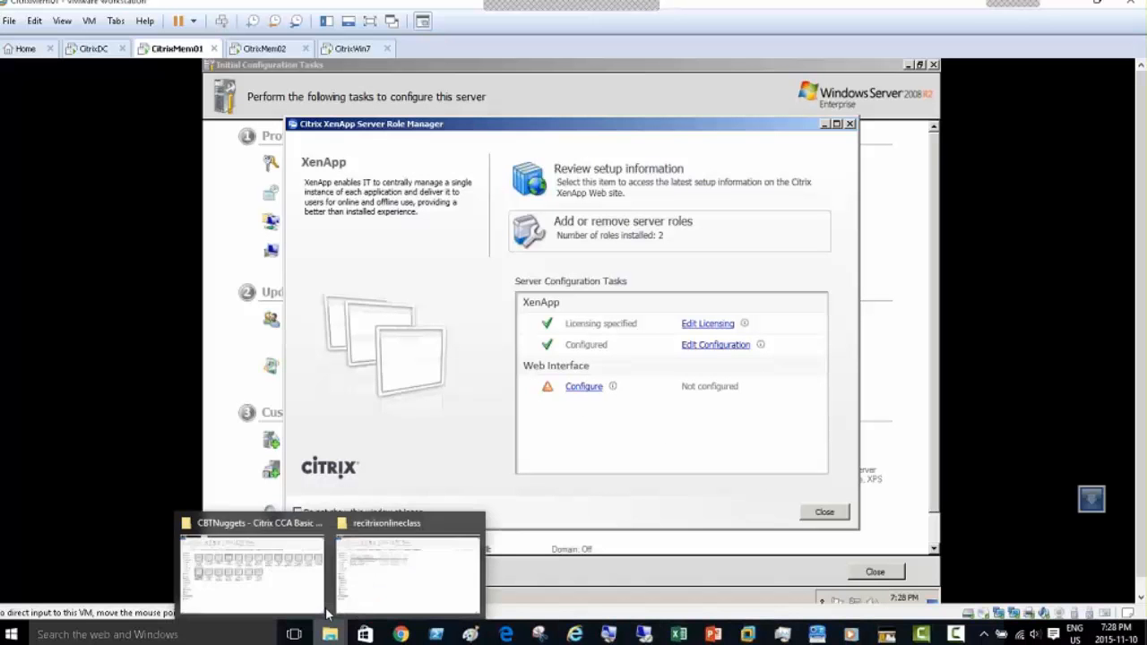
left_click(318, 525)
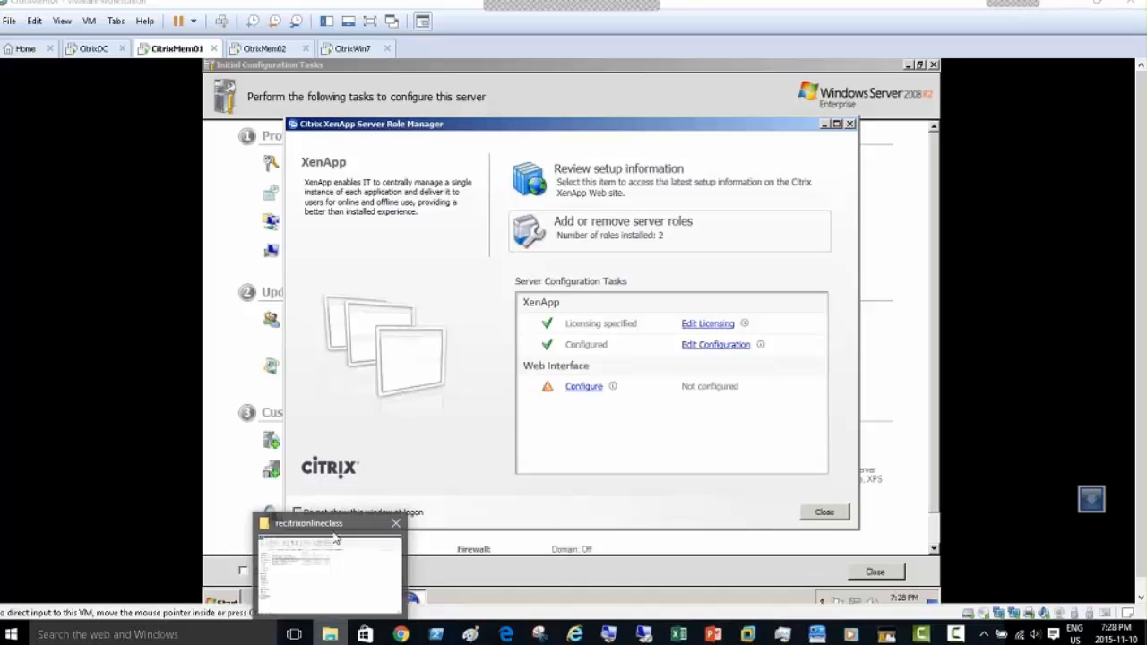
left_click(395, 524)
Step: Launch Visio 2016 on the host and create a blank drawing
left_click(129, 635)
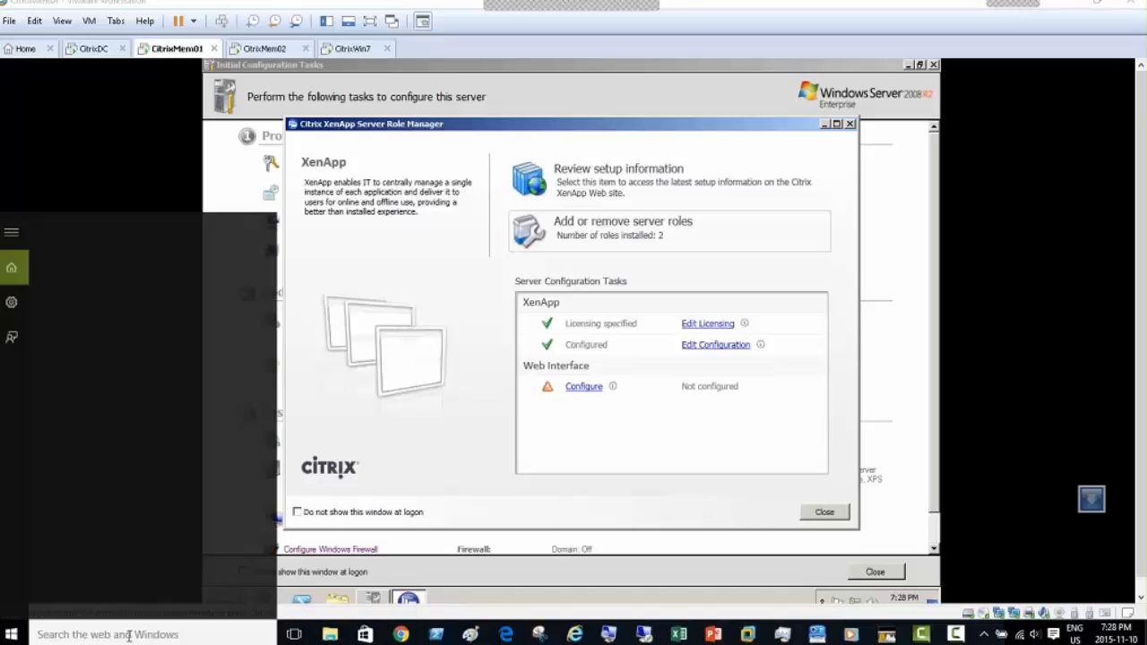
type("vis")
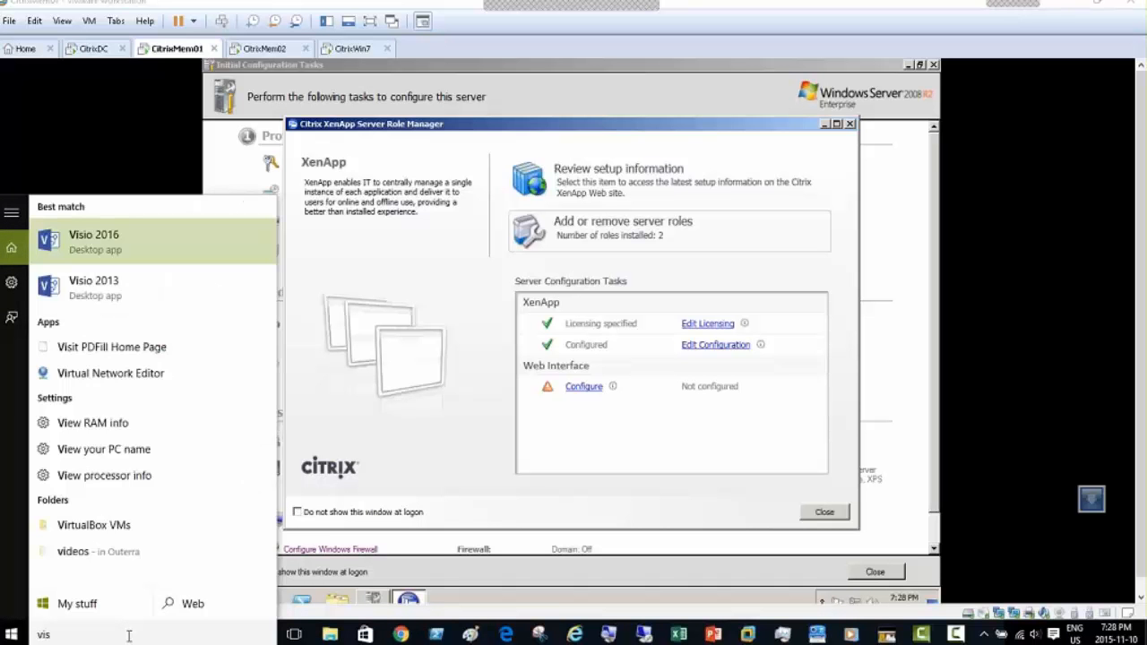
left_click(60, 250)
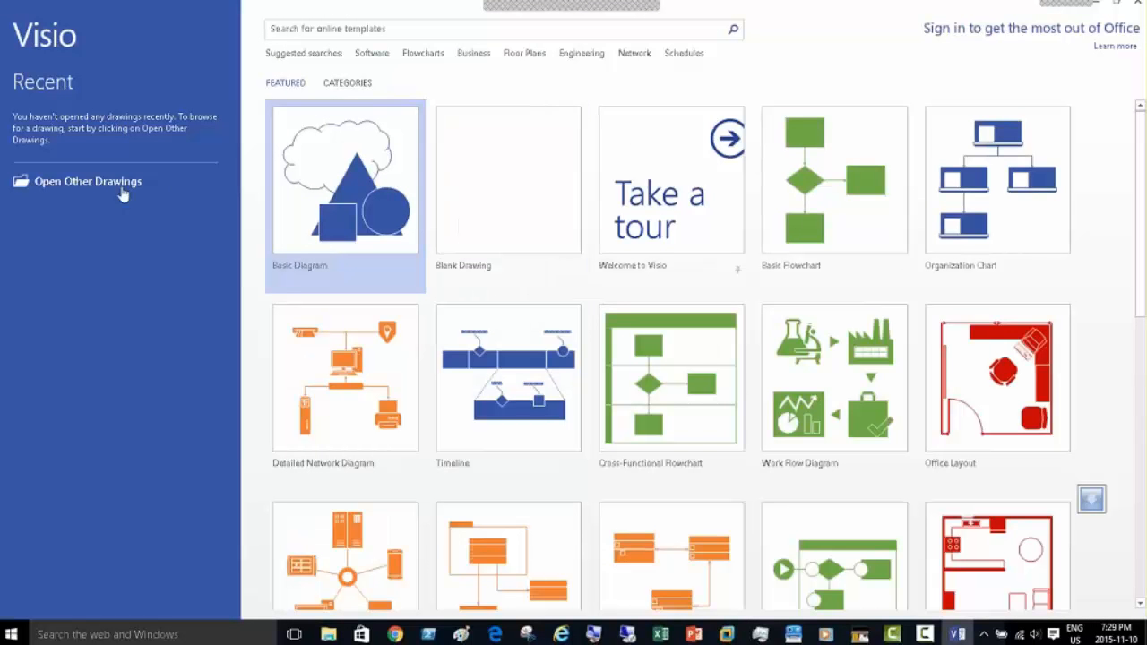
left_click(485, 191)
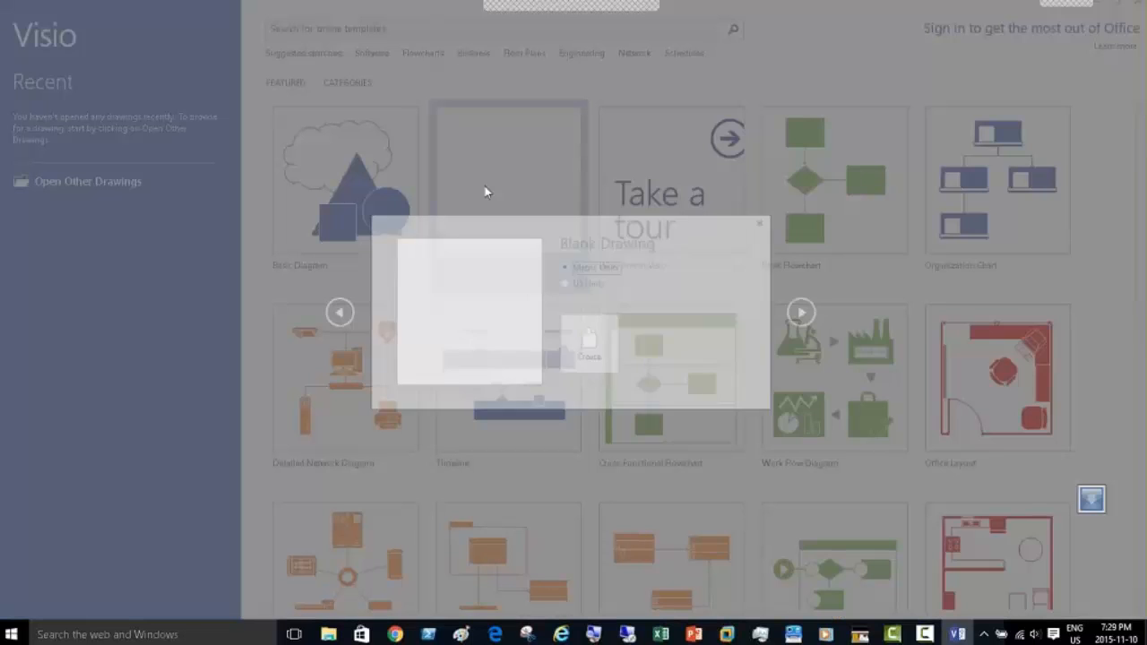
left_click(759, 223)
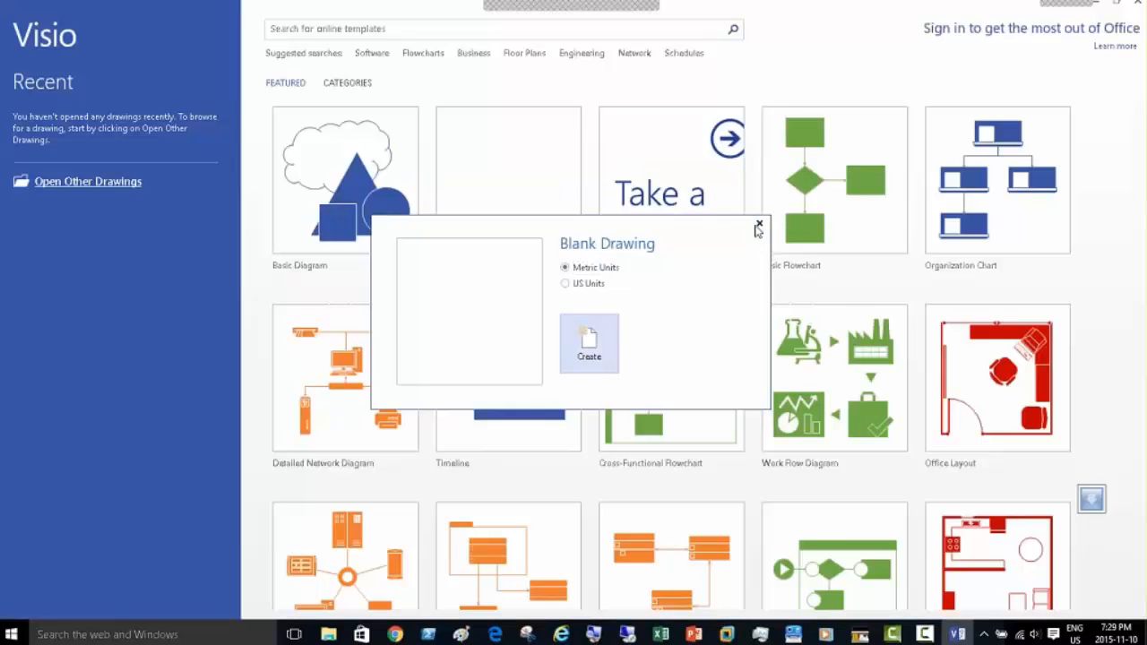
double_click(502, 208)
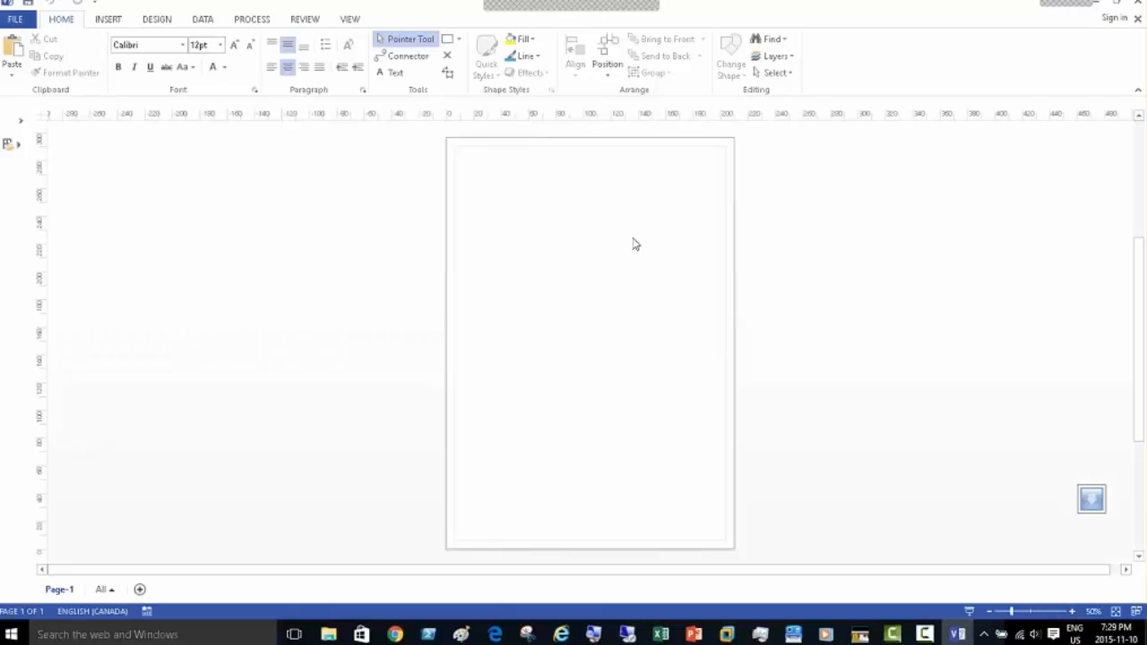
left_click(15, 19)
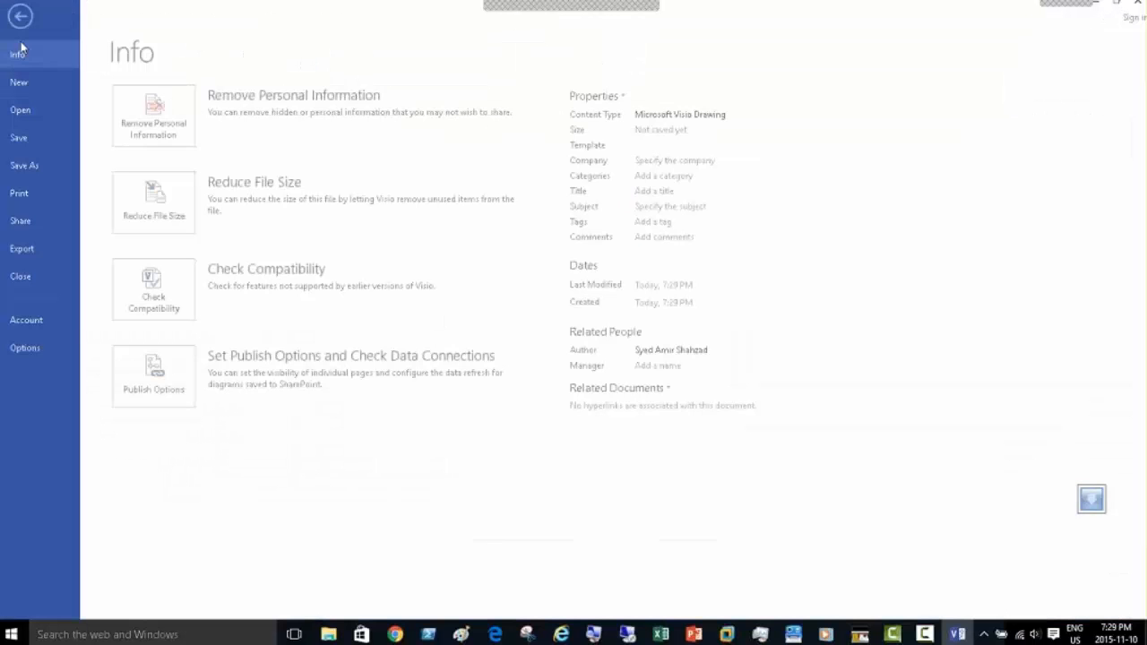
left_click(30, 109)
left_click(213, 207)
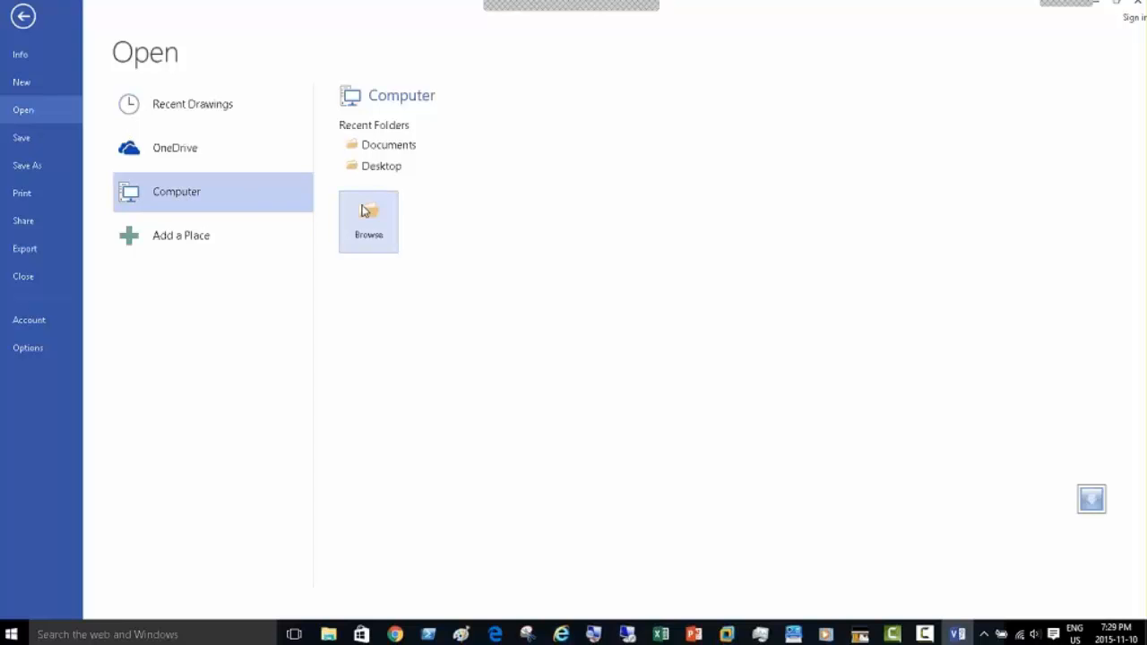
left_click(24, 18)
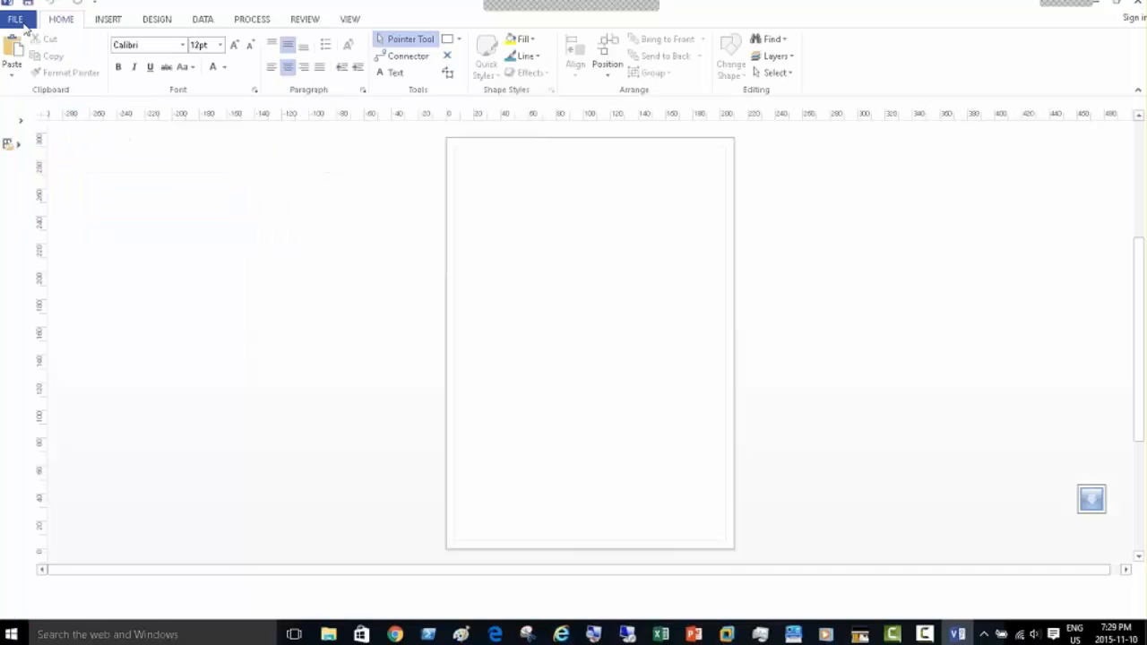
left_click(329, 634)
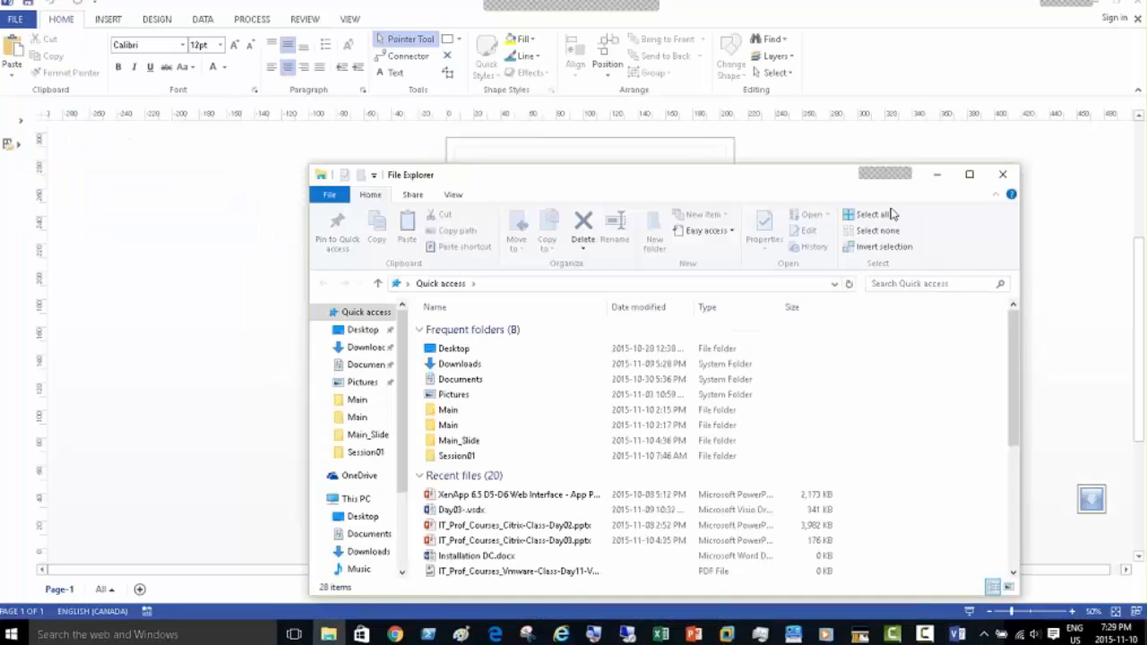
left_click(1002, 174)
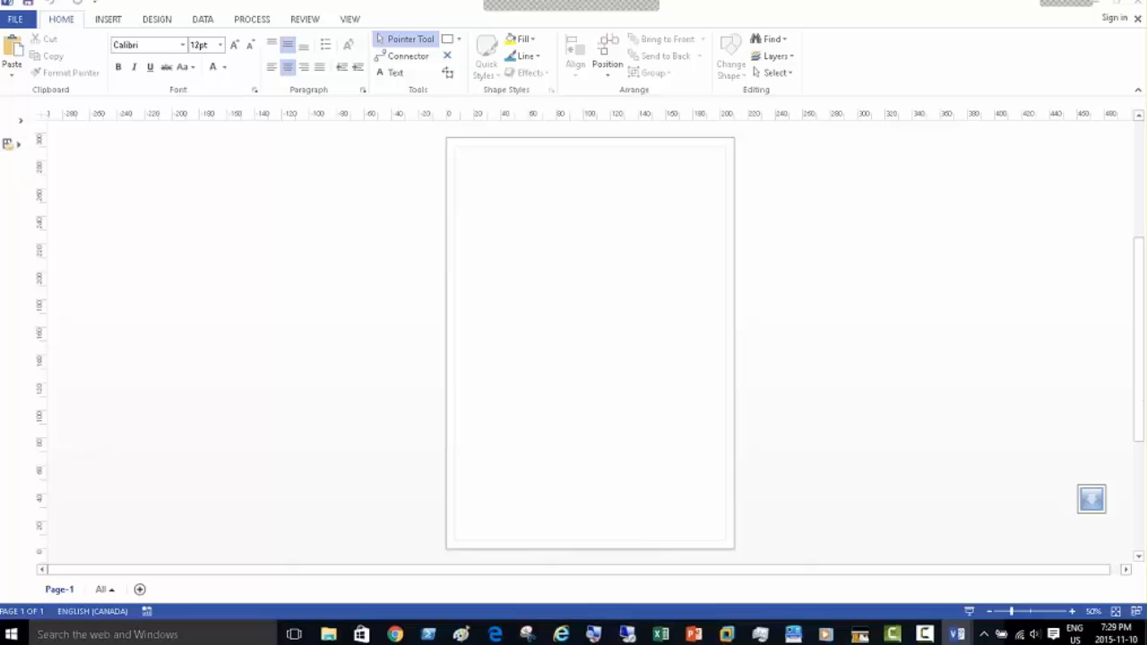
left_click(1138, 2)
Step: Bring the Day03-.vsdx Visio window into view and examine CitrixMem01, CitrixClient01 and CitrixMem02 in the lab diagram
left_click_drag(1146, 117, 614, 94)
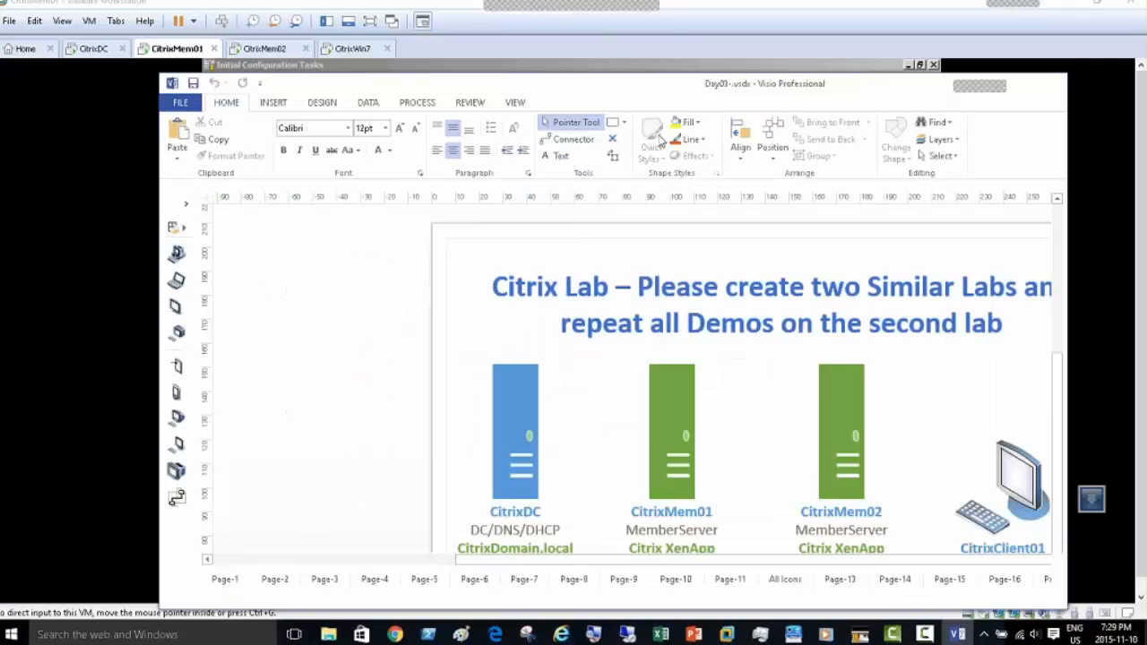
scroll(397, 328, "down", 2)
left_click(525, 334)
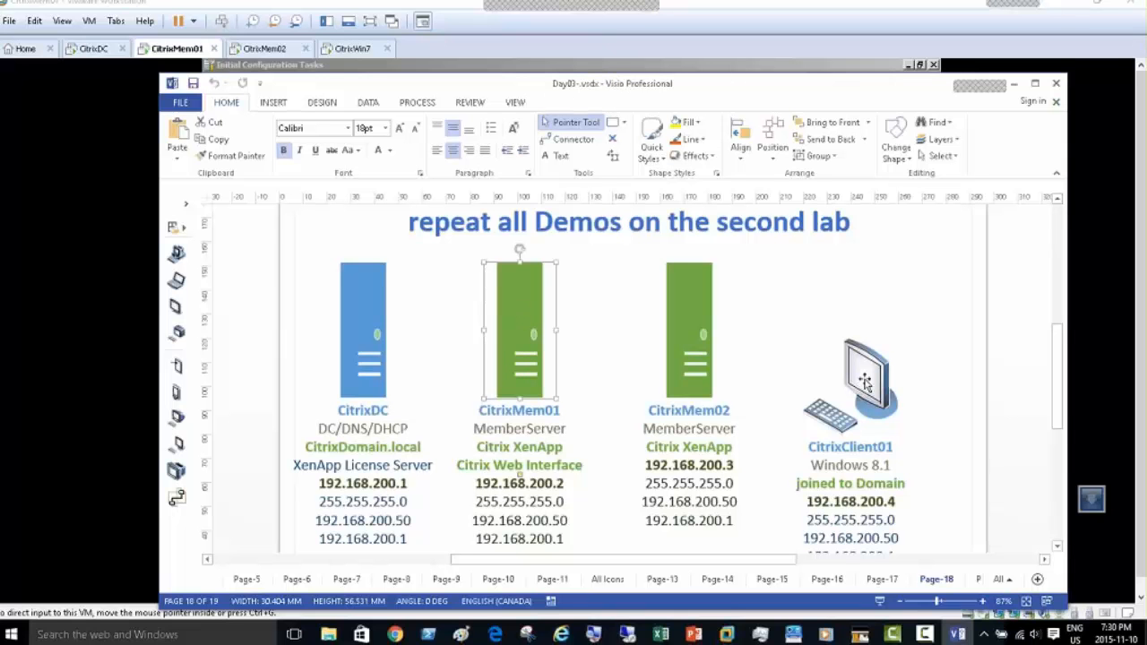
left_click(859, 398)
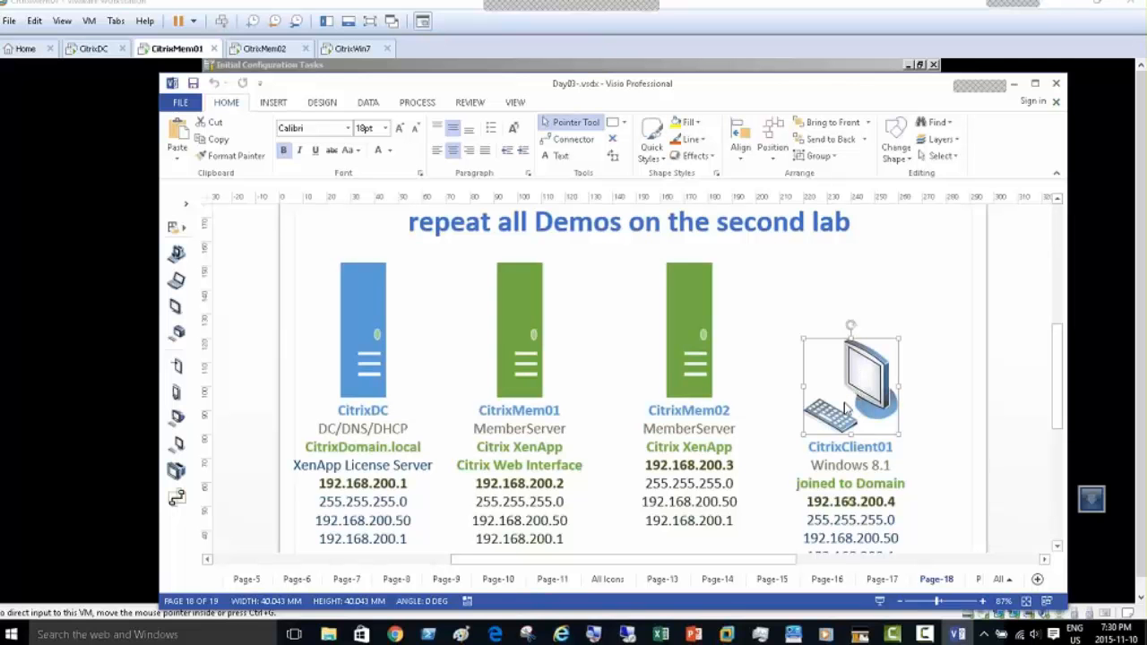
left_click(692, 327)
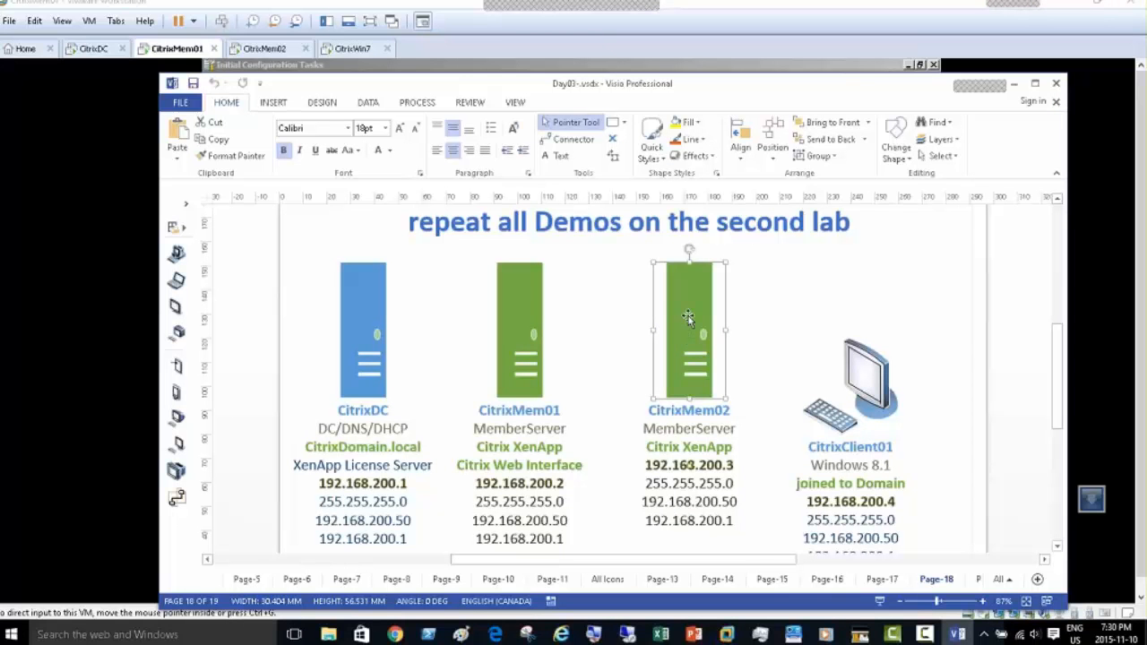
Step: Move the Visio window off the virtual machine's screen and bring up the running PowerPoint slide show, advancing past the "On Day 2 we did" slide
left_click(868, 367)
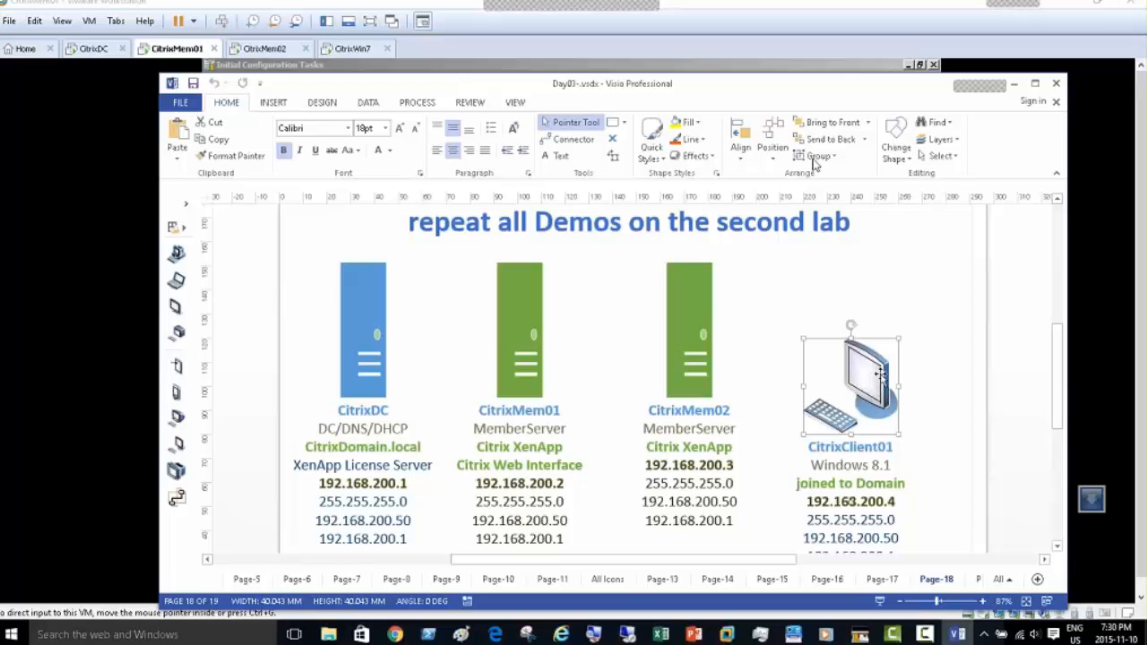
left_click_drag(679, 86, 1146, 121)
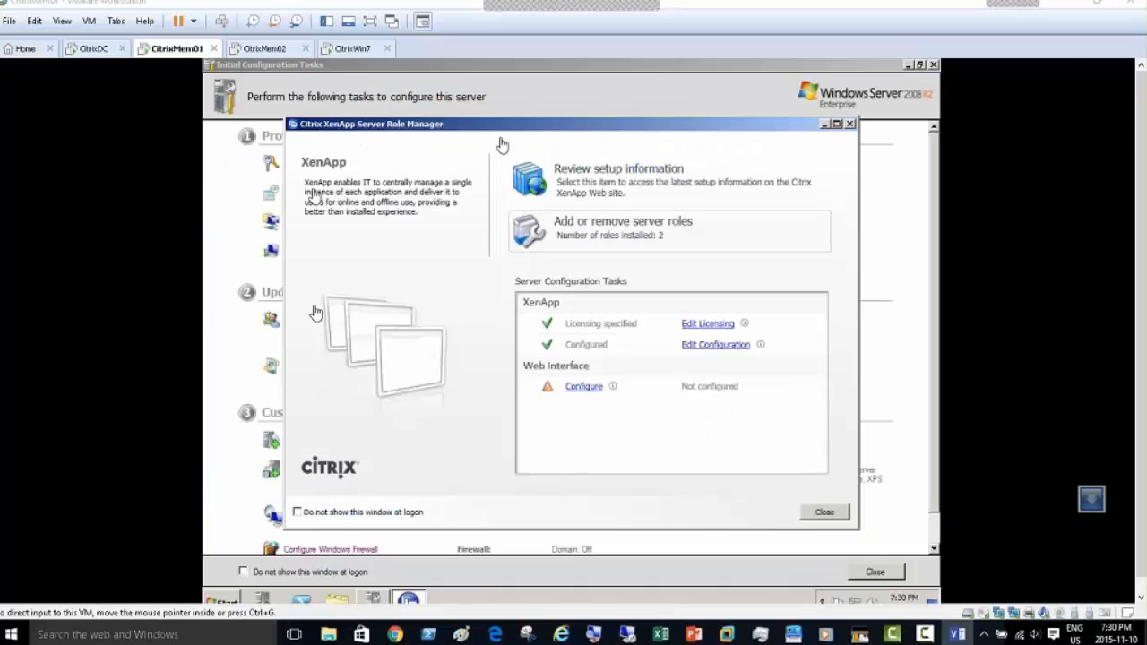
mouse_move(697, 637)
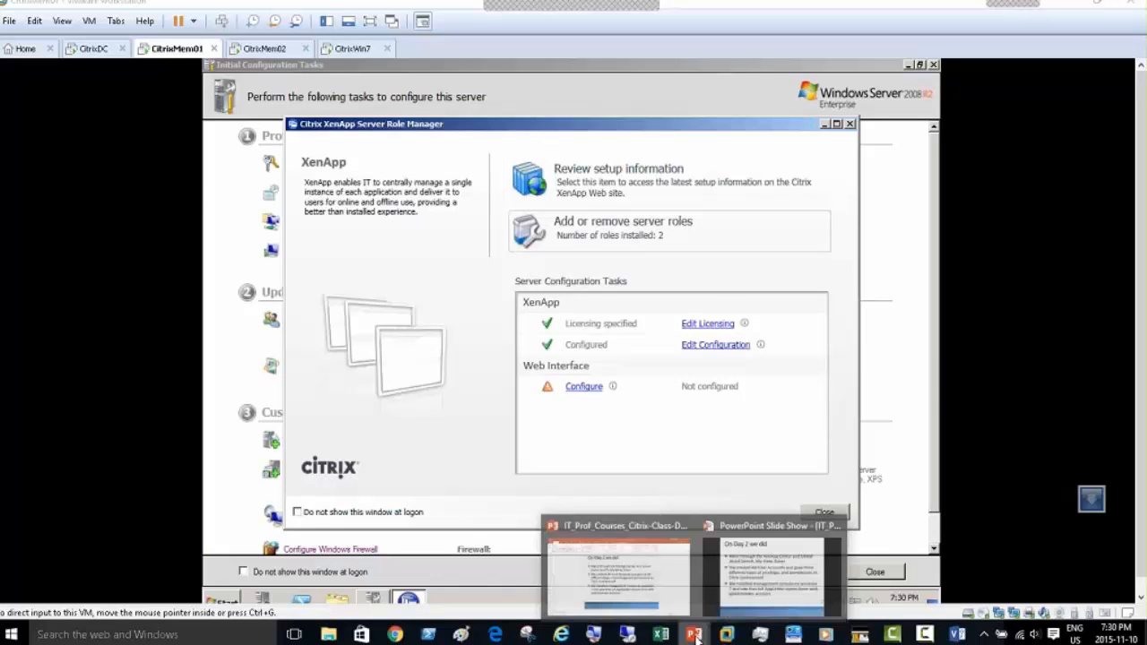
left_click(772, 574)
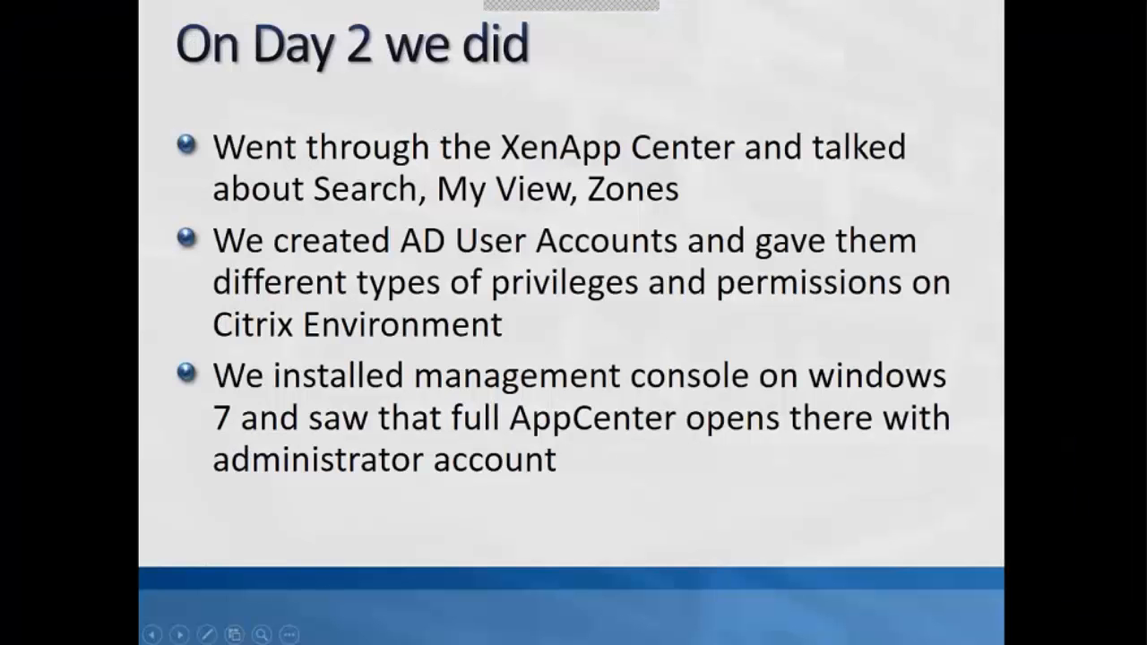
left_click(434, 353)
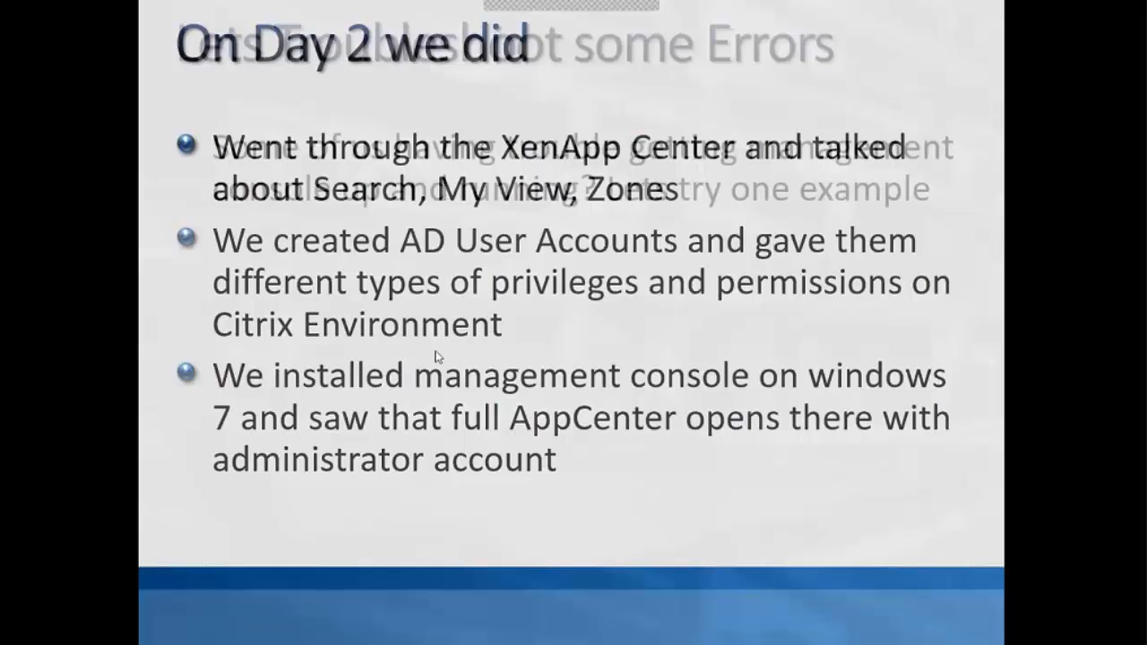
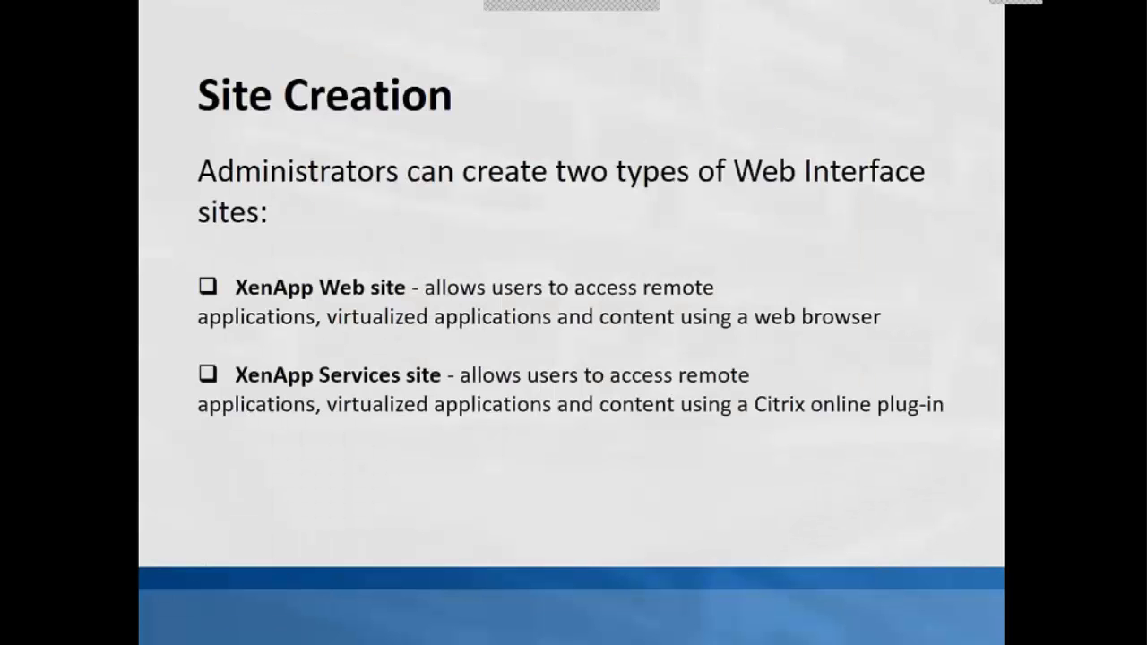
Step: End the slide show at the Site Creation slide and switch to VMware Workstation
key("Escape")
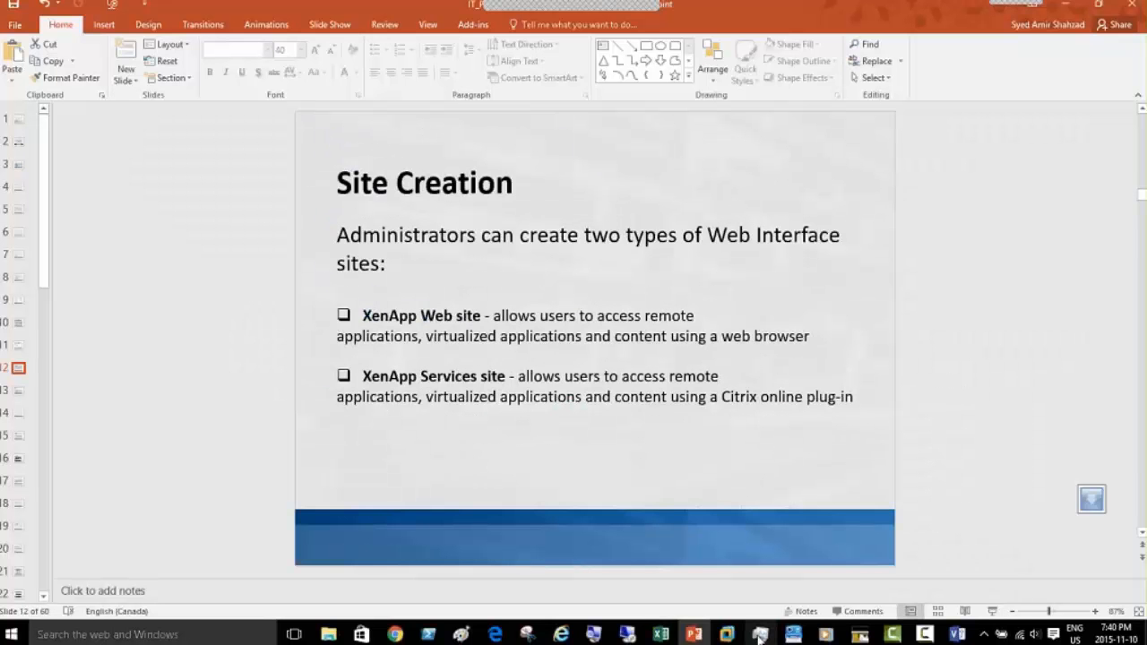
mouse_move(727, 634)
left_click(850, 536)
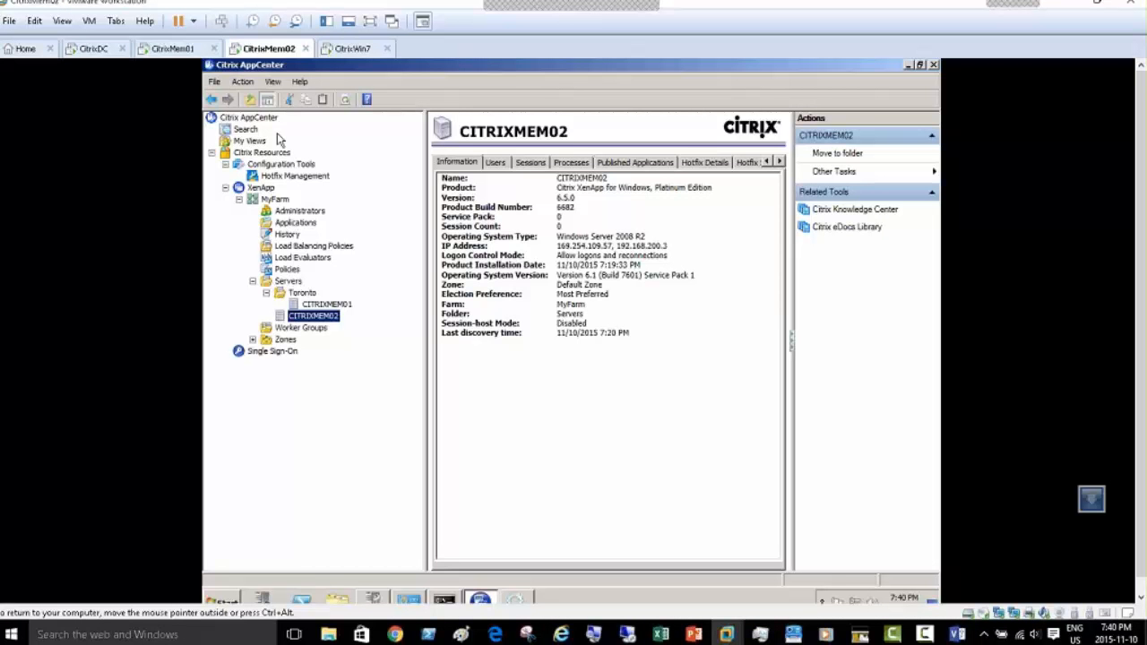
Step: Refresh the Citrix AppCenter root node in the CitrixMem02 console tree
left_click(251, 117)
right_click(257, 120)
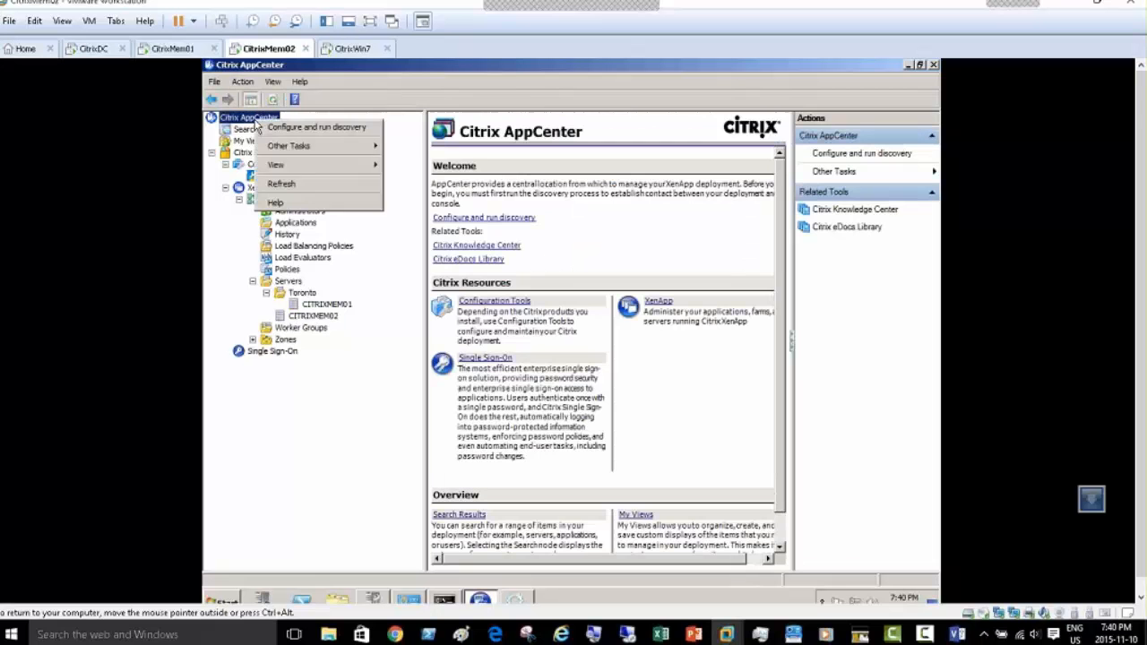
left_click(296, 186)
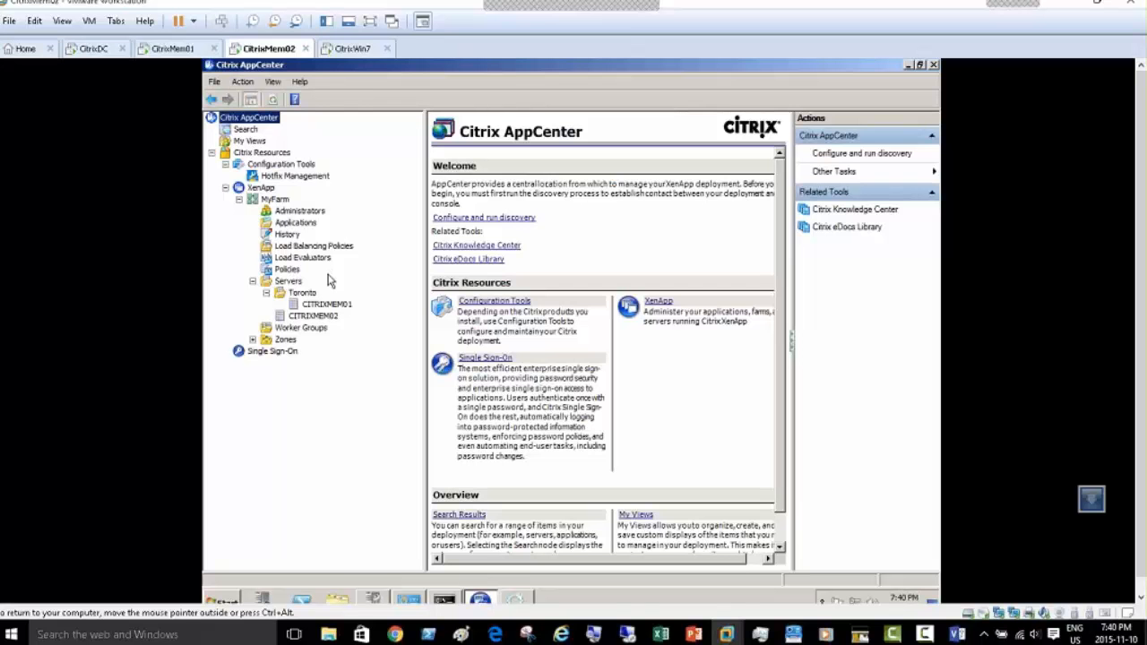
Step: Open Event Viewer maximized on CitrixMem02, and show the Windows Application log with its event list enlarged
left_click(224, 600)
mouse_move(453, 475)
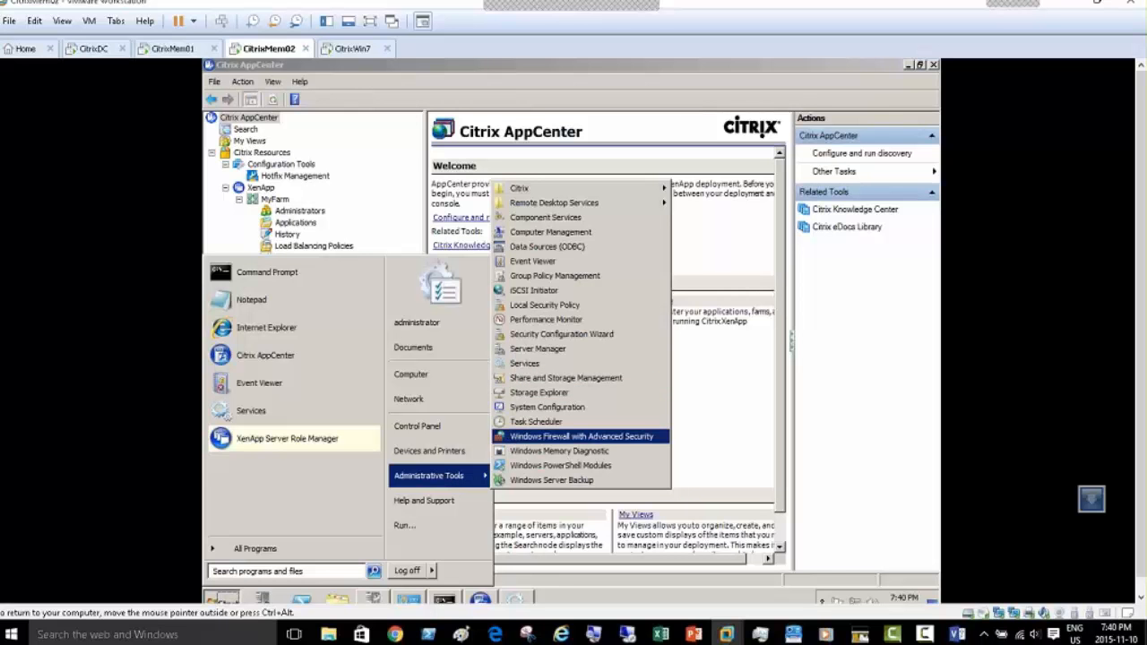
left_click(546, 263)
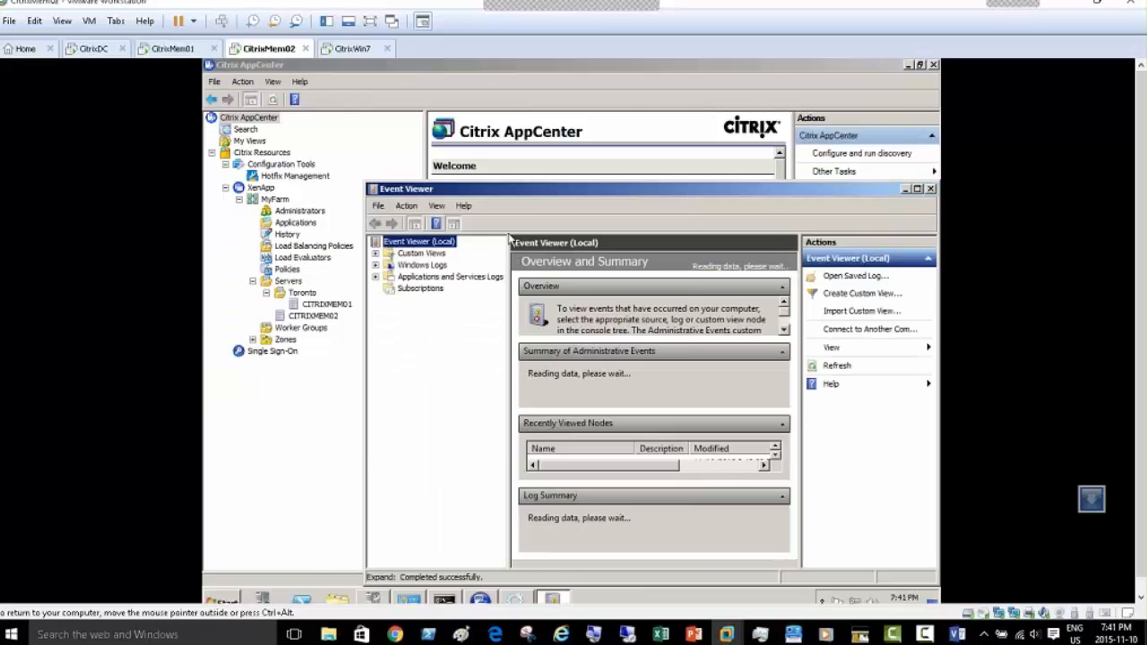
double_click(522, 192)
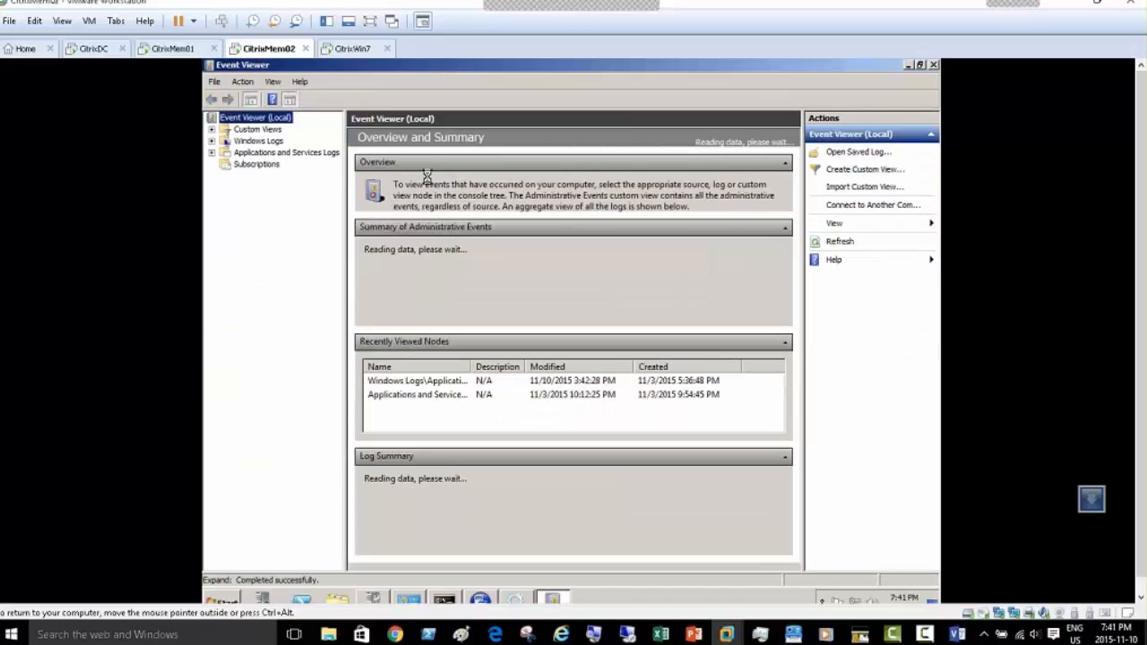
left_click(213, 142)
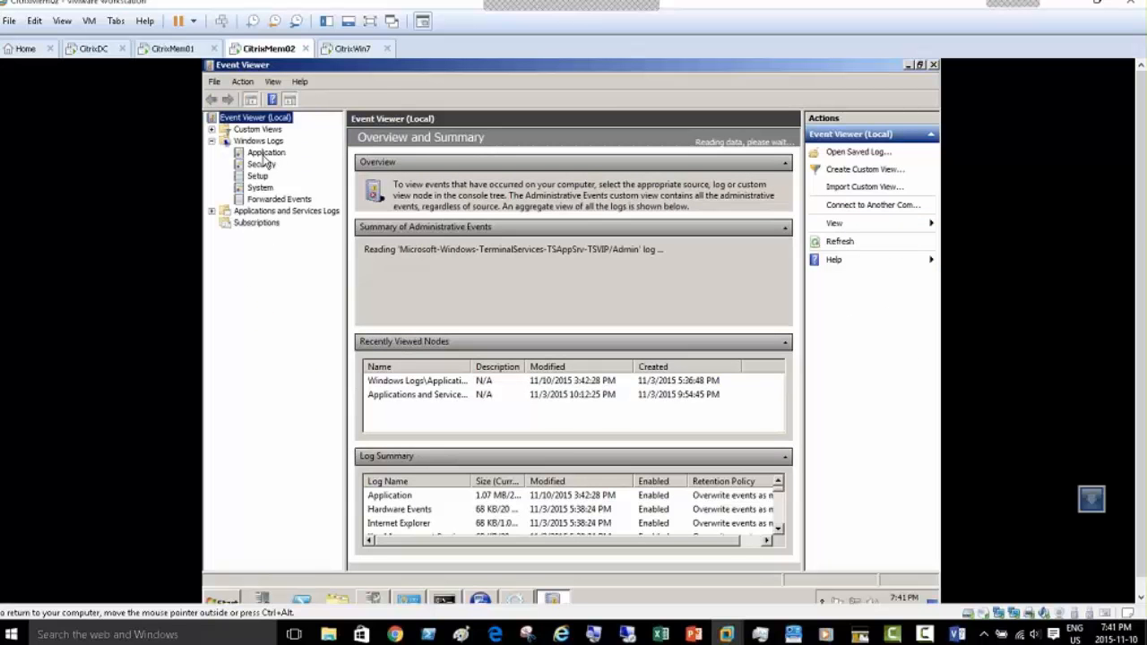
left_click(266, 153)
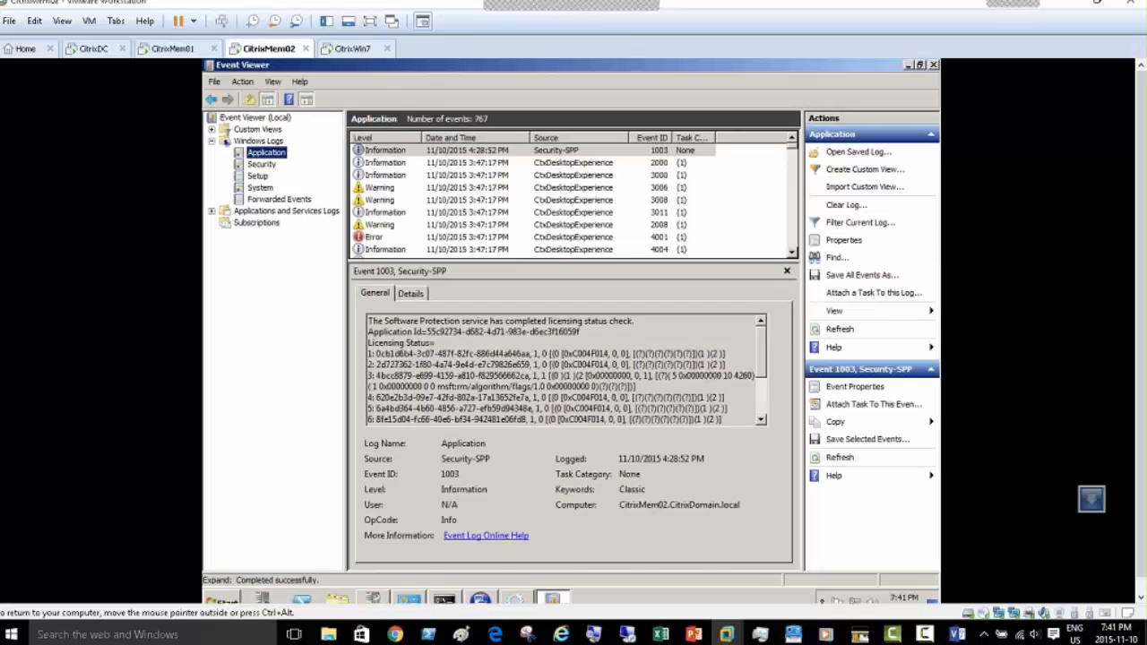
left_click_drag(348, 243, 277, 251)
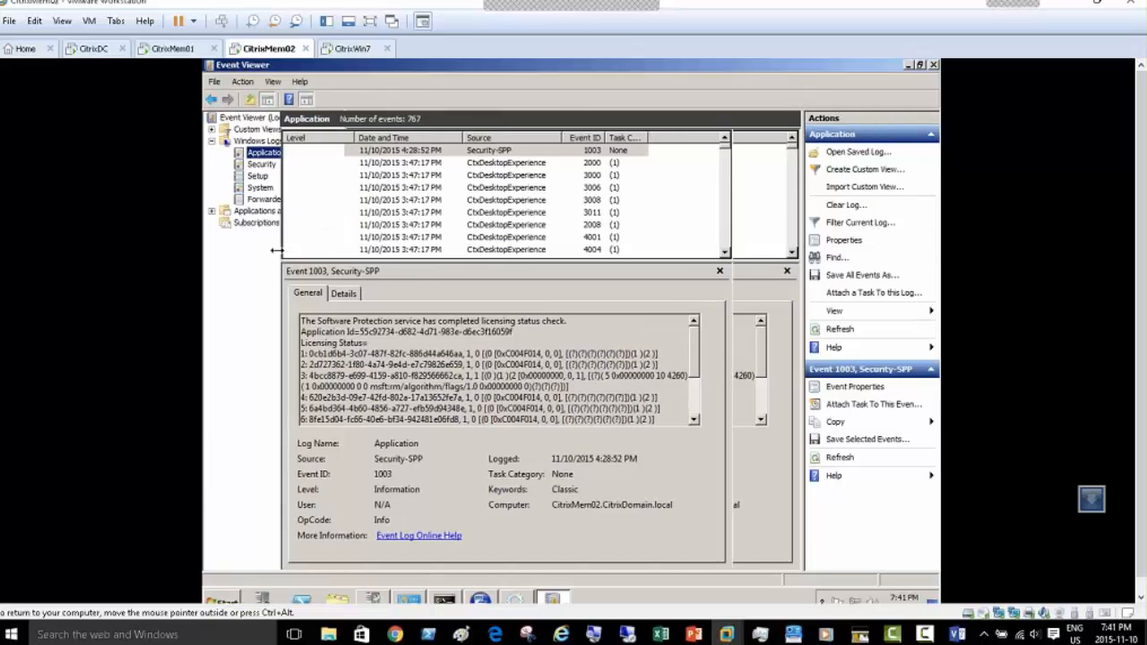
left_click_drag(374, 262, 374, 365)
Step: Examine the CtxDesktopExperience error and warnings and the Citrix Offline Plug-in event in the Application log, then minimize Event Viewer
left_click(329, 236)
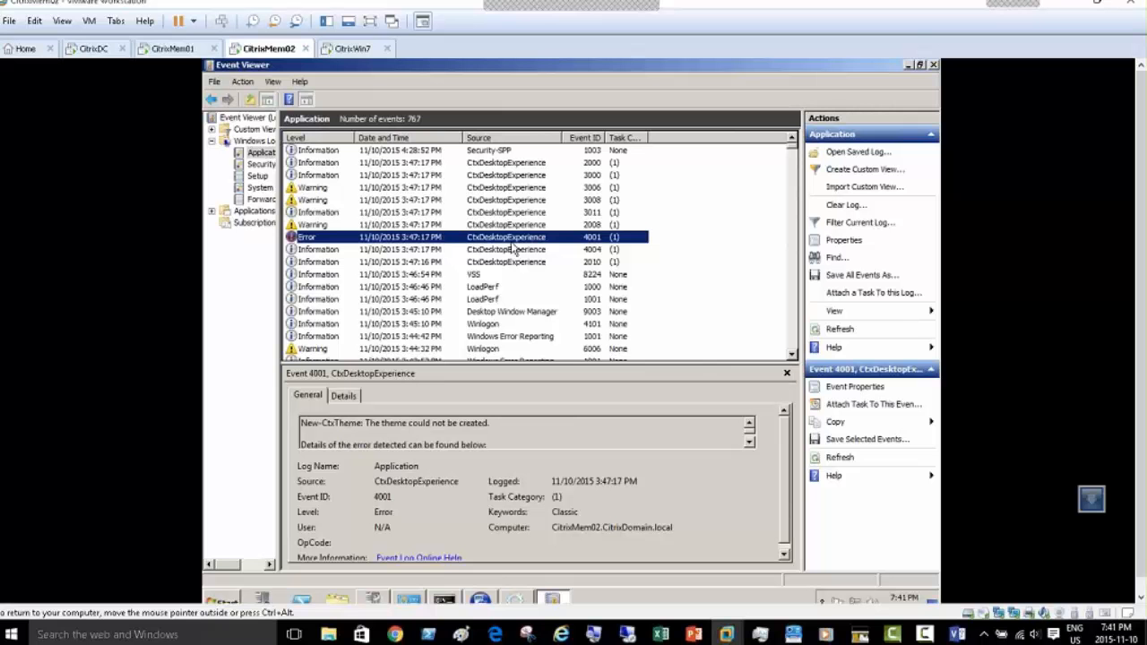
left_click(330, 188)
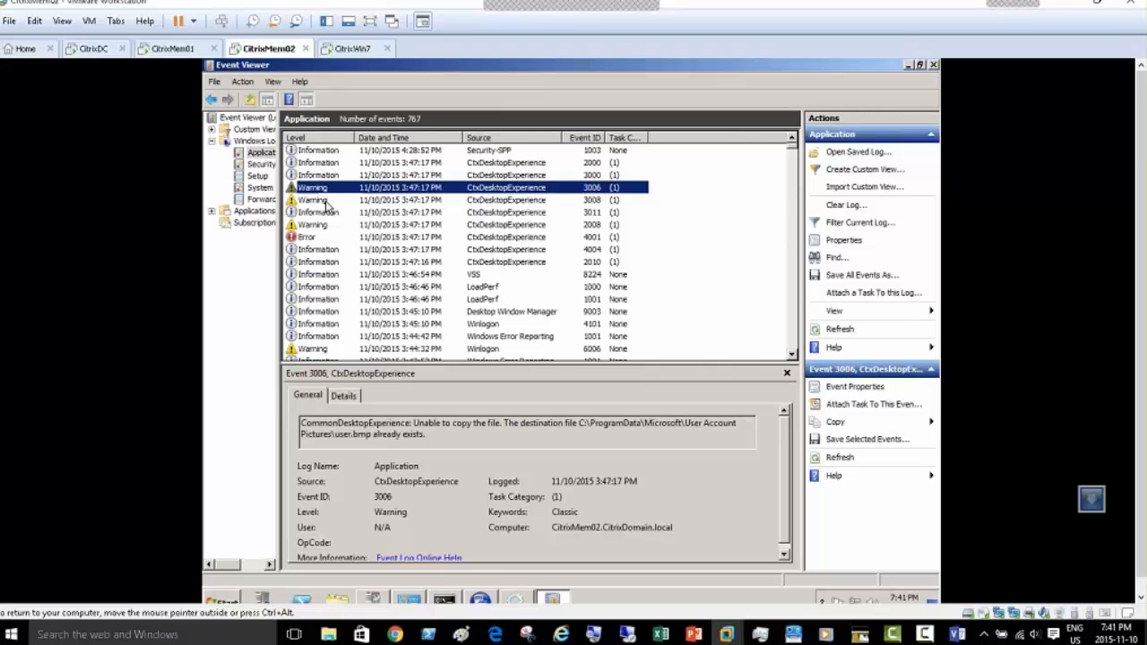
left_click(326, 201)
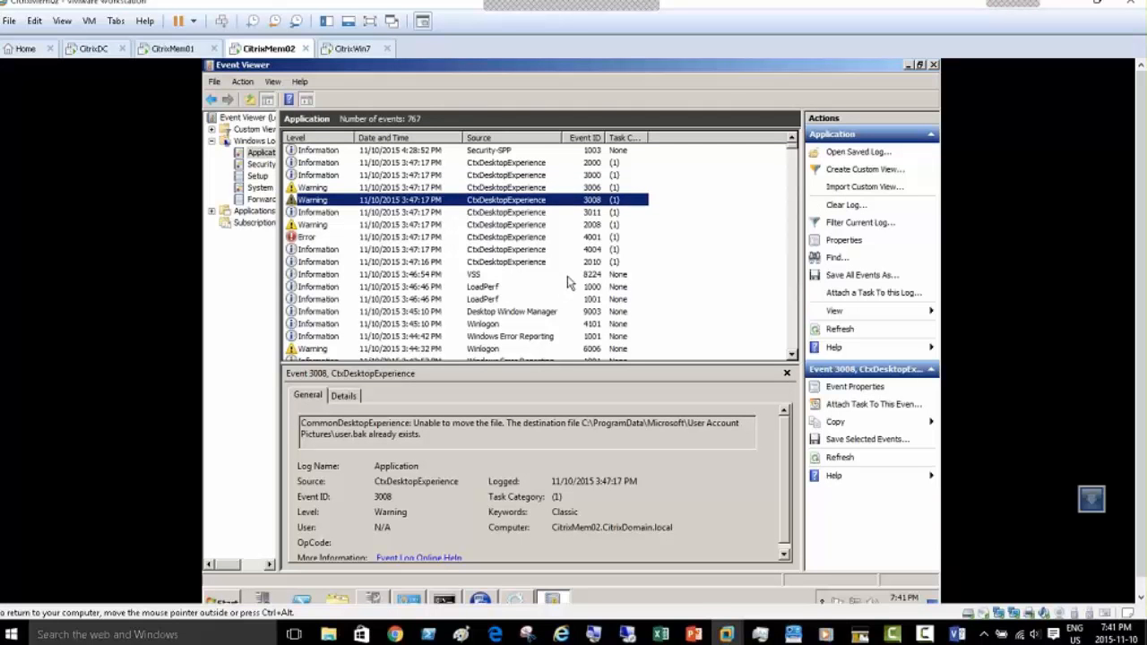
scroll(567, 284, "down", 3)
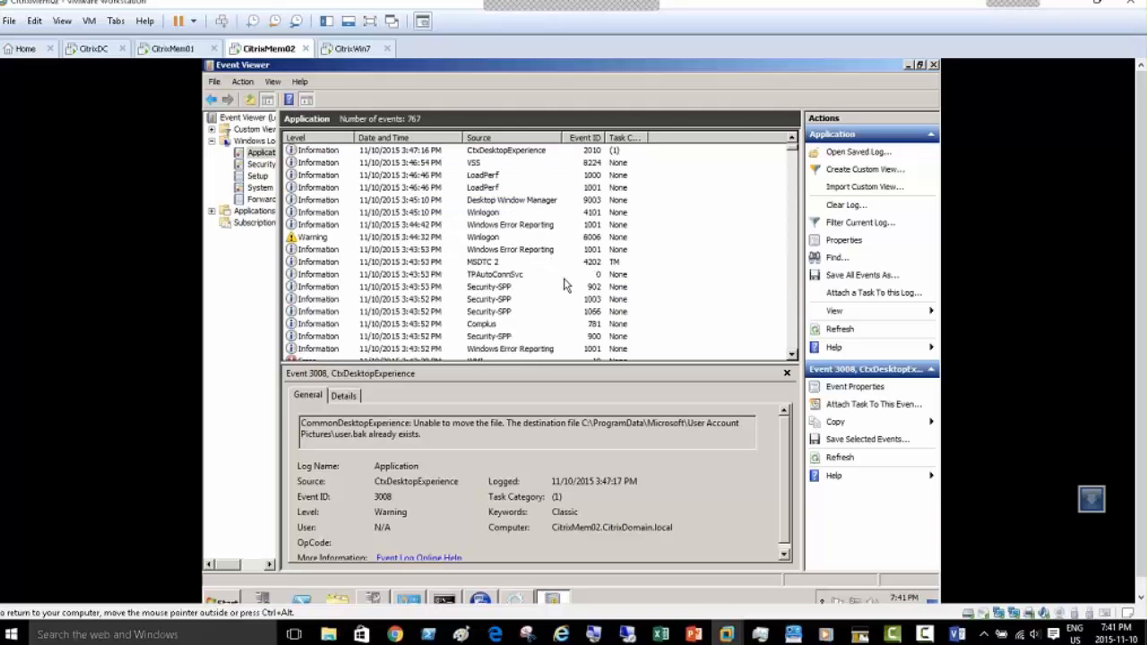
scroll(551, 251, "down", 3)
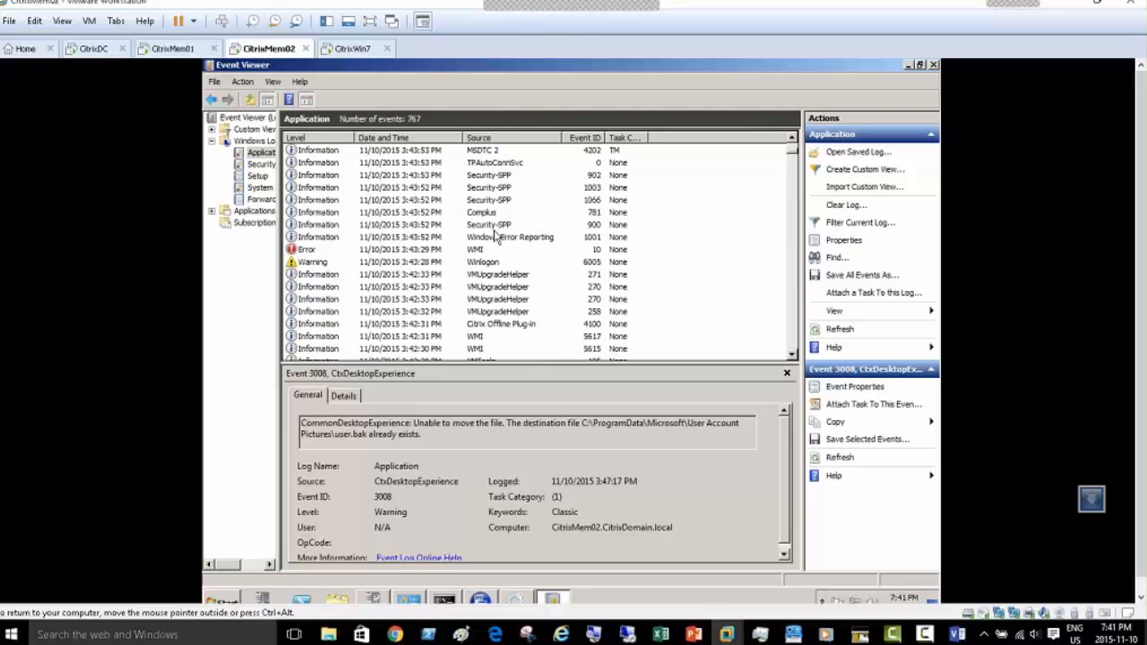
scroll(497, 242, "up", 7)
scroll(498, 244, "down", 2)
scroll(501, 216, "up", 2)
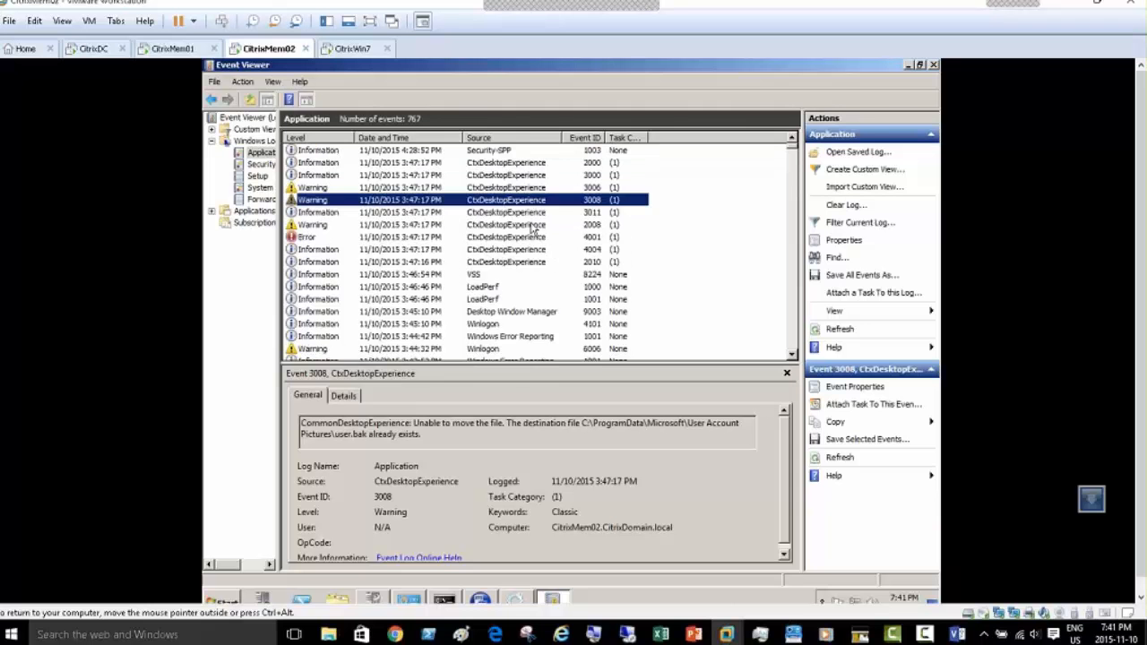
scroll(533, 230, "down", 3)
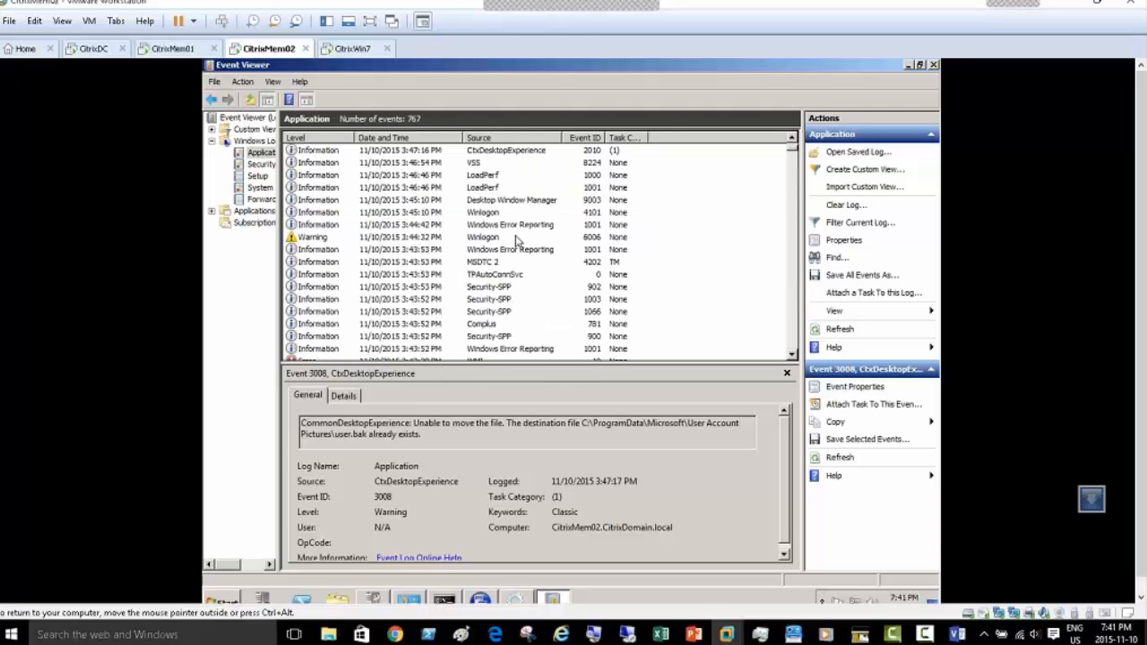
scroll(518, 208, "down", 2)
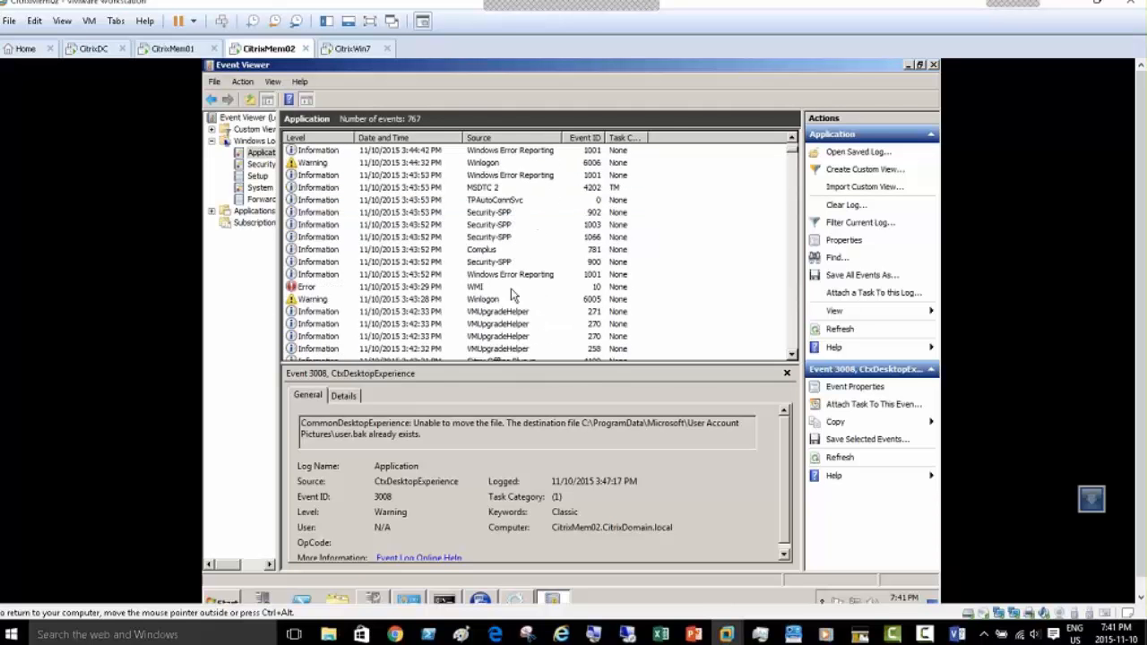
scroll(528, 296, "down", 3)
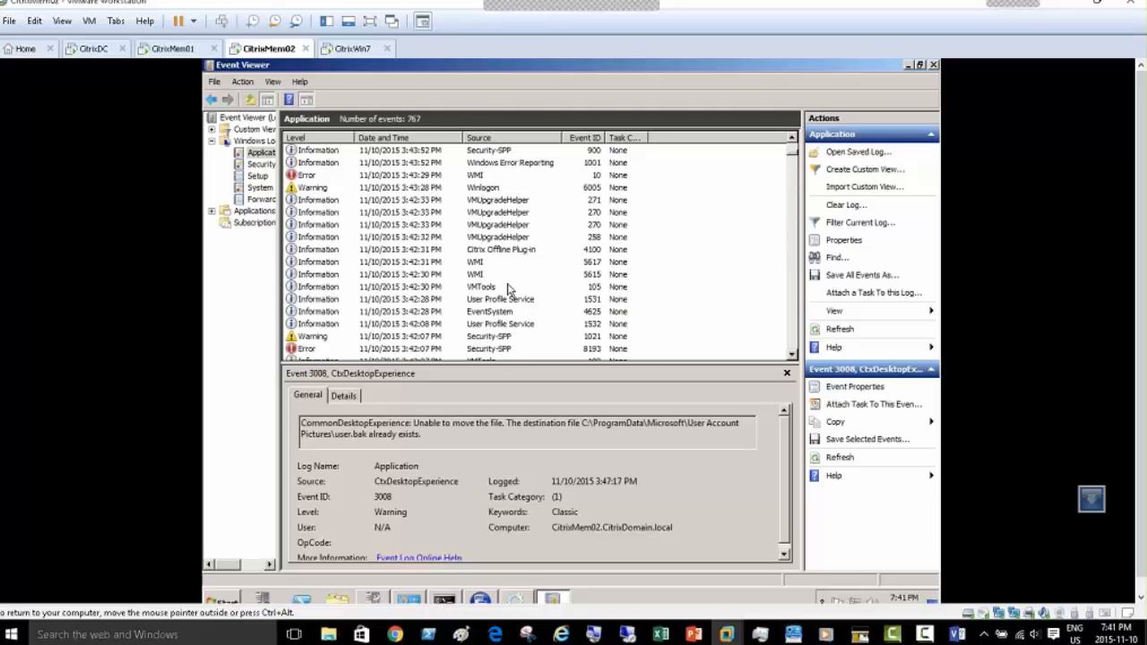
left_click(510, 250)
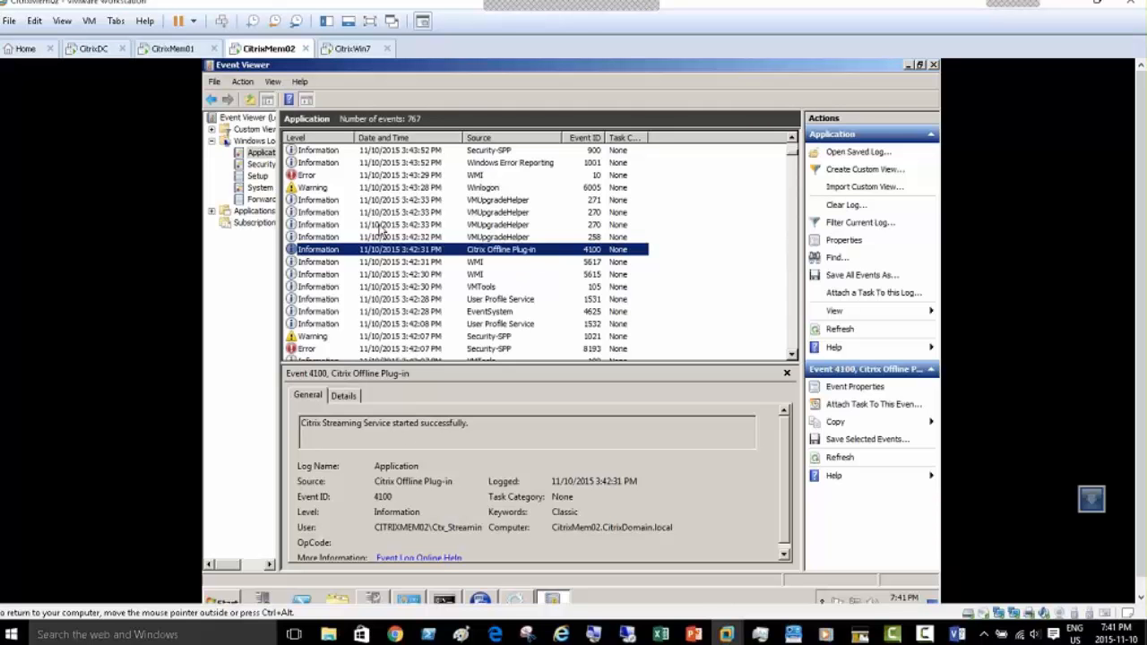
left_click(908, 67)
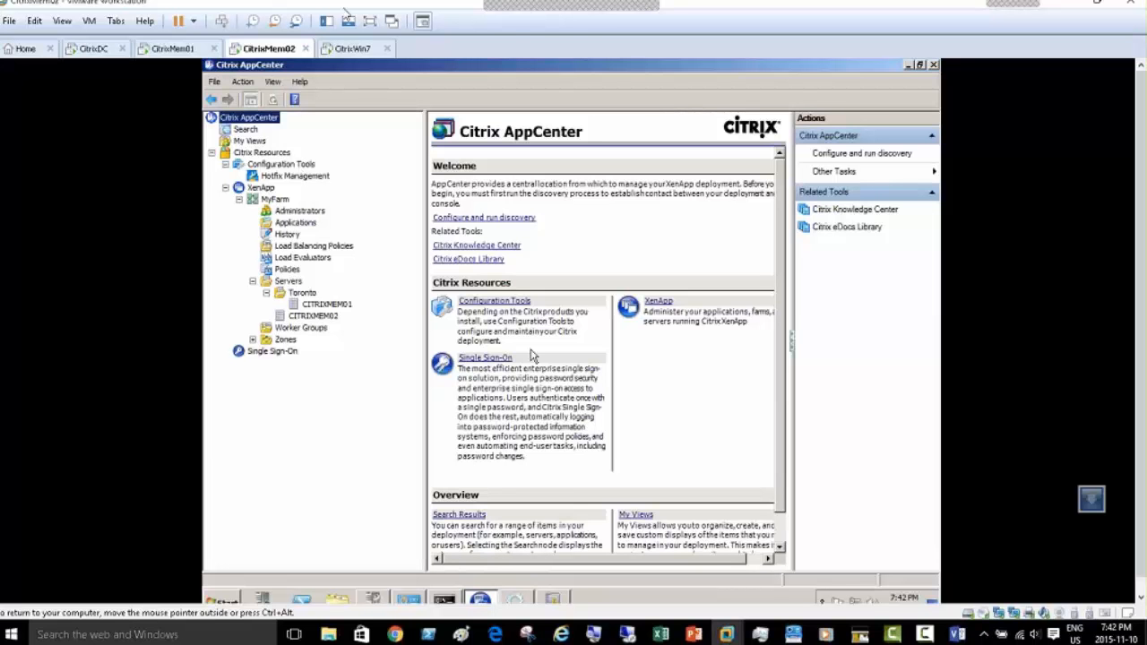
Step: Switch to the CitrixMem01 virtual machine and close its Citrix XenApp Server Role Manager
left_click(166, 50)
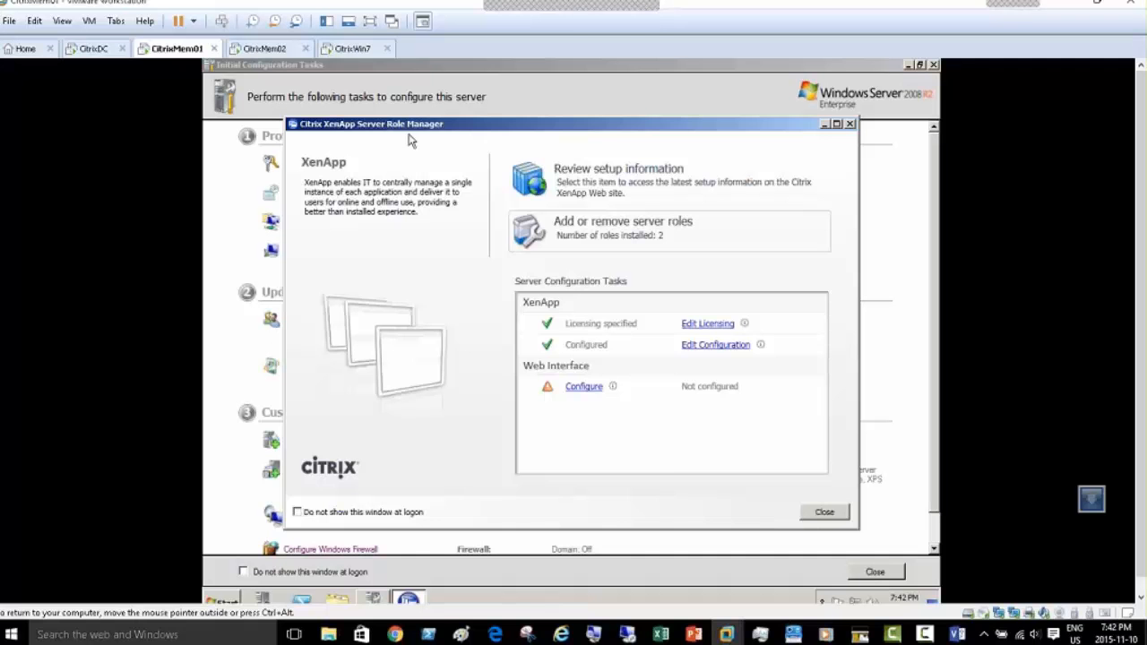
left_click(553, 231)
left_click(823, 512)
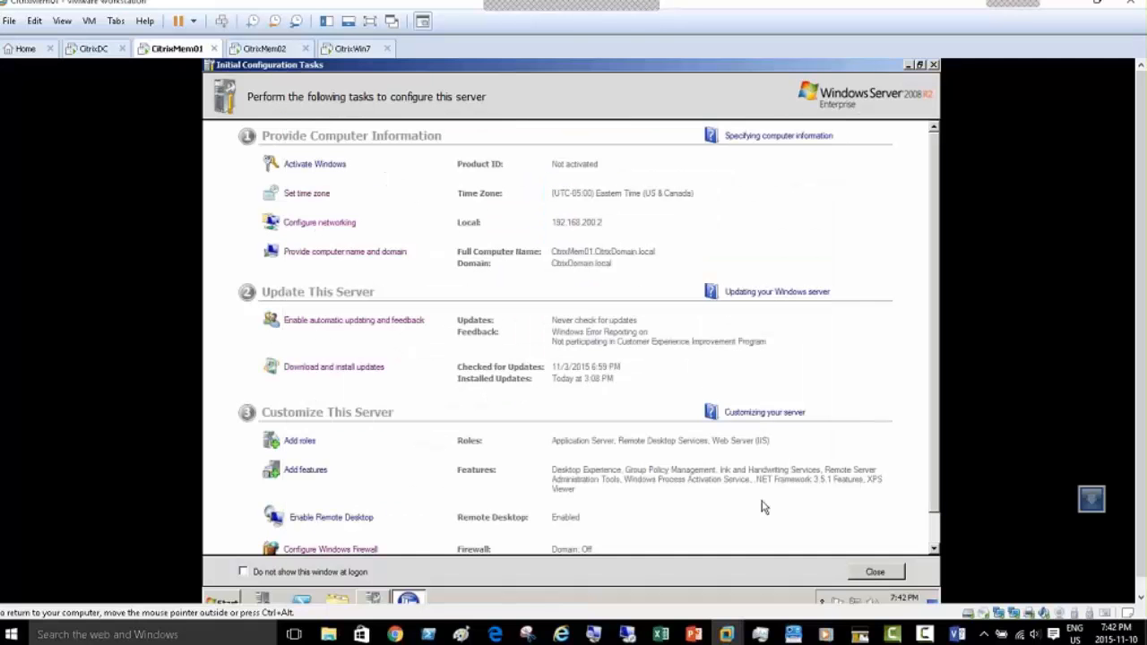
Step: Launch XenApp Server Role Manager on CitrixMem01 and open the configuration console for the Web Interface role
left_click(232, 600)
left_click(272, 550)
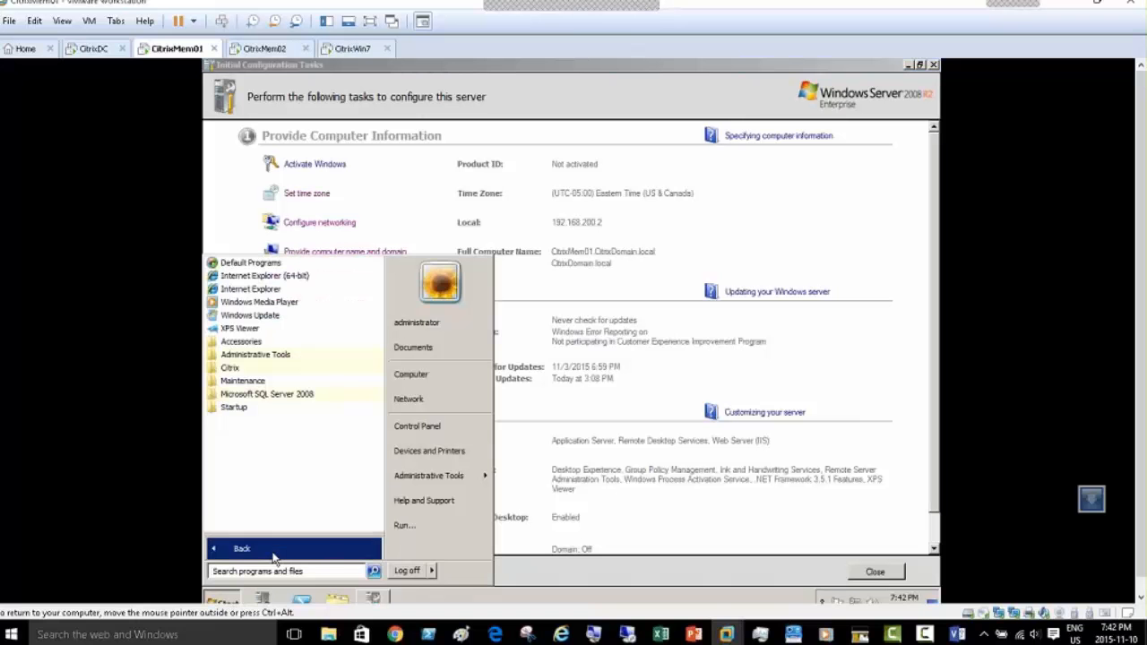
mouse_move(483, 476)
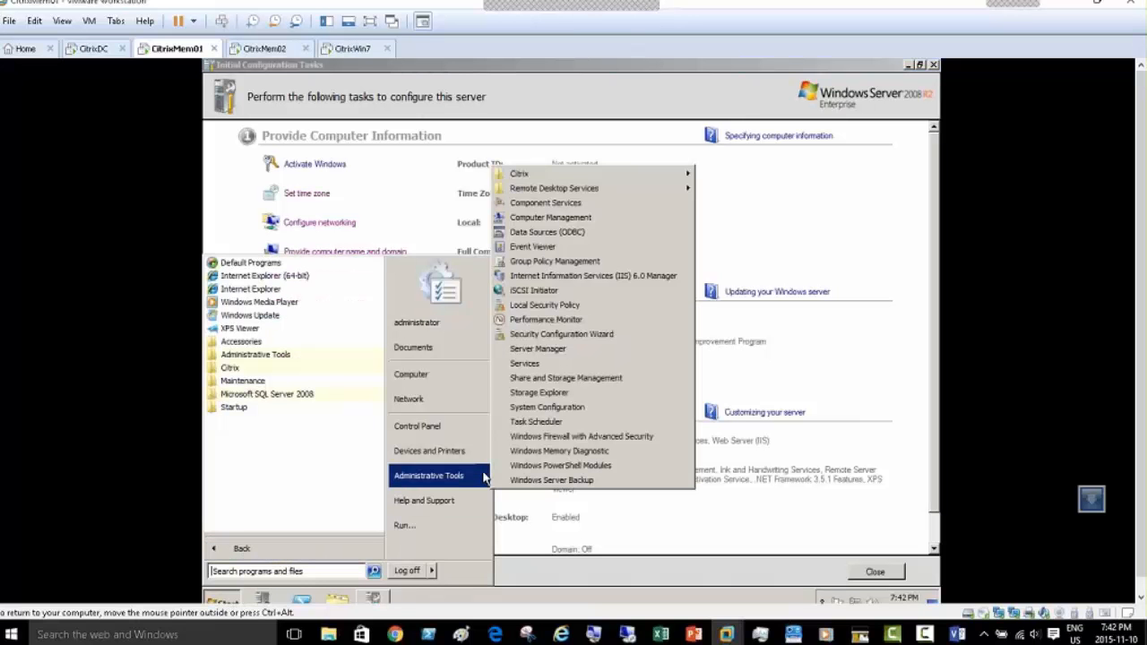
mouse_move(686, 174)
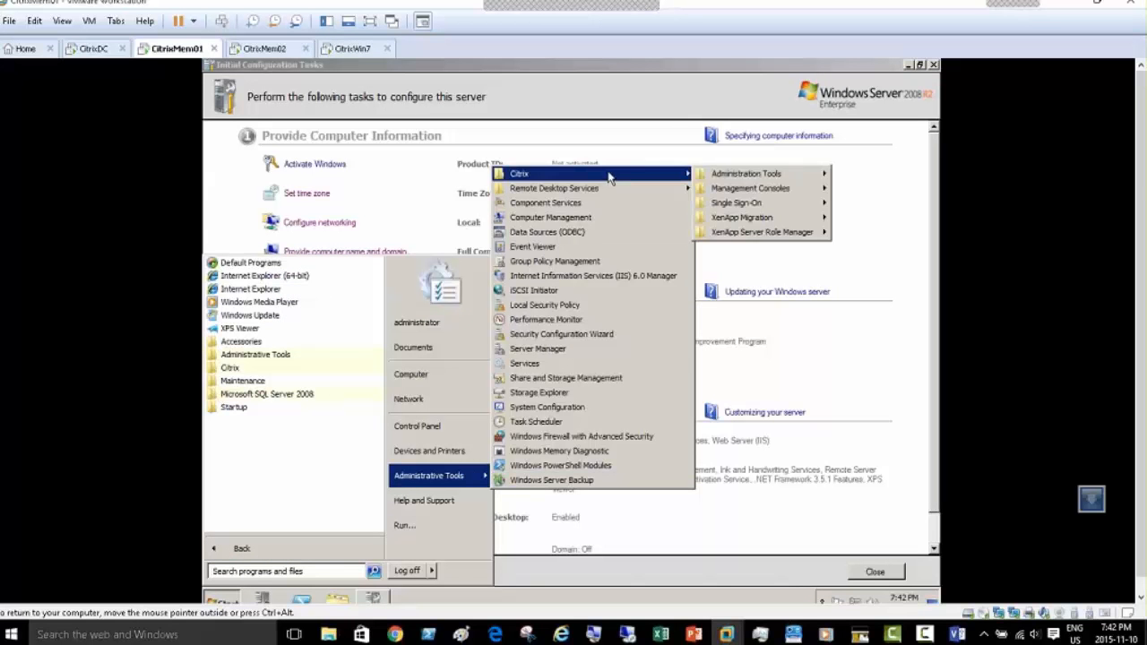
mouse_move(749, 235)
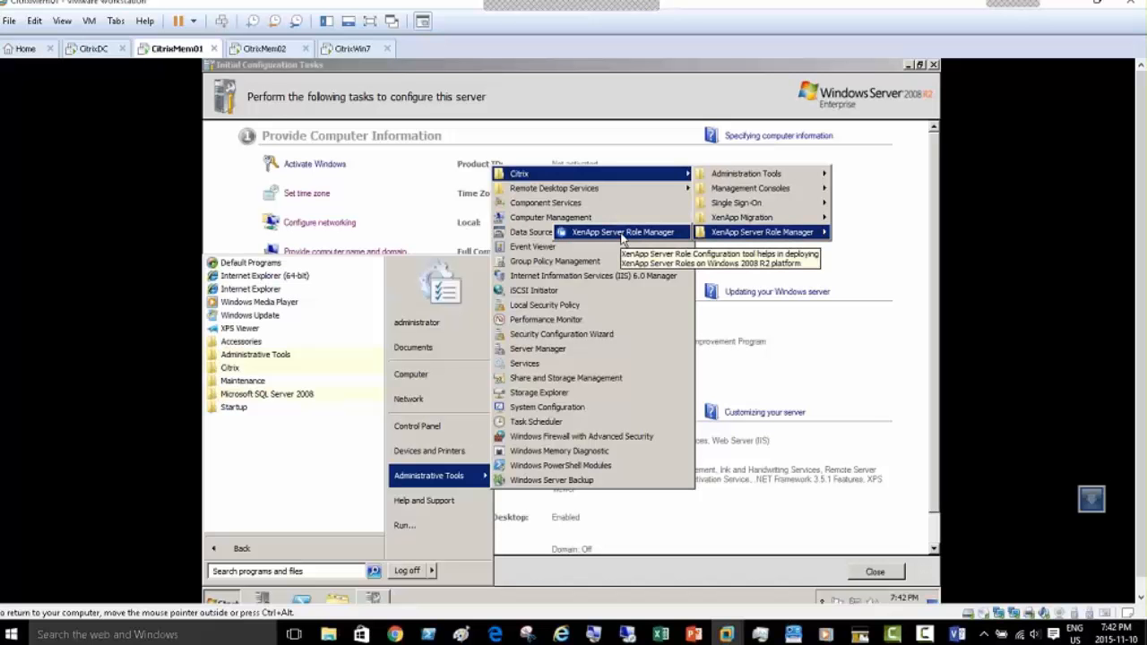
left_click(611, 235)
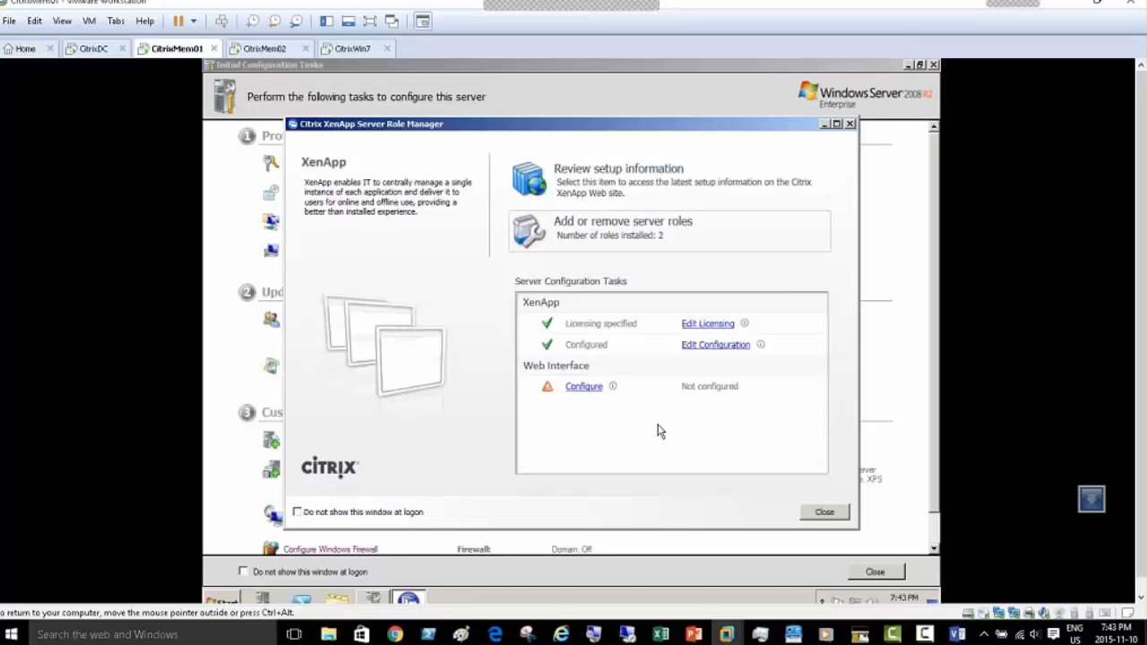
left_click(584, 391)
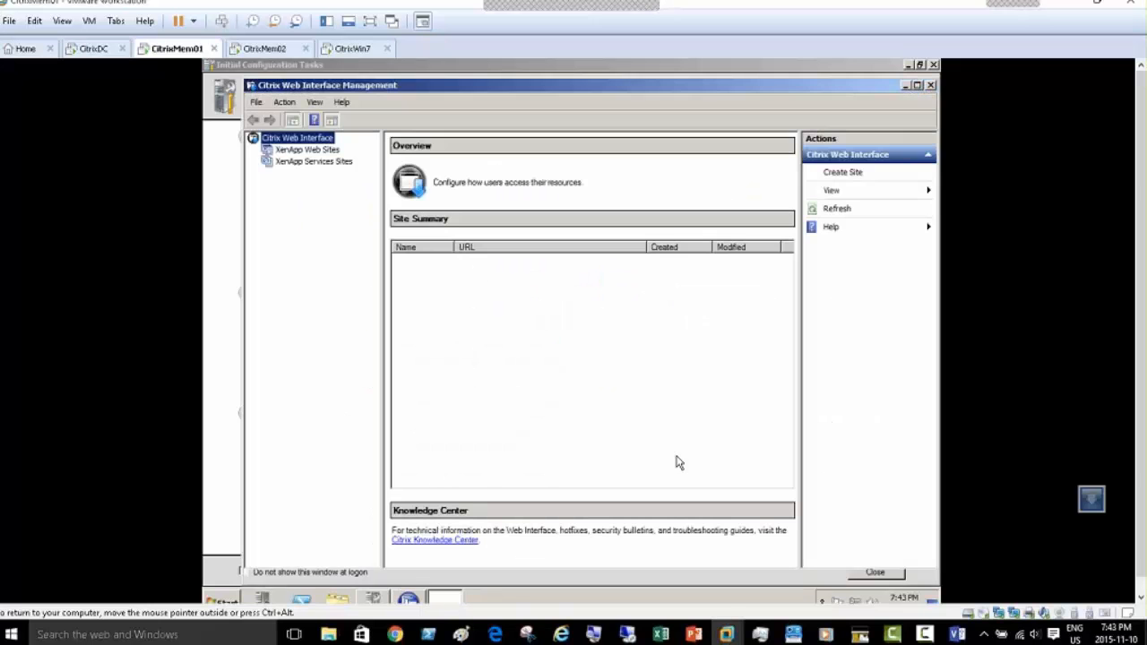
Step: Show CitrixMem01 full screen with the Web Interface console maximized, and examine the XenApp Web Sites and XenApp Services Sites nodes
left_click(370, 21)
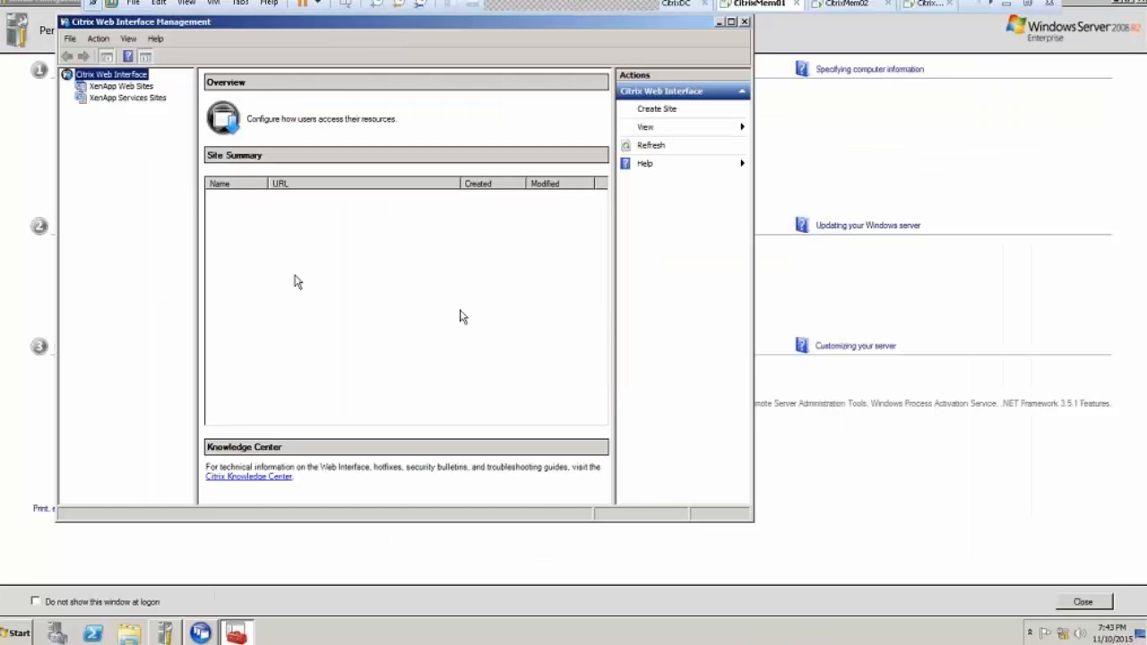
double_click(329, 24)
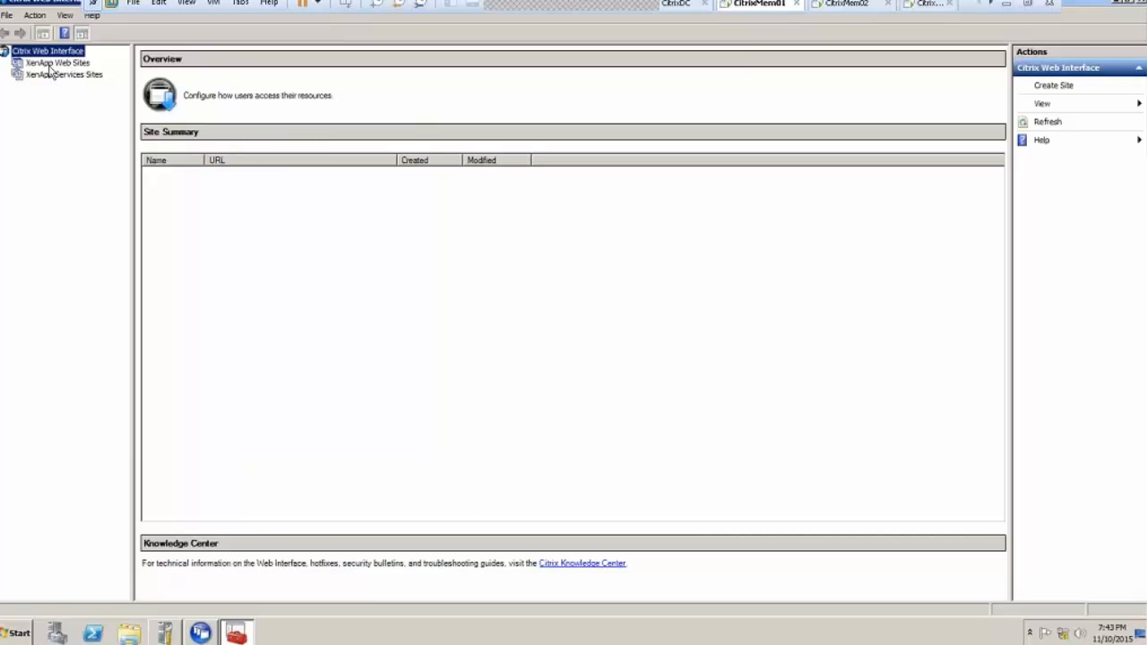
left_click(52, 65)
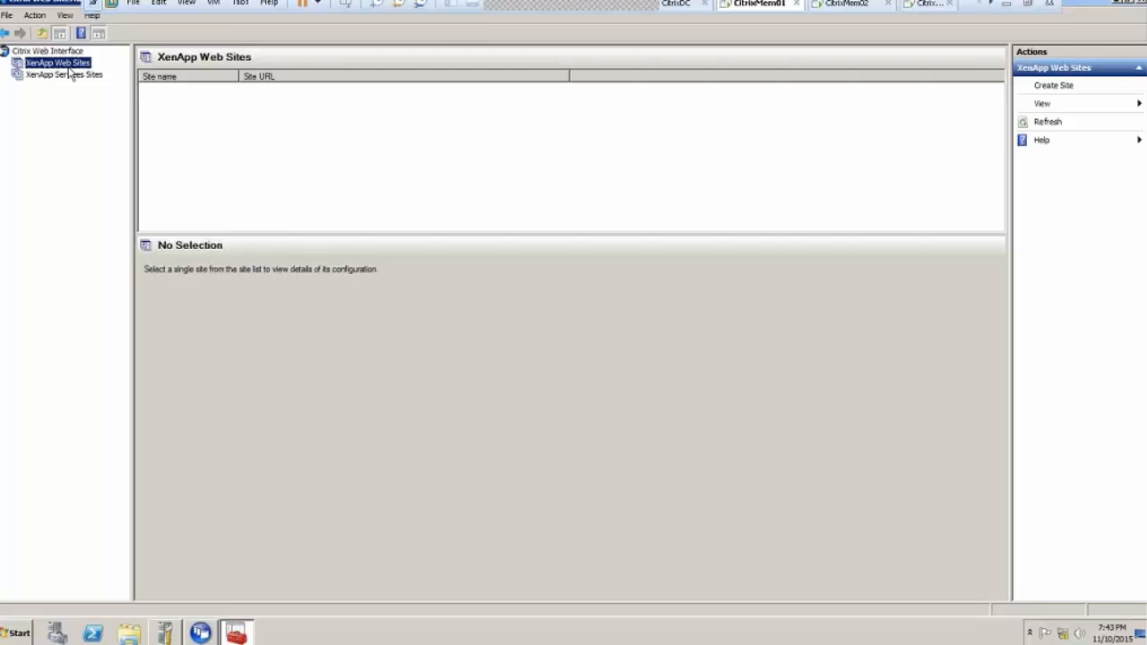
left_click(56, 75)
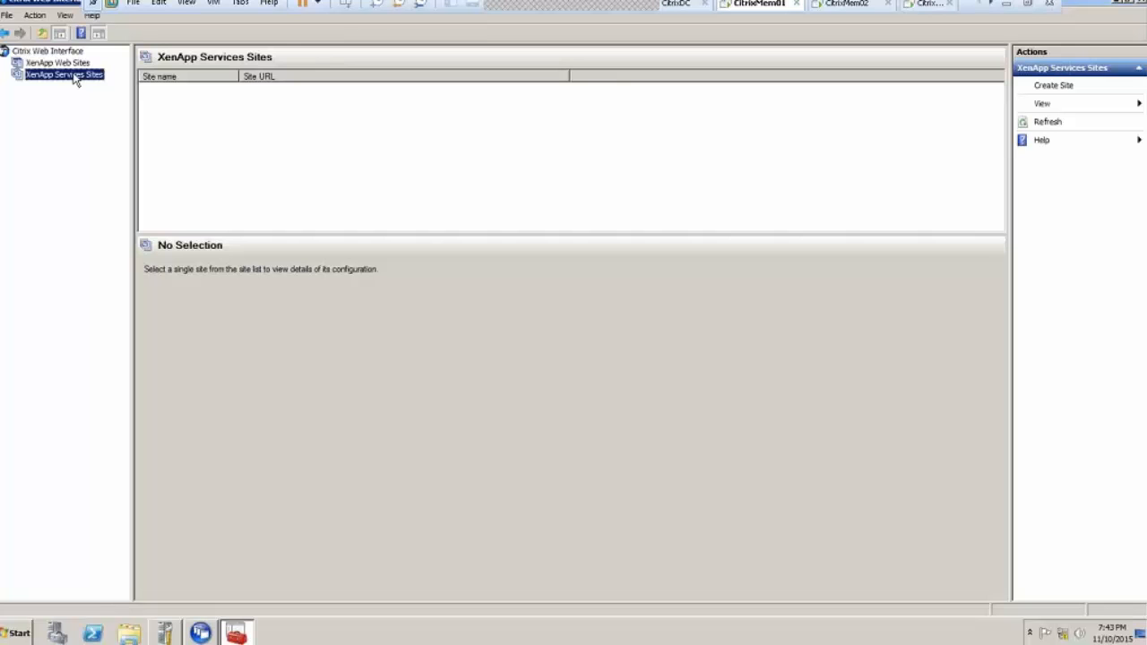
left_click(53, 64)
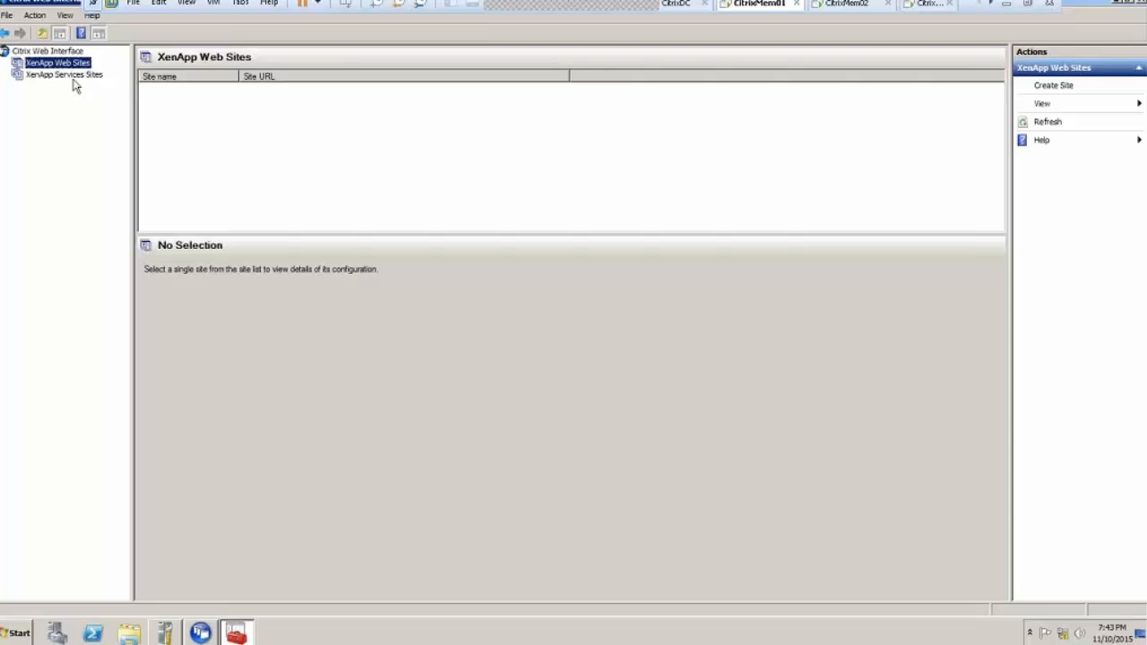
left_click(73, 78)
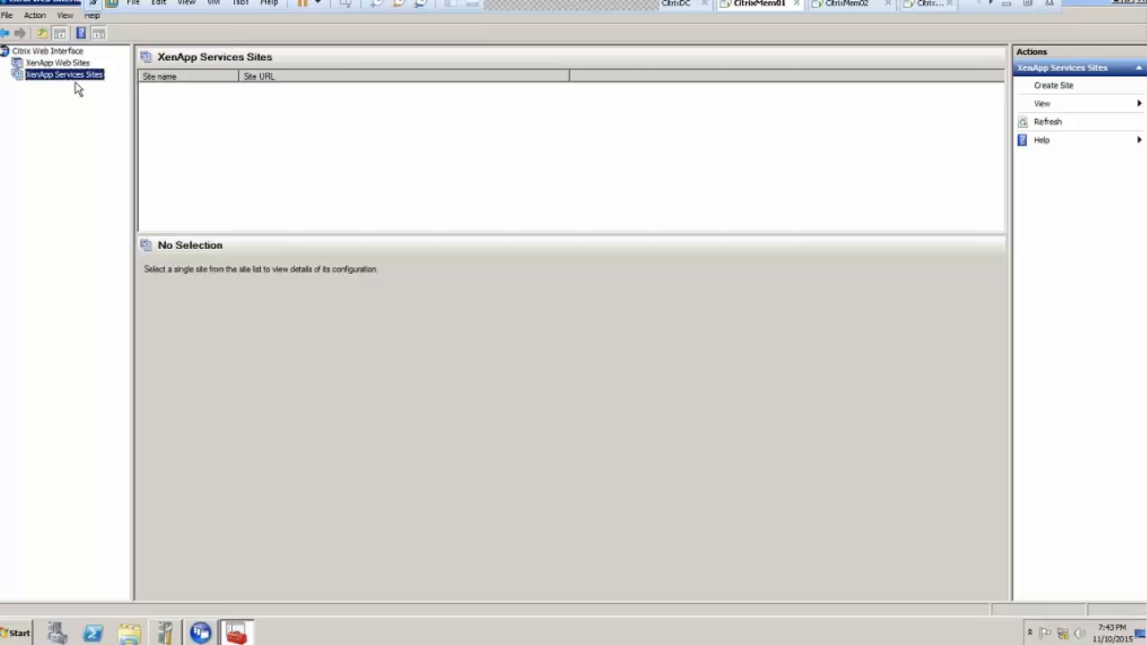
Step: Start creating a new site under XenApp Web Sites and reposition the Create Site wizard
left_click(64, 66)
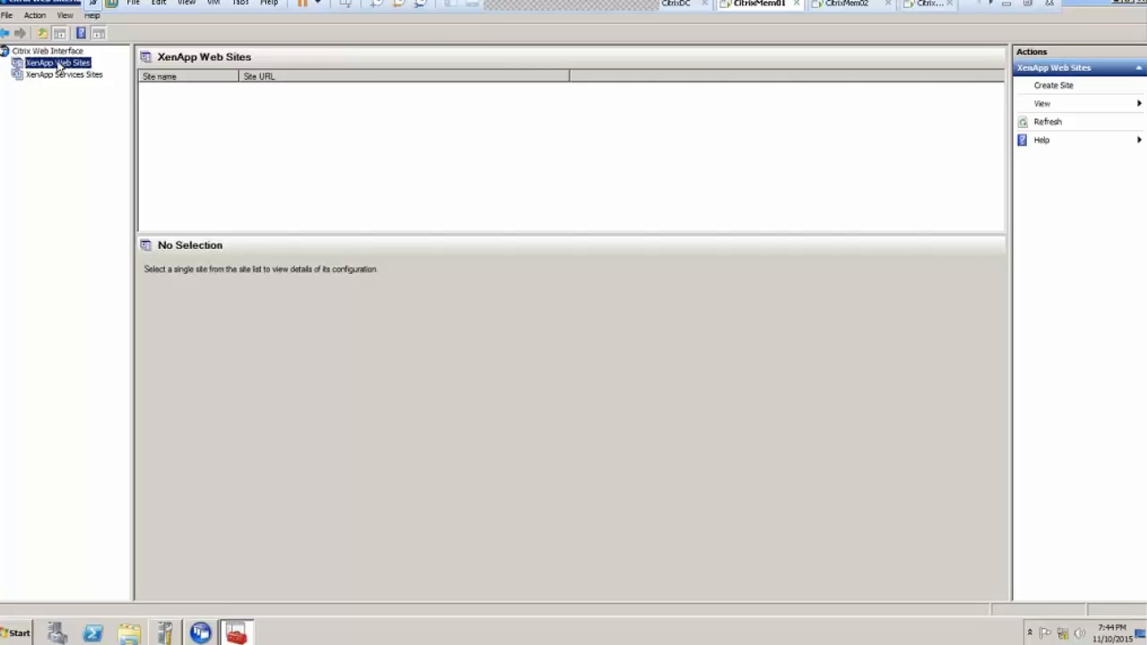
right_click(59, 67)
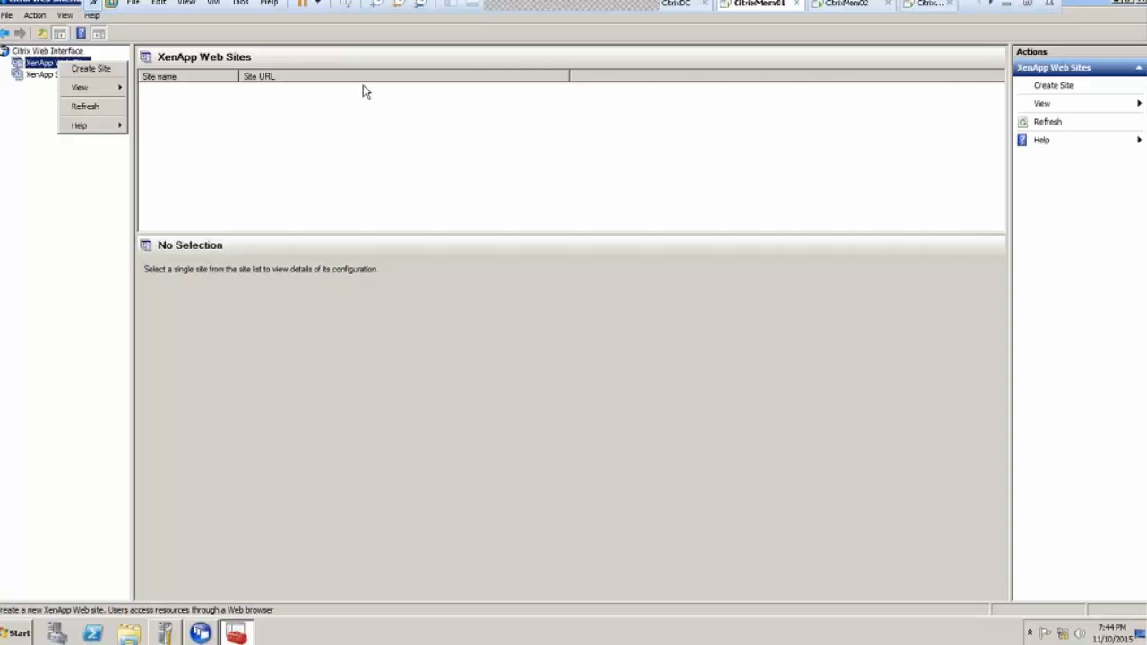
left_click(40, 68)
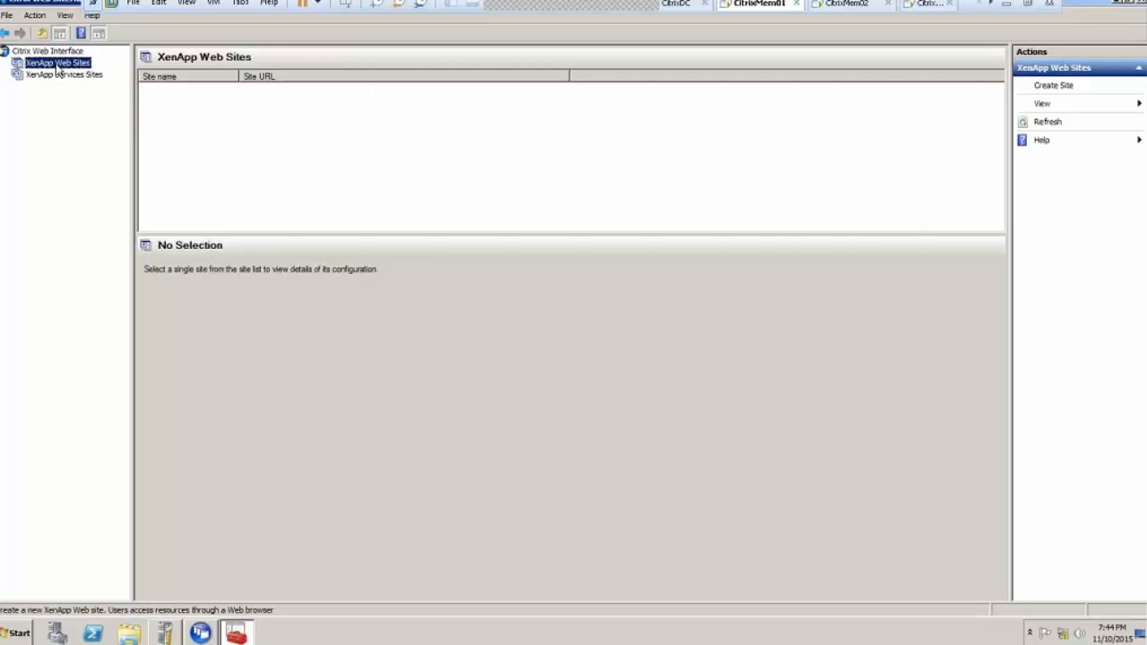
right_click(79, 70)
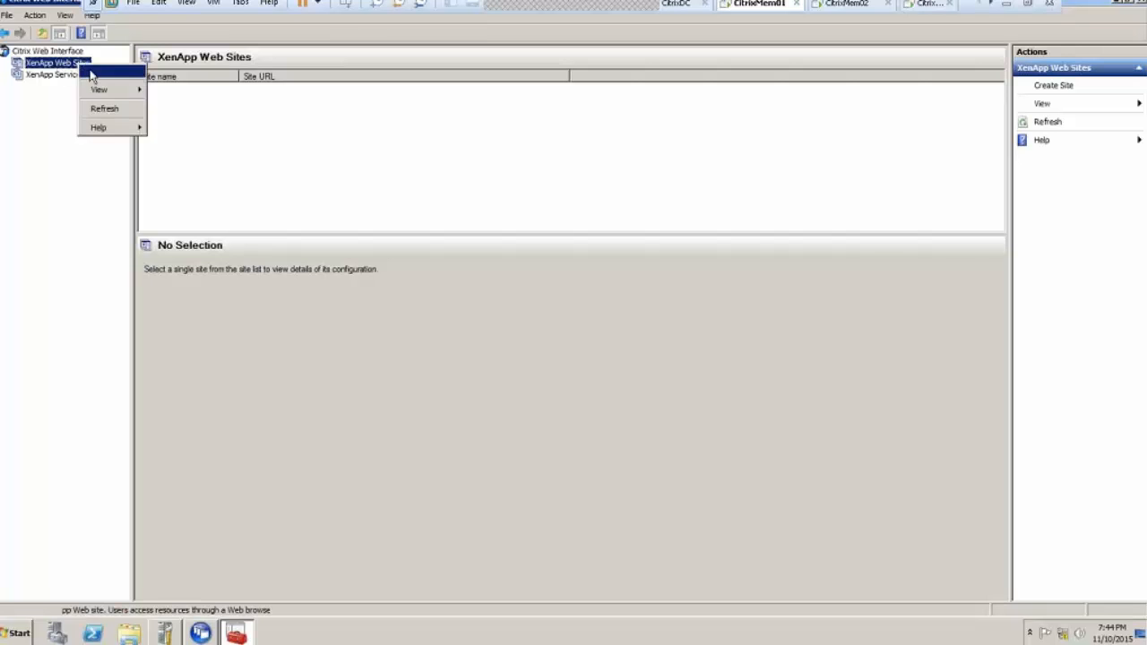
left_click(91, 73)
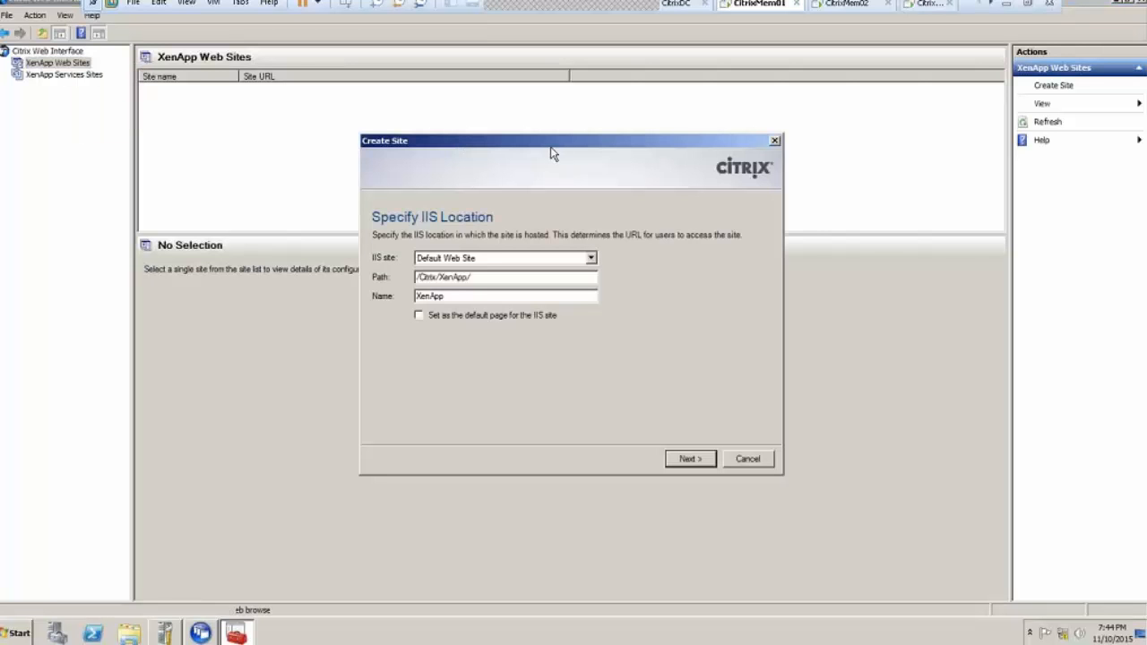
left_click_drag(552, 146, 583, 115)
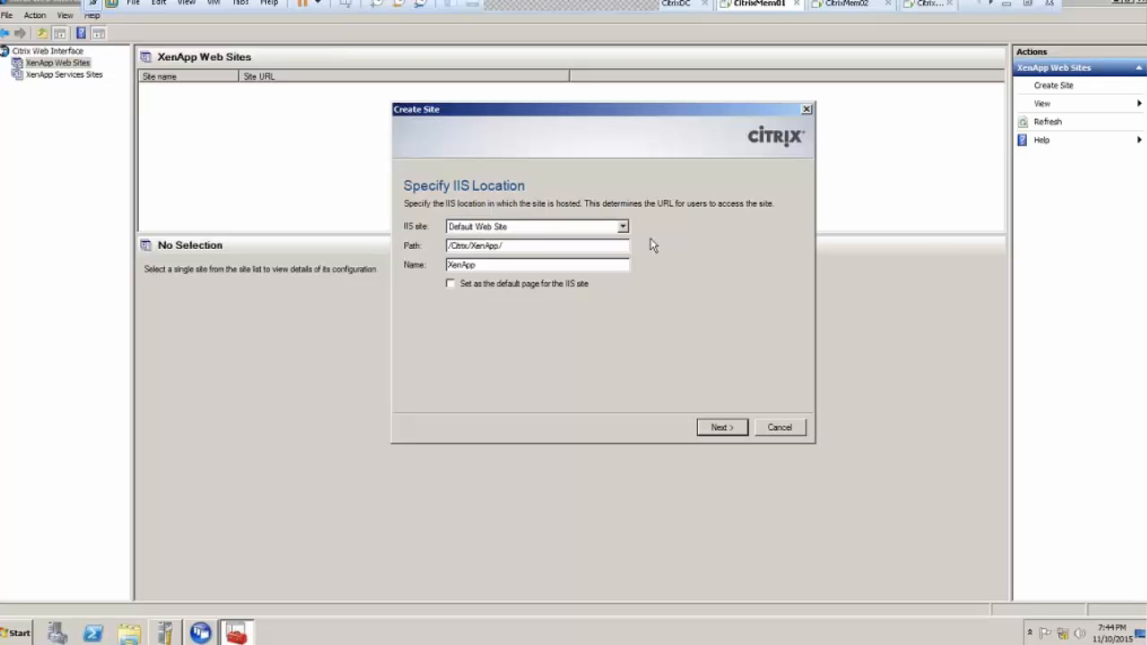
Step: Check the available IIS sites for the new site, and look through the server's Administrative Tools for the IIS manager
left_click(622, 226)
left_click(624, 230)
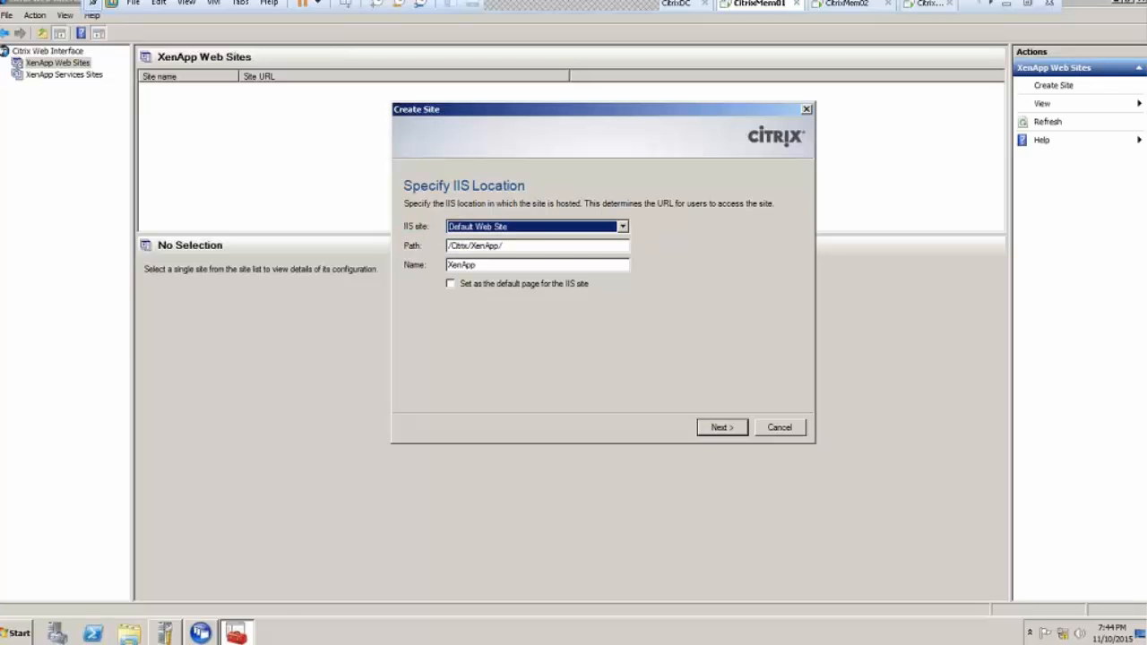
left_click(18, 633)
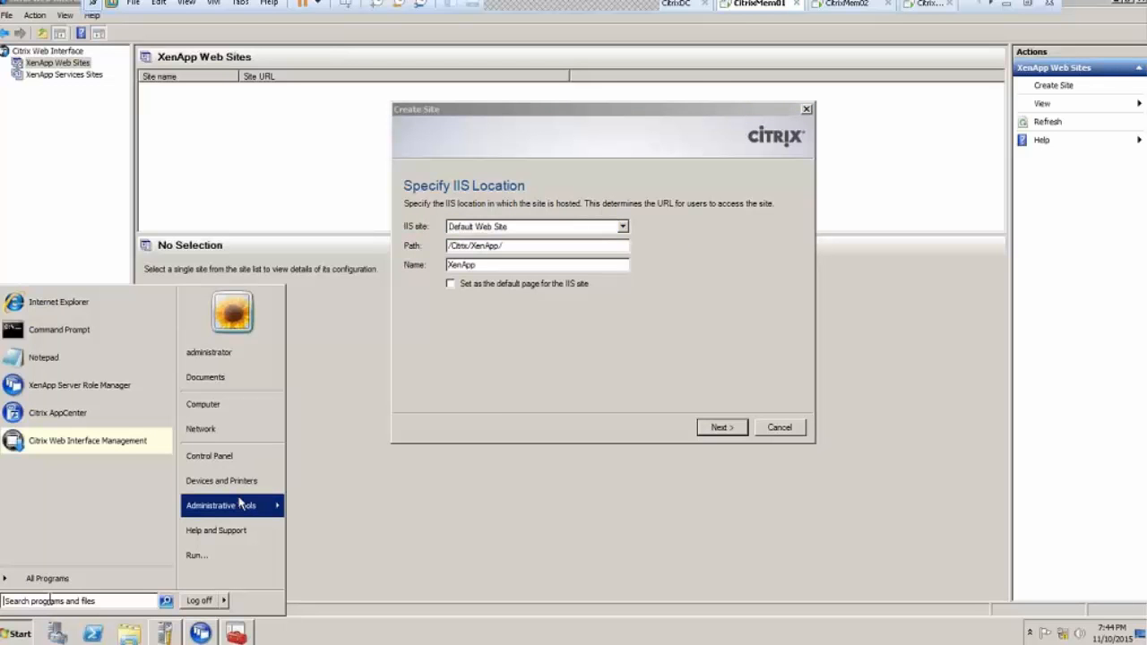
mouse_move(241, 504)
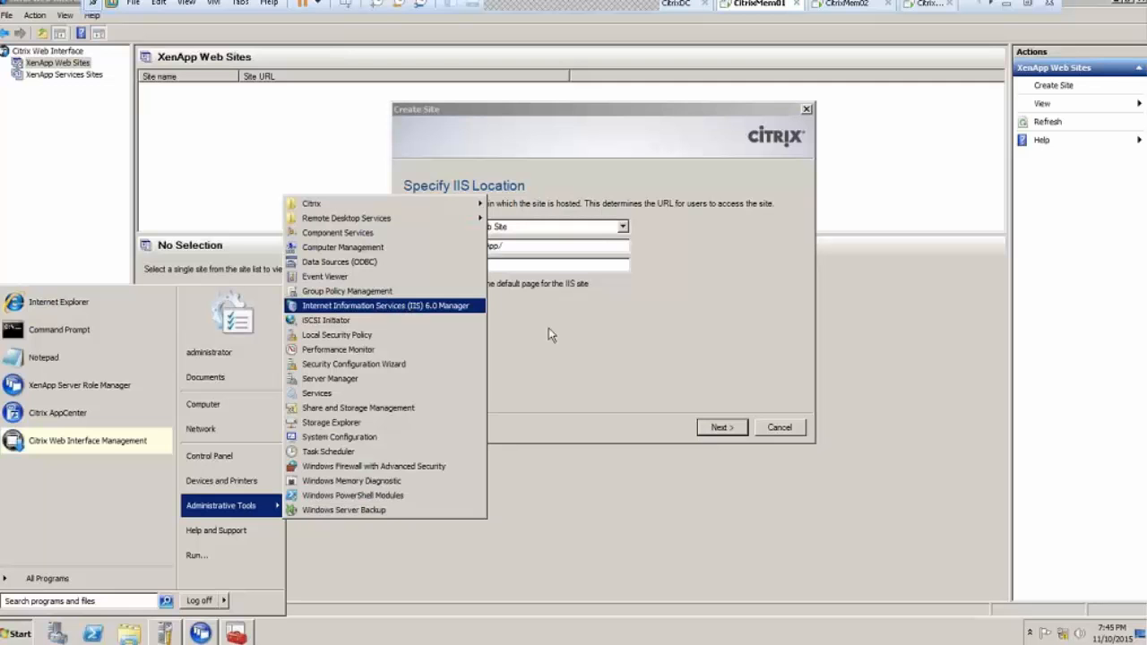
left_click(597, 347)
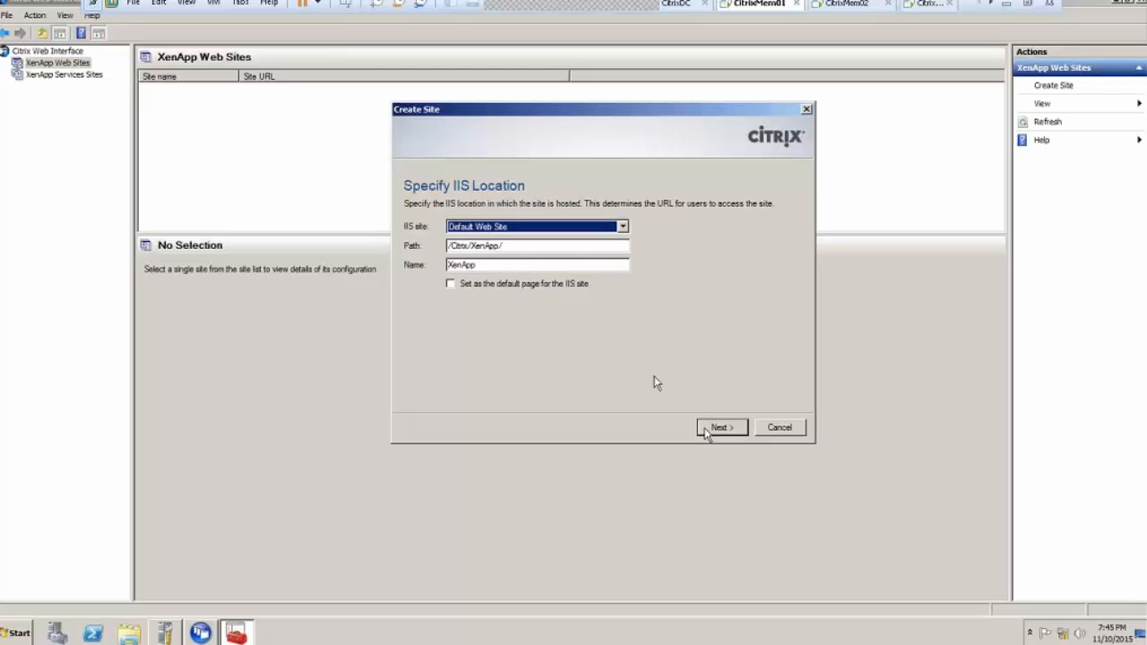
Step: Create the XenApp site on Default Web Site at /Citrix/XenApp/ with user authentication set to At Web Interface
left_click(722, 430)
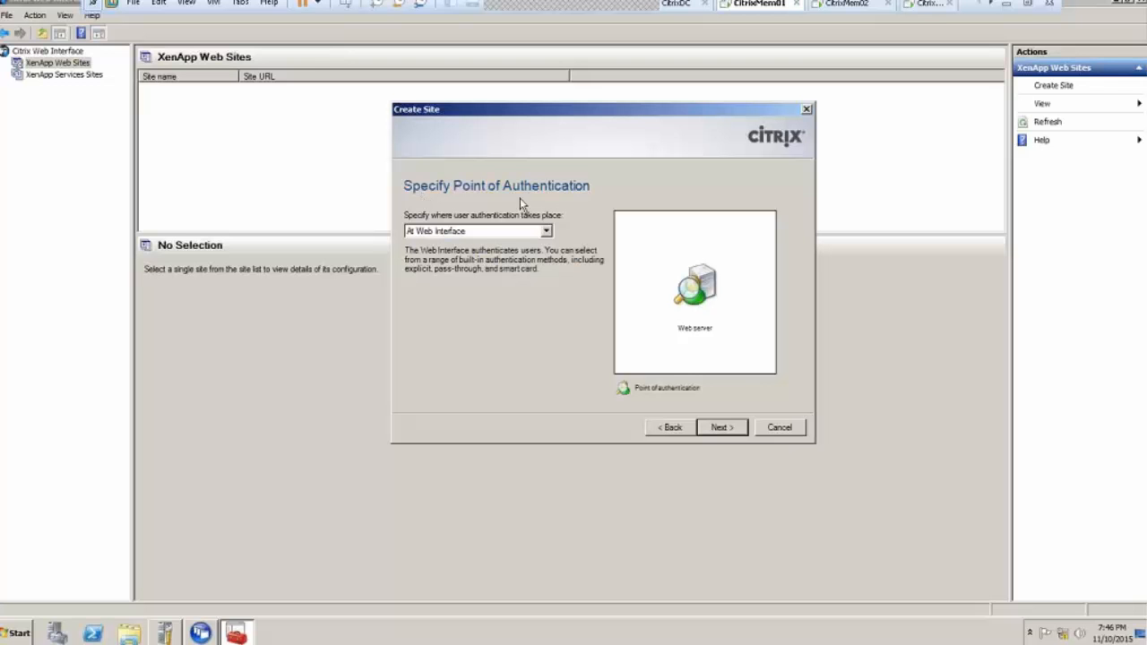
left_click(546, 232)
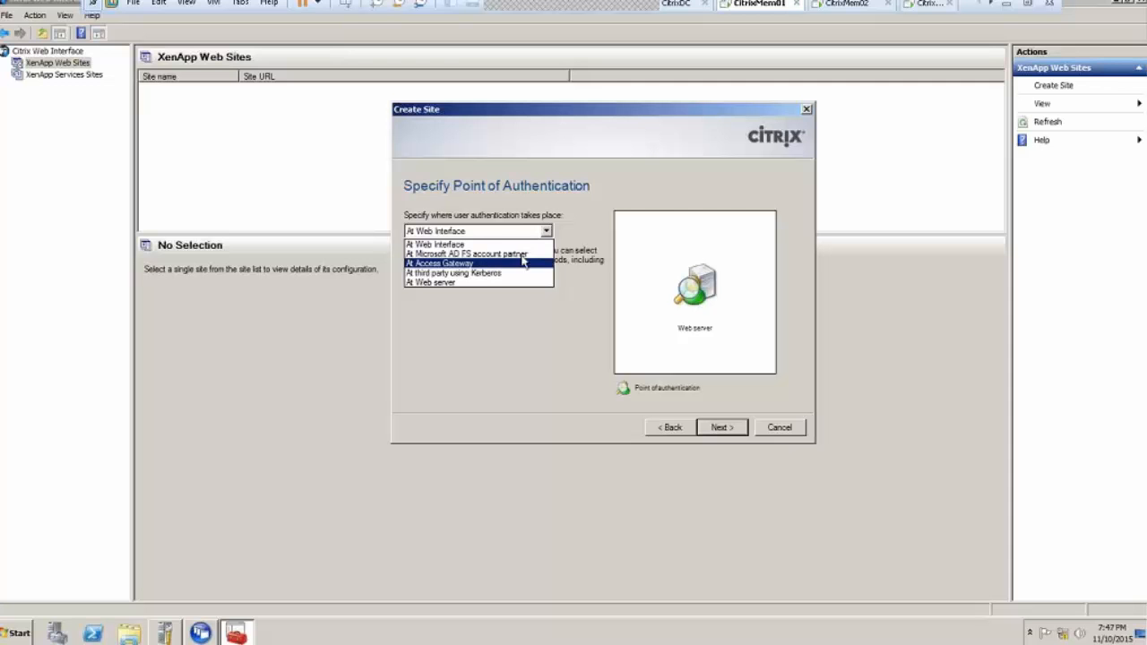
left_click(449, 246)
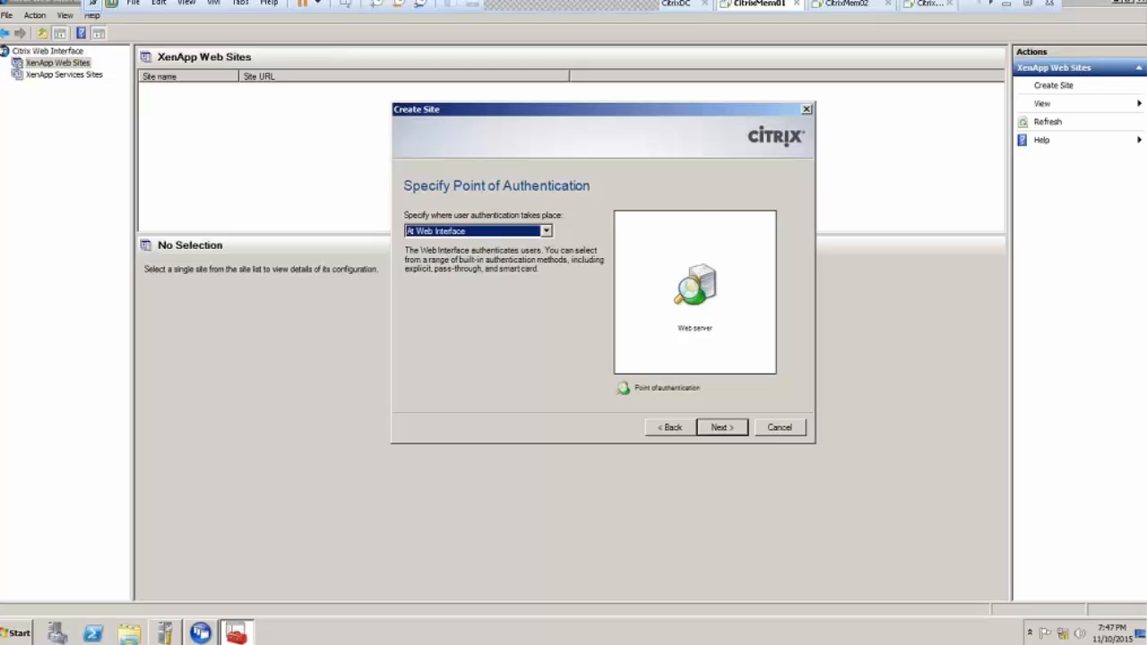
left_click(720, 428)
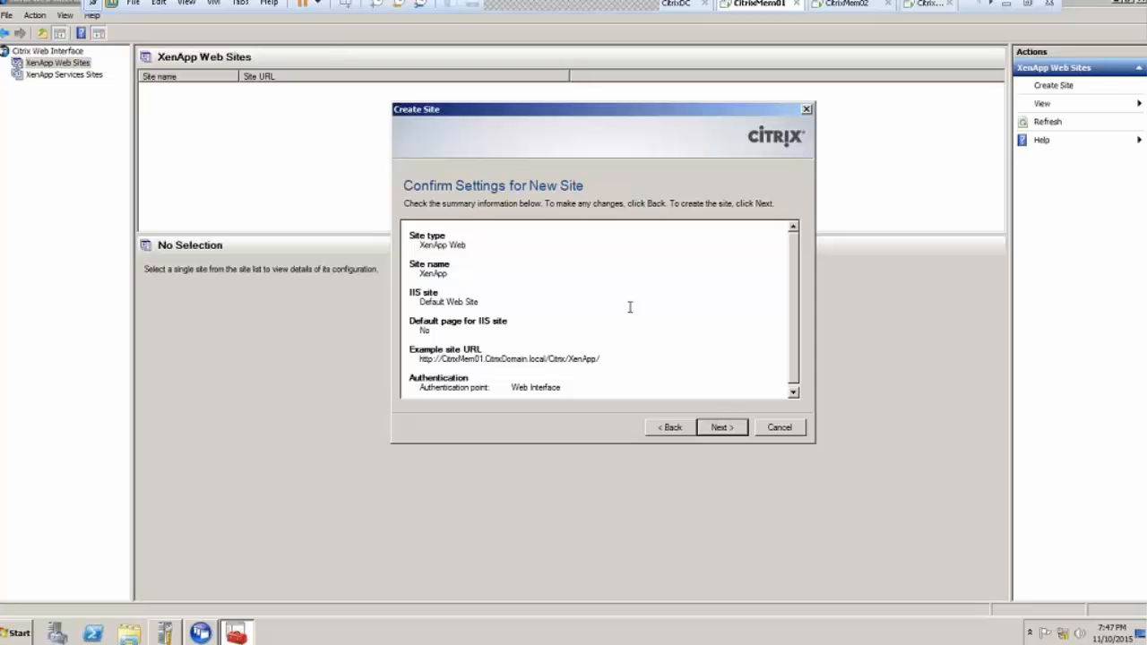
left_click(720, 430)
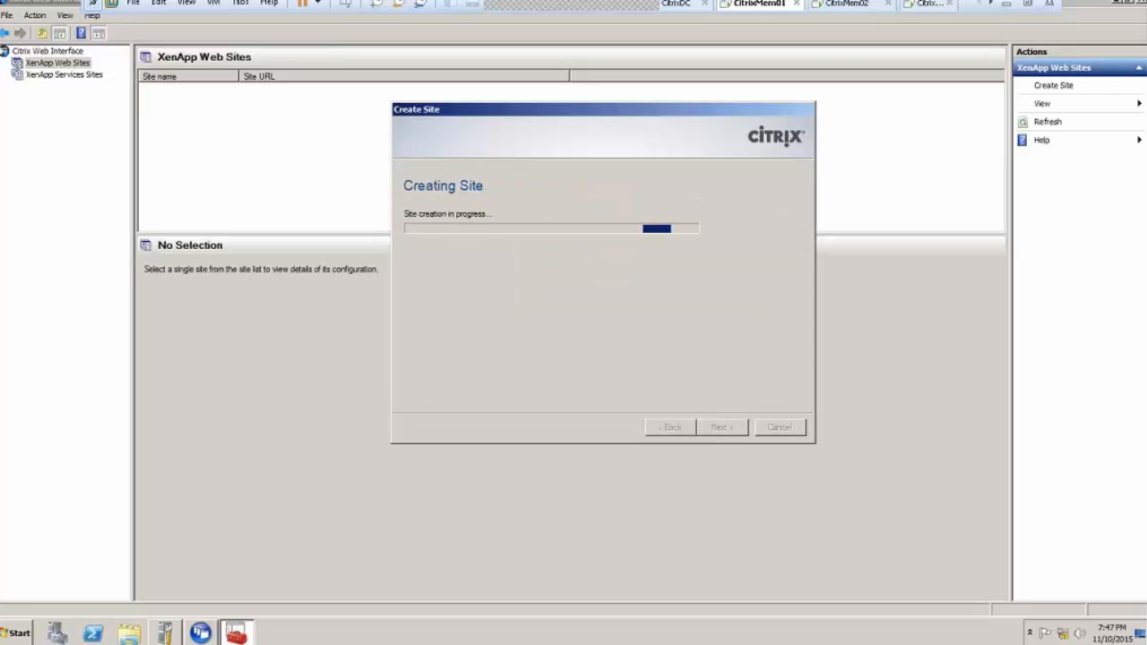
Step: Switch to the reddesk-pc Remote Desktop session, sign in to Citrix01 with the administrator password, and hide the VMware Library
left_click(1027, 4)
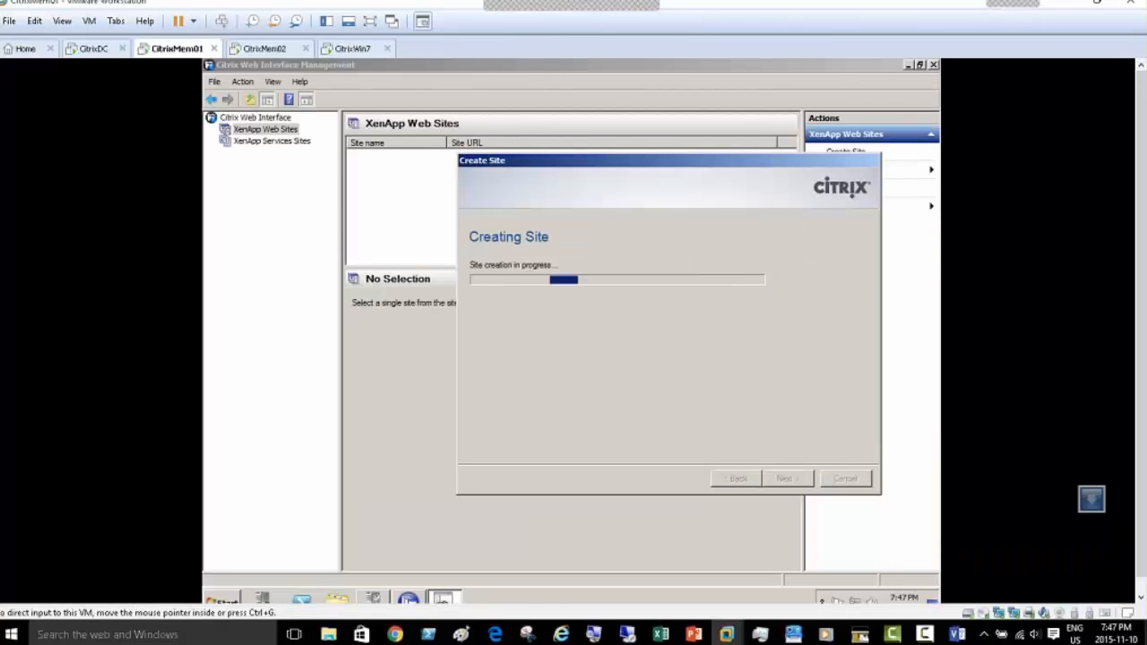
left_click_drag(1146, 72, 72, 115)
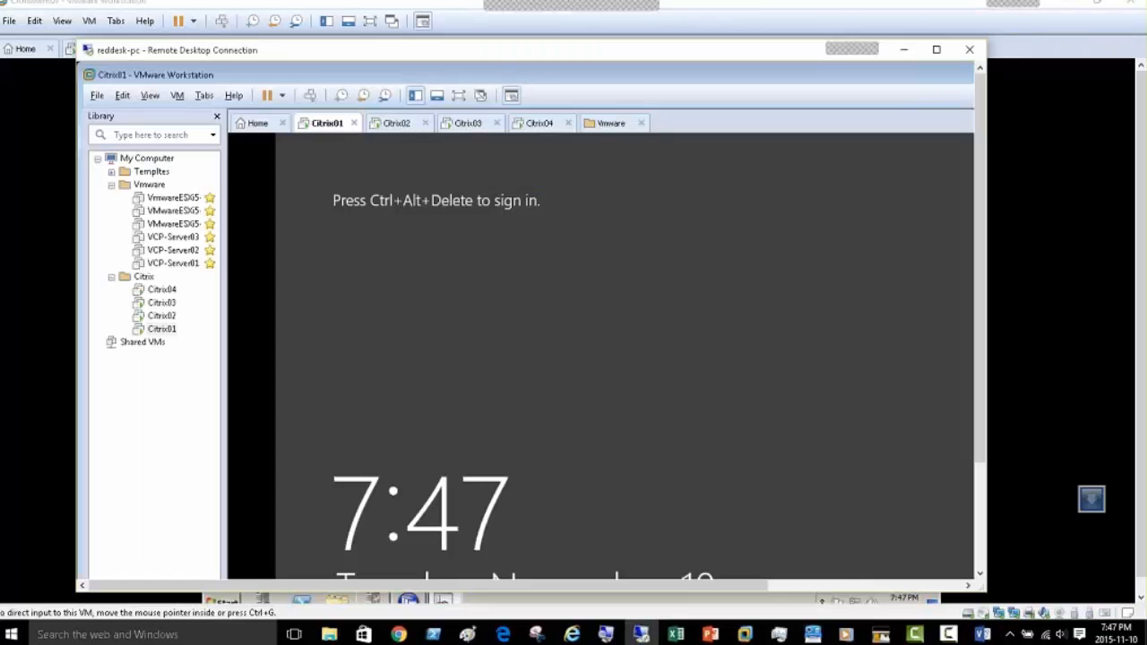
left_click(310, 95)
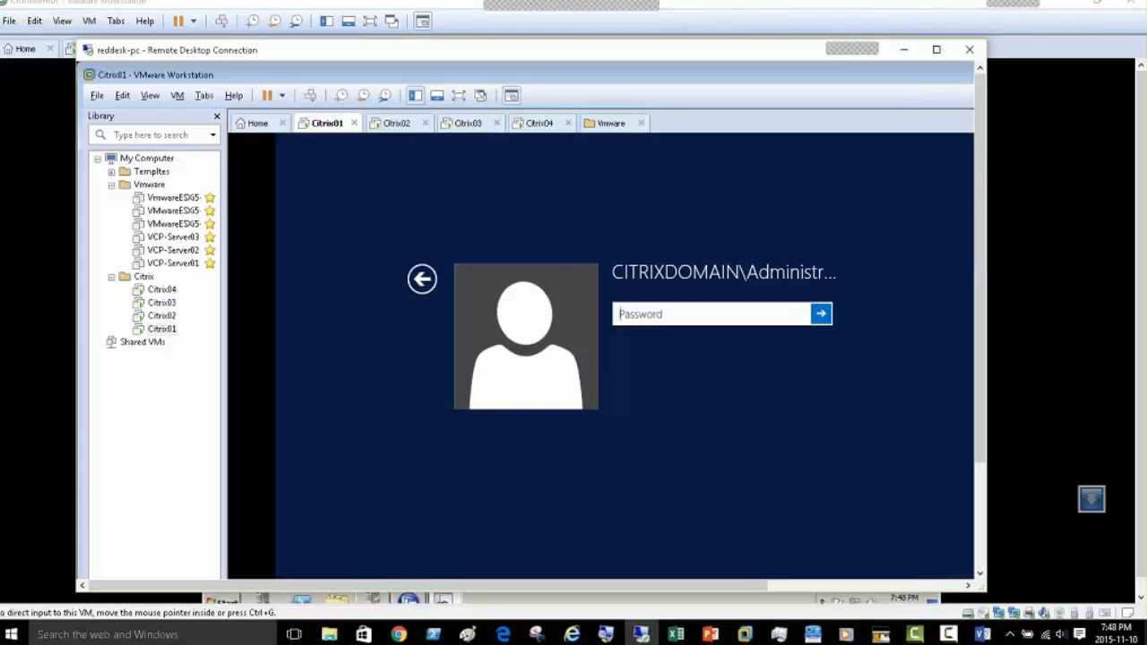
type("••••••••")
key("Return")
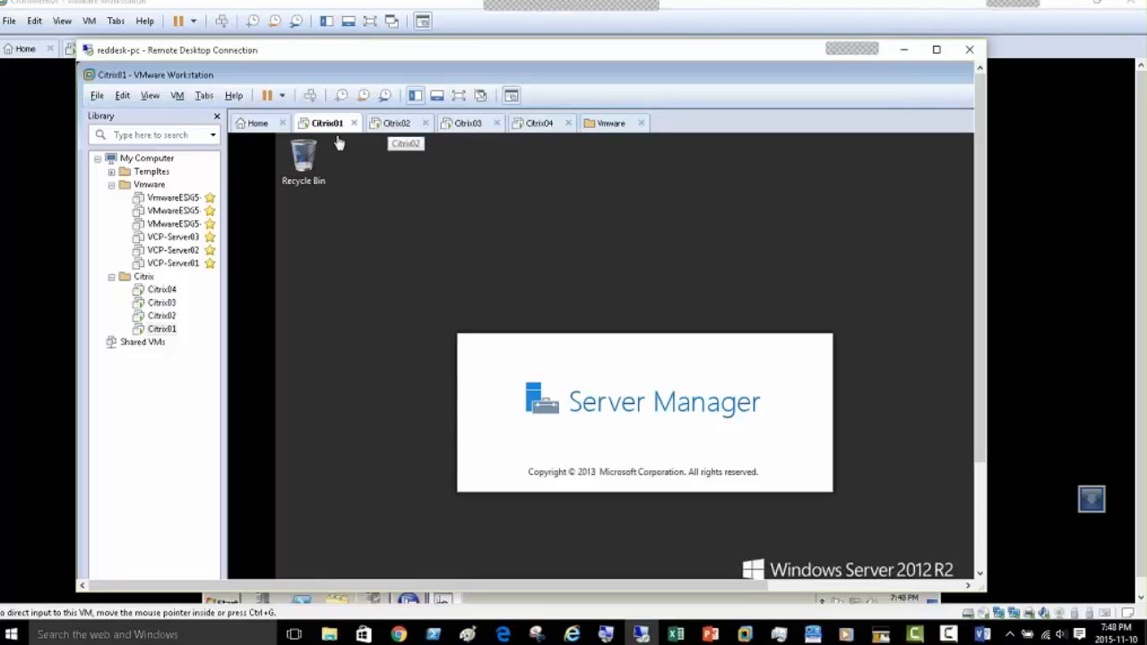
left_click(216, 118)
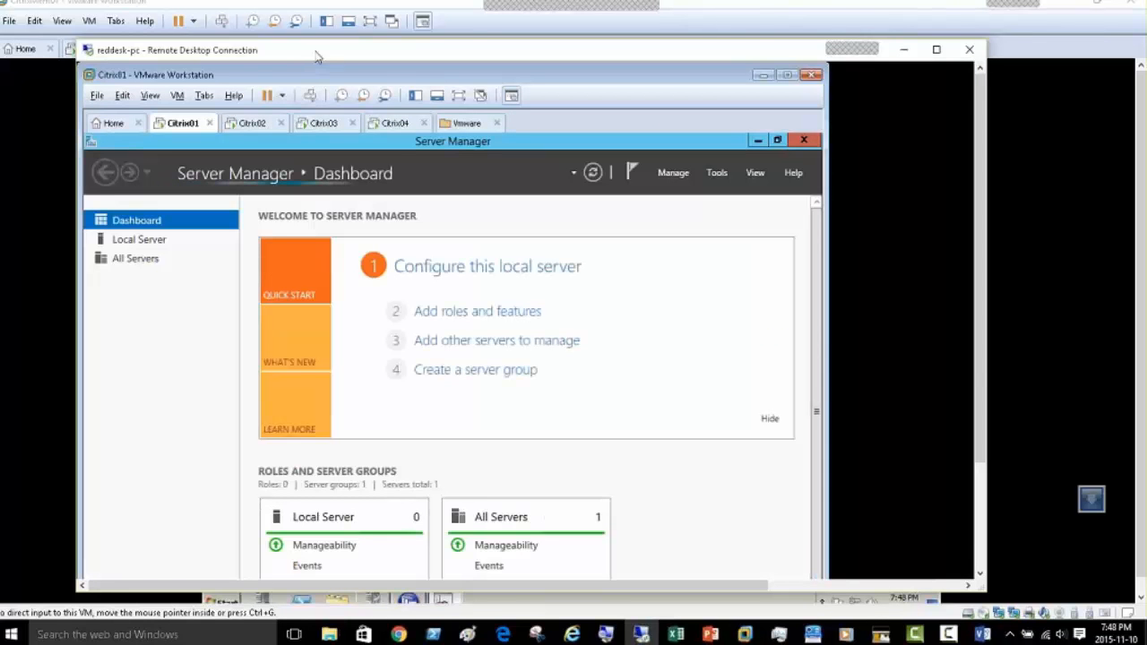
left_click_drag(320, 52, 312, 9)
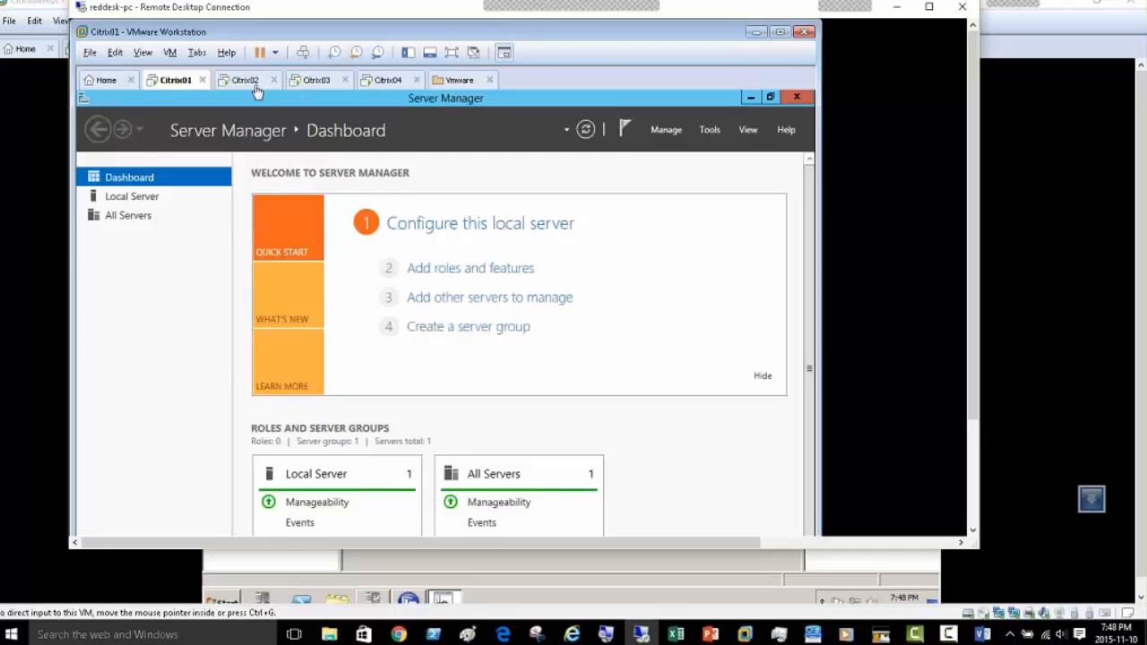
Step: Bring up the administrator sign-in screen on the Citrix02 virtual machine, then minimize the Remote Desktop session
left_click(249, 81)
left_click(303, 54)
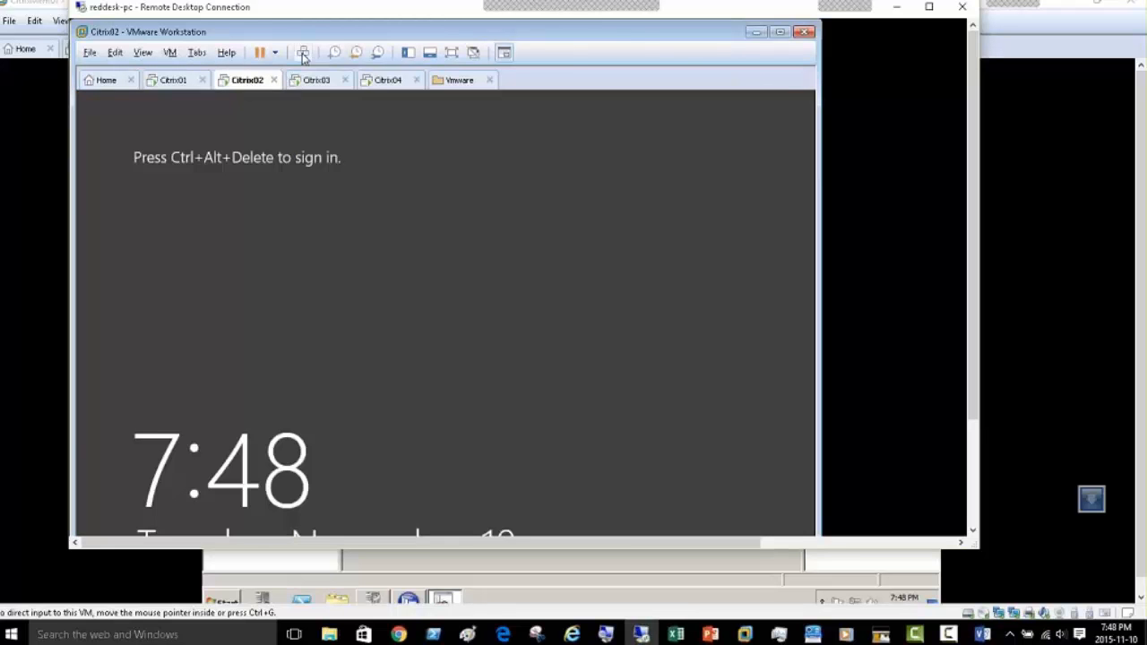
left_click(450, 276)
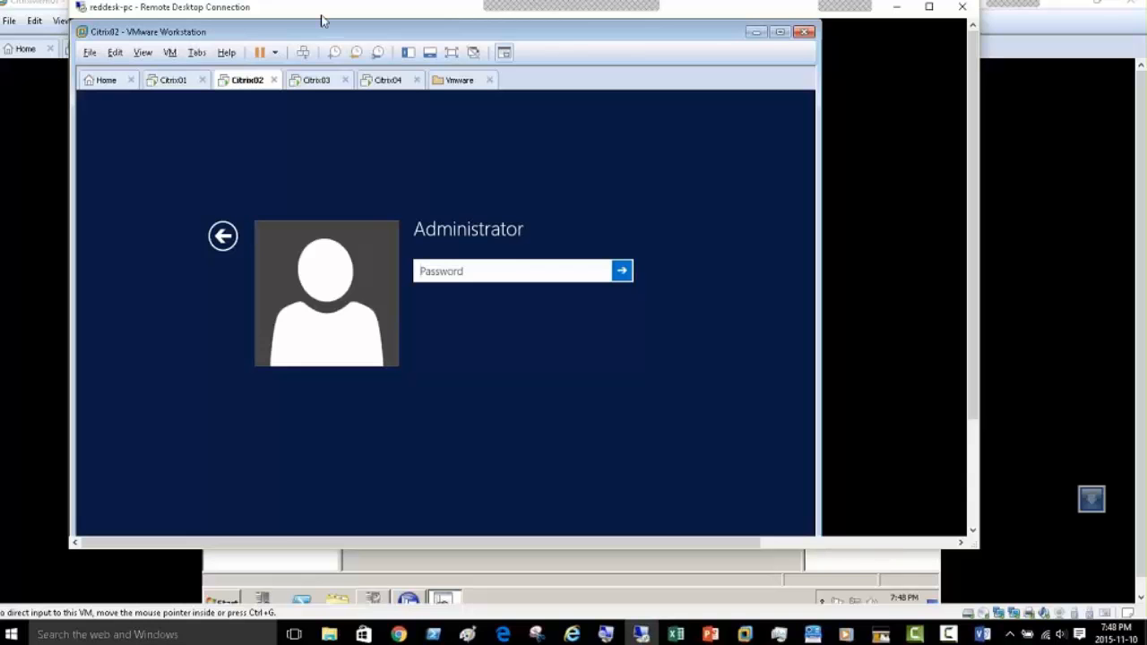
left_click(897, 7)
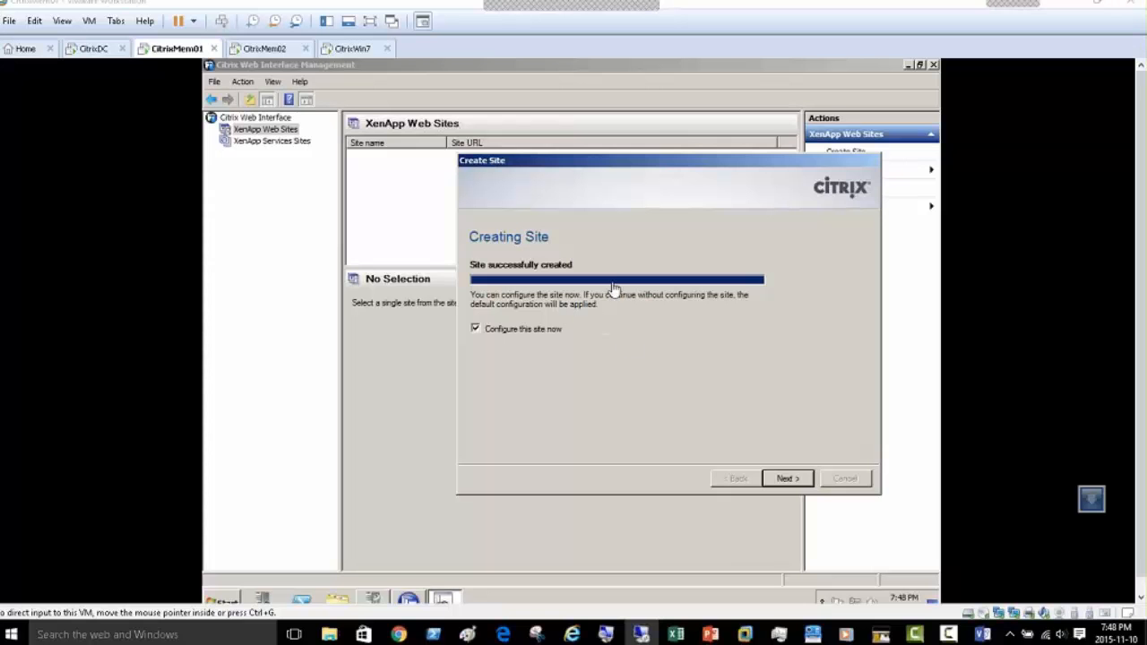
Step: Proceed to the new XenApp site's initial configuration, and check the Web Interface status in XenApp Server Role Manager
left_click_drag(595, 168, 451, 168)
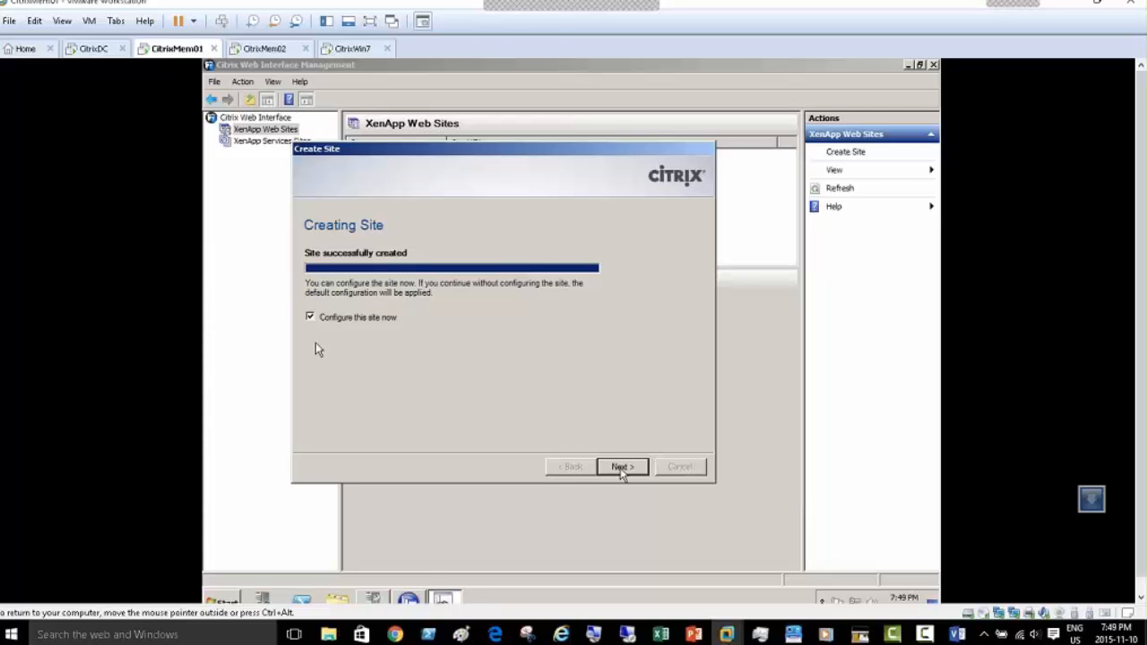
left_click(620, 467)
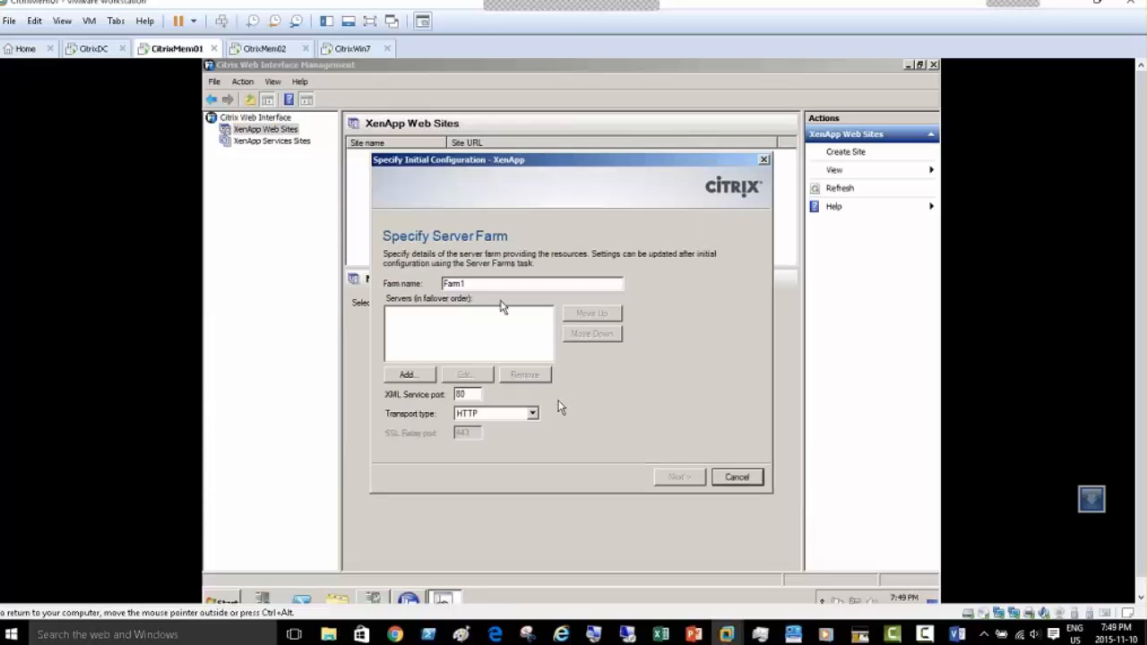
left_click_drag(490, 159, 458, 115)
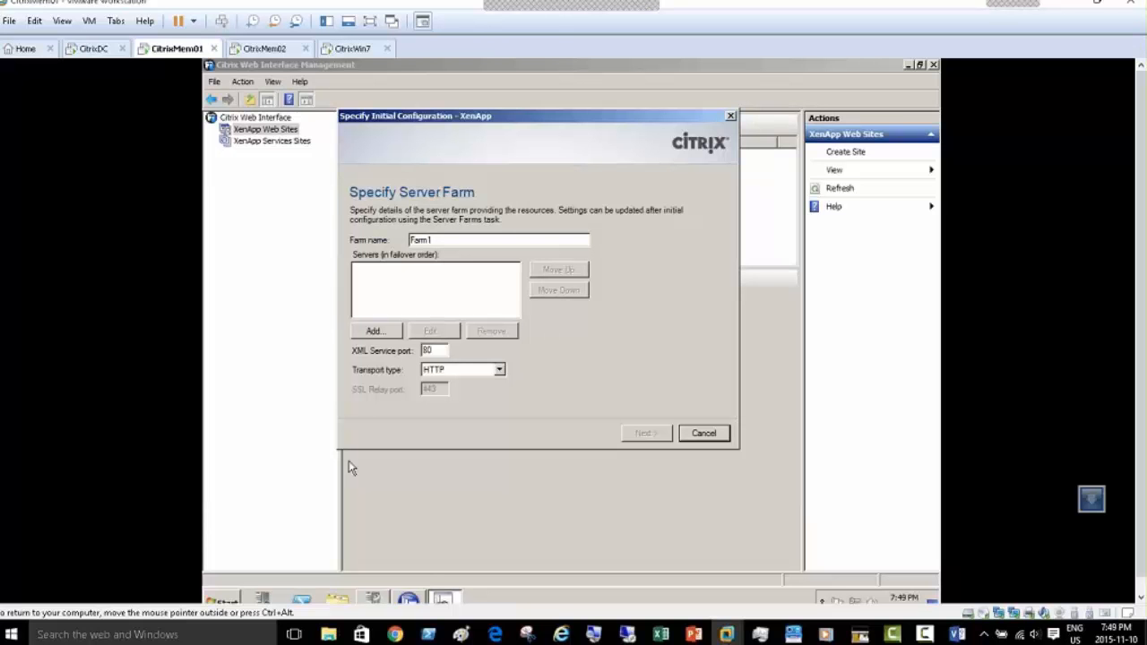
left_click(409, 599)
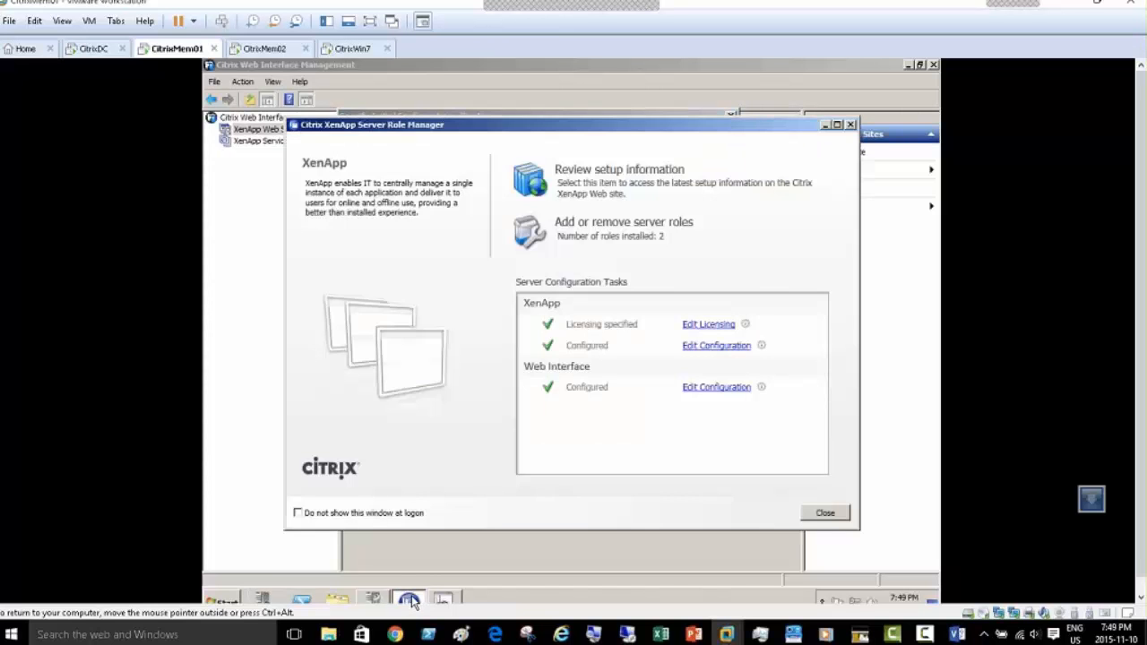
left_click(443, 600)
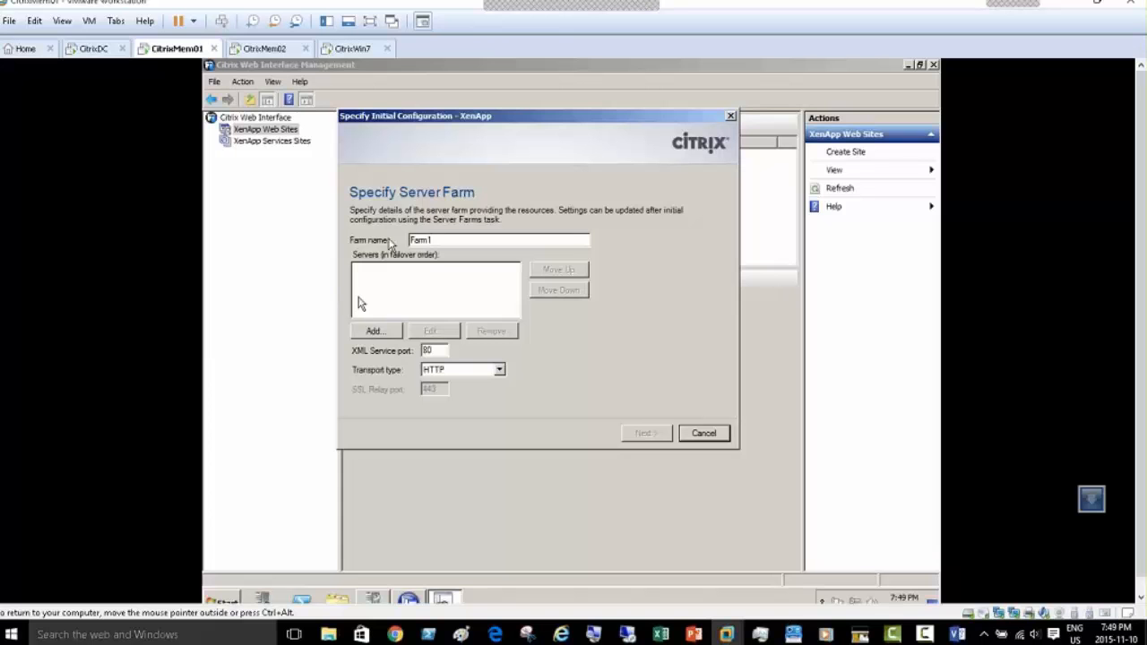
Step: Show the CitrixMem01 virtual machine full screen, then check the XenApp farm's name and contents in Citrix AppCenter and minimize it
left_click(369, 20)
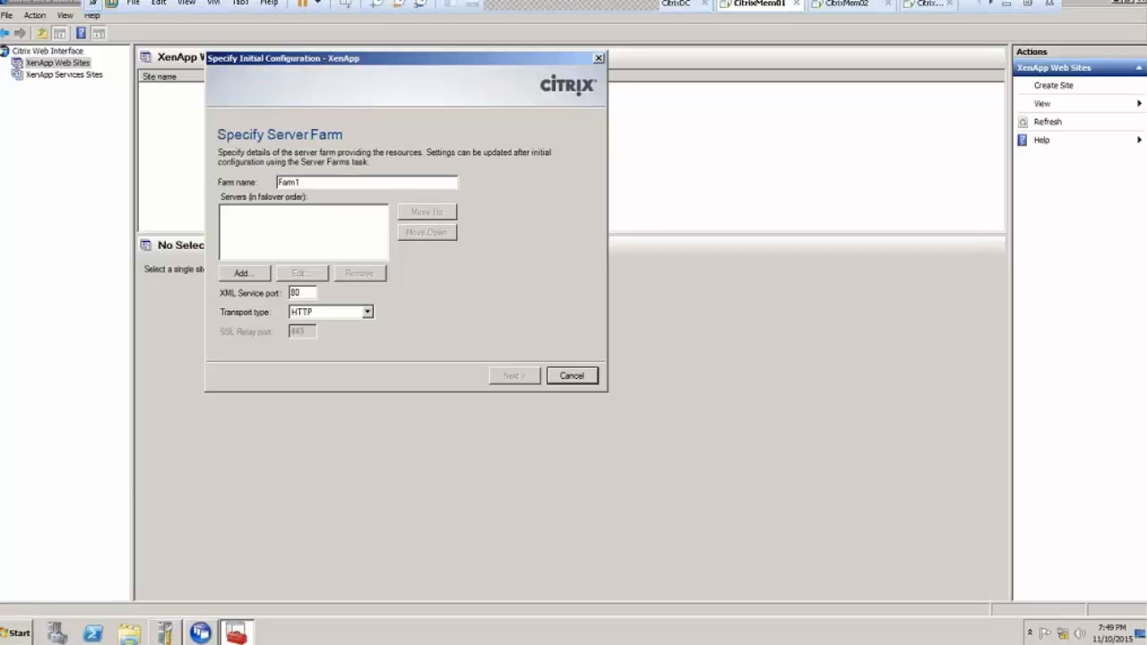
left_click(200, 633)
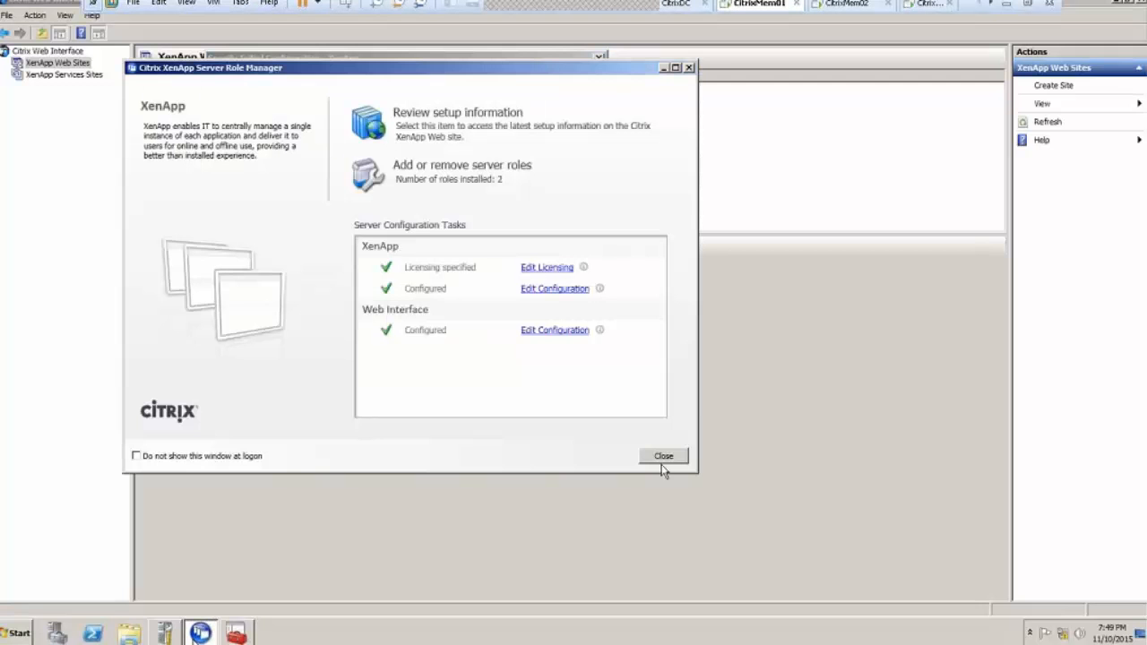
left_click(18, 633)
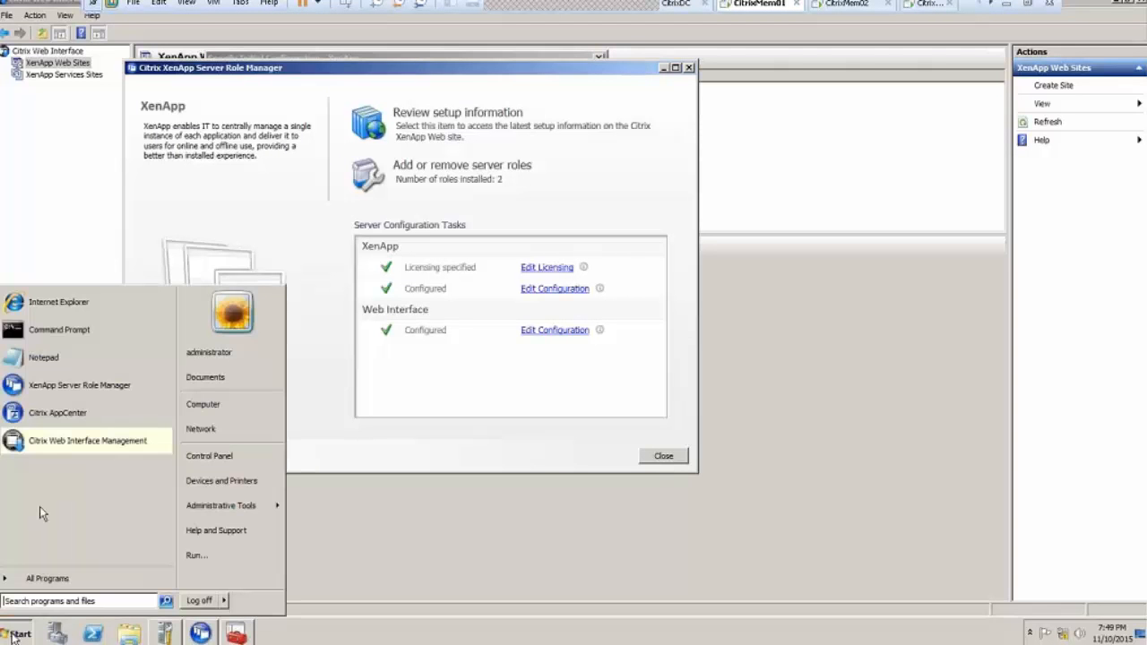
left_click(76, 416)
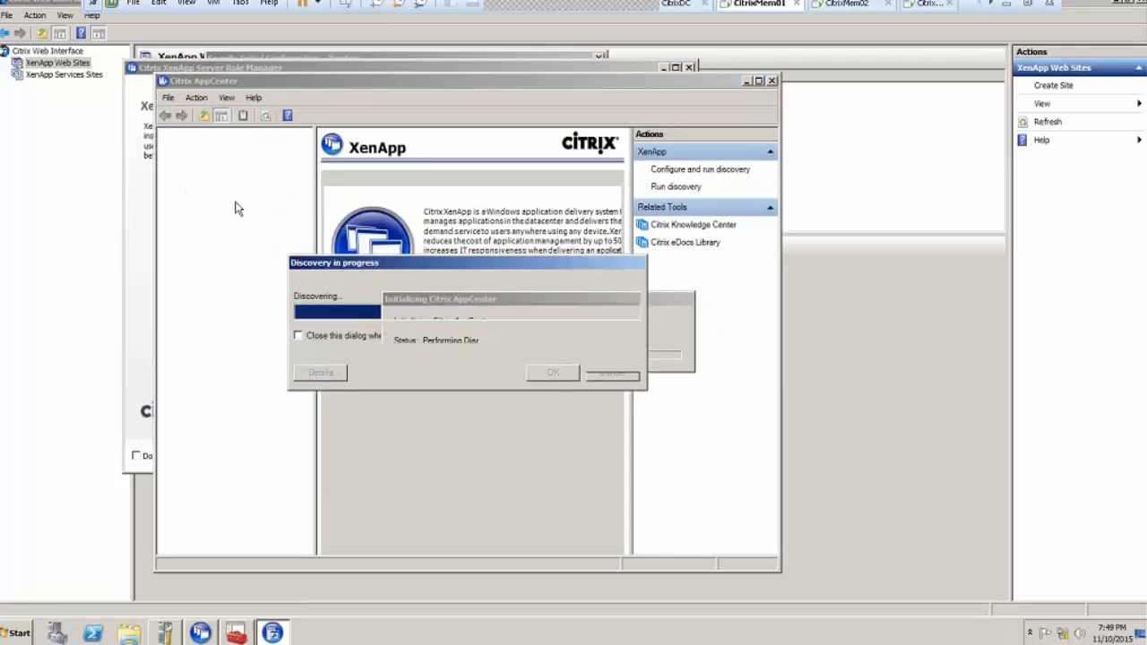
key("Return")
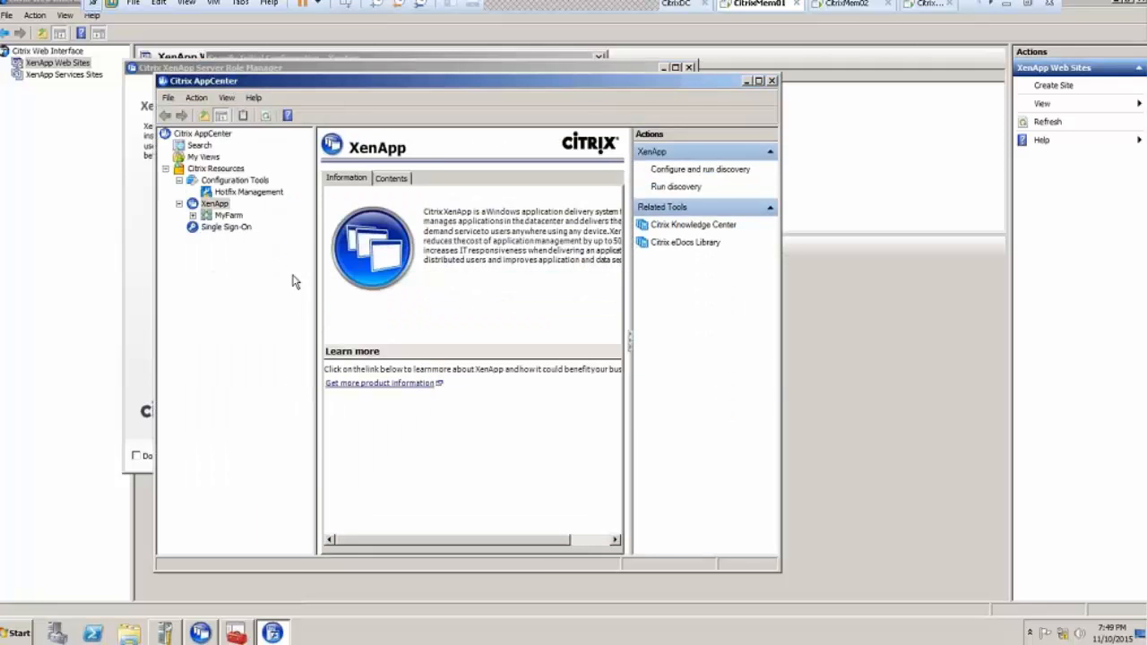
left_click(193, 215)
left_click(235, 217)
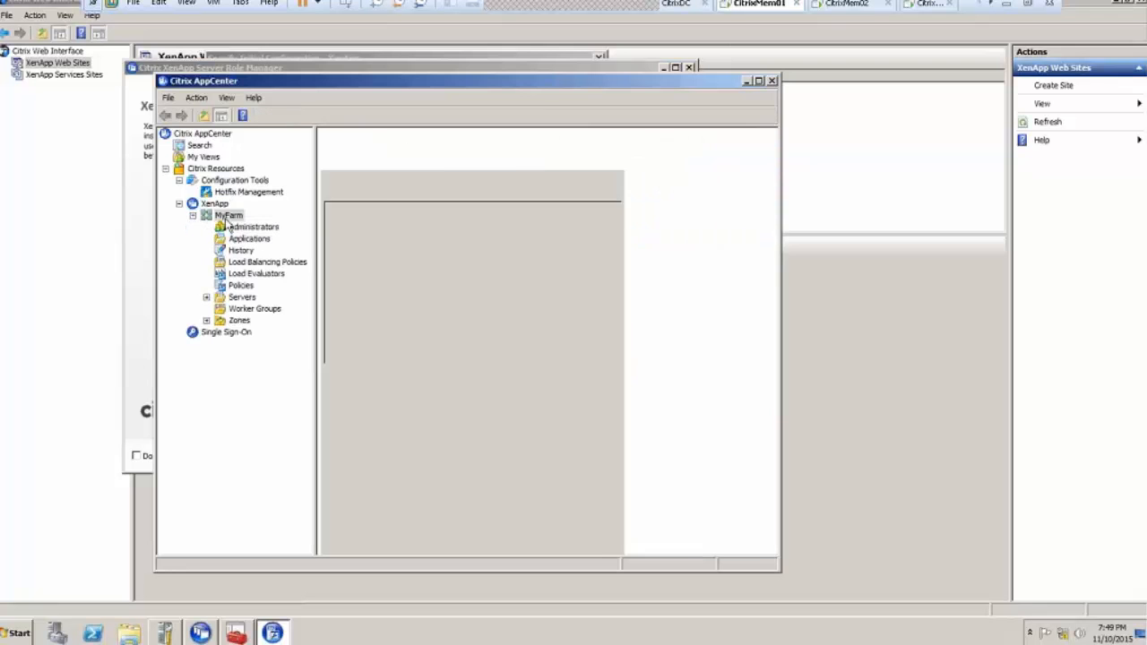
left_click(746, 81)
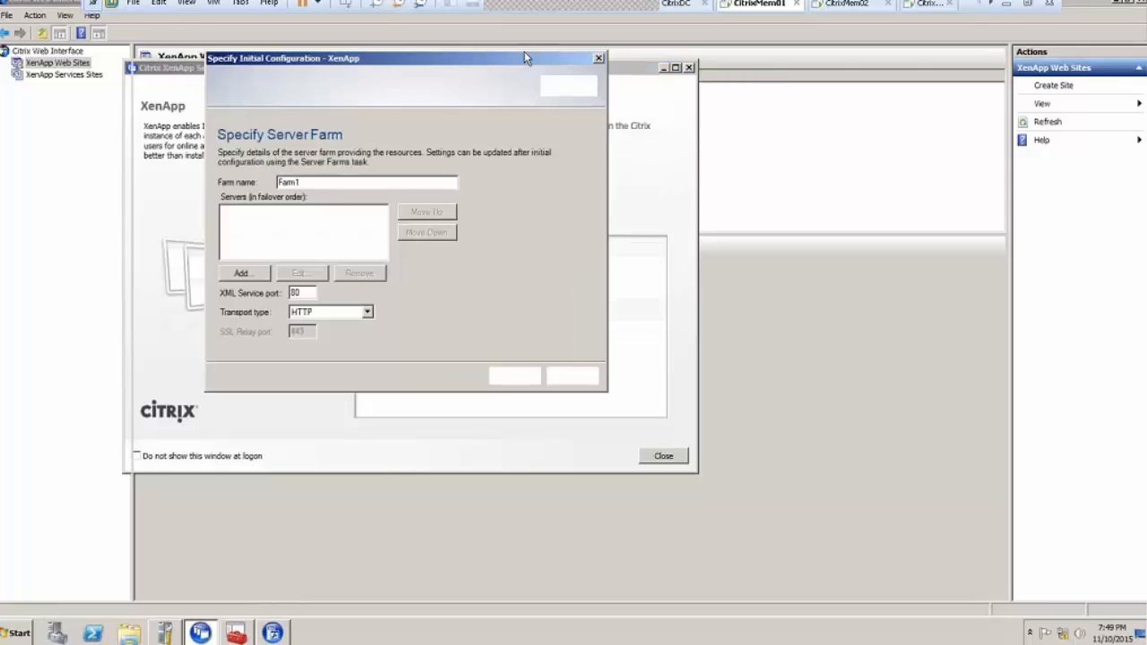
Step: Set the server farm name to MyFarm in the XenApp site's initial configuration
left_click_drag(317, 183, 195, 179)
type("My")
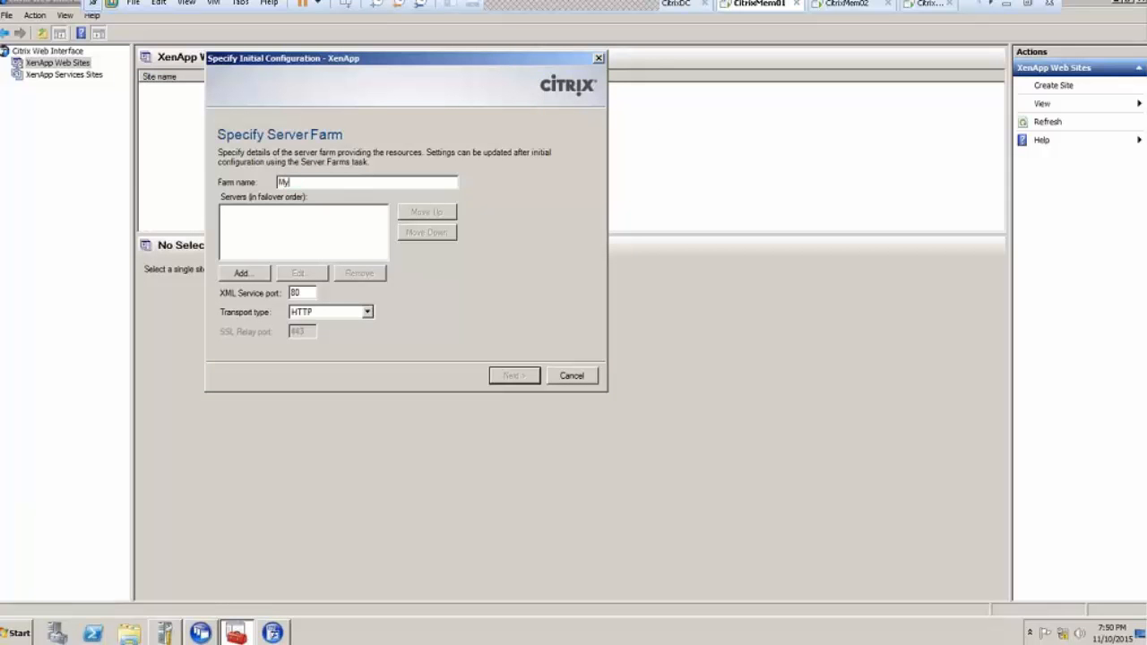
type("Farm")
Step: Add the servers citrixmem01 and citrixmem02, in that failover order, to the farm
left_click(242, 274)
type("c")
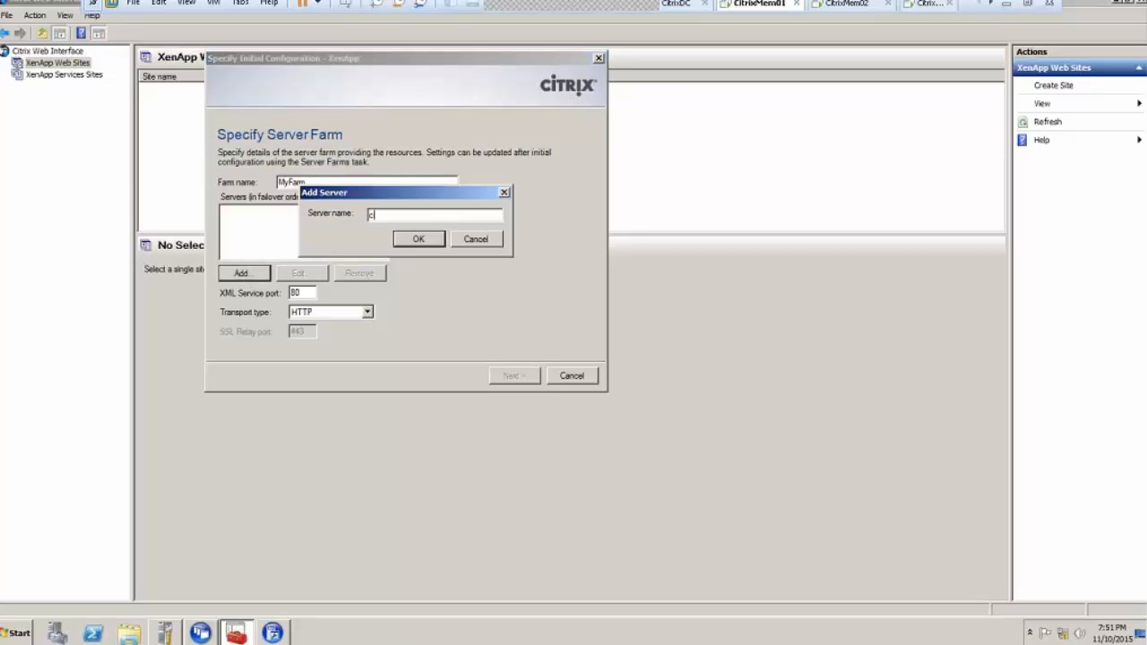
type("itrixmem01")
key("Return")
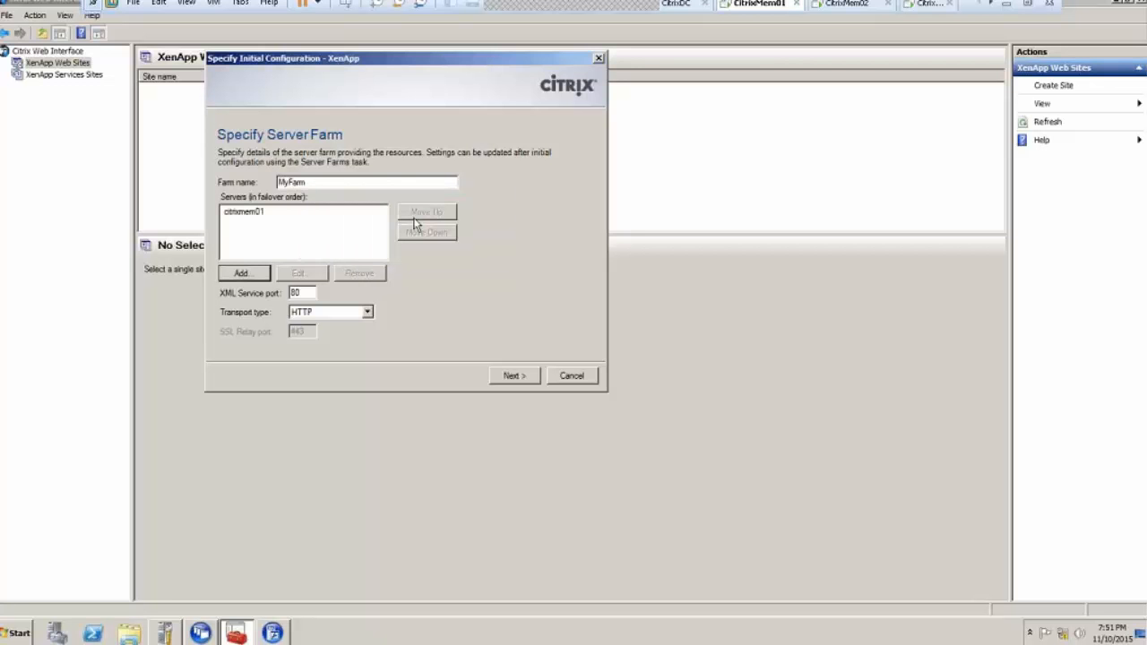
key("Return")
type("c")
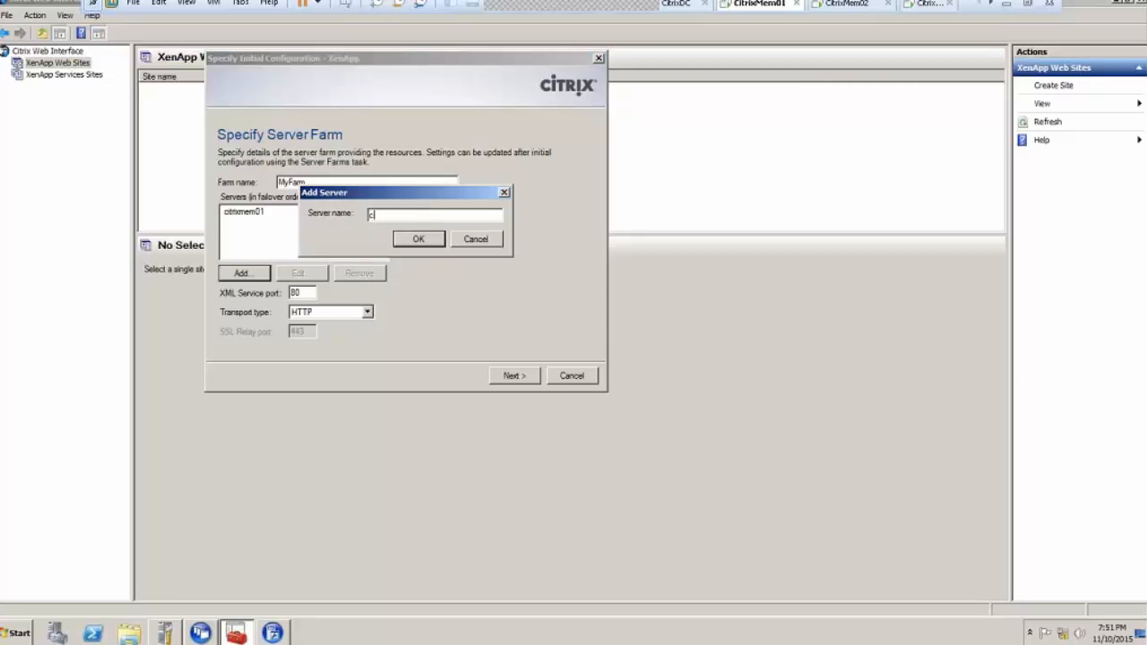
type("itrixmem02")
left_click(417, 238)
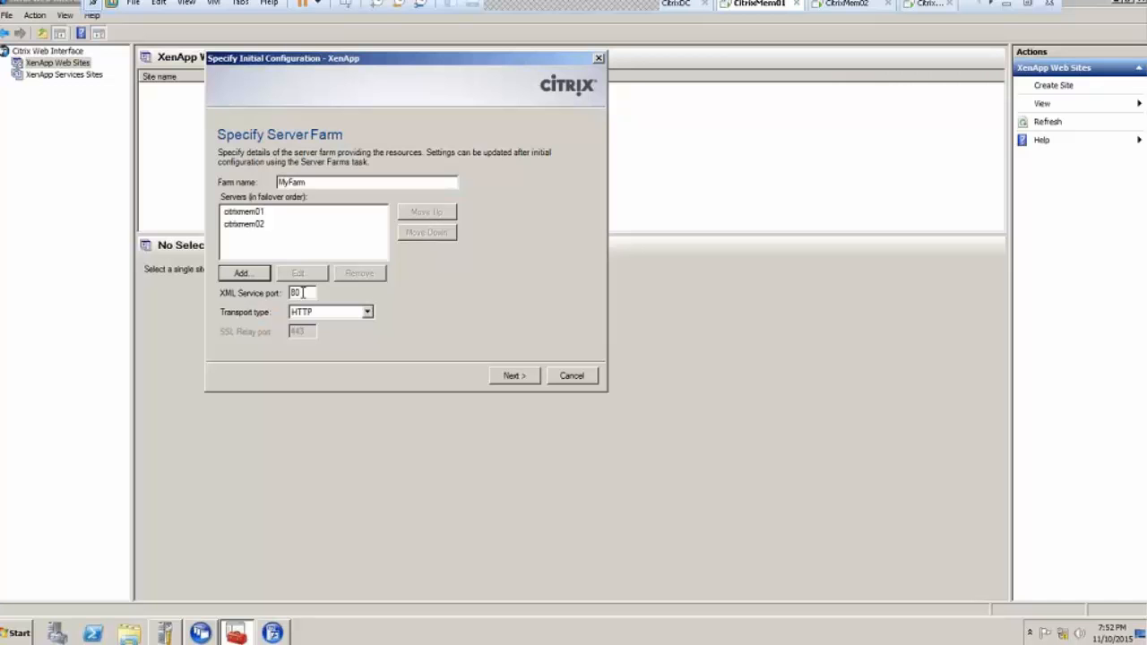
Step: Accept XML Service port 80 with HTTP transport and keep Explicit as the only authentication method
left_click(308, 293)
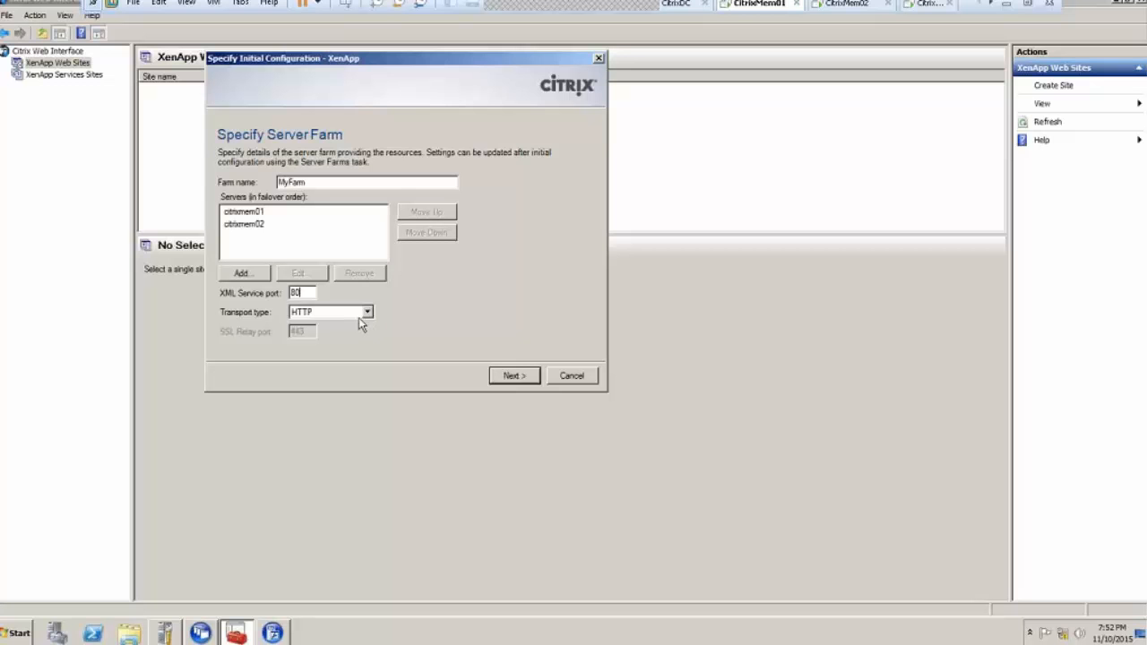
double_click(309, 294)
left_click(514, 377)
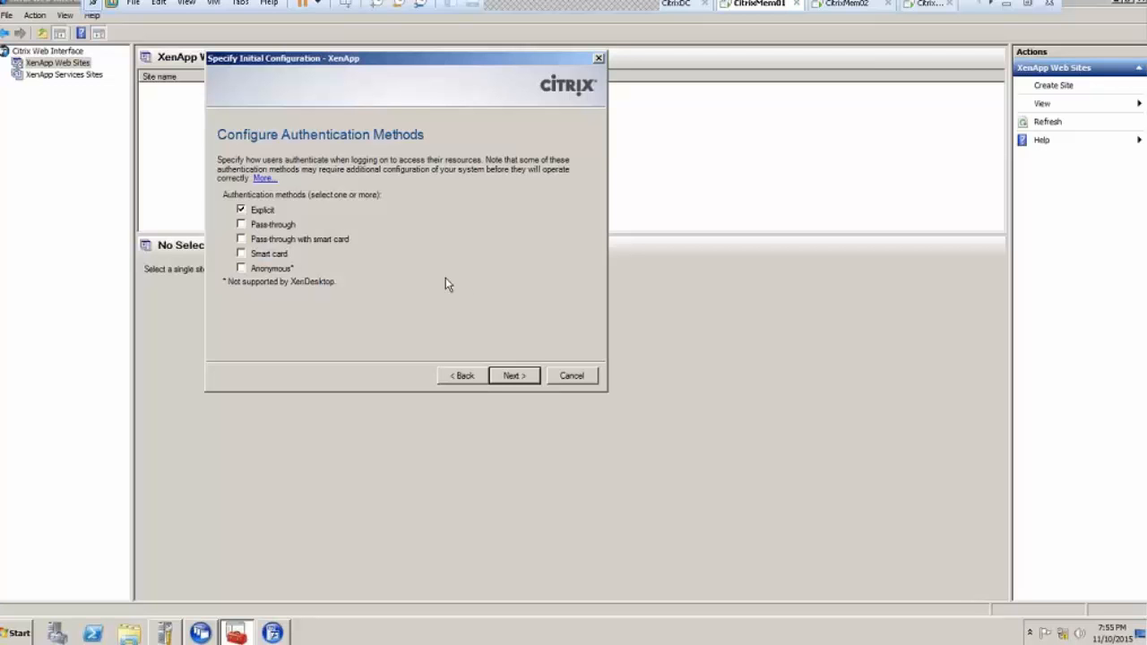
left_click(513, 377)
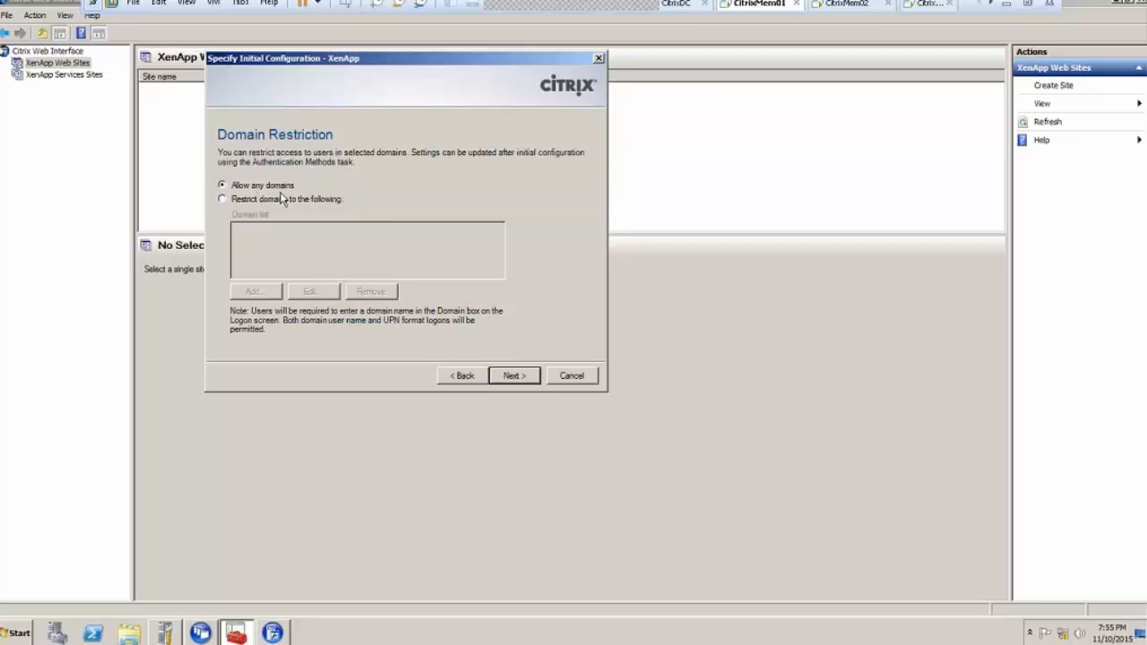
Step: Set the domain restriction to allow any domains and choose the Minimal logon screen appearance
left_click(243, 203)
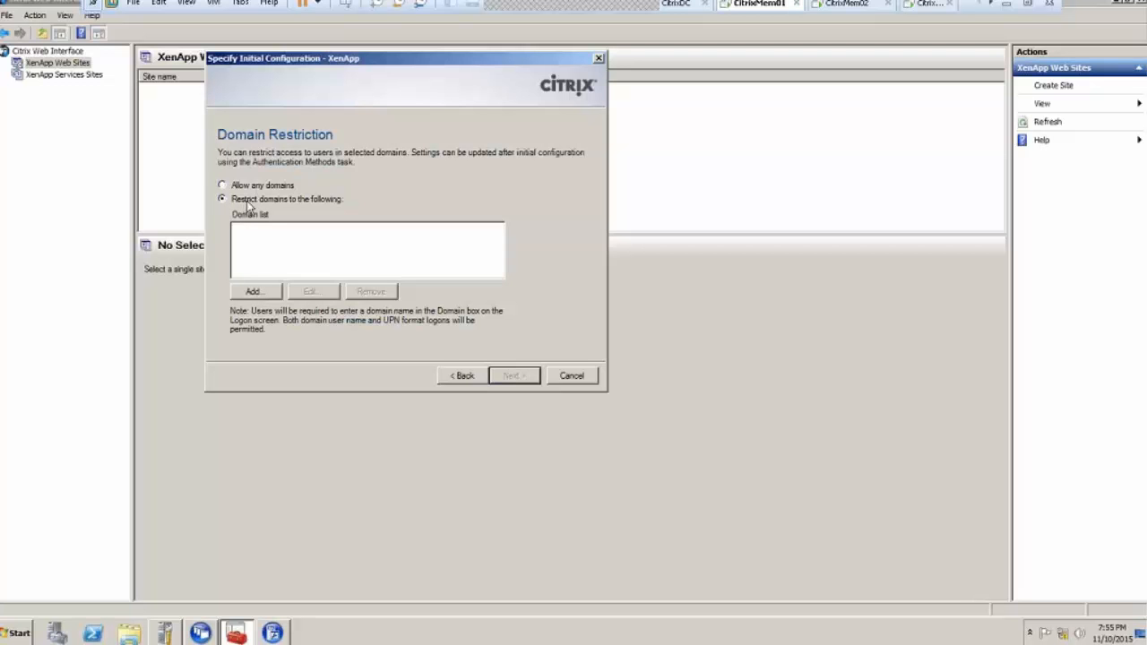
left_click(236, 186)
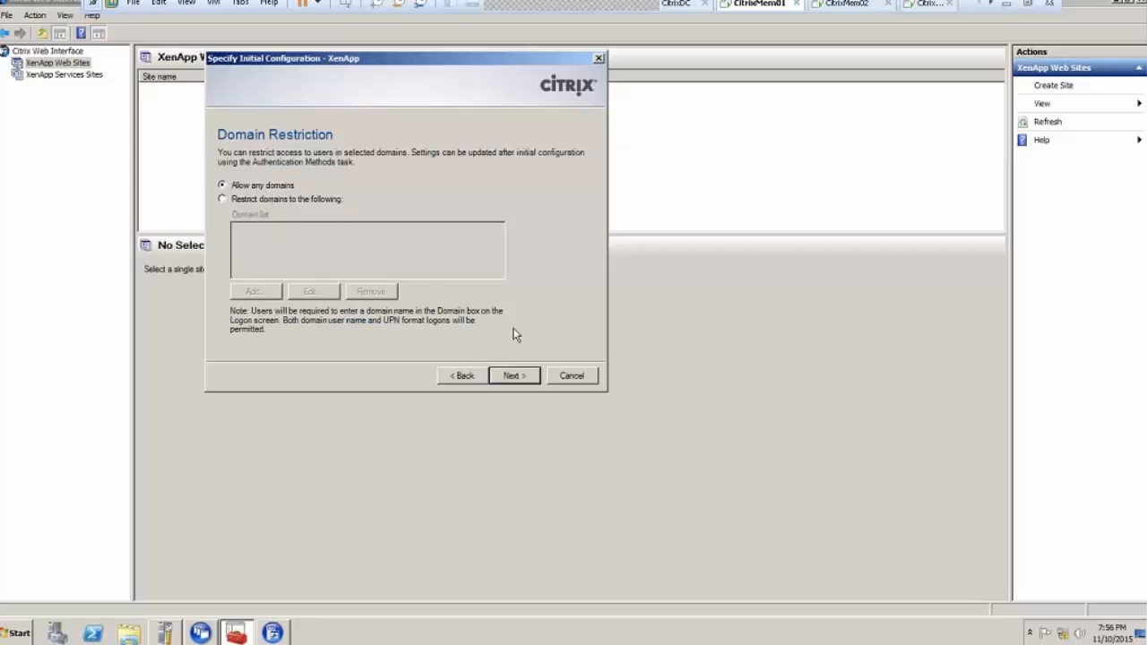
left_click(514, 377)
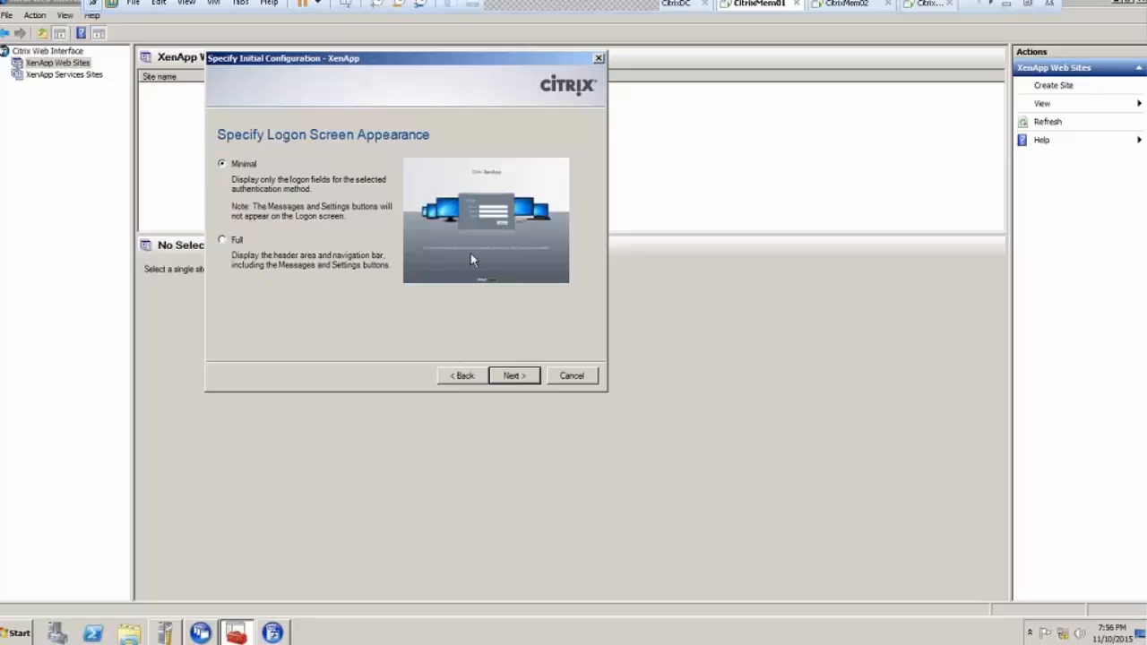
left_click(237, 244)
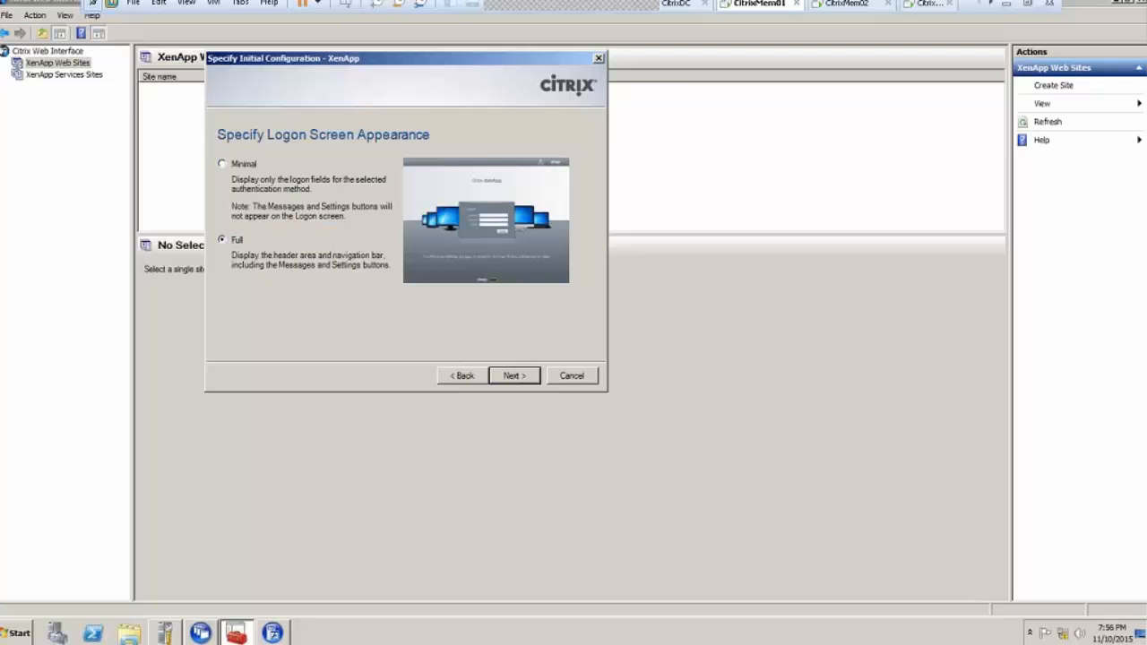
left_click(237, 170)
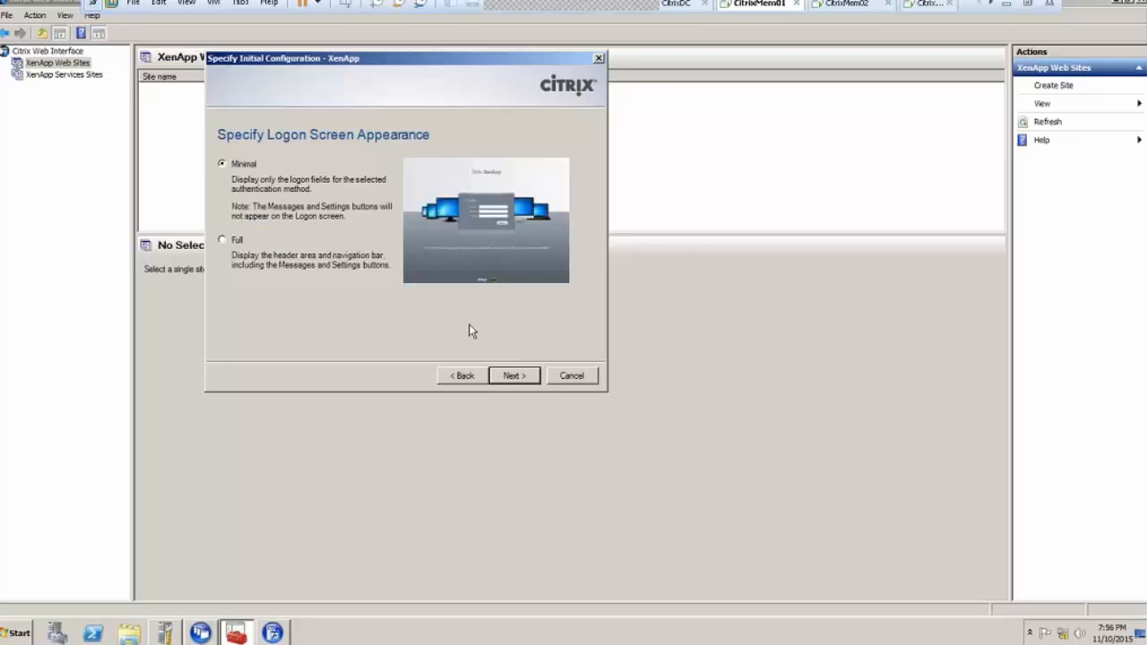
left_click(513, 376)
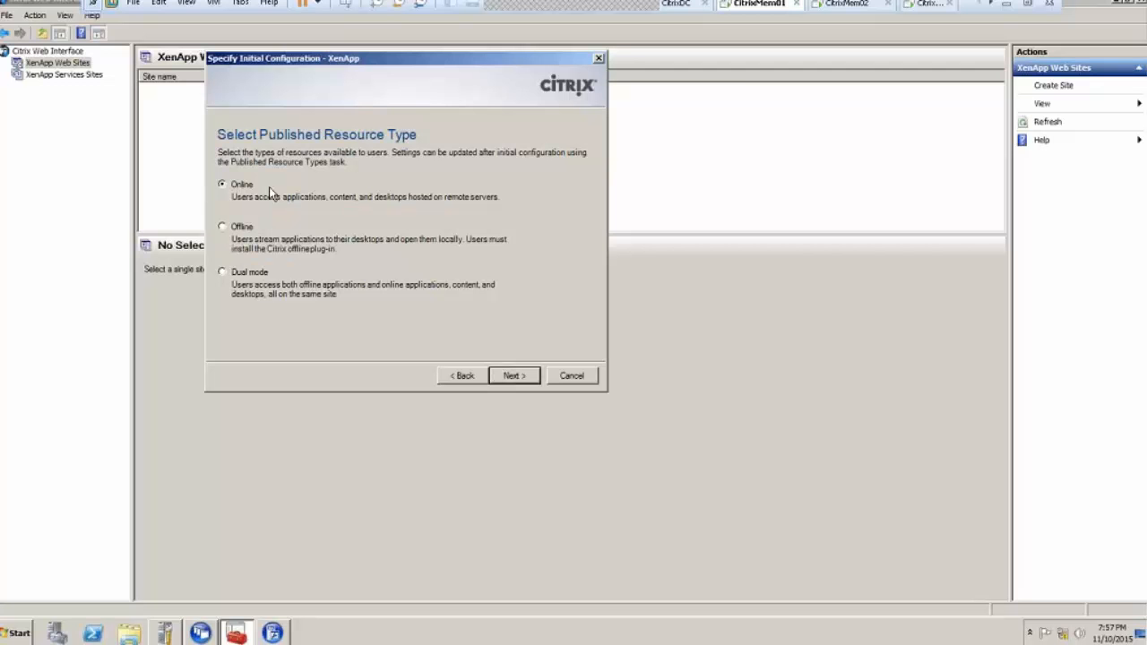
Step: Set the published resource type to Dual mode, review the settings summary, and finish the site's initial configuration
left_click(229, 275)
left_click(524, 380)
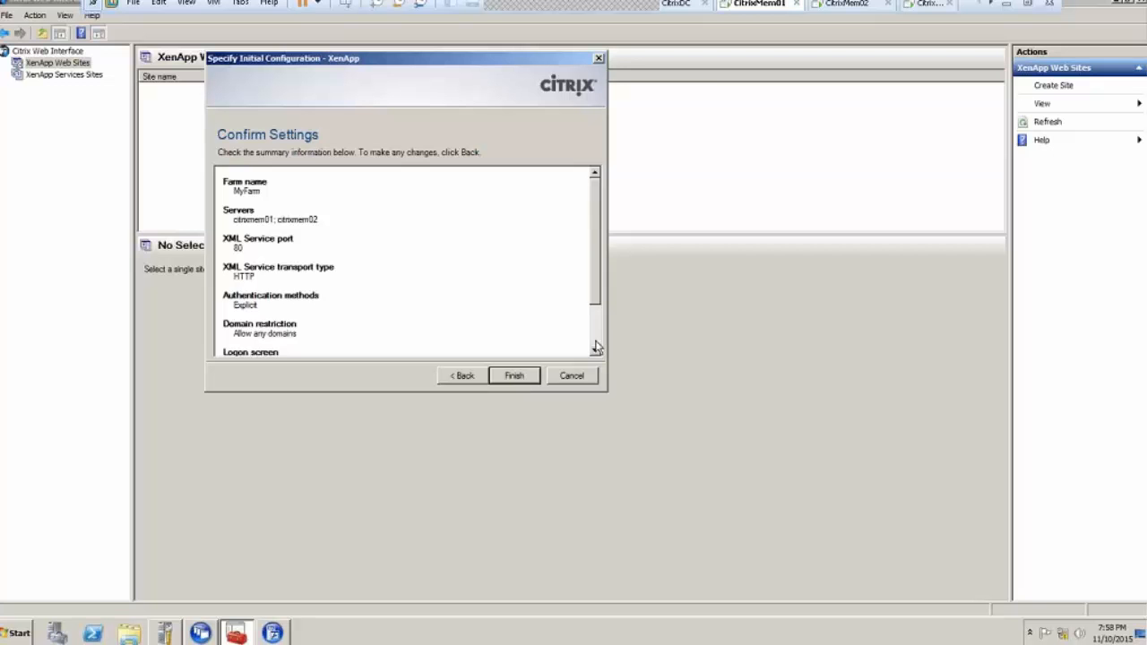
scroll(595, 348, "down", 2)
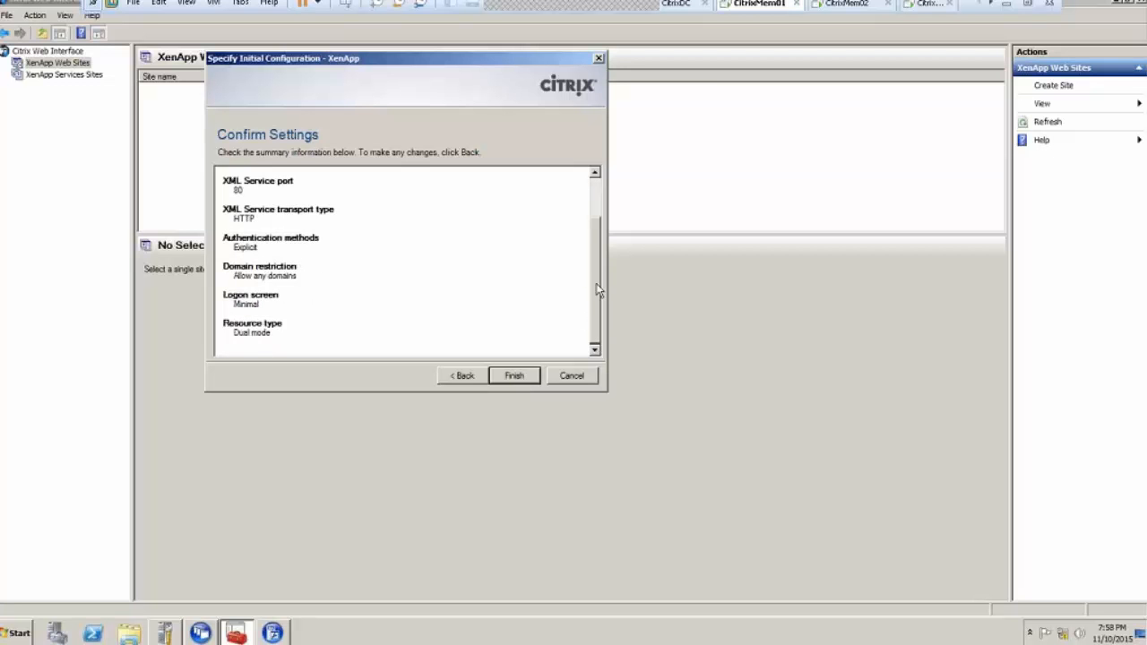
scroll(591, 282, "up", 2)
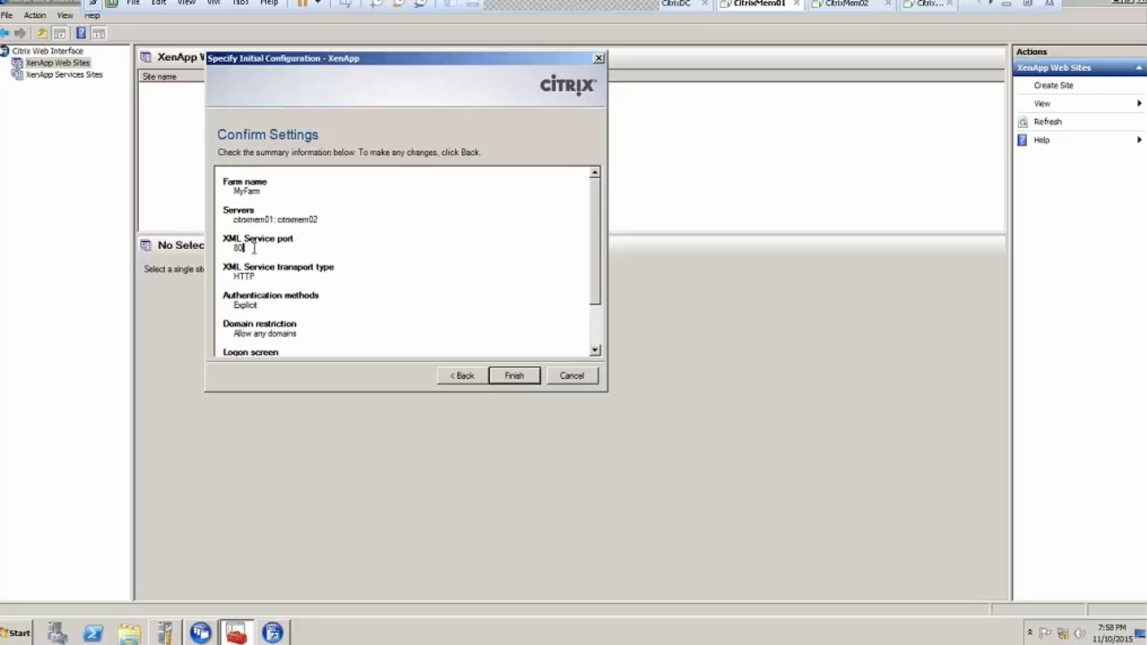
left_click(239, 246)
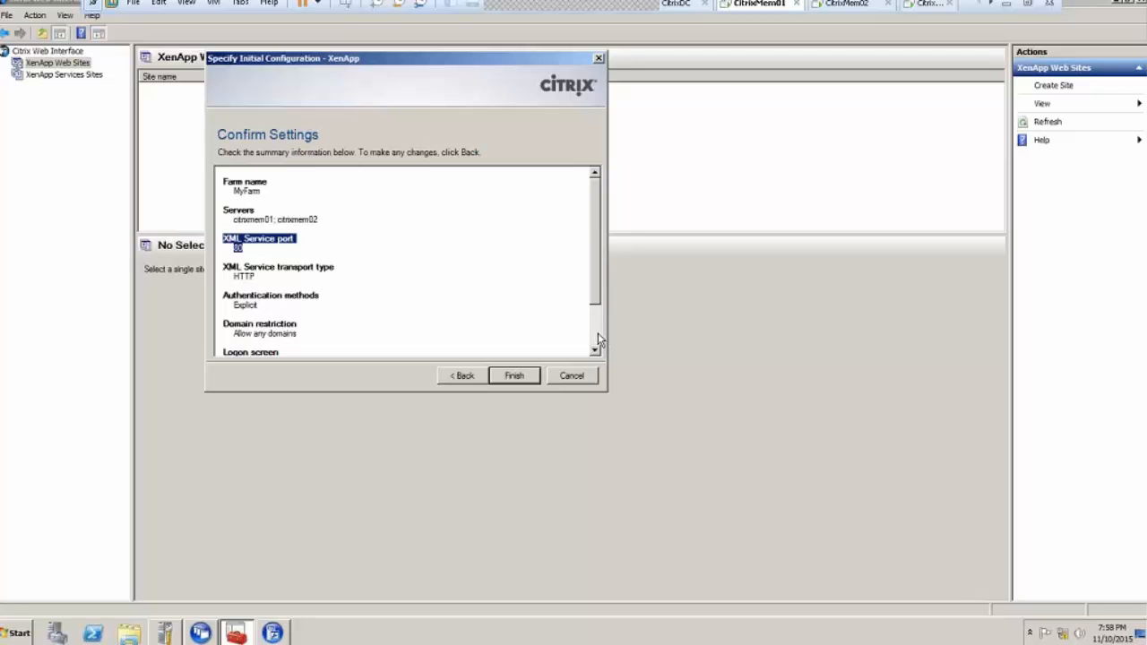
left_click(514, 377)
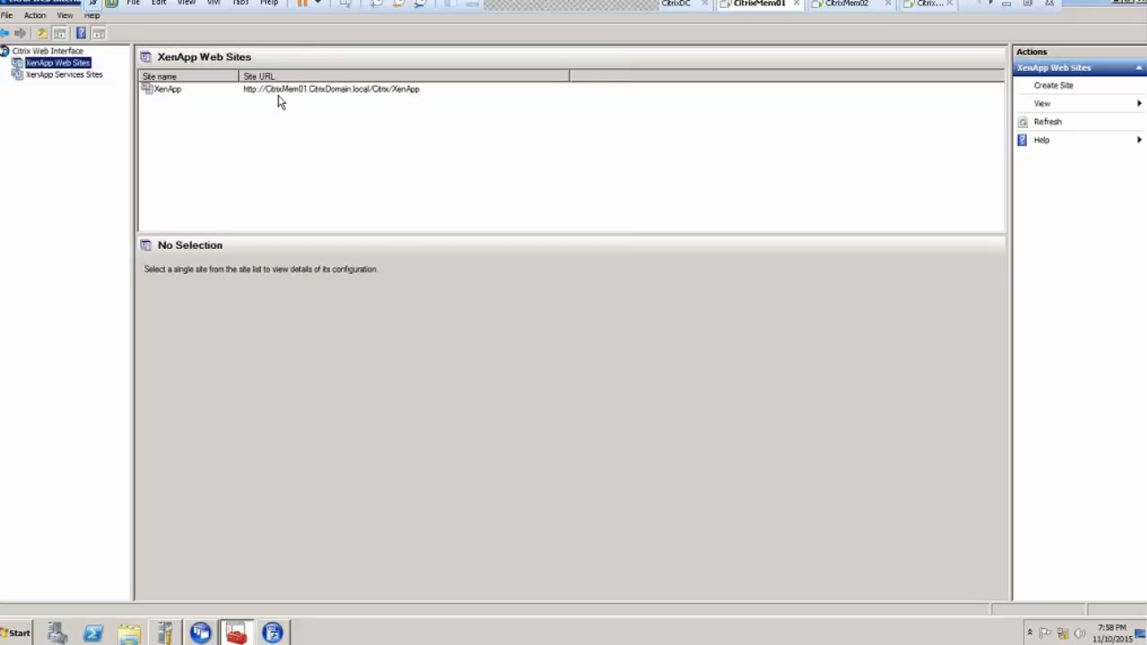
Step: Preview the new XenApp web site in Internet Explorer, accepting it as the default browser
left_click(289, 100)
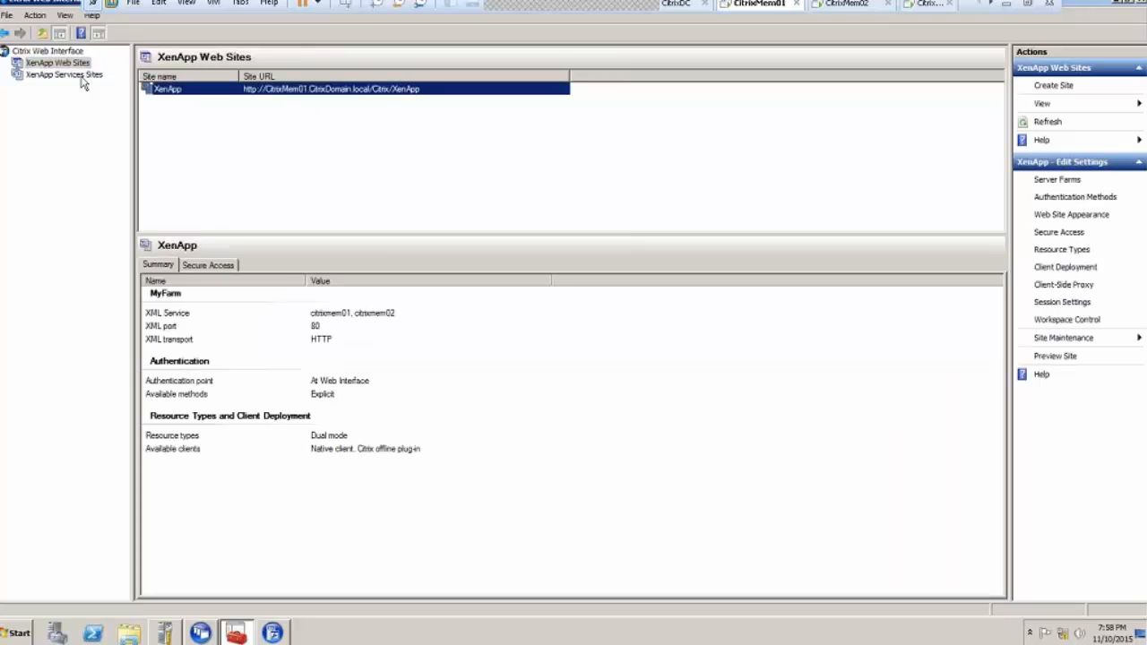
right_click(366, 97)
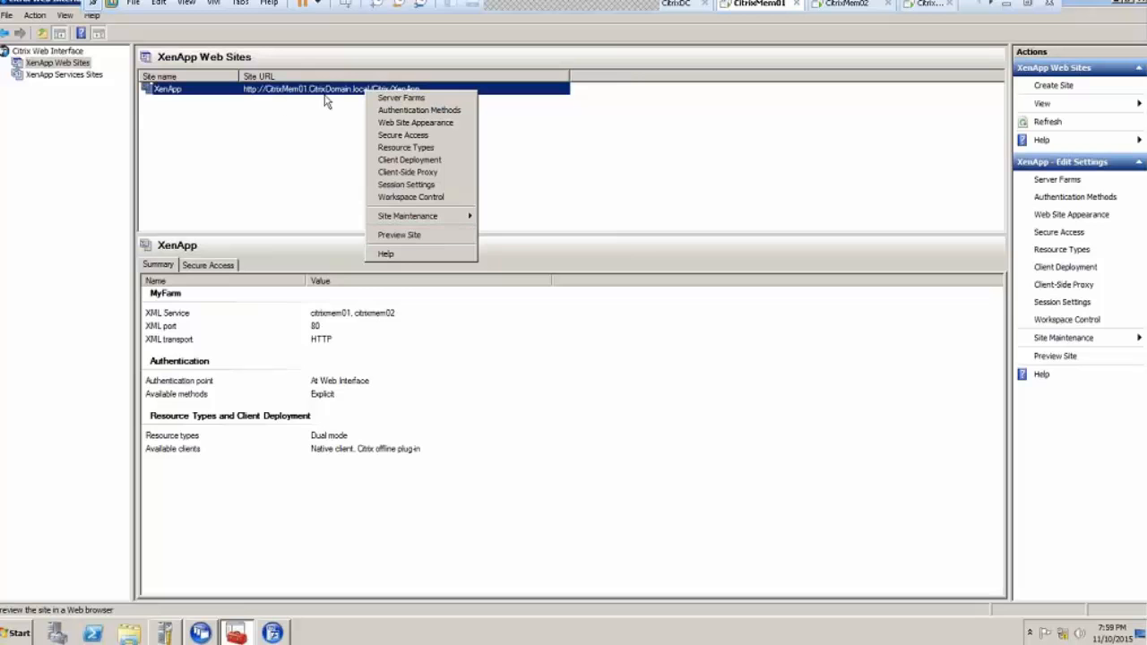
left_click(399, 235)
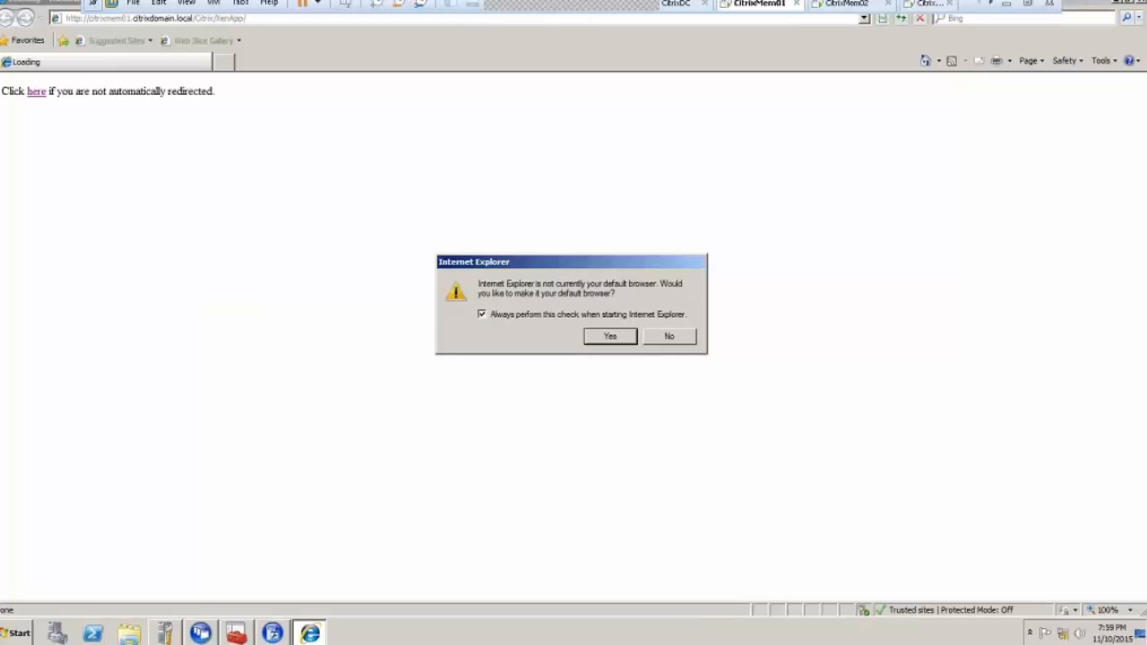
left_click(609, 337)
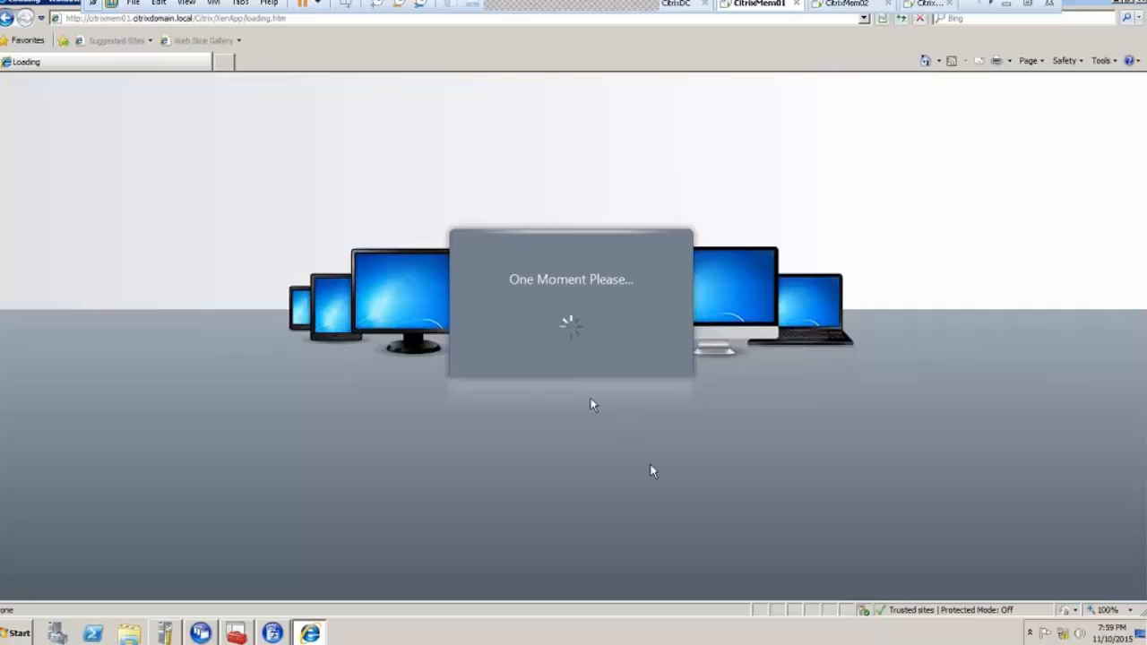
Step: Check the Trusted sites list in Internet Explorer's security options, then return to Citrix Web Interface Management
left_click(1108, 63)
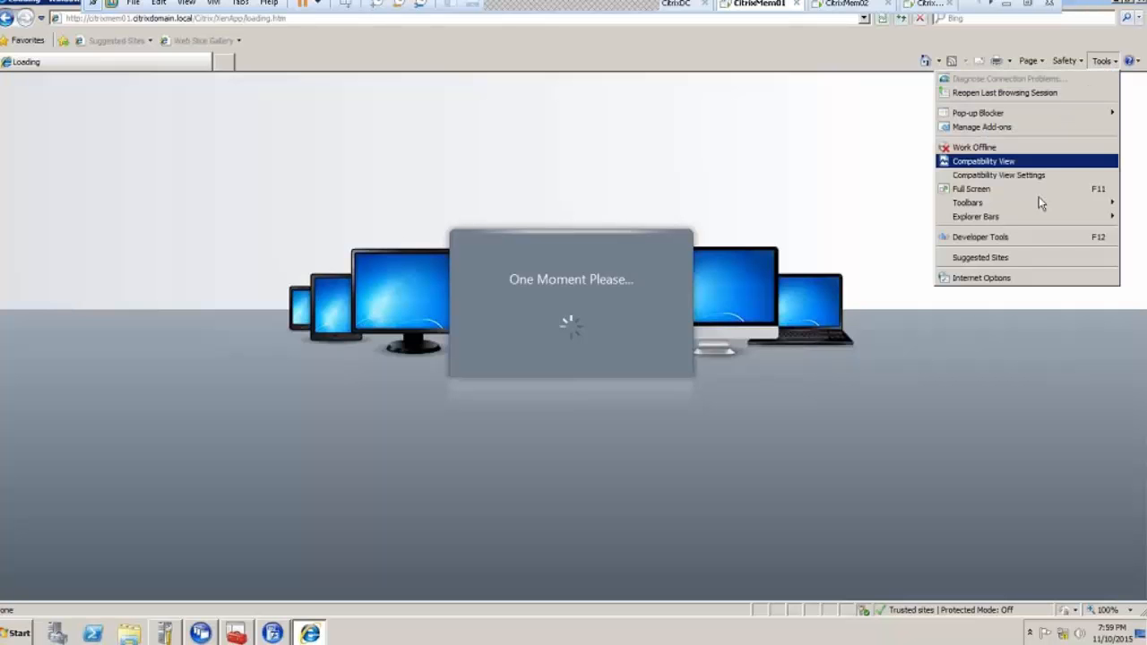
left_click(1012, 279)
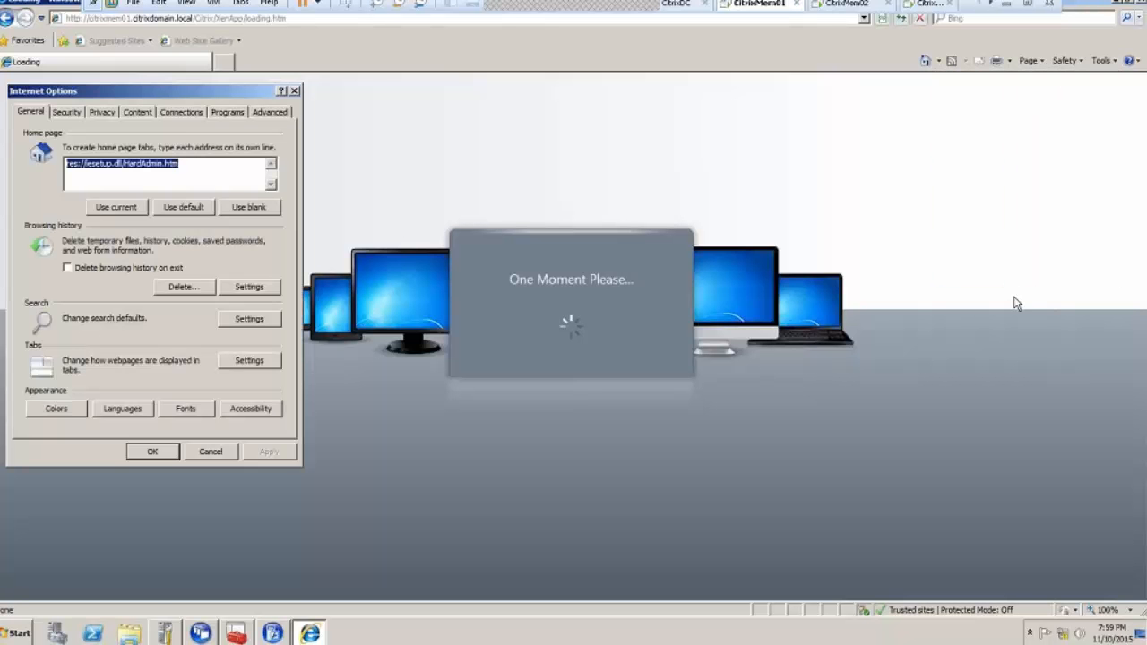
left_click(66, 113)
left_click(240, 213)
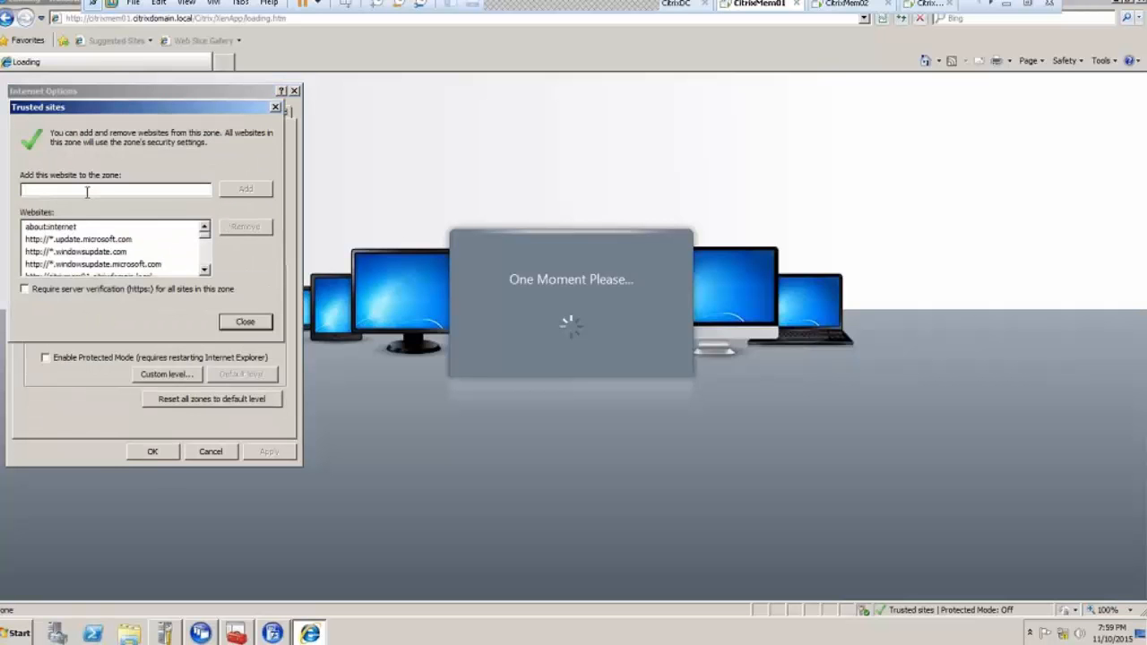
left_click(245, 321)
left_click(193, 452)
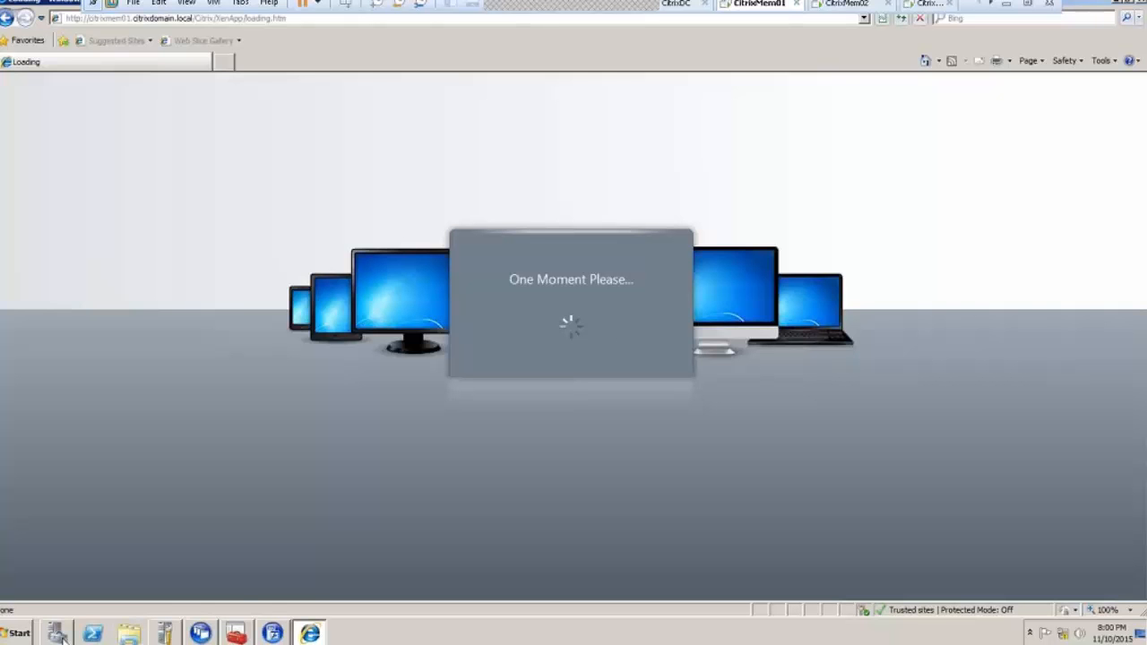
mouse_move(169, 636)
left_click(236, 635)
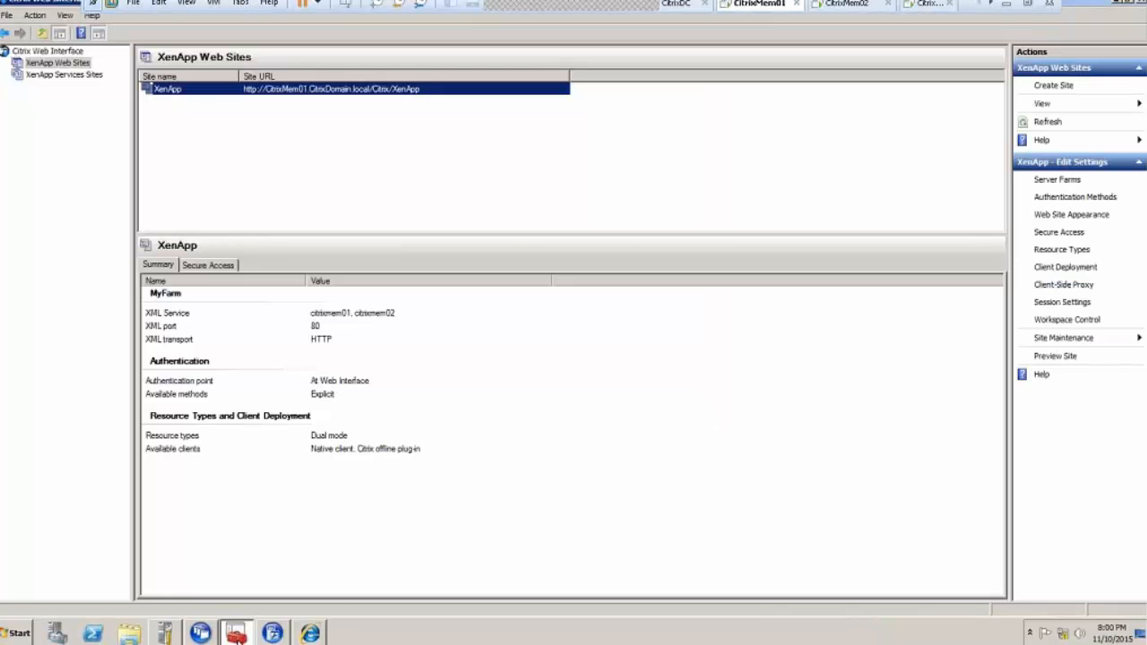
Step: Open the Services console, widen the Name column, and sort the services by startup type to examine the automatic Citrix services
mouse_move(272, 635)
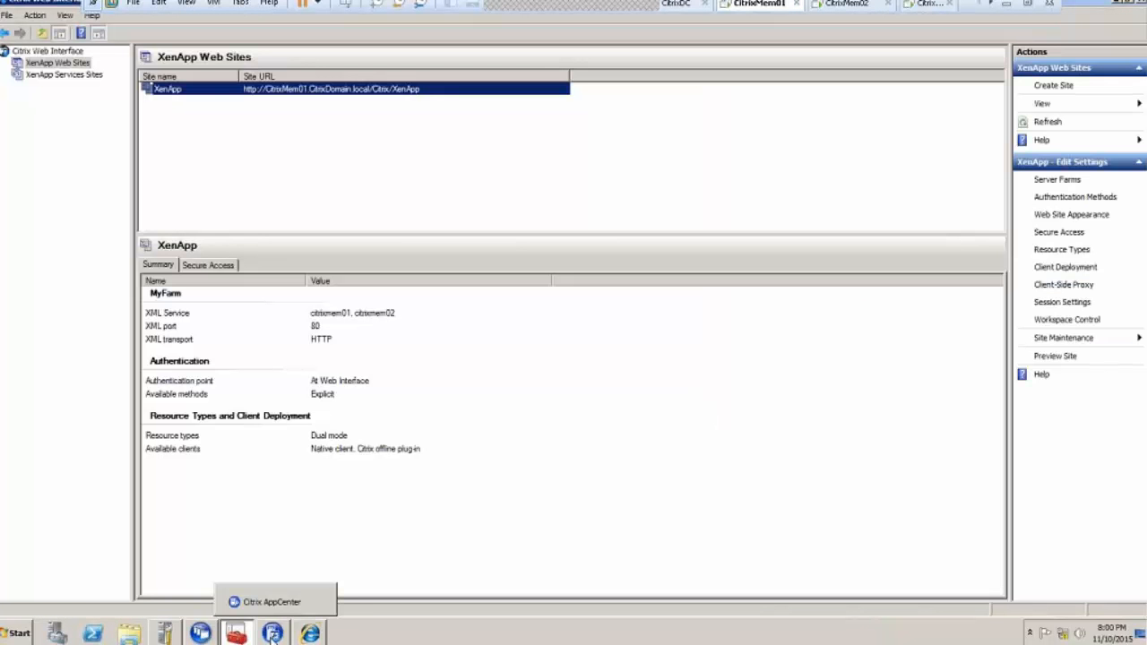
left_click(18, 633)
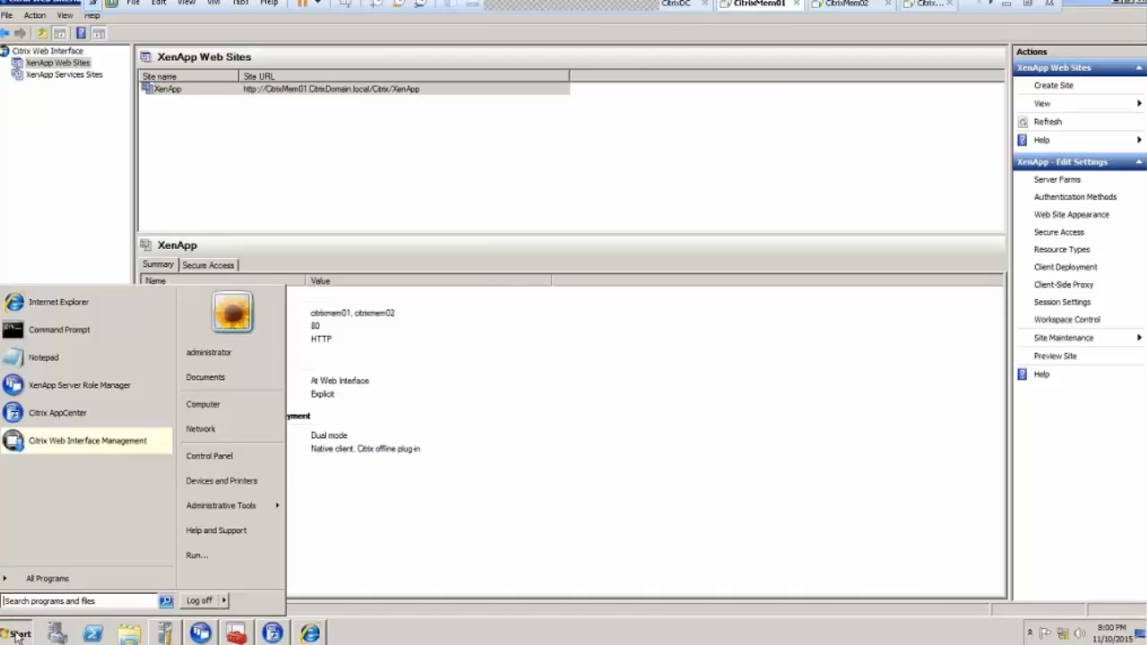
mouse_move(252, 515)
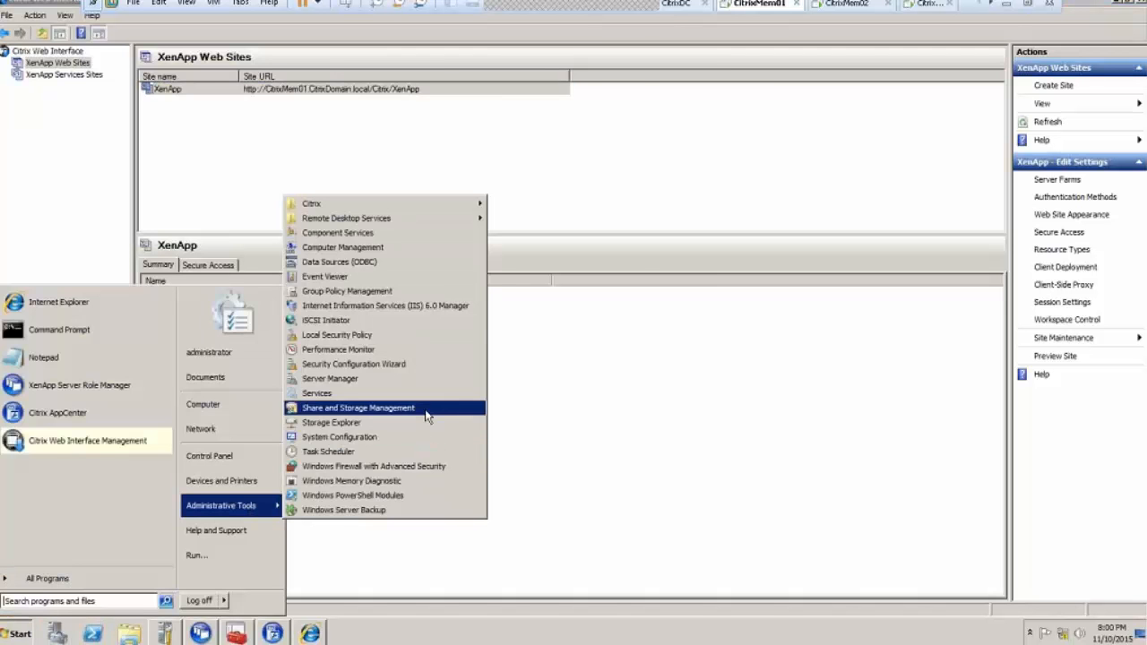
left_click(323, 393)
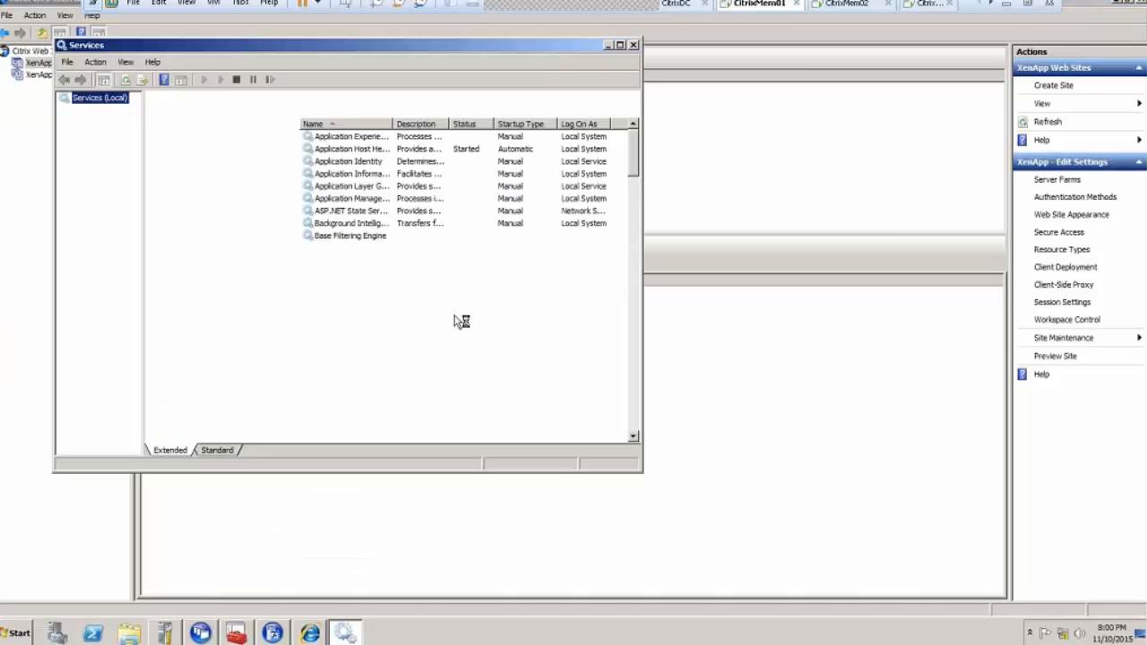
double_click(340, 42)
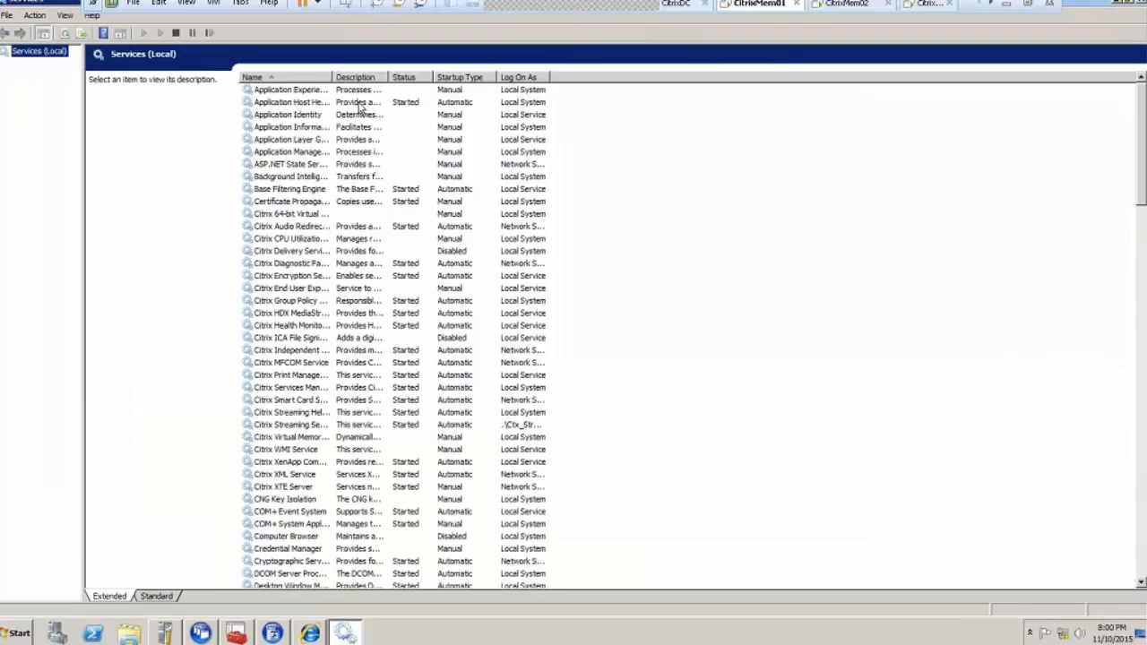
double_click(333, 78)
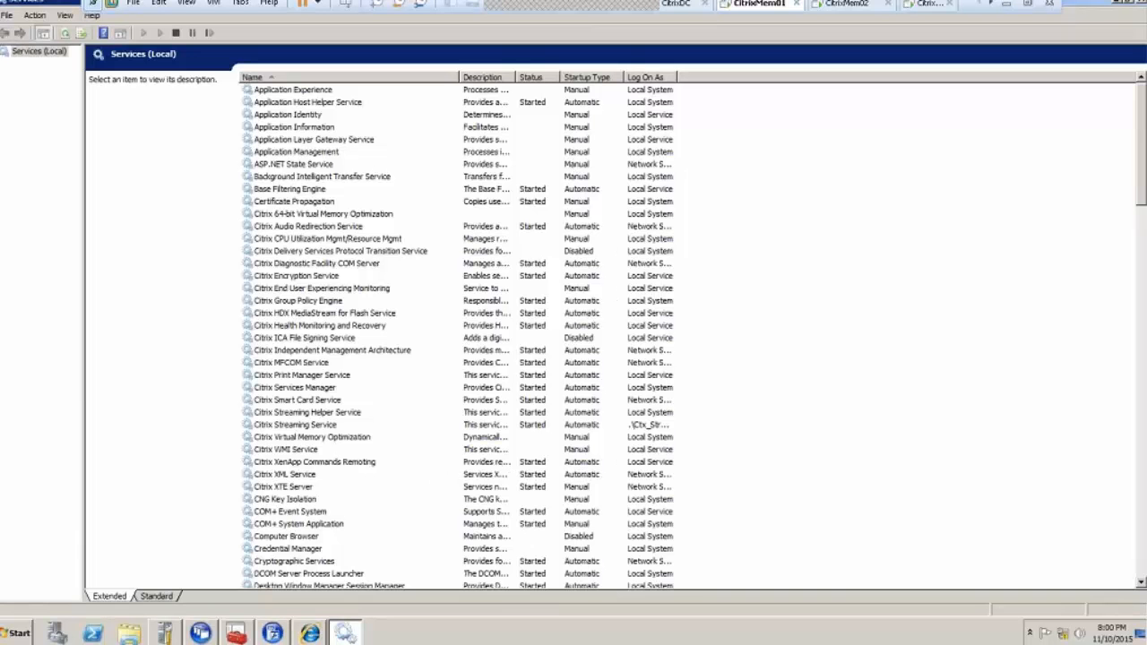
left_click(587, 78)
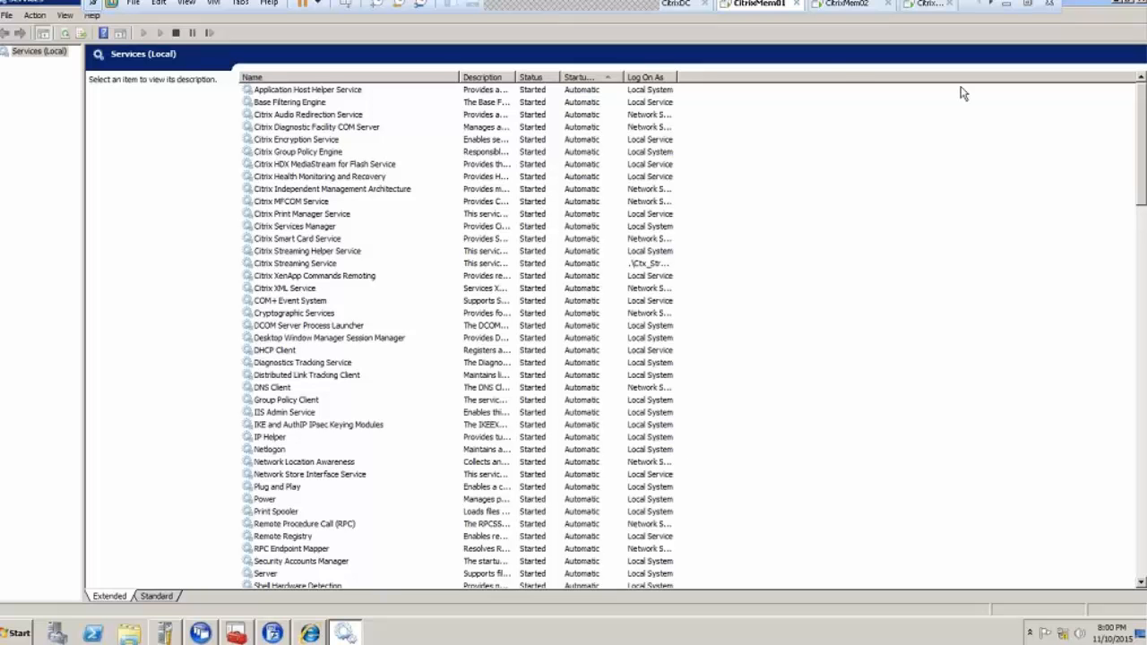
left_click(1140, 5)
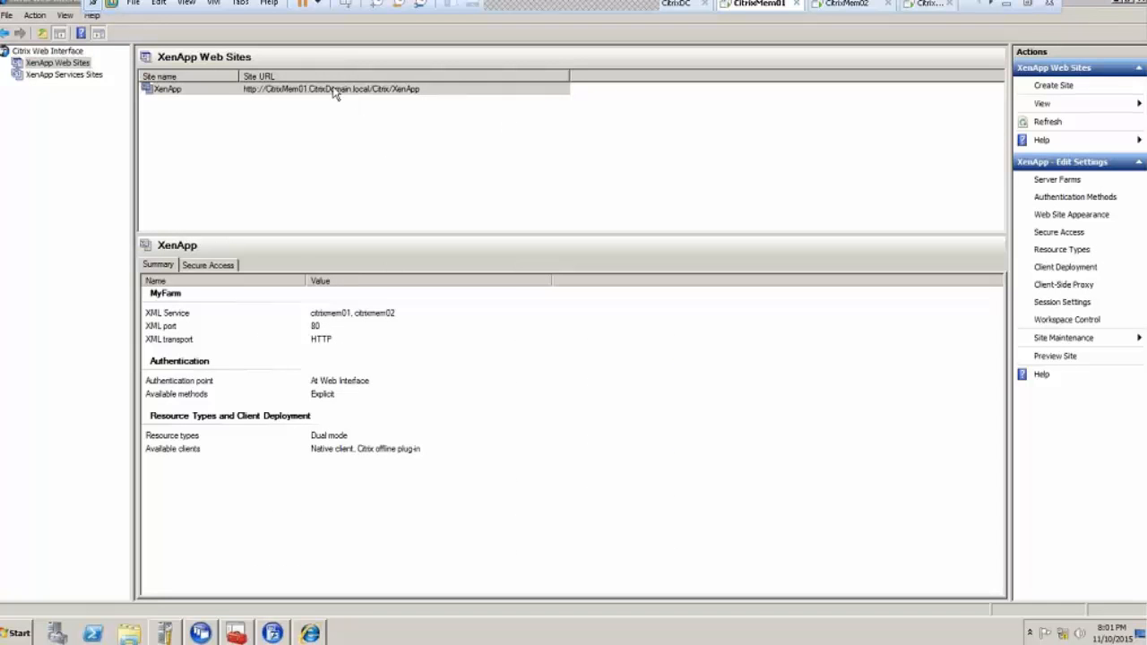
Step: Close the stalled browser page and preview the XenApp web site again from Citrix Web Interface Management
left_click(311, 633)
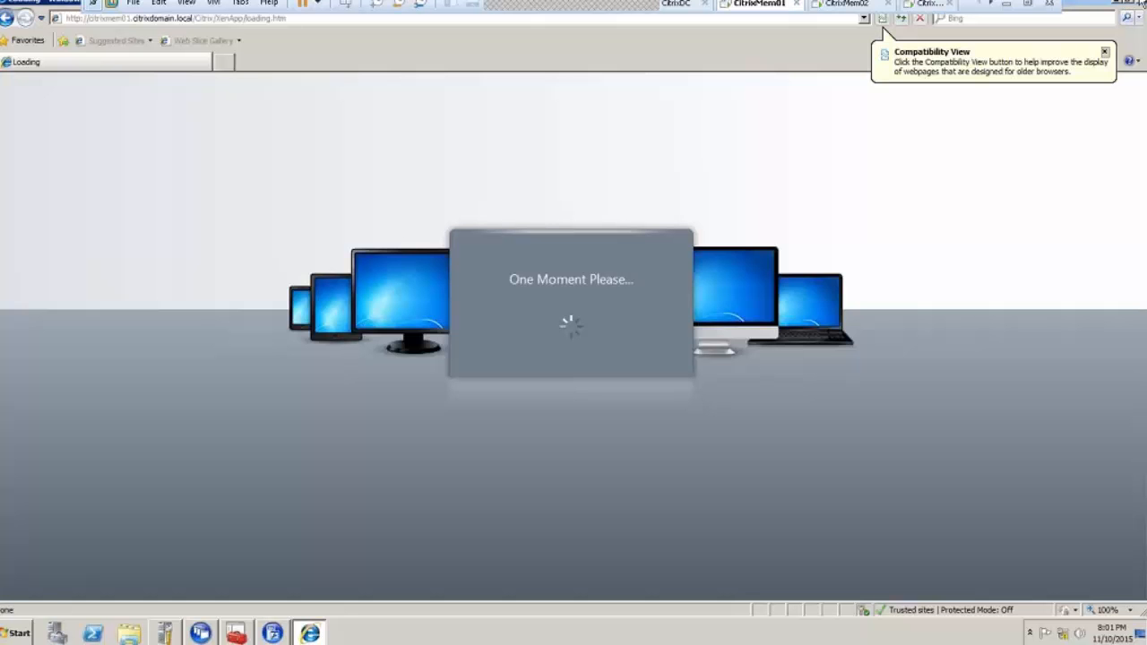
left_click(1140, 3)
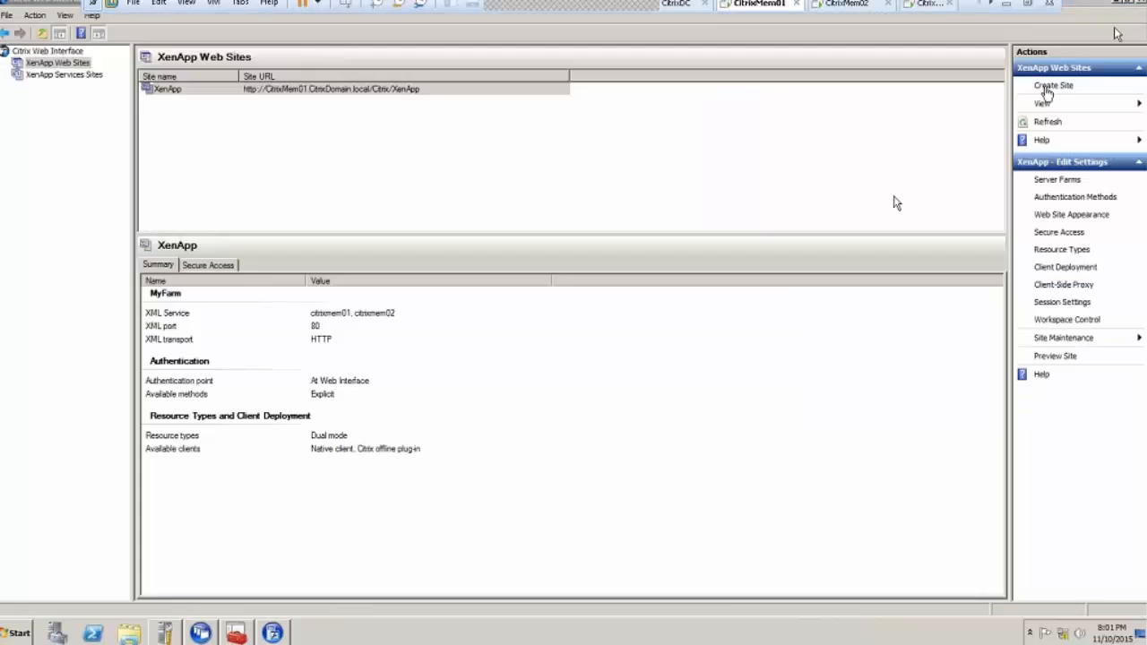
left_click(300, 95)
right_click(299, 93)
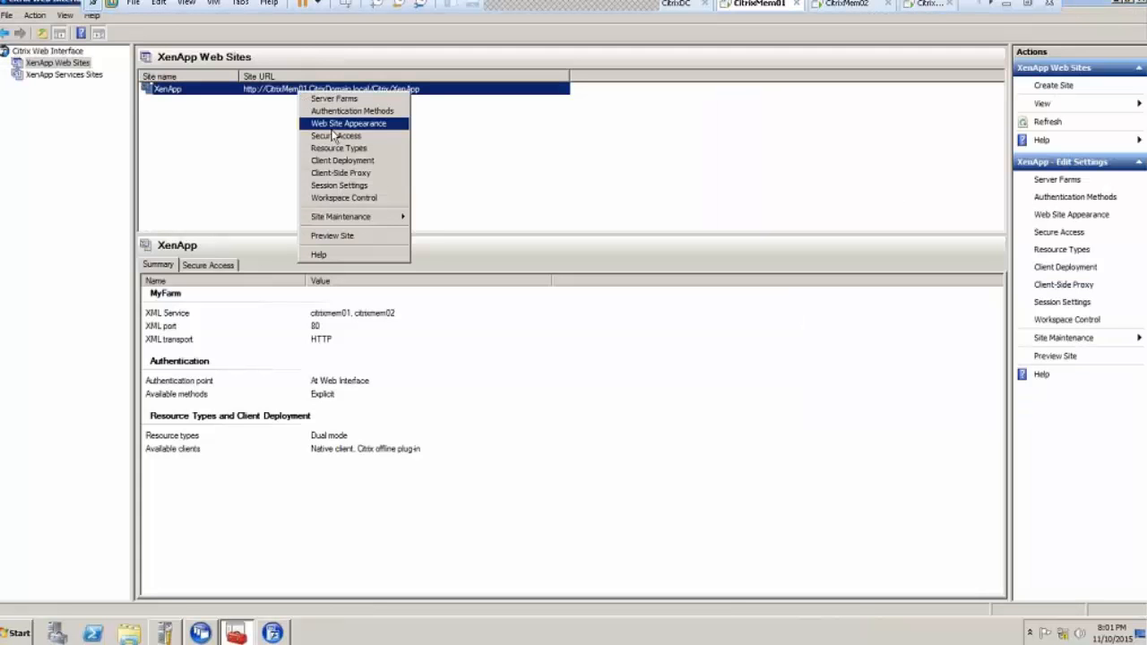
left_click(355, 237)
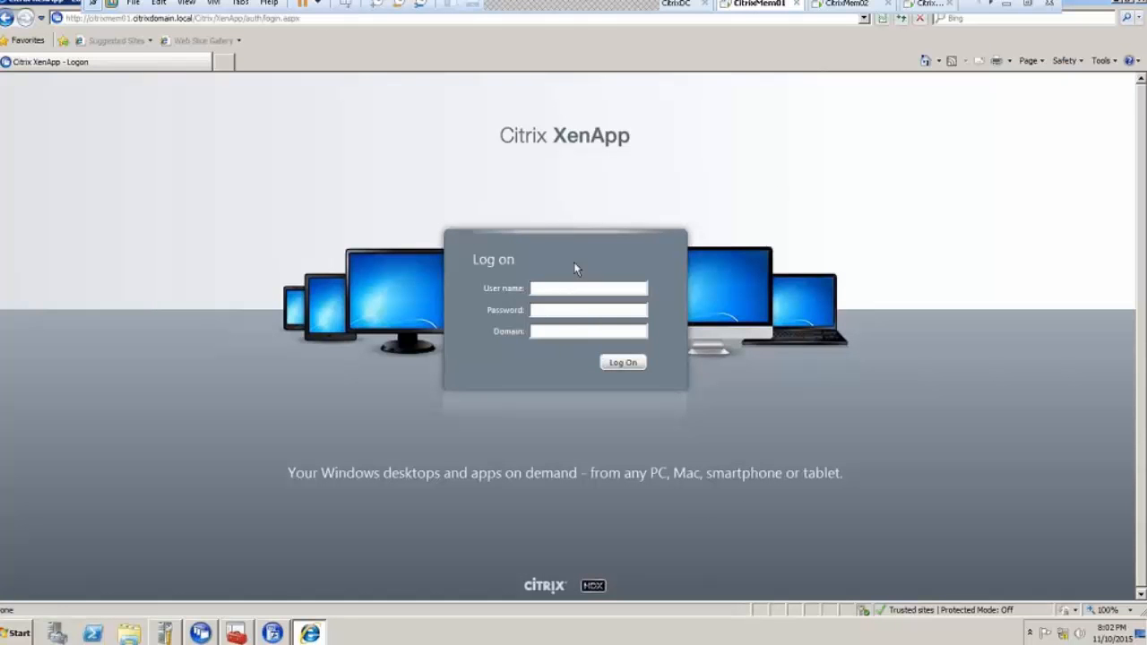
Step: Switch to the Windows 7 client virtual machine, close Citrix AppCenter, and log off its session
left_click(928, 4)
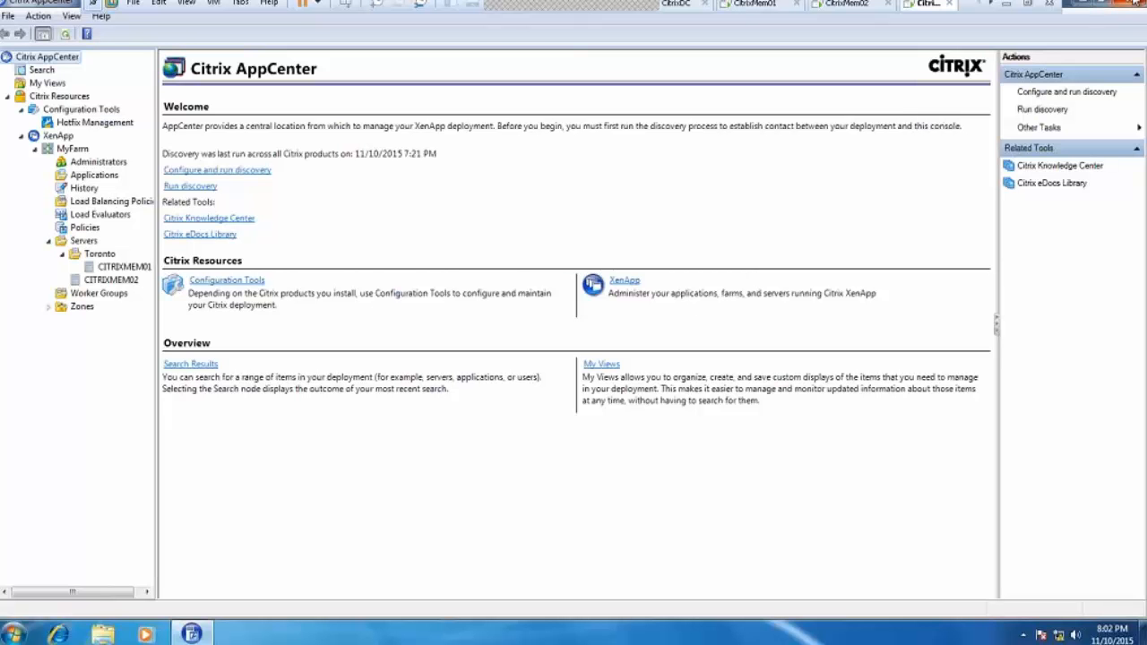
left_click(1135, 3)
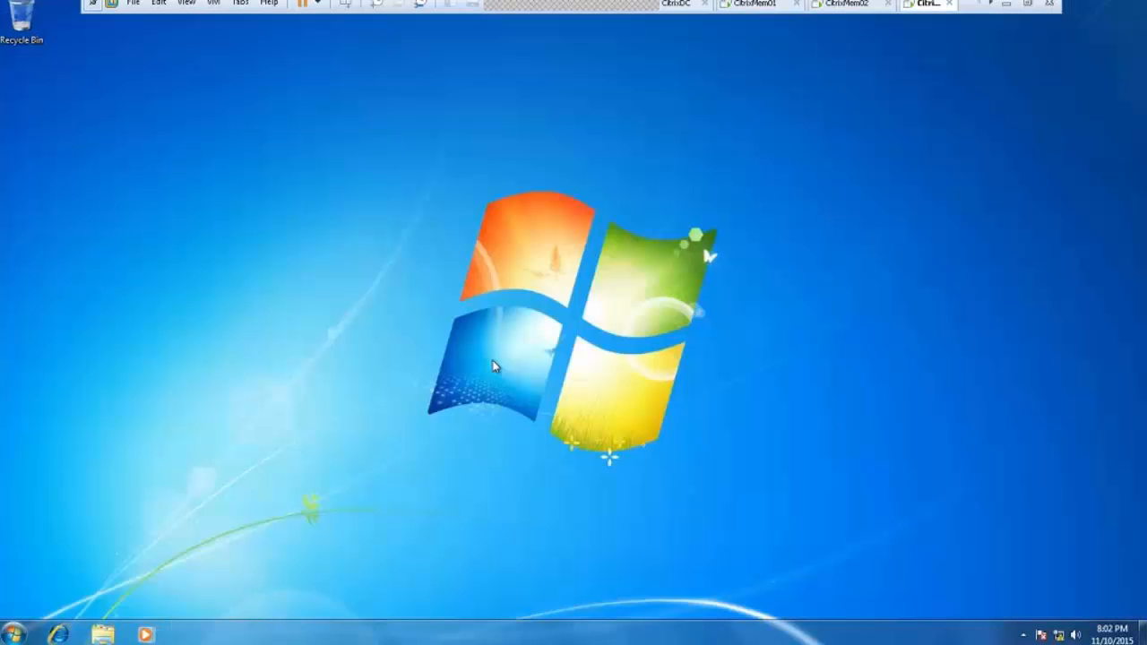
left_click(13, 633)
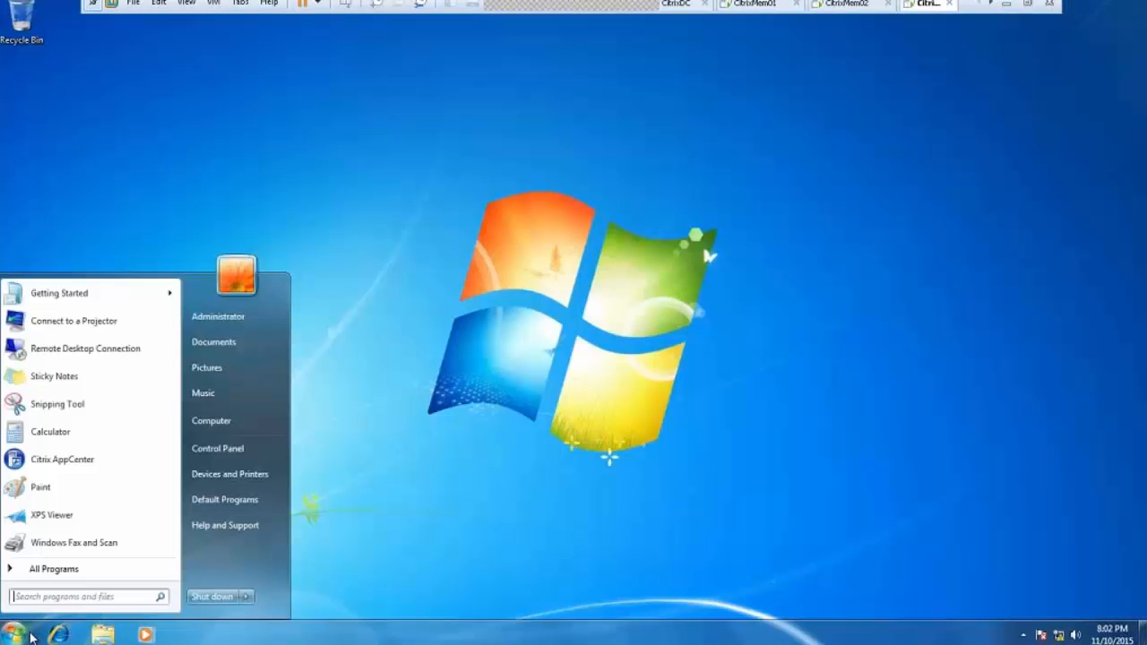
left_click(244, 598)
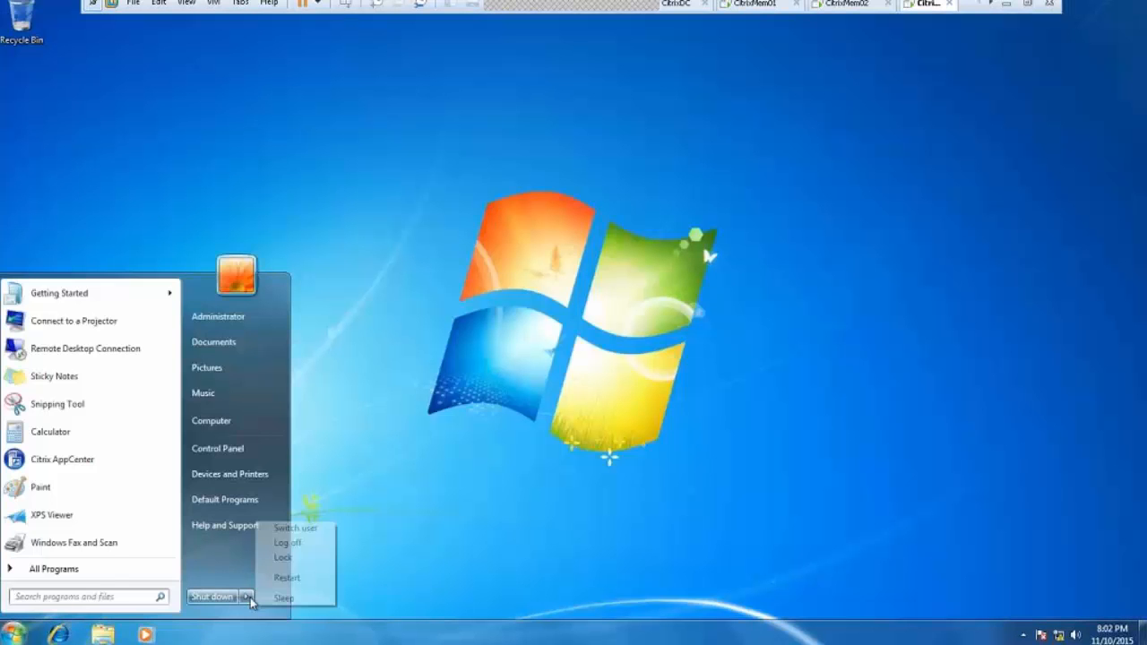
left_click(294, 544)
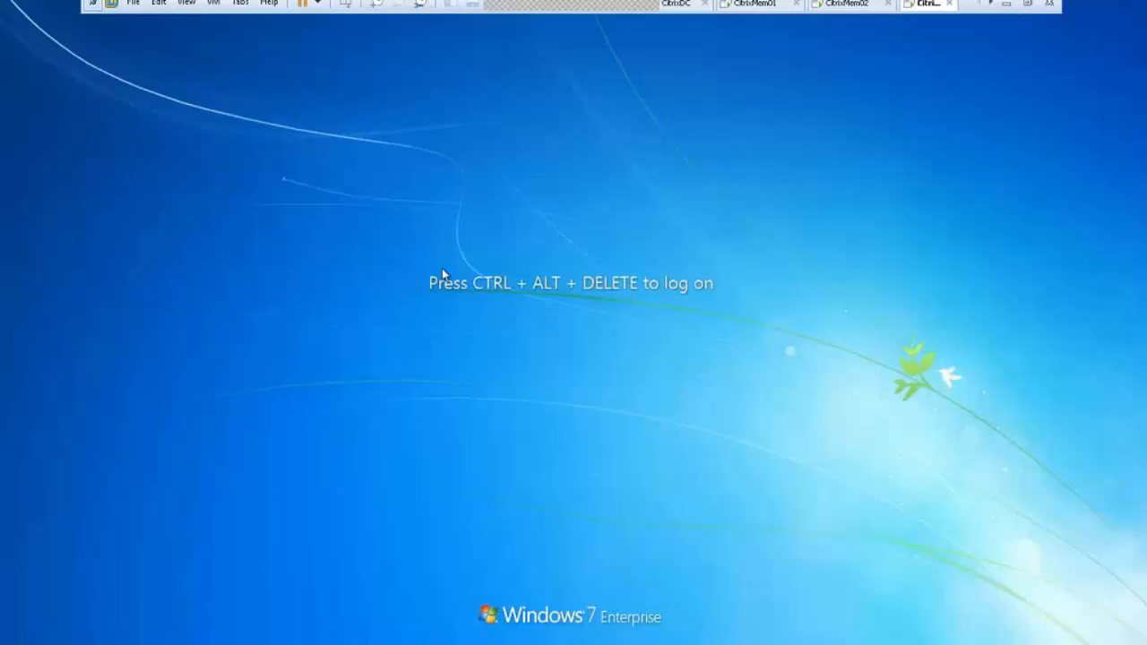
Step: Log back on to the Windows 7 client as citrixdomain\administrator with the account password
left_click(346, 6)
left_click(529, 399)
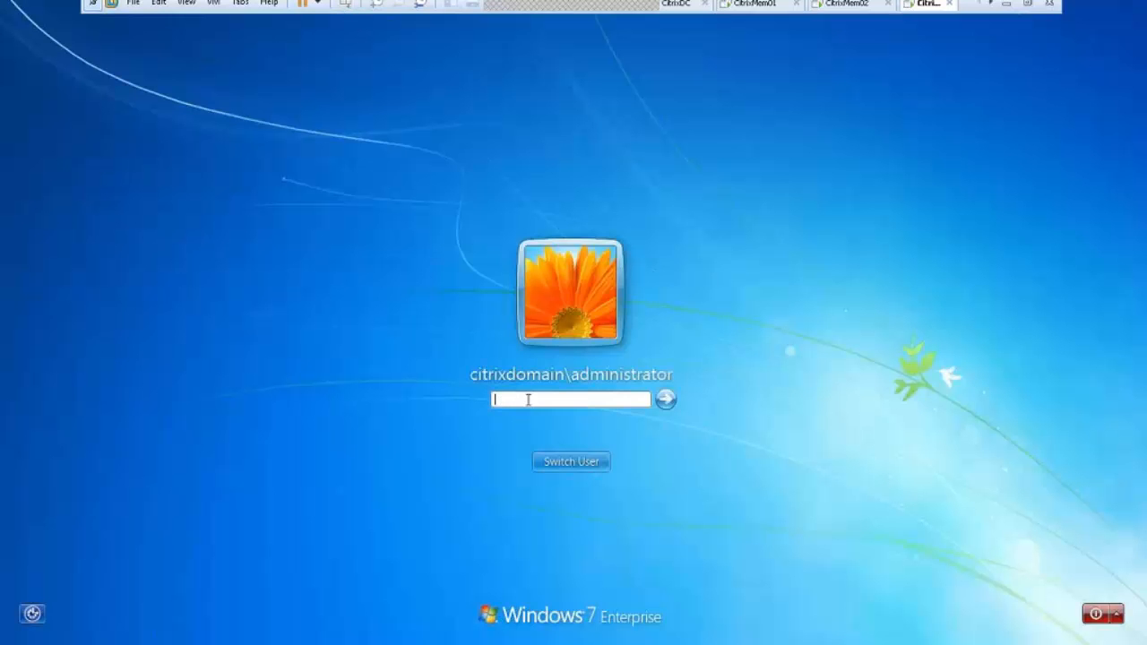
type("*******")
key("Return")
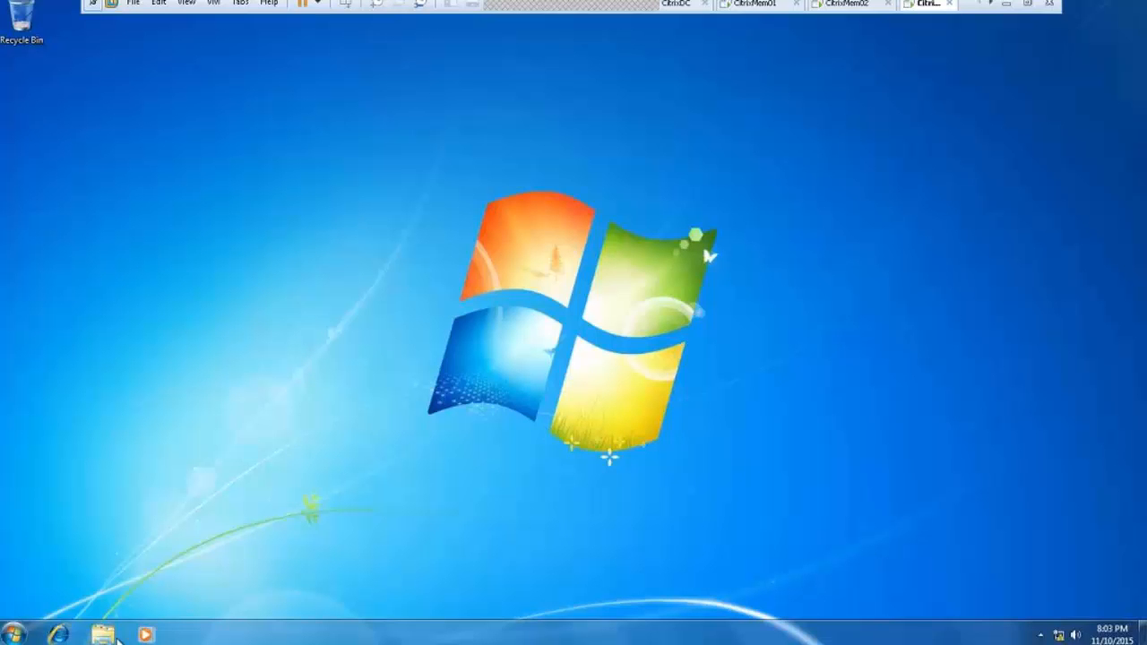
left_click(58, 634)
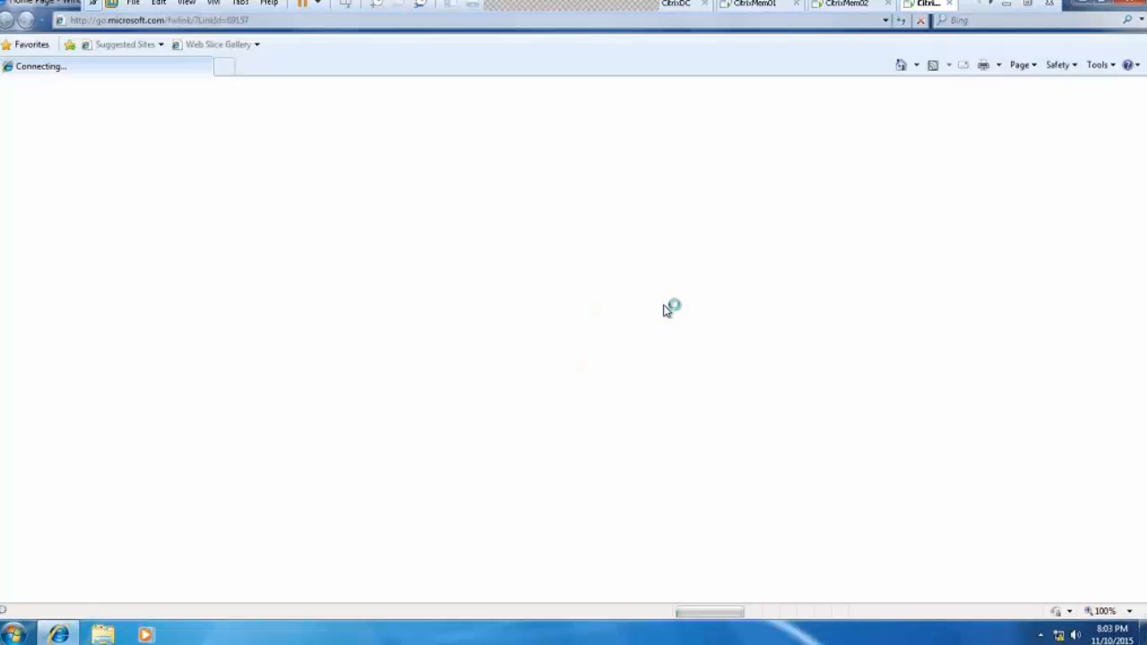
left_click(886, 20)
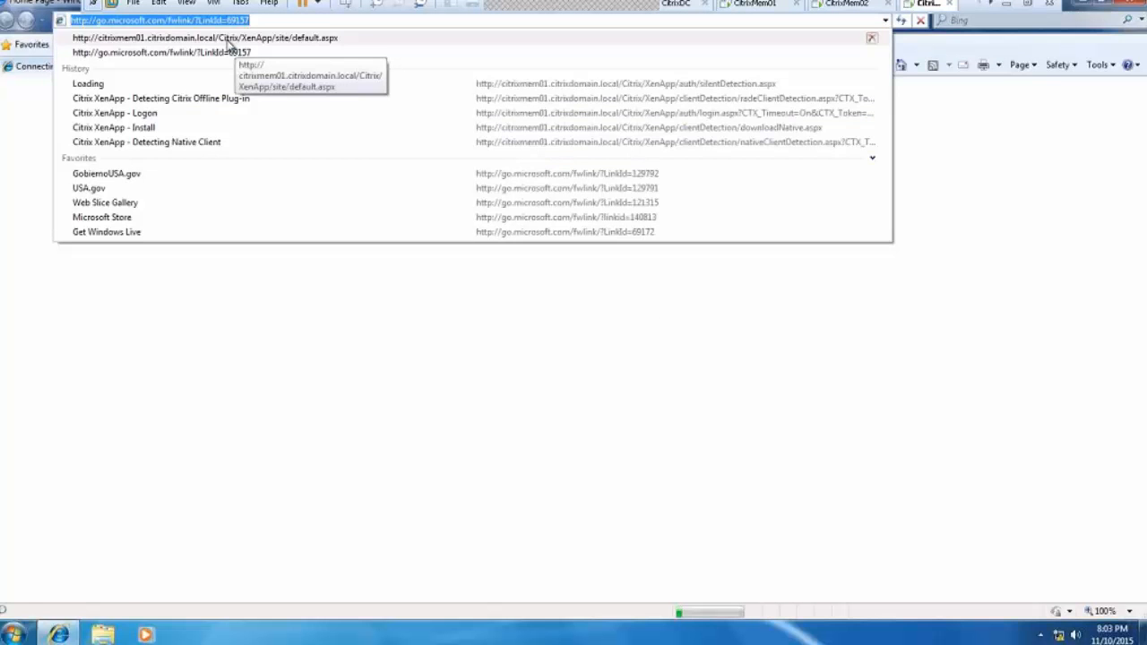
left_click(231, 41)
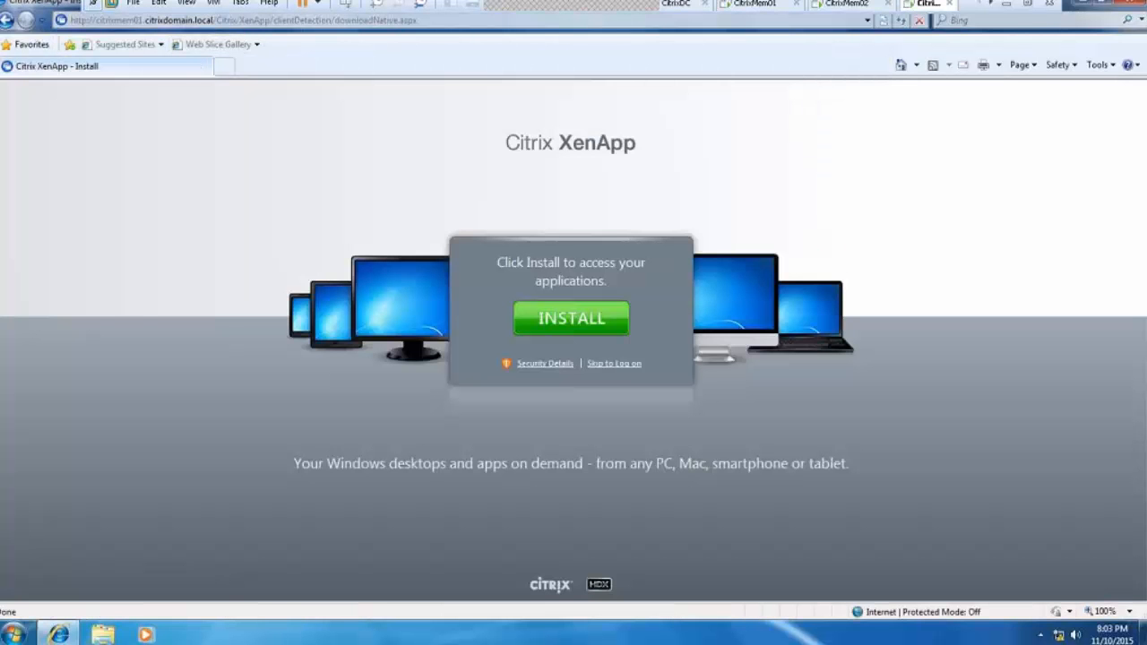
Step: Try to install the Citrix client from the XenApp page, dismiss the download window, and skip to the logon page
left_click(576, 323)
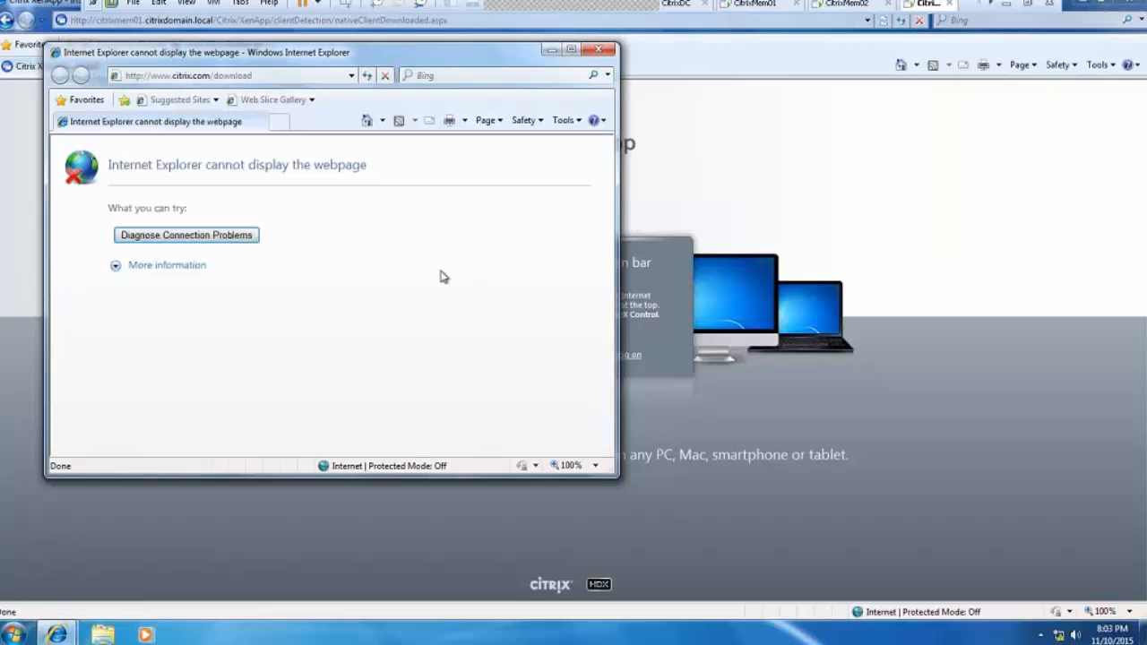
left_click(550, 54)
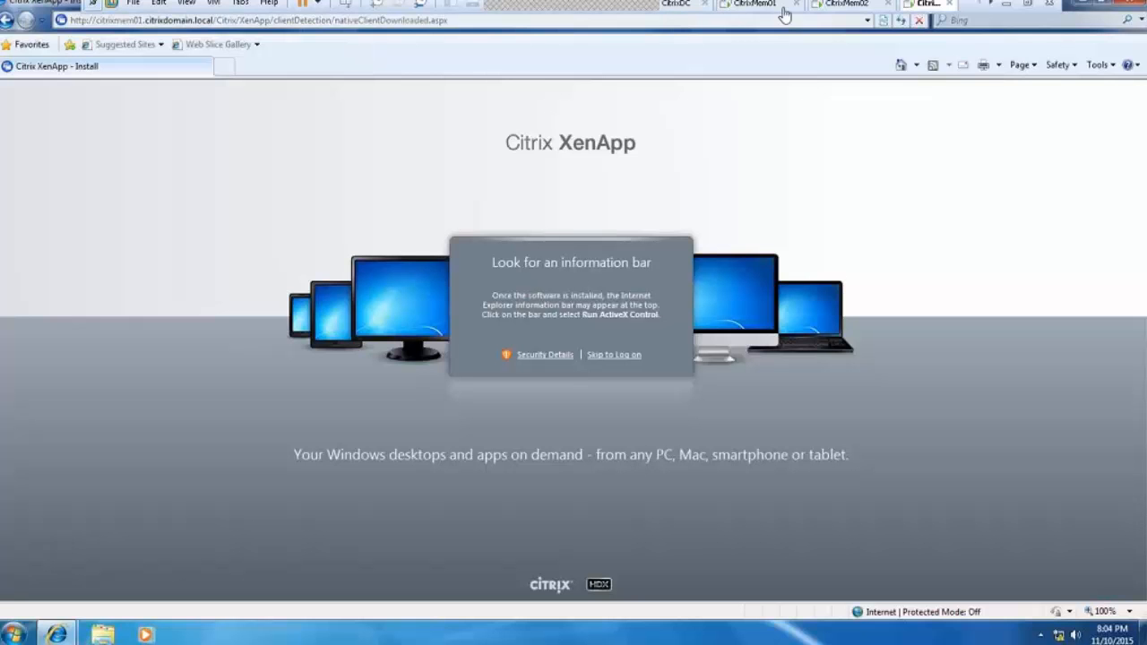
right_click(927, 5)
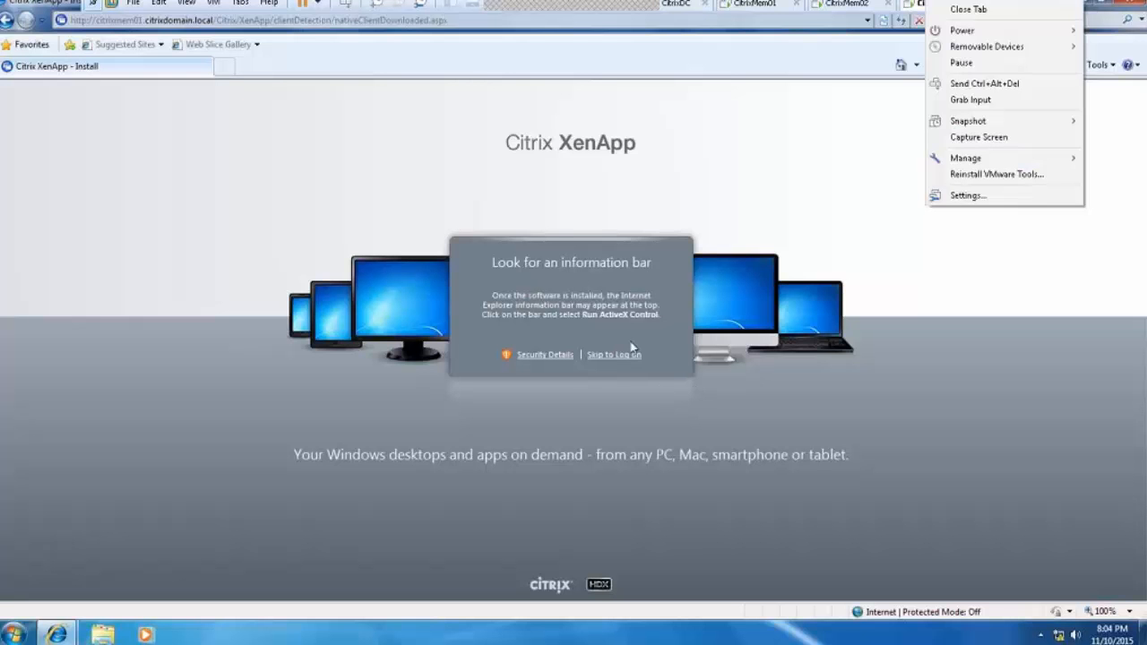
left_click(592, 358)
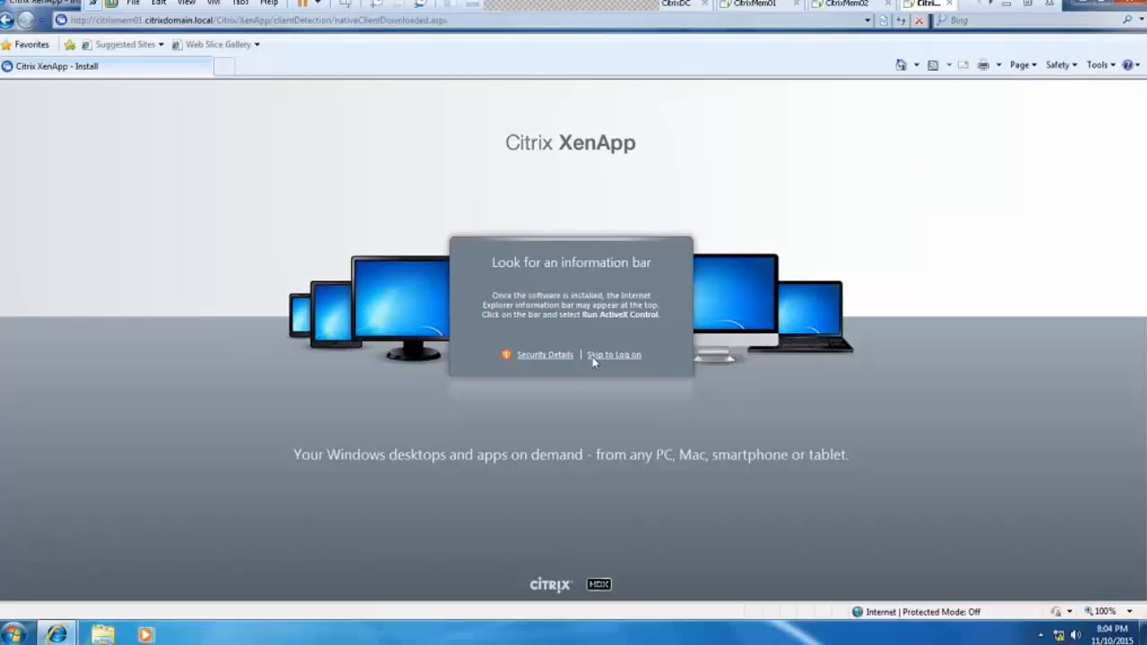
left_click(605, 357)
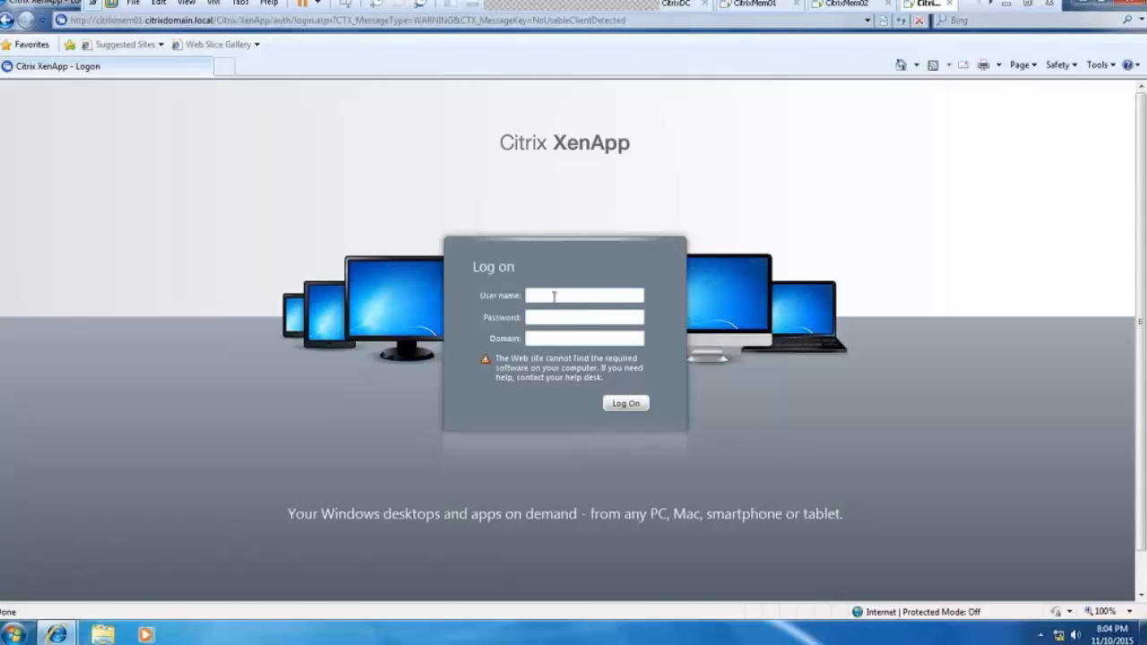
Step: Try to log on to the XenApp site as administrator with the account password and domain citrixdomain.local
type("a")
type("bcAB")
key("BackSpace")
key("BackSpace")
key("BackSpace")
key("BackSpace")
key("BackSpace")
type("administrator")
key("Tab")
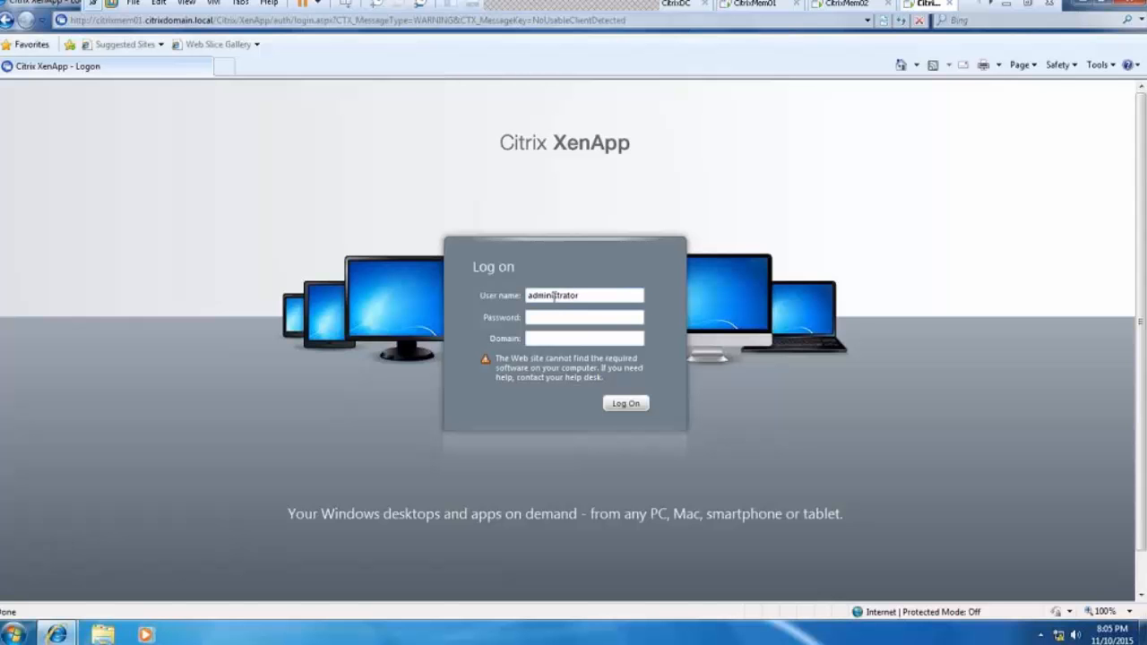
type("•••••••••")
key("Tab")
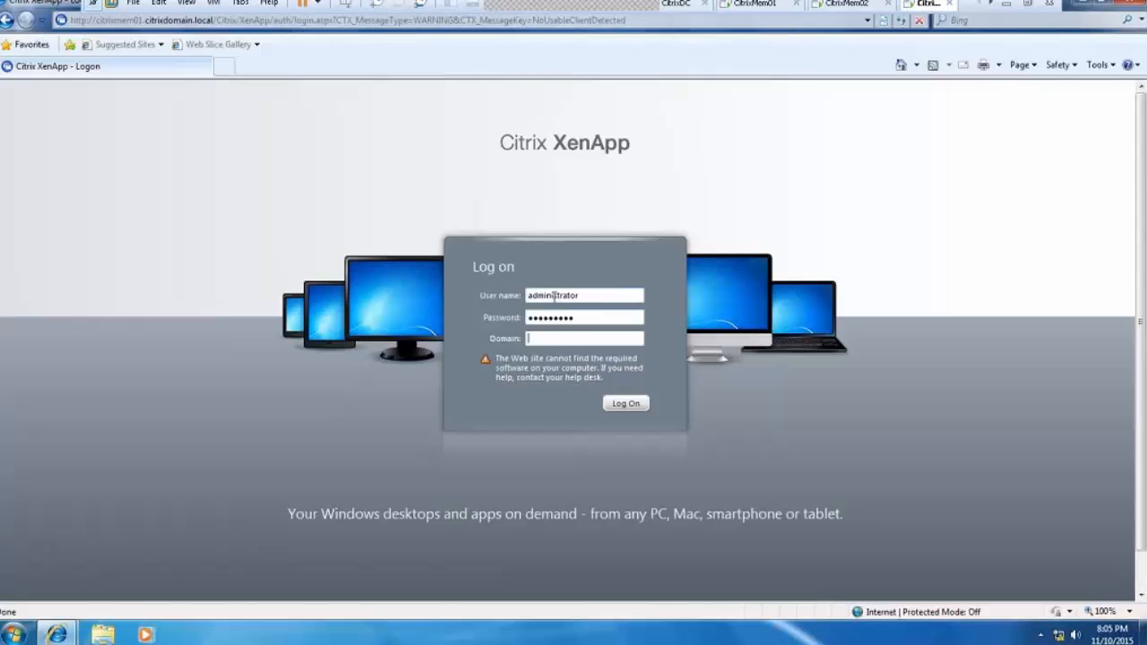
type("citrixdomain.local")
key("Return")
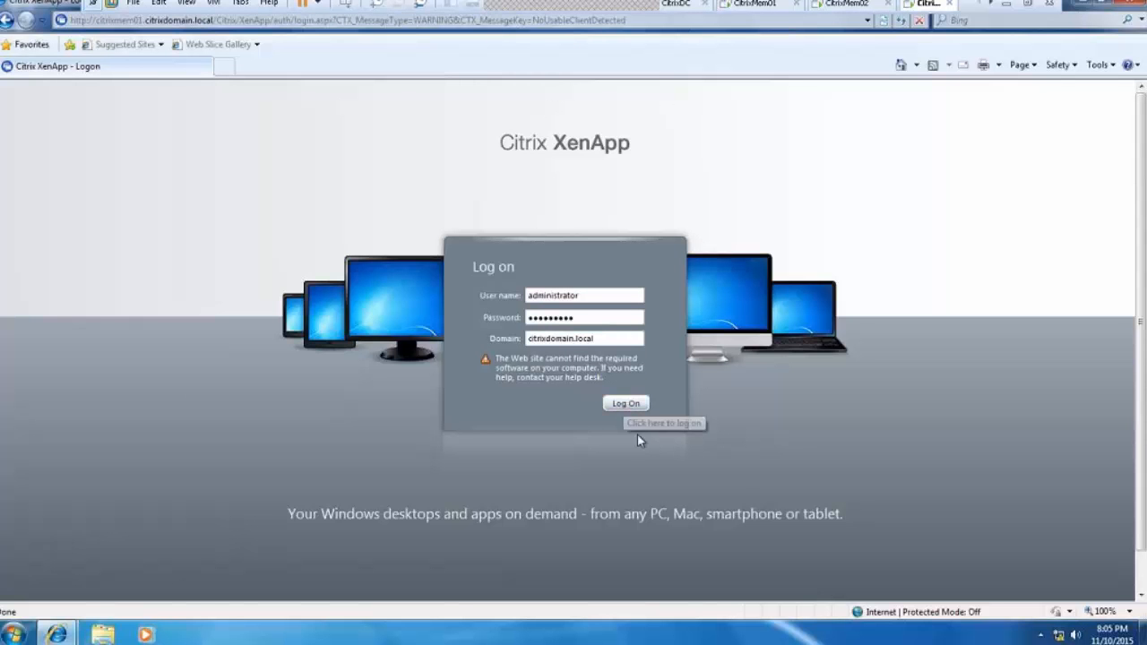
left_click(625, 405)
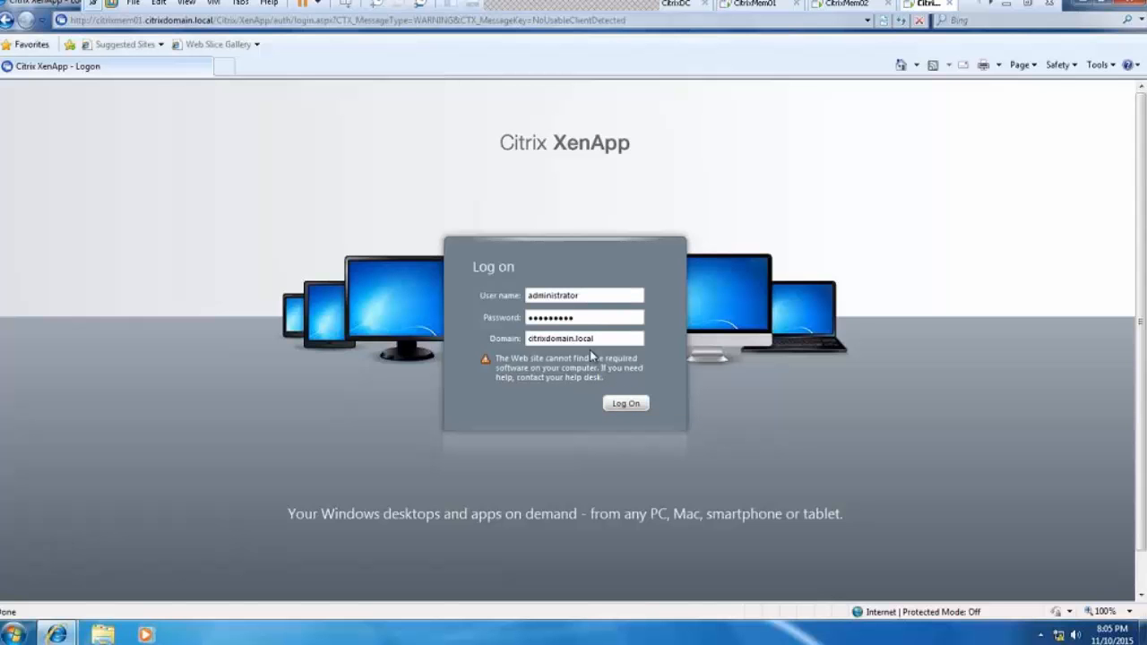
left_click(630, 405)
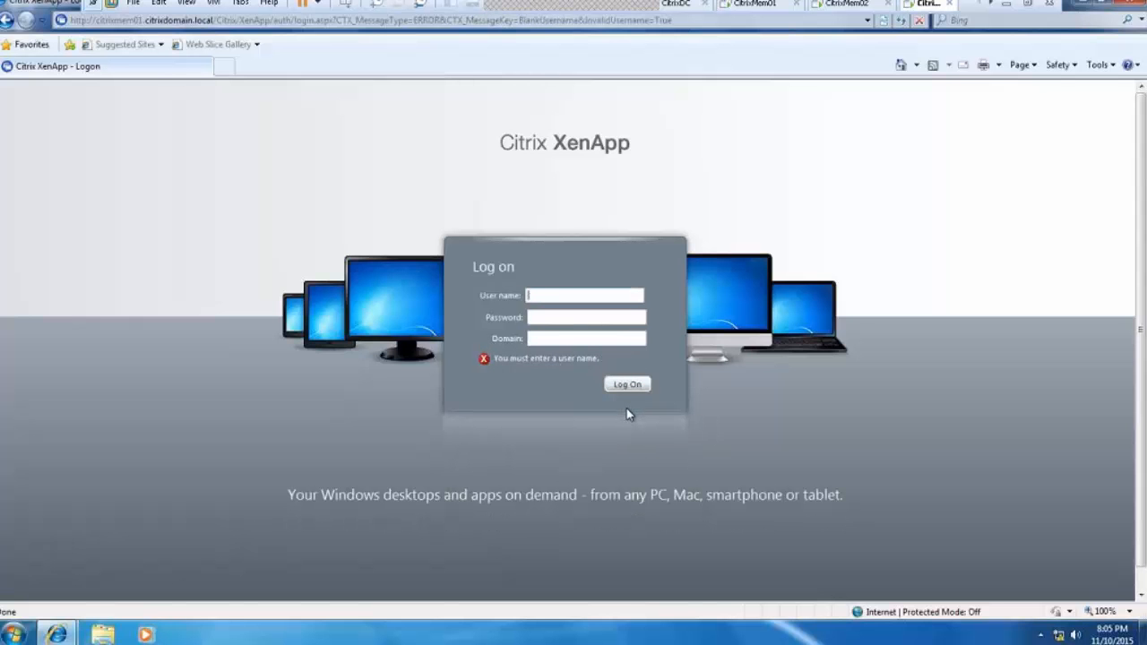
Step: Retry the XenApp logon on the Windows 7 client as administrator with the account password and domain citrixdomain.local
type("adminis")
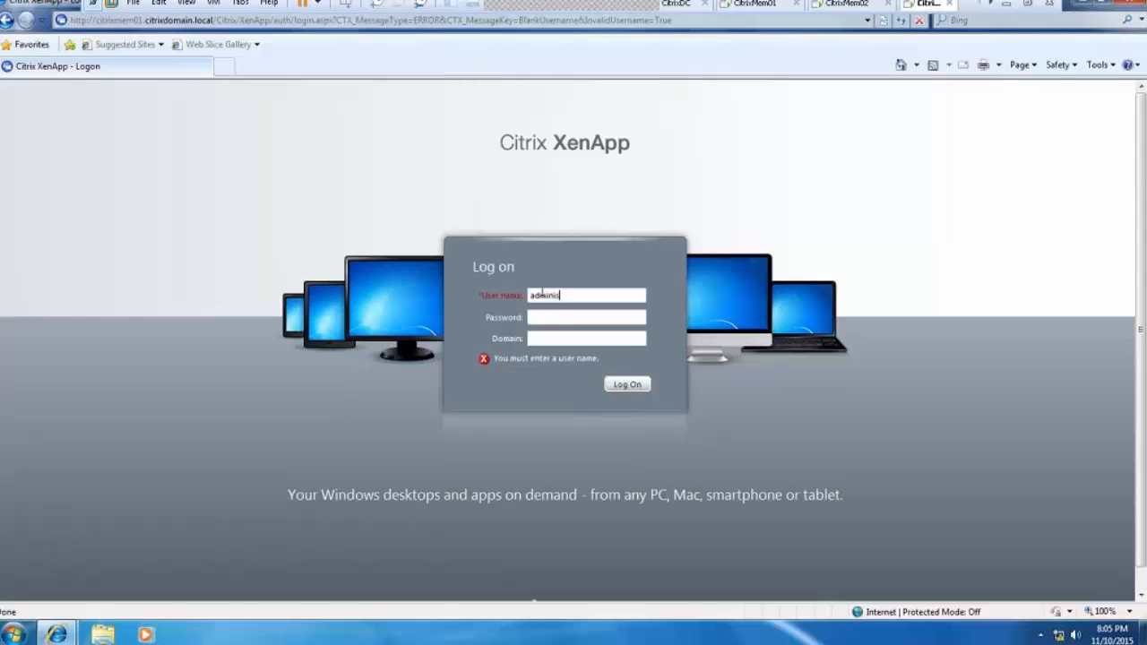
type("trator")
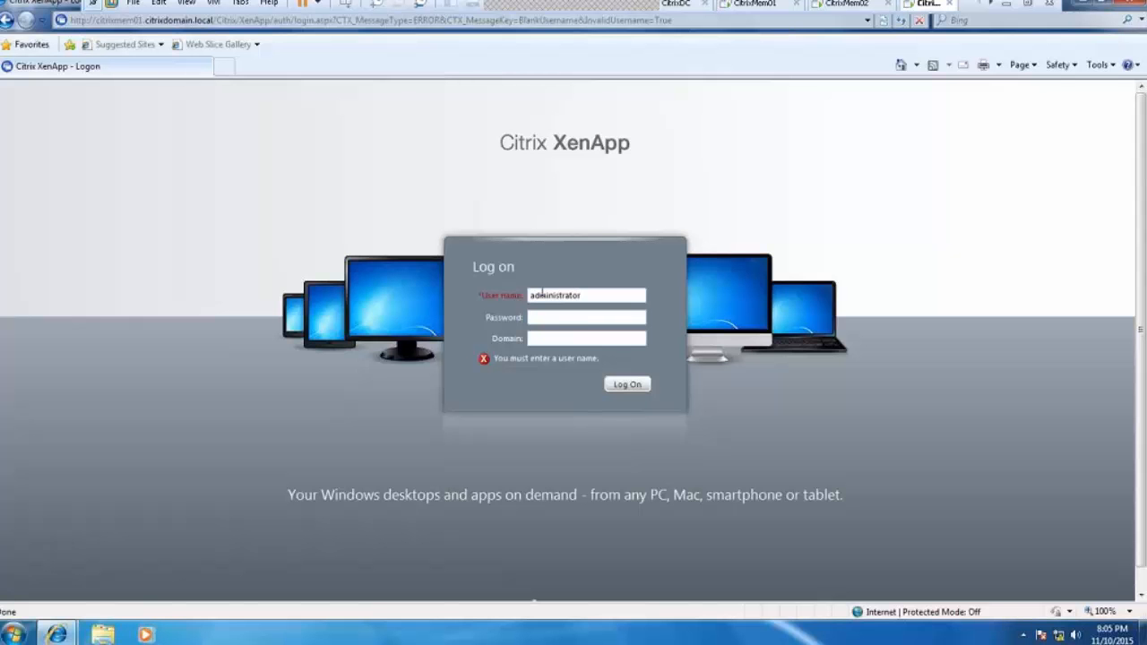
key("Tab")
type("•••••••••")
key("Tab")
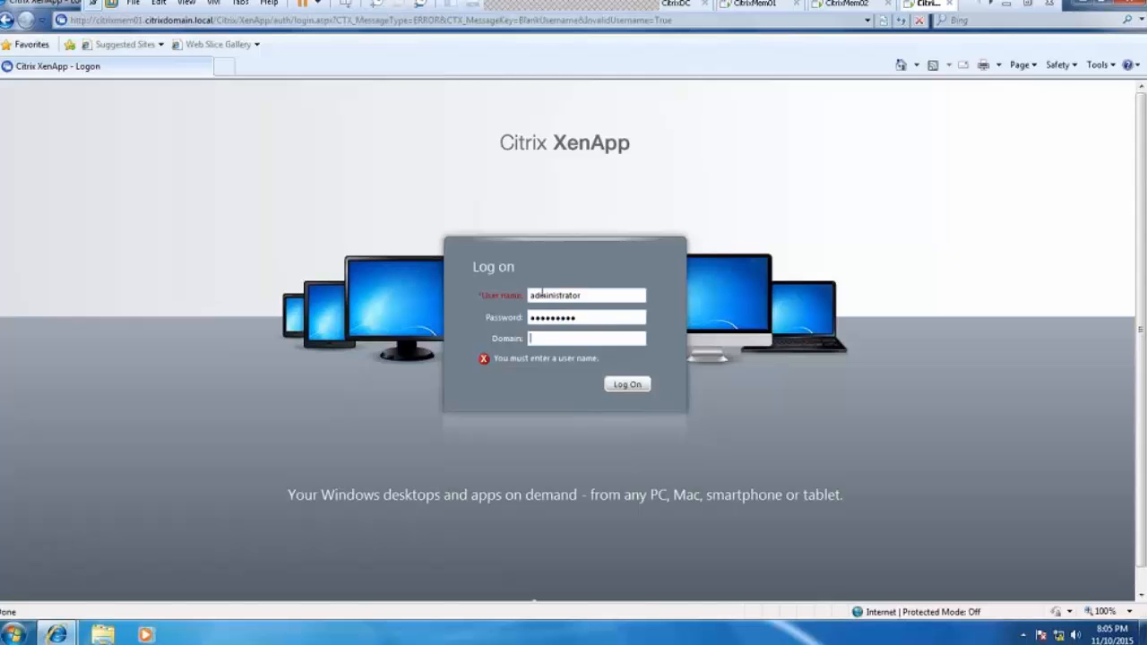
type("citrixdomain.local")
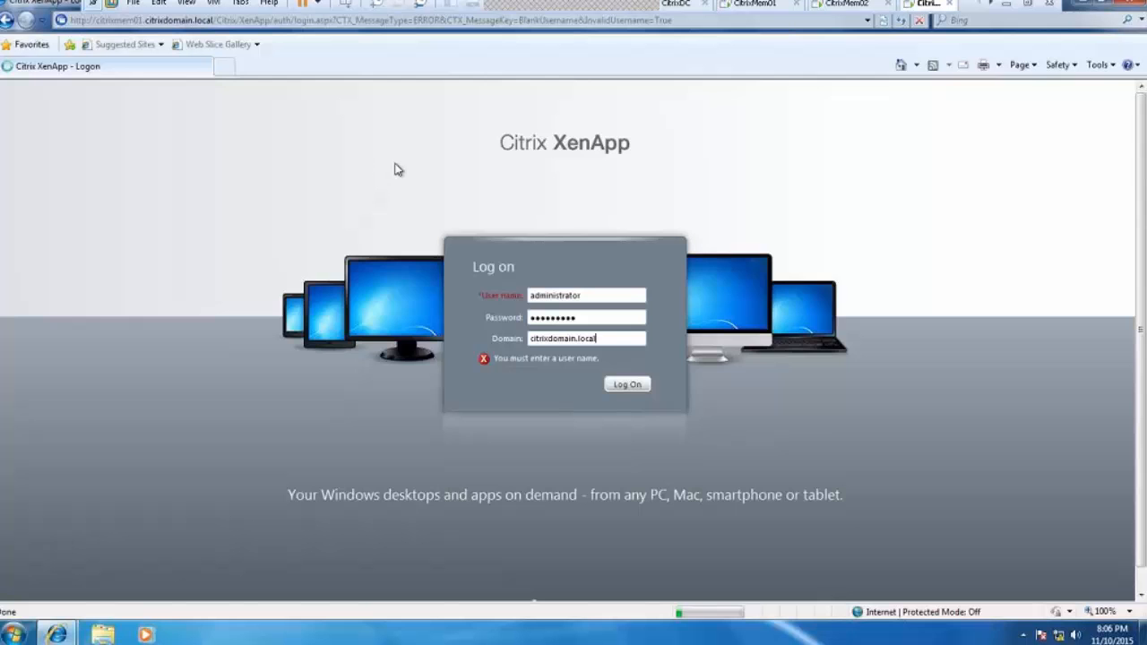
key("Return")
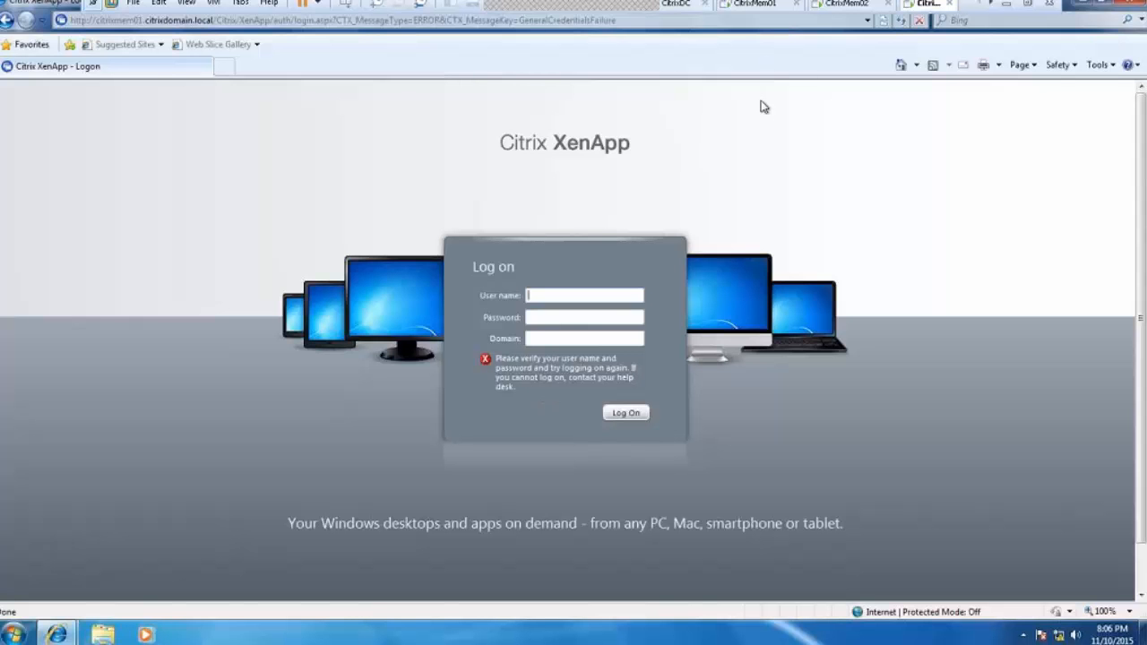
Step: Switch to CitrixMem01 and try the XenApp logon there as administrator with the account password and domain citrixdomain.local
left_click(748, 7)
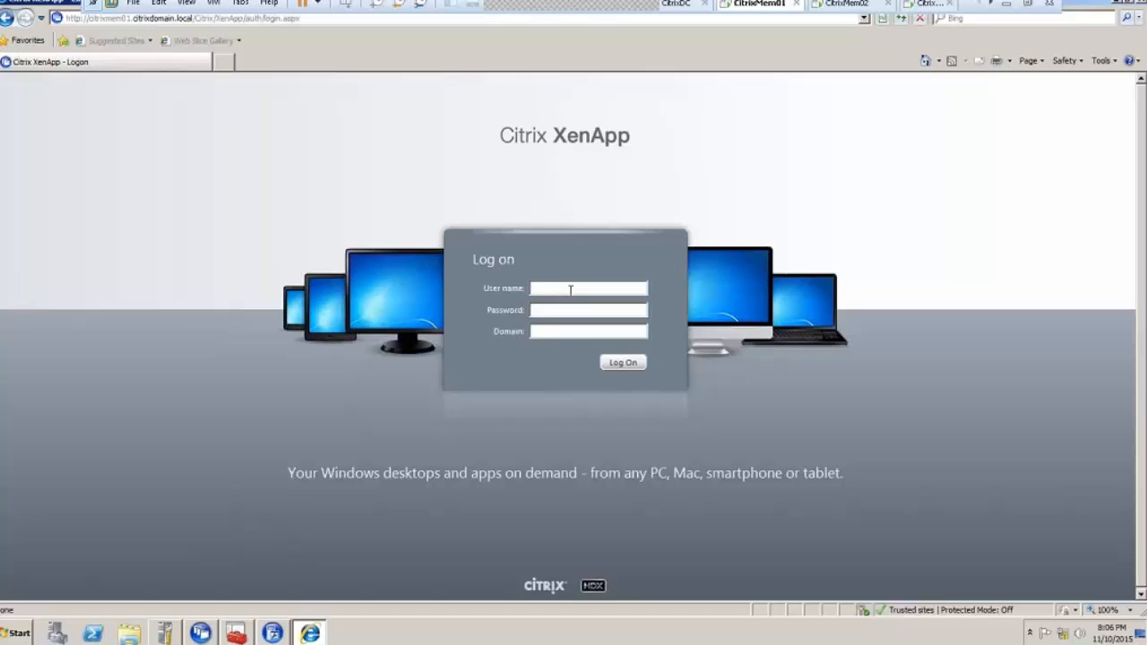
type("administrator")
key("Tab")
type("*********")
key("Tab")
type("citrixdom")
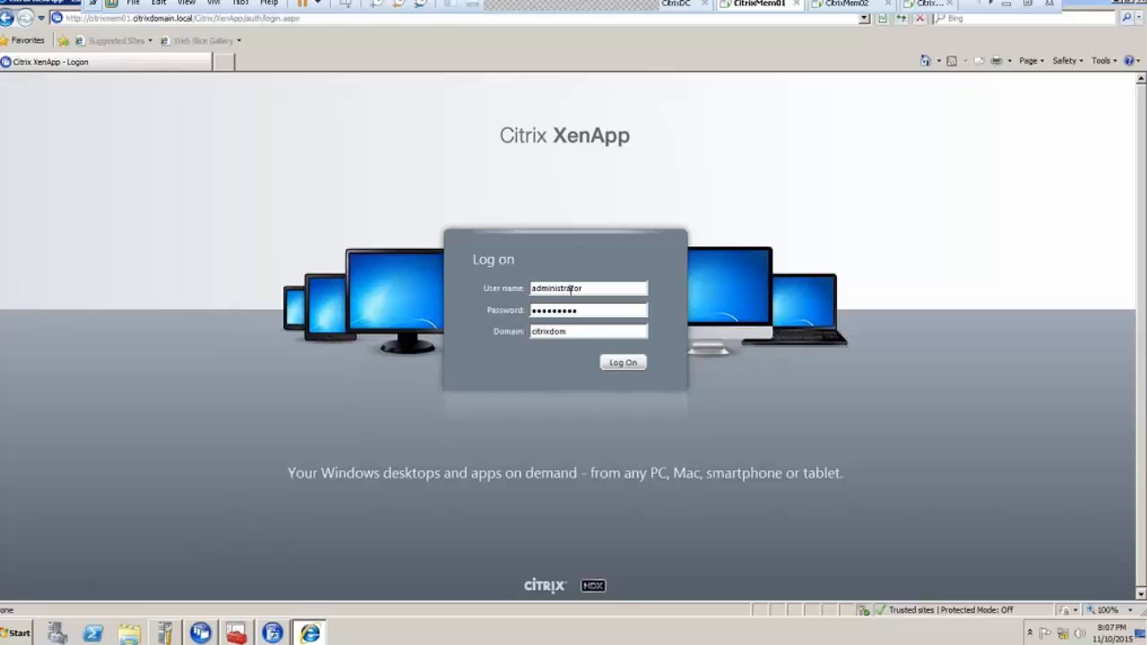
type("ain.local")
key("Return")
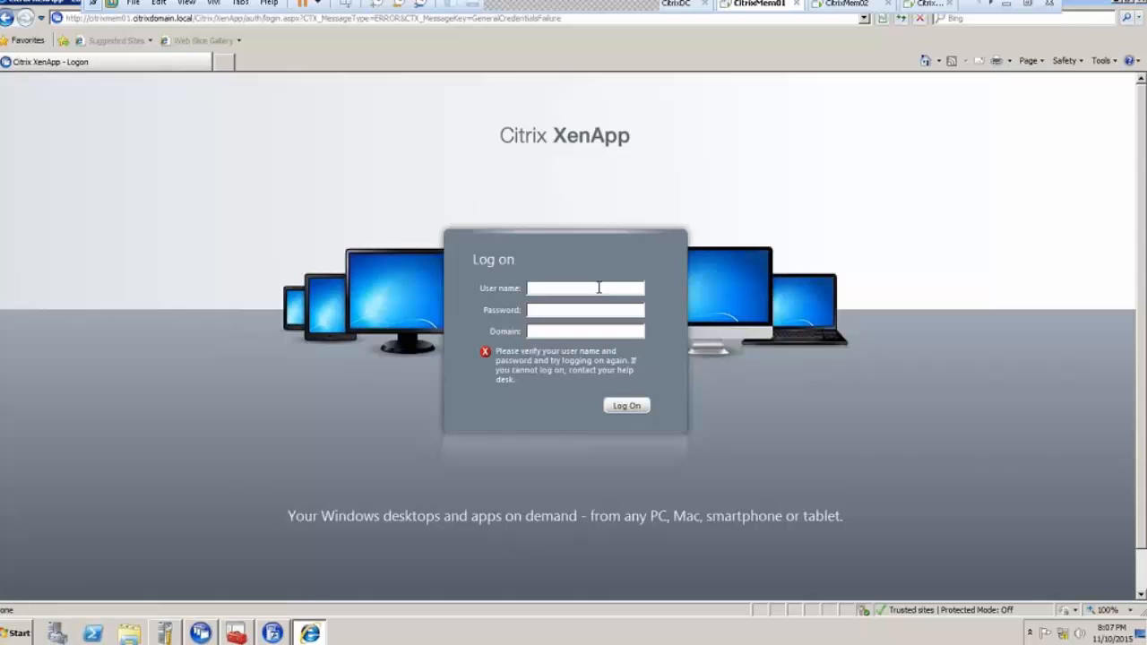
Step: In Citrix Web Interface Management, set MyFarm's XML Service port to 8080 in the XenApp site's server farm settings
left_click(1117, 5)
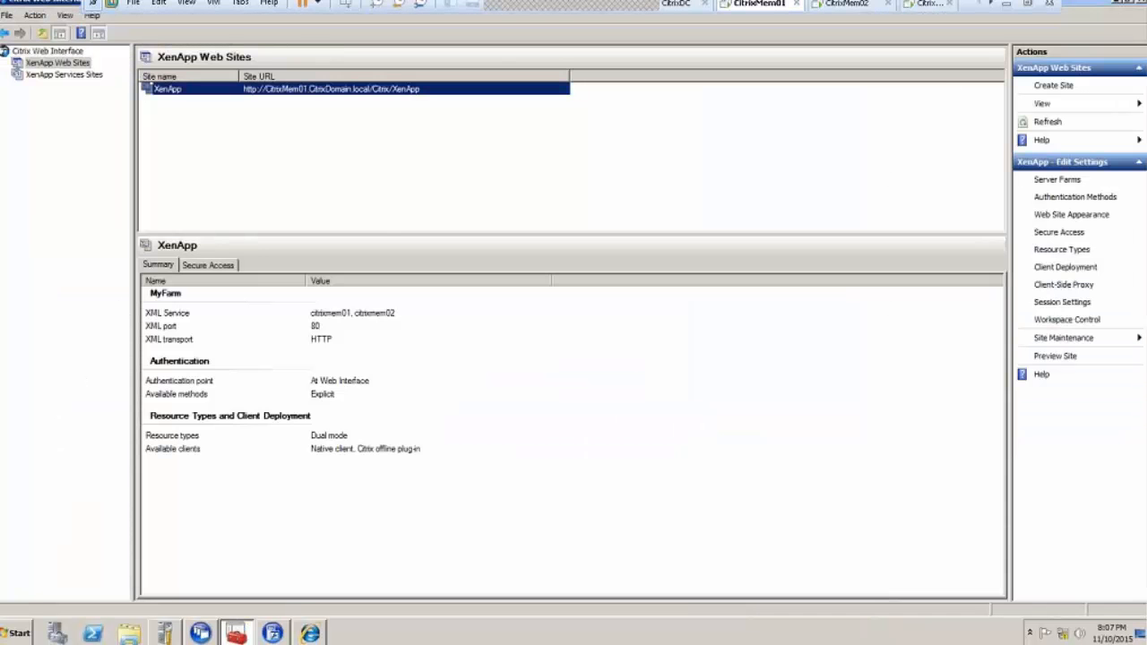
right_click(326, 97)
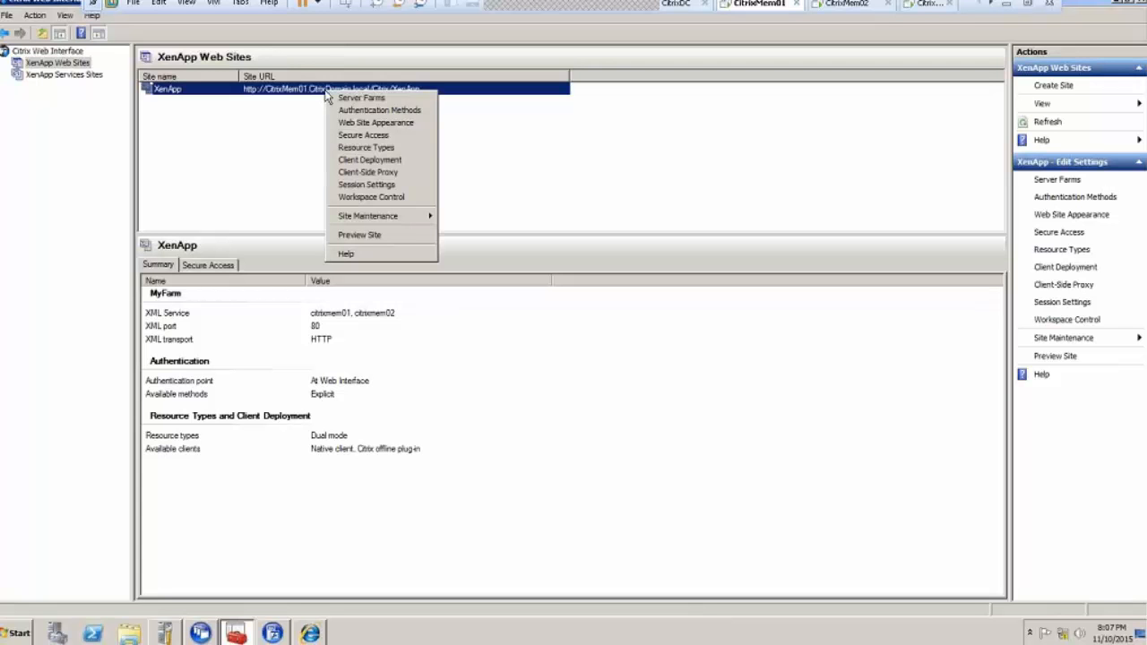
left_click(384, 100)
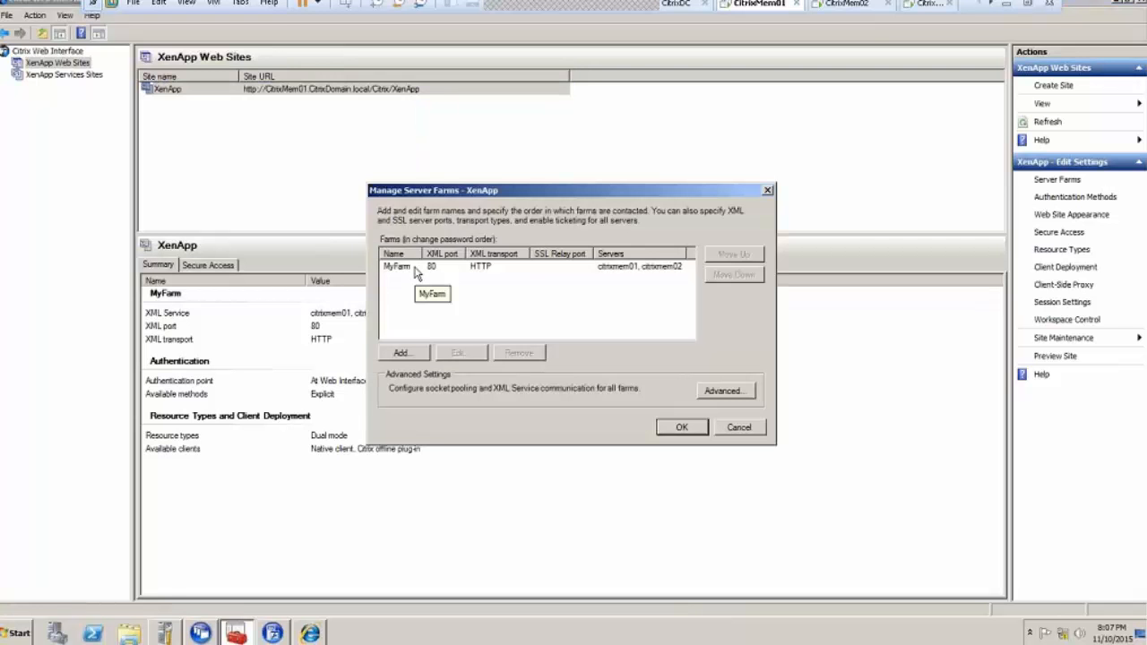
left_click(451, 269)
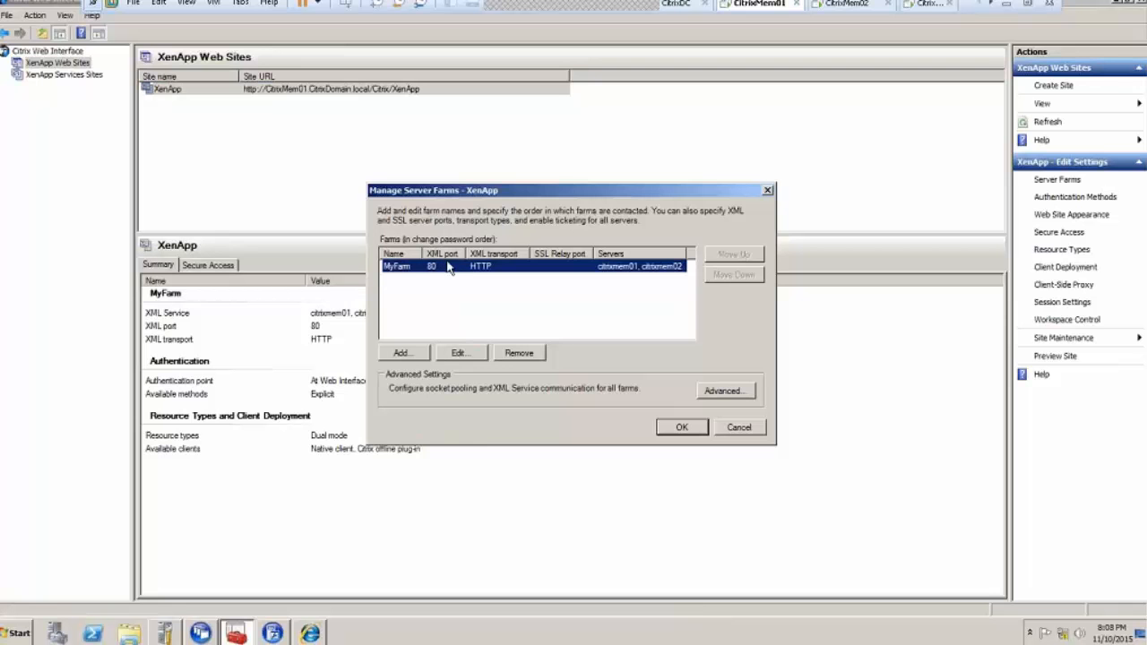
left_click(458, 353)
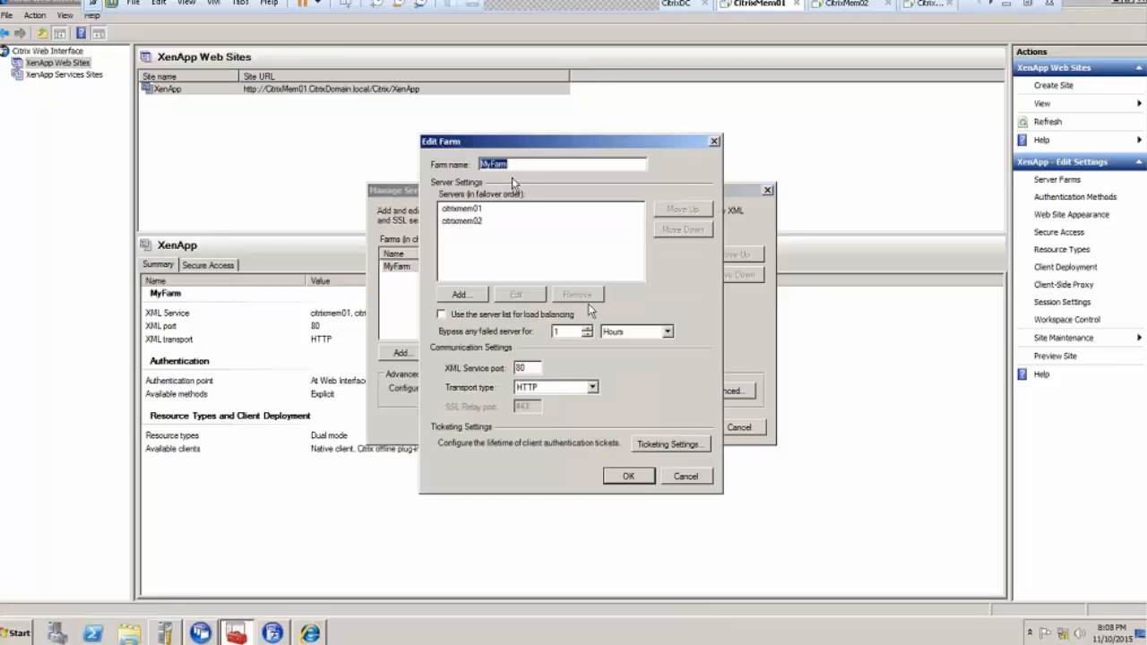
left_click(528, 367)
type("80")
left_click(616, 476)
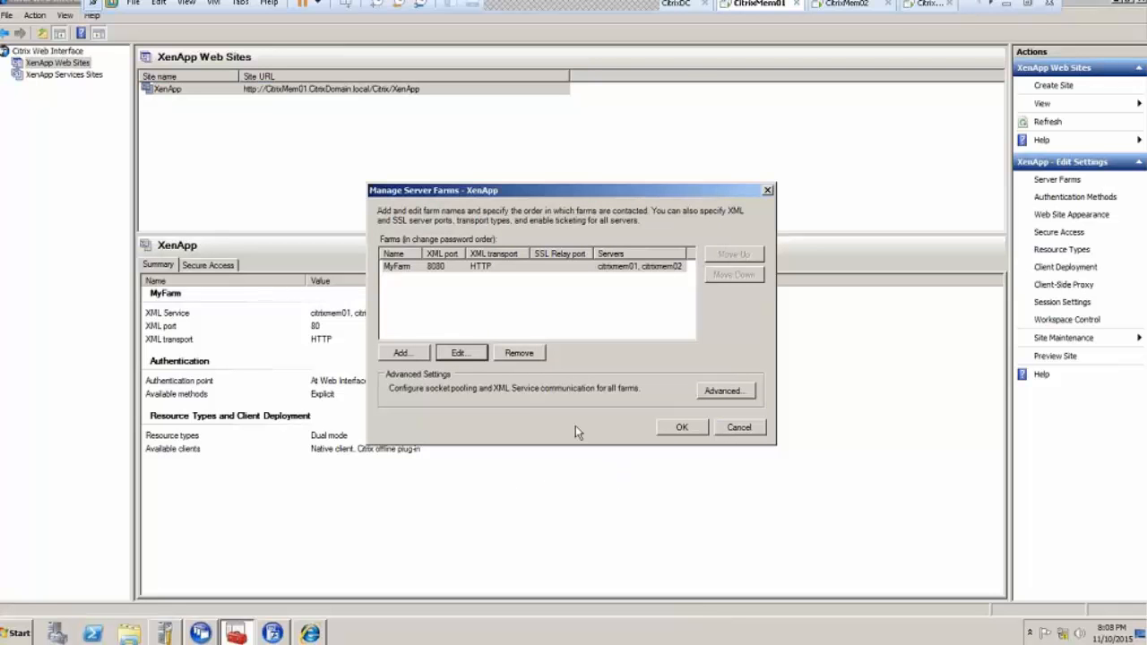
left_click(681, 428)
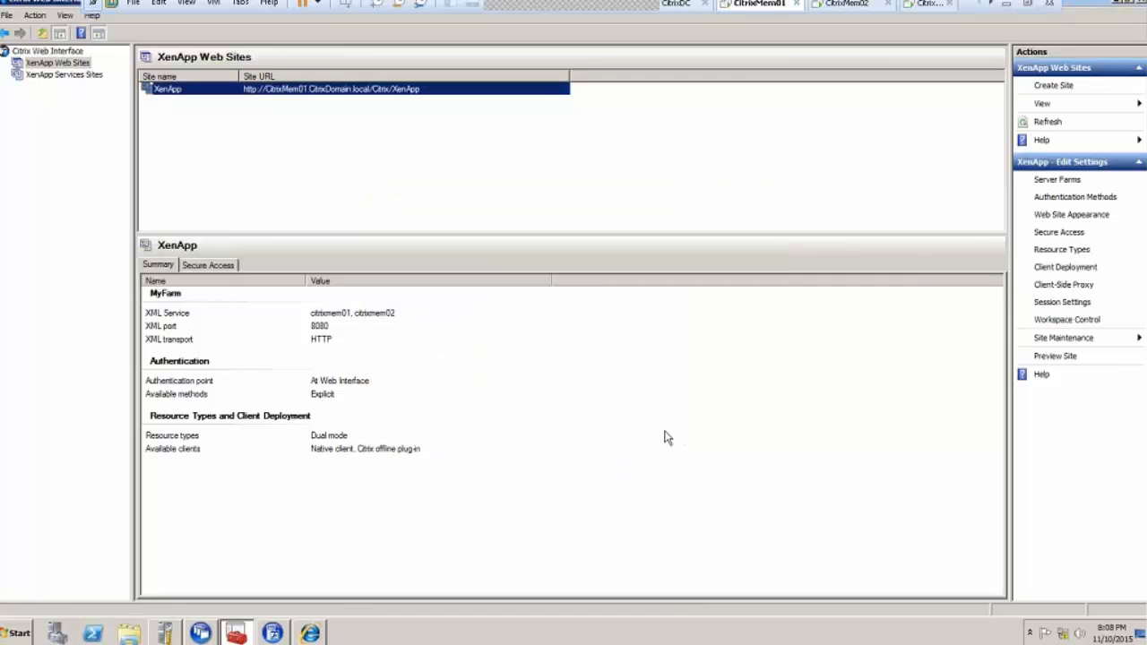
Step: Return to Internet Explorer on CitrixMem01 and log on to XenApp as administrator with the account password and domain citrixdomain.local
left_click(308, 635)
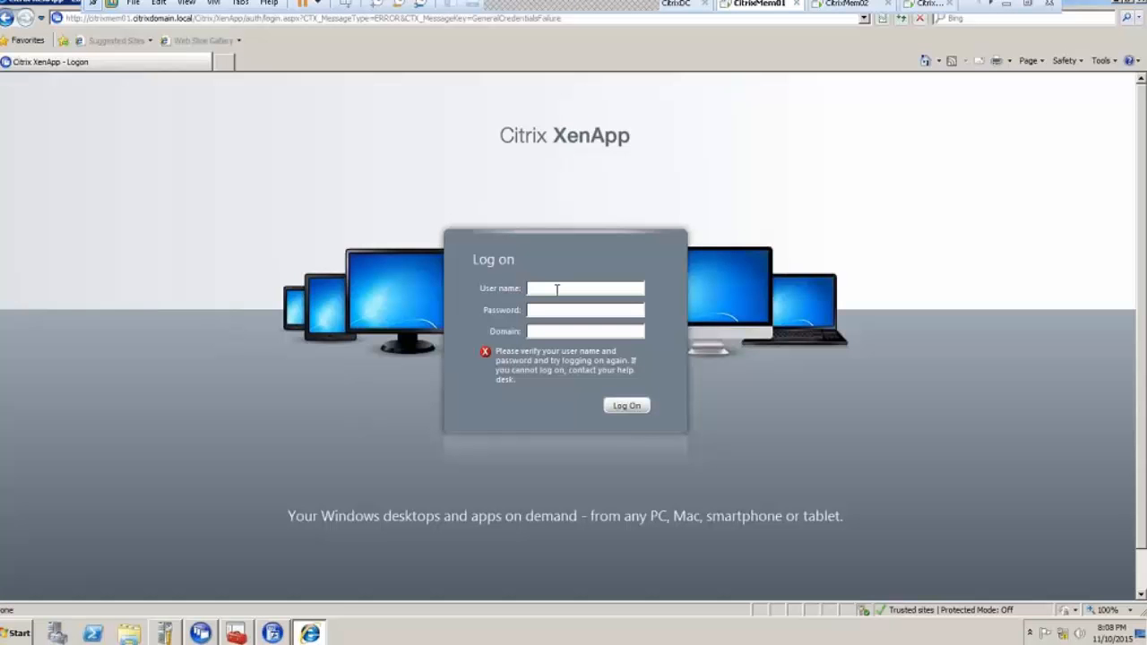
type("administrator")
key("Tab")
type("*********")
key("Tab")
type("cttrix")
type("domain.")
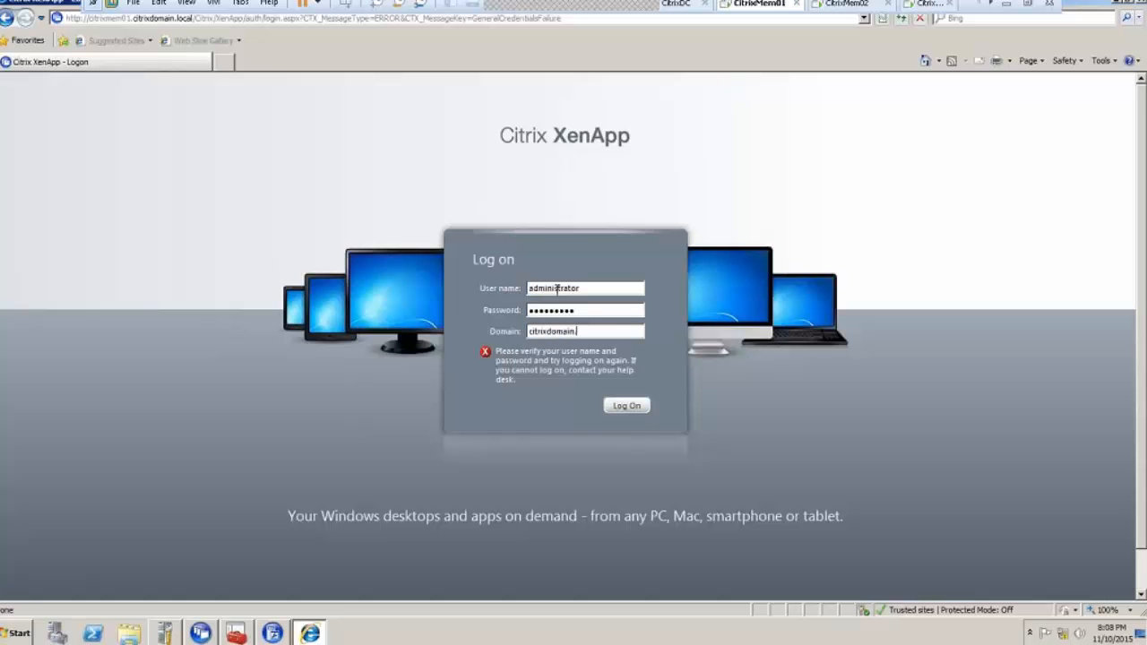
type("local")
key("Return")
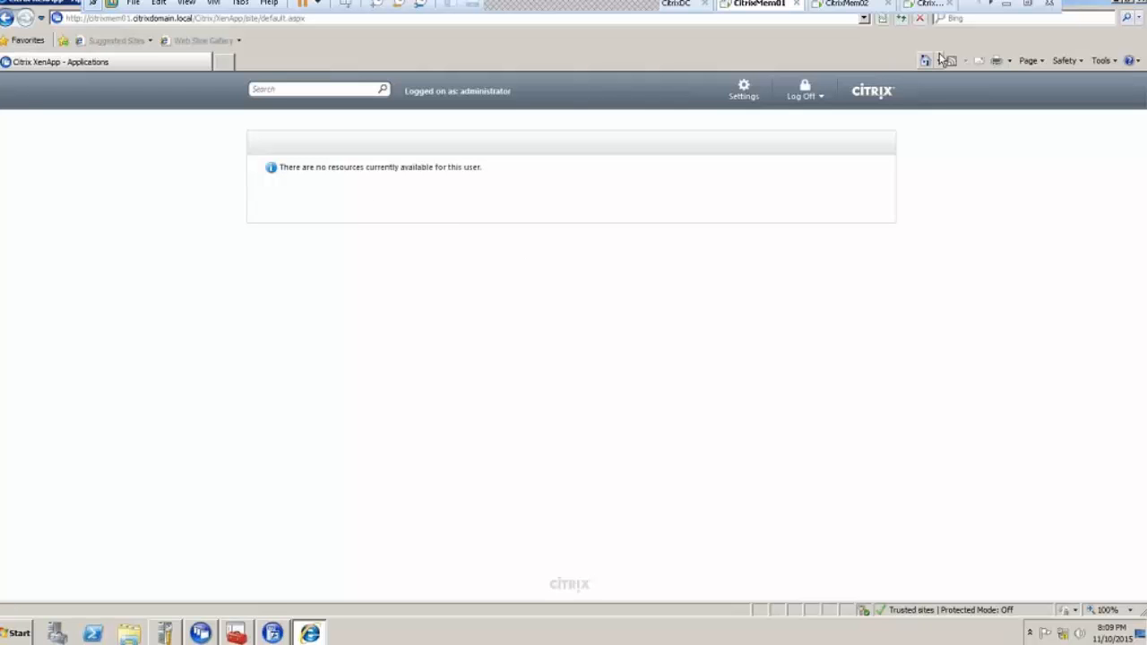
Step: Switch to the Windows 7 client and log on to XenApp as administrator with the account password and domain citrixdomain.local
left_click(927, 4)
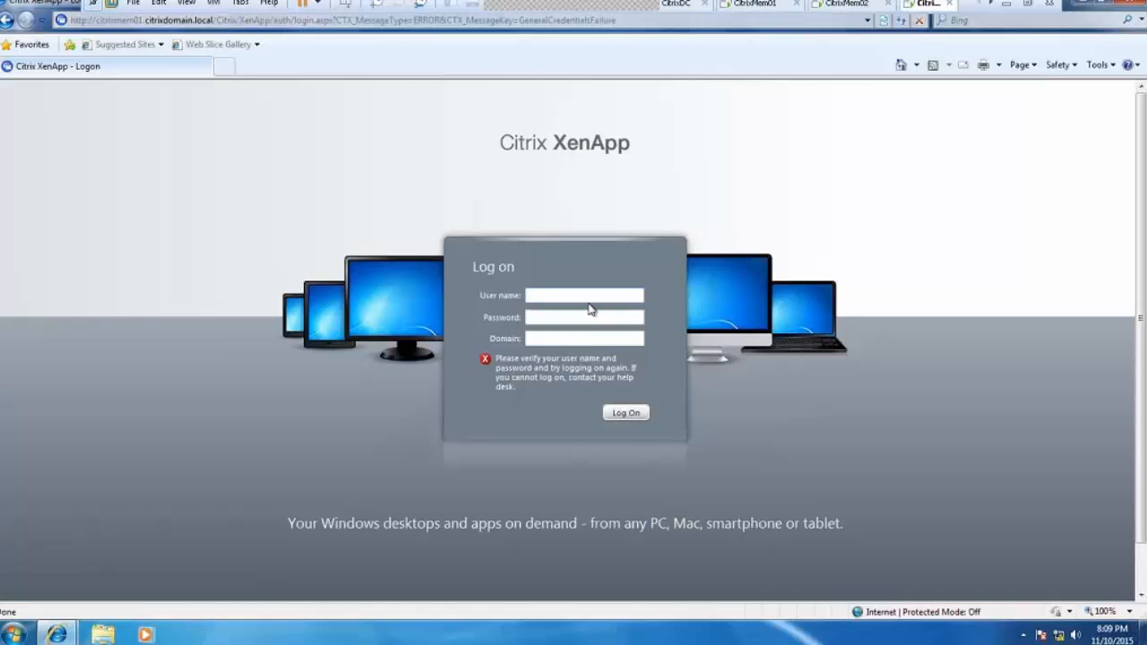
type("administrator")
key("Tab")
type("**********")
key("Tab")
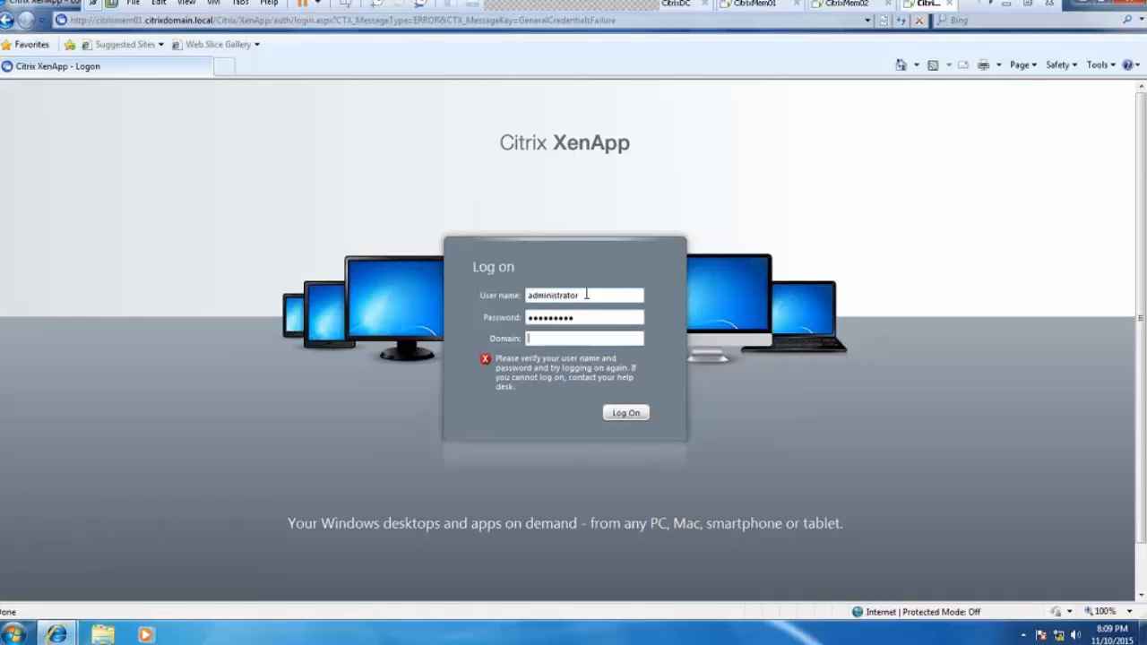
type("citrixdomain.local")
key("Return")
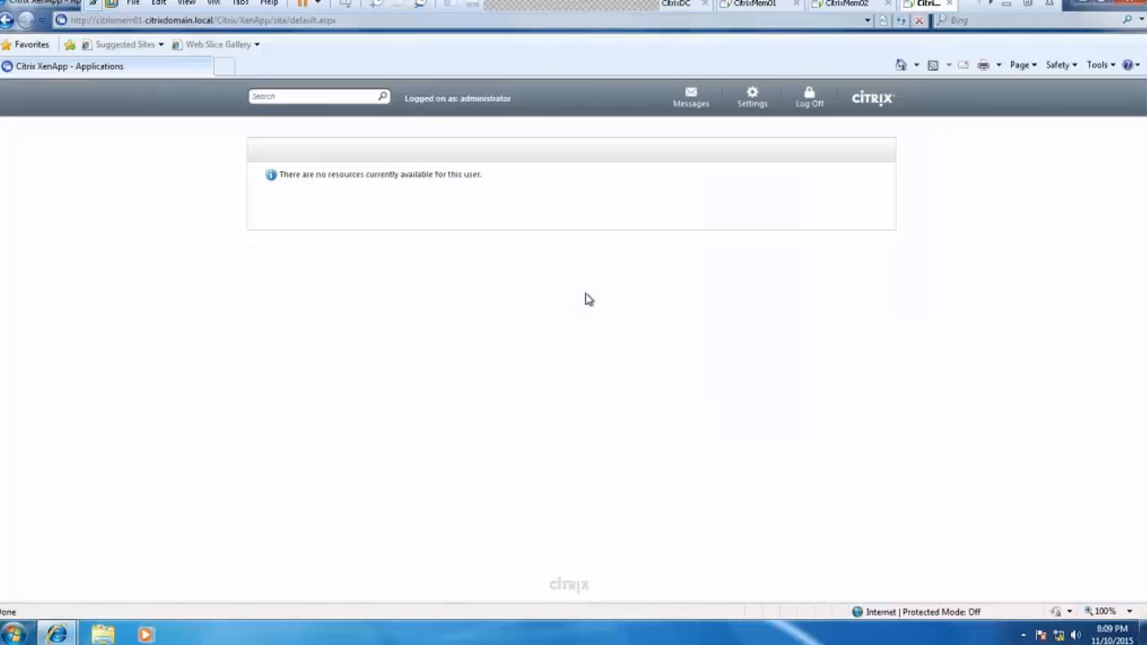
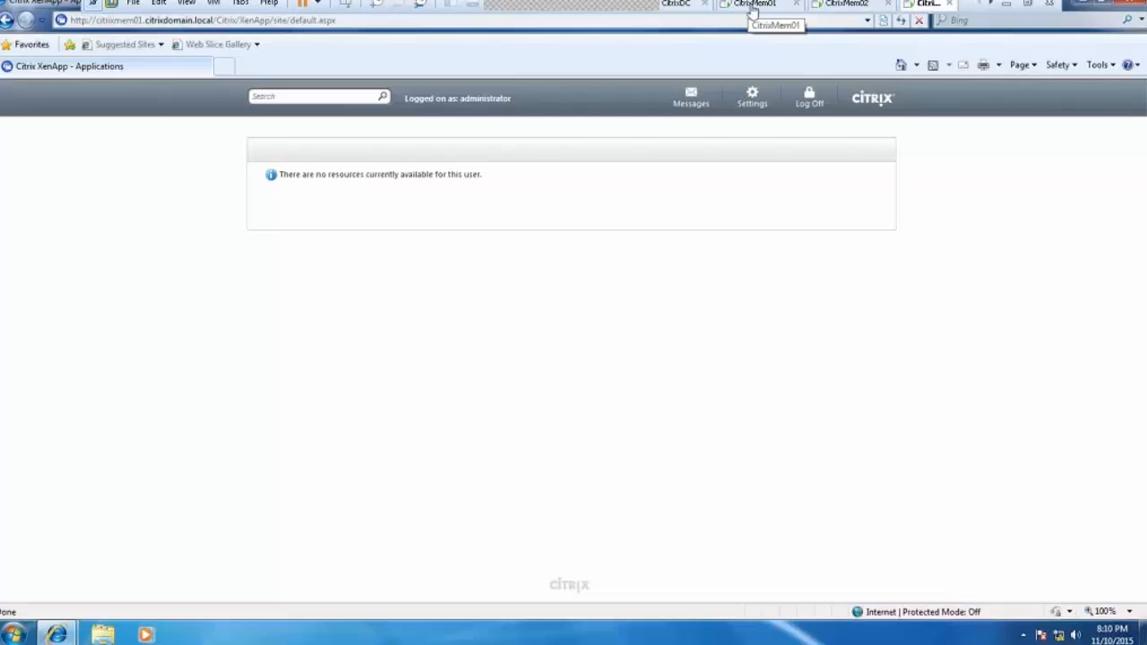
Step: Switch back to CitrixMem01, minimize the browser and Web Interface console, and close the XenApp Server Role Manager
left_click(753, 6)
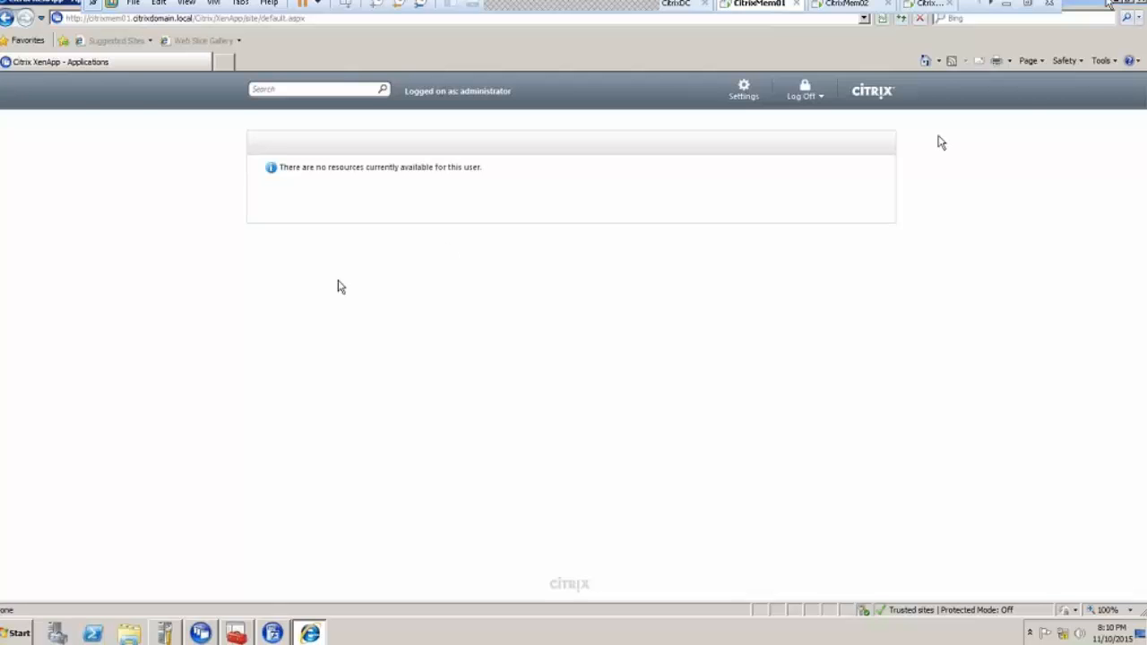
left_click(1114, 9)
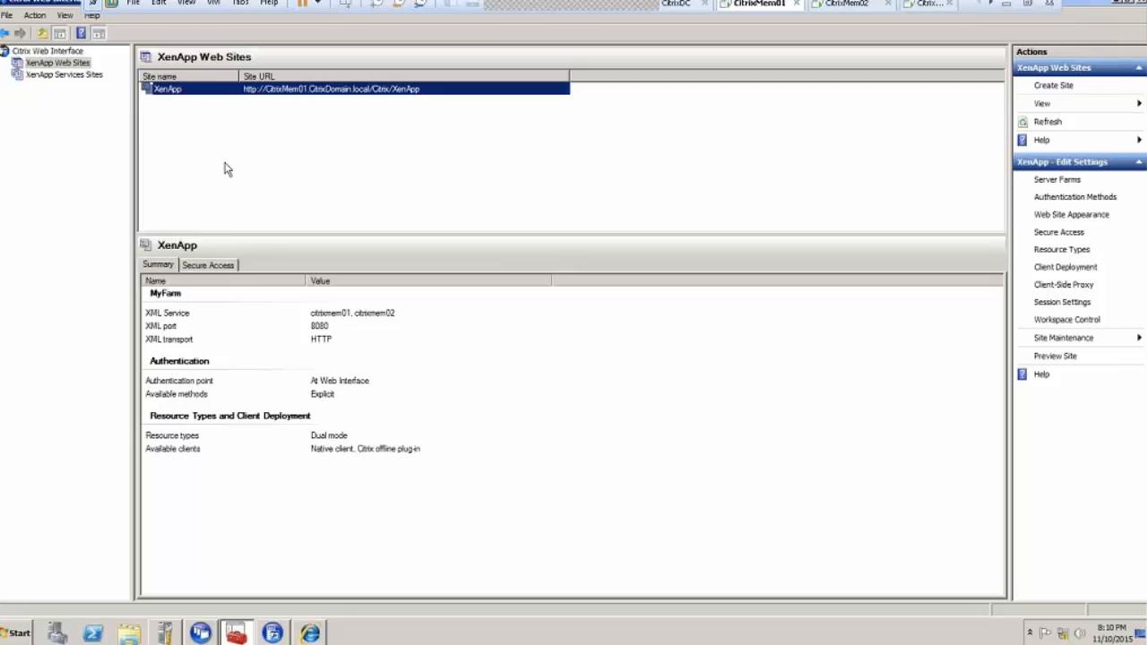
left_click(1118, 4)
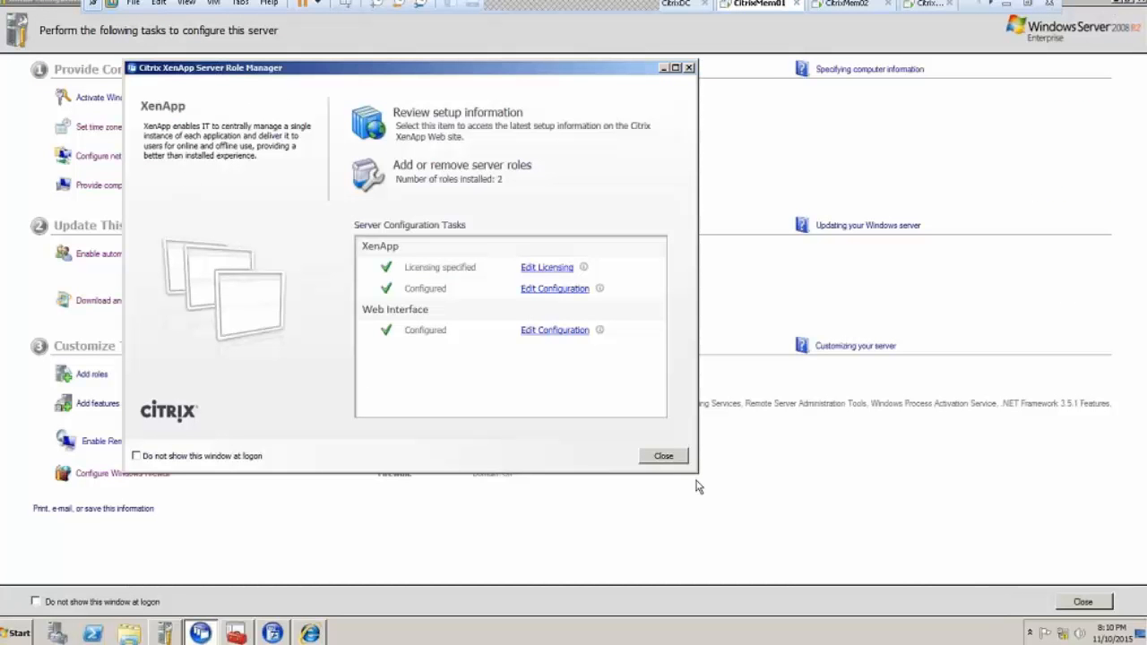
left_click(663, 456)
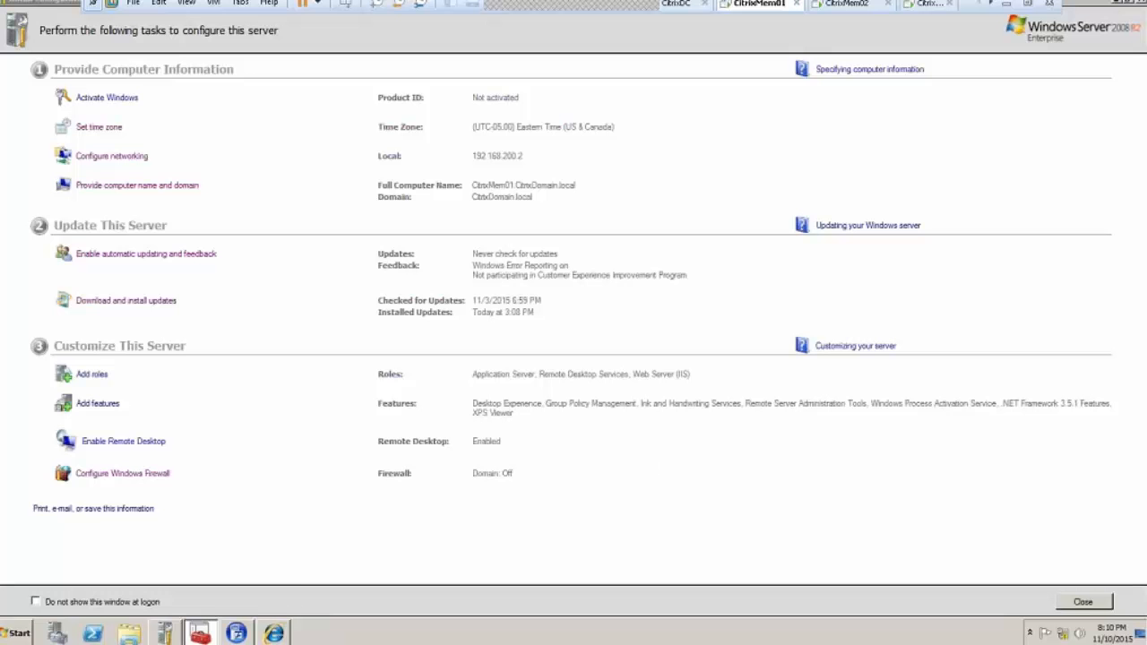
Step: Switch to Citrix AppCenter, maximize it, and show the Applications node of MyFarm
left_click(237, 634)
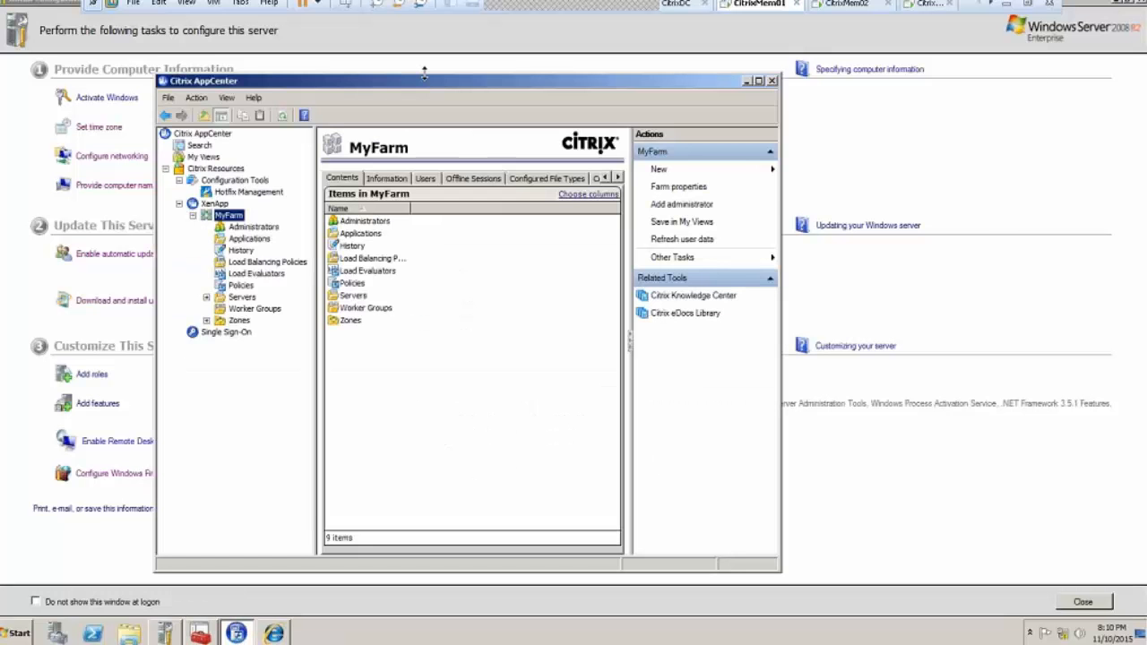
double_click(424, 80)
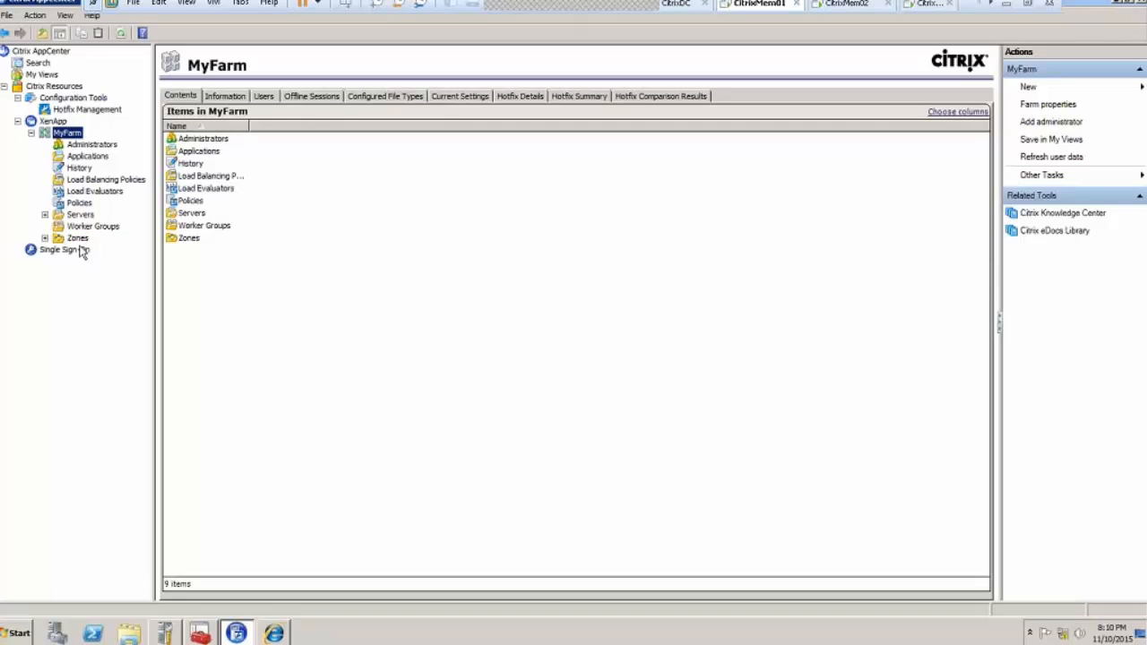
left_click(89, 157)
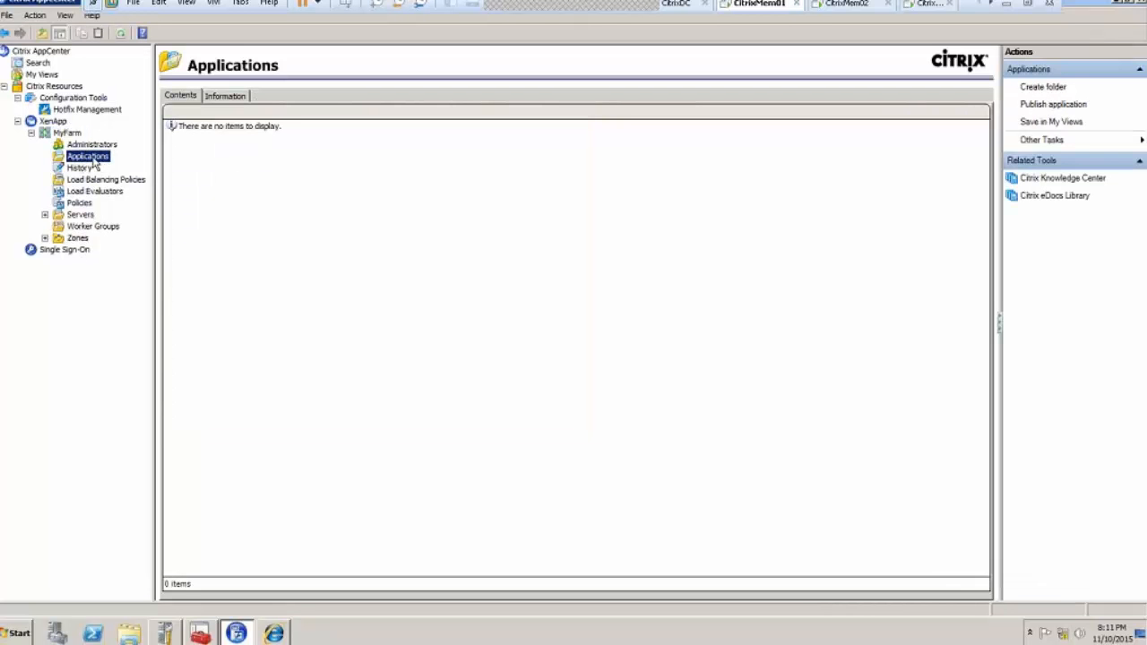
Step: Leave the full-screen view and create a folder named Soft on drive C: of CitrixMem01
left_click(1018, 7)
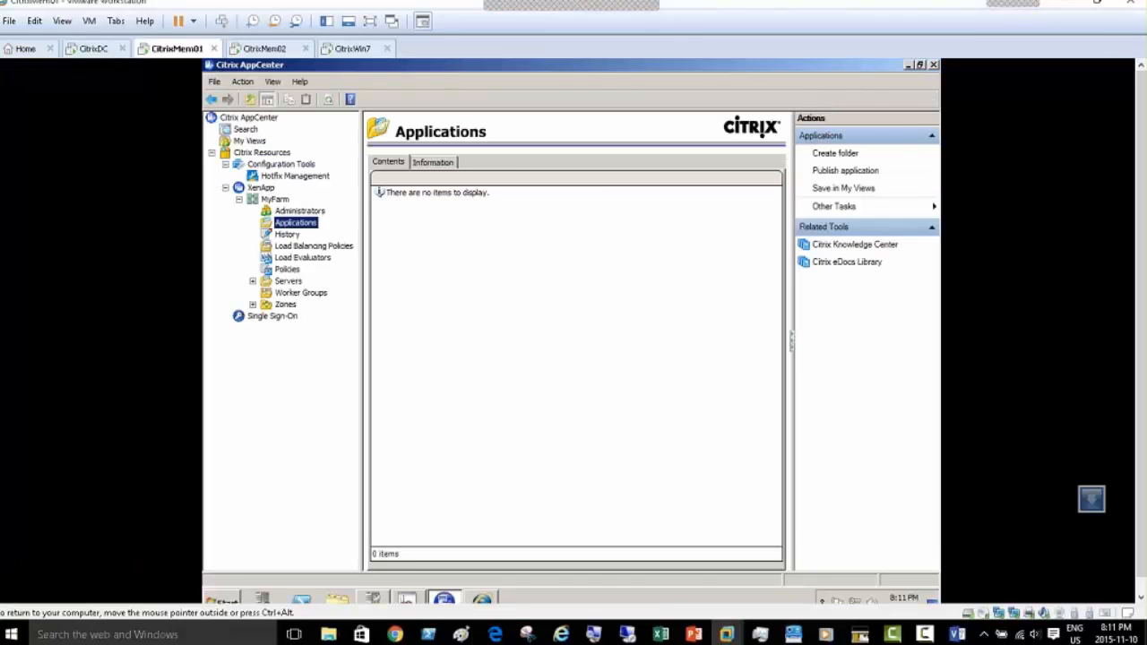
mouse_move(328, 634)
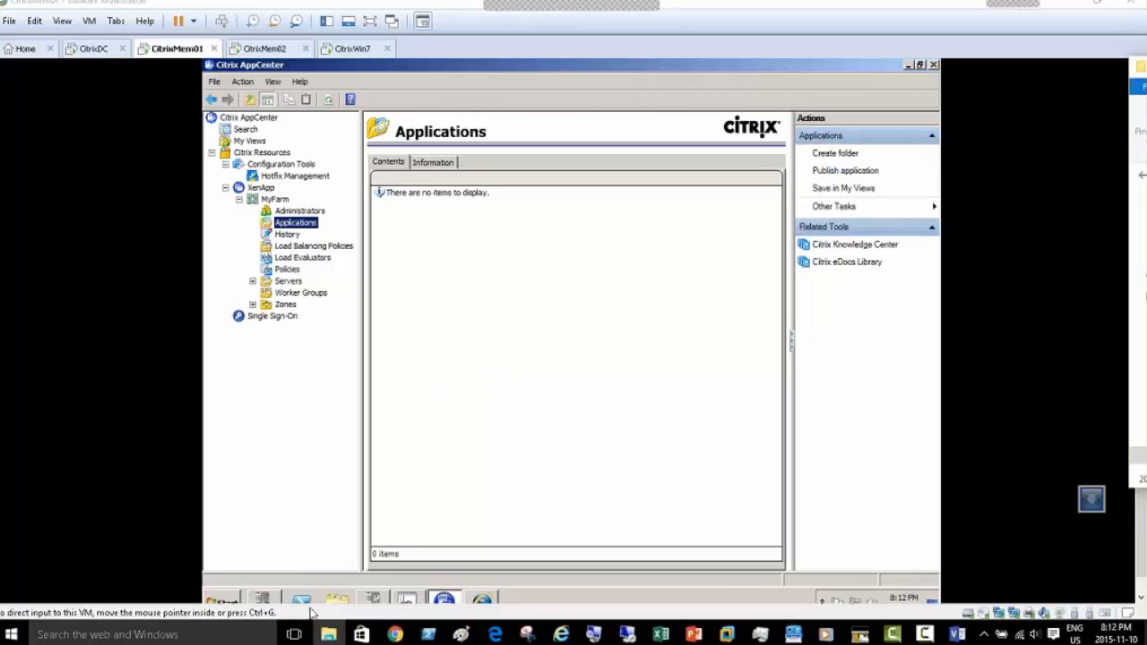
left_click(337, 599)
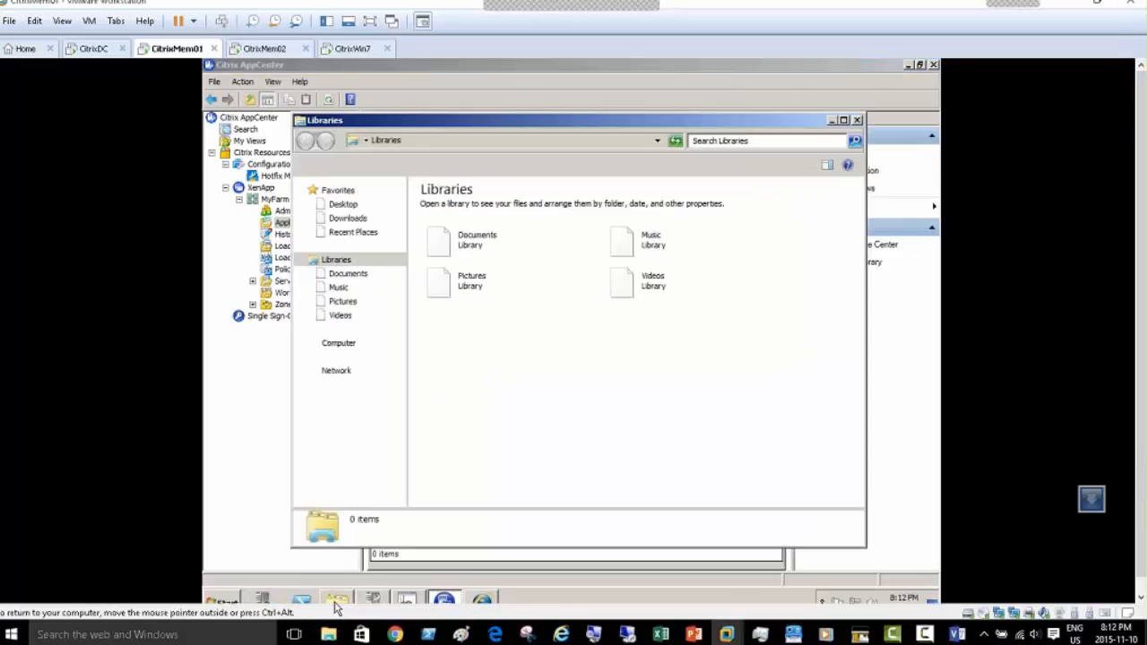
left_click(337, 343)
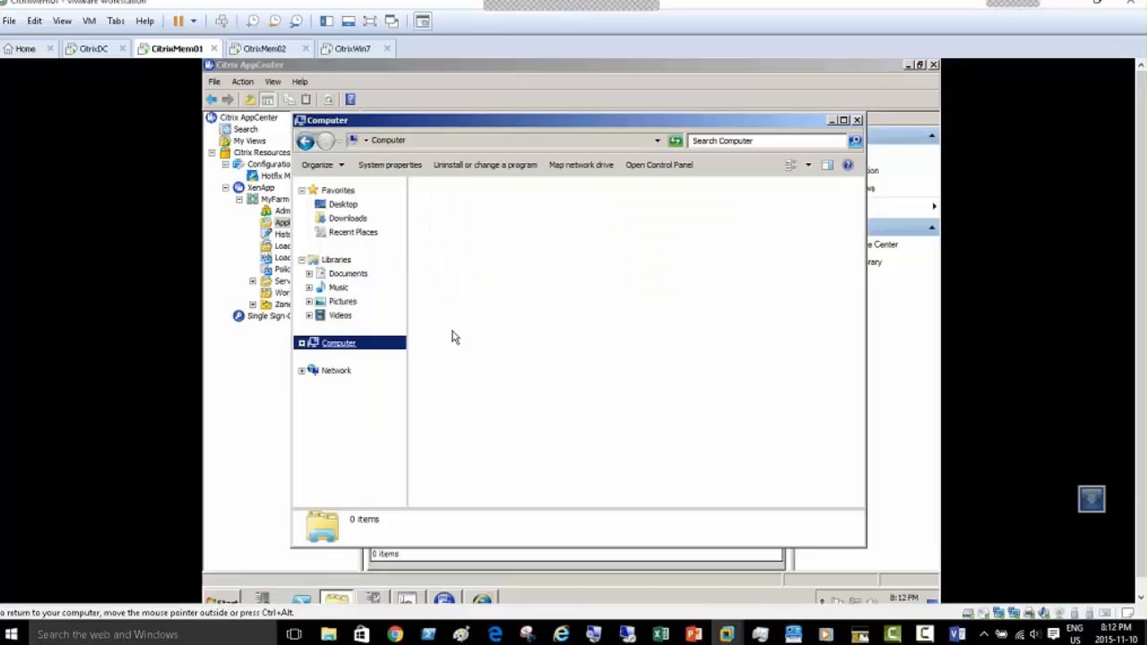
double_click(484, 215)
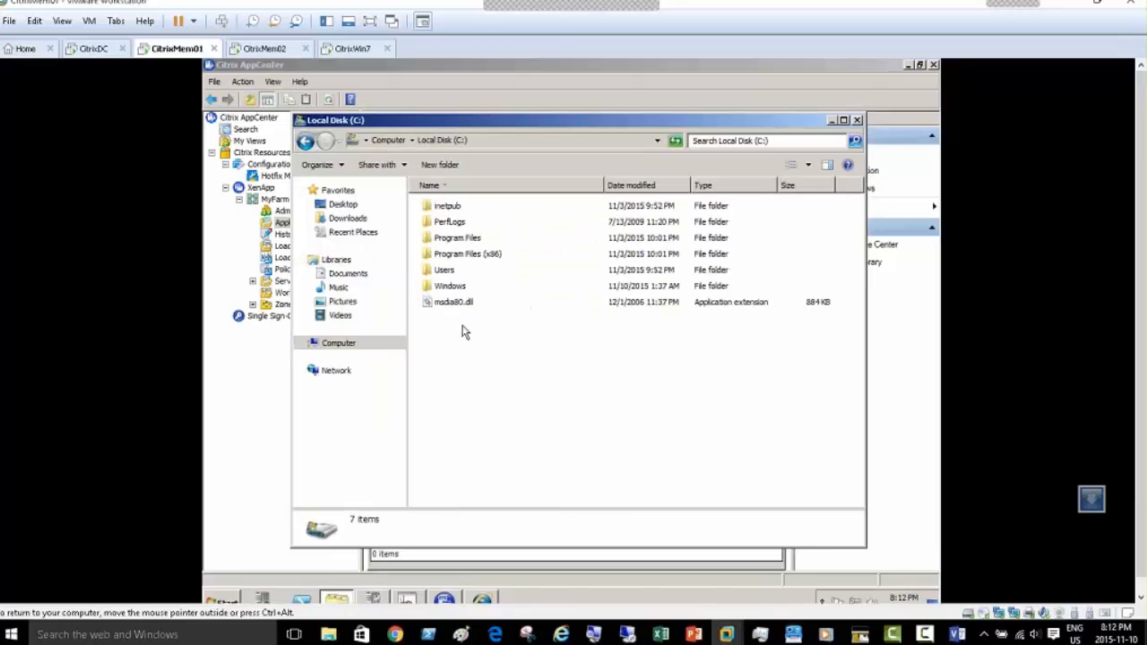
key("ctrl+shift+n")
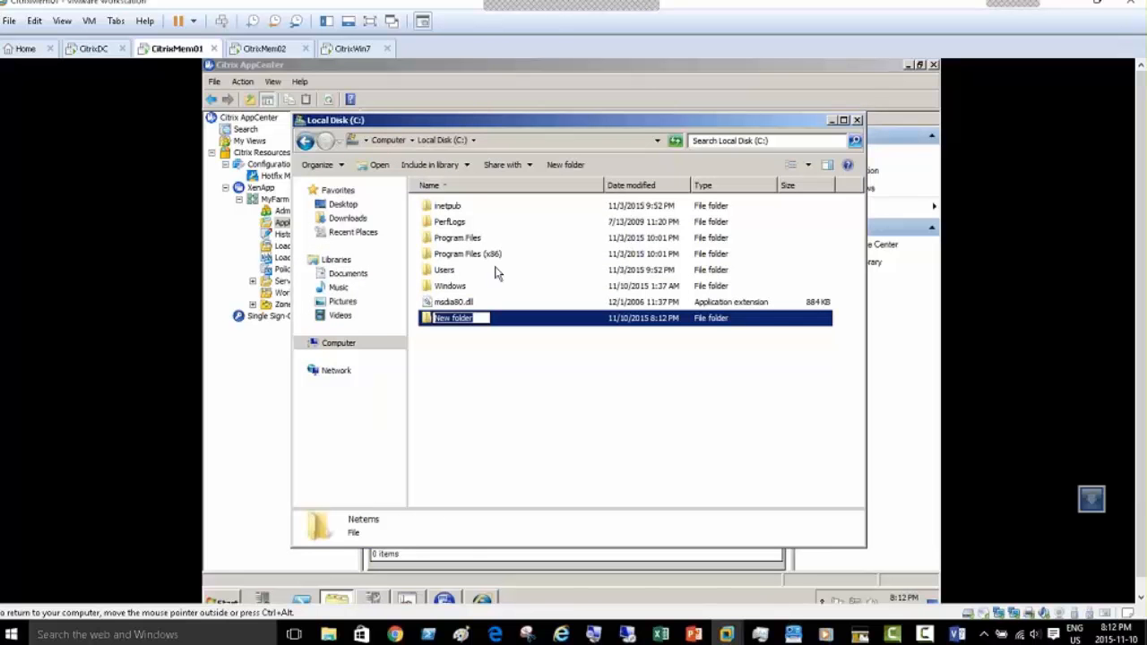
type("Soft")
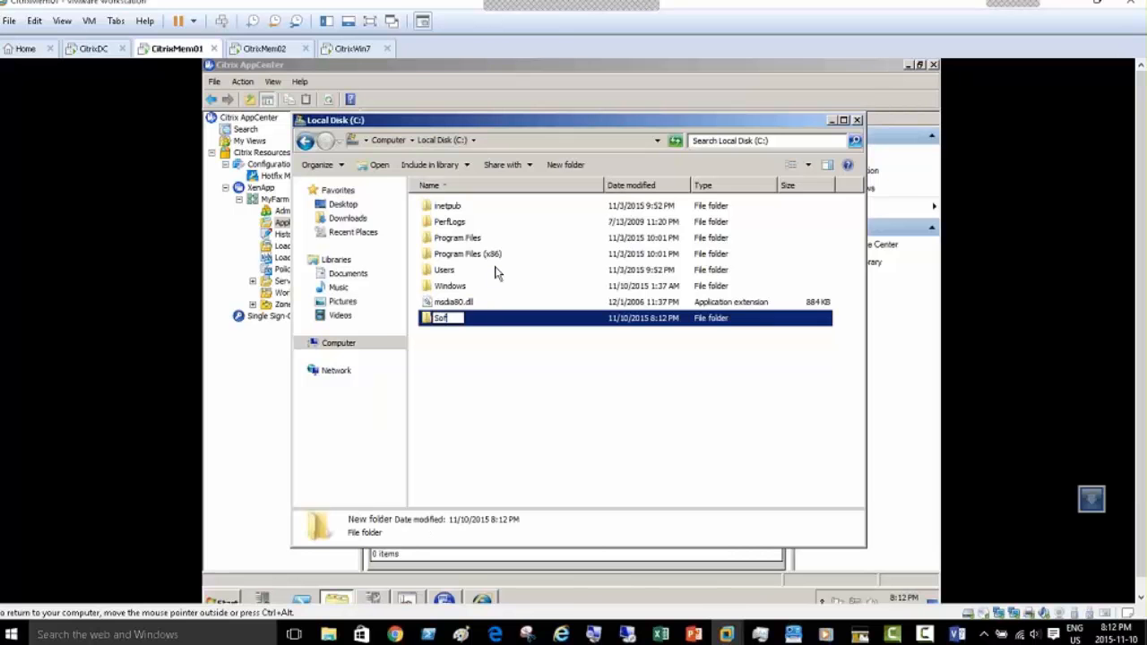
key("Return")
Step: Open the Soft folder and paste the Foxit Reader, Google Chrome and WinRAR installers copied from the host into it
key("Return")
key("ctrl+v")
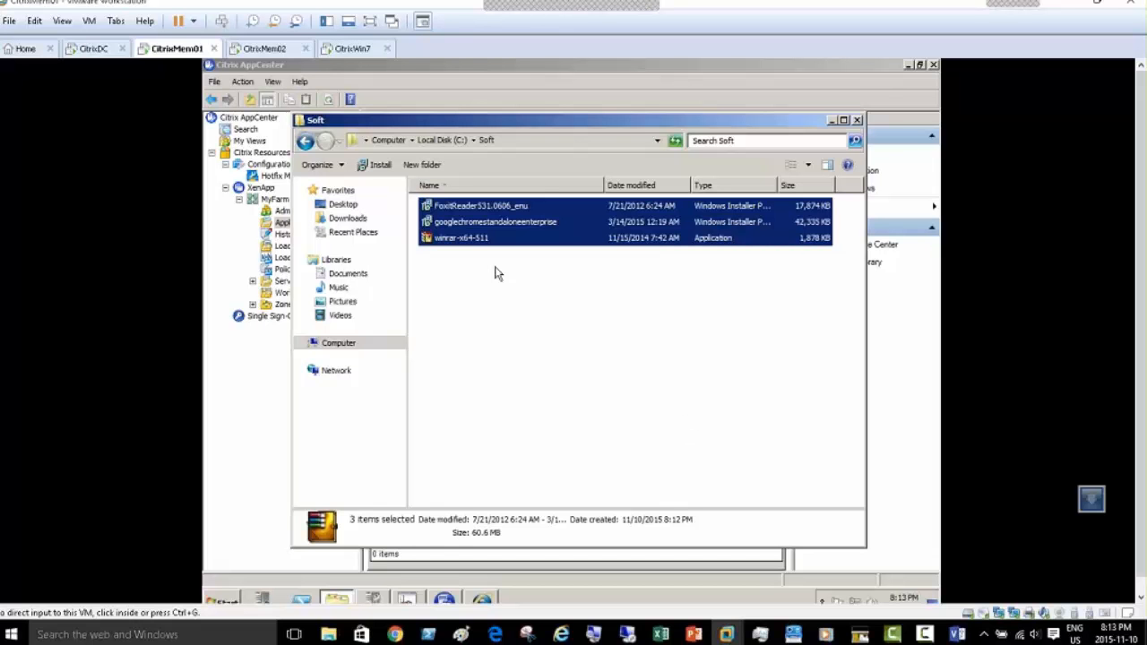
left_click(478, 288)
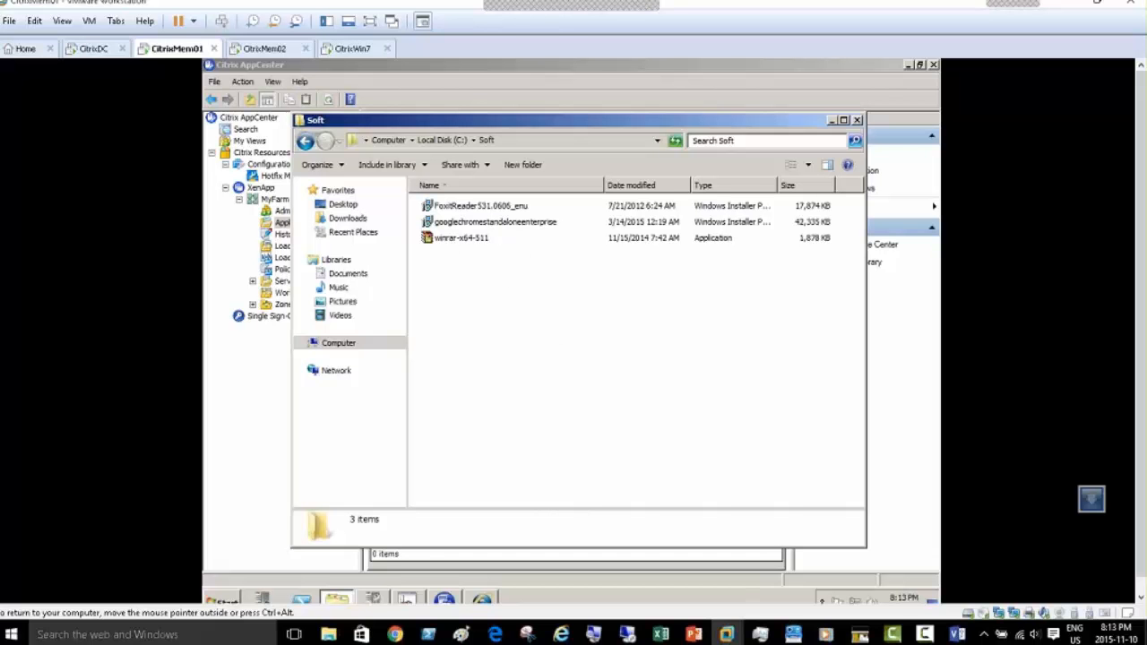
Step: Return to Citrix AppCenter and start the Publish Application wizard for the Applications node of MyFarm
left_click(251, 413)
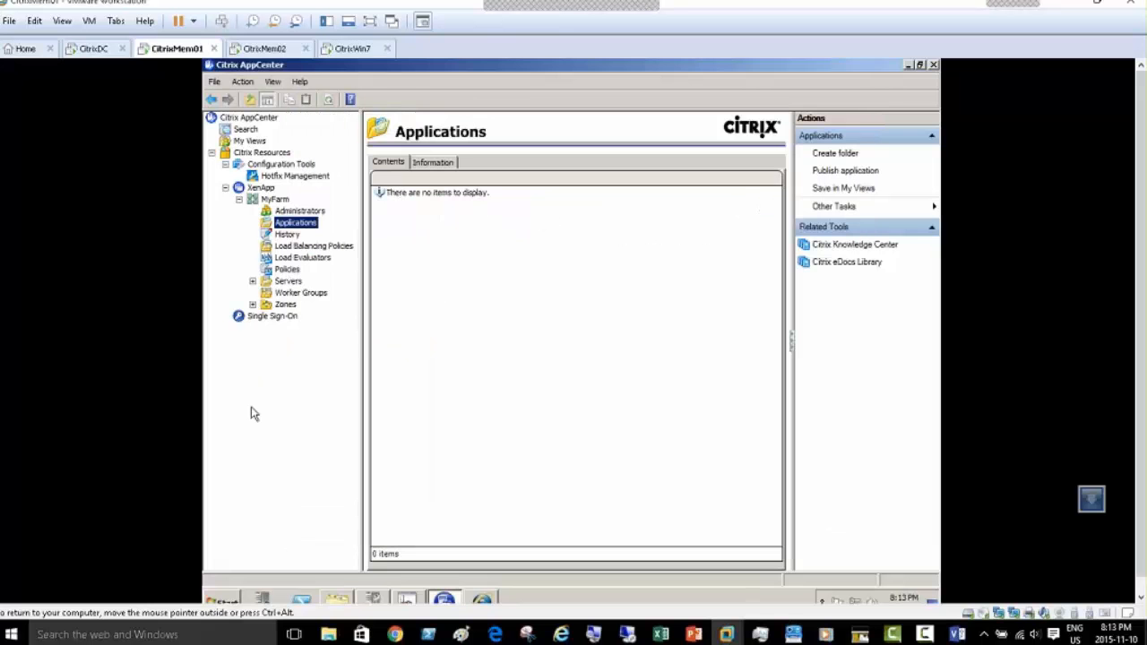
right_click(302, 225)
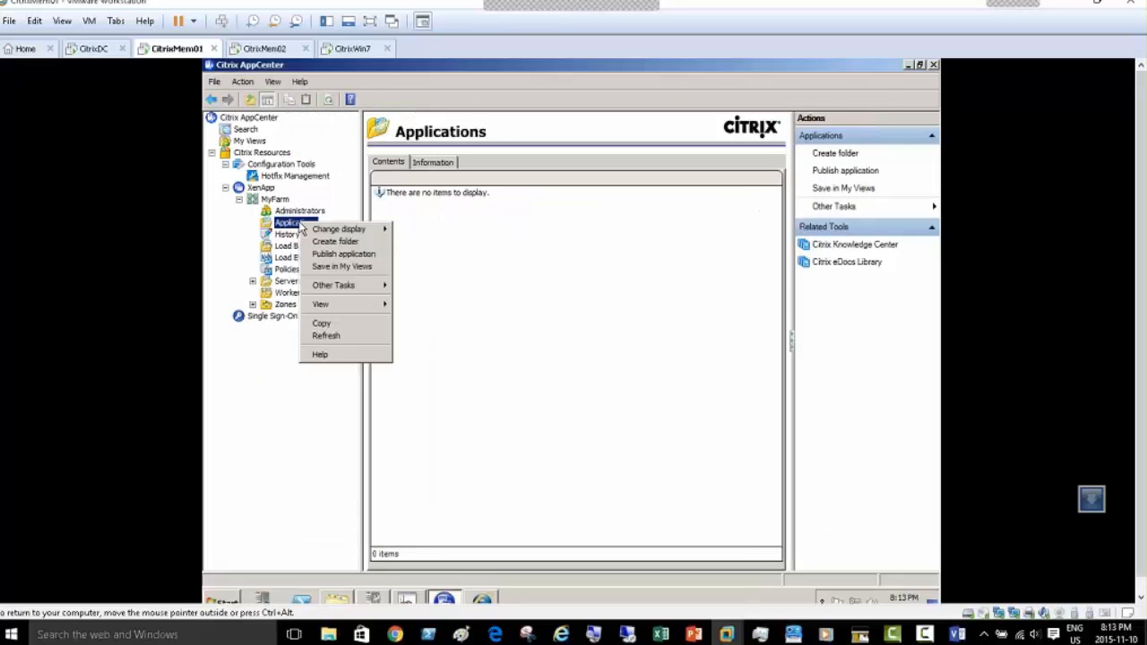
left_click(344, 254)
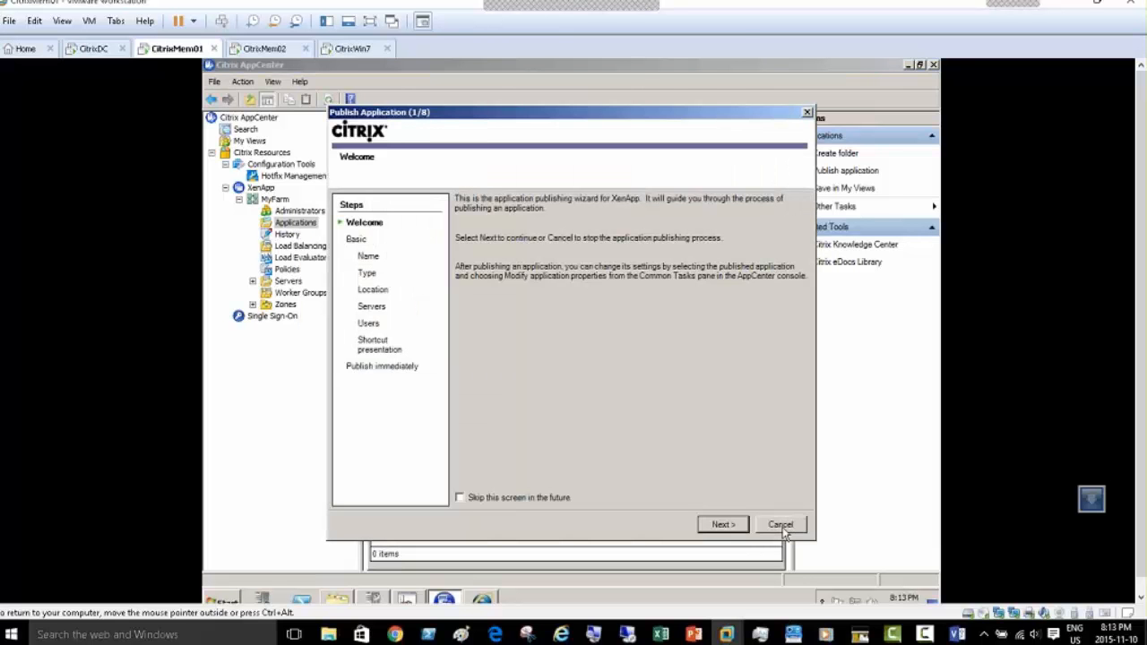
Step: Cancel the open publishing wizard and start publishing a new application in the farm's Applications folder, continuing past the welcome page
left_click(780, 525)
left_click(542, 350)
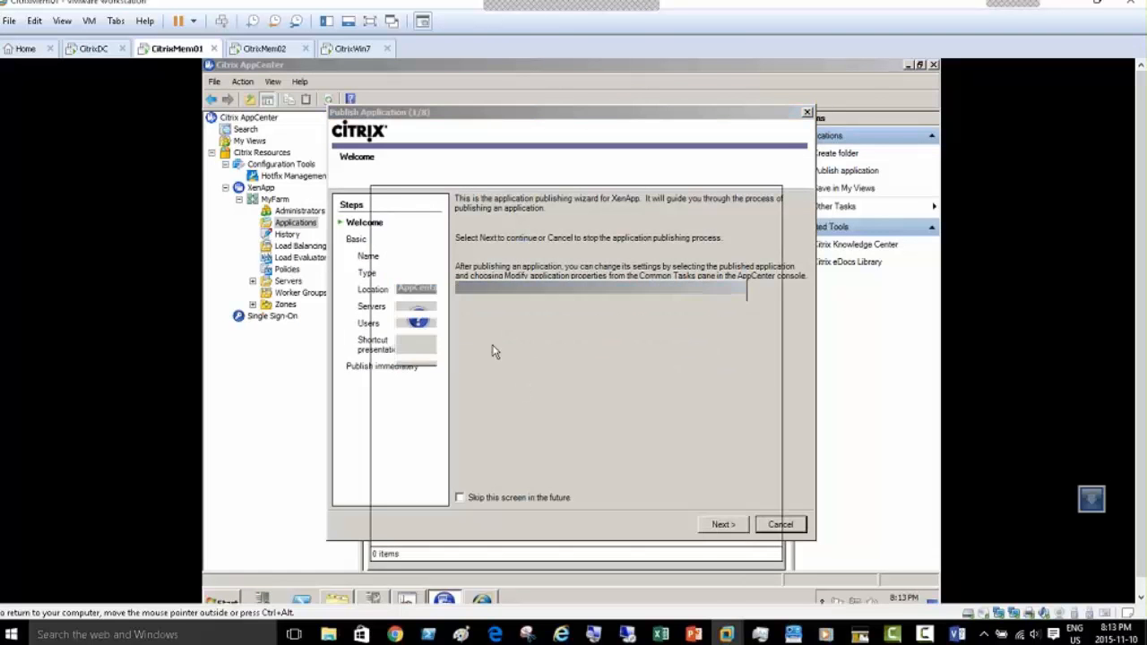
right_click(296, 222)
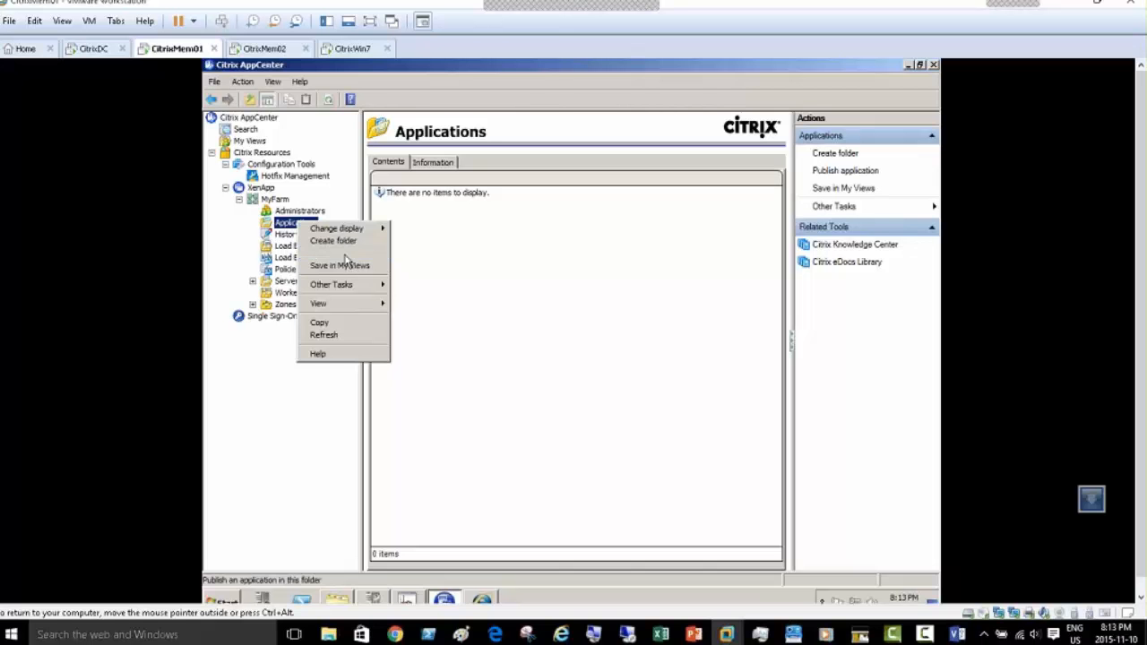
left_click(343, 254)
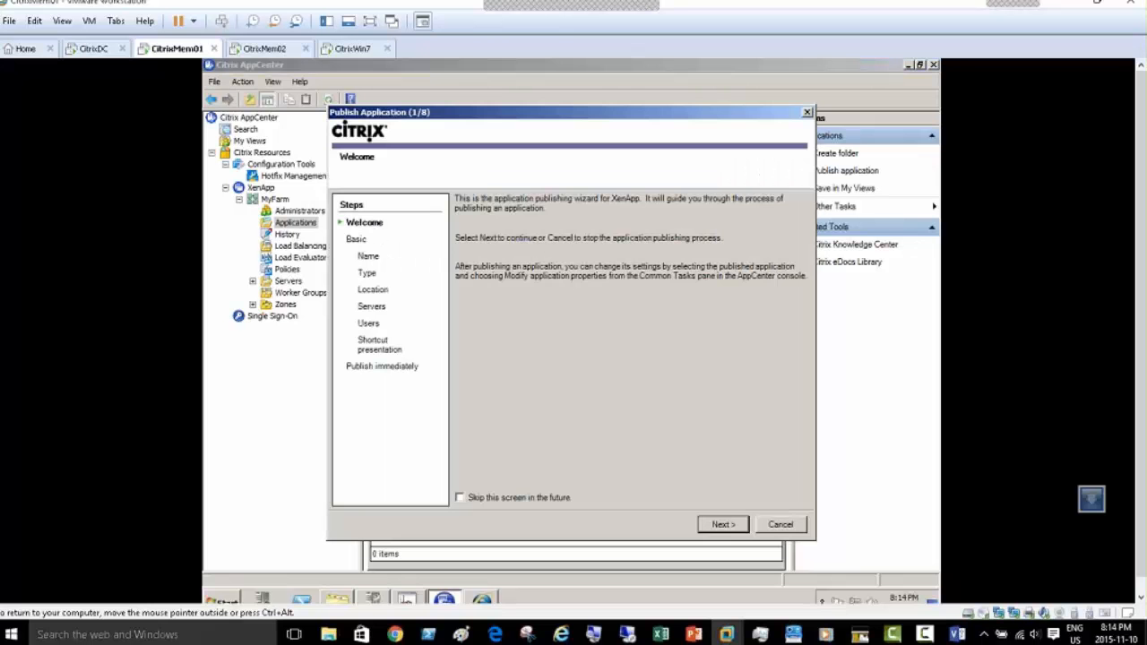
left_click(724, 525)
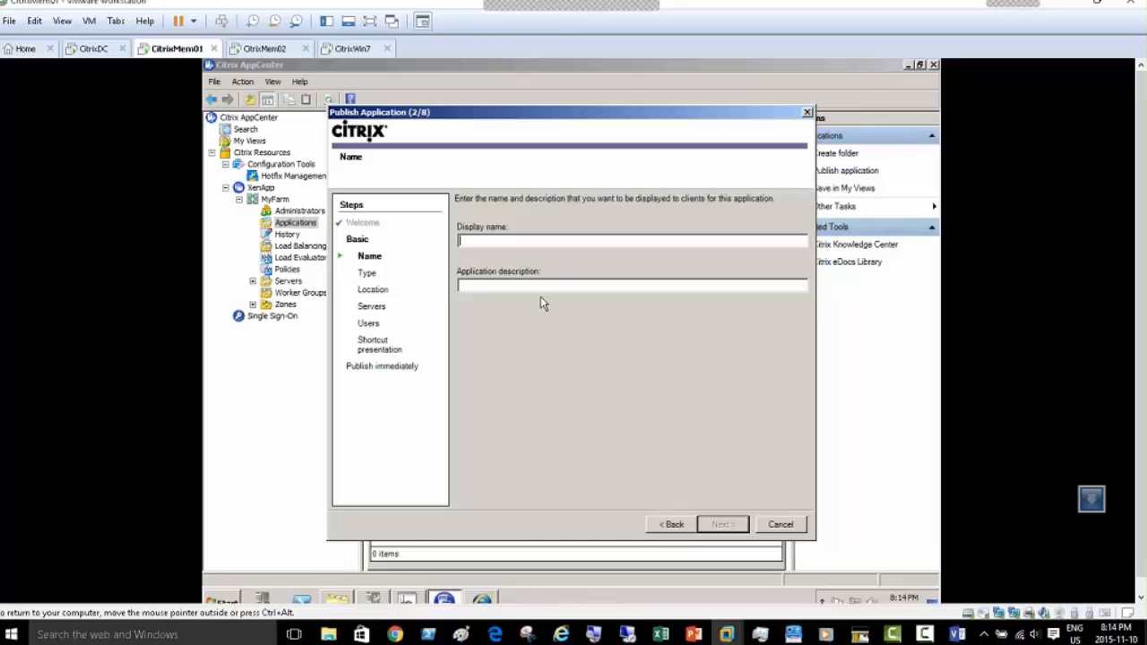
Step: Enter Chrome as the display name and try the Server desktop and Content types before reselecting Application
type("Chrome")
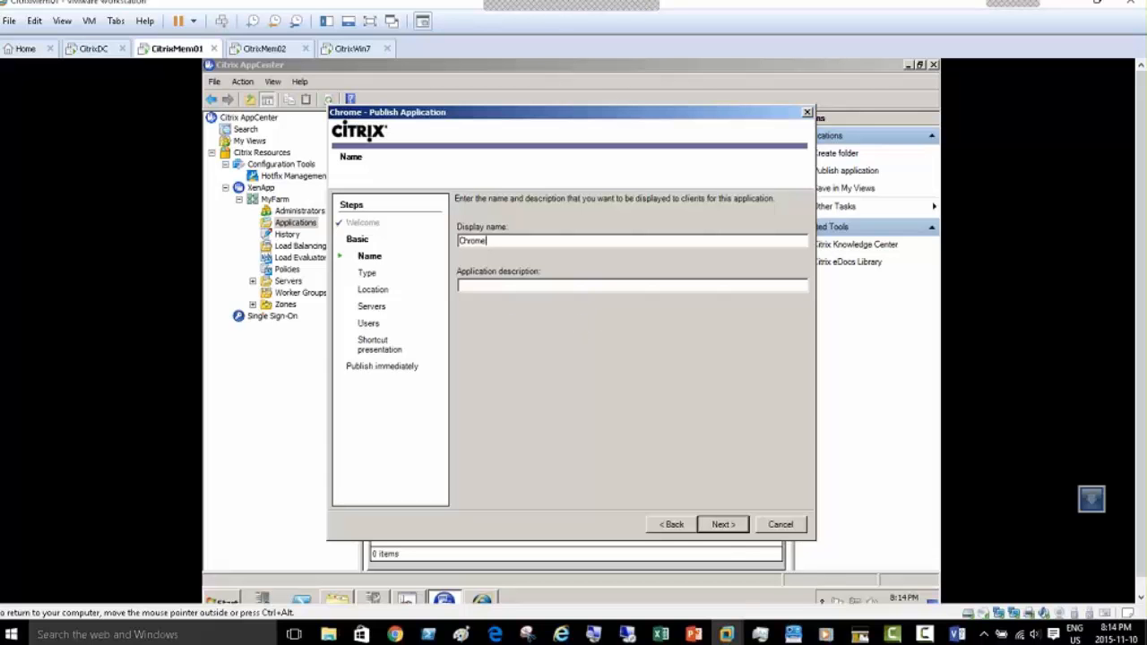
left_click(725, 528)
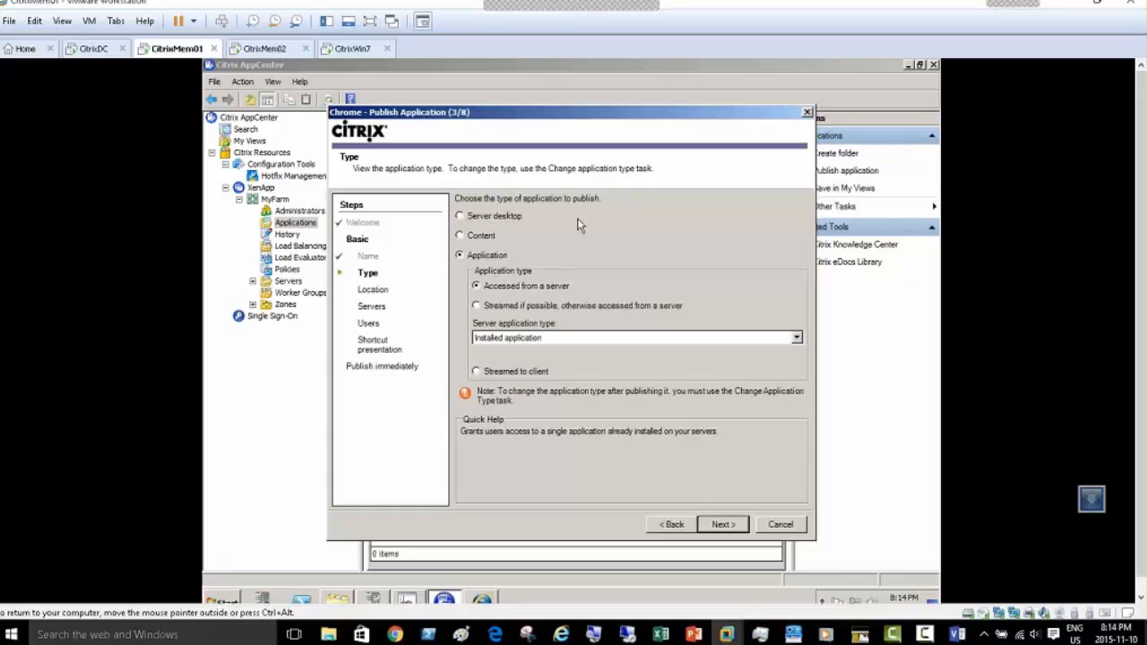
left_click(476, 218)
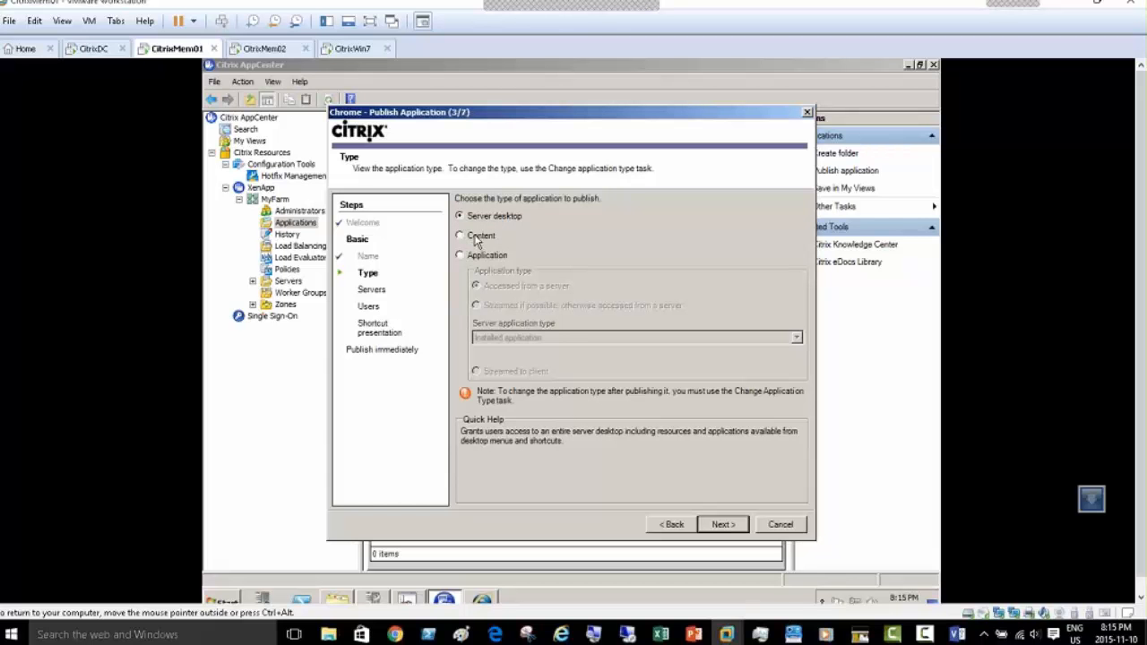
left_click(476, 241)
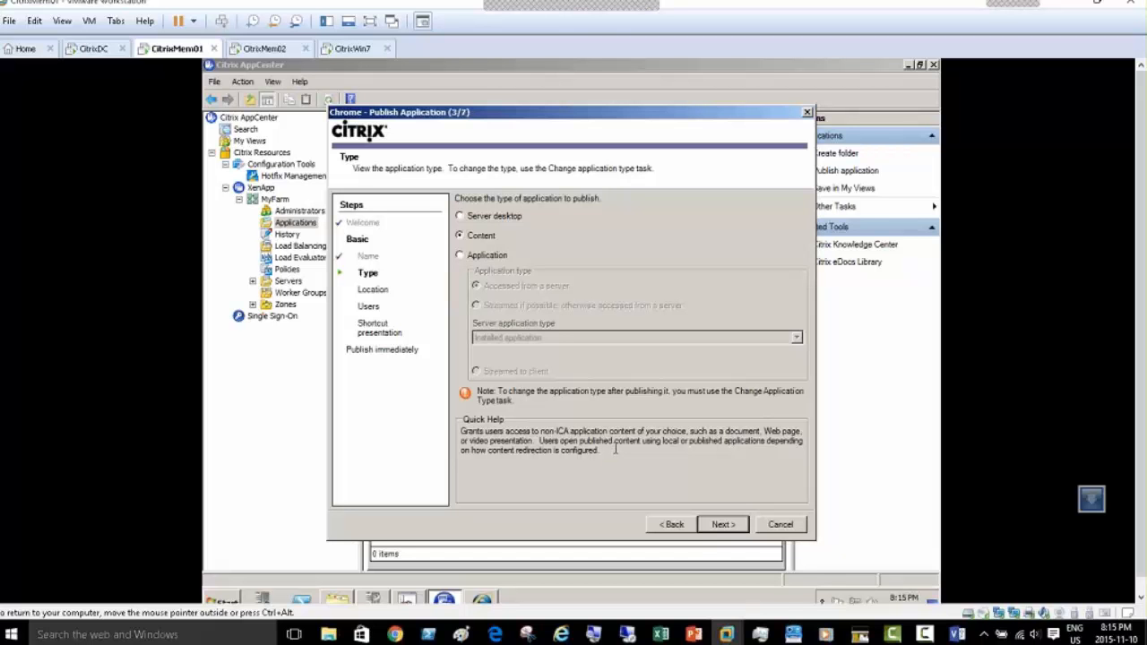
left_click(476, 256)
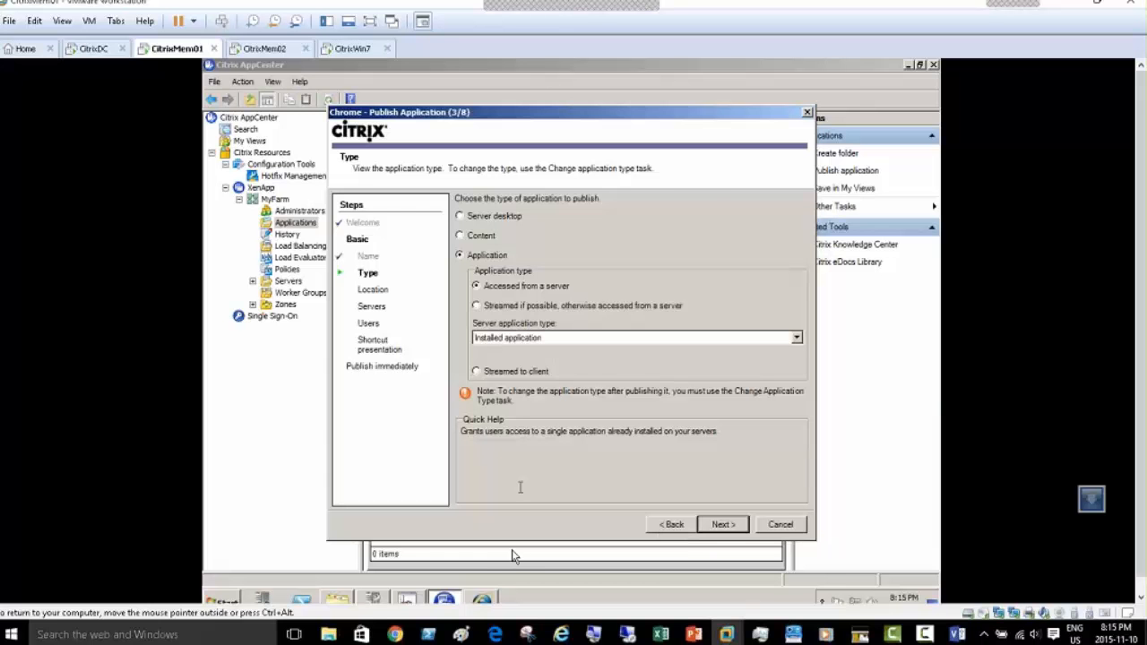
Step: Review the Foxit Reader, Google Chrome and WinRAR installer files in the C:\Soft folder
left_click(339, 603)
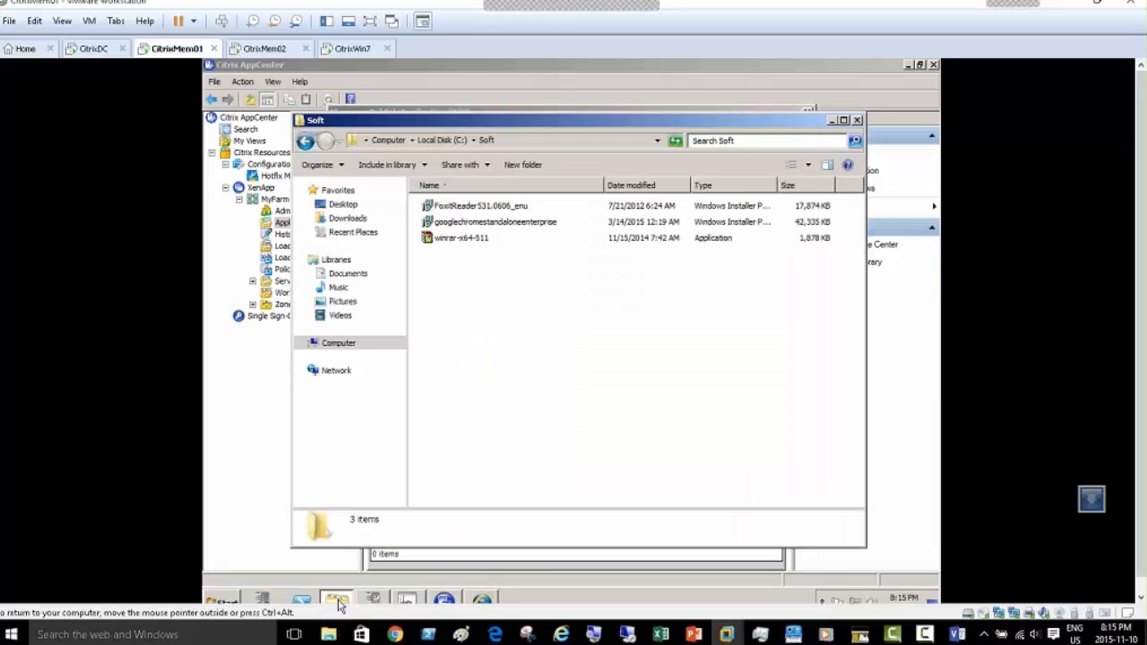
left_click(466, 208)
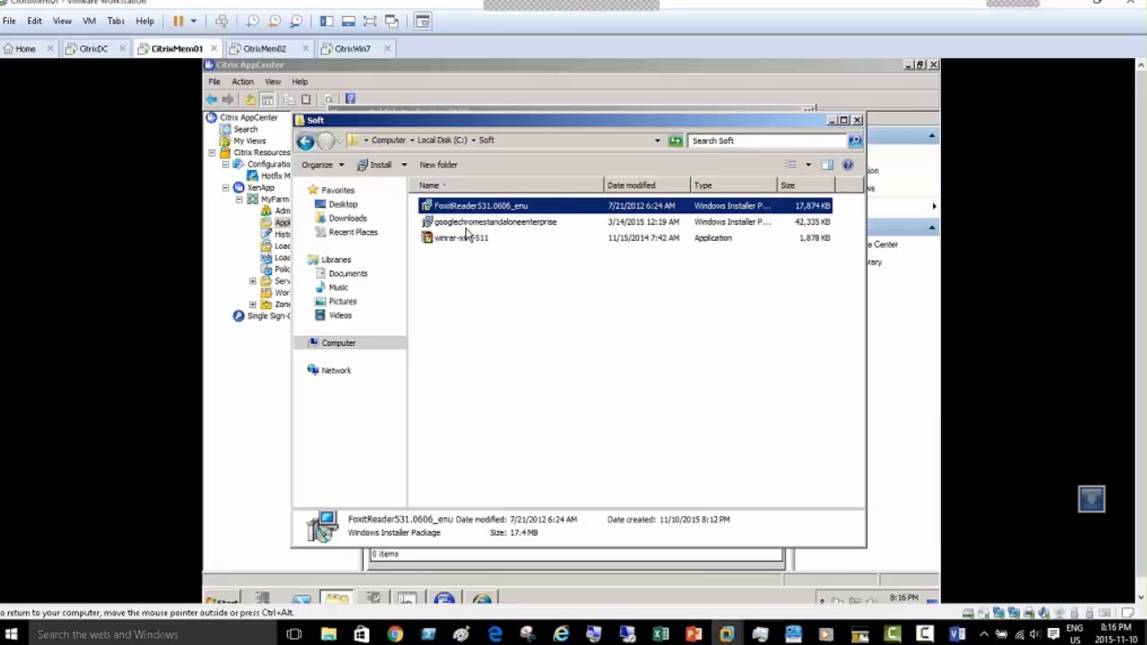
left_click(462, 226)
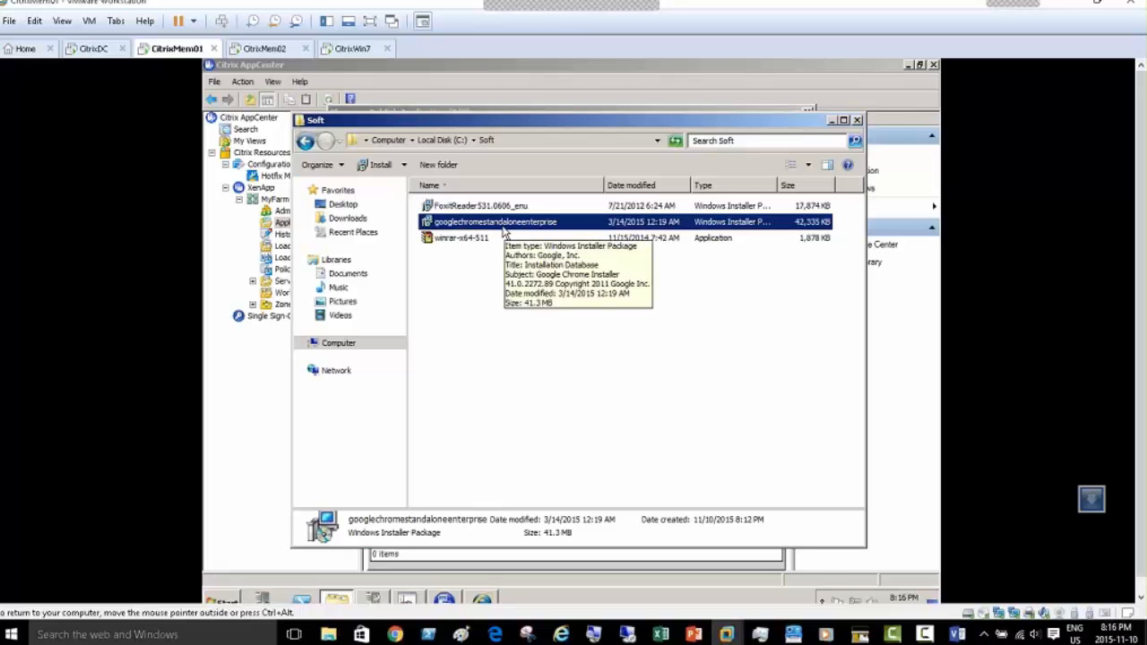
left_click(466, 240)
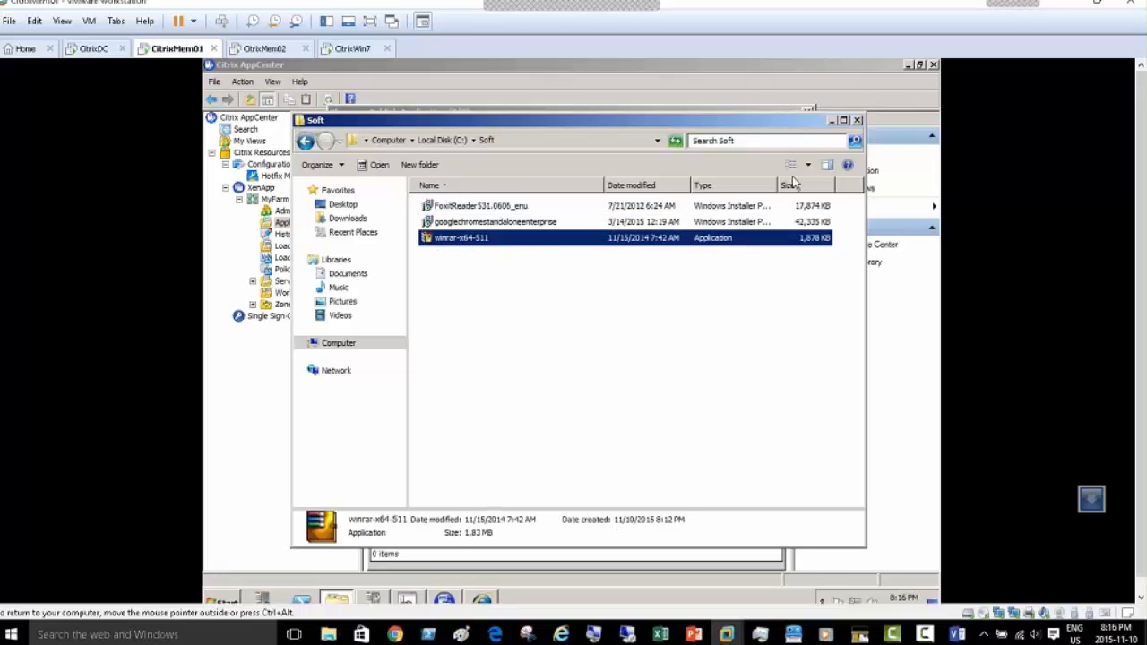
left_click(831, 120)
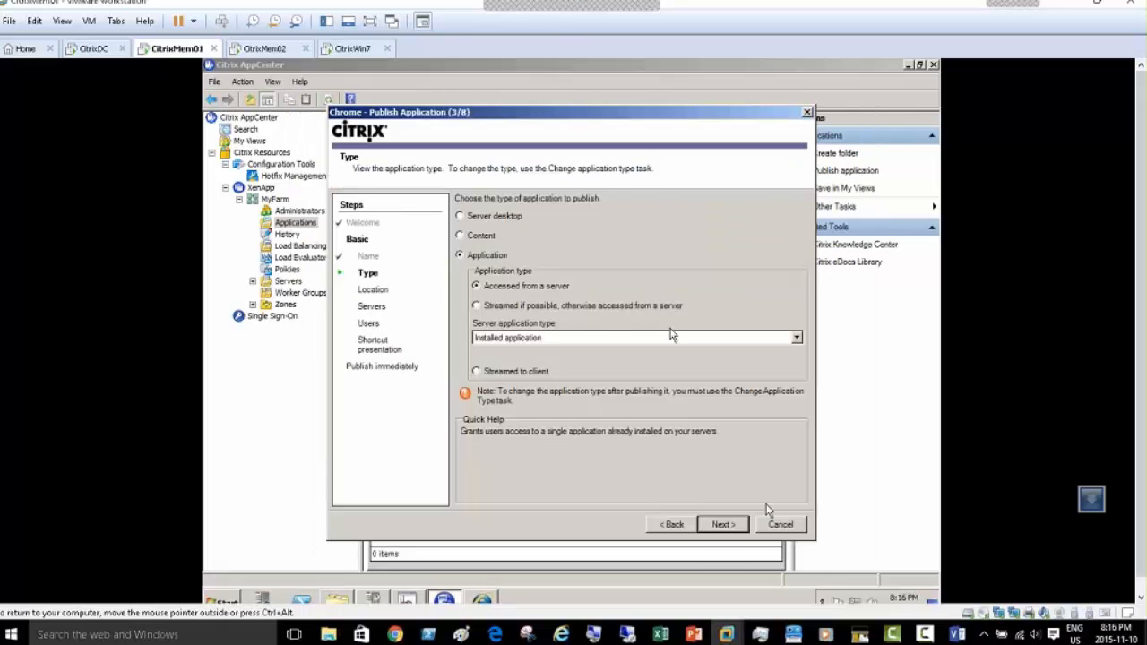
Step: Go back to the application's name settings and replace the display name with Notepad
left_click(672, 524)
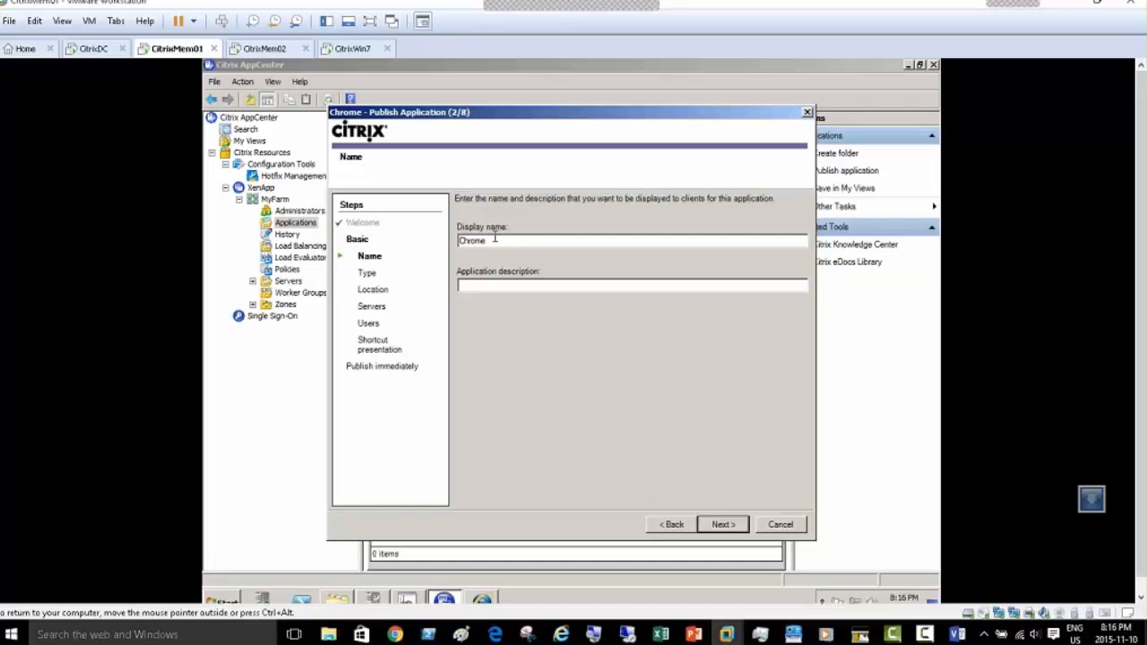
left_click_drag(495, 239, 405, 245)
type("Notepad")
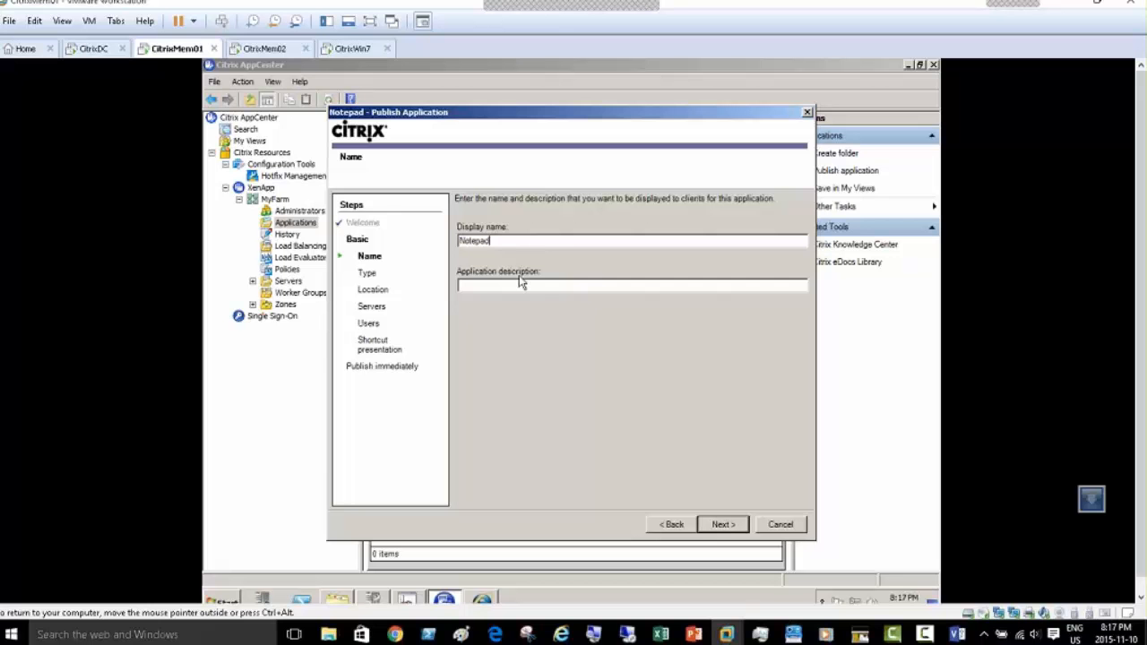
left_click(722, 525)
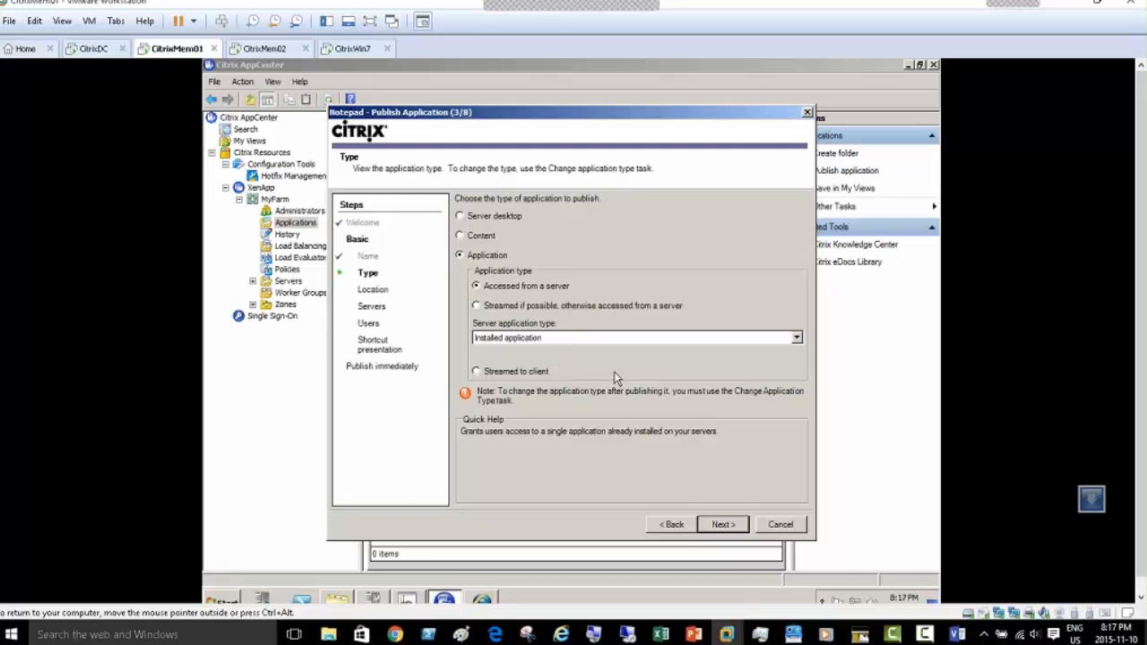
Step: Keep Installed application as the server application type and continue to the location settings
left_click(525, 338)
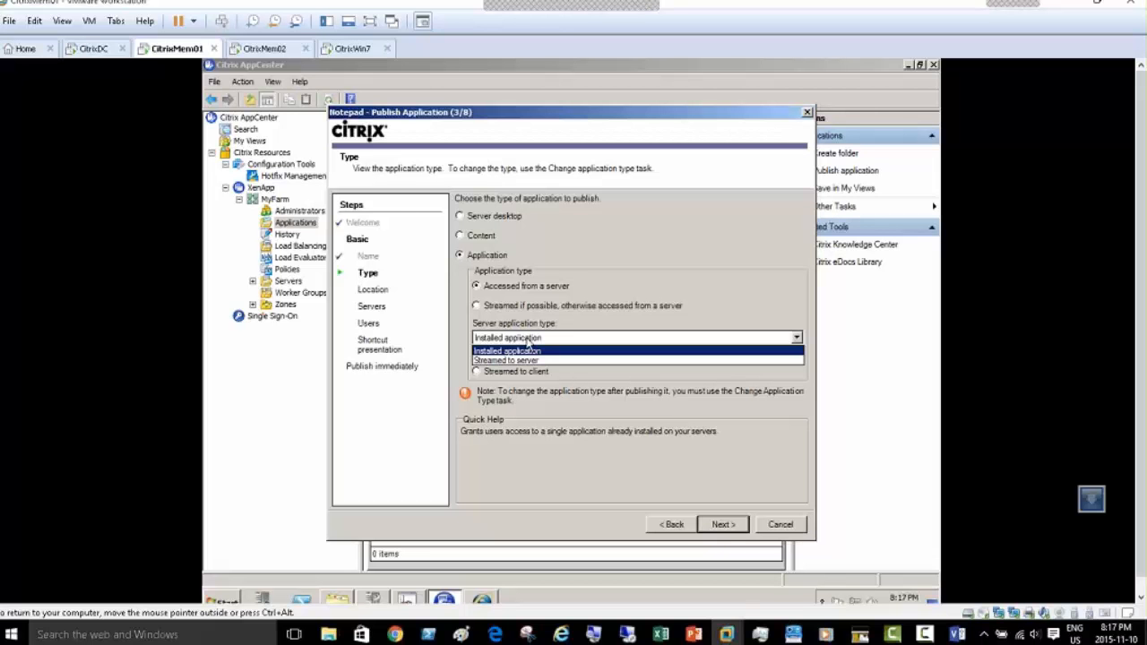
left_click(507, 350)
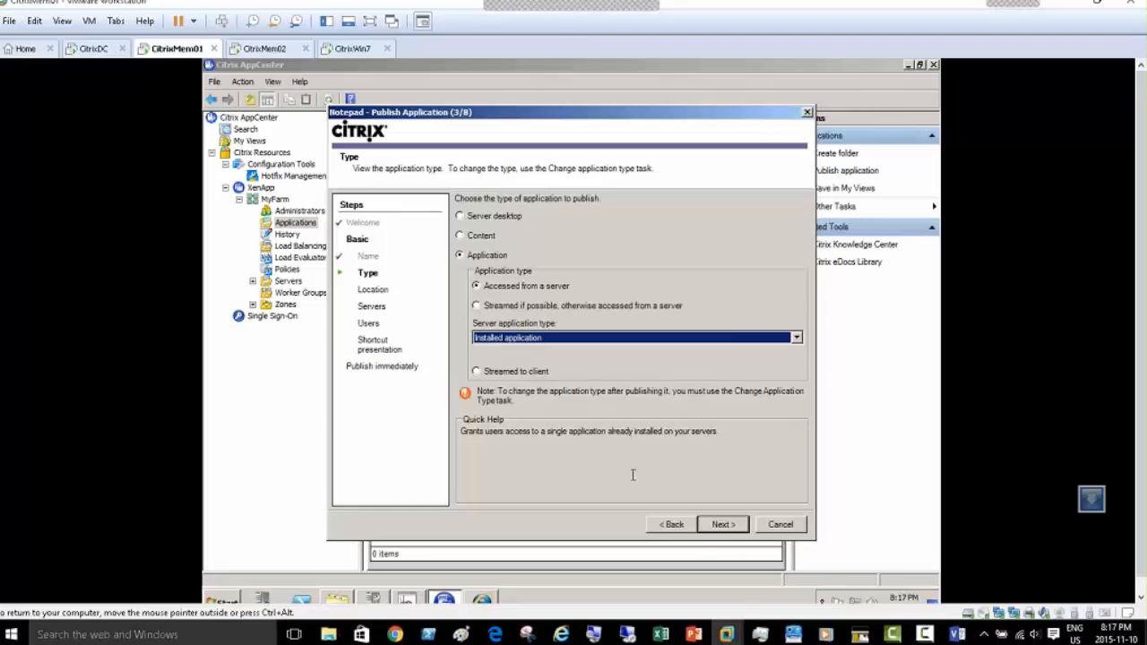
left_click(725, 525)
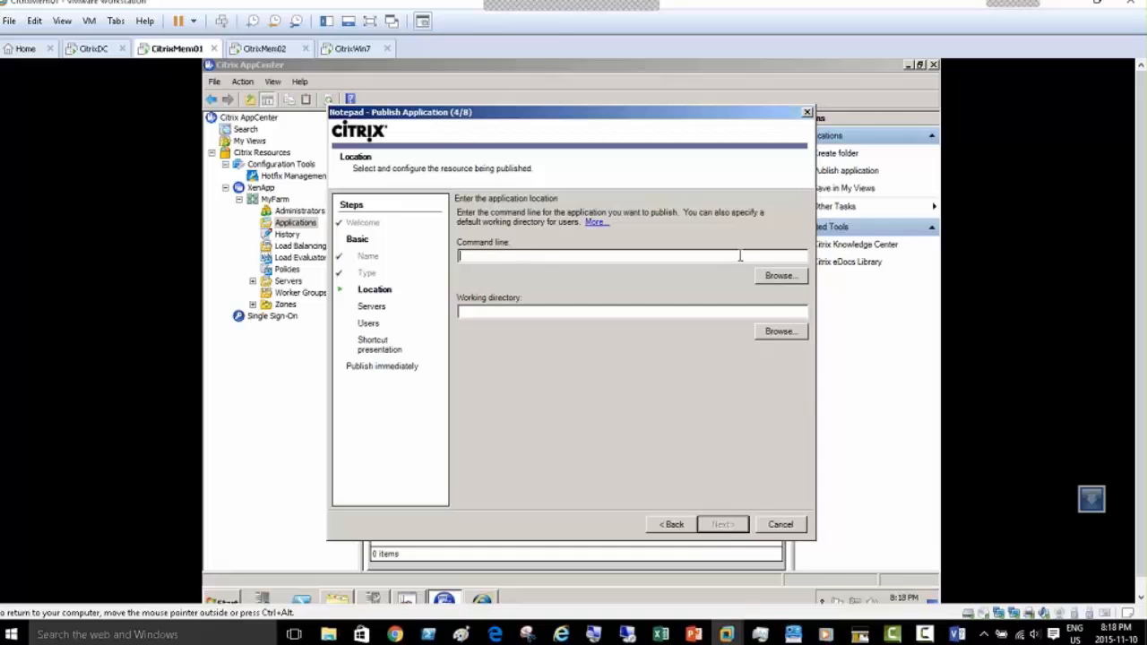
Step: Browse for the command-line executable on Local Disk (C:), opening the Windows\System32 folder
left_click(779, 278)
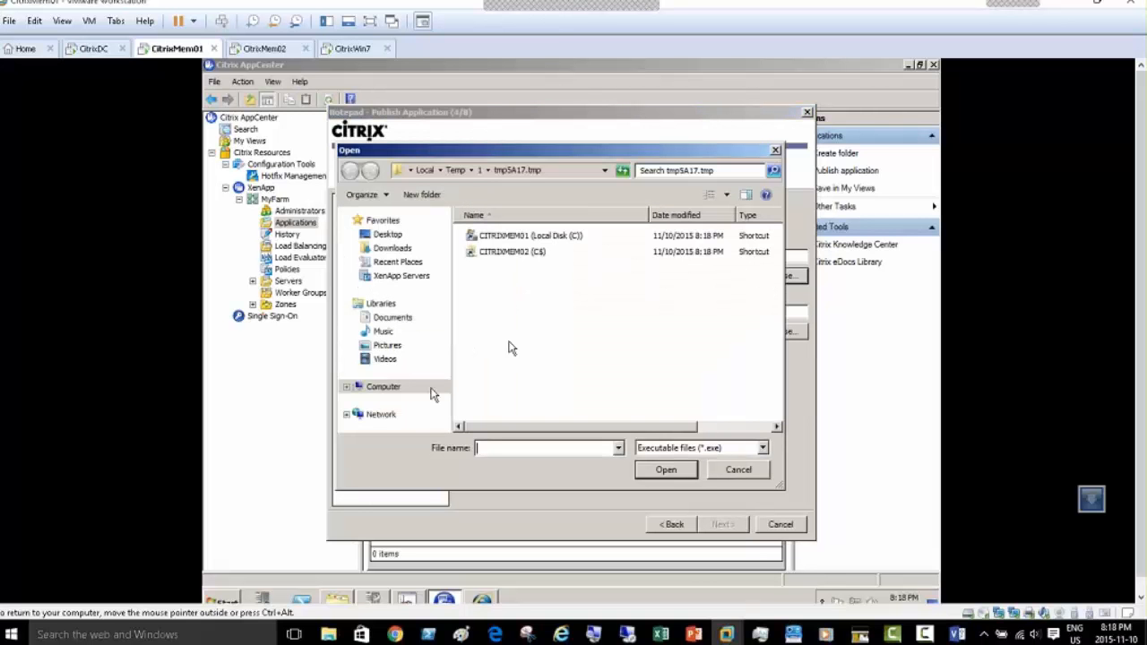
left_click(387, 386)
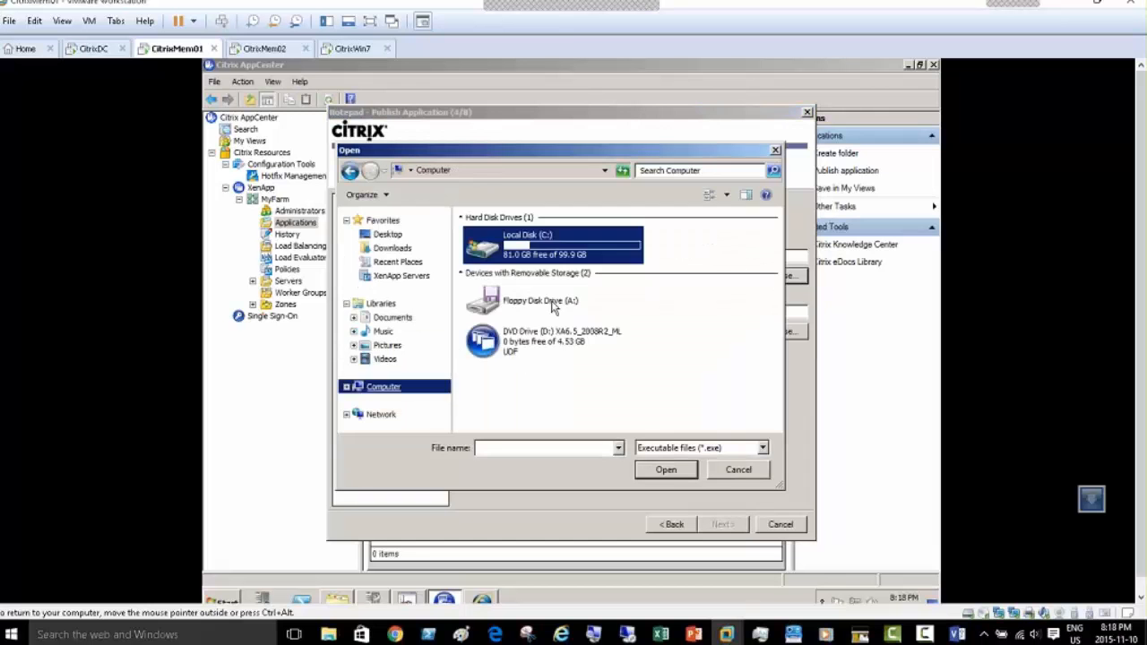
double_click(534, 253)
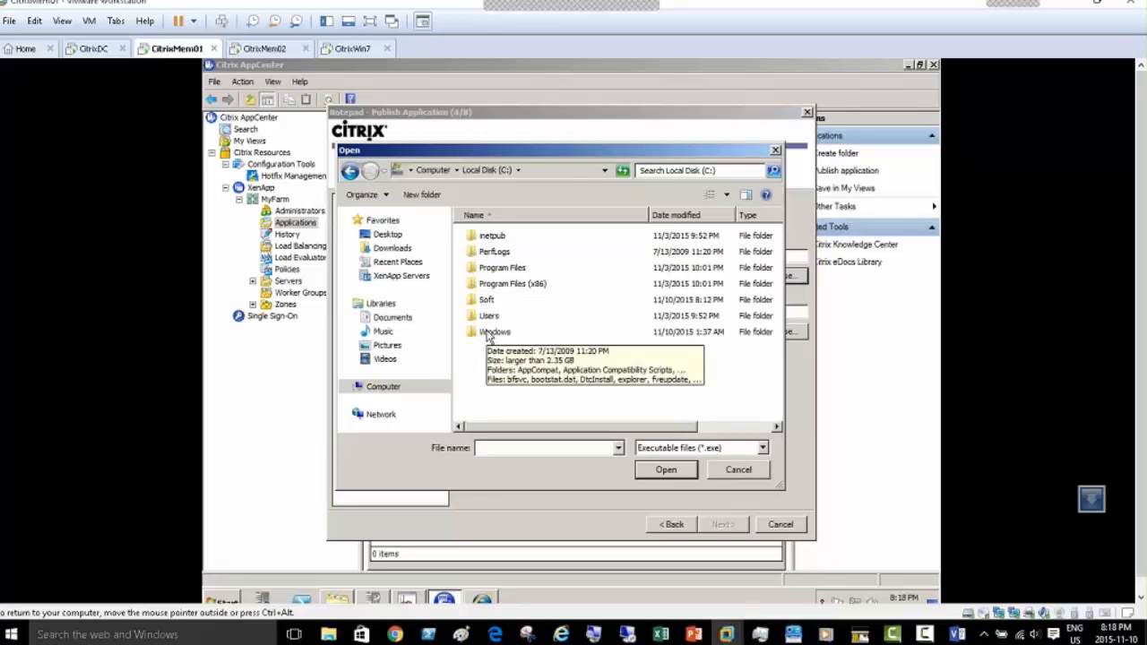
left_click(488, 333)
double_click(489, 334)
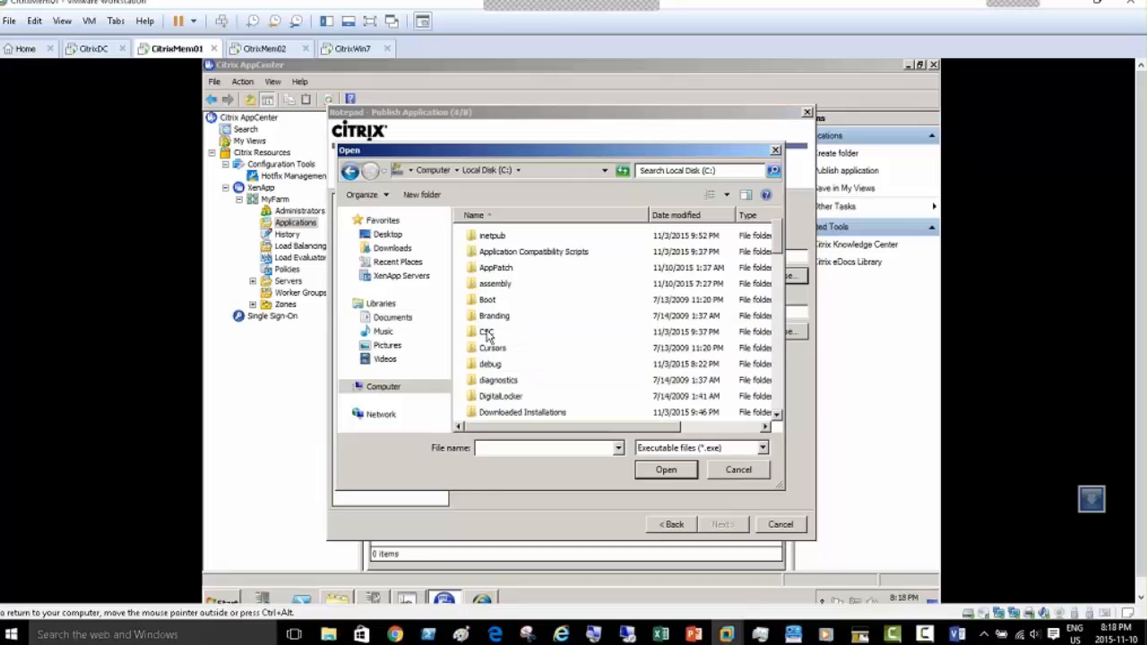
left_click(513, 380)
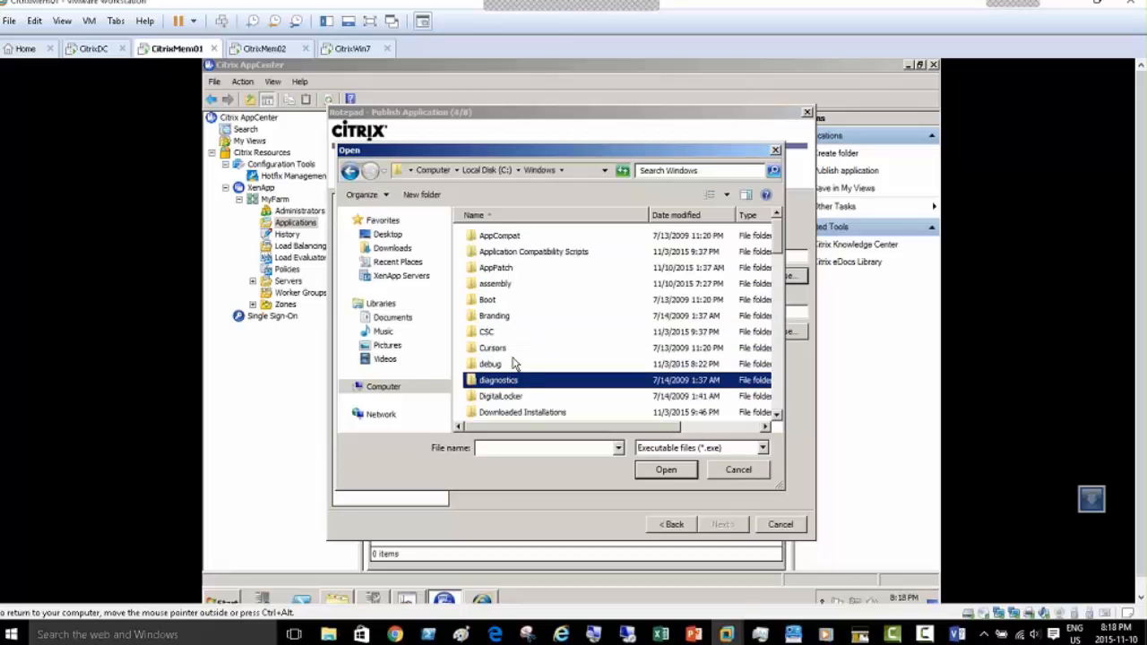
key("s")
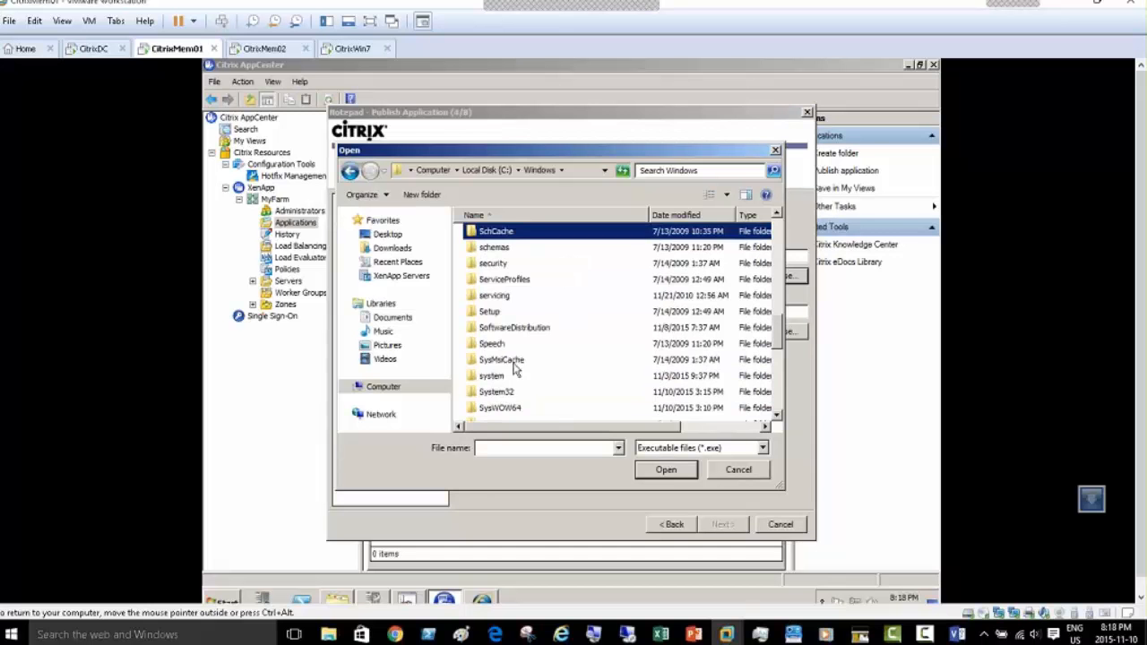
double_click(496, 392)
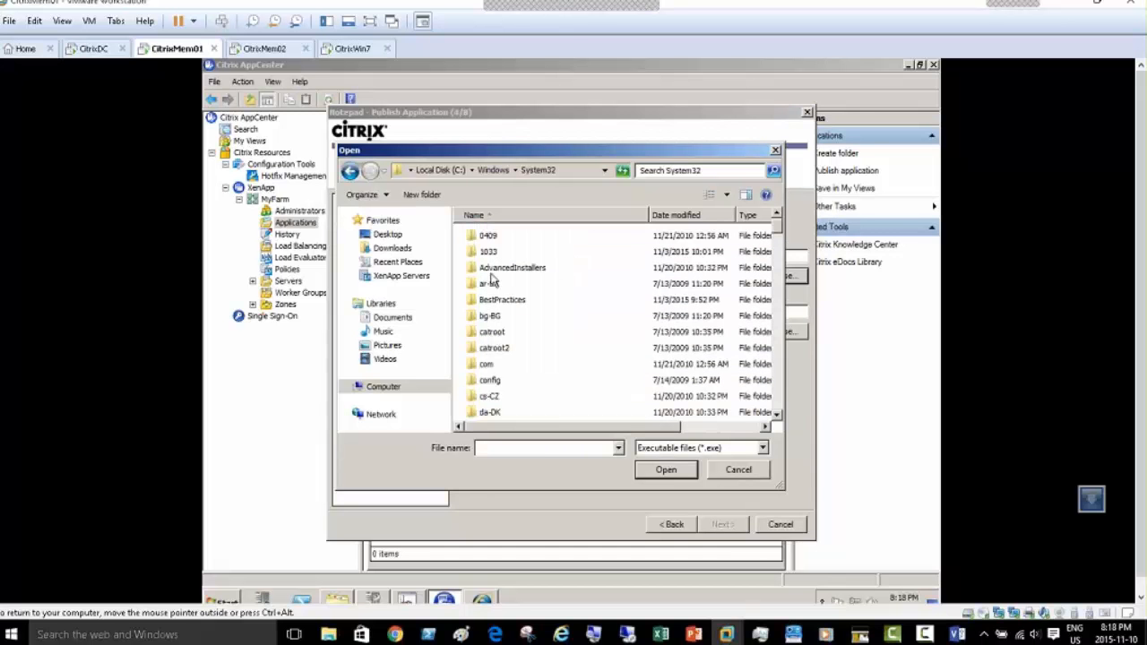
Step: Choose notepad.exe from System32 as the application's command line and continue to the server selection
left_click(493, 332)
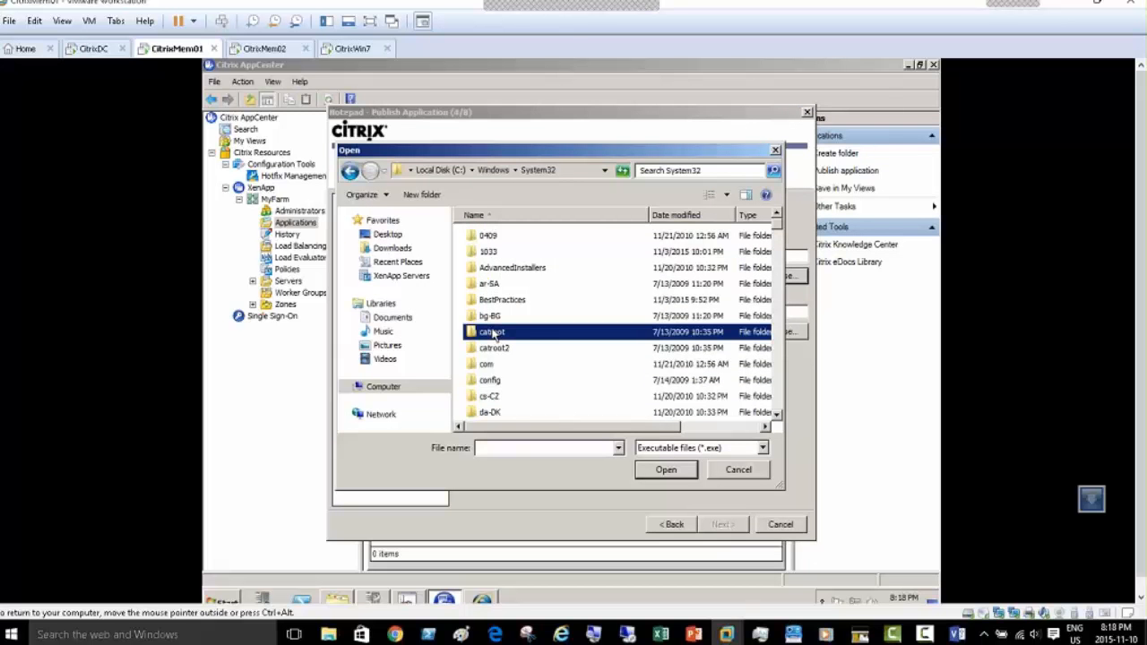
key("n")
key("n")
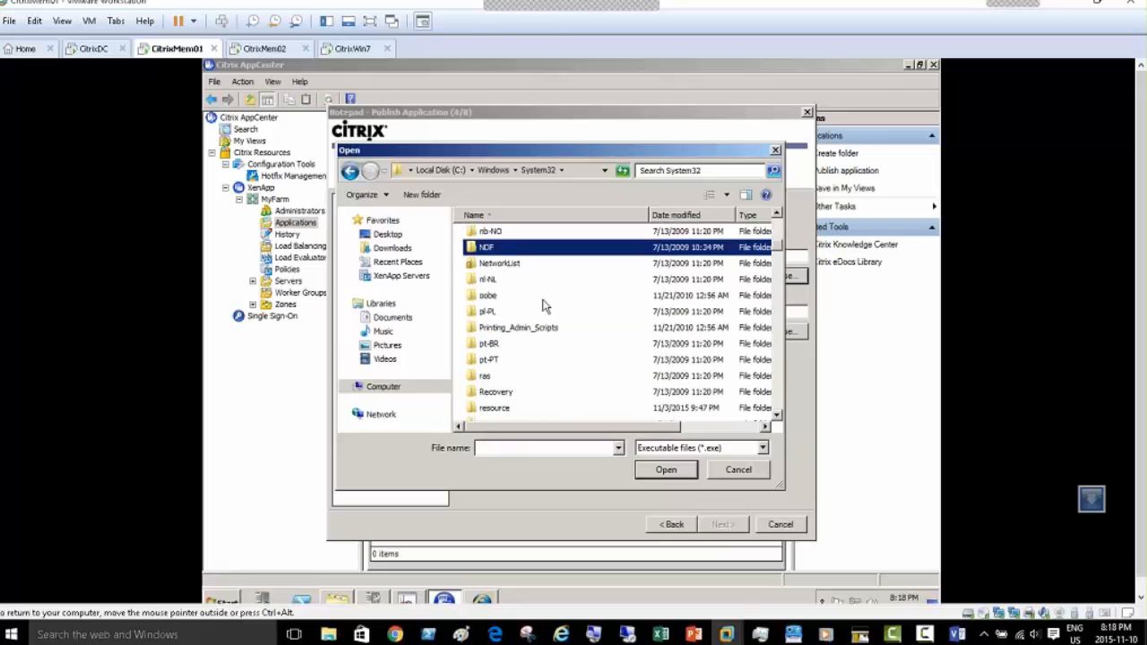
key("n")
key("n")
key("n")
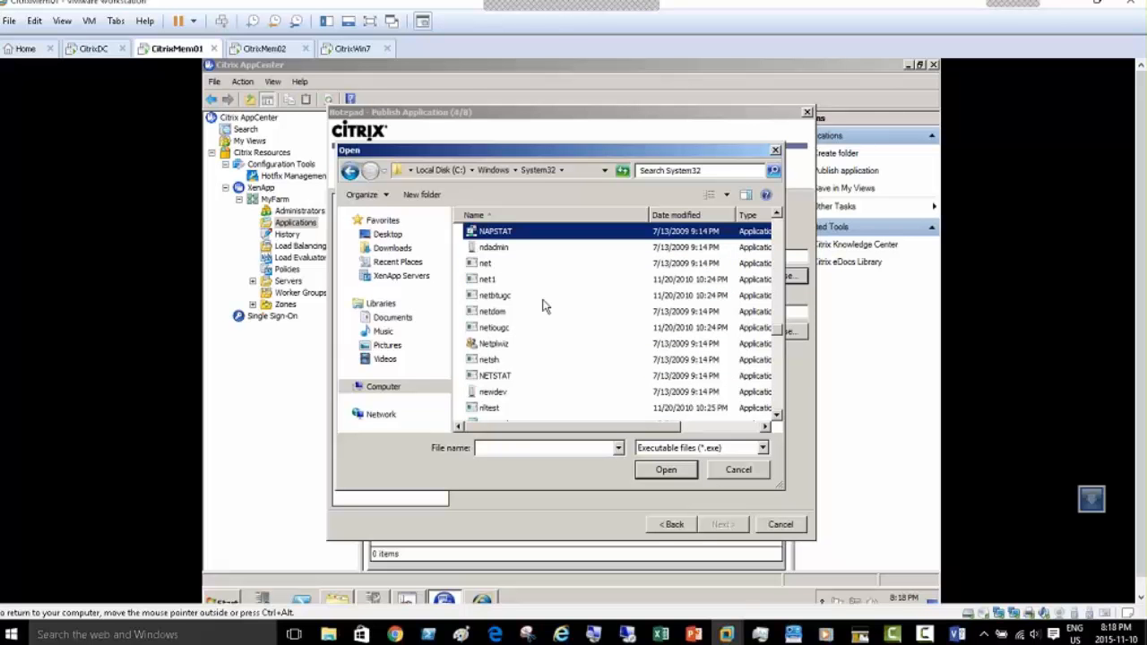
key("n")
key("n")
key("n")
key("n")
key("n")
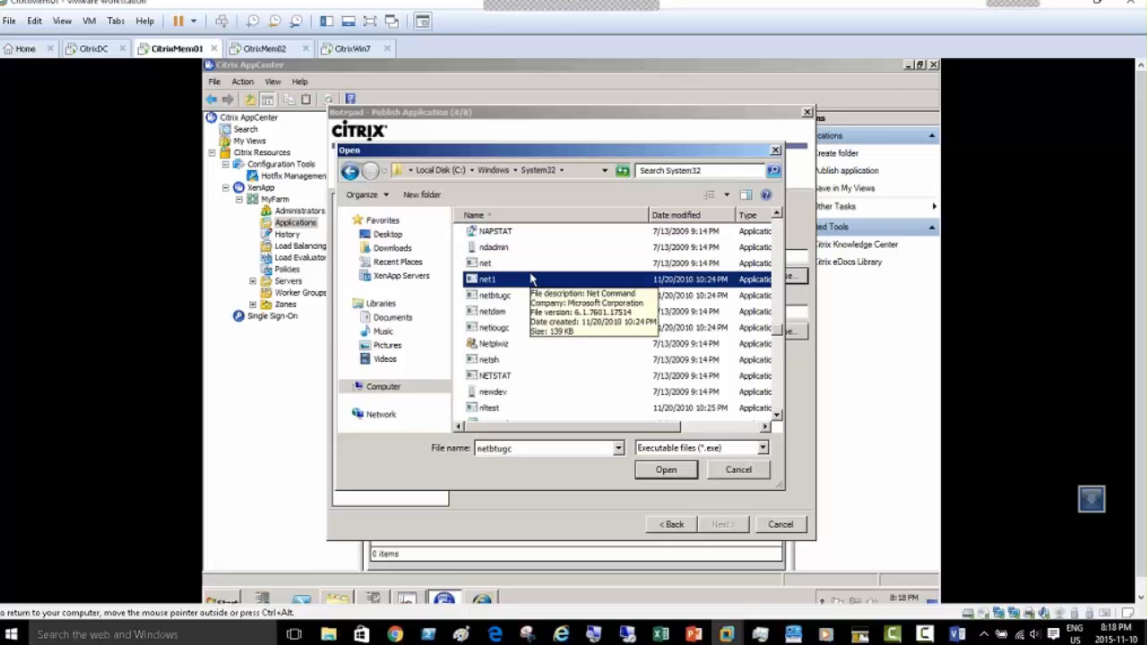
key("n")
key("n")
key("n")
key("n")
key("n")
key("n")
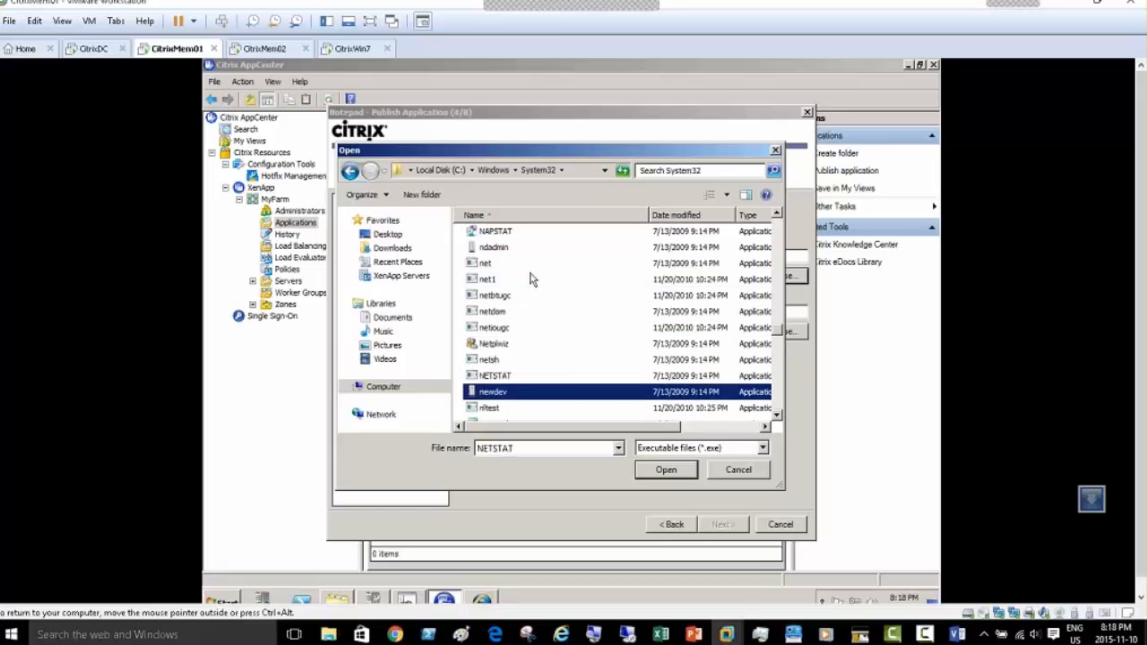
key("n")
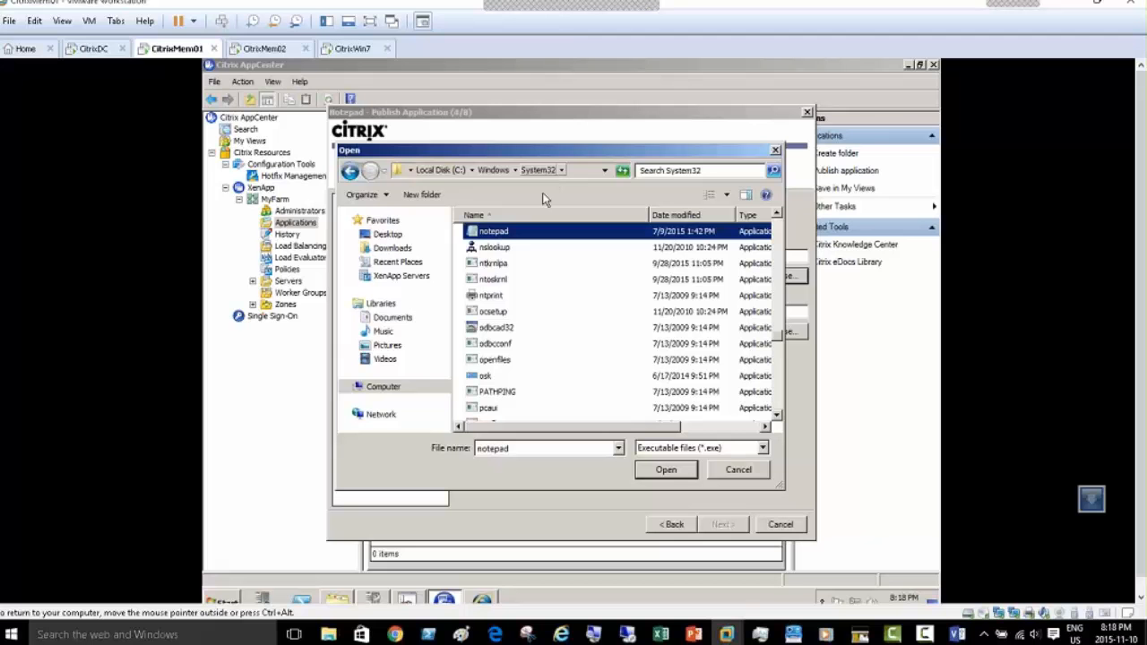
double_click(493, 236)
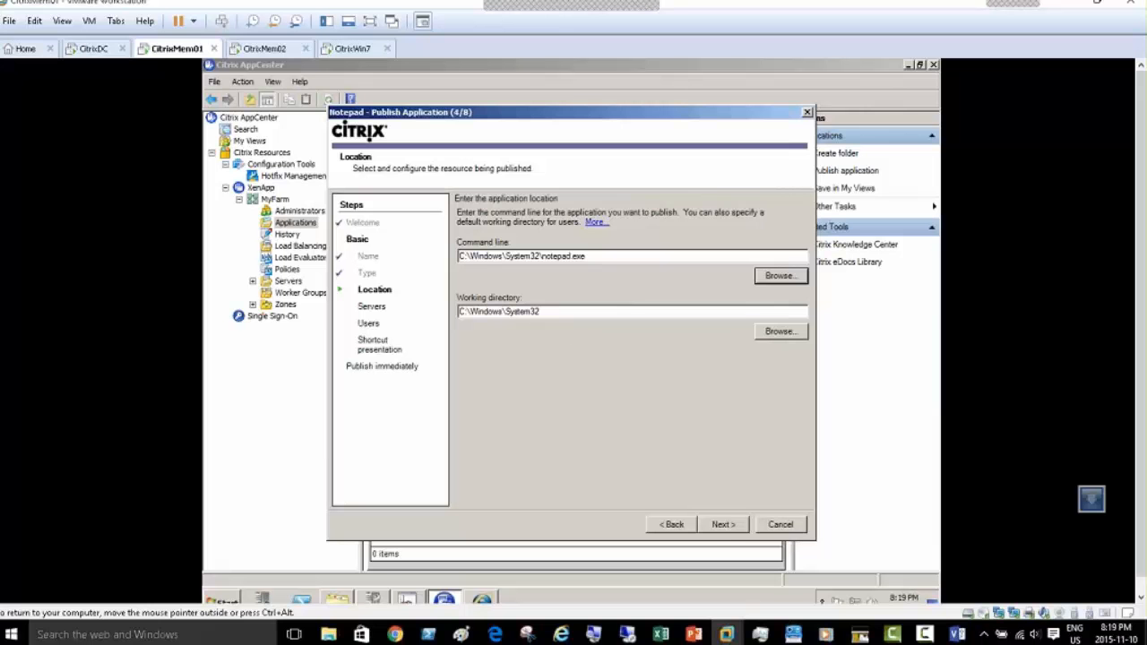
left_click(723, 524)
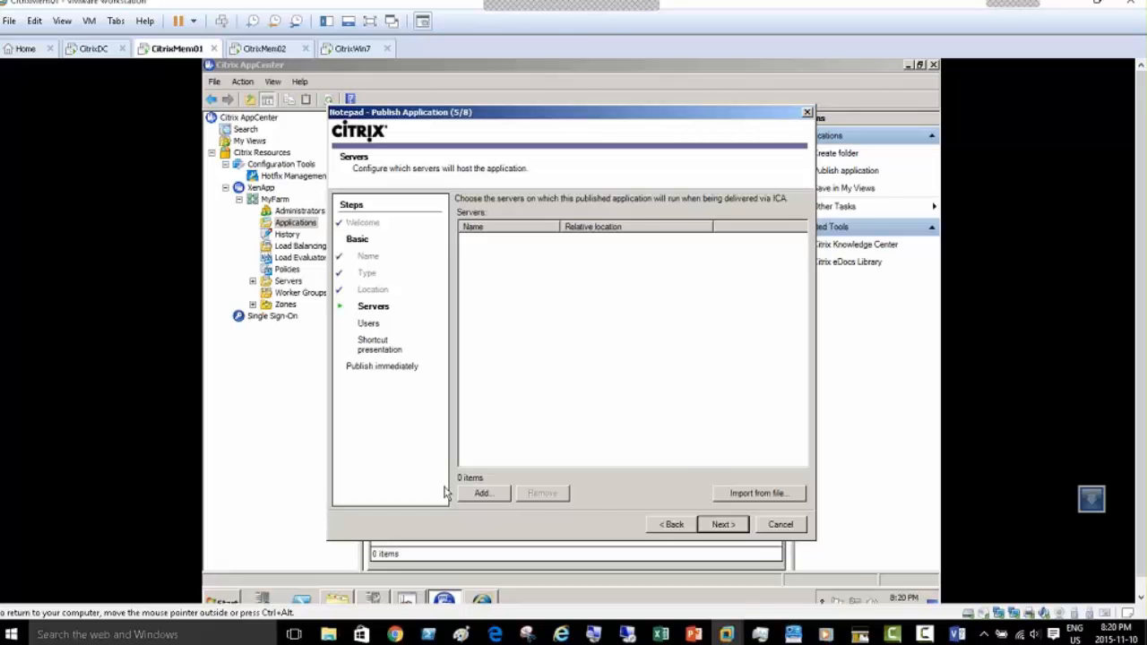
Step: Add CITRIXMEM01 from the Servers/Toronto folder of MyFarm as a hosting server for the application
left_click(483, 493)
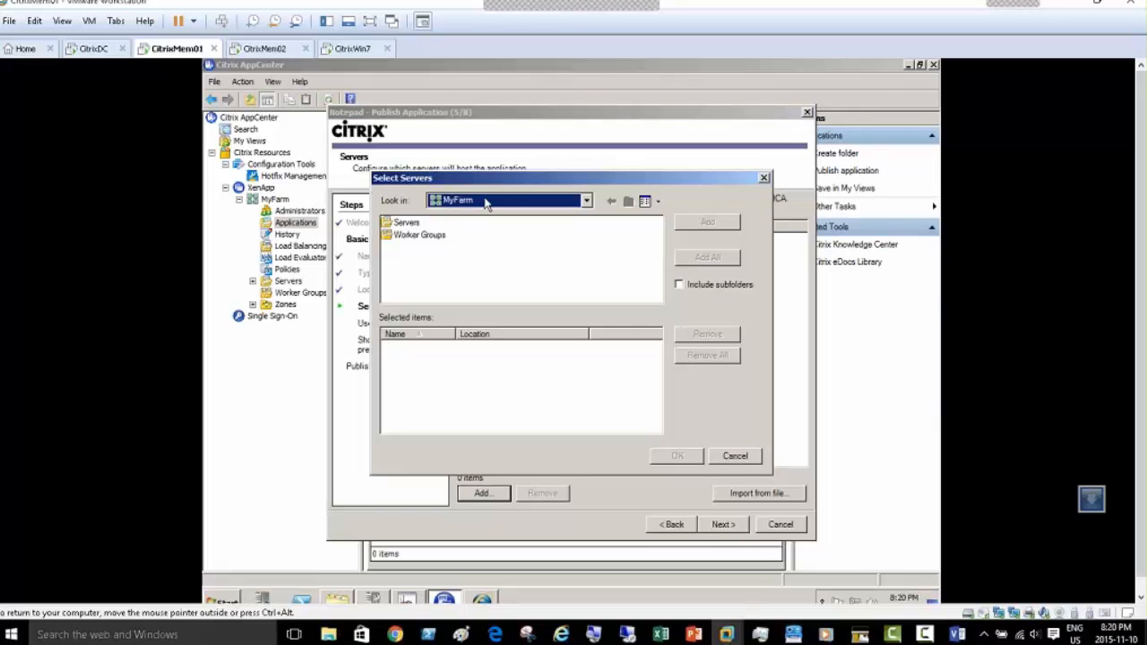
double_click(405, 223)
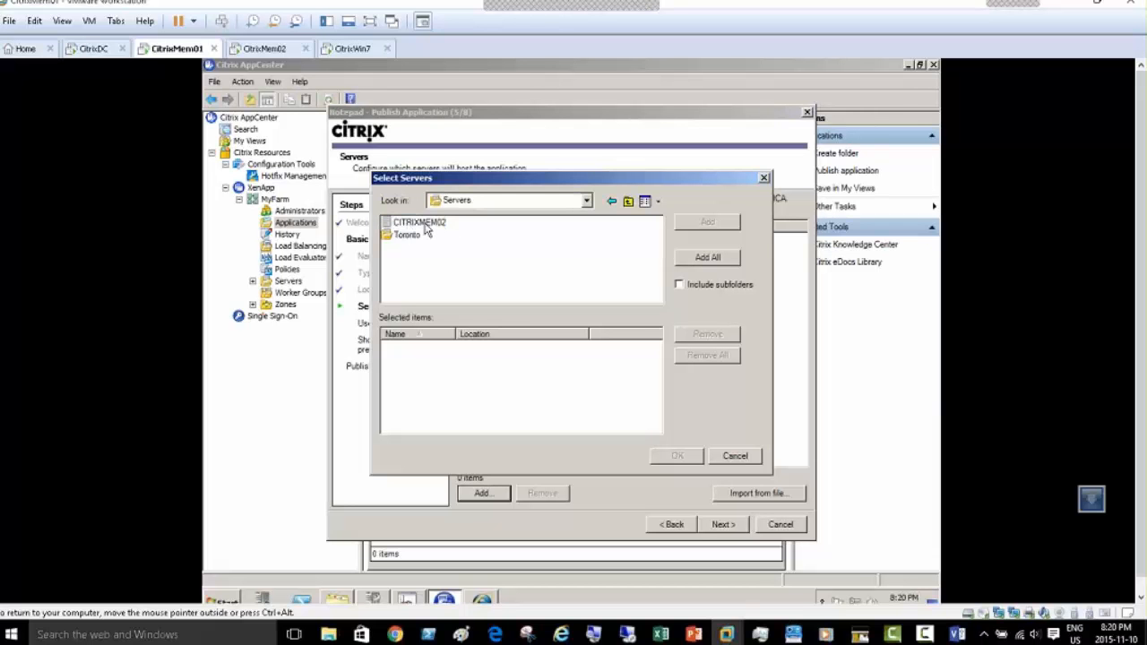
double_click(414, 236)
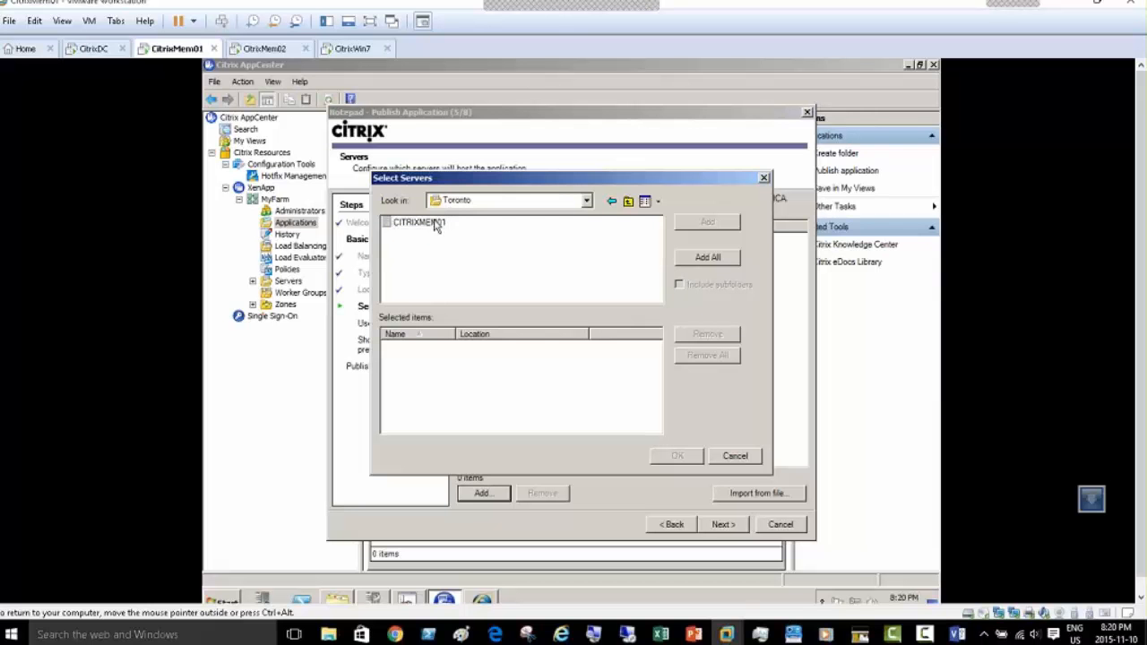
double_click(432, 226)
left_click(433, 224)
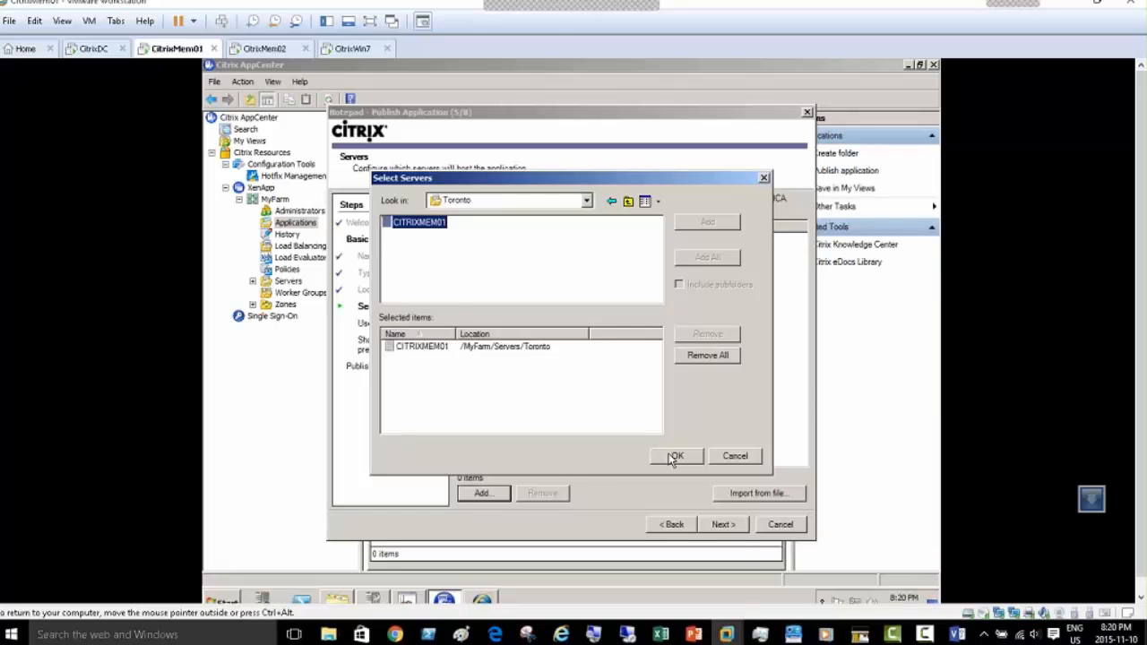
left_click(675, 456)
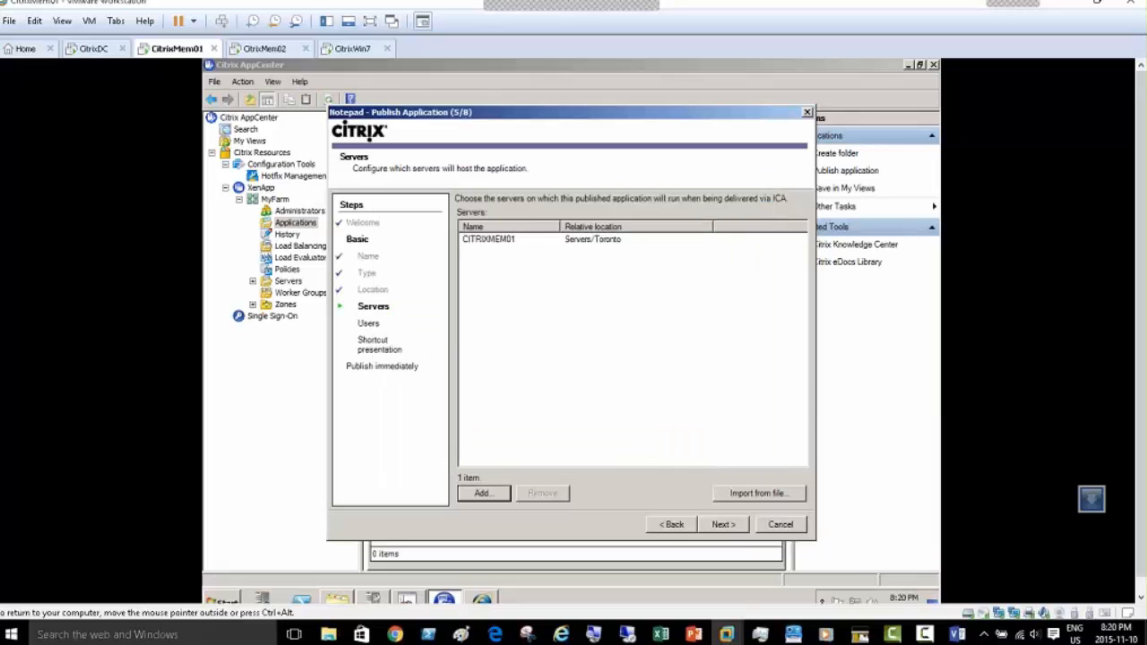
Step: Add CITRIXMEM02 from the Servers folder as a second hosting server and continue to the user settings
left_click(484, 494)
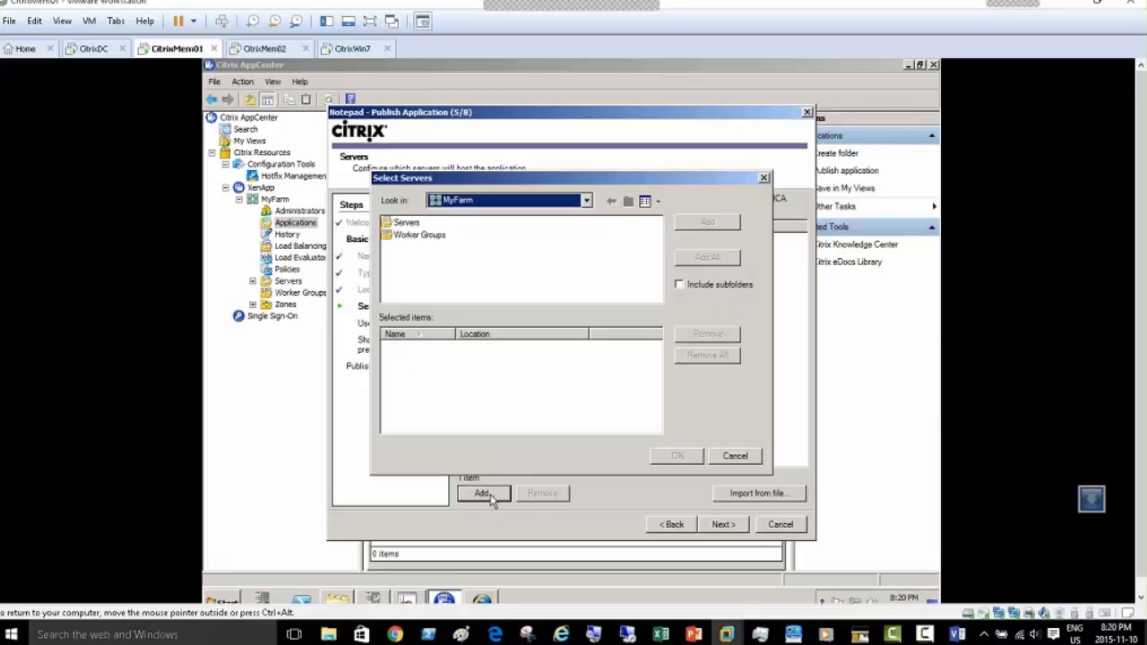
double_click(408, 225)
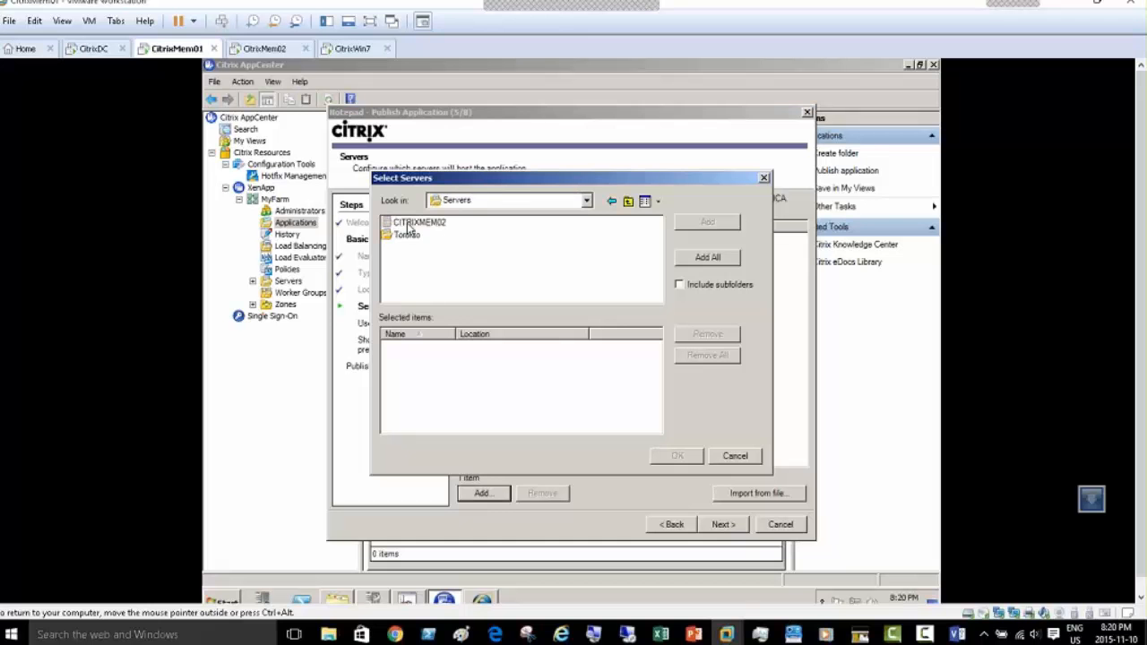
double_click(414, 223)
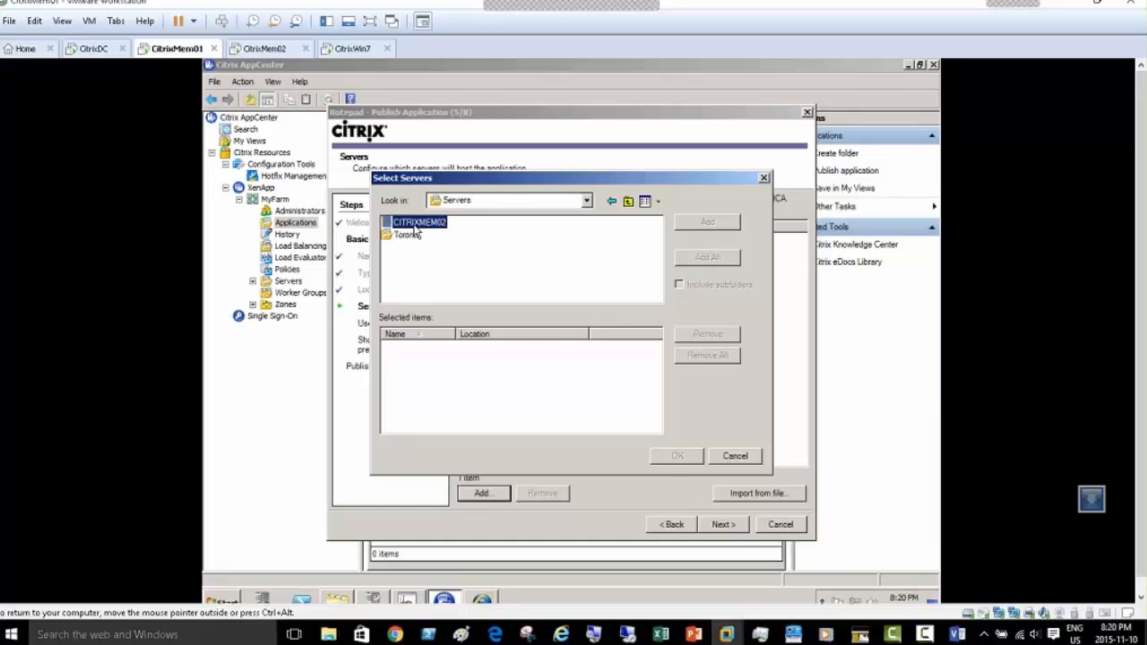
left_click(663, 457)
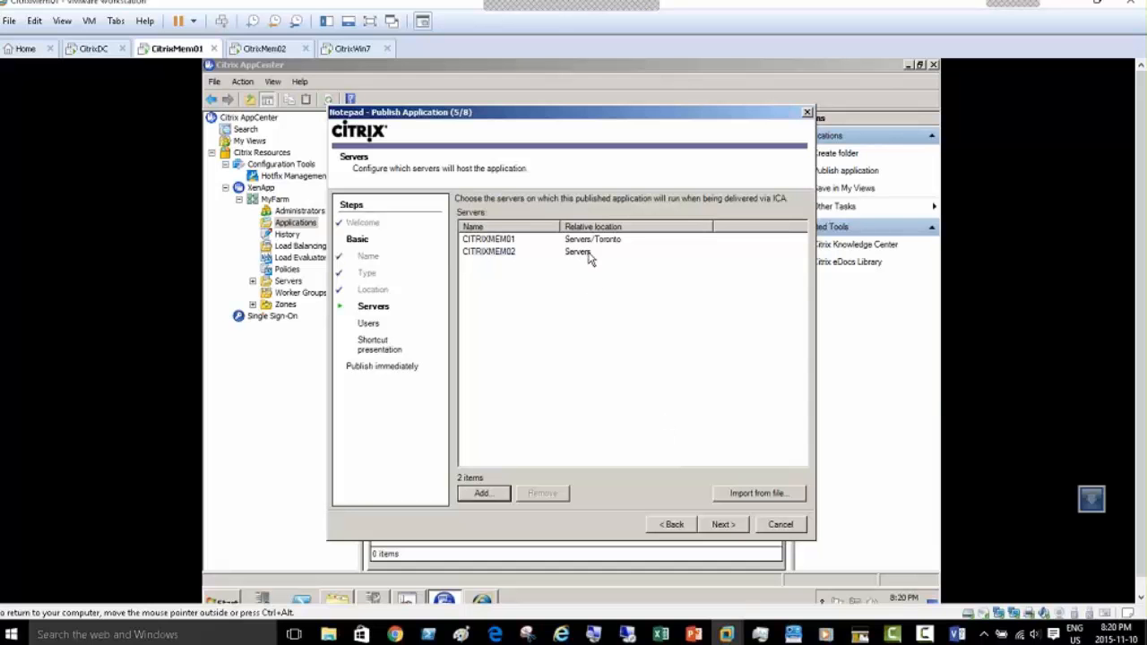
left_click(725, 526)
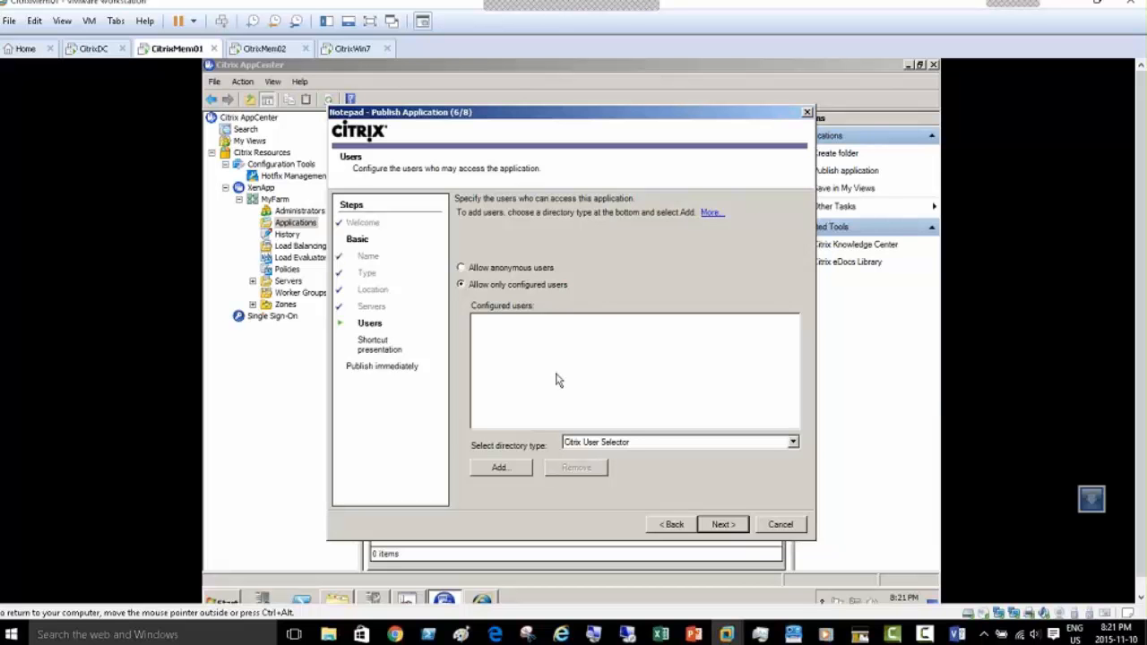
Step: Keep Citrix User Selector as the directory type and browse CITRIXDOMAIN.LOCAL to its Users folder for accounts to add
left_click(627, 443)
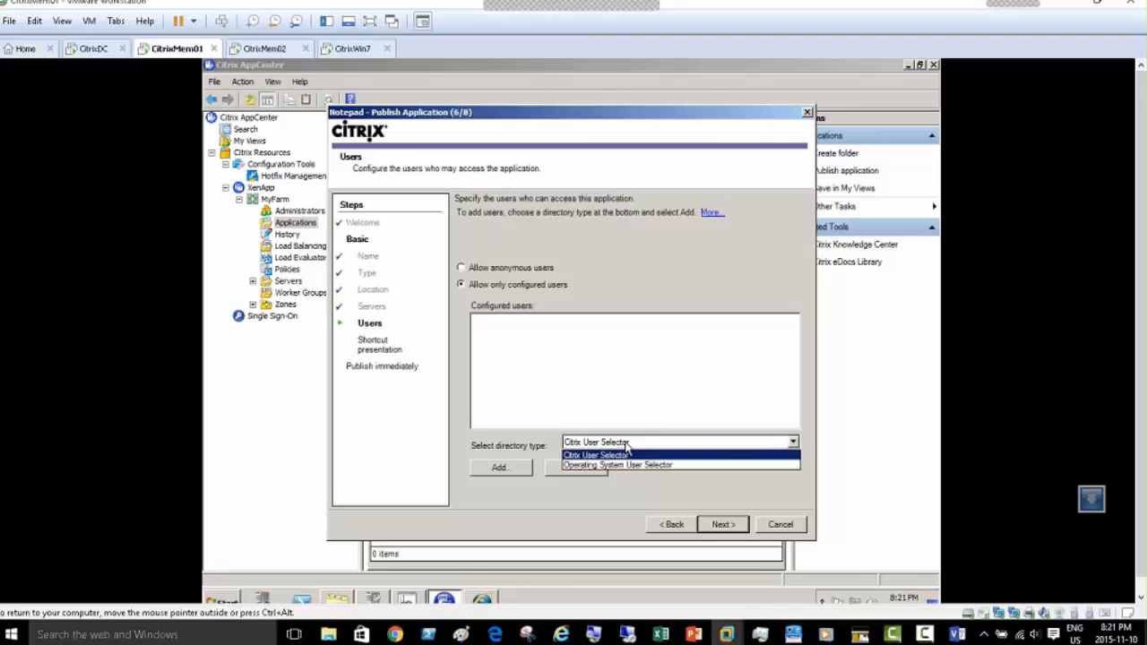
left_click(620, 456)
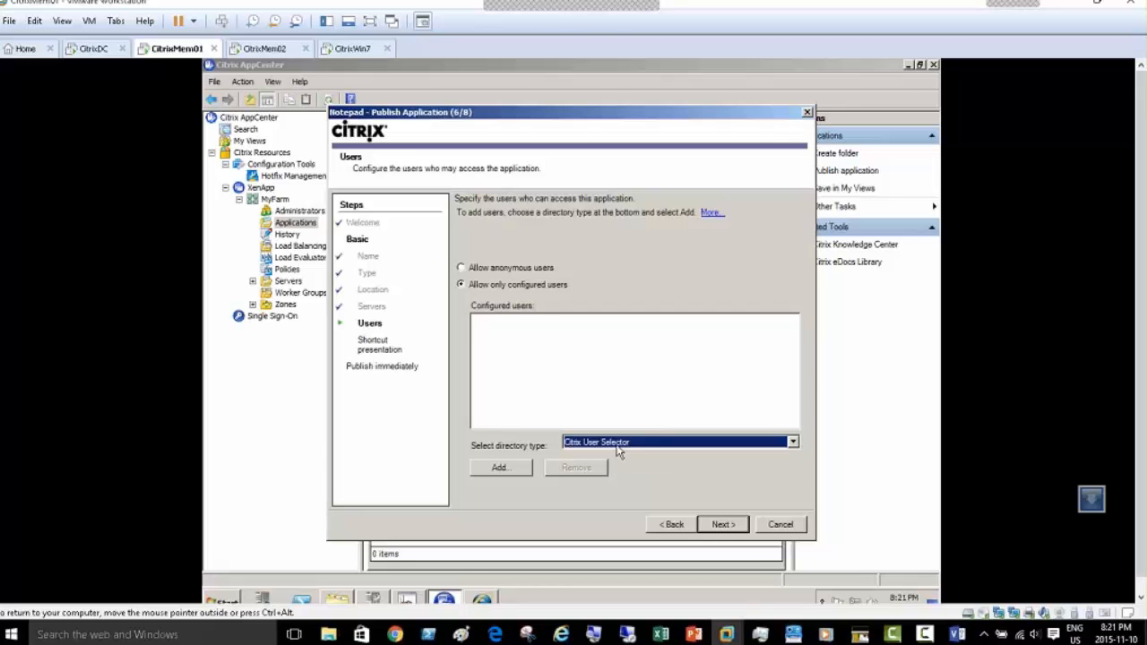
left_click(502, 469)
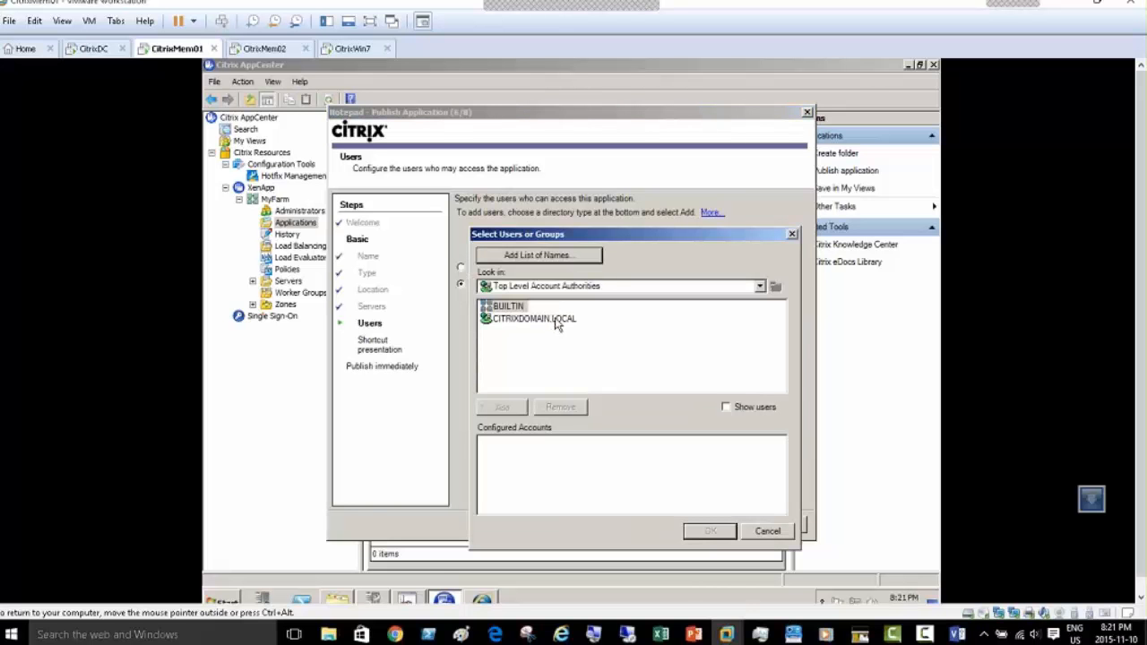
double_click(539, 320)
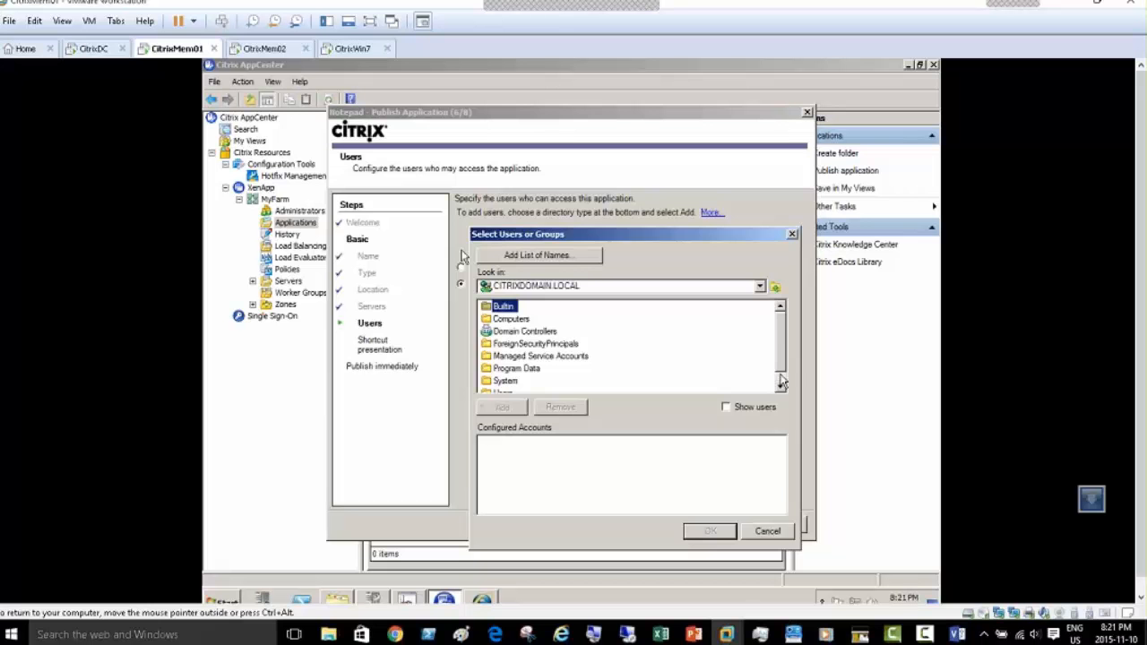
left_click(518, 256)
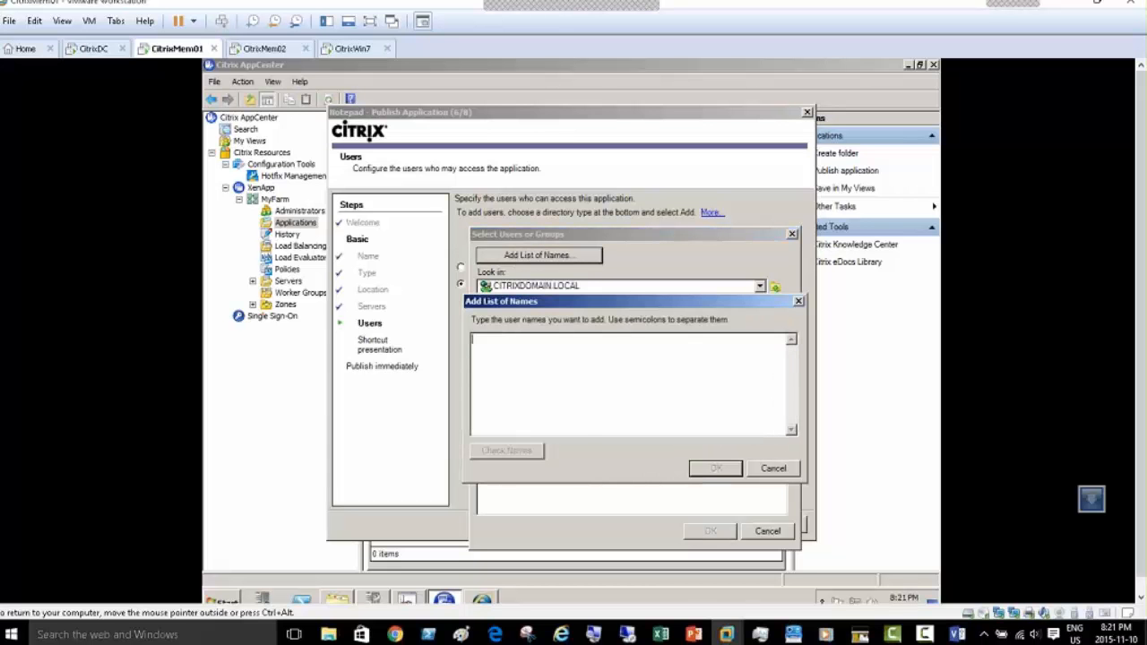
left_click(762, 470)
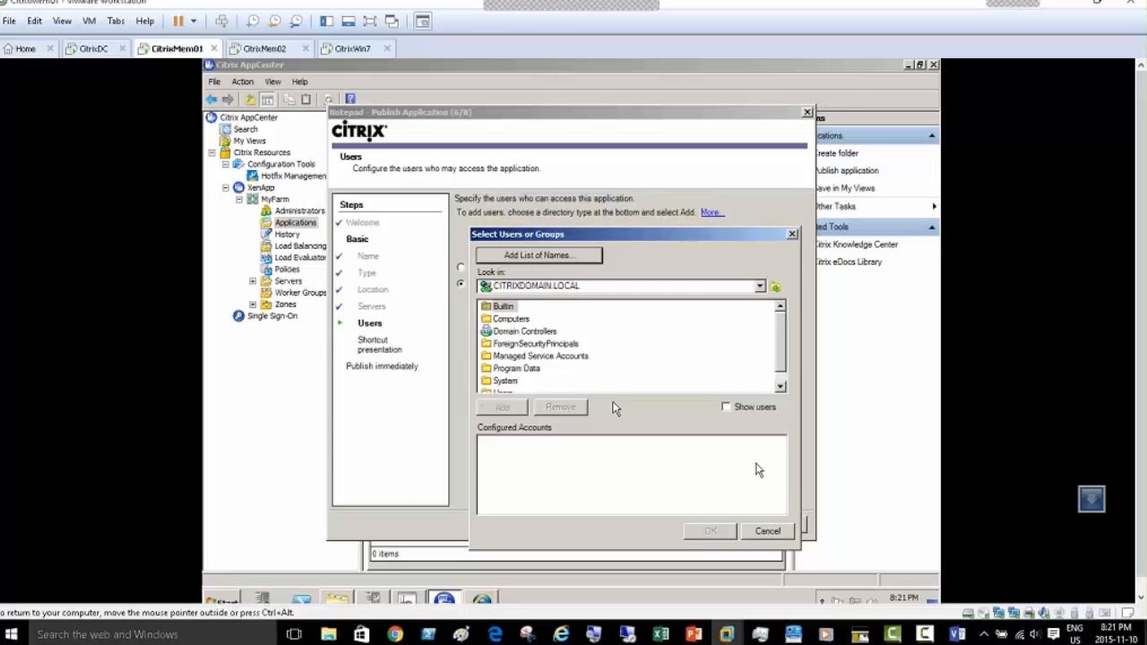
left_click(780, 385)
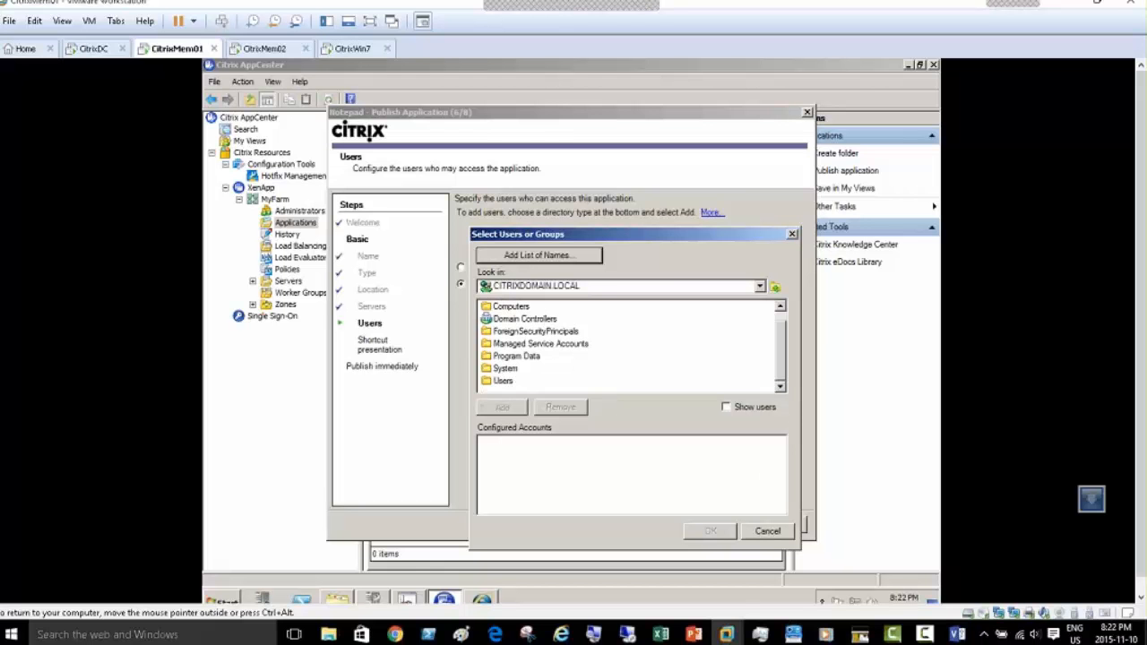
double_click(502, 381)
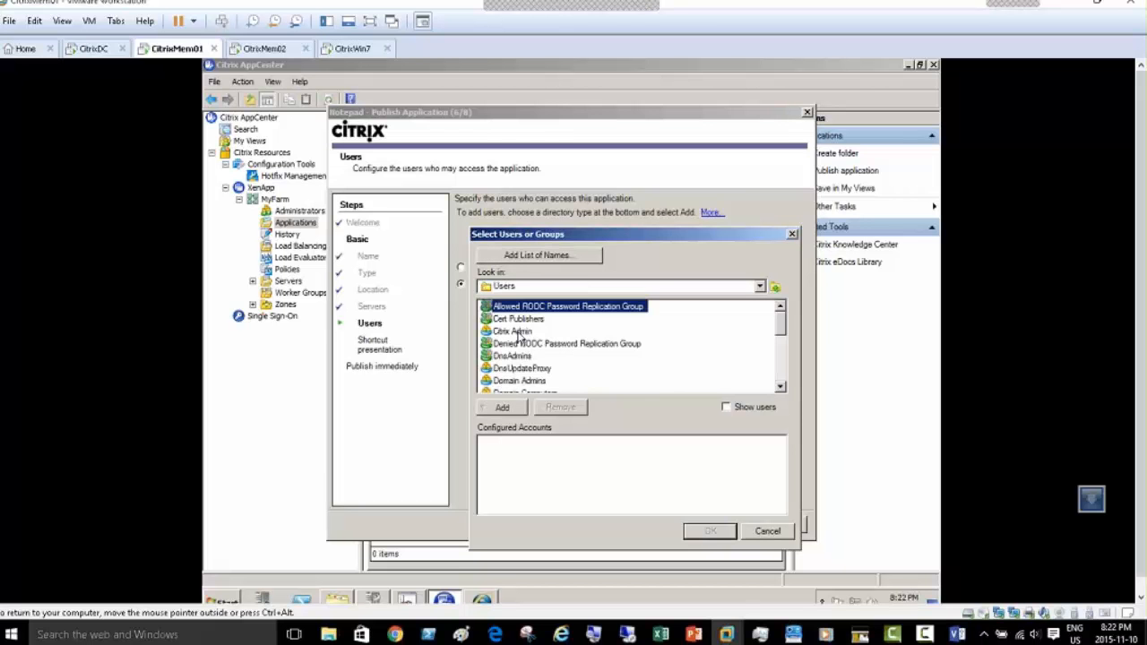
Step: Add the Domain Users group to the application's configured users and continue to the shortcut presentation settings
left_click(534, 384)
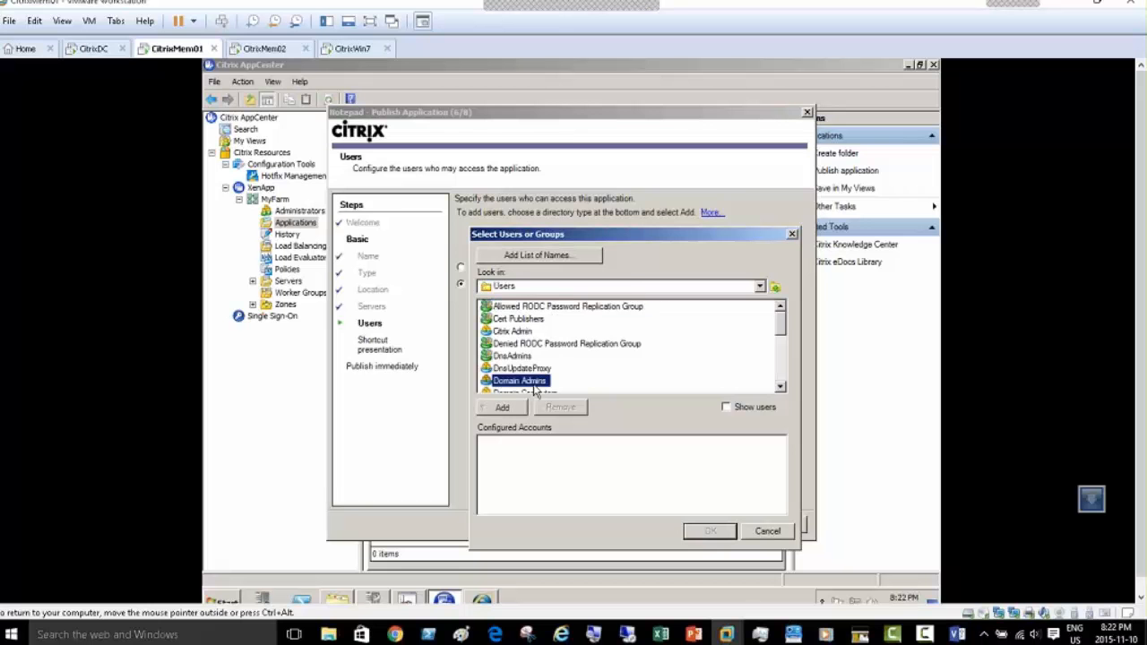
scroll(535, 392, "down", 2)
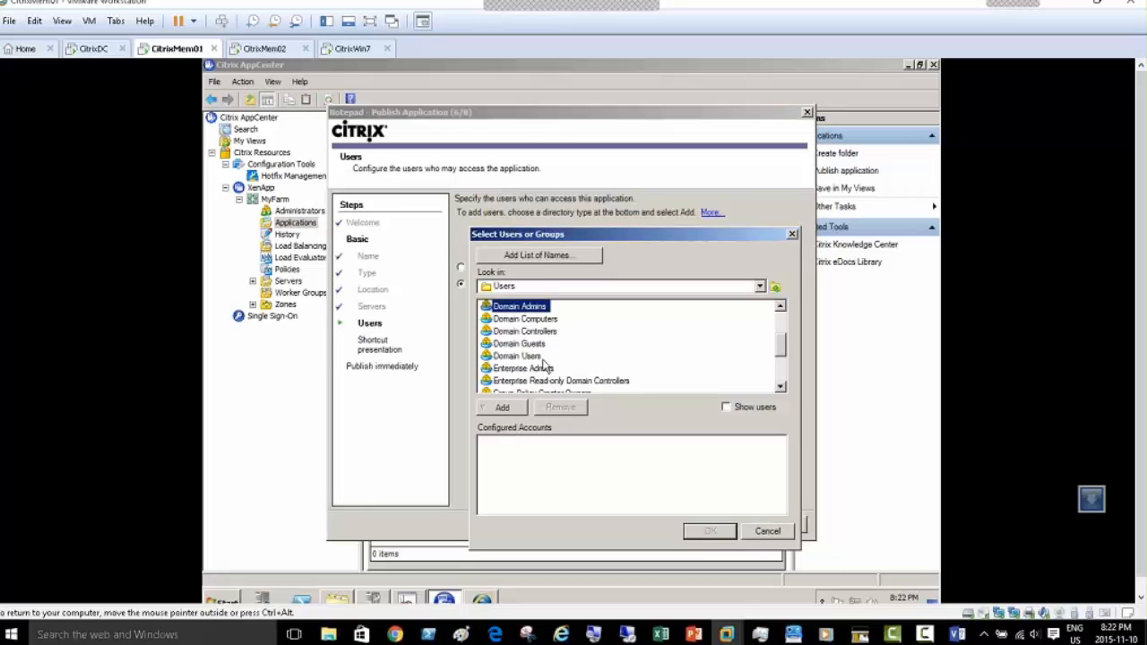
left_click(526, 359)
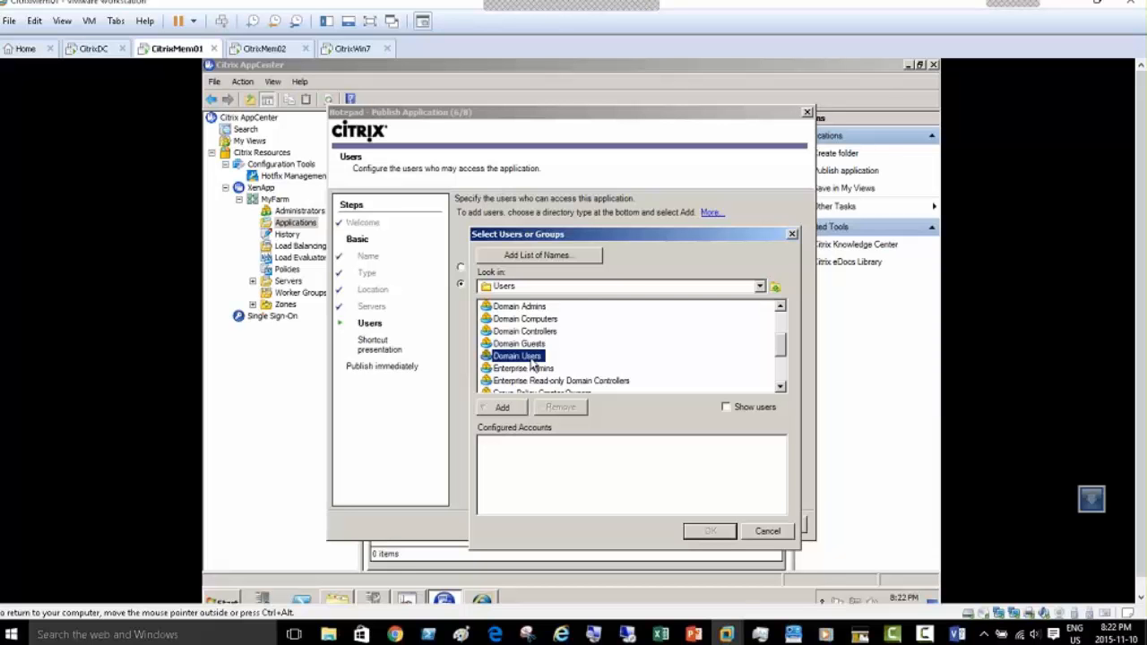
double_click(532, 357)
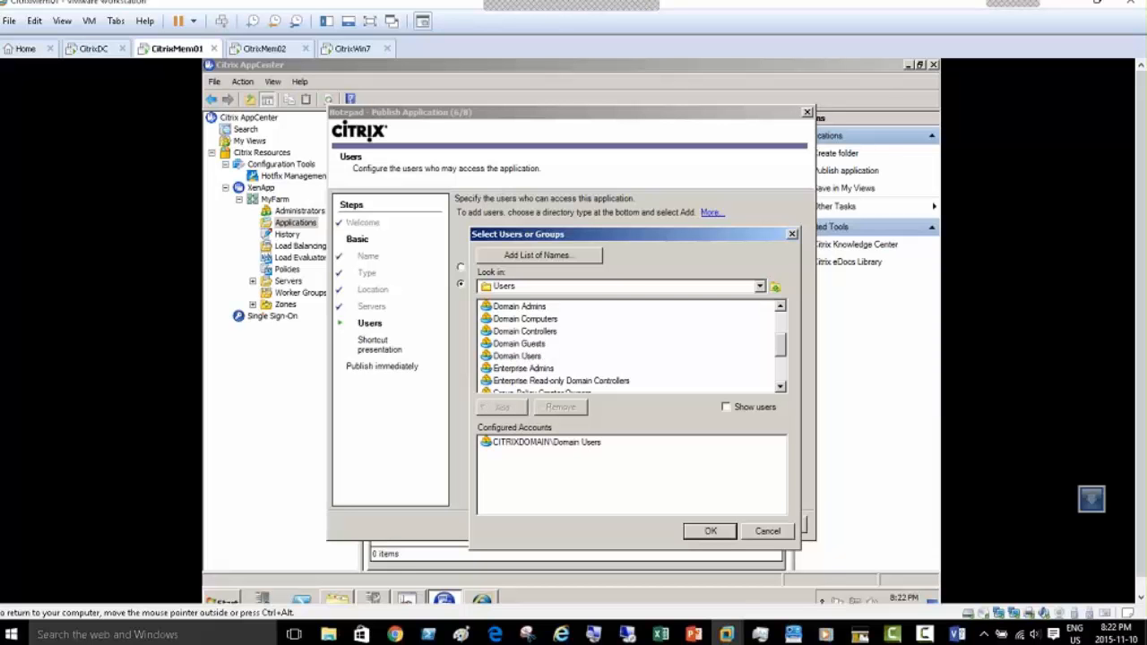
left_click(711, 532)
left_click(710, 533)
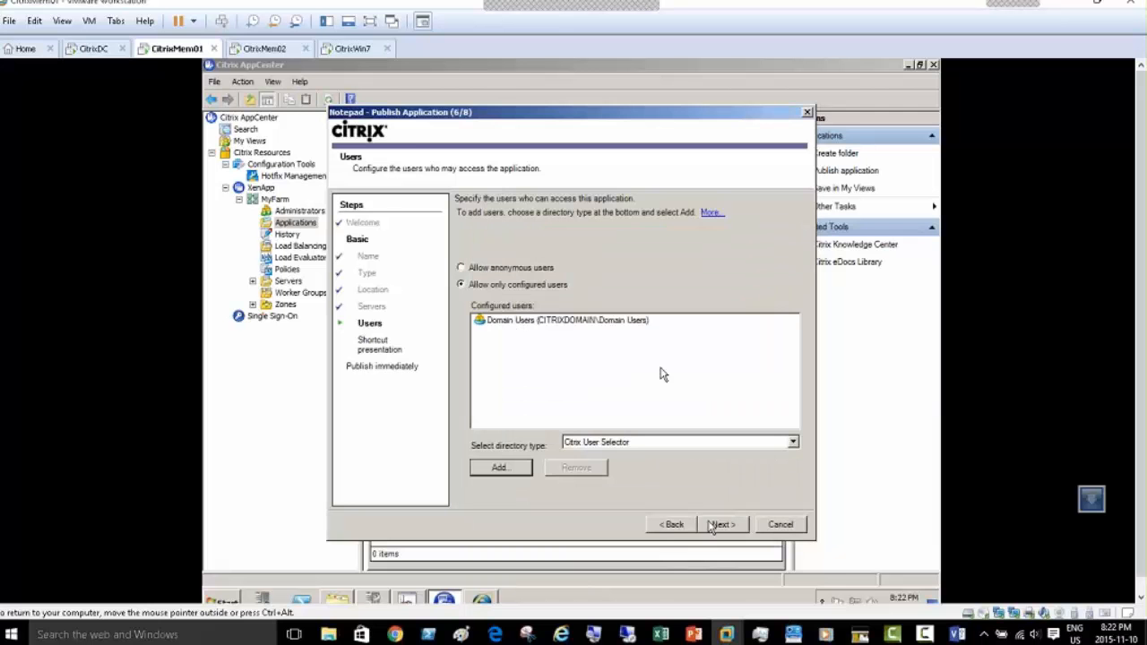
left_click(725, 528)
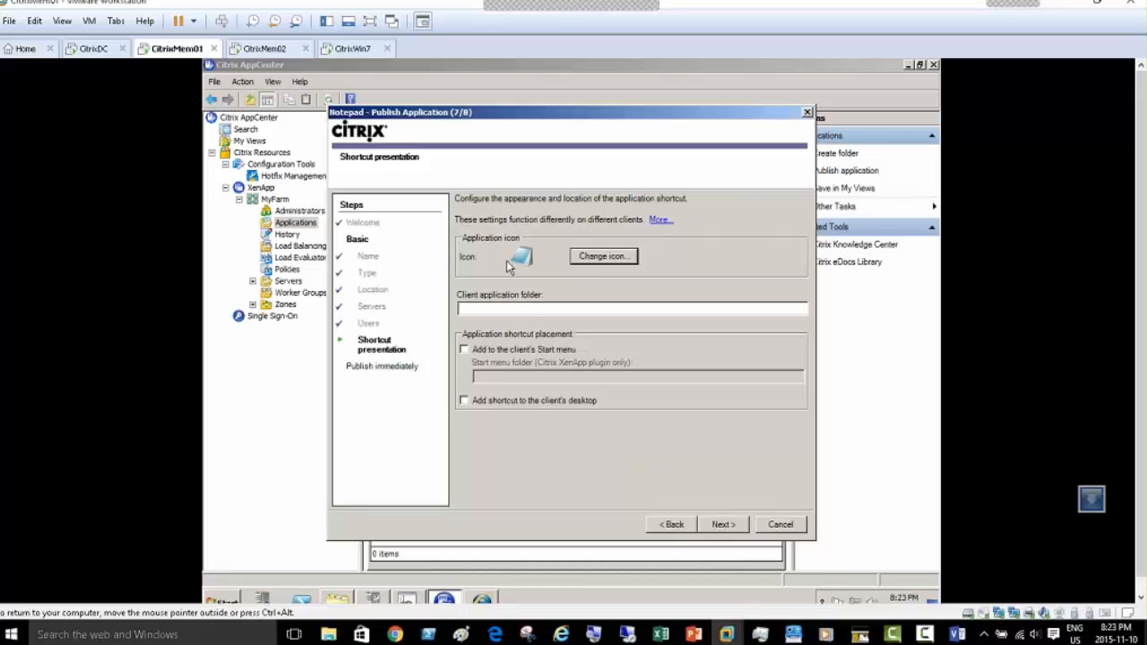
Step: Enable only the shortcut on the client's desktop, leaving the Start menu placement off, and continue to the final wizard page
left_click(478, 357)
left_click(478, 356)
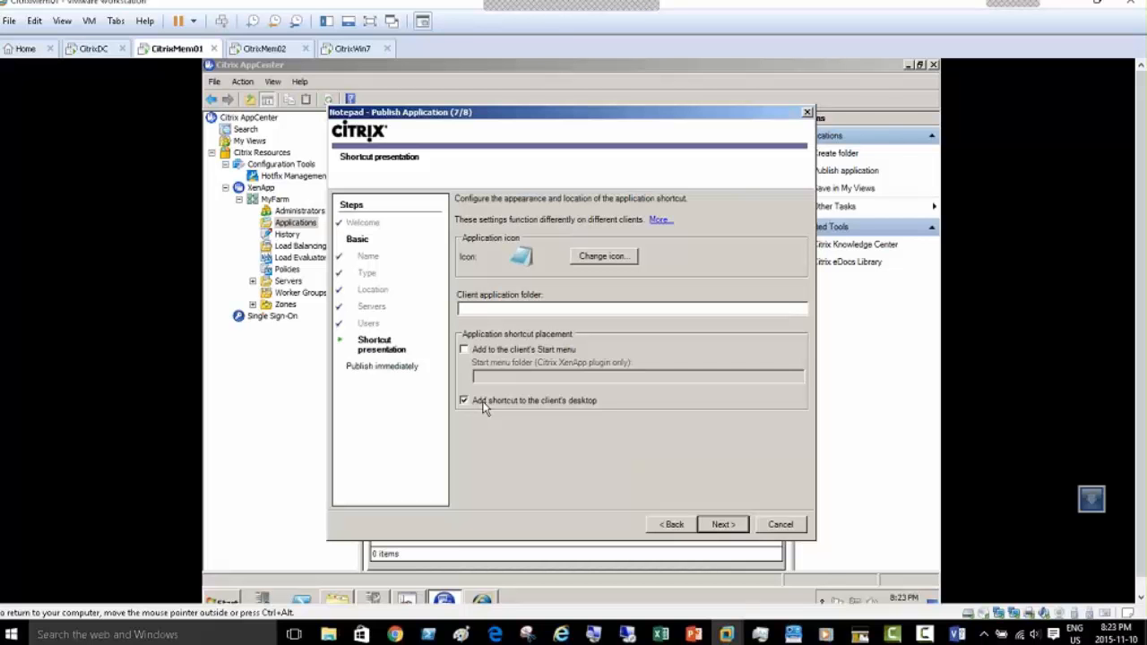
left_click(483, 403)
left_click(723, 526)
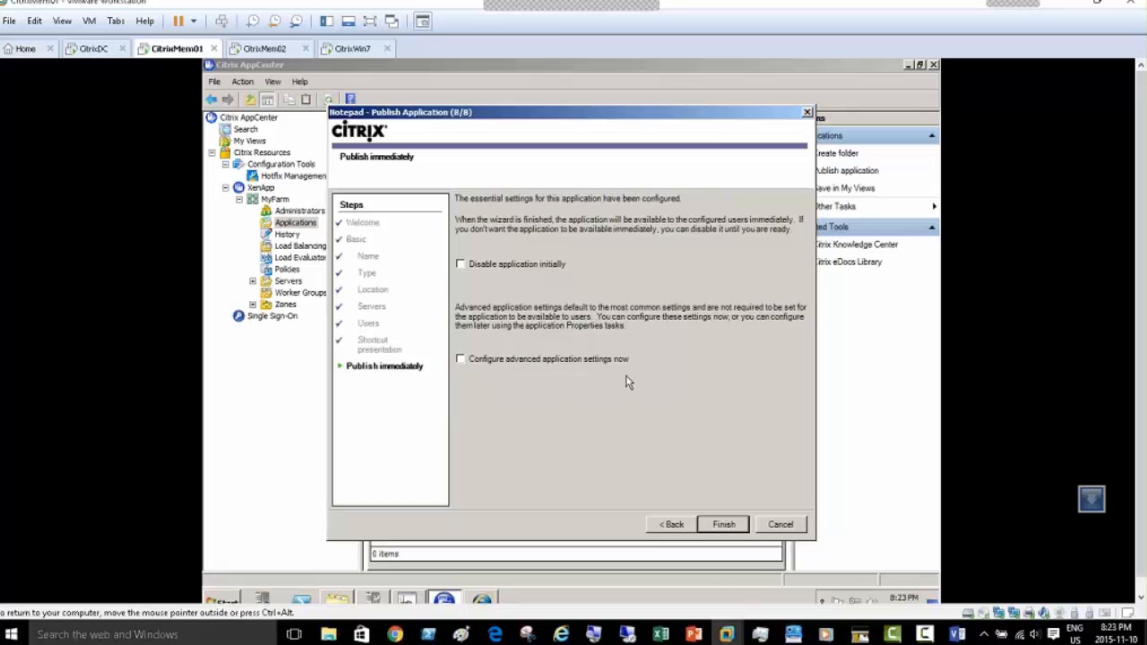
Step: Finish publishing without disabling the application or configuring advanced settings, and select Notepad among the published applications
left_click(724, 525)
left_click(653, 441)
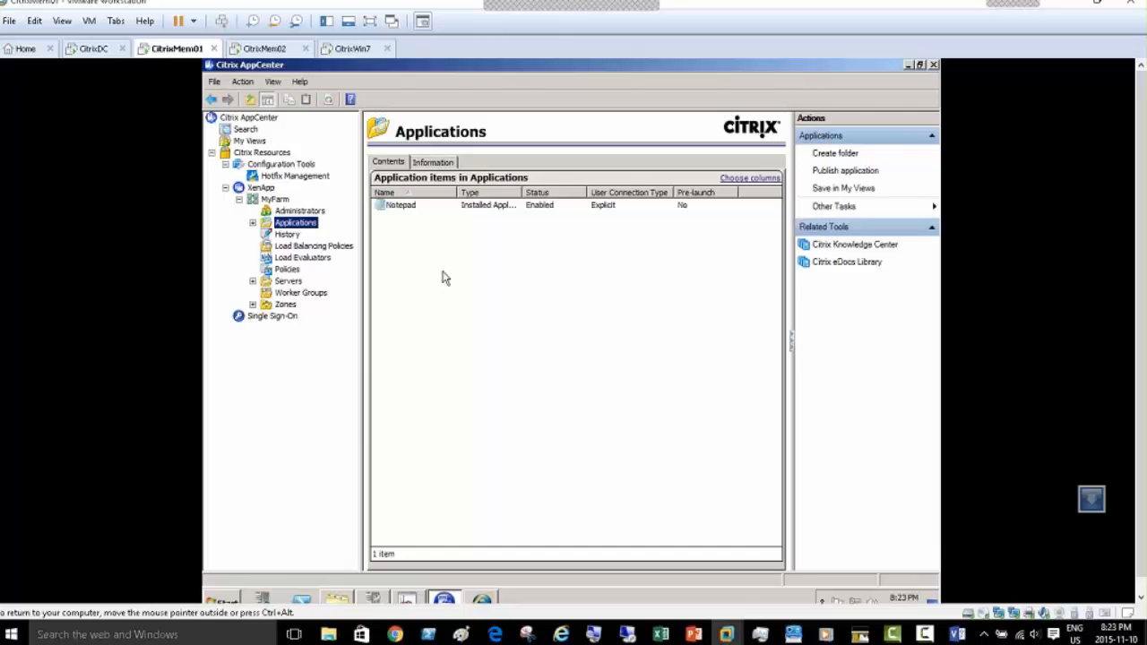
left_click(402, 208)
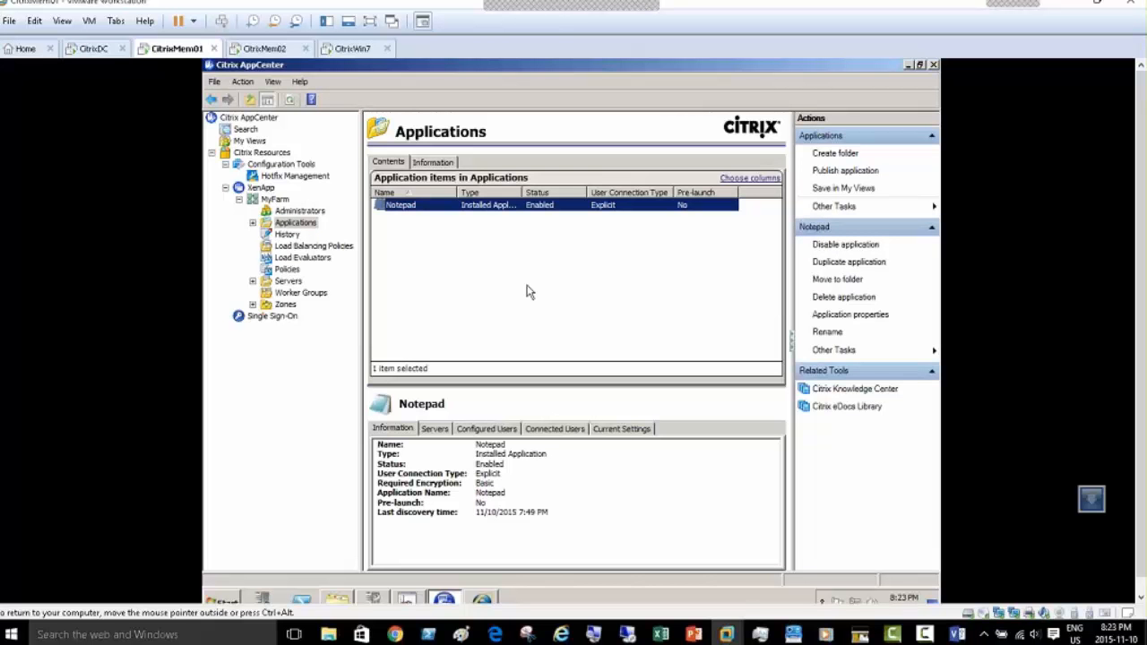
Step: Switch to the CitrixWin7 virtual machine, log off from the Citrix XenApp site and close its browser window
left_click(349, 54)
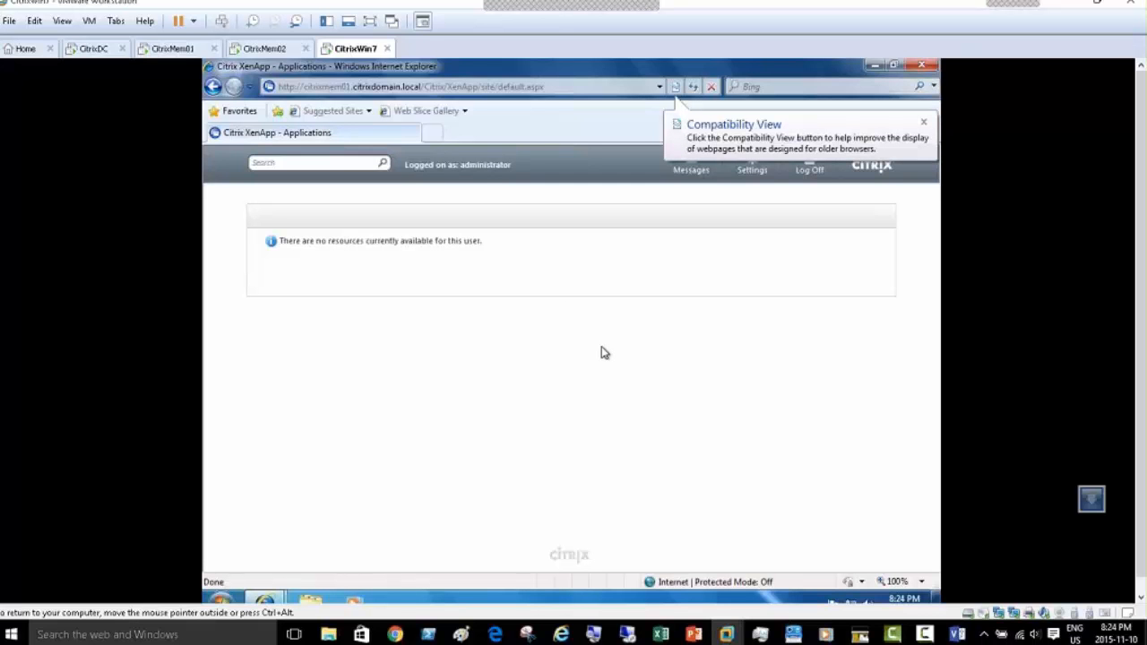
left_click(808, 171)
left_click(924, 125)
left_click(810, 170)
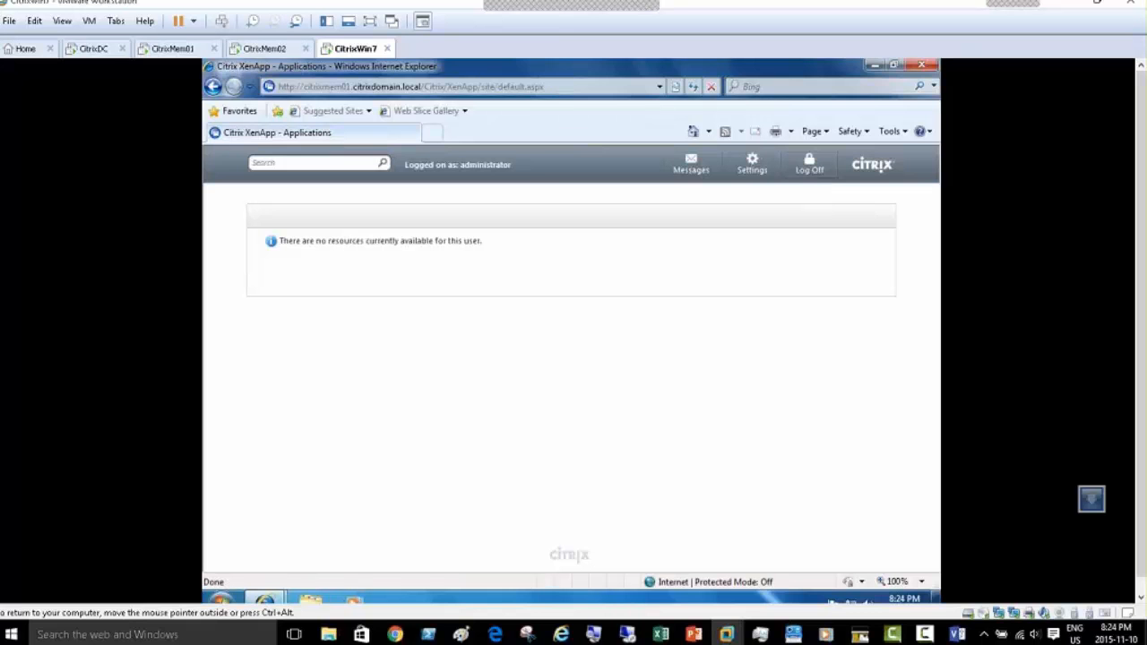
left_click(807, 169)
left_click(925, 68)
Step: Reopen Internet Explorer at the citrixmem01.citrixdomain.local XenApp site and skip the client installation to reach the logon page
left_click(267, 603)
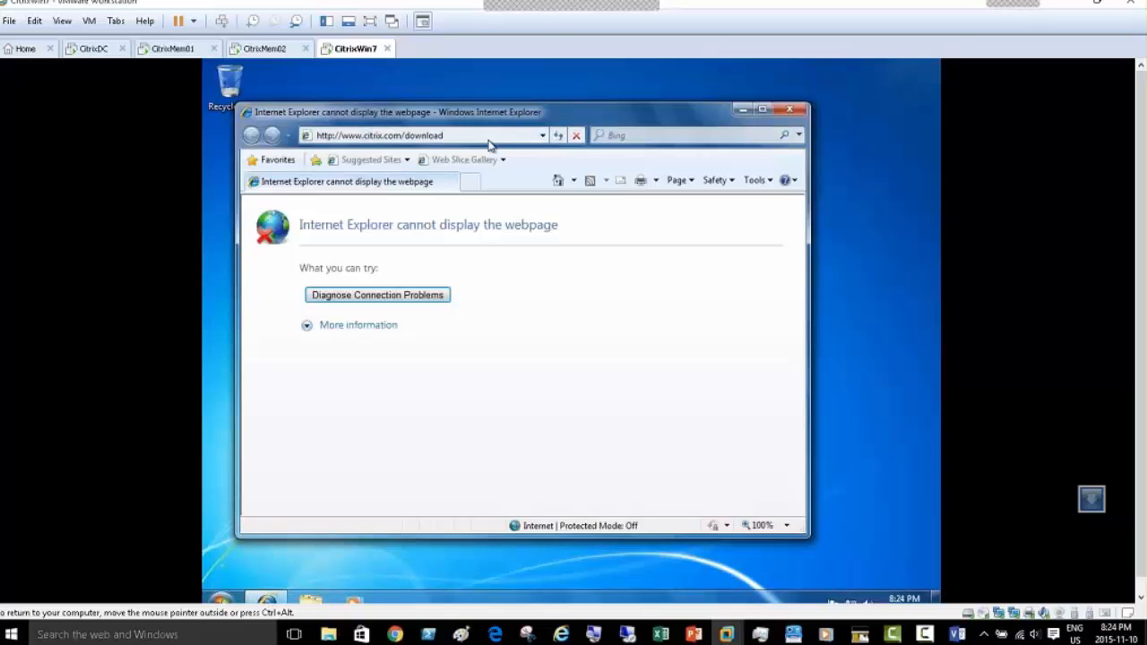
left_click(541, 137)
left_click(542, 135)
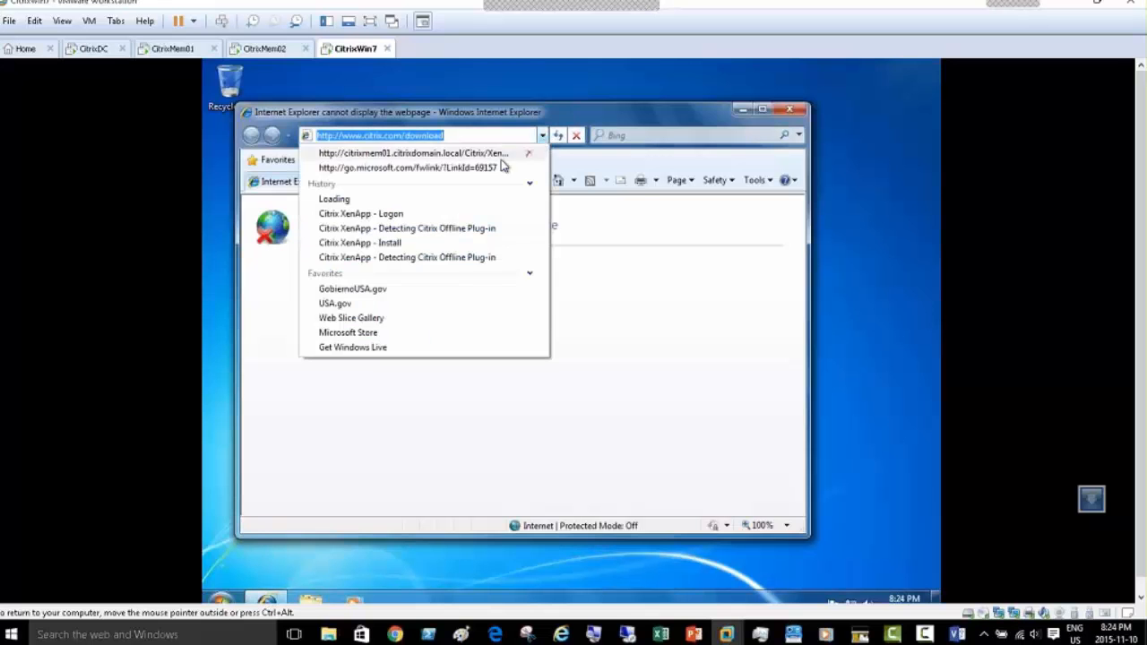
left_click(520, 152)
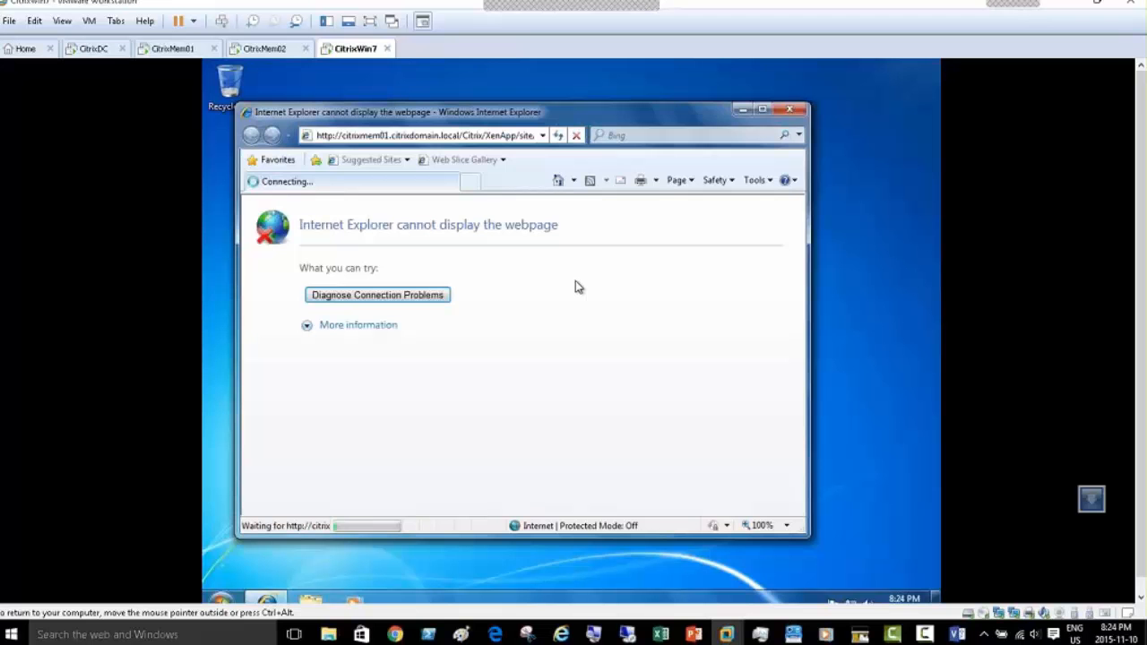
left_click(762, 109)
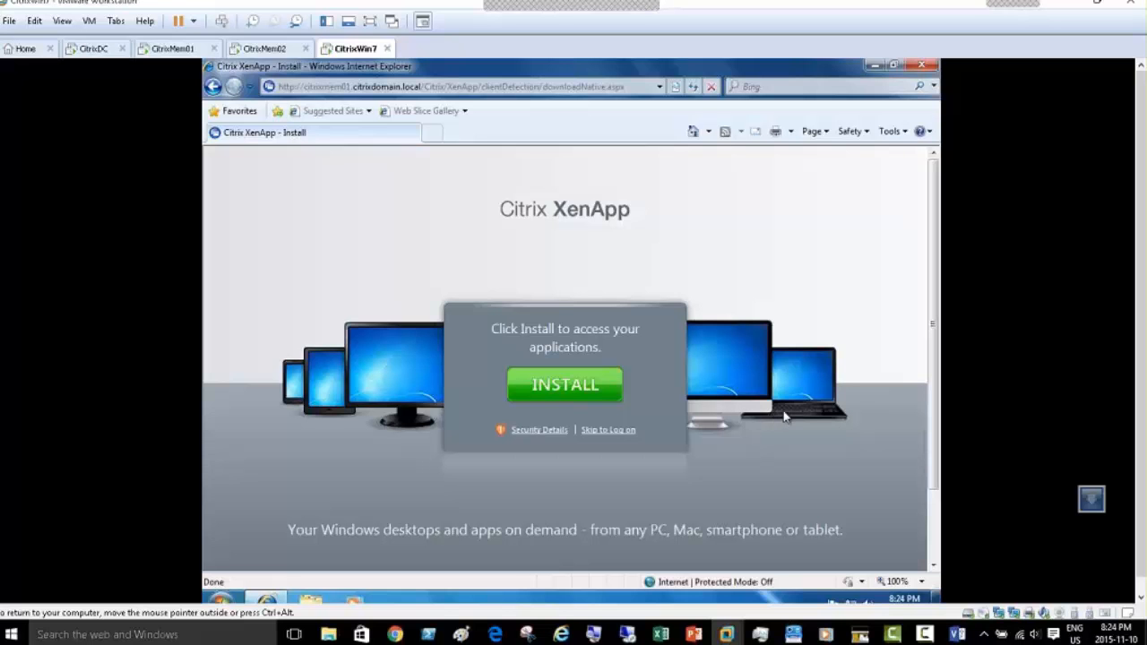
left_click(606, 438)
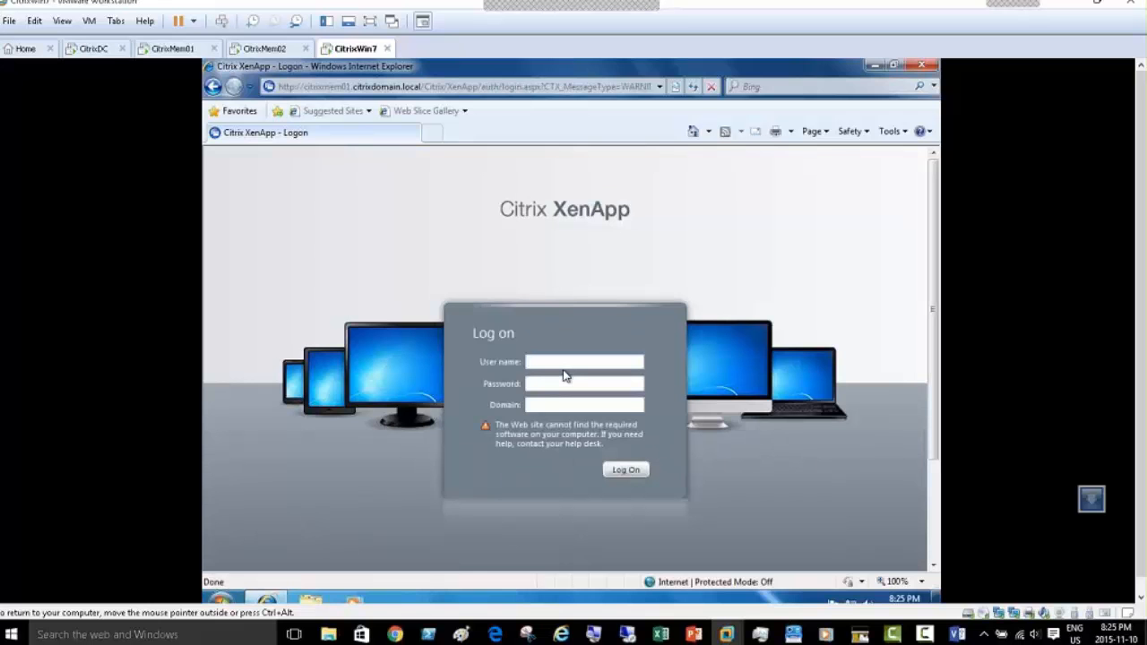
Step: Log on to the XenApp site as administrator with the account password and the domain citrixdomain.local
type("administrator")
key("Tab")
type("********")
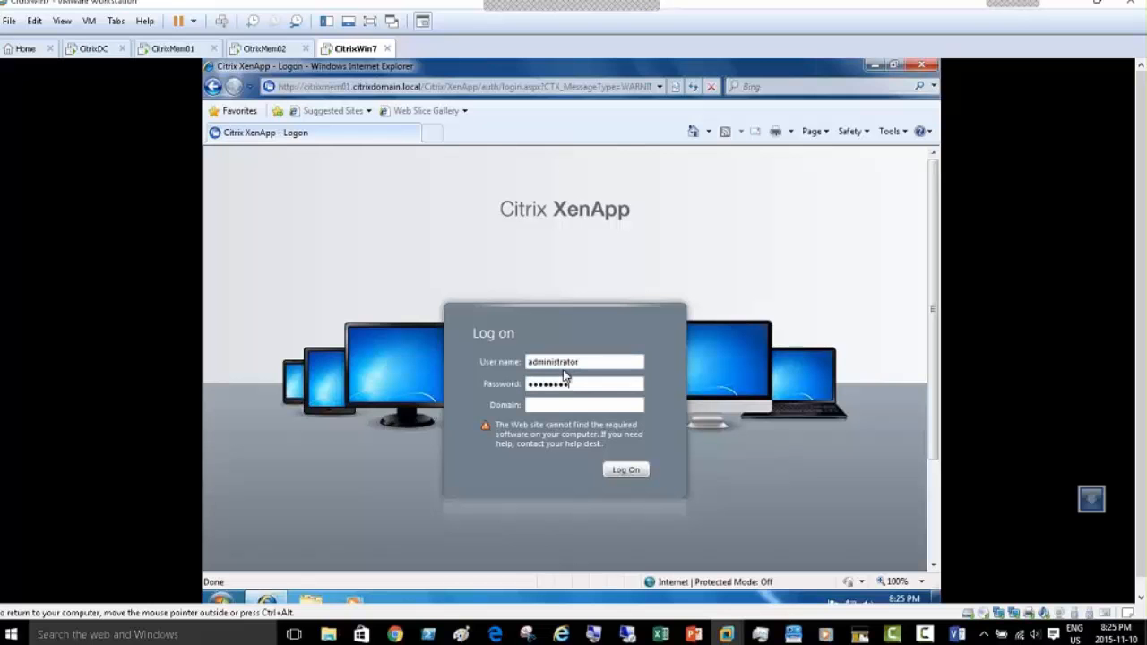
type("*")
key("Tab")
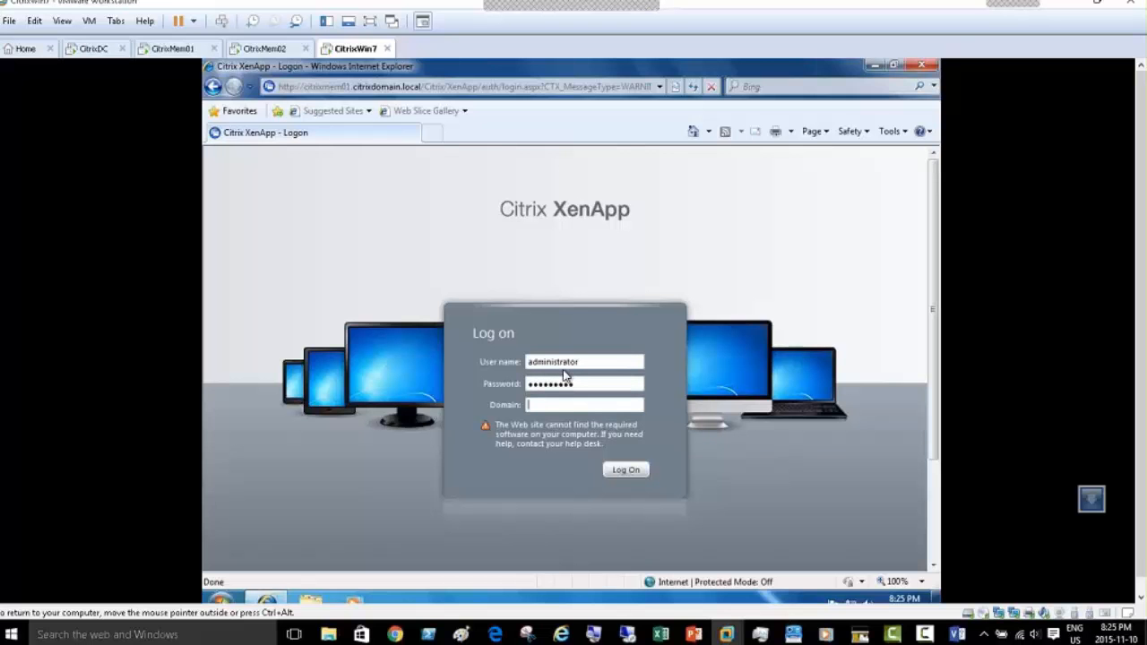
type("citrixdomain.local")
left_click(623, 472)
left_click(626, 472)
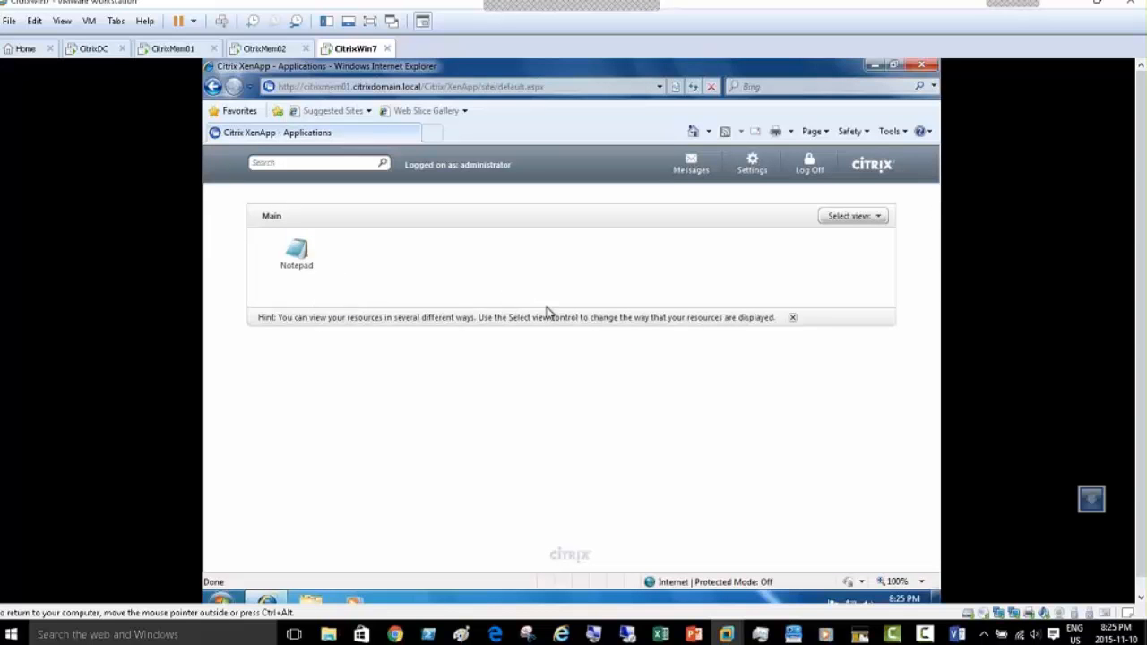
Step: Try to launch the published Notepad by finding a program online for launch.ica, and close the extra browser window
left_click(297, 255)
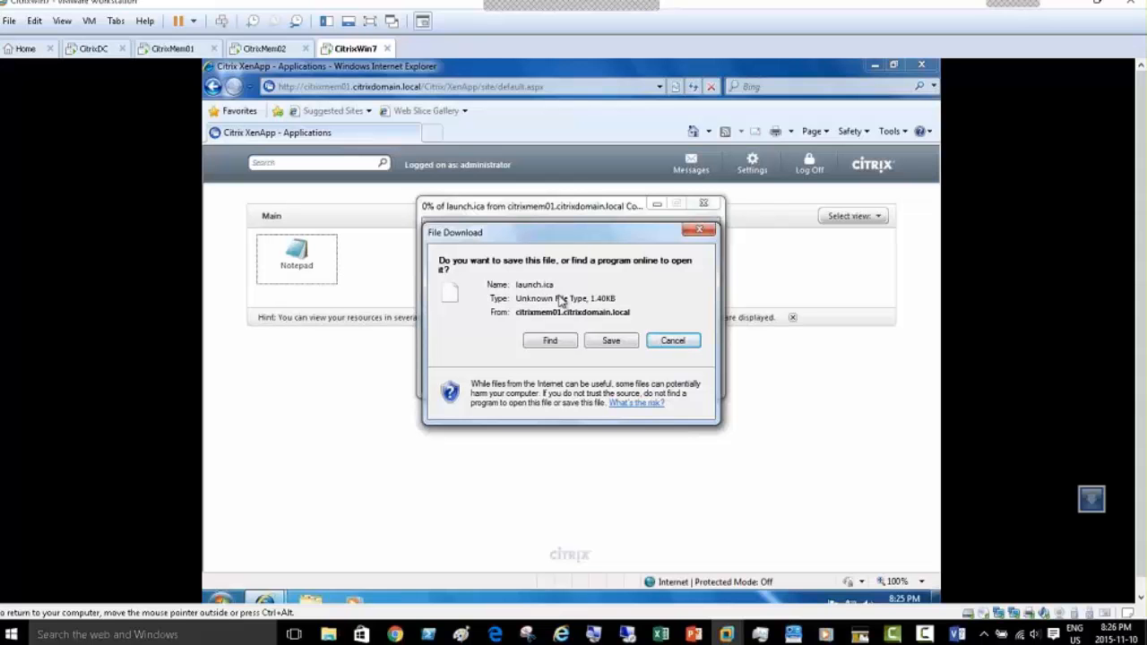
left_click(557, 345)
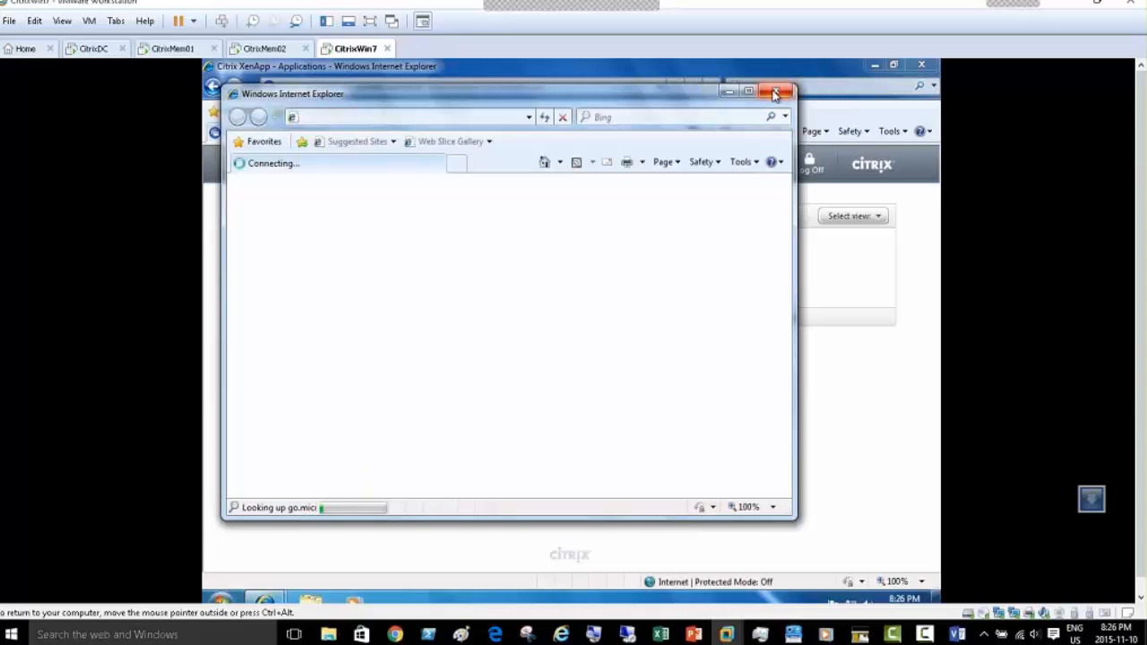
left_click(726, 93)
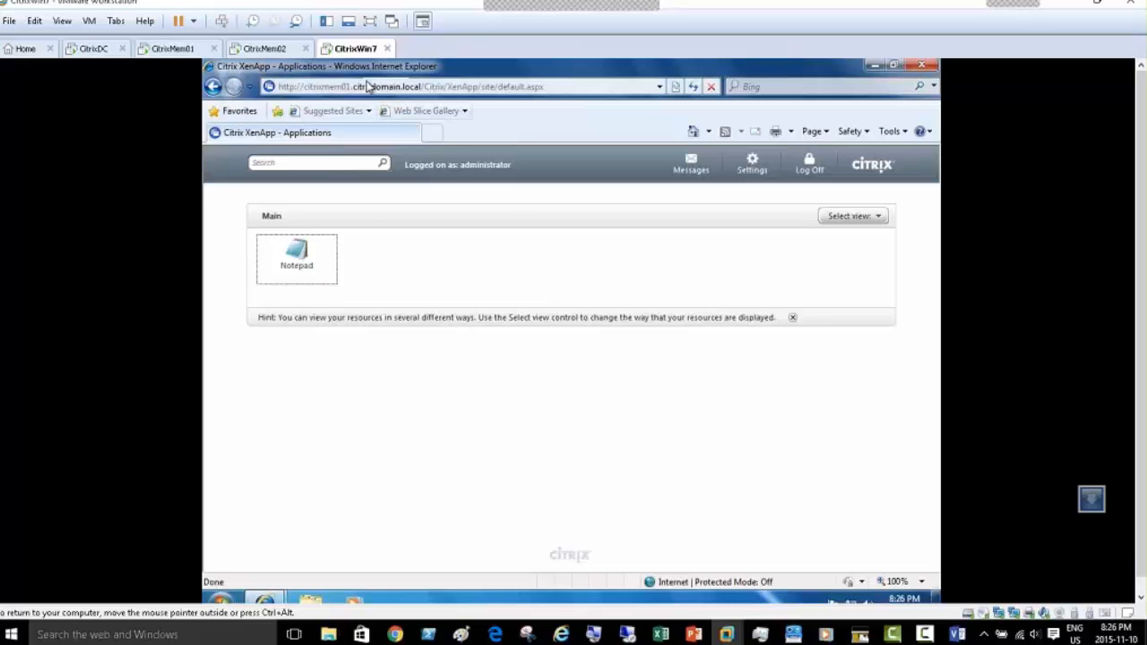
Step: Attach XA6.5_2008R2_ML.iso from the XenApp folder to the CitrixWin7 virtual machine's CD/DVD drive and apply the settings
right_click(353, 50)
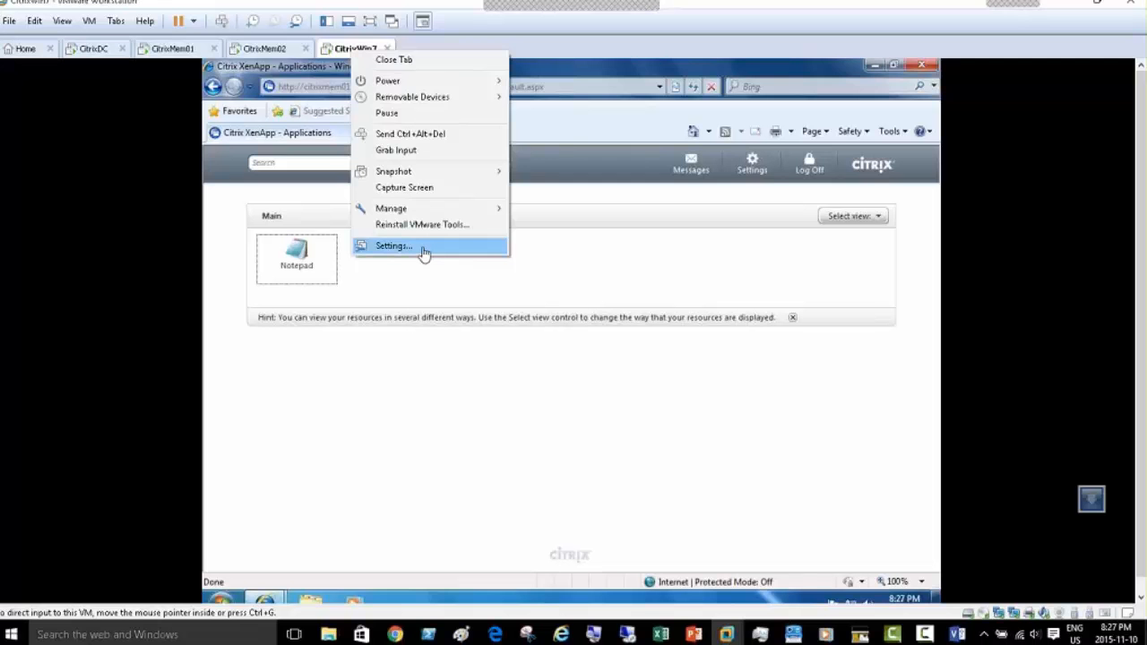
left_click(425, 254)
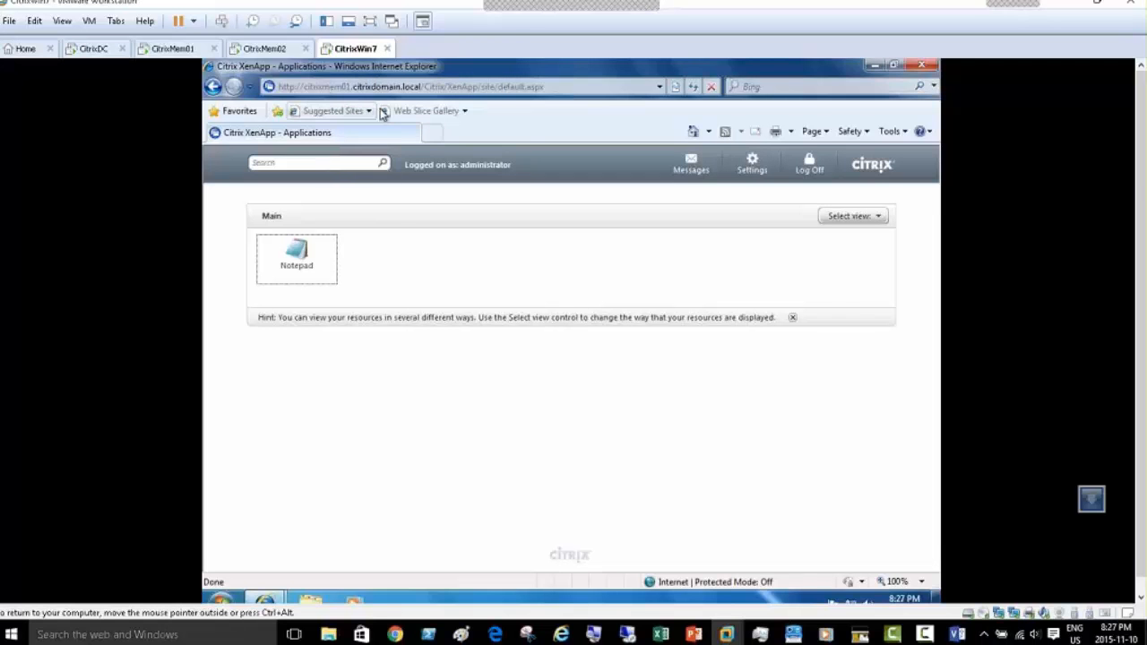
left_click(421, 188)
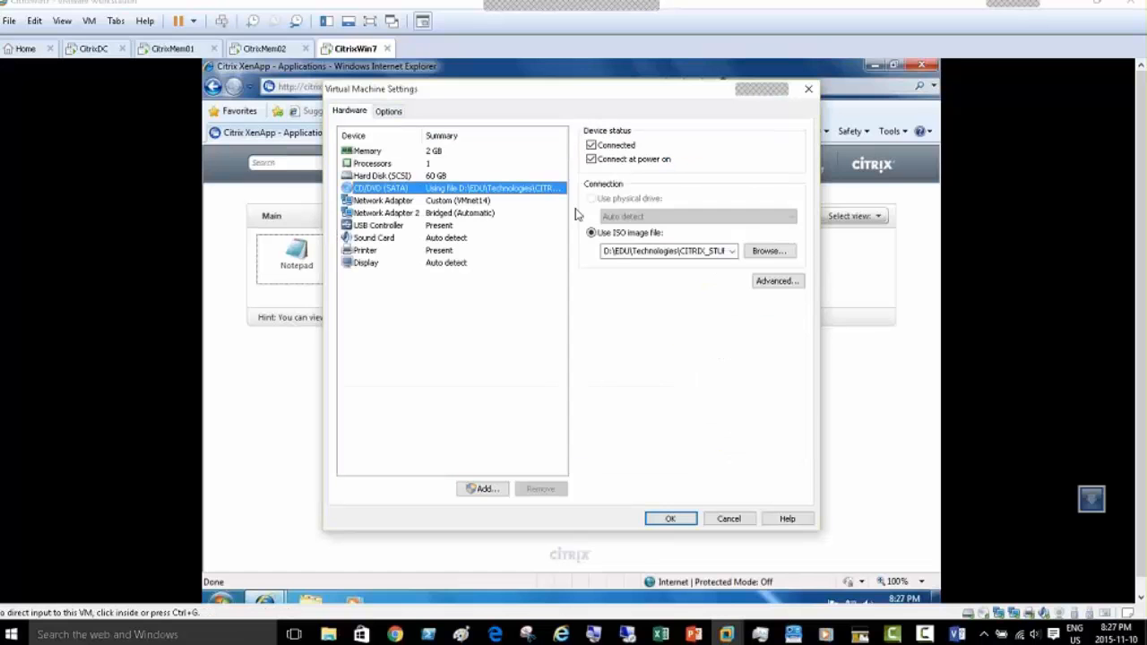
left_click(771, 251)
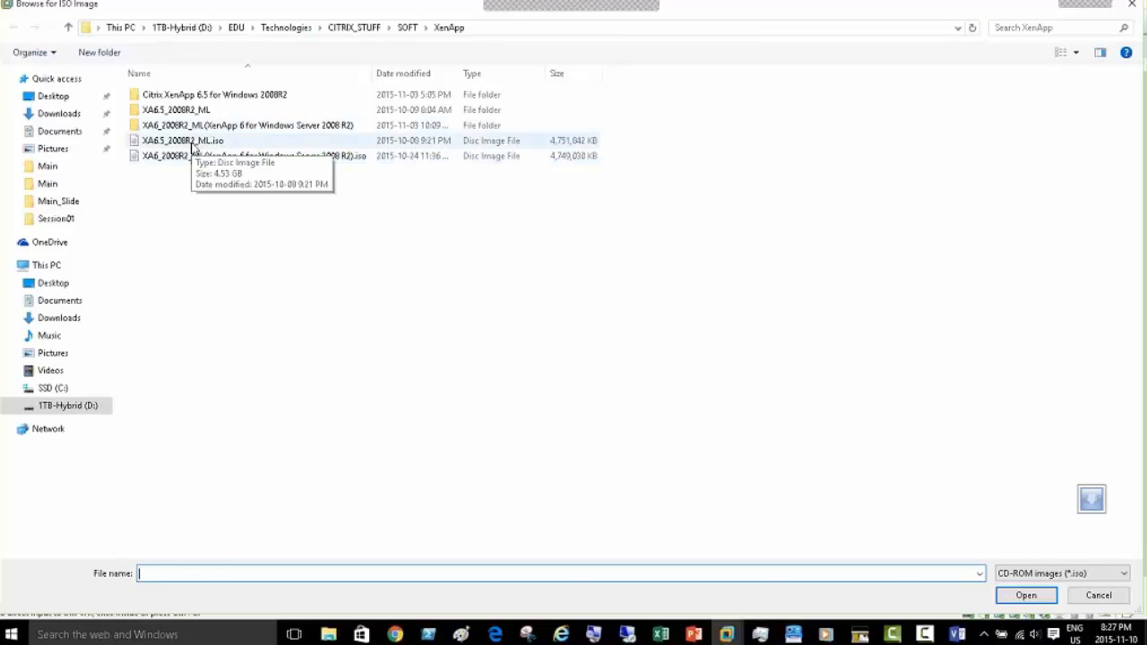
double_click(192, 146)
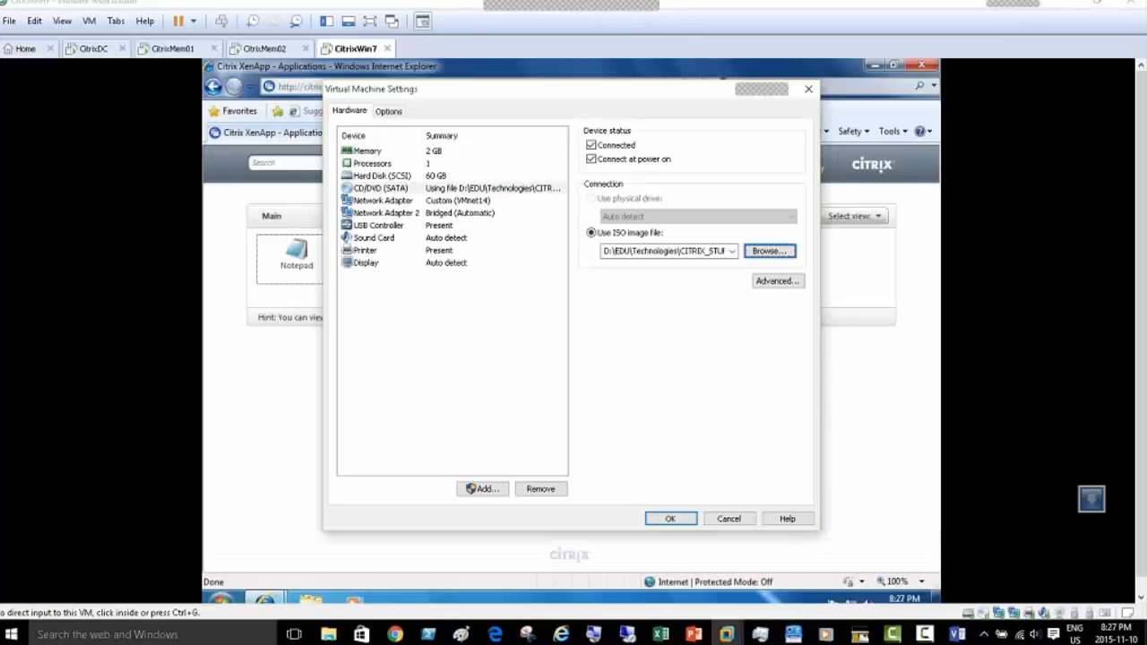
left_click(669, 519)
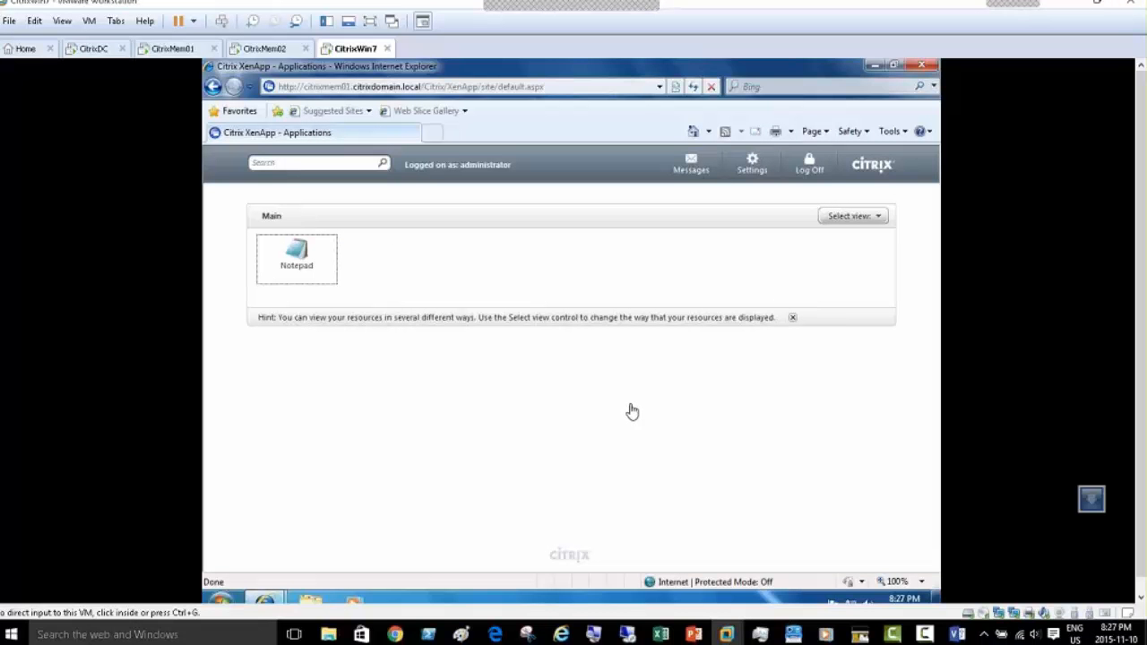
Step: Open the mounted XA6.5_2008R2_ML disc in the guest's Windows Explorer
left_click(305, 598)
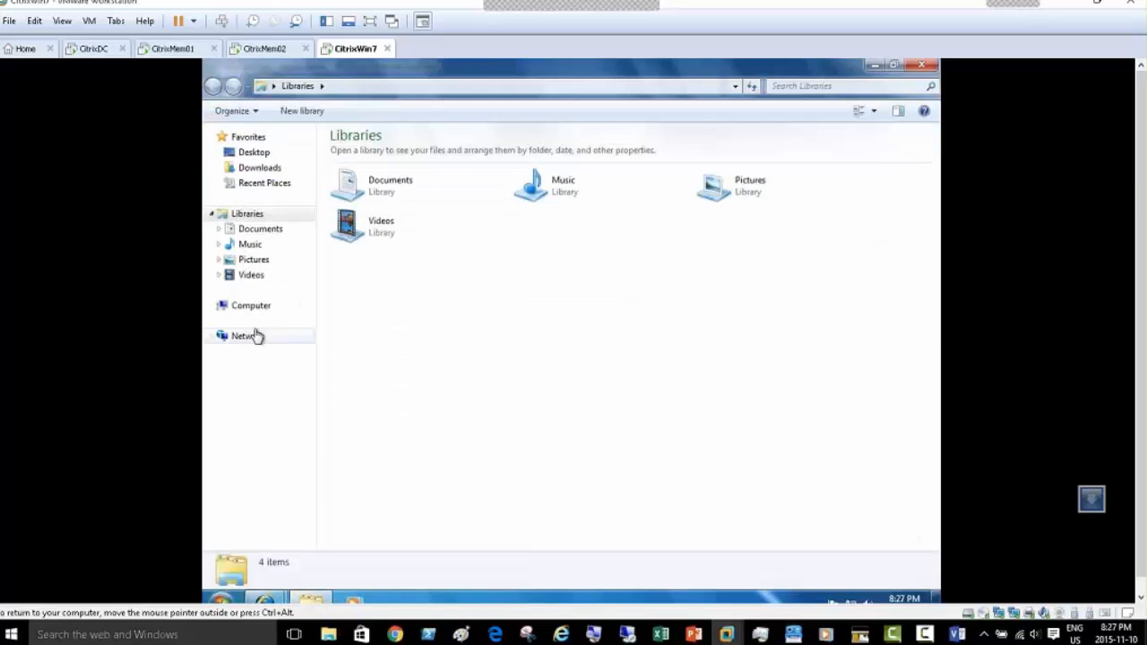
left_click(294, 309)
double_click(530, 228)
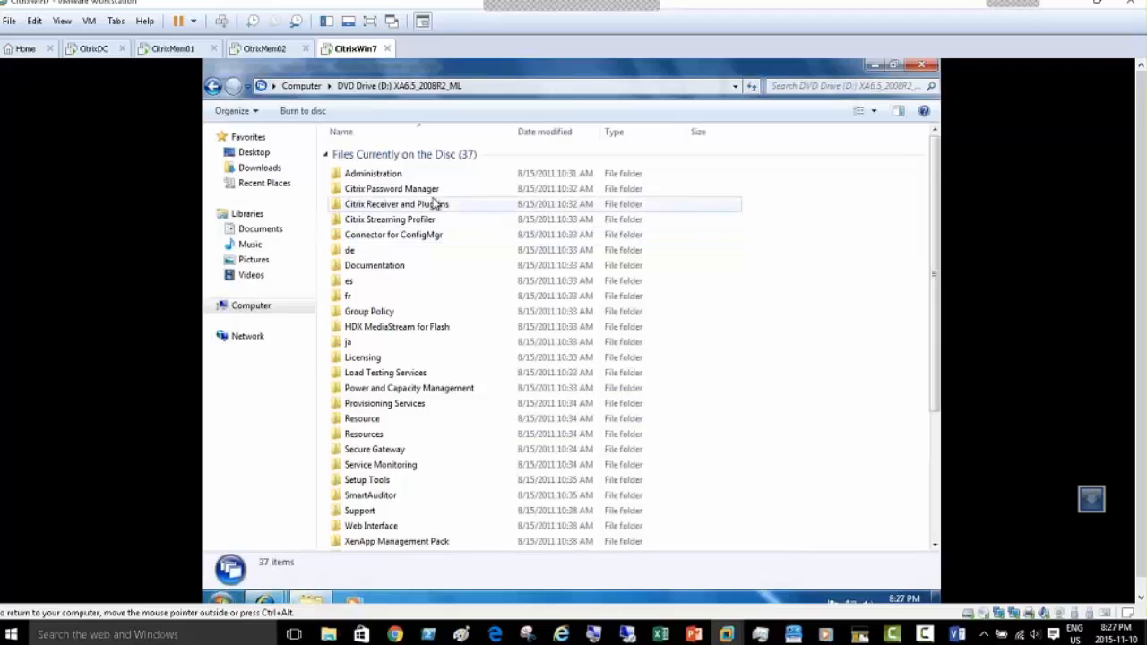
Step: Look through the disc's Citrix Receiver and Plug-ins folder down to en and WinCE, briefly checking the XenApp site
double_click(403, 207)
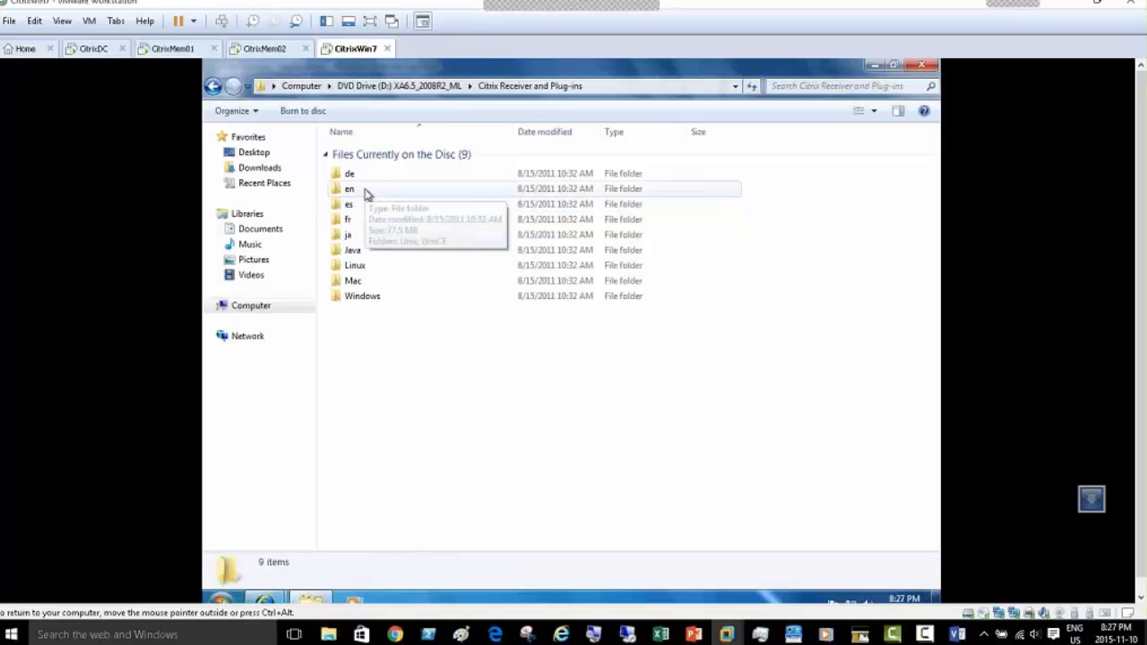
double_click(358, 189)
double_click(377, 190)
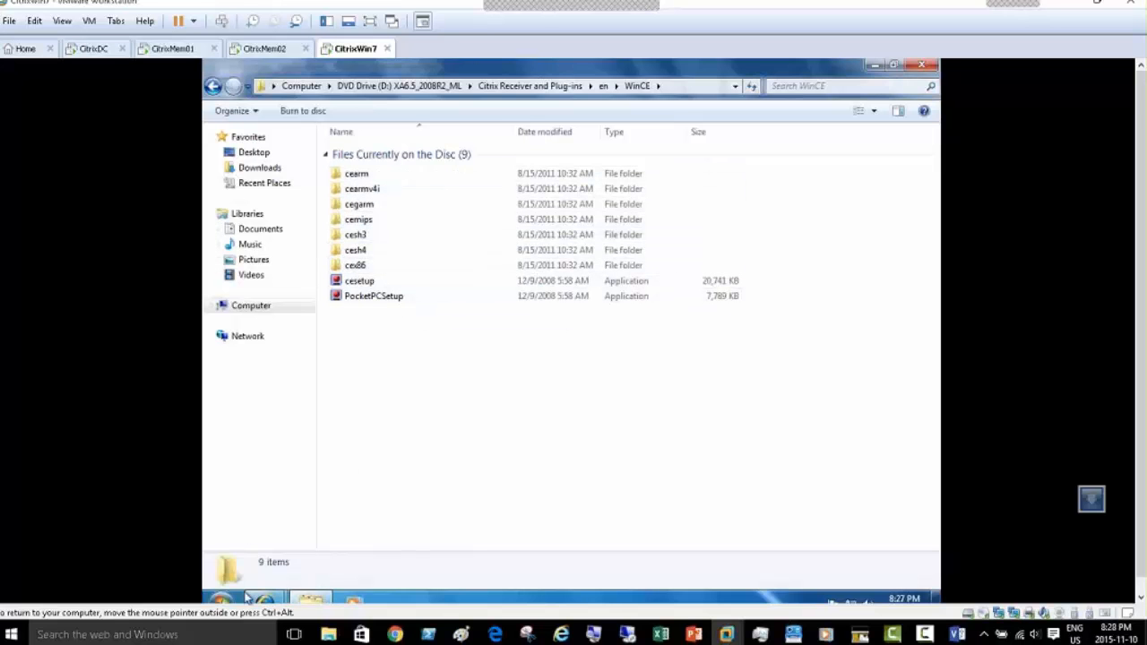
left_click(282, 595)
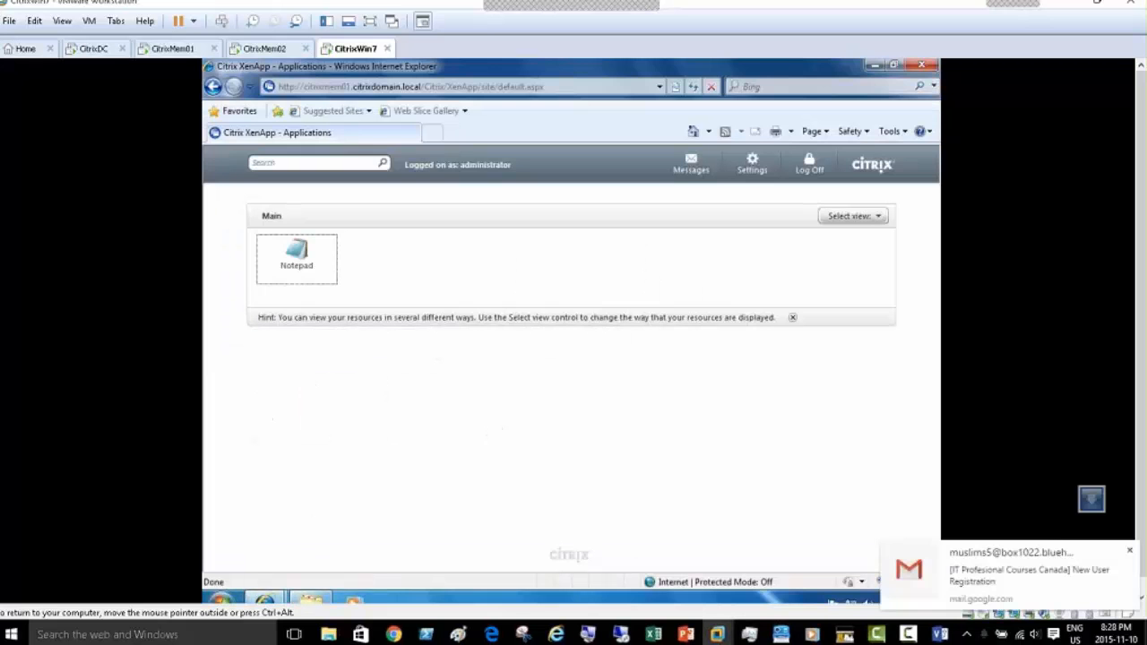
left_click(311, 599)
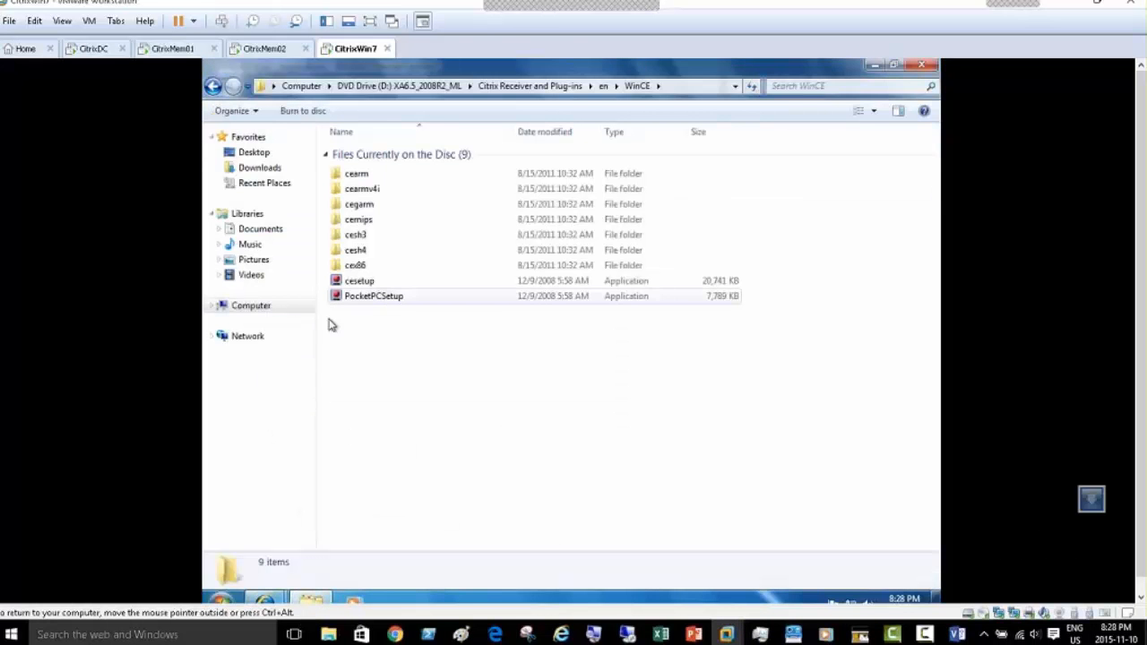
Step: Return to the root of the XenApp DVD and open the Windows folder inside Citrix Receiver and Plug-ins
left_click(254, 309)
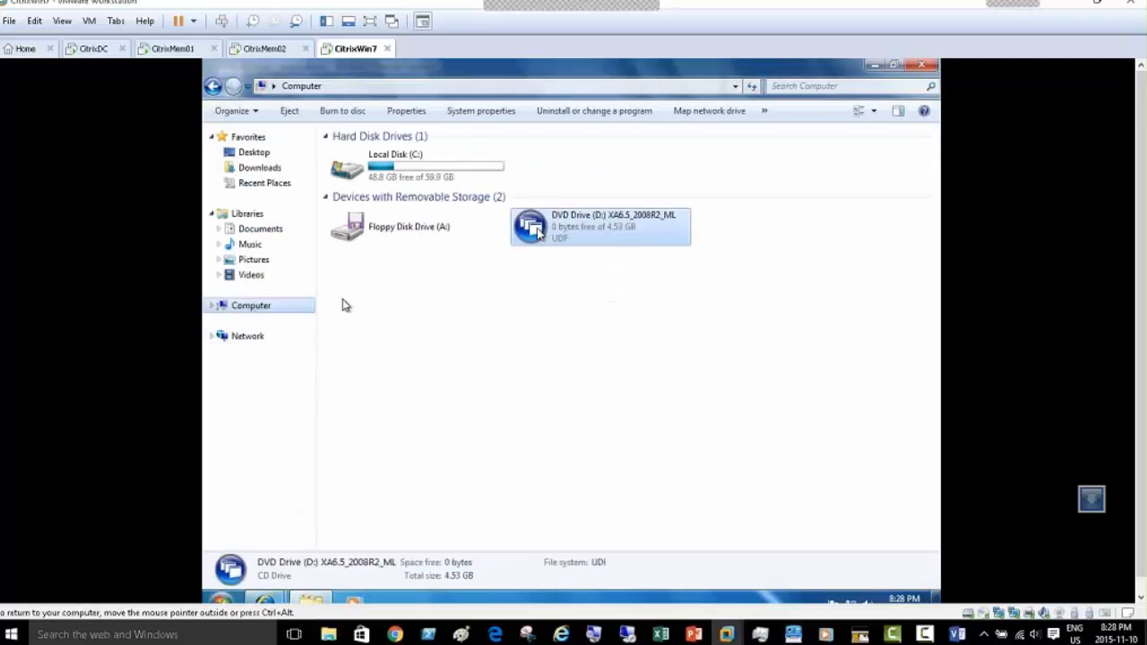
right_click(538, 231)
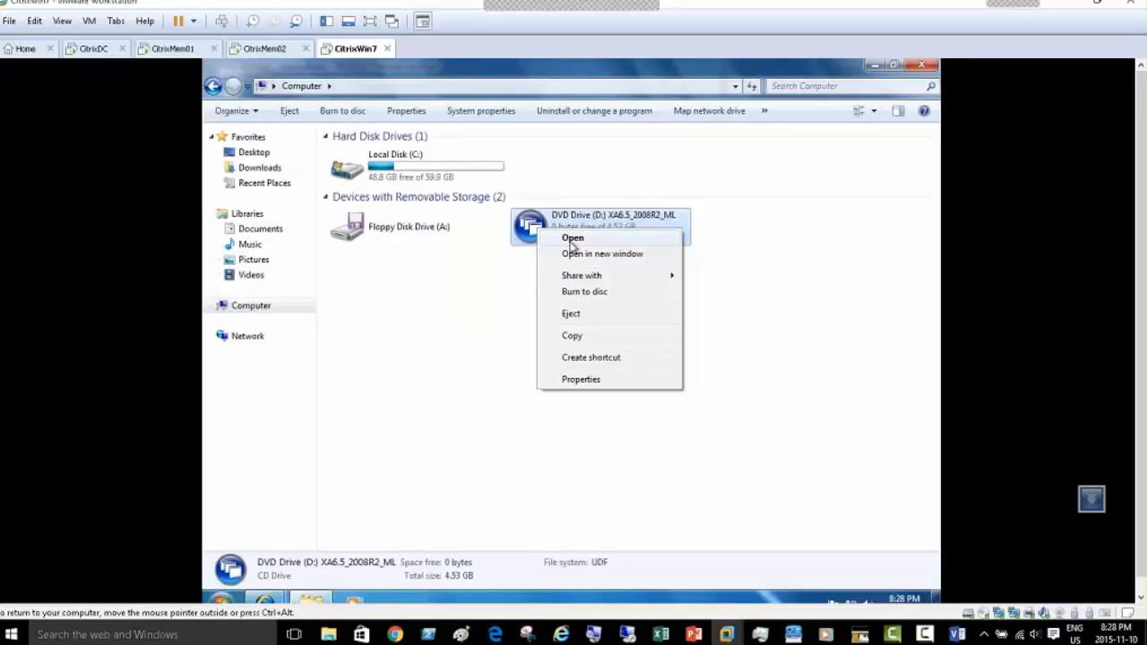
left_click(222, 307)
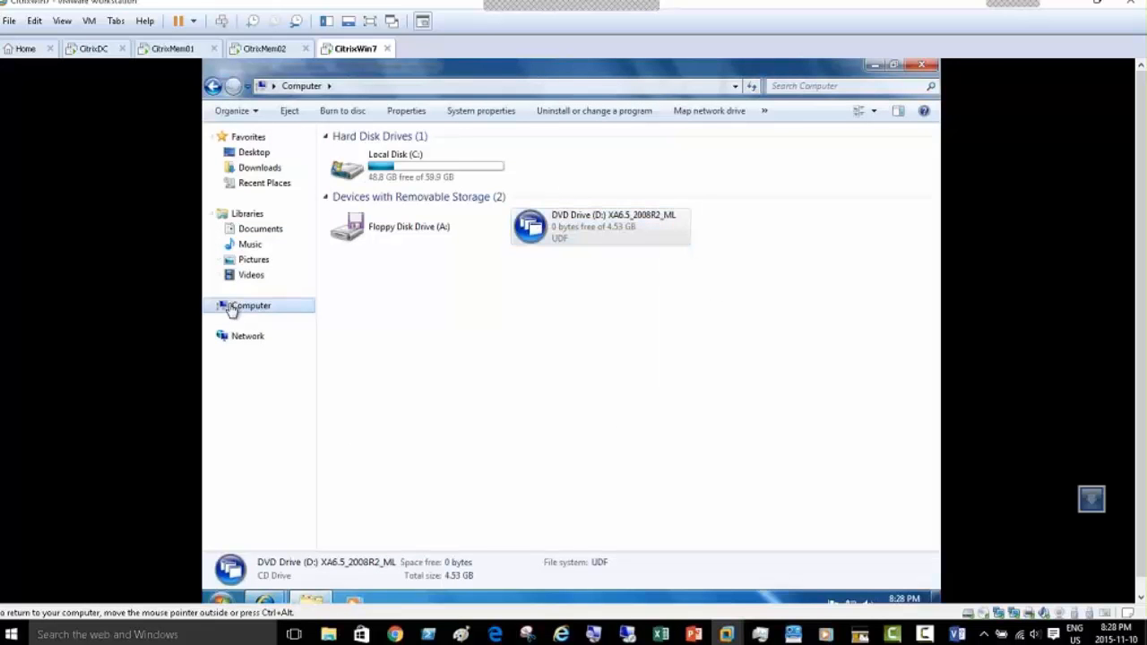
right_click(520, 226)
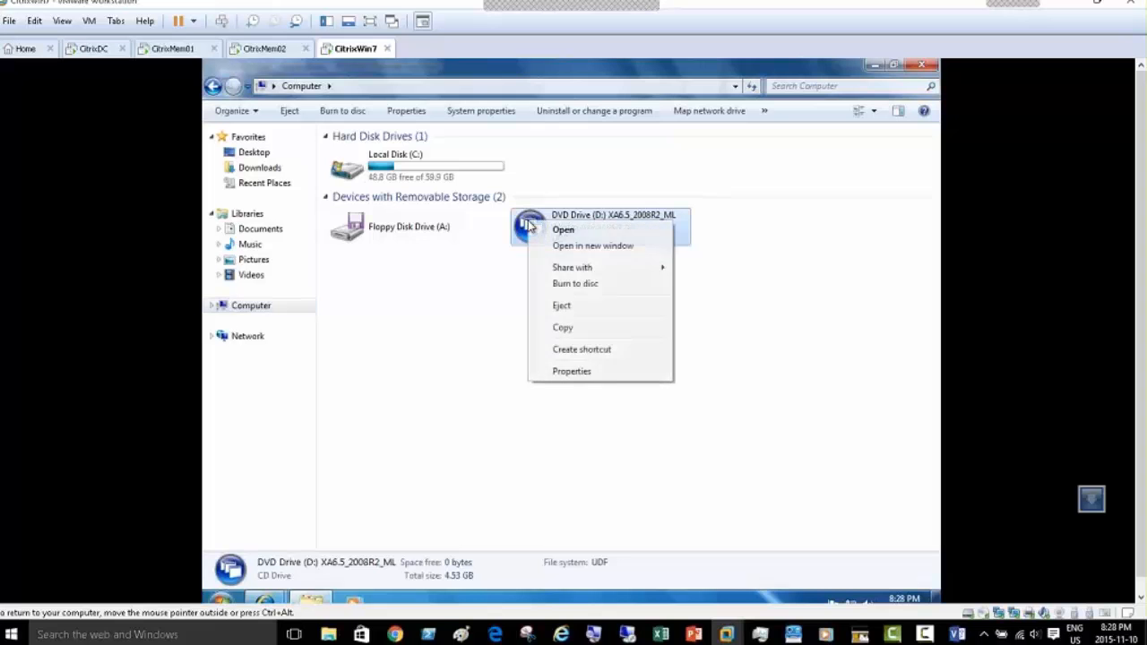
left_click(531, 230)
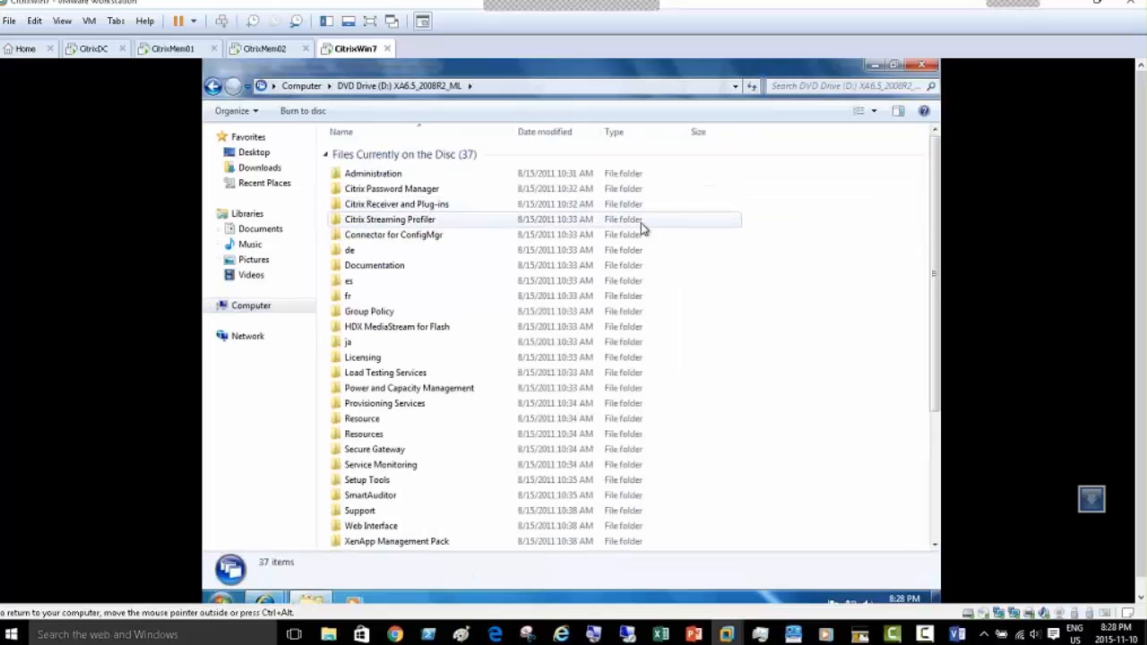
left_click(845, 86)
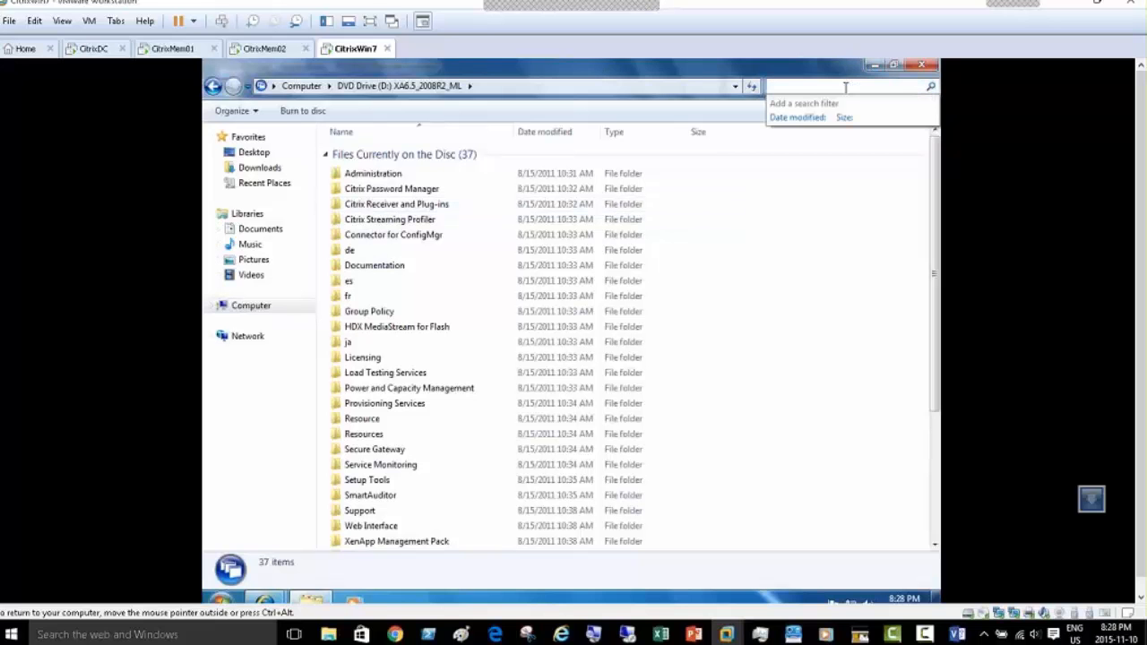
double_click(440, 206)
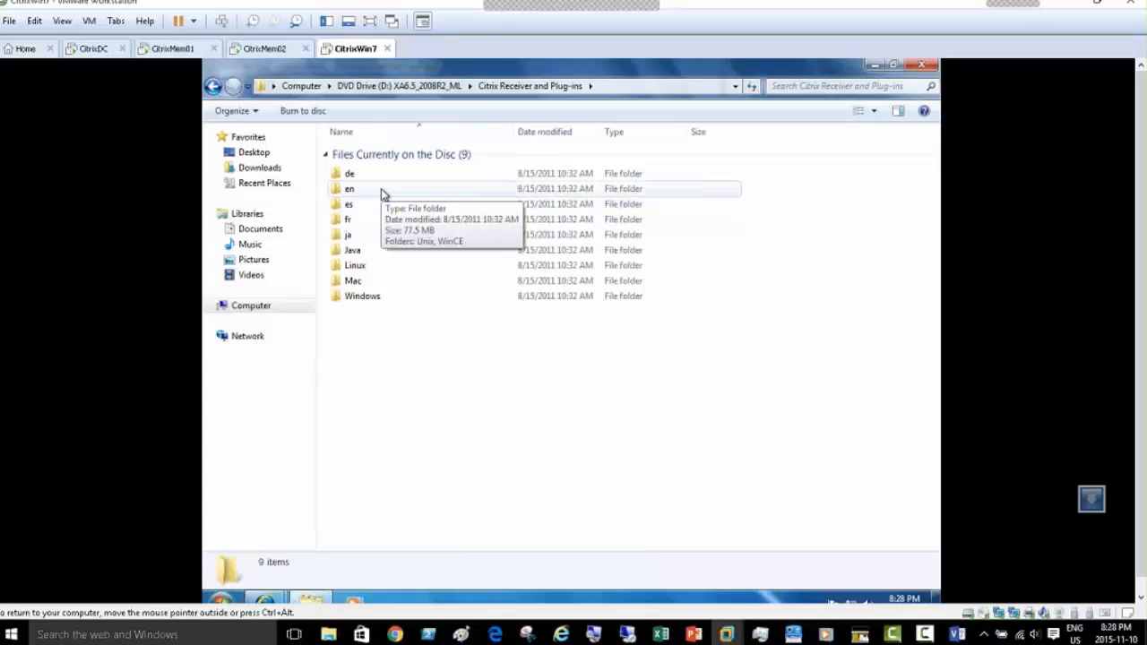
double_click(375, 303)
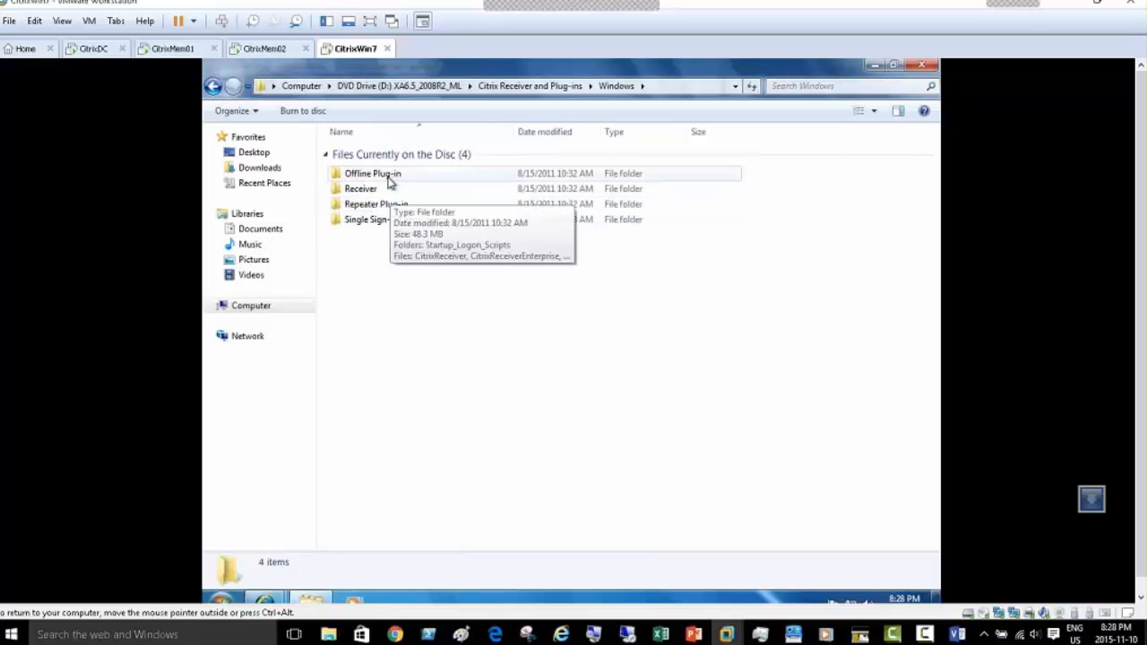
Step: Check the Offline Plug-in folder and start the CitrixReceiverEnterprise installer from the neighbouring Receiver folder
left_click(389, 178)
double_click(389, 177)
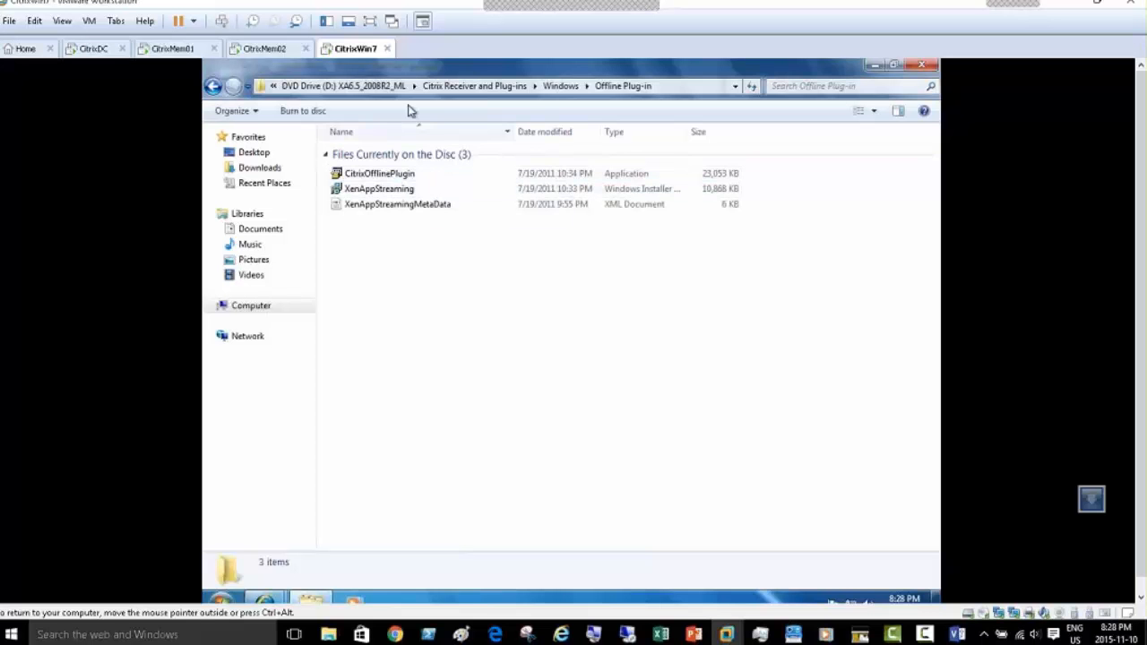
left_click(560, 86)
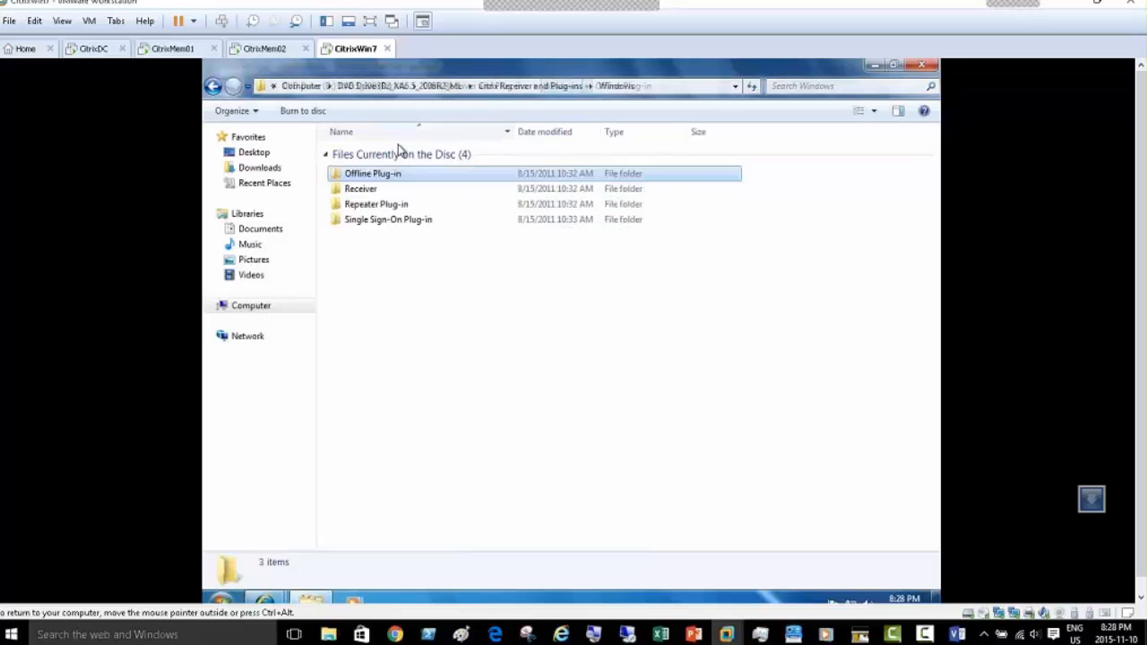
double_click(382, 191)
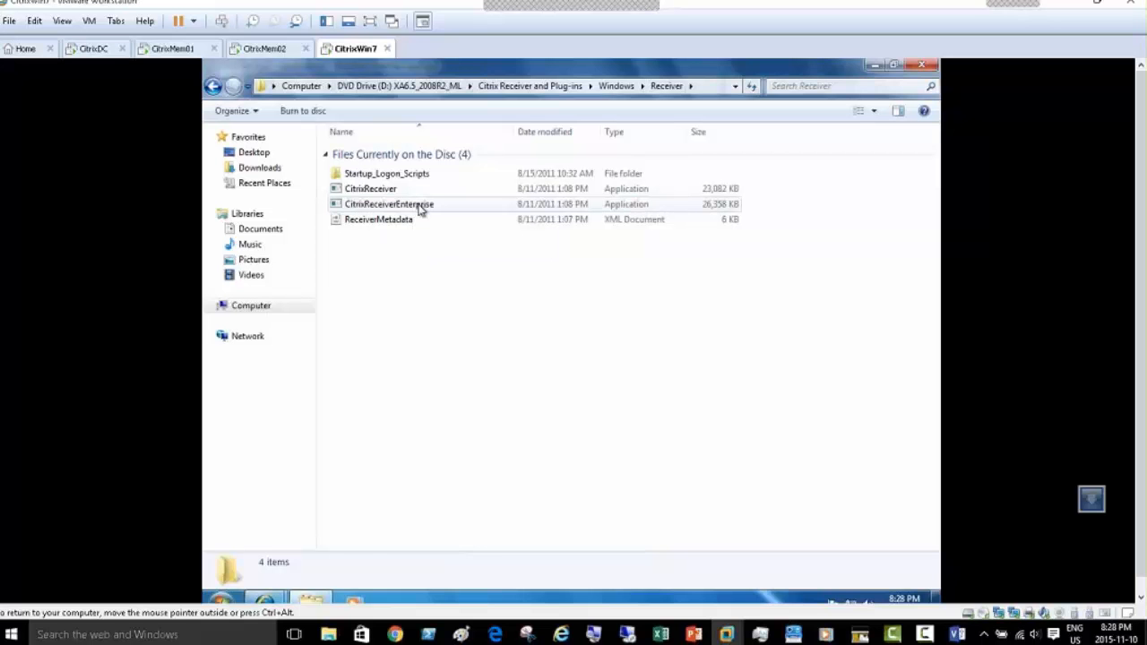
double_click(421, 208)
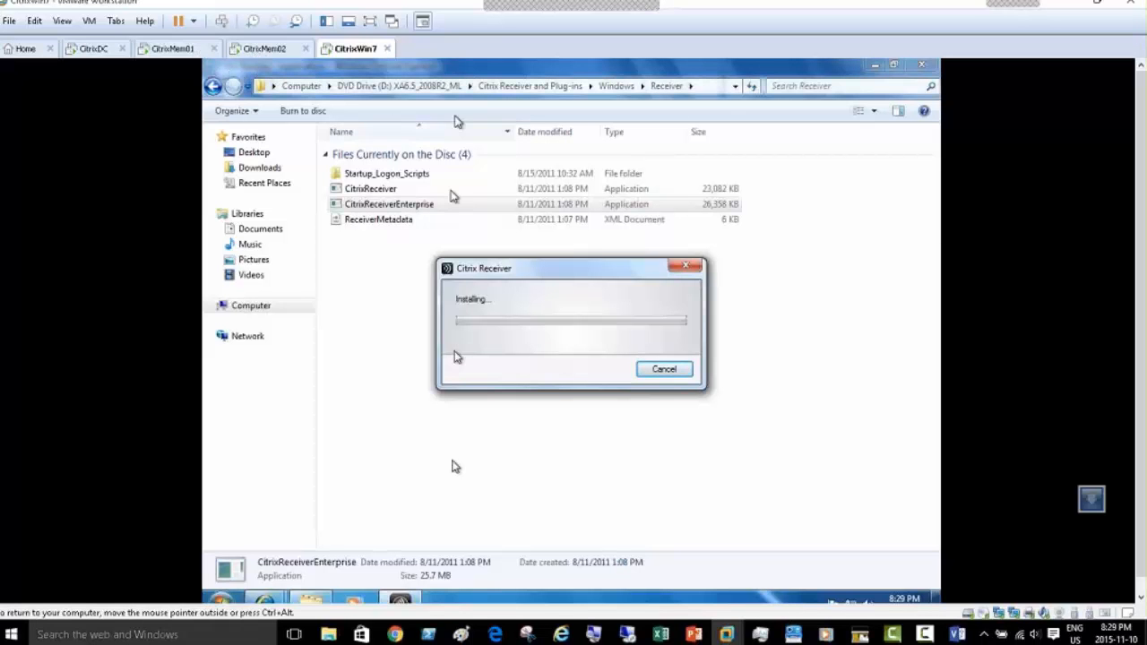
Step: Review the CitrixWin7 virtual machine's hardware settings, including its network adapters, and leave them without changes
right_click(351, 54)
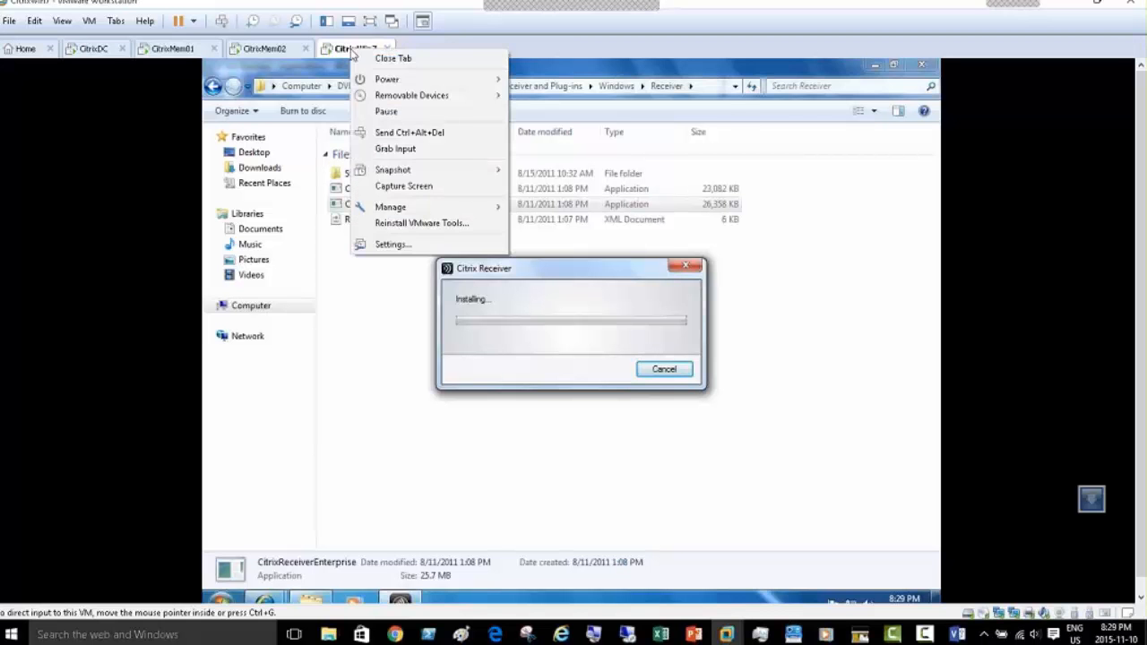
left_click(420, 250)
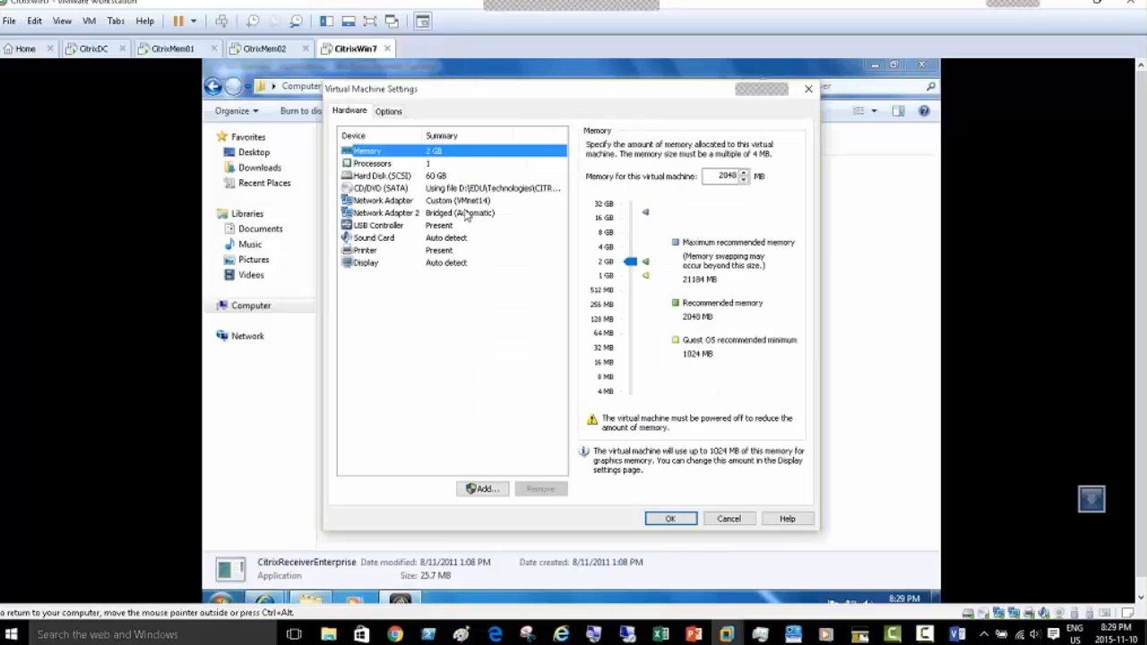
left_click(729, 520)
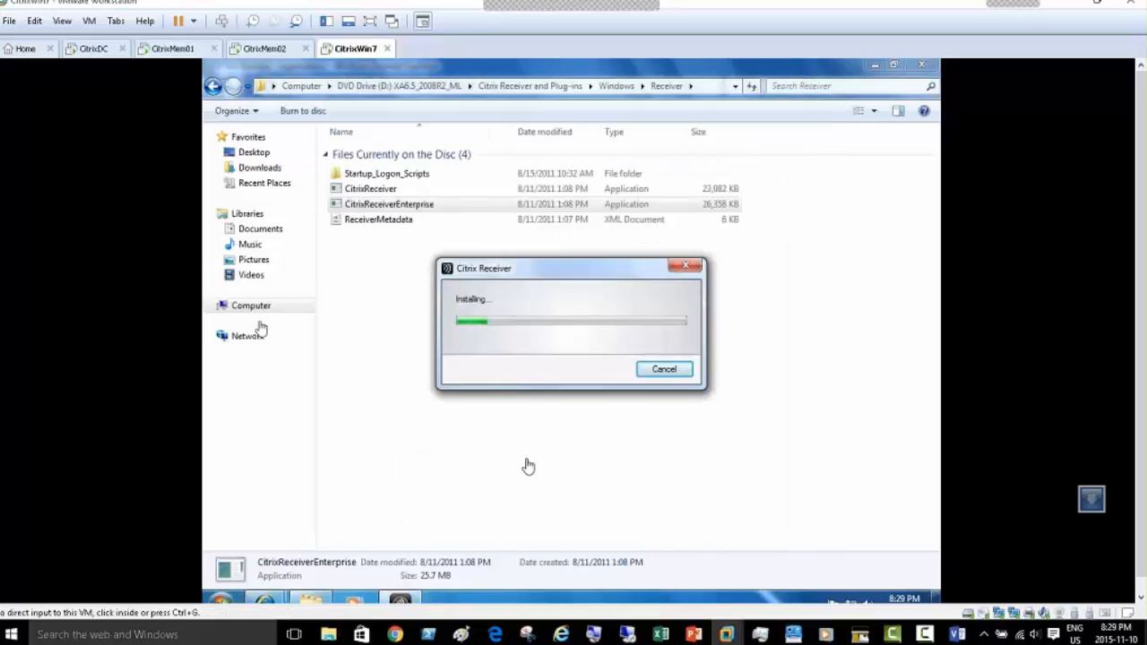
Step: Enable the disabled Internet network adapter in CitrixWin7's network connections
right_click(851, 605)
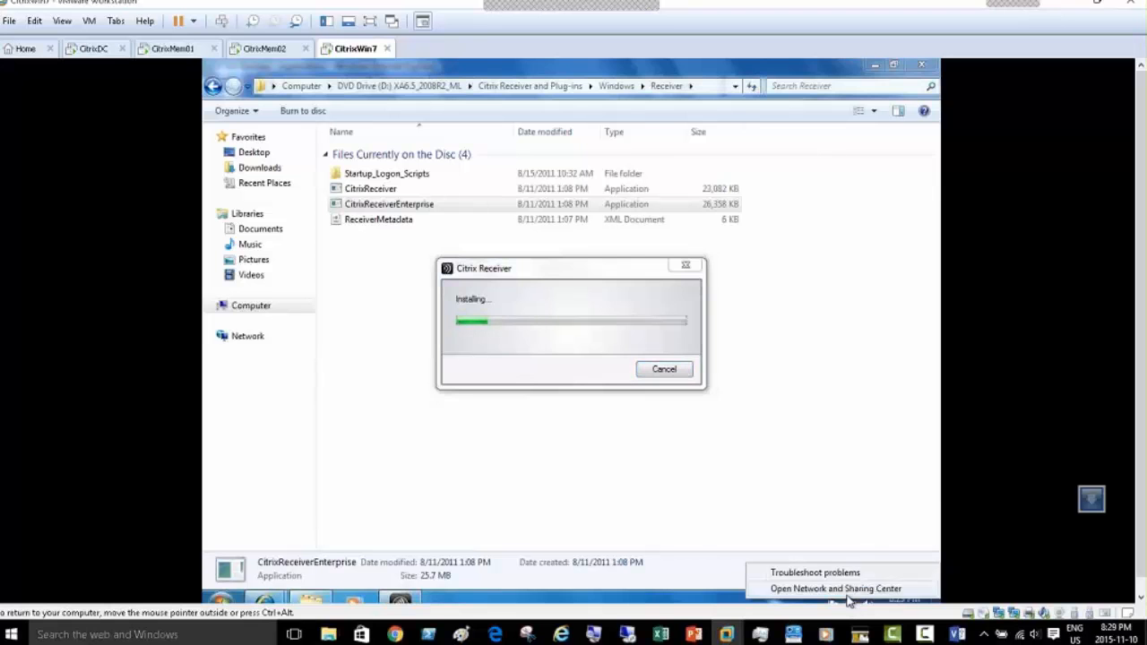
left_click(837, 590)
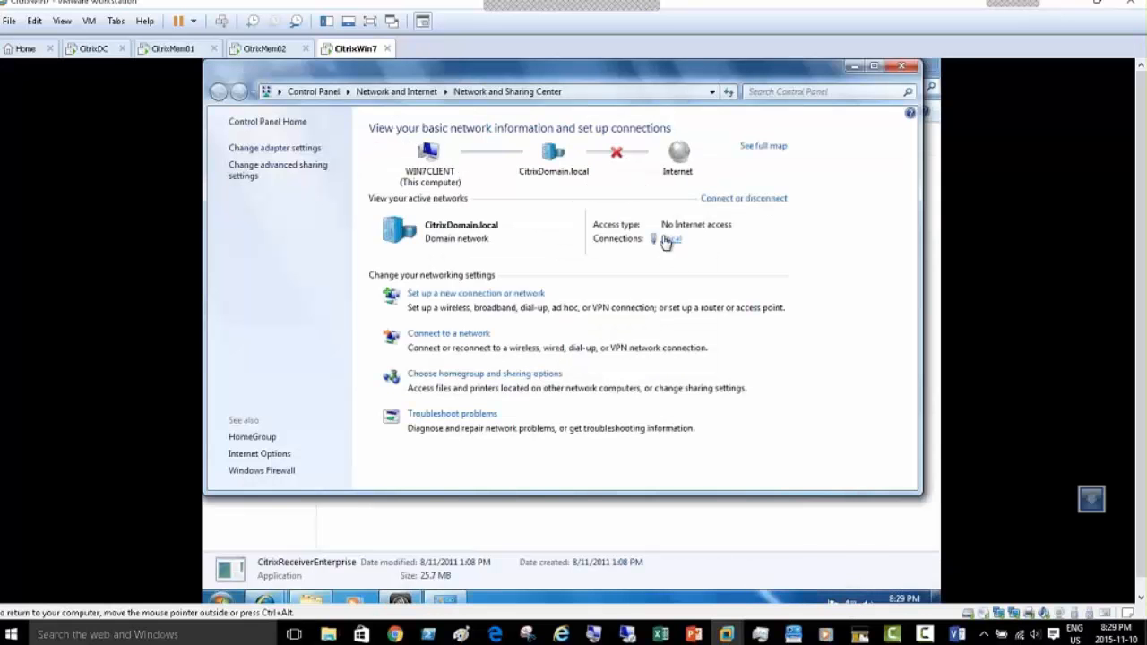
left_click(299, 151)
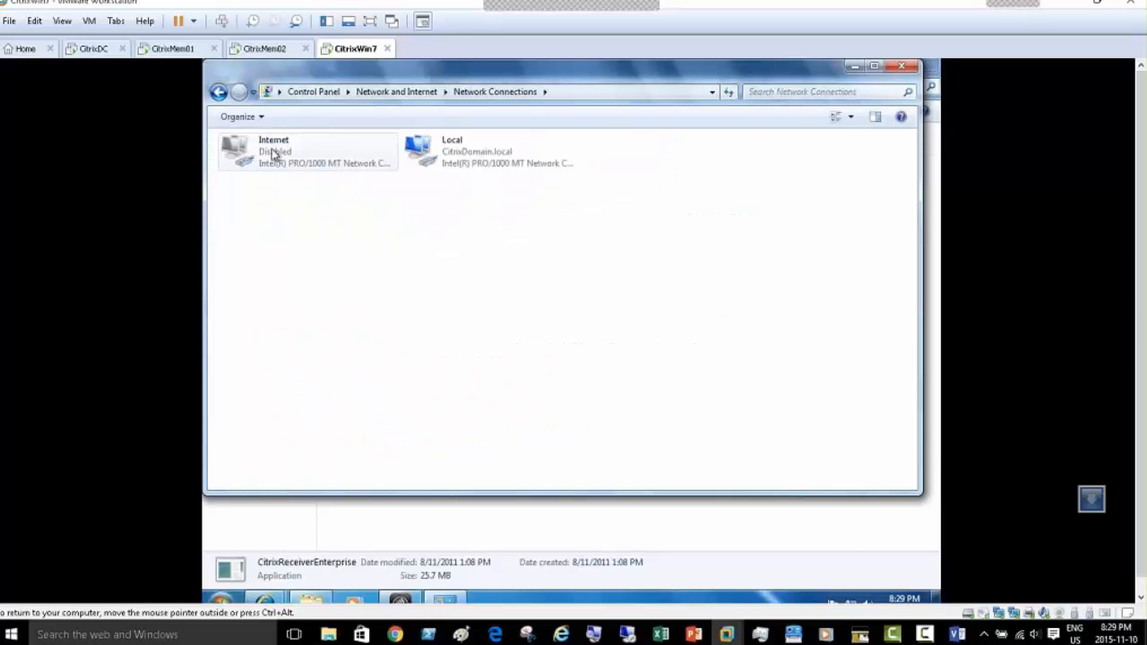
left_click(275, 155)
double_click(275, 155)
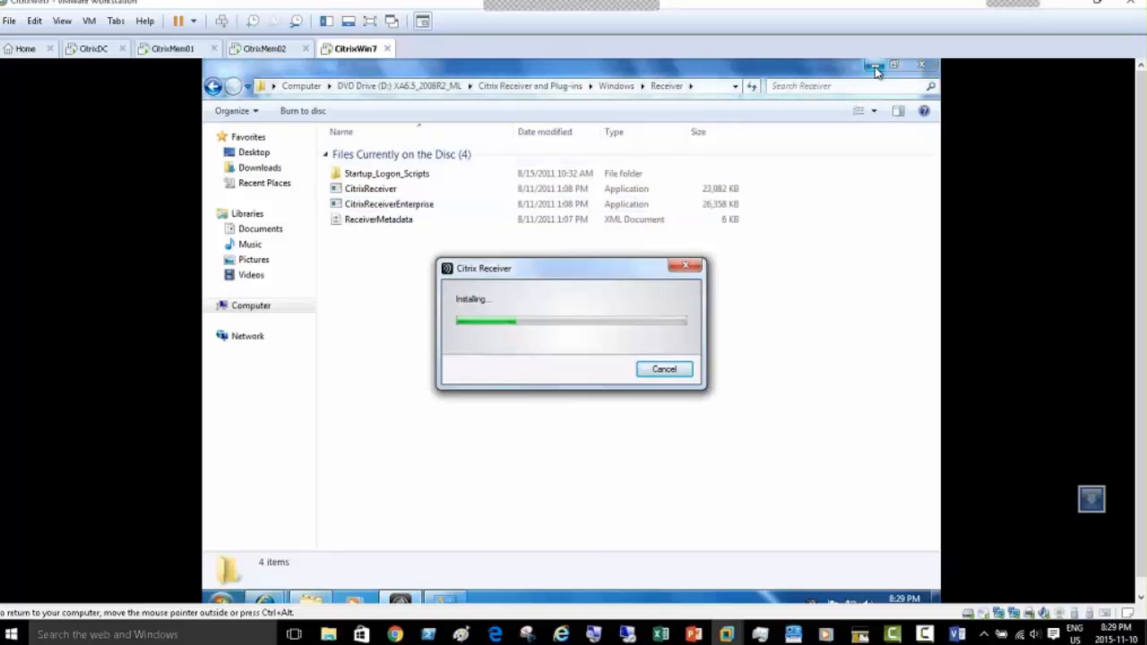
Step: Check the Receiver installer, try launching Notepad from the open XenApp site, and close that browser window
left_click(397, 603)
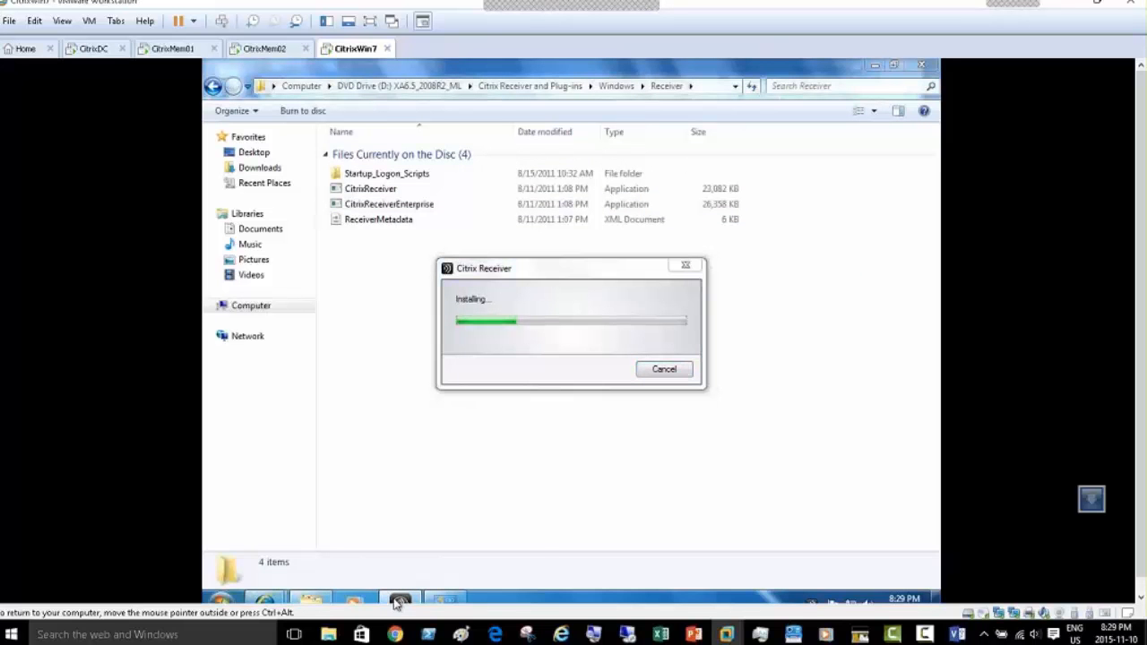
mouse_move(267, 601)
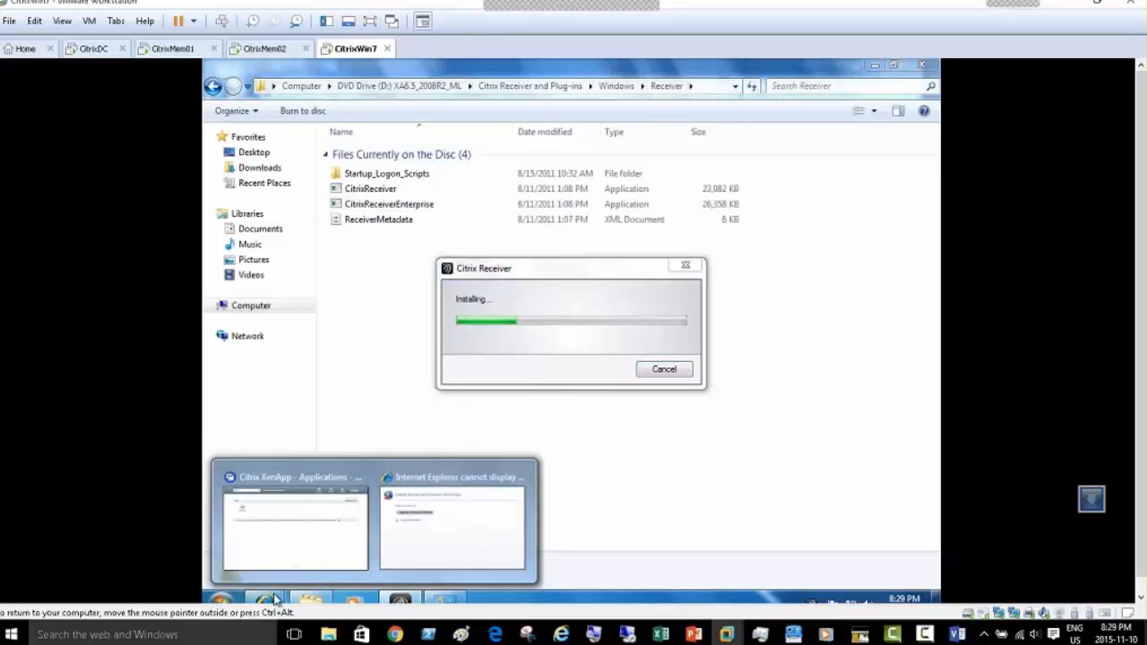
left_click(300, 543)
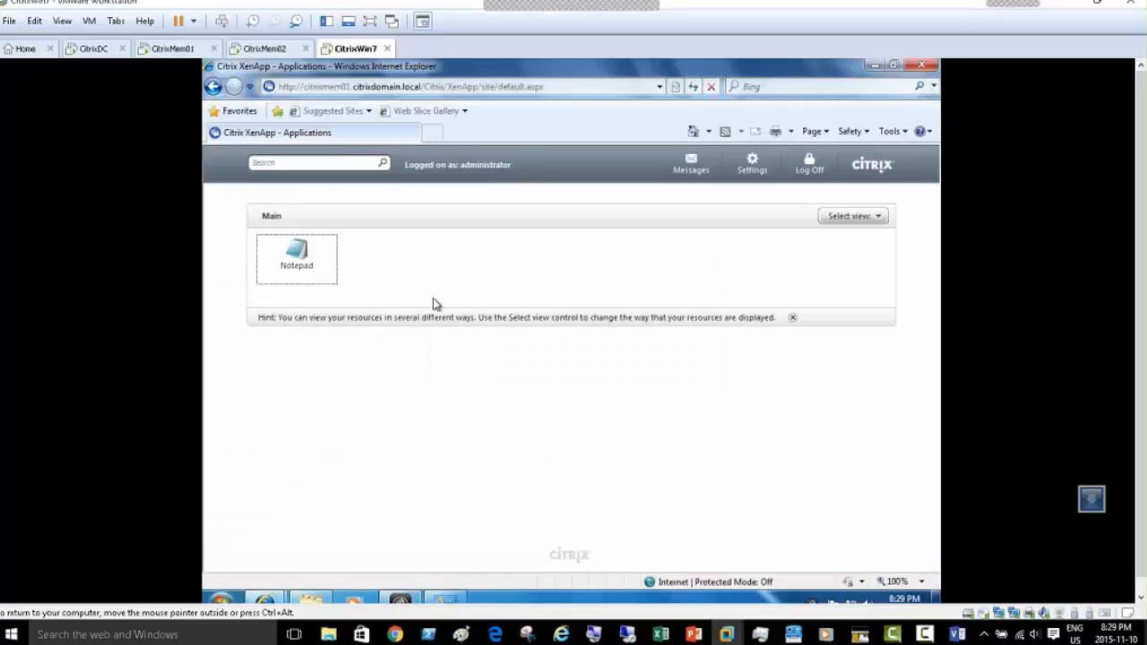
left_click(305, 256)
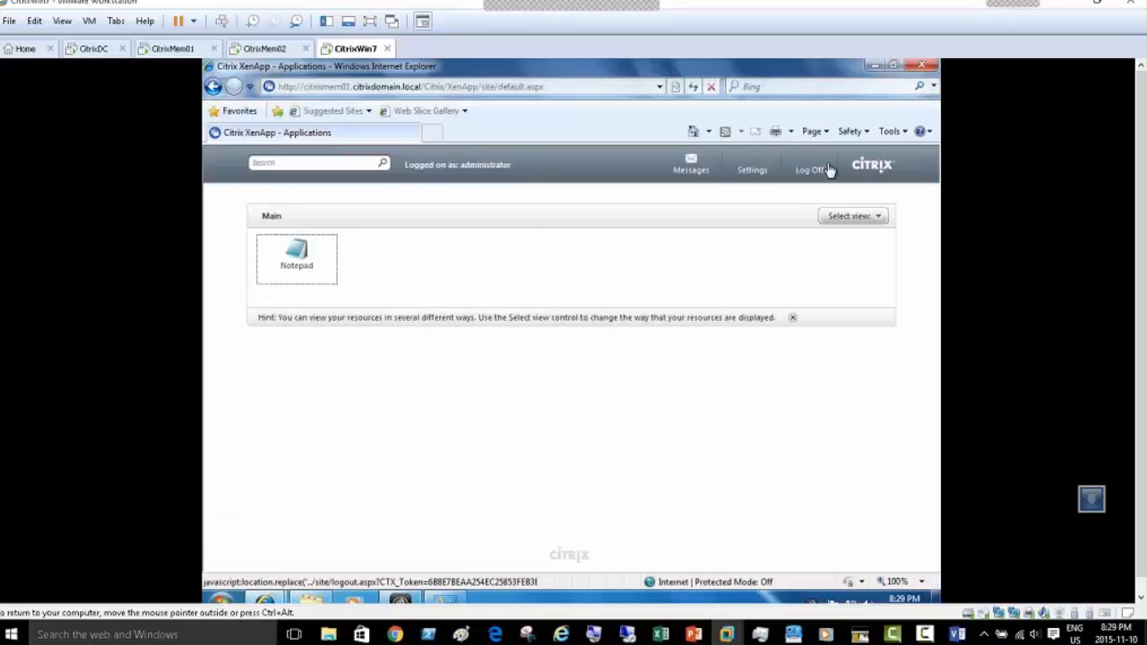
left_click(926, 66)
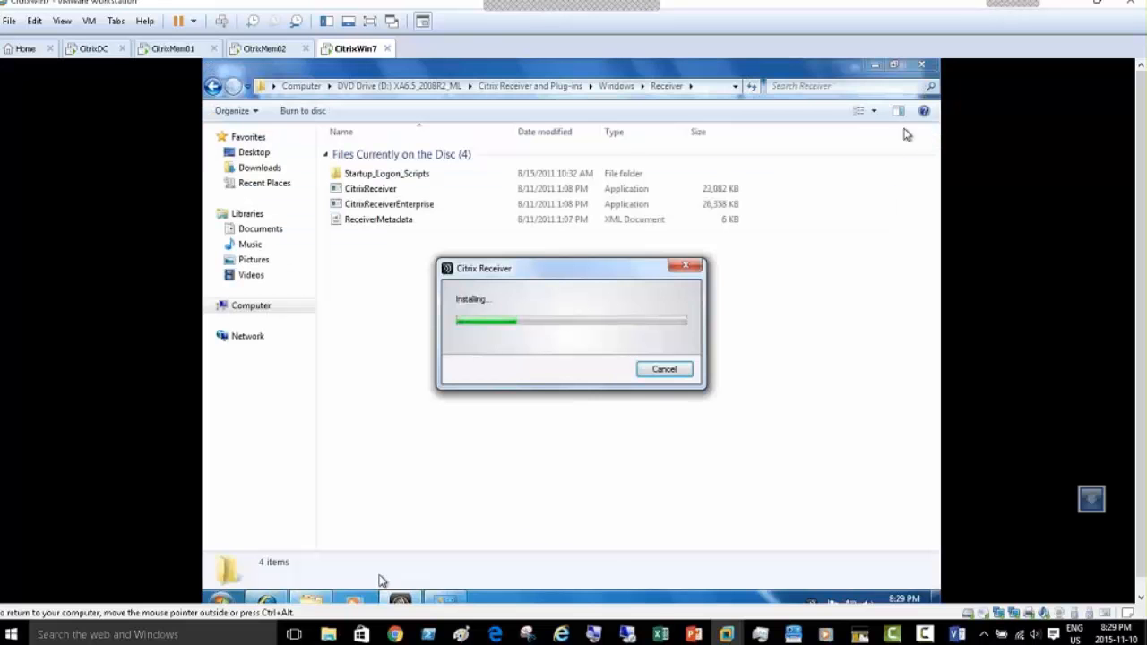
Step: Load the citrixmem01.citrixdomain.local XenApp site in the remaining browser window, check the network status, and minimize the browser
left_click(269, 603)
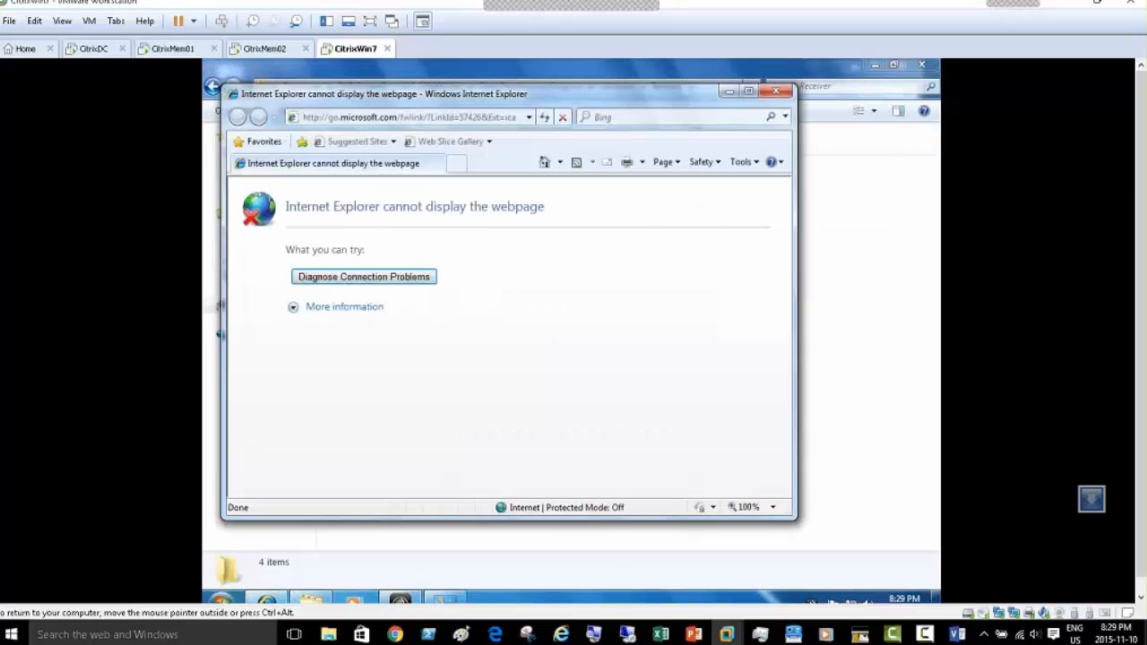
left_click(529, 117)
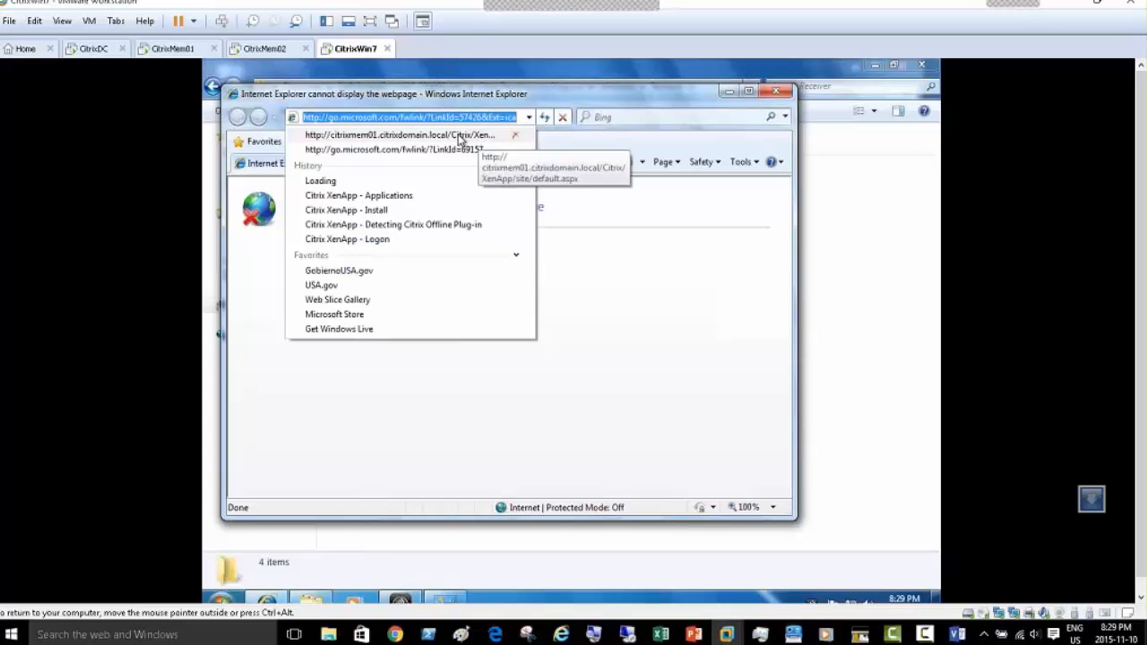
left_click(459, 136)
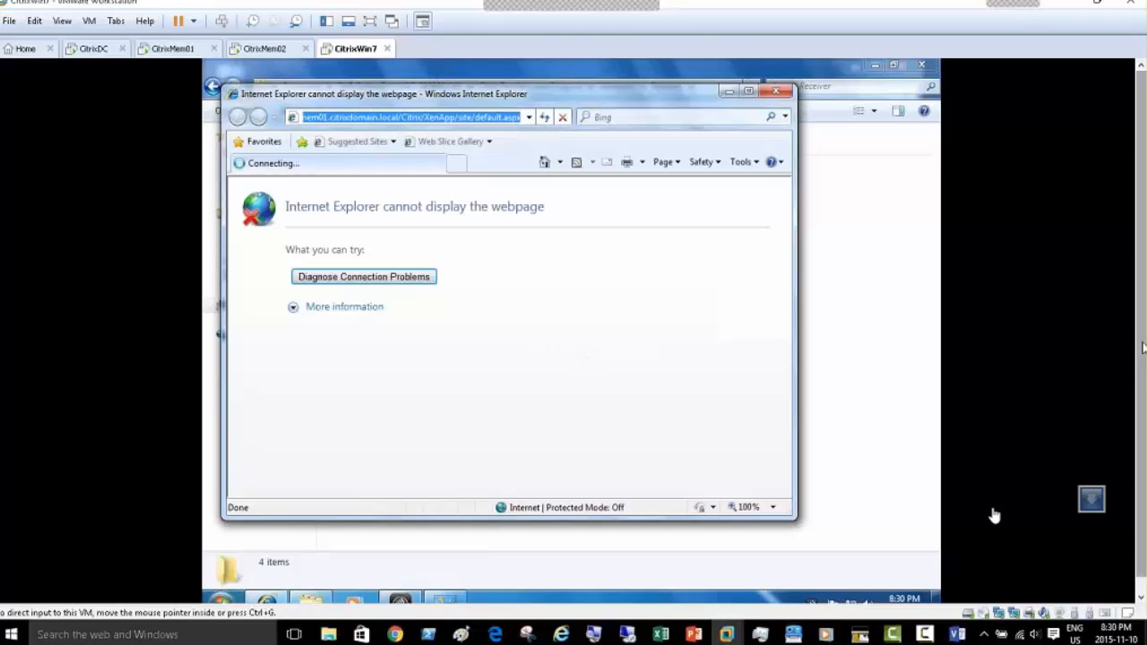
left_click_drag(1144, 348, 1144, 384)
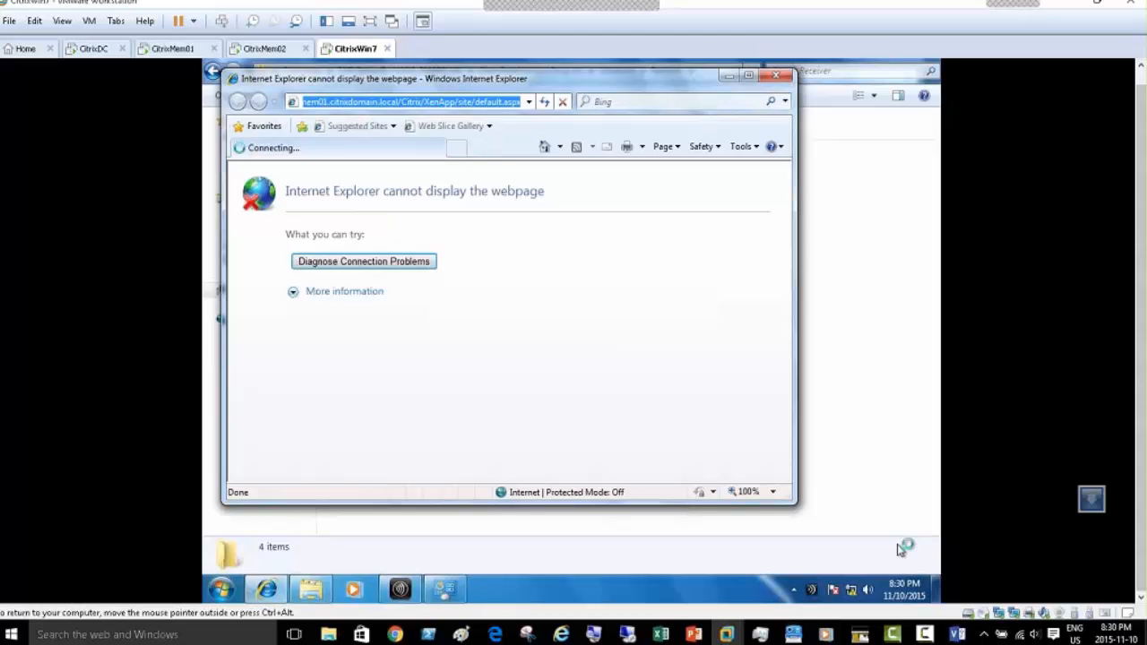
mouse_move(855, 594)
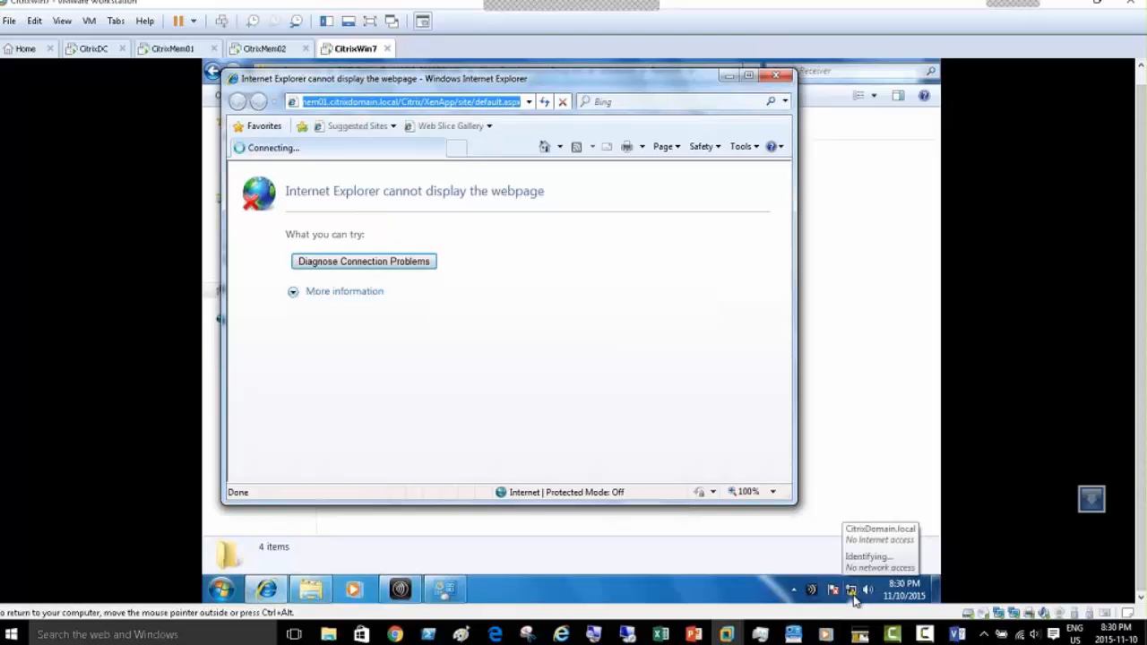
left_click(729, 78)
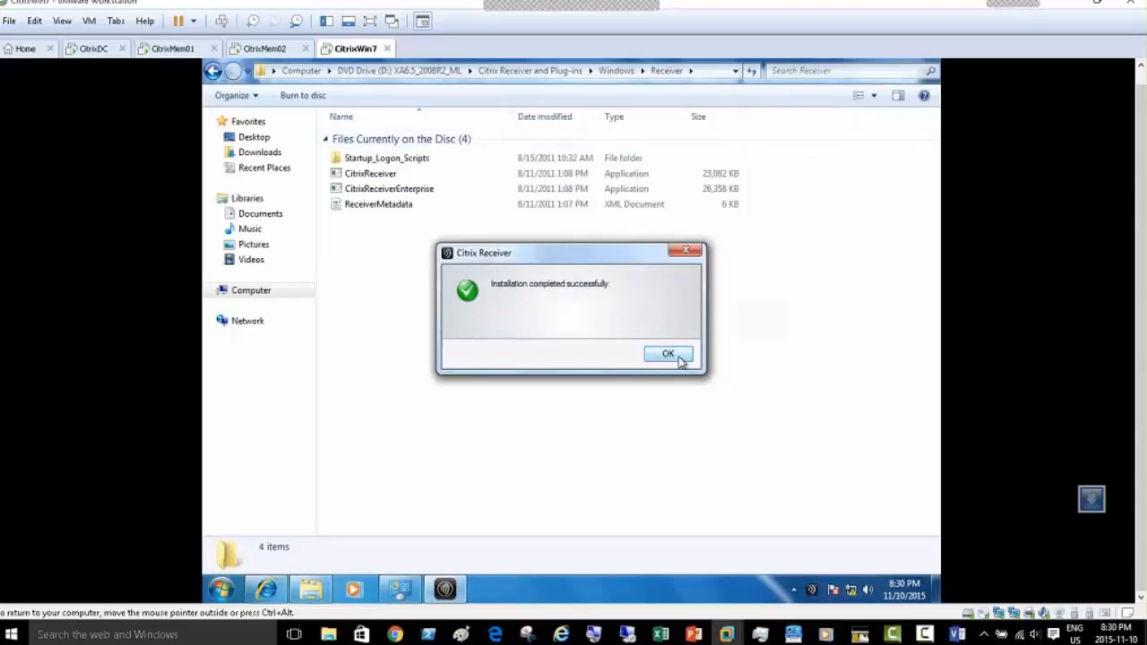
Step: Finish the Citrix Receiver installation and try to update the server address to citrixmem01, retrying once with its PNAgent/config.xml address
left_click(668, 355)
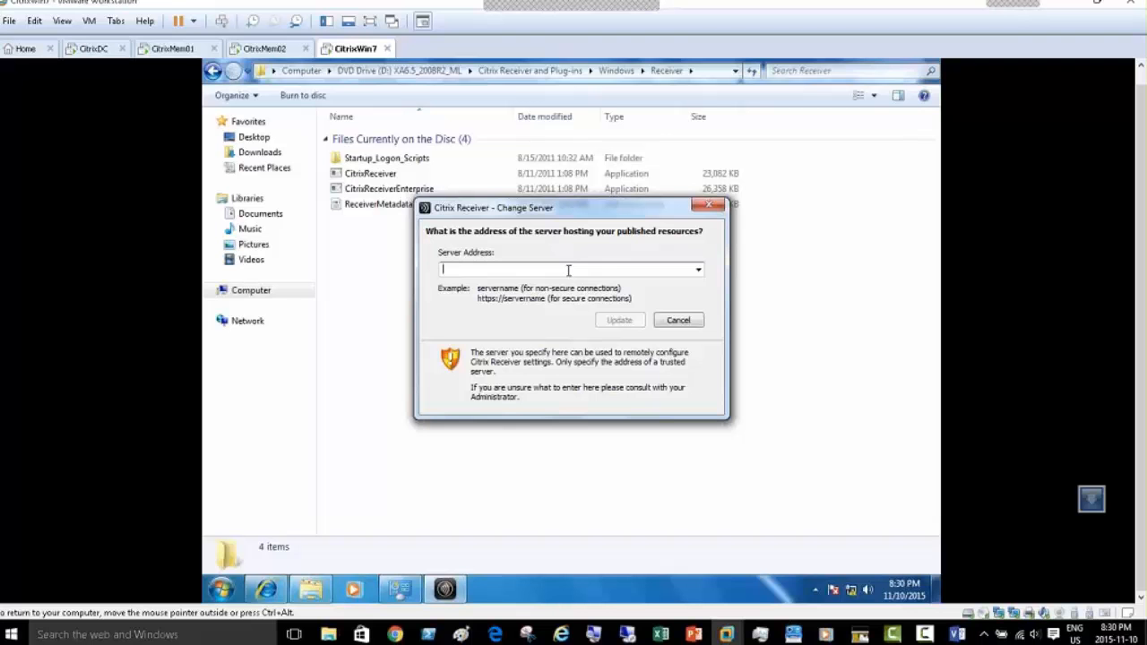
type("citri")
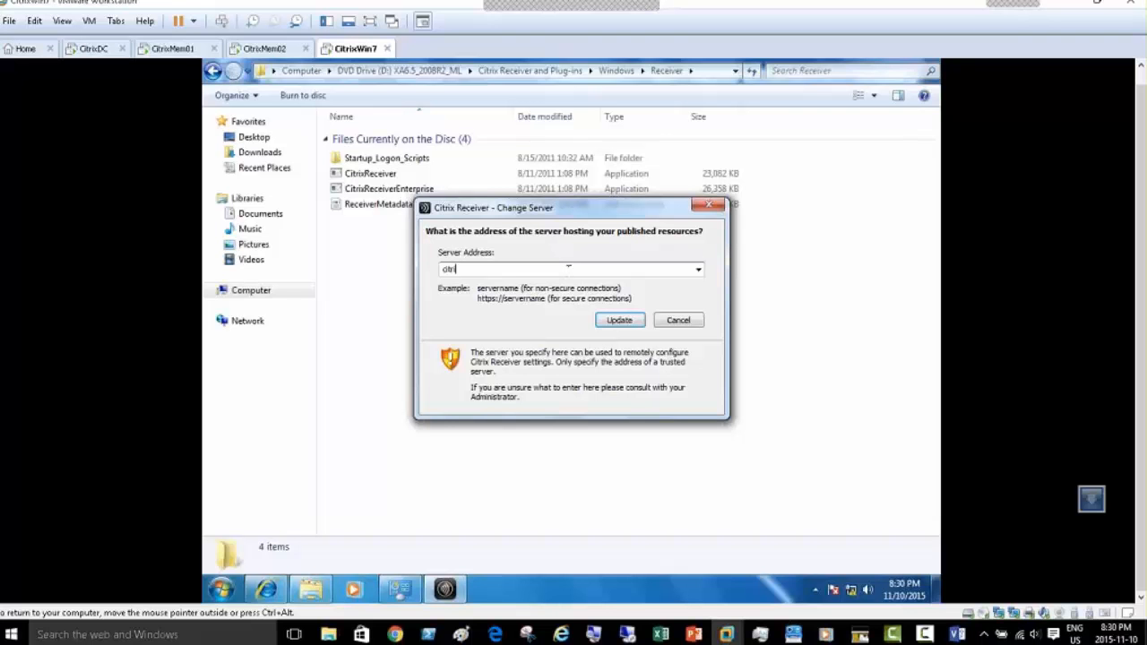
type("xmem01")
left_click(613, 321)
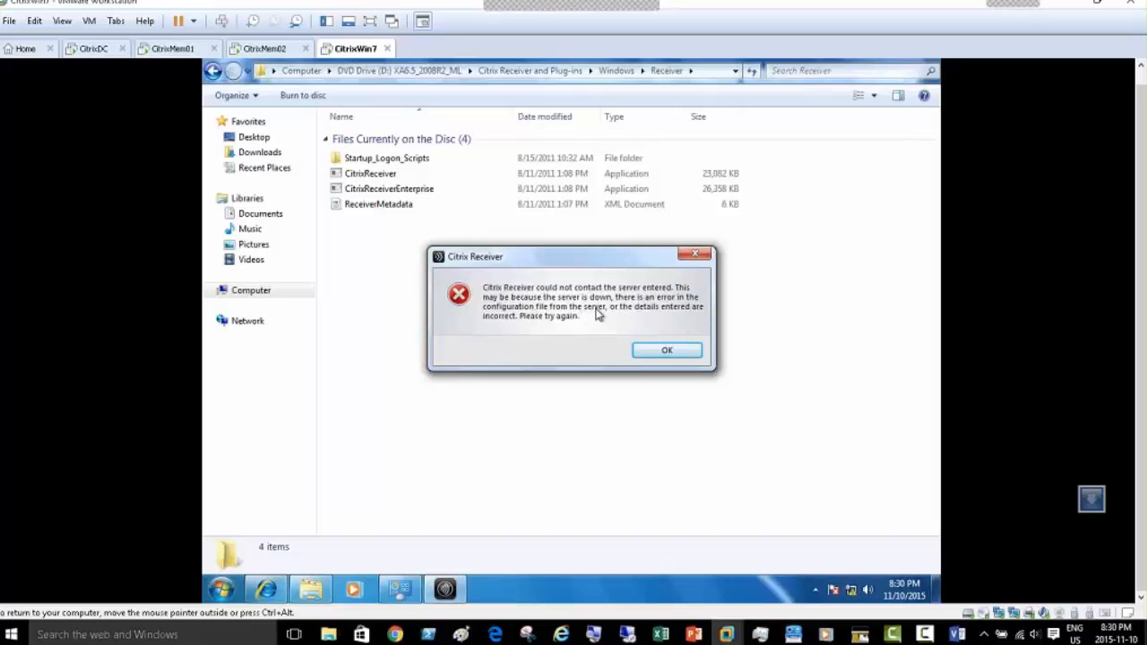
left_click(668, 352)
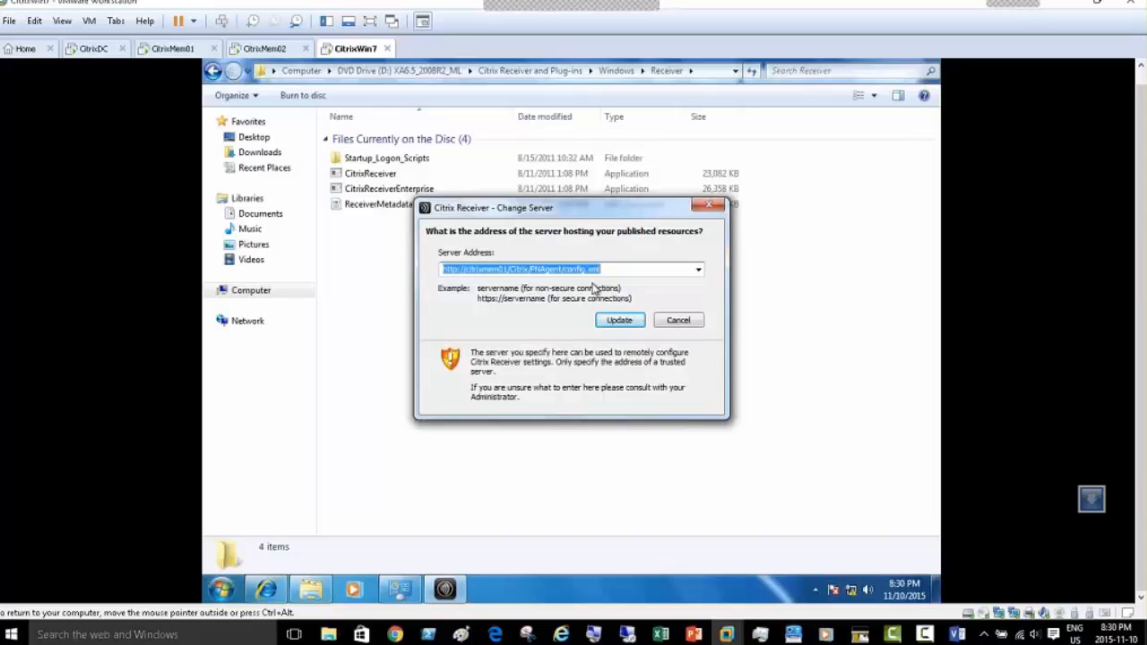
left_click(619, 321)
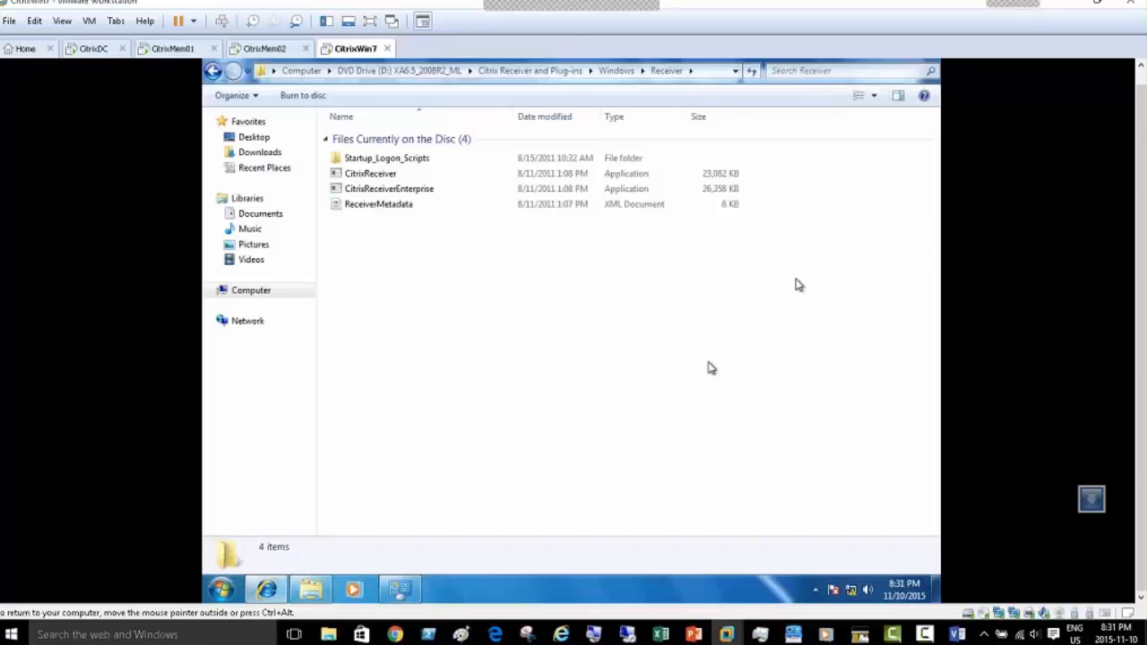
Step: Return to the XenApp site in a maximized browser and launch the published Notepad, bringing its startup progress into view
left_click(266, 590)
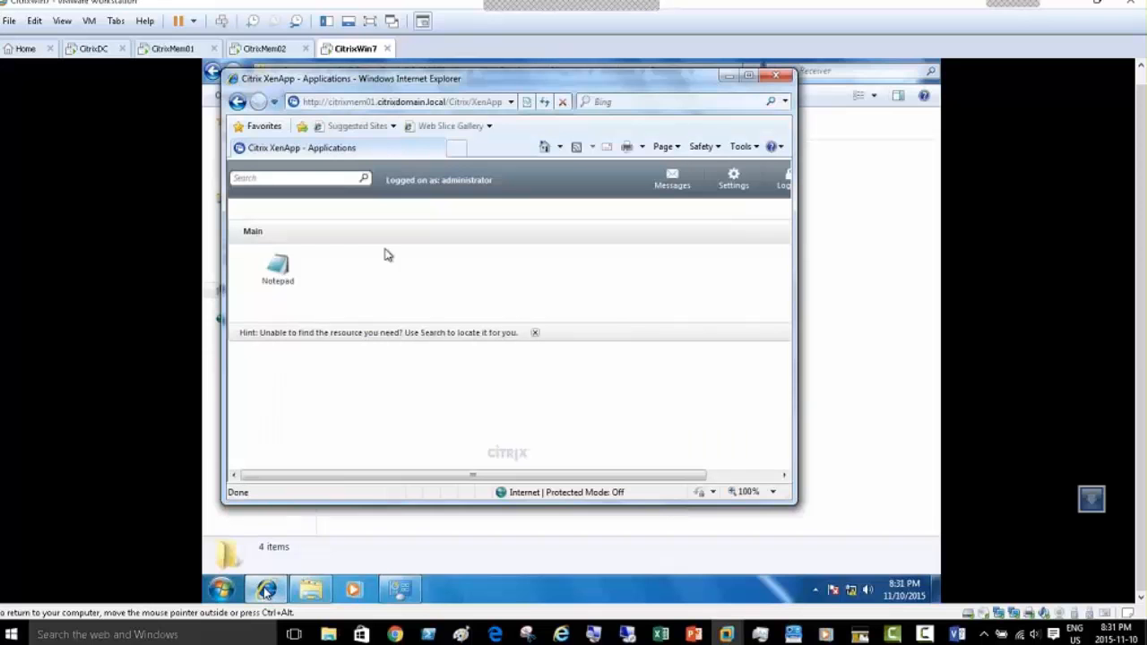
left_click(750, 75)
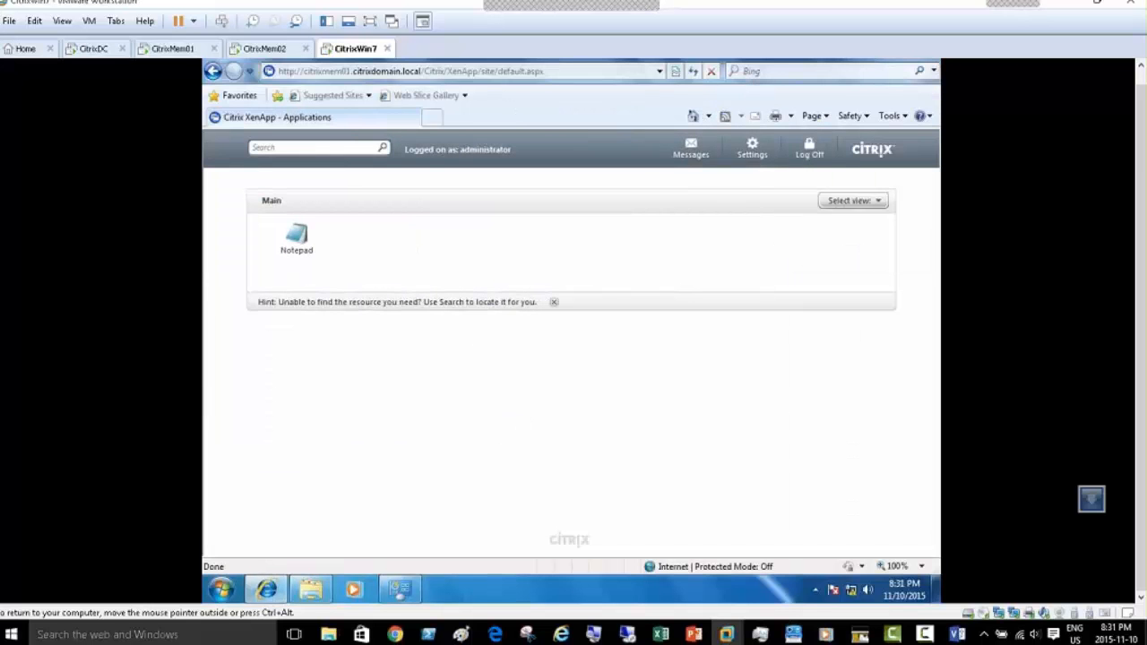
left_click(302, 246)
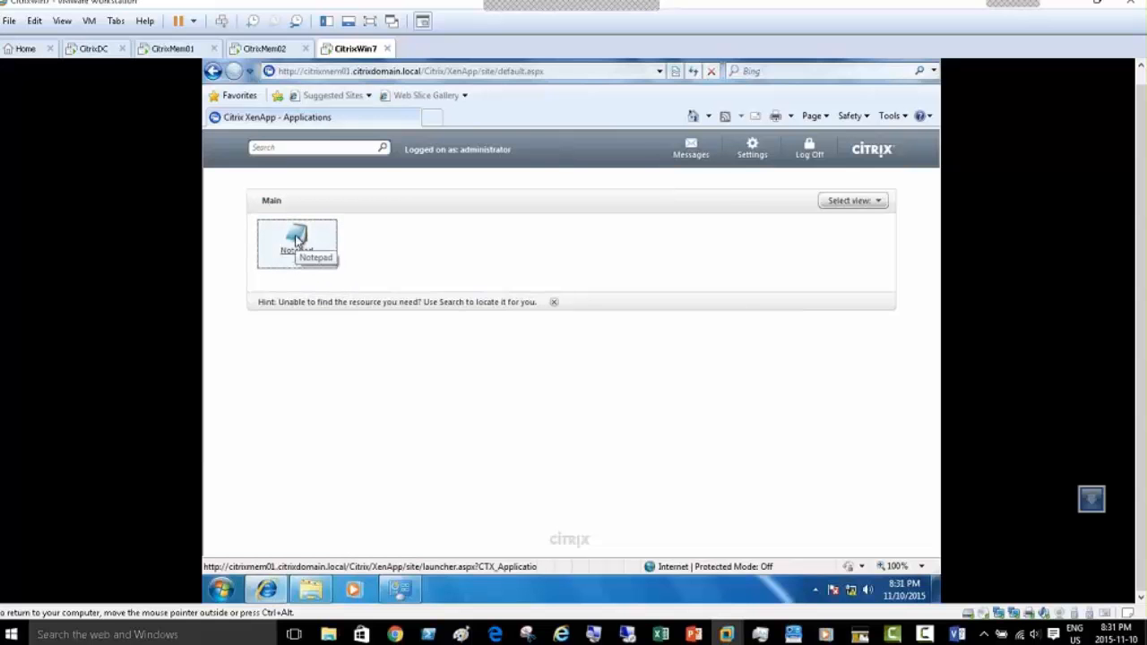
left_click(296, 241)
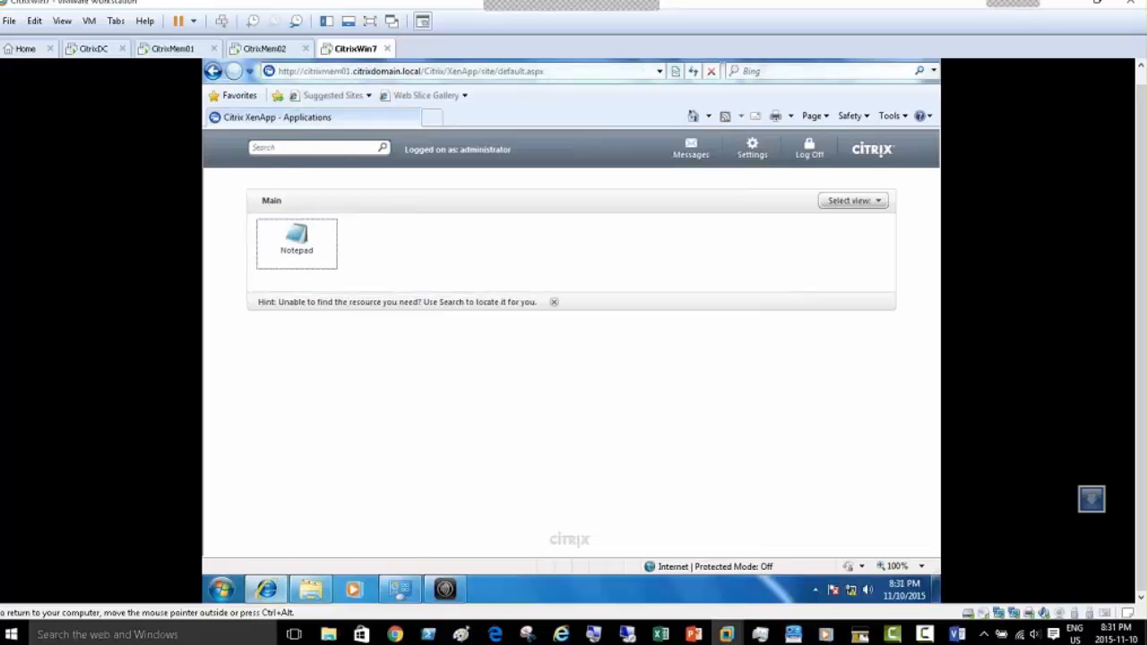
left_click(444, 593)
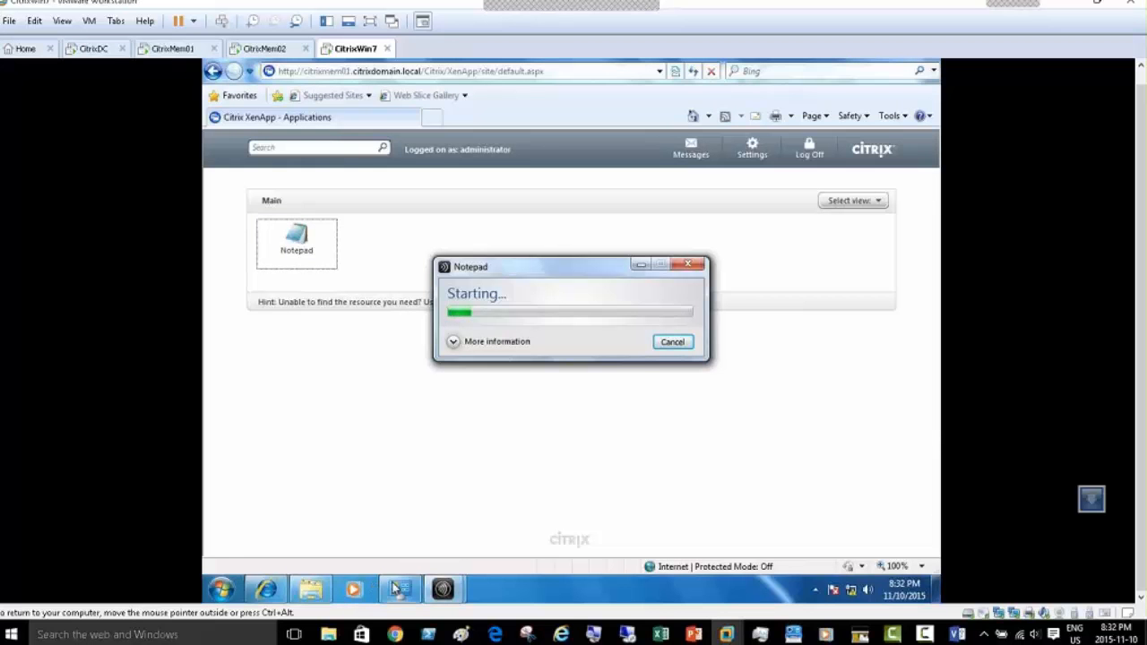
Step: Go back to the root of the XenApp DVD and open the Citrix Receiver and Plug-ins folder
mouse_move(395, 593)
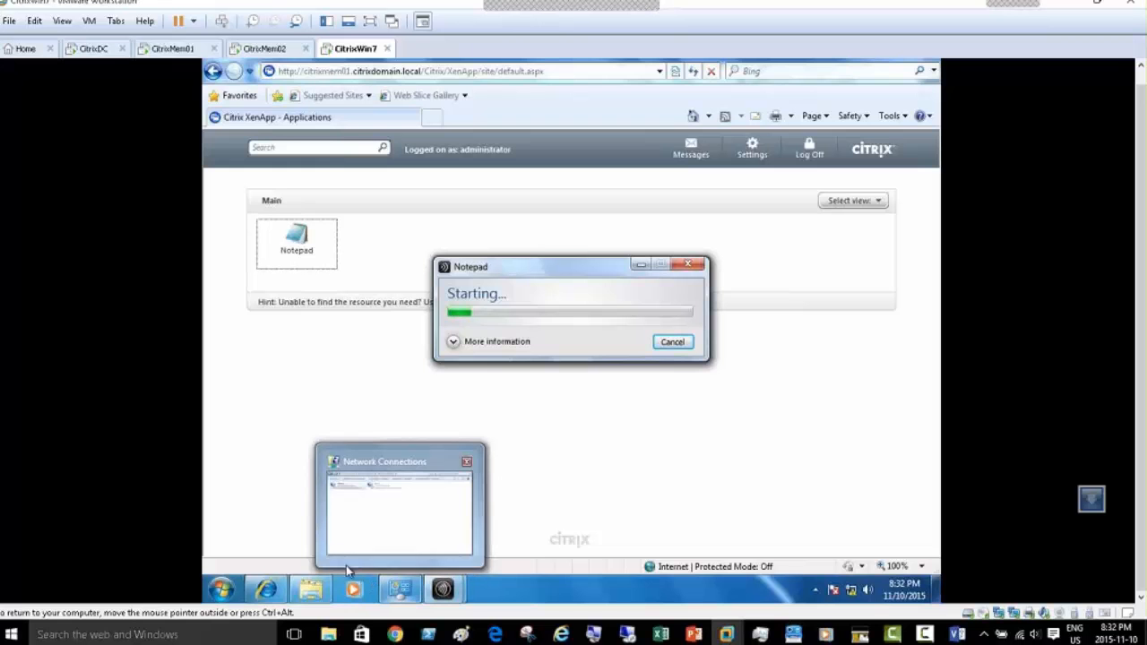
mouse_move(310, 590)
left_click(305, 535)
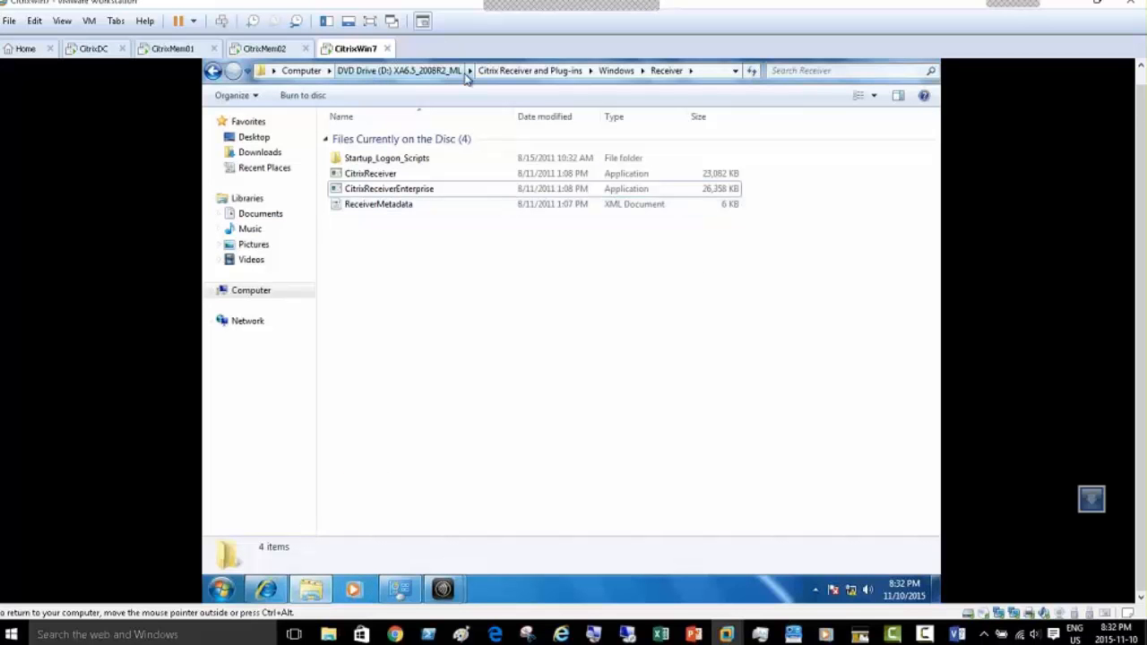
left_click(401, 75)
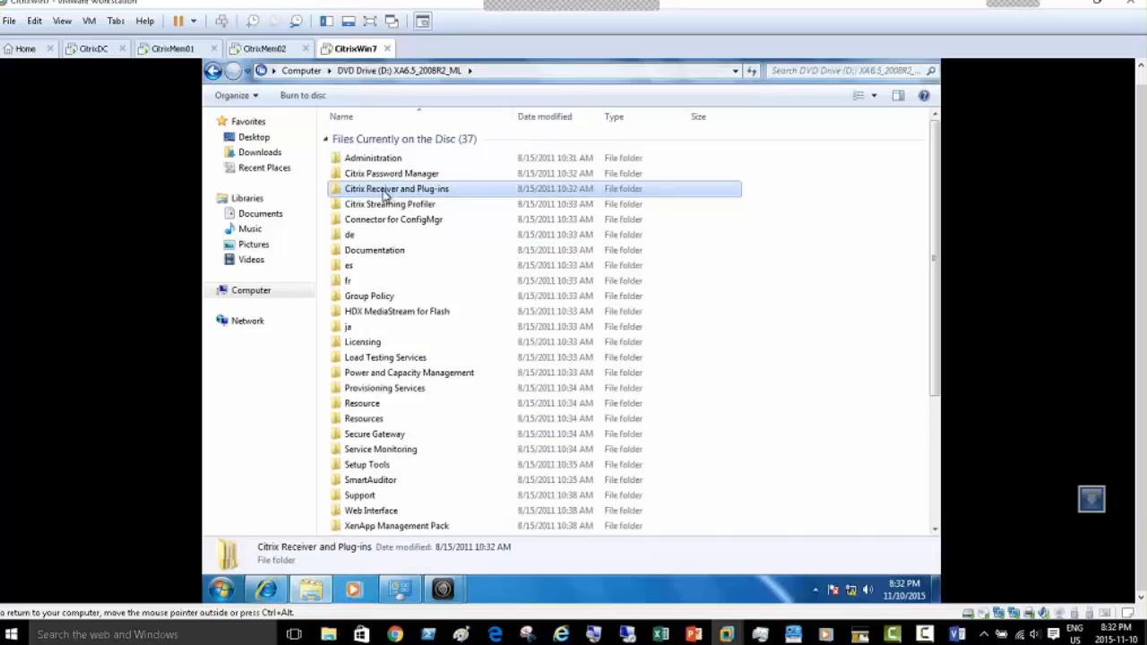
double_click(377, 194)
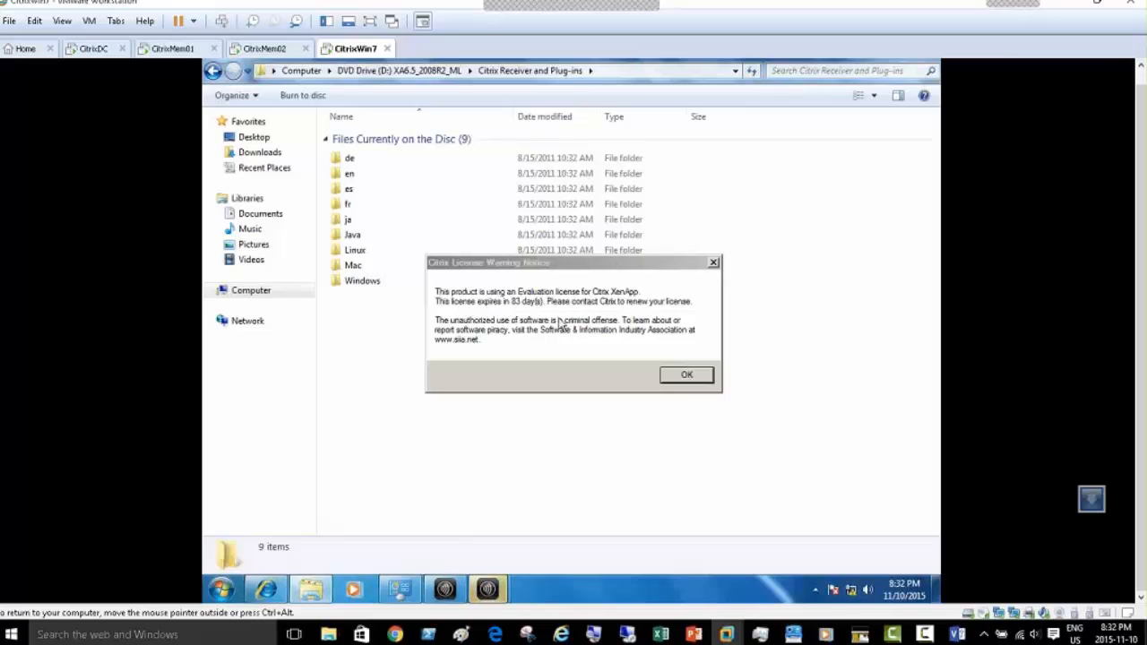
Step: Dismiss the Citrix license notice, check the launched remote Notepad windows, and close one of them
left_click(677, 377)
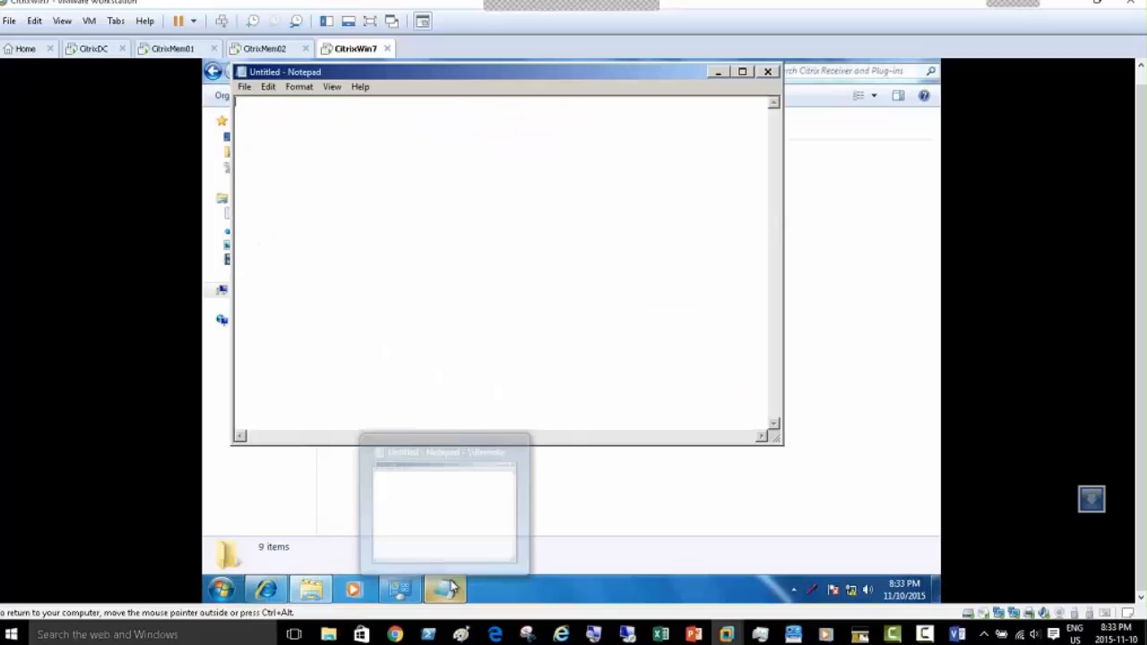
left_click(452, 588)
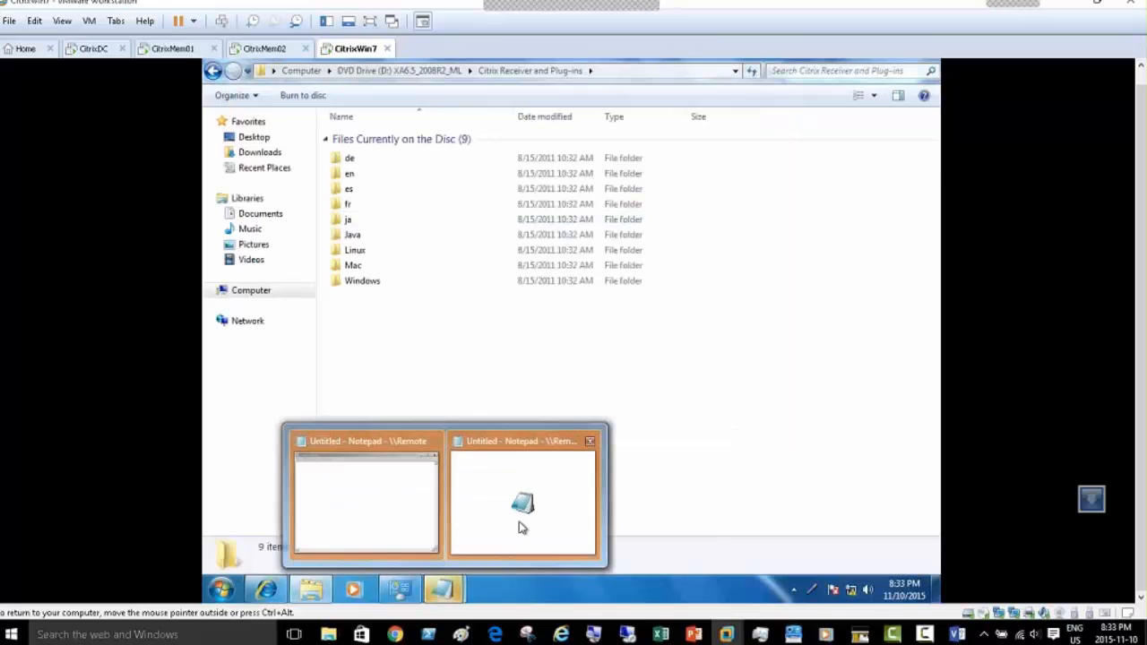
left_click(529, 522)
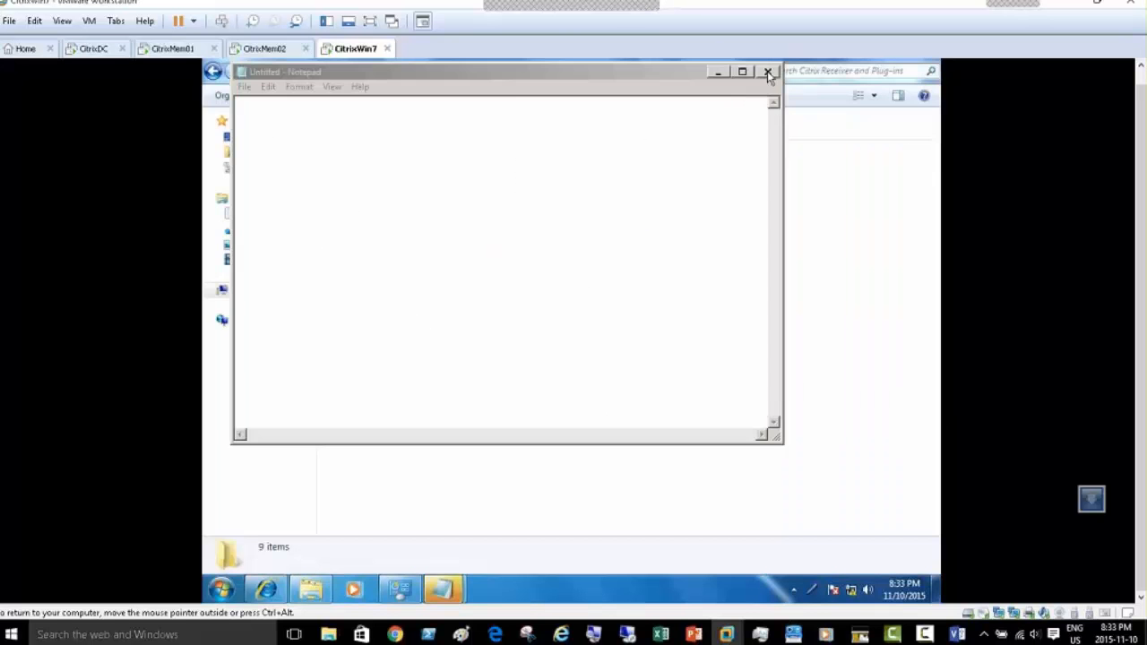
left_click(768, 72)
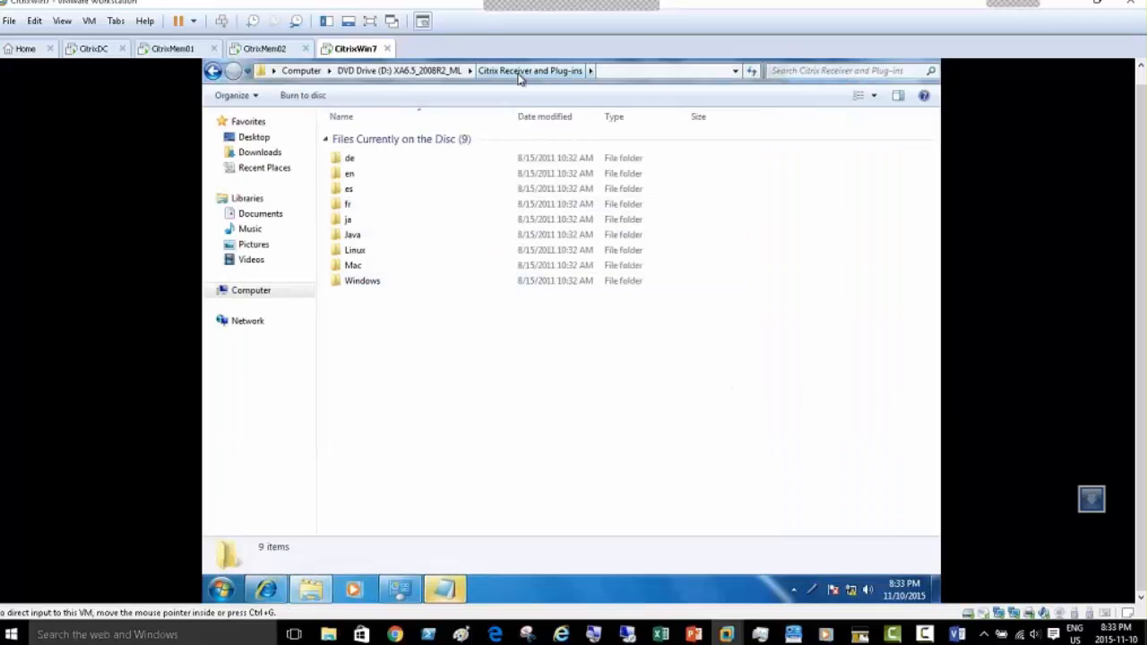
Step: Open the Receiver folder inside Windows on the disc and select the CitrixReceiverEnterprise installer for review
double_click(360, 284)
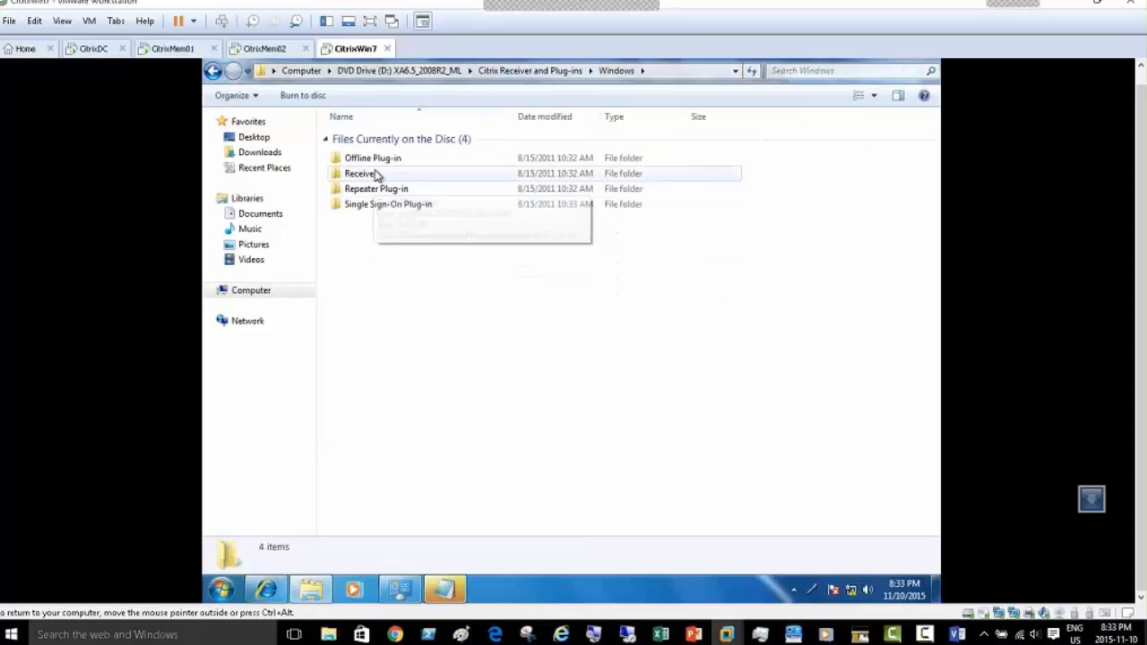
double_click(381, 191)
left_click(420, 190)
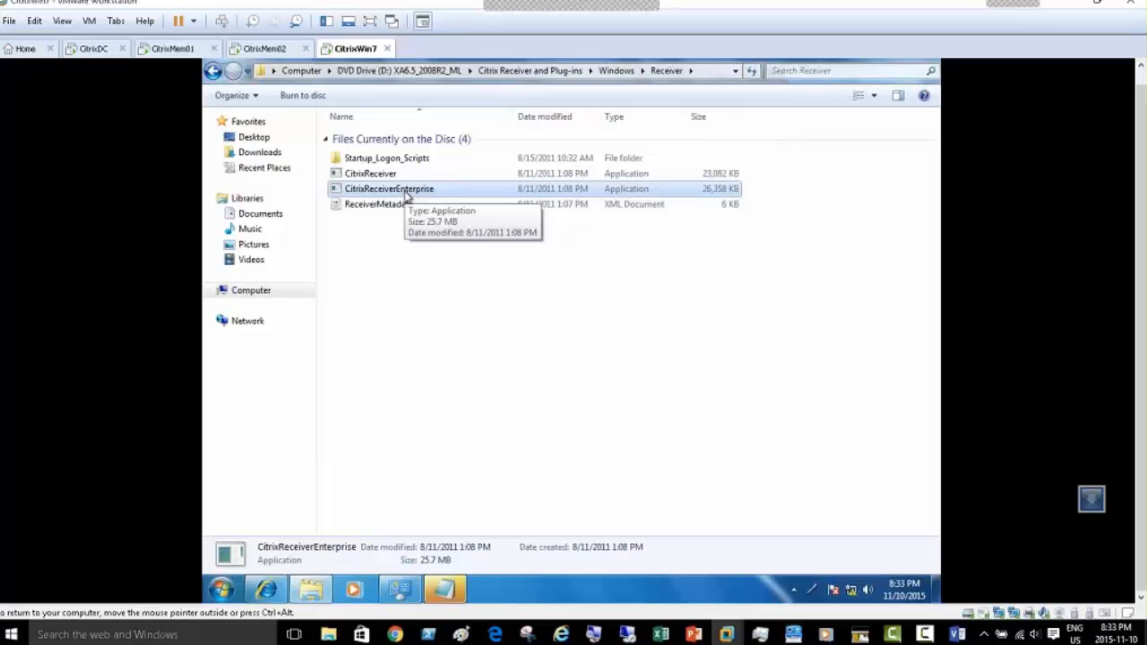
right_click(407, 197)
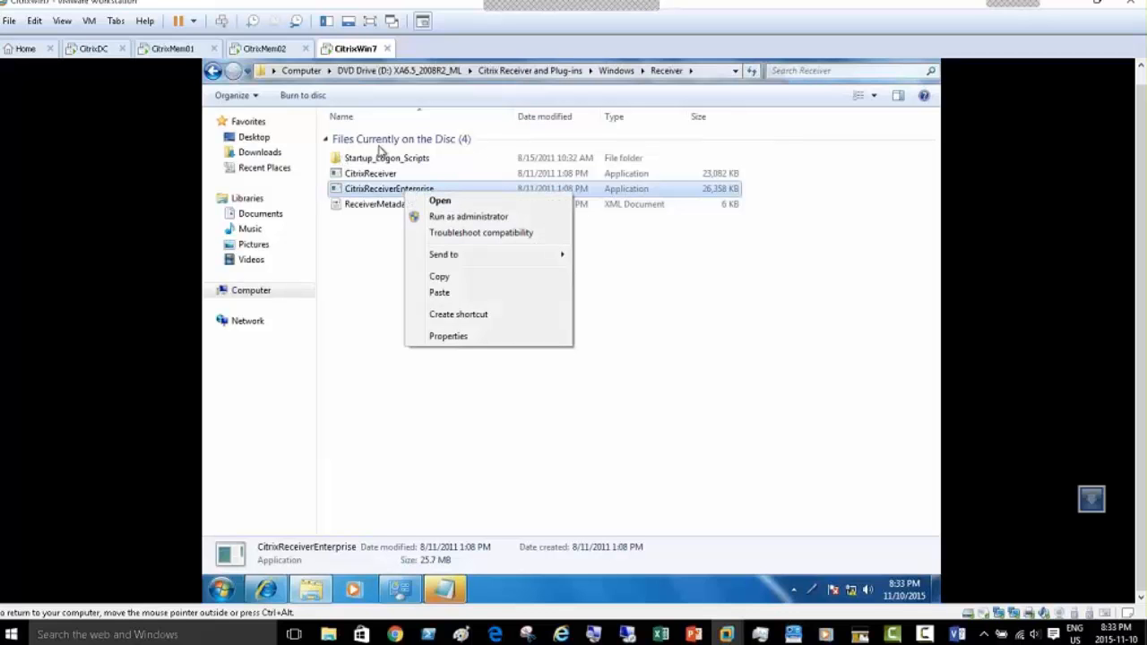
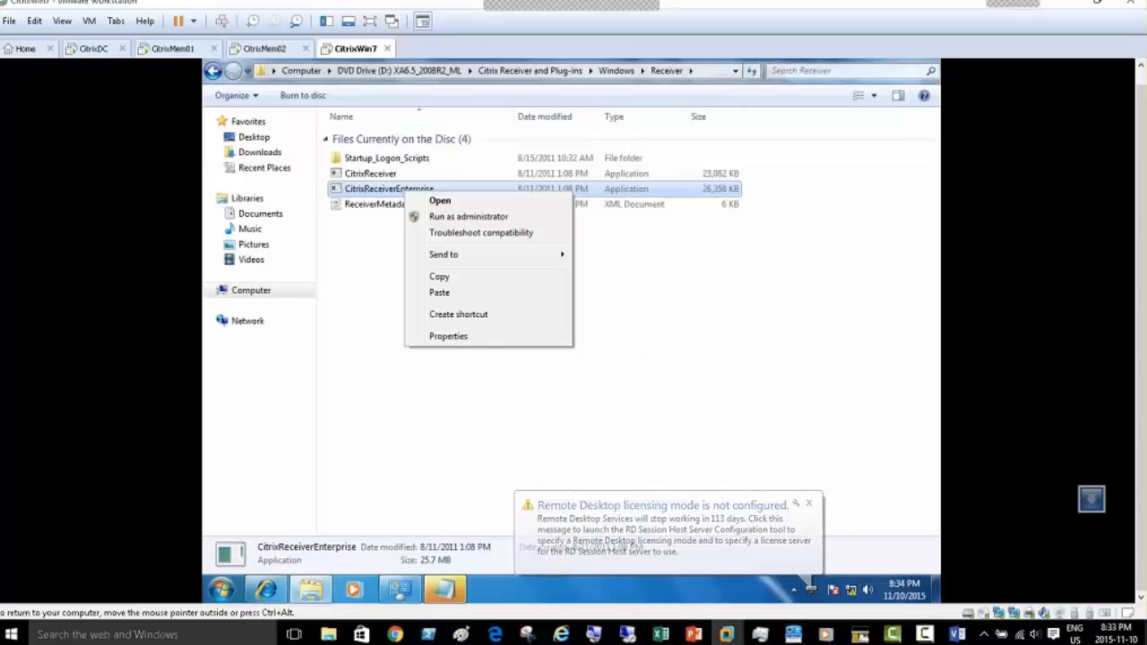
left_click(648, 305)
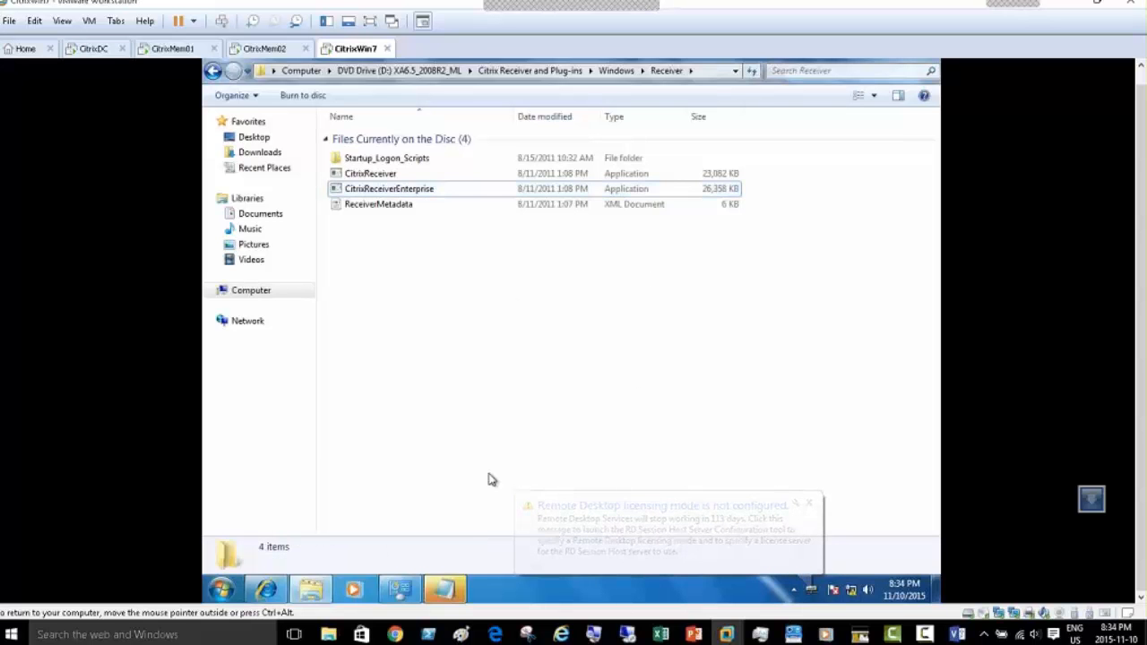
left_click(453, 595)
left_click(413, 559)
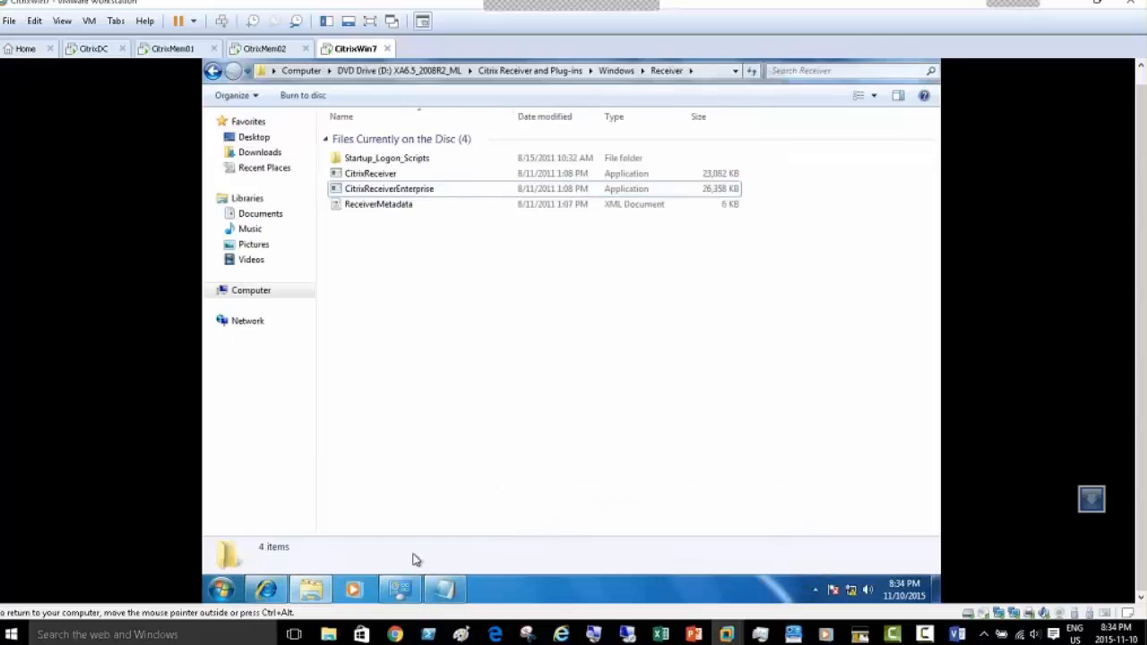
Step: Return to the XenApp site in the browser, log off, and go back toward its logon page
left_click(268, 590)
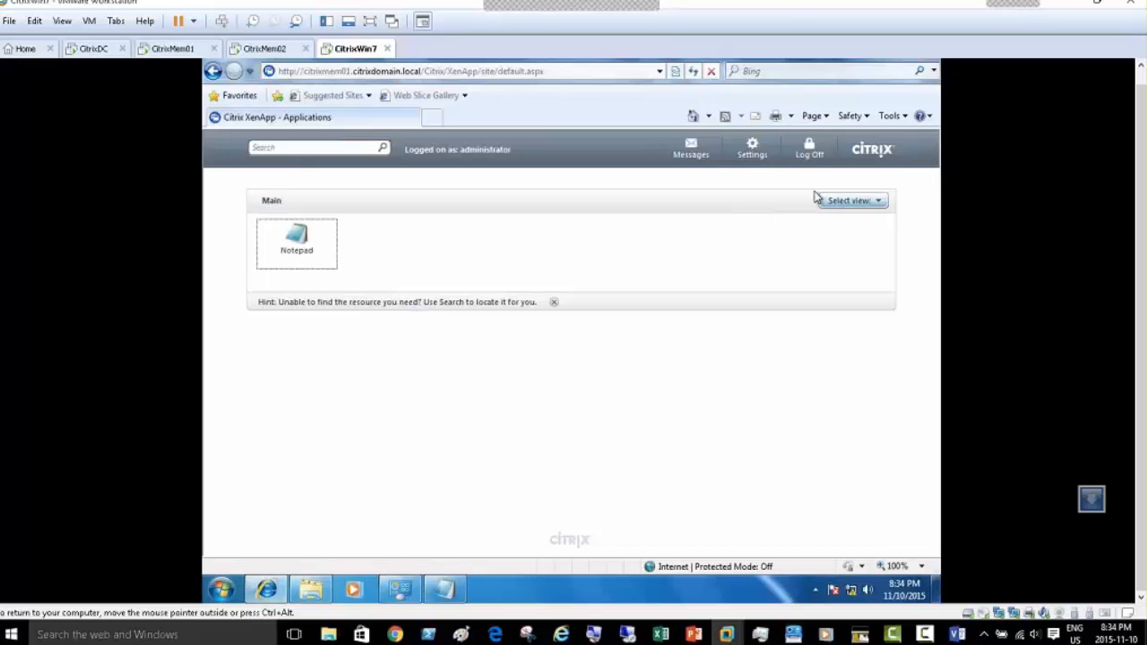
left_click(809, 155)
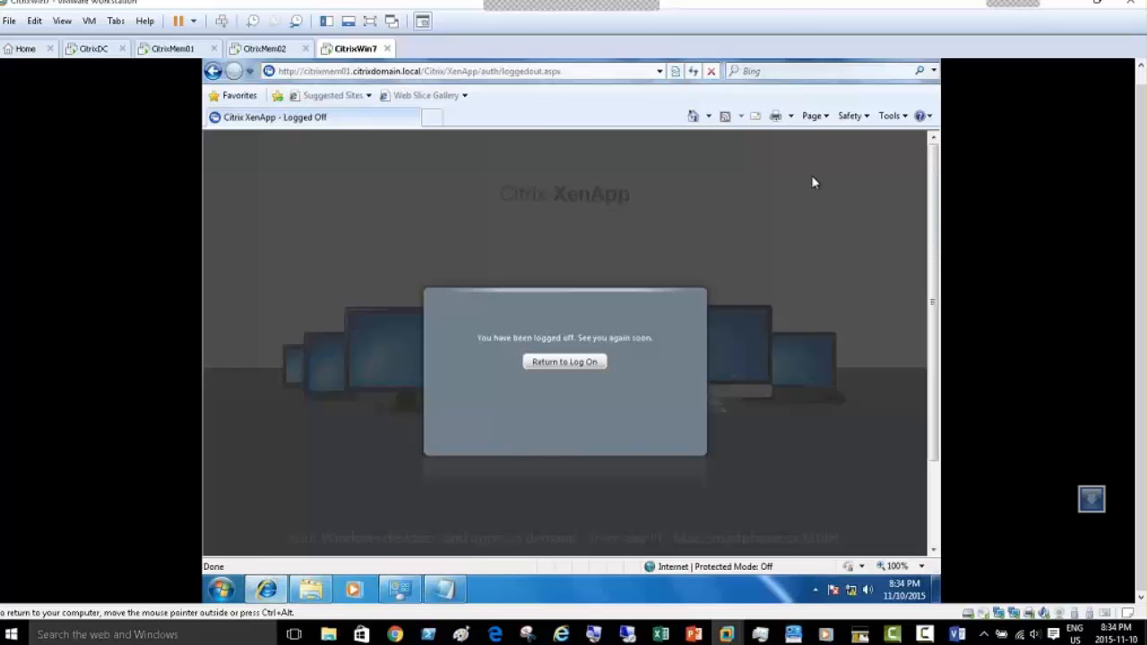
left_click(564, 369)
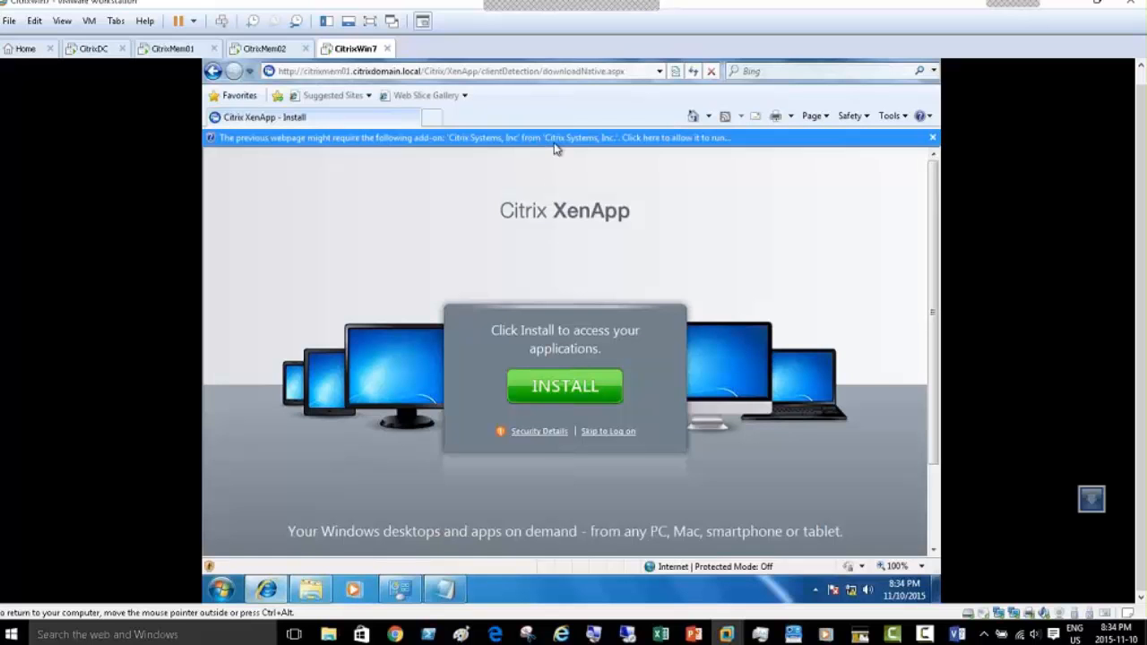
Step: Allow the Citrix Systems, Inc. ActiveX add-on to run on the XenApp site
left_click(602, 143)
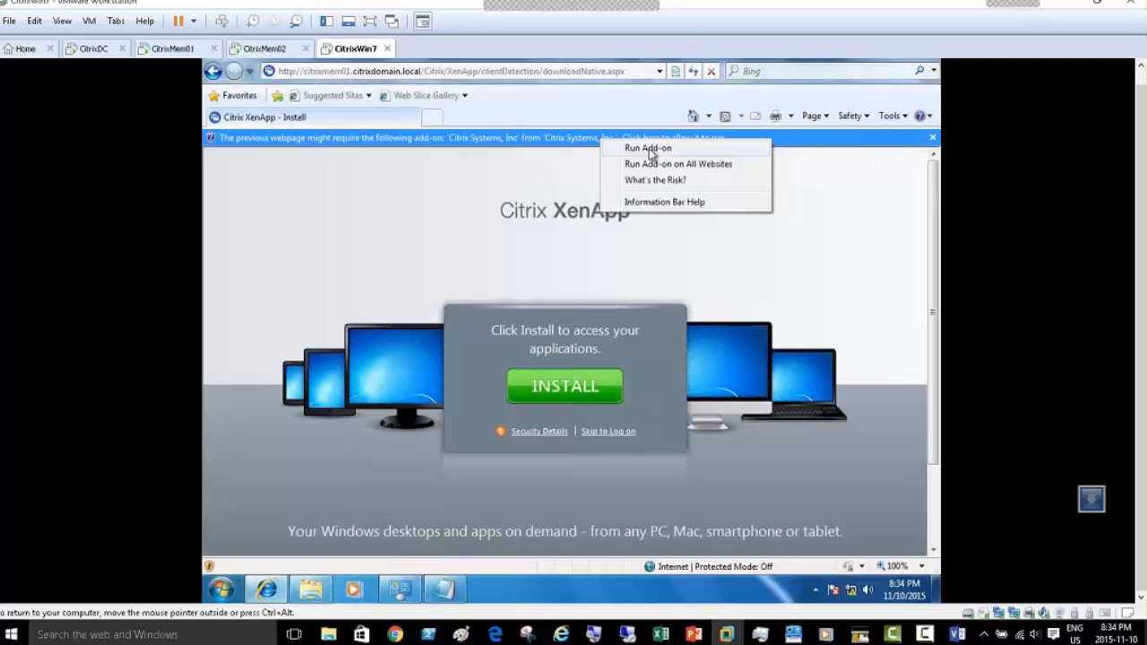
left_click(643, 150)
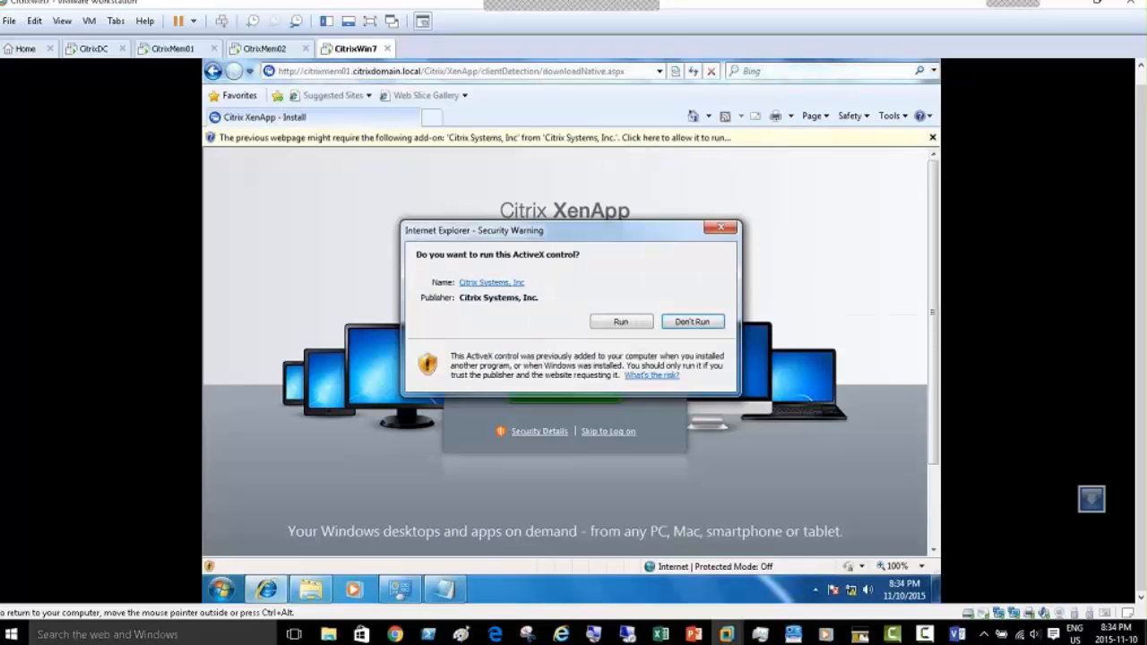
left_click(620, 323)
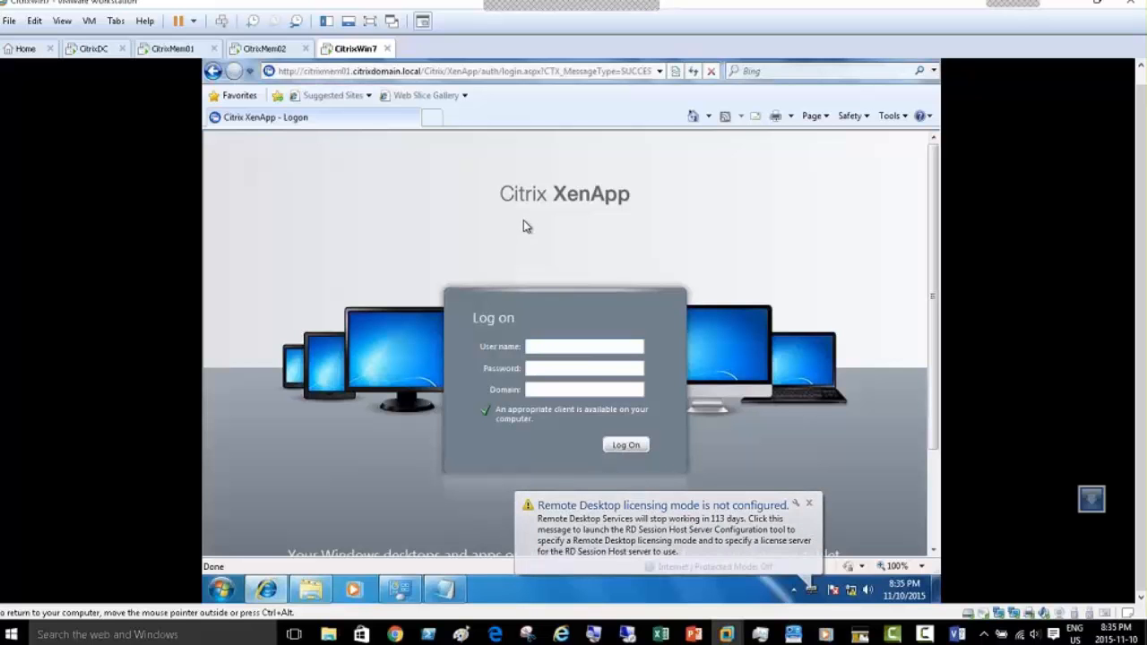
Step: On CitrixMem02, dismiss the Citrix license notice and review the Applications, Load Evaluators and Load Balancing Policies nodes of MyFarm
key("ctrl+alt")
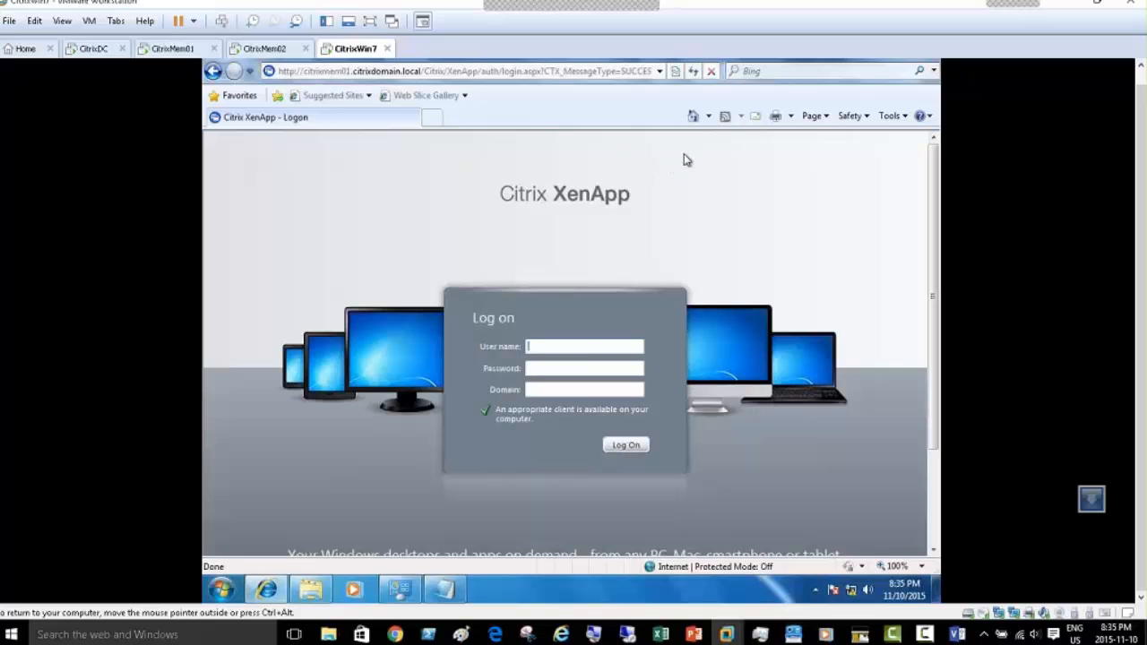
left_click(257, 52)
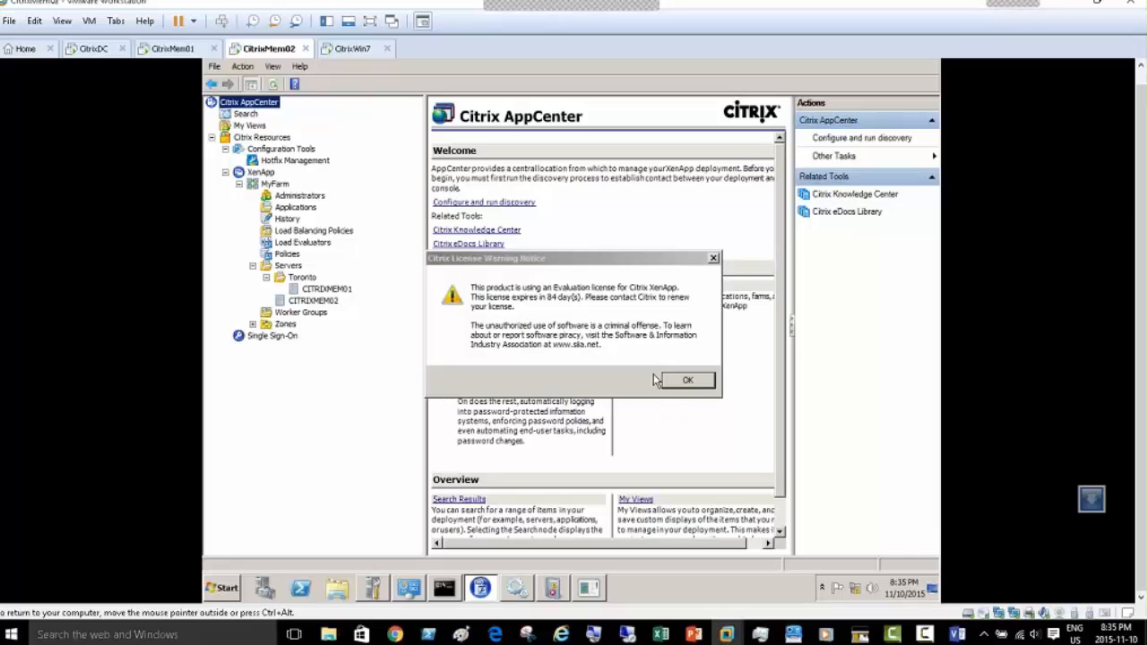
left_click(687, 380)
left_click(686, 380)
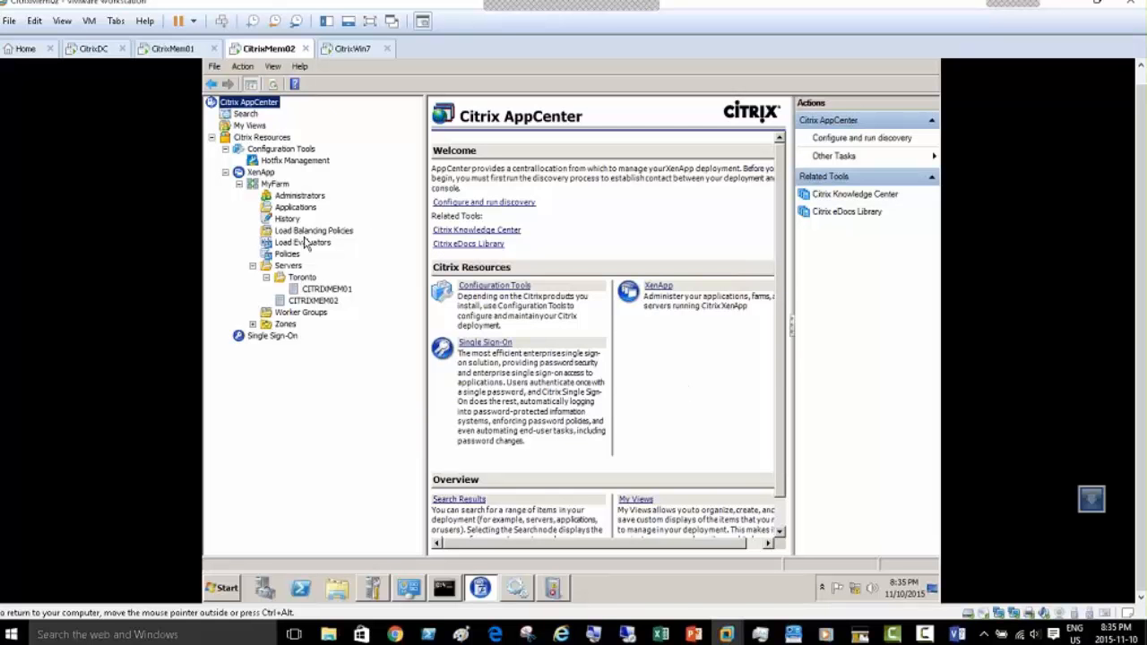
left_click(301, 208)
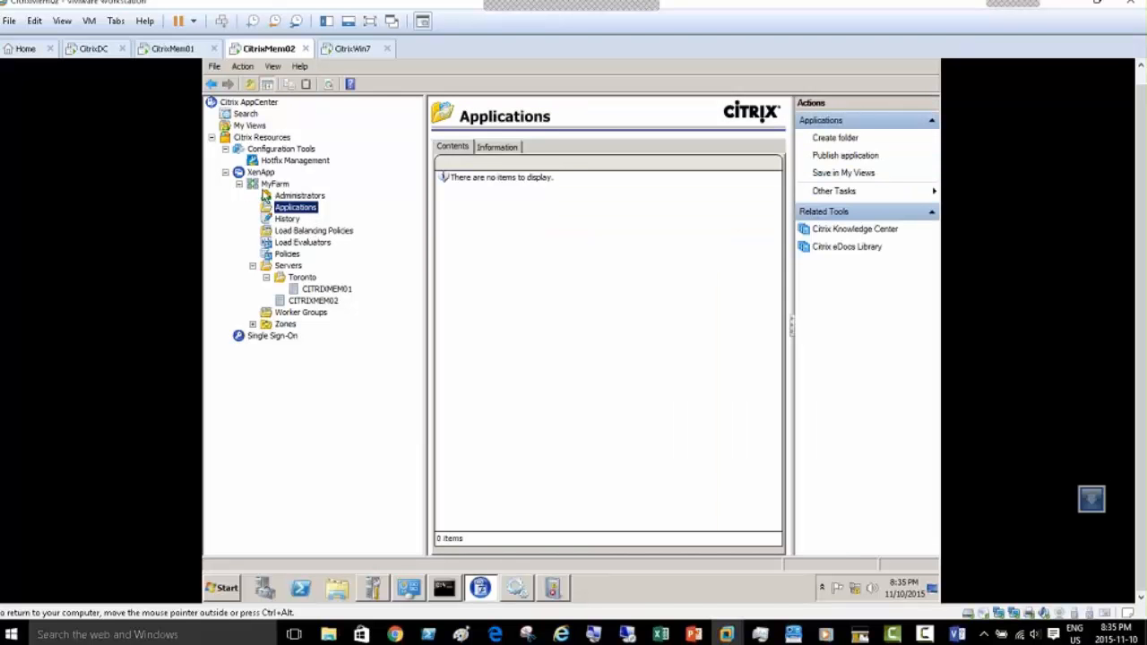
left_click(307, 243)
left_click(312, 231)
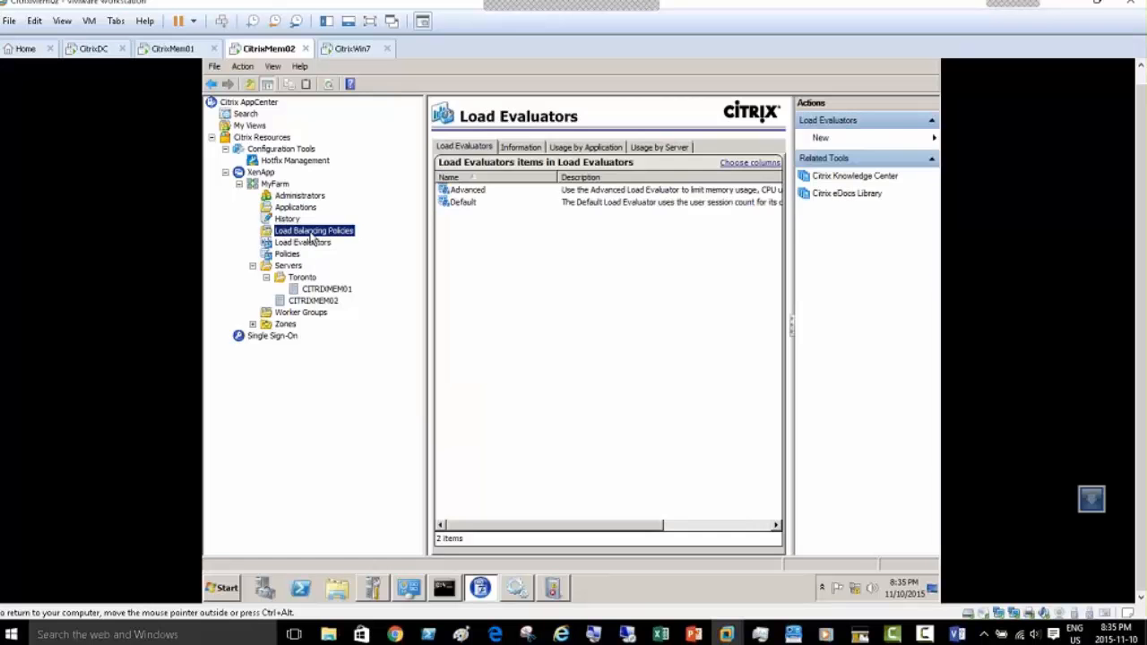
Step: Switch to the CitrixMem01 machine and bring up its AppCenter view of the published Notepad application
left_click(172, 48)
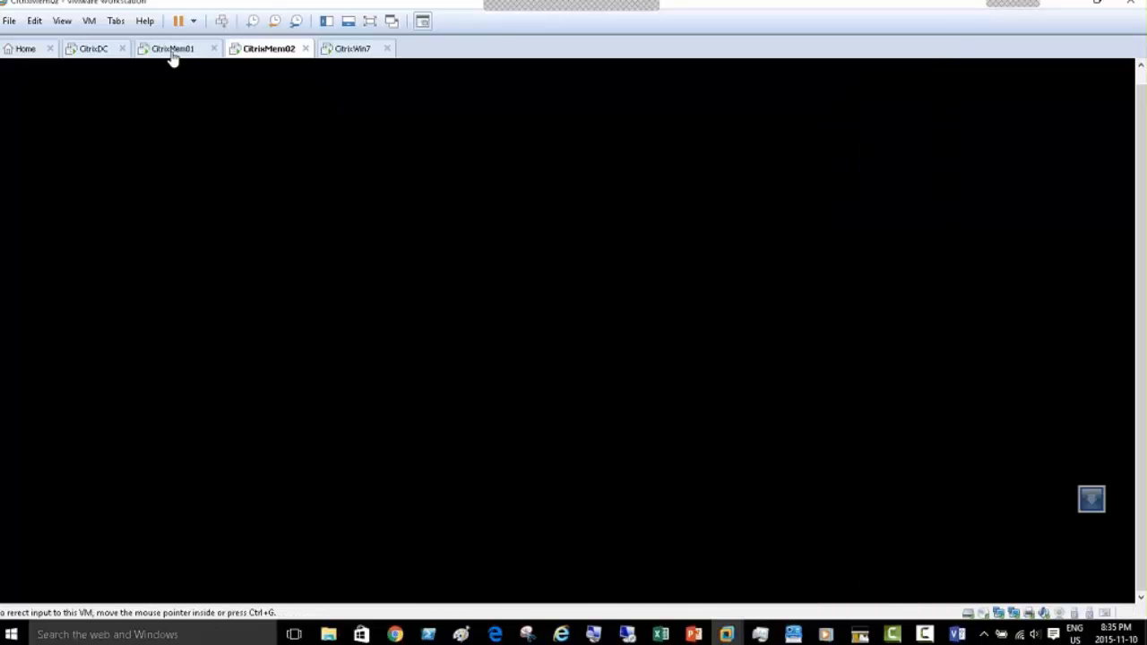
left_click(686, 381)
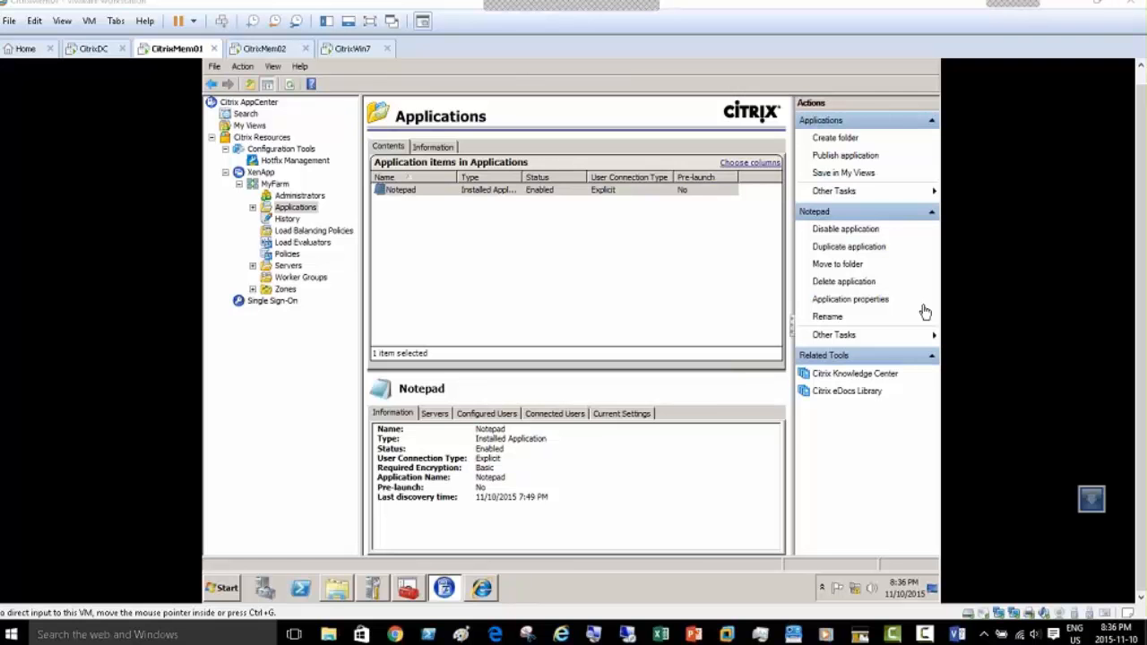
left_click(557, 269)
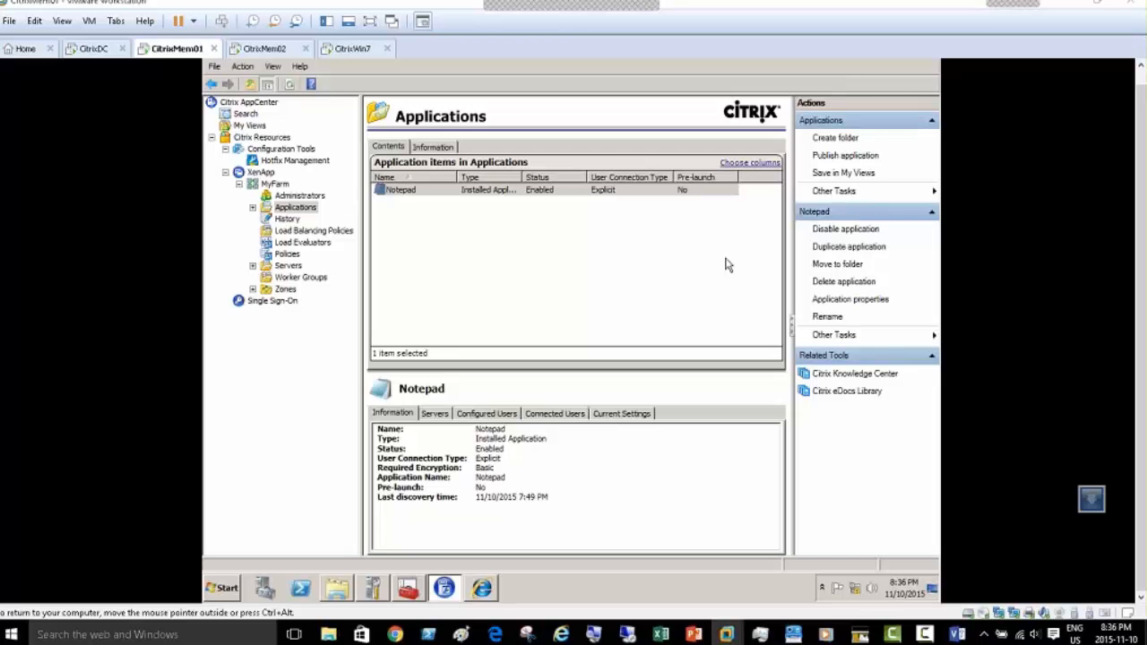
key("ctrl+alt")
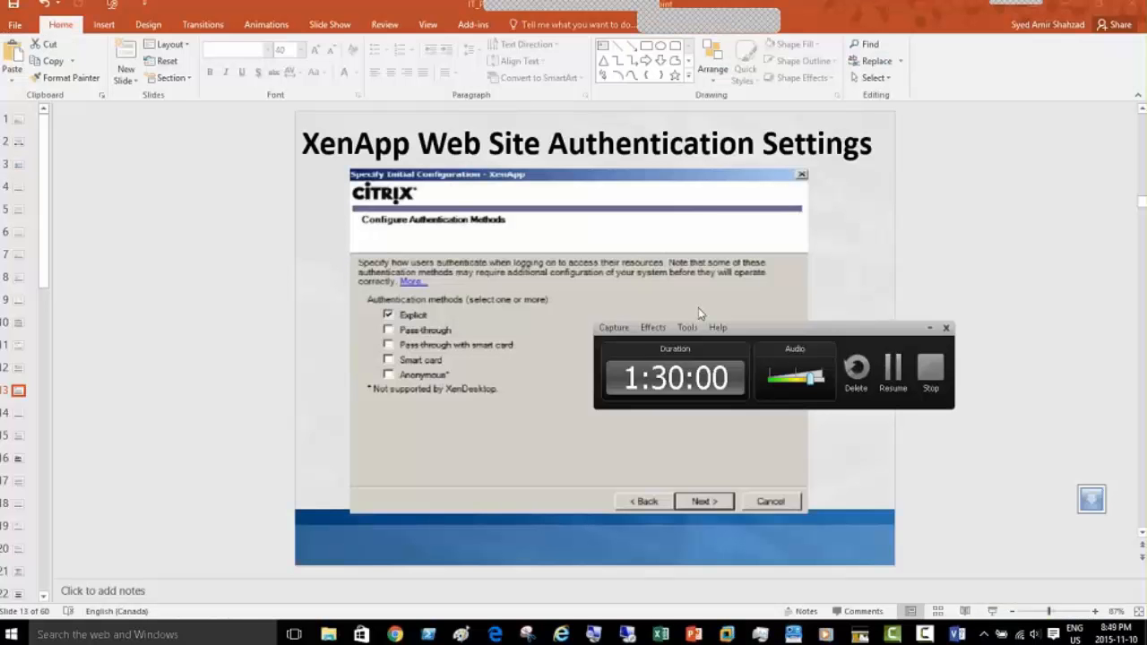
Step: In PowerPoint, enlarge the XenApp Web Site Authentication Settings slide to 100% and advance to the Logon Screen Appearance slide
left_click(893, 375)
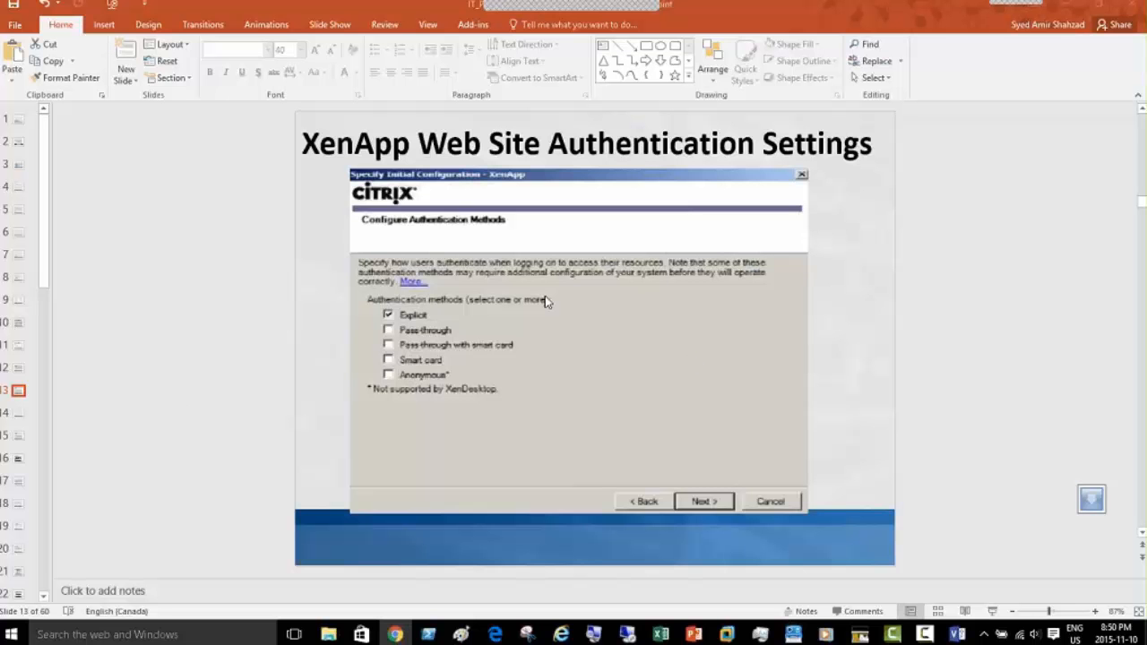
left_click(994, 614)
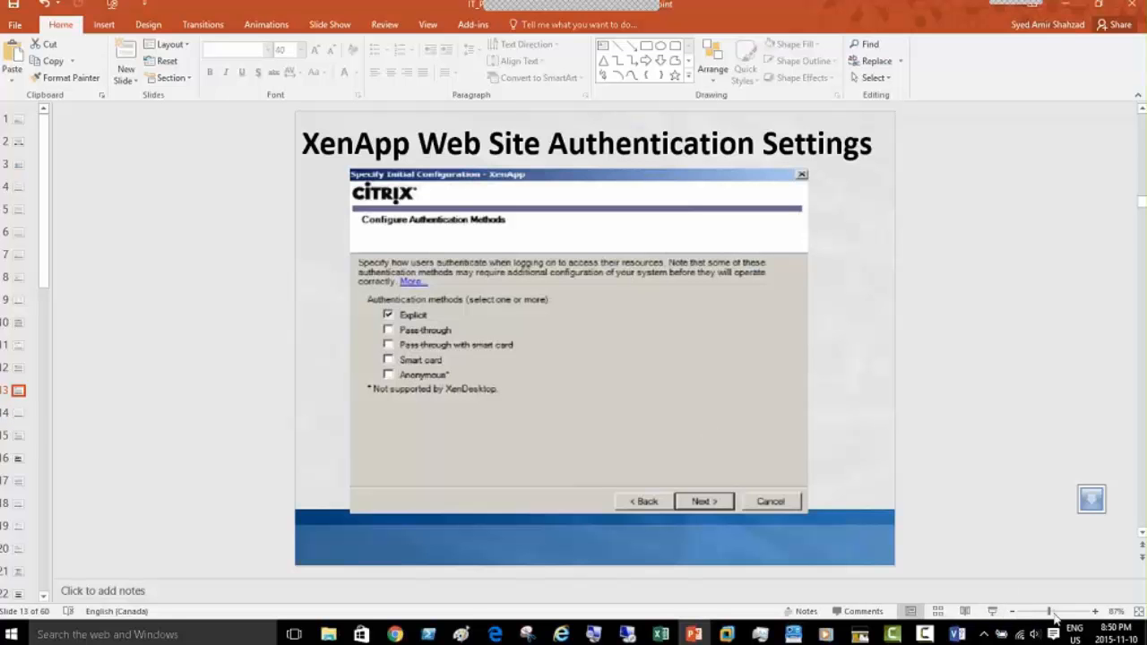
left_click(1096, 612)
left_click(1095, 613)
left_click(1095, 612)
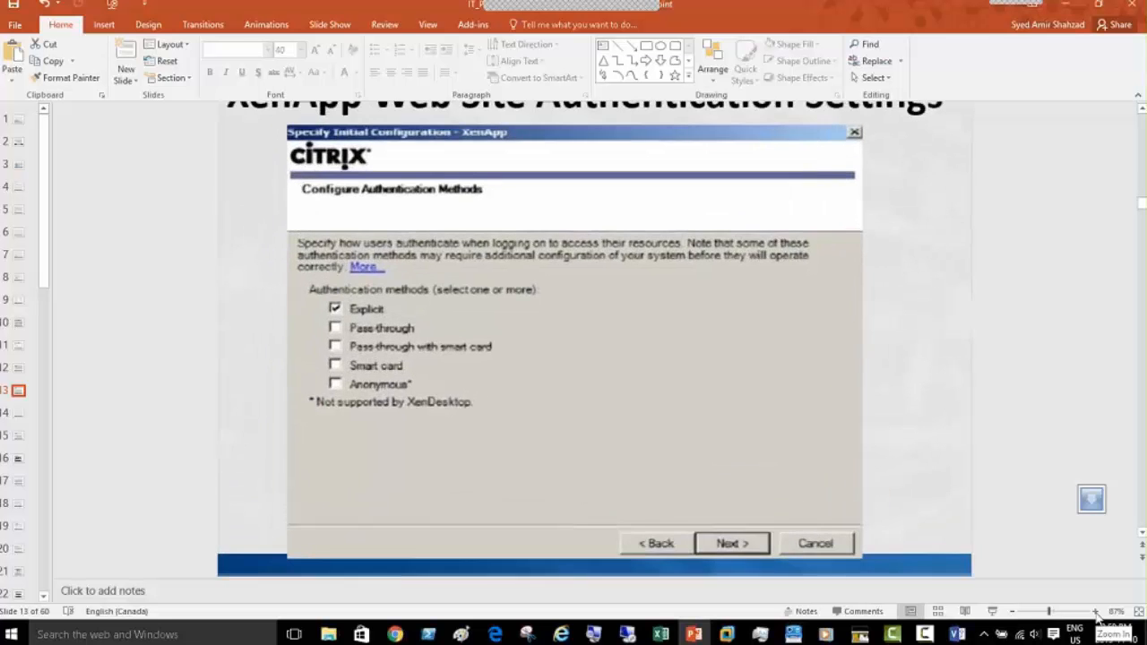
left_click(1007, 611)
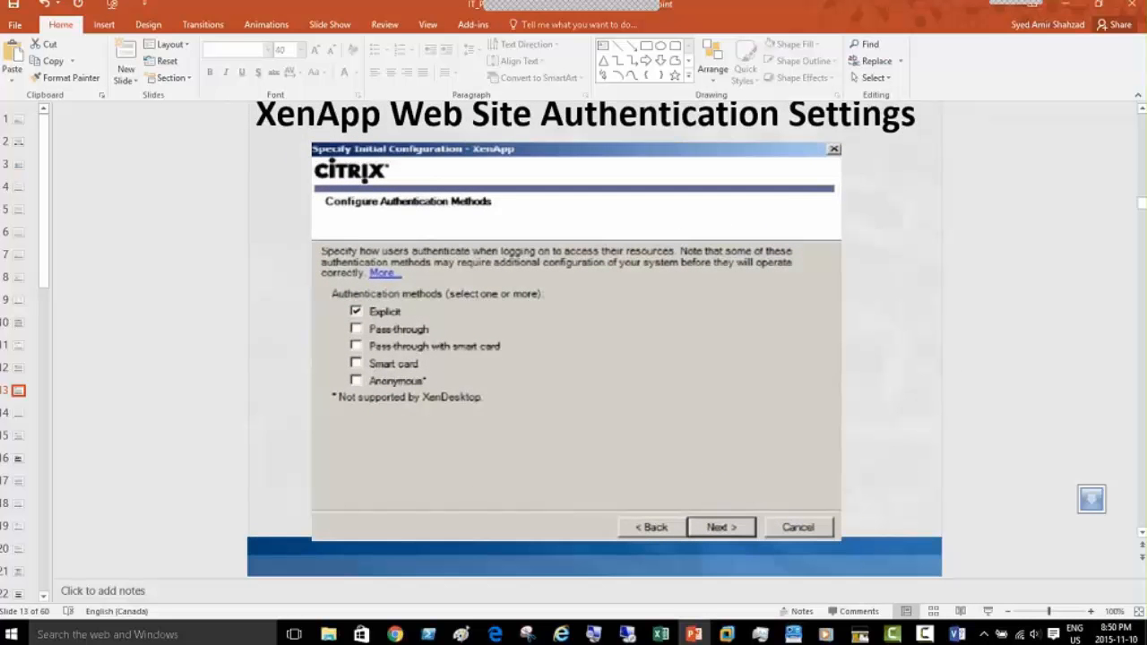
left_click(18, 418)
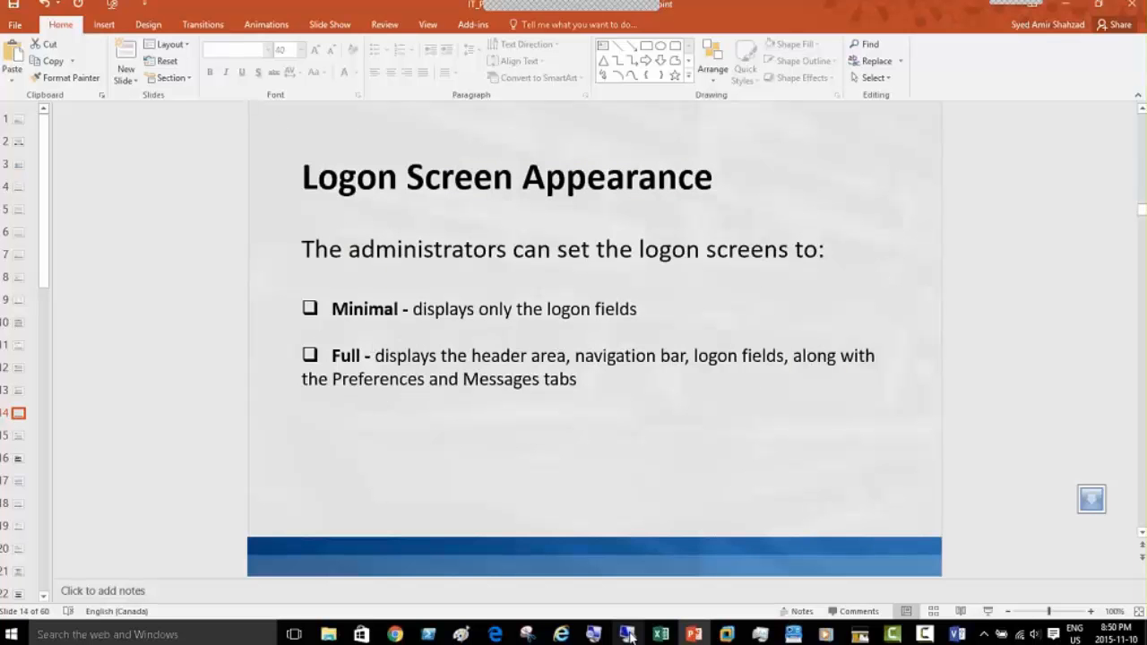
Step: Switch back to VMware Workstation and open Citrix Web Interface Management on the CitrixMem01 machine
mouse_move(630, 637)
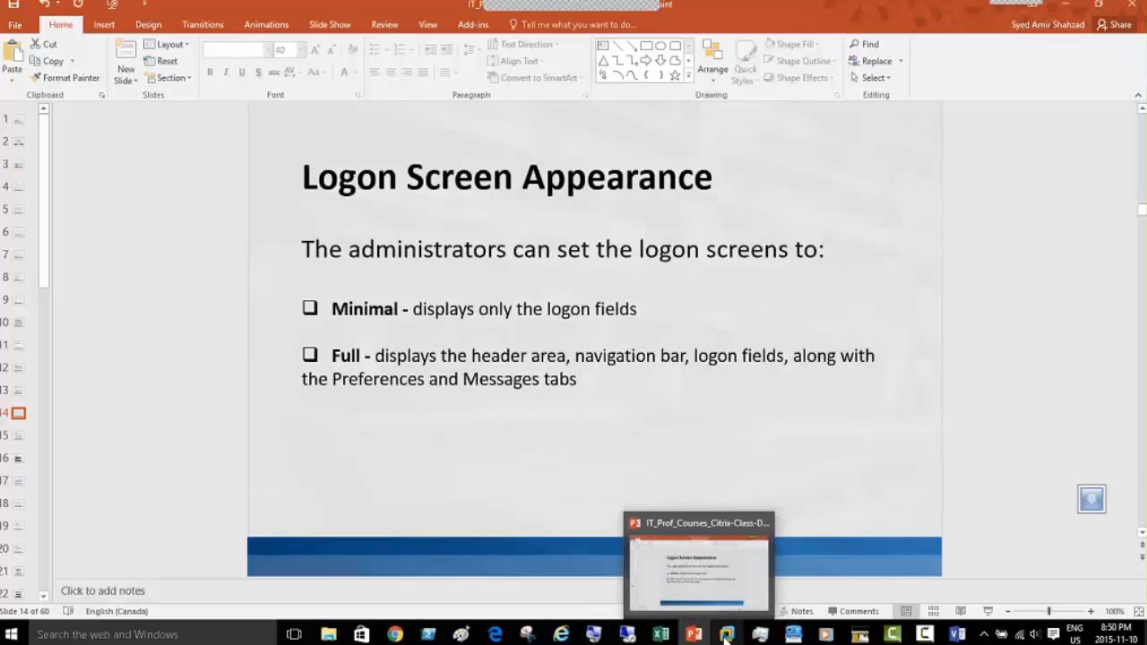
mouse_move(728, 638)
left_click(847, 546)
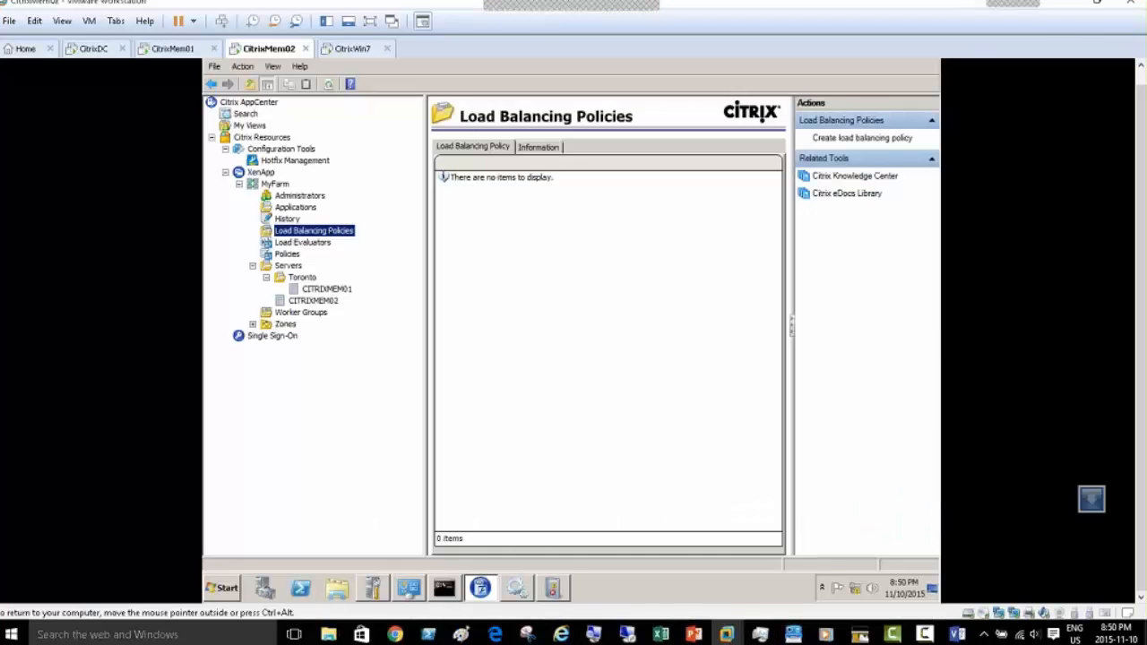
left_click(170, 48)
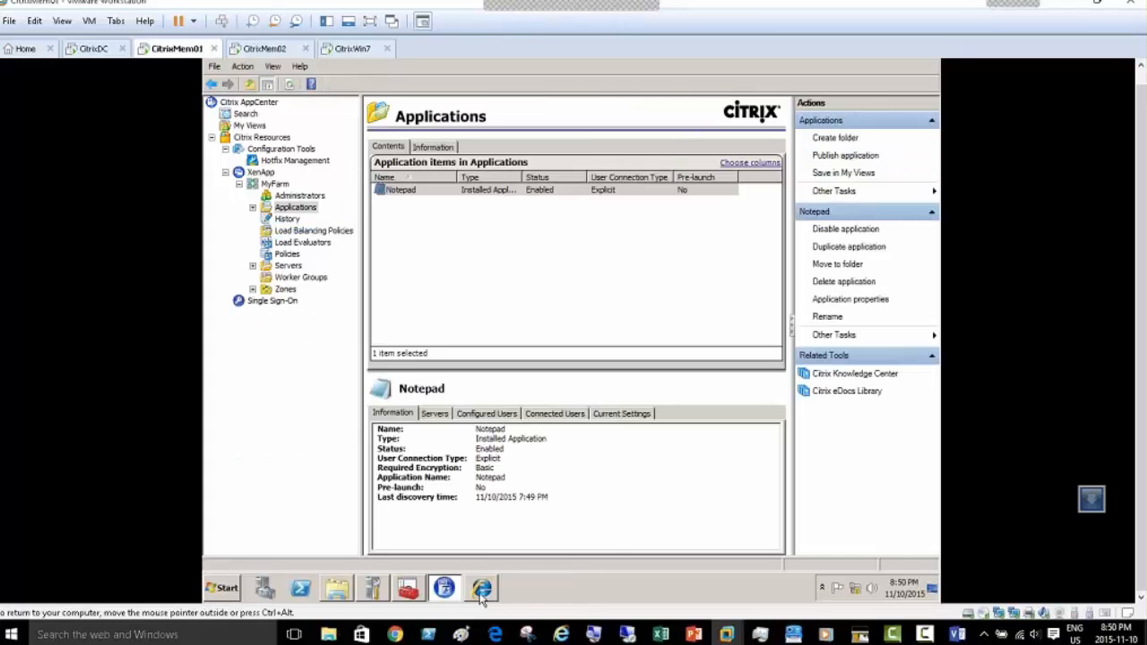
mouse_move(443, 594)
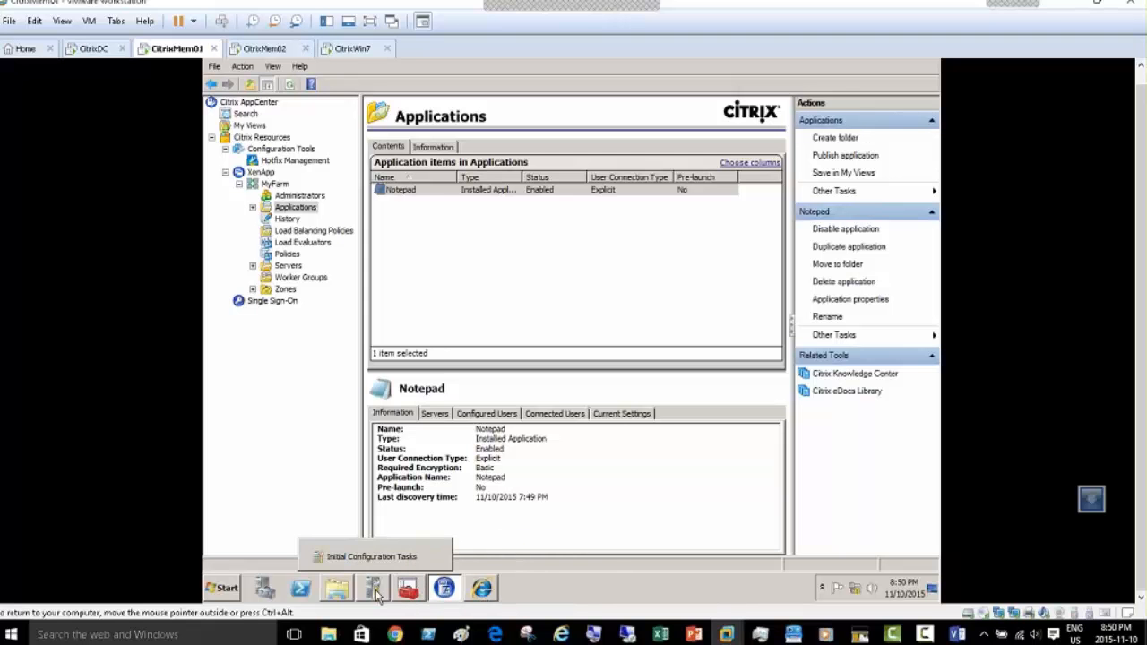
left_click(222, 592)
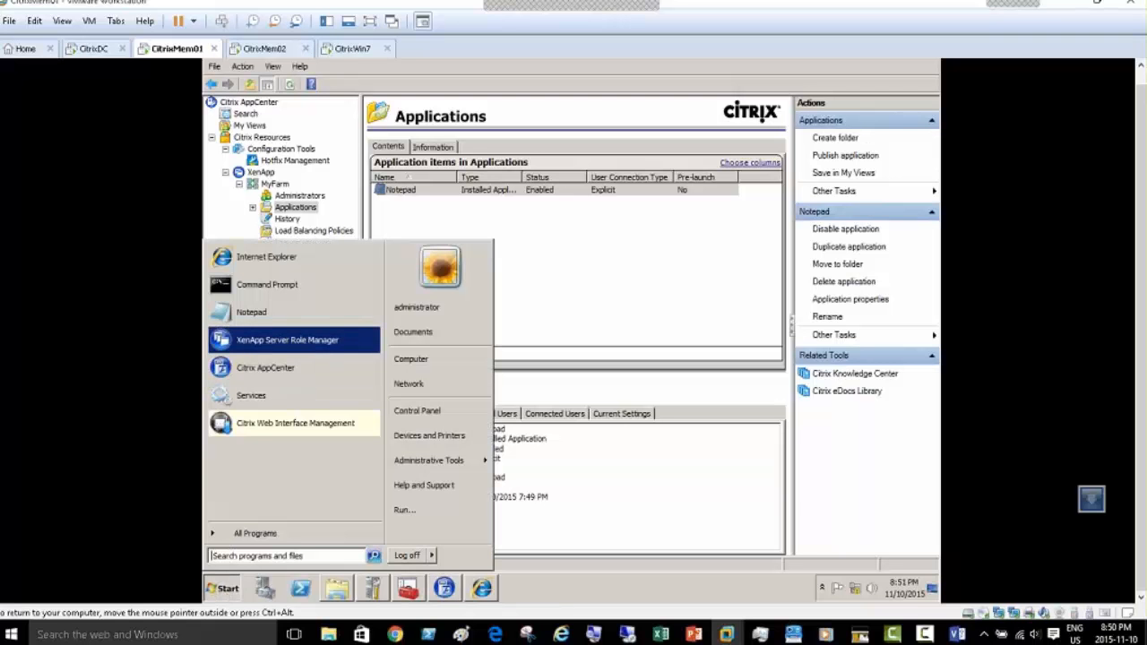
left_click(310, 436)
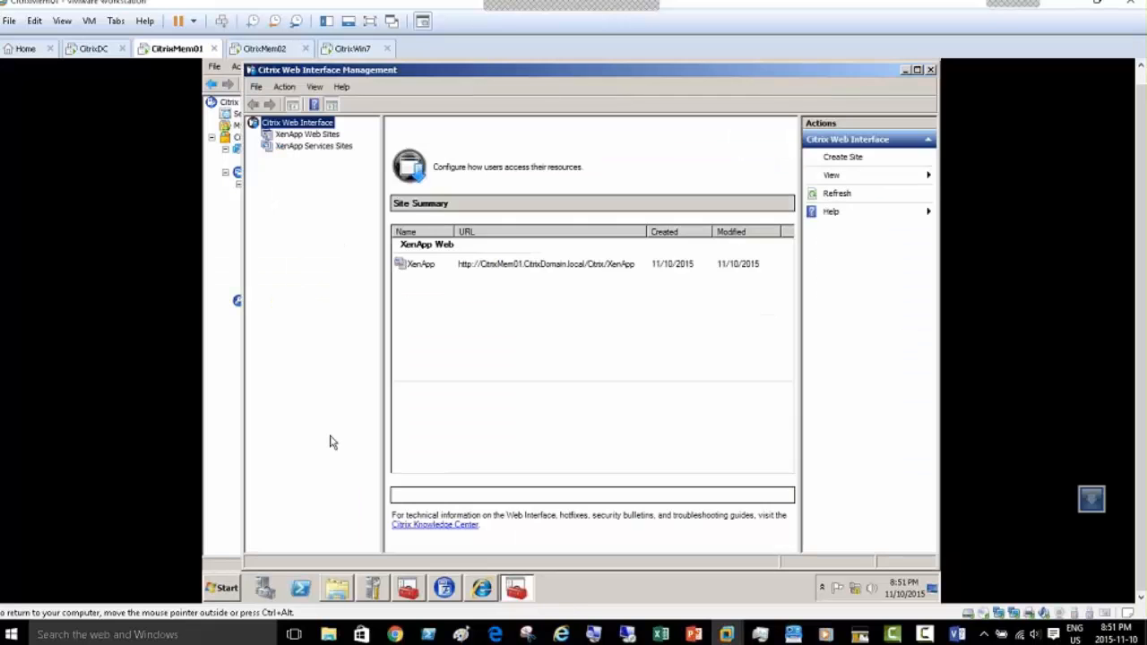
Step: Show the XenApp Web Sites with the virtual machine in full screen and open the XenApp site's Server Farms settings
left_click(307, 134)
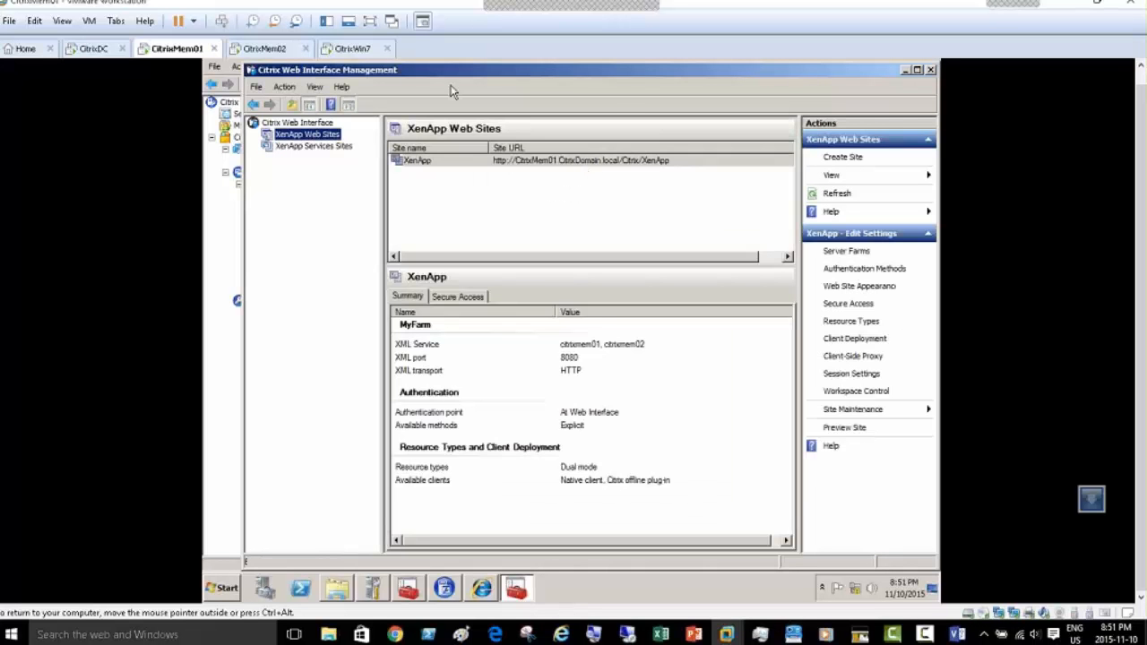
left_click(369, 20)
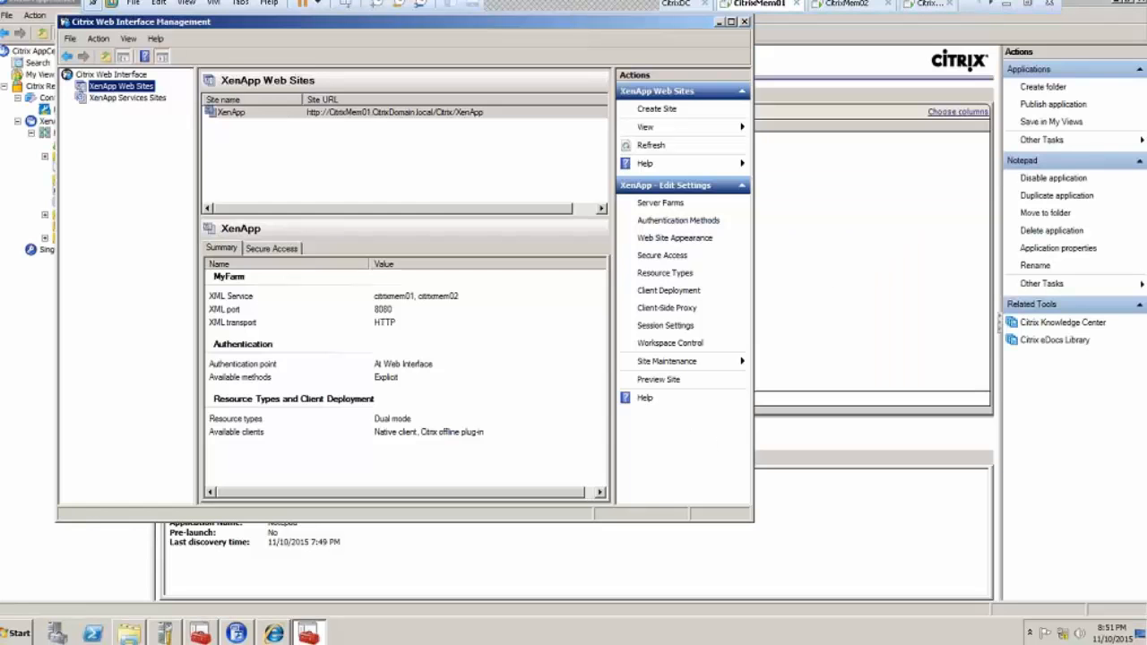
right_click(336, 118)
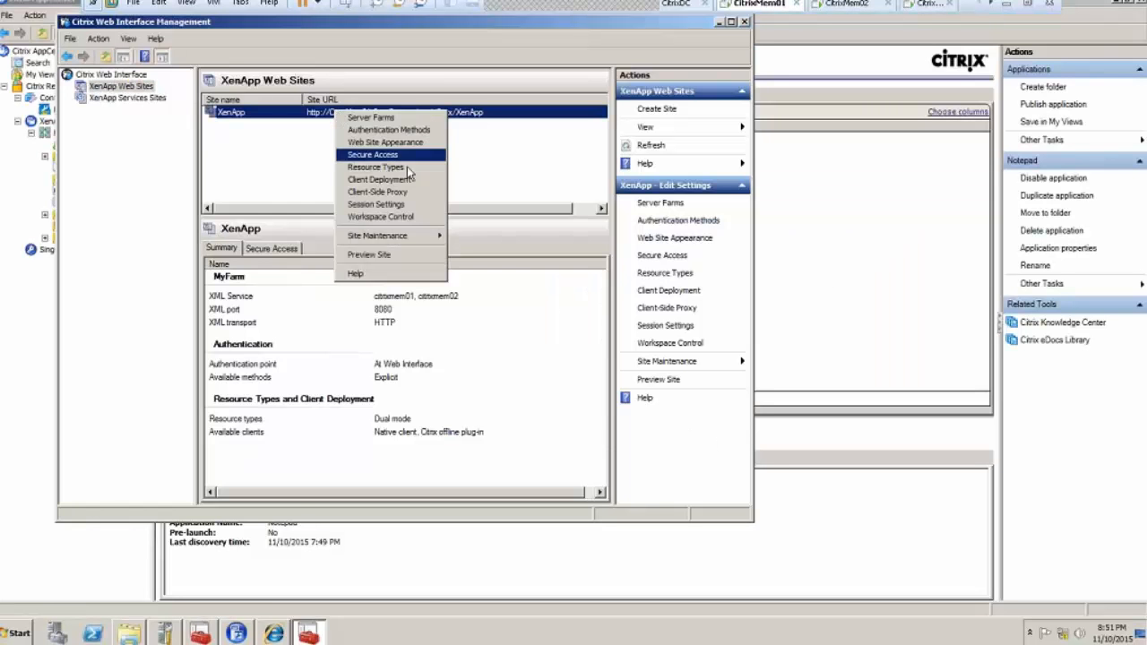
left_click(399, 258)
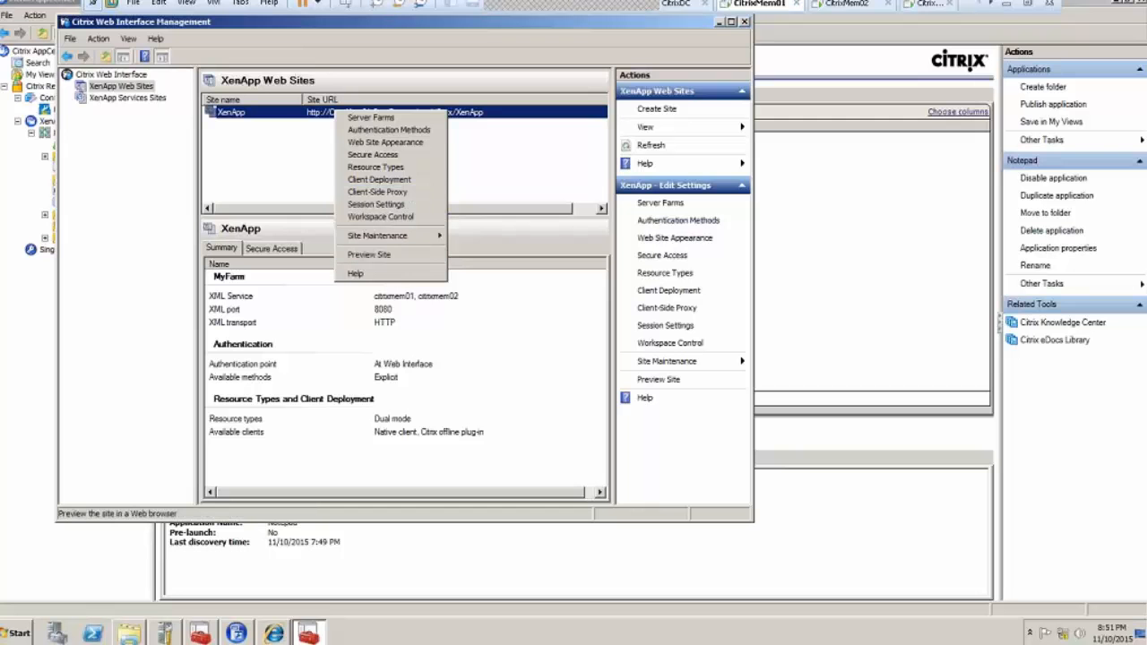
left_click(378, 121)
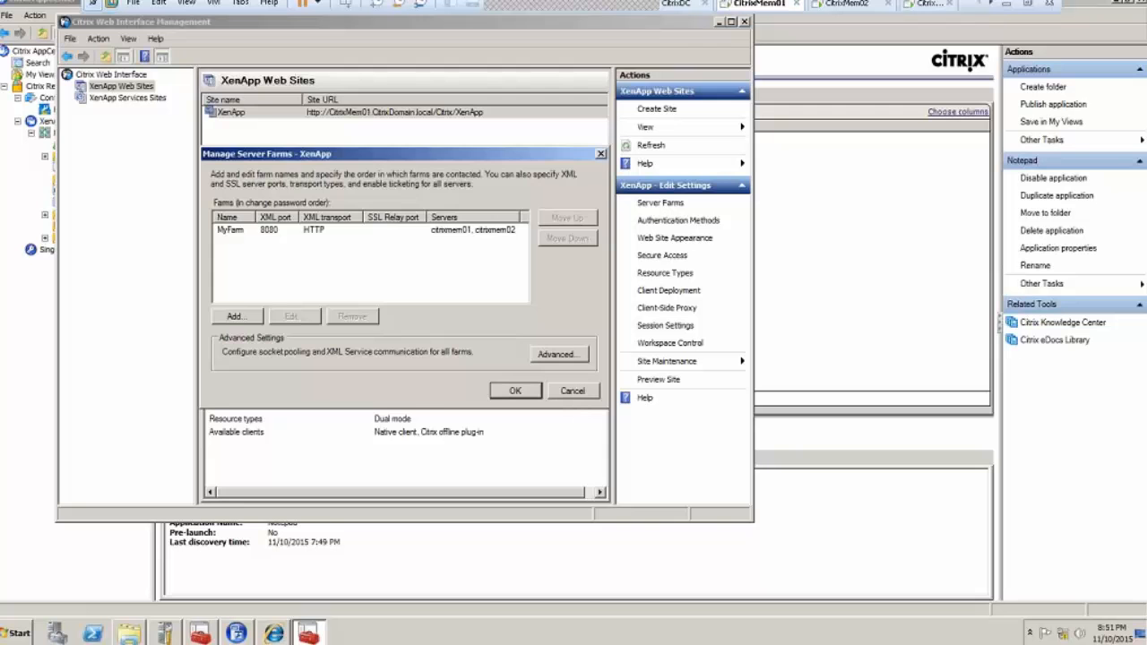
Step: Cancel the Server Farms settings and open the XenApp site's Web Site Appearance settings
left_click(573, 391)
right_click(372, 113)
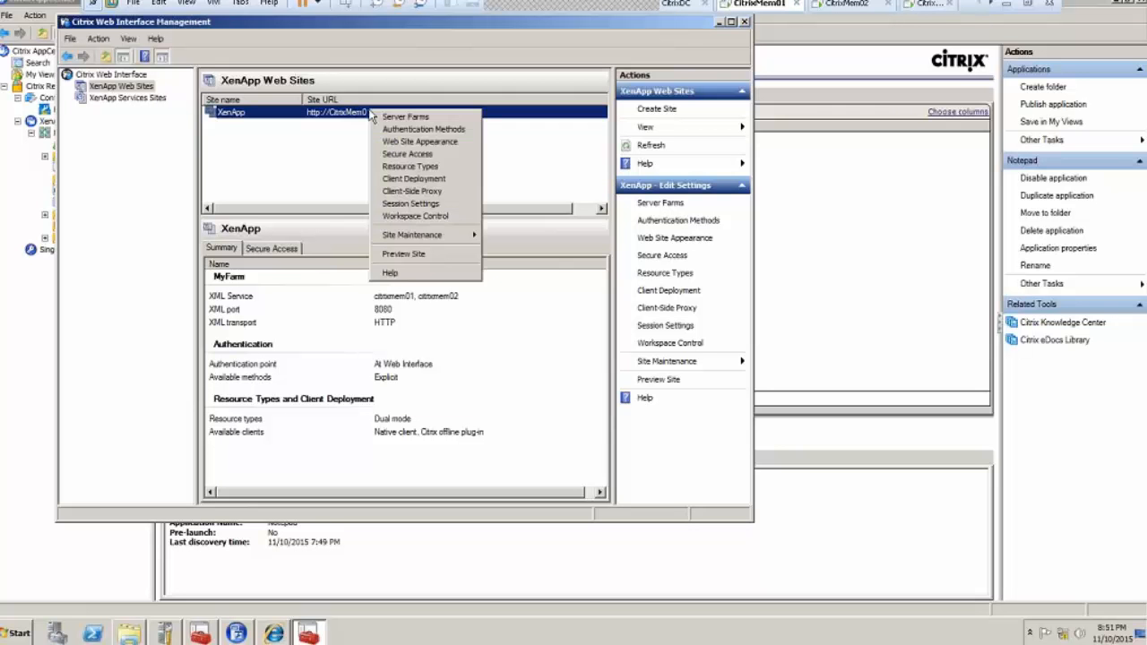
left_click(444, 143)
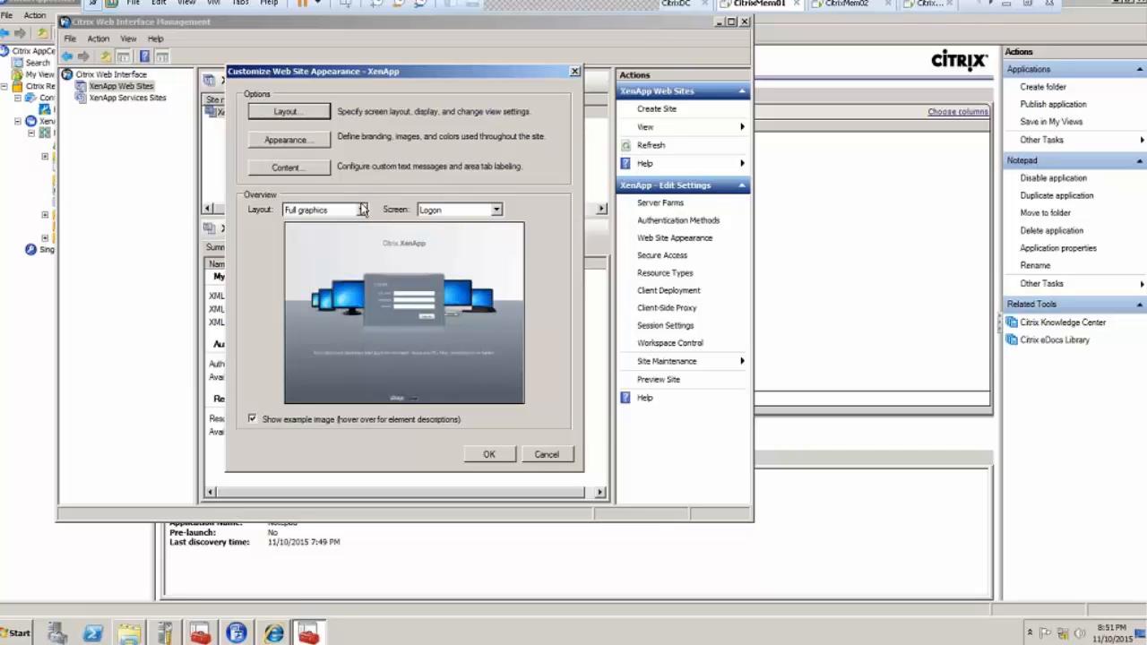
Step: Preview the Applications, Logon and Pre-Logon screens in the site appearance overview, ending on the Logon screen
left_click(498, 212)
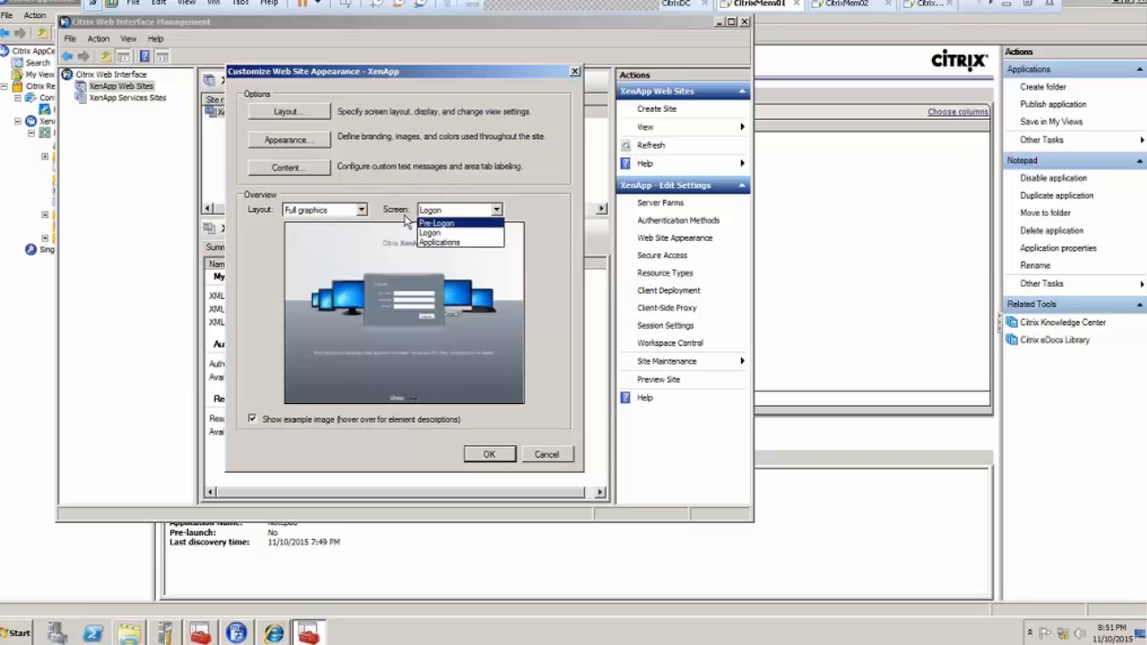
left_click(451, 243)
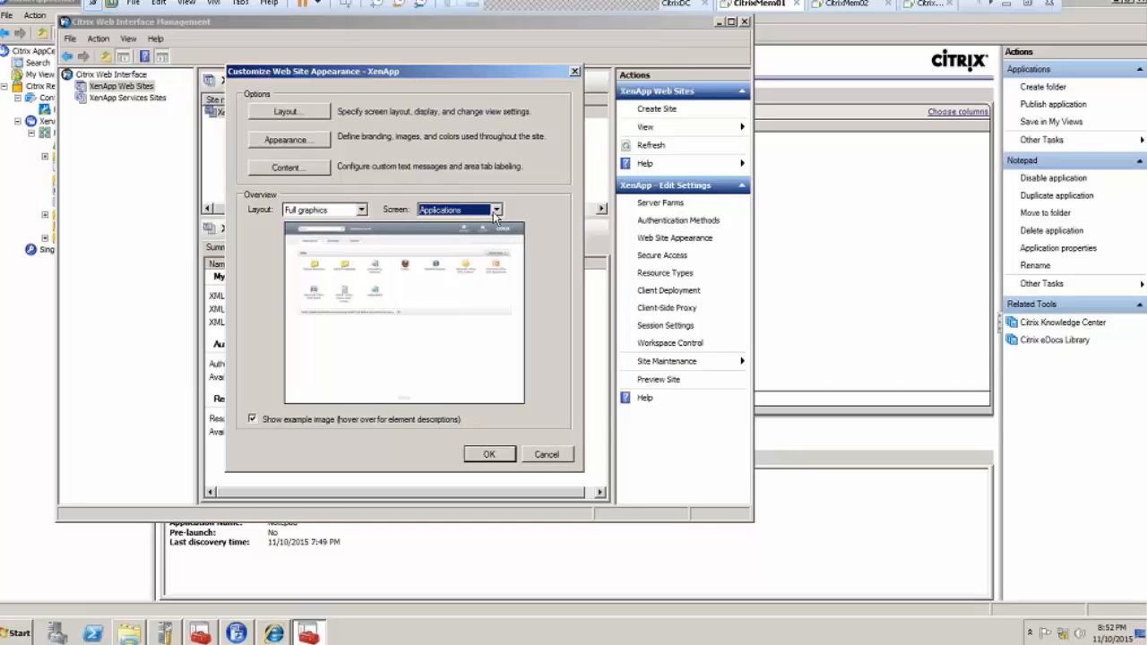
left_click(495, 210)
left_click(482, 234)
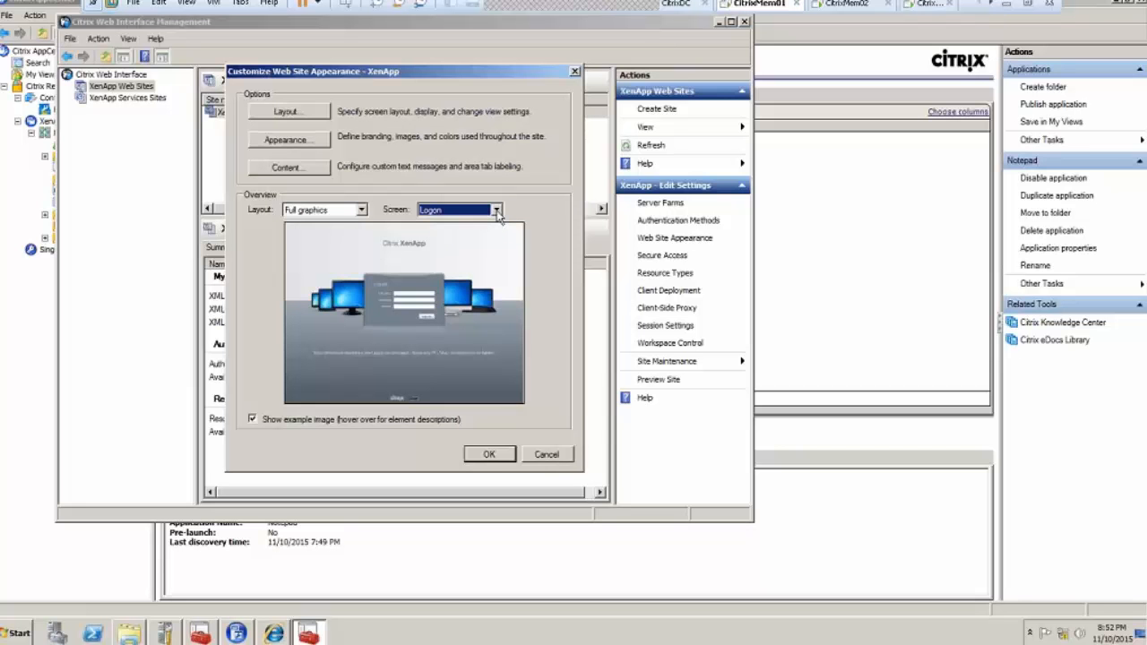
left_click(495, 211)
left_click(490, 226)
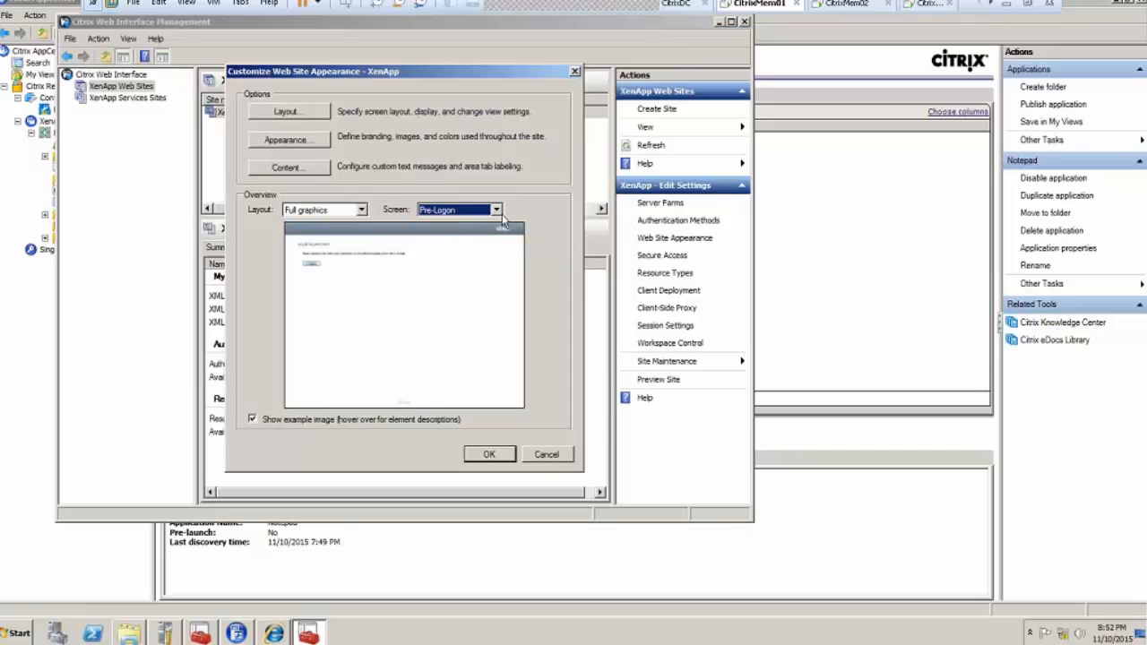
left_click(495, 210)
left_click(484, 235)
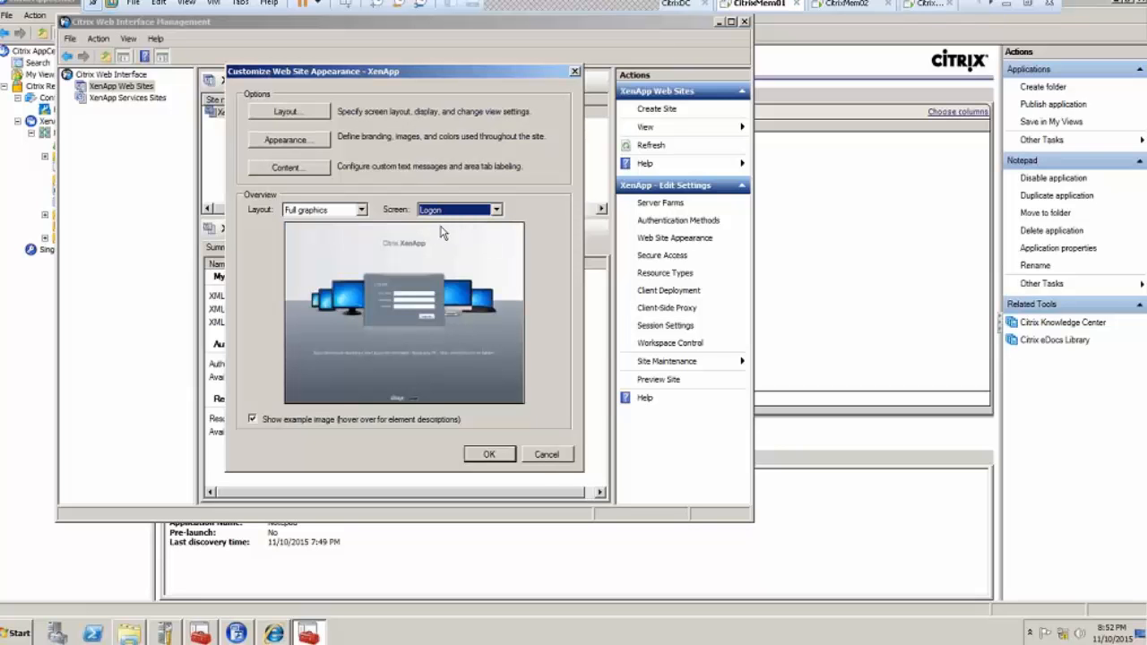
Step: Compare the Full graphics and Low graphics layouts of the Logon screen, choose Low graphics and accept the appearance settings
left_click(361, 211)
left_click(338, 231)
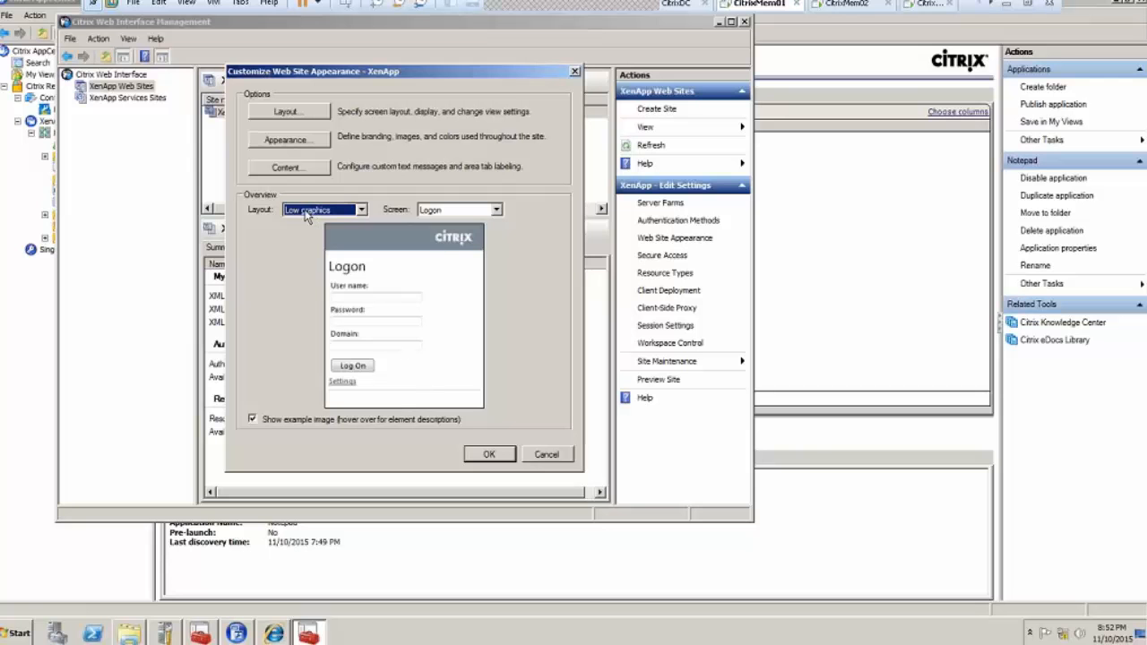
left_click(362, 210)
left_click(355, 222)
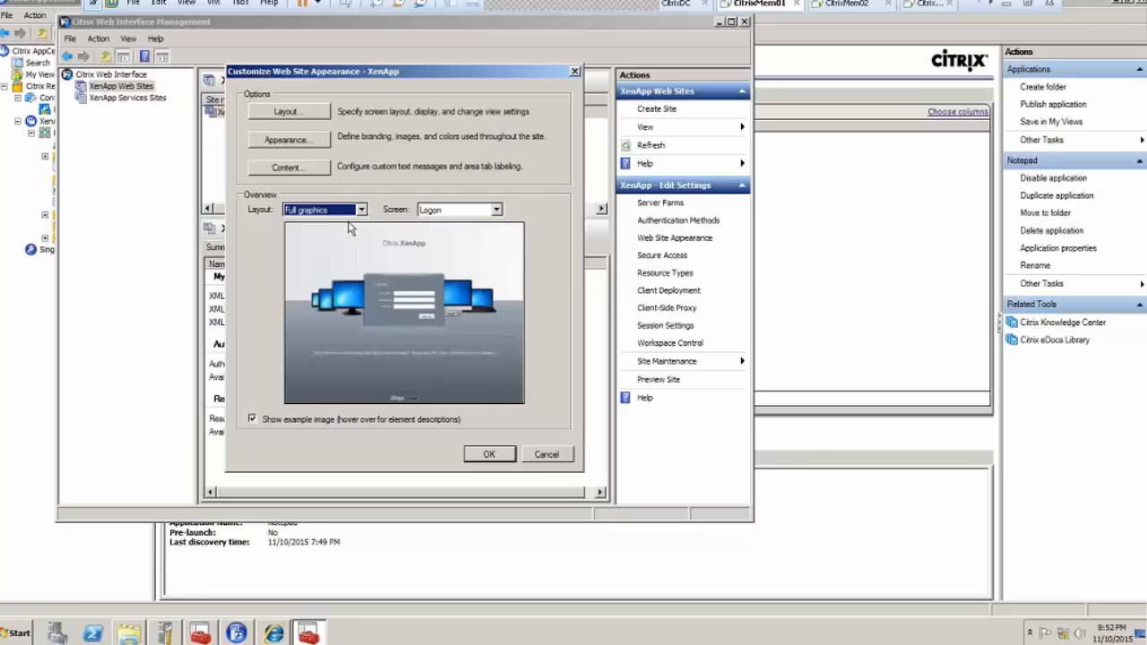
left_click(362, 209)
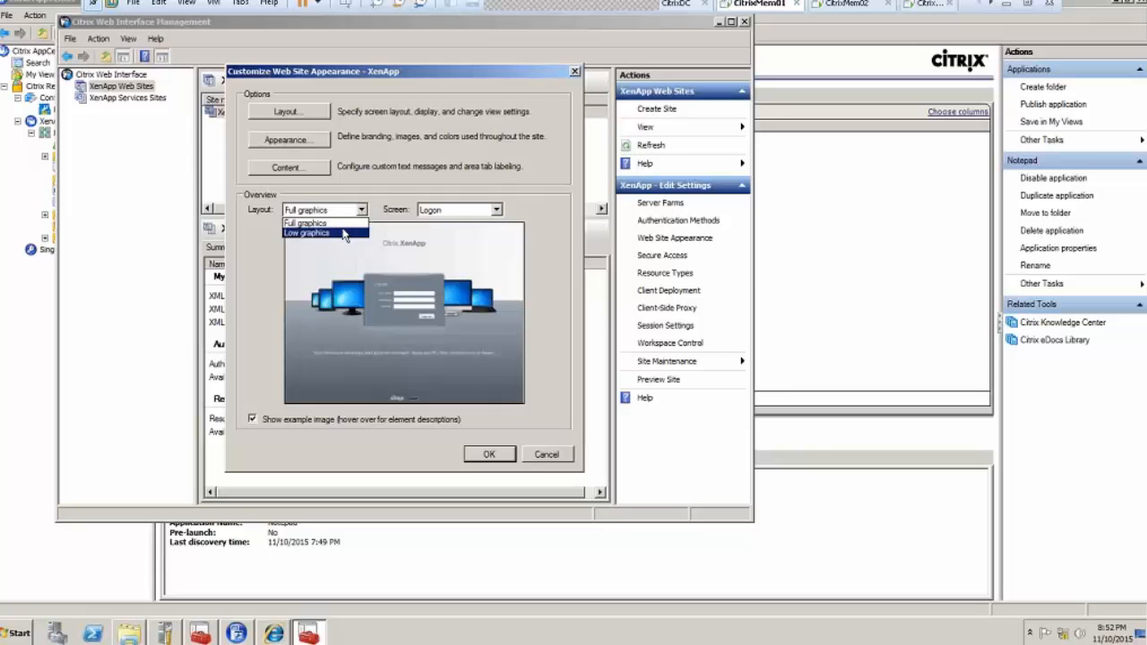
left_click(345, 234)
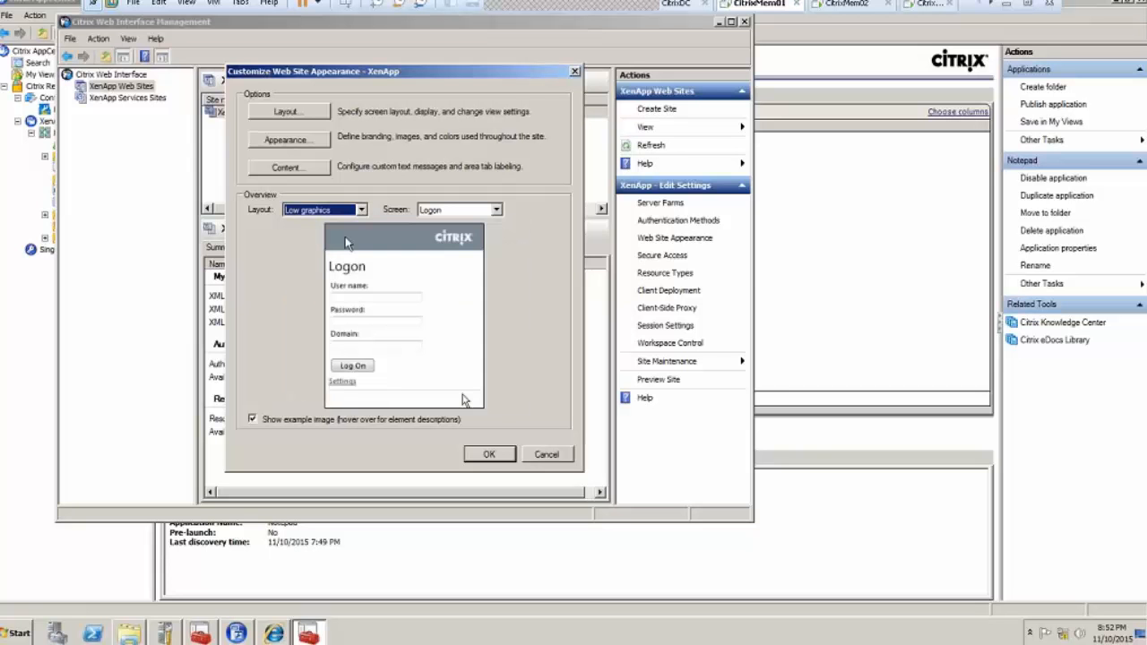
left_click(484, 455)
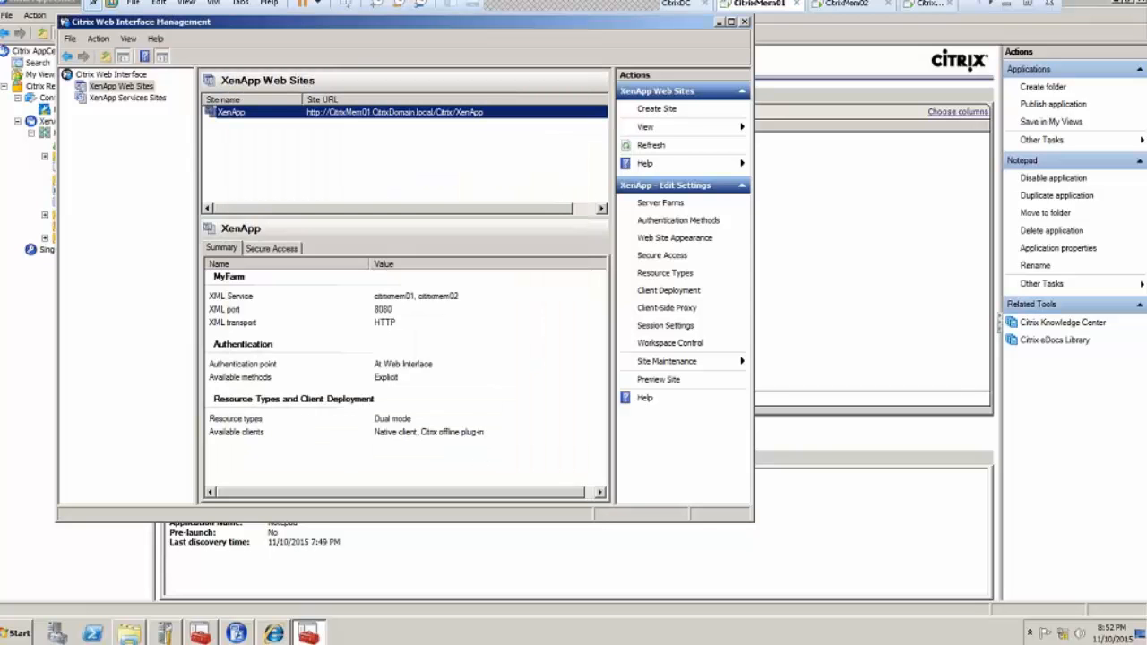
Step: Refresh the XenApp Web Sites list and select the XenApp site
right_click(139, 85)
left_click(150, 129)
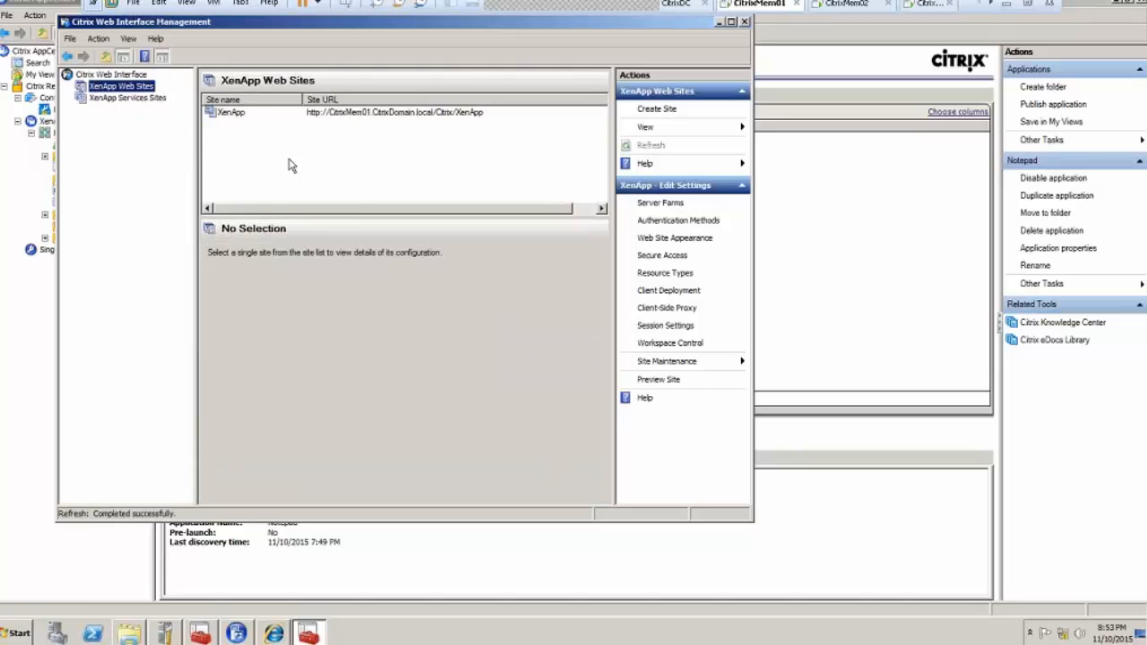
left_click(460, 115)
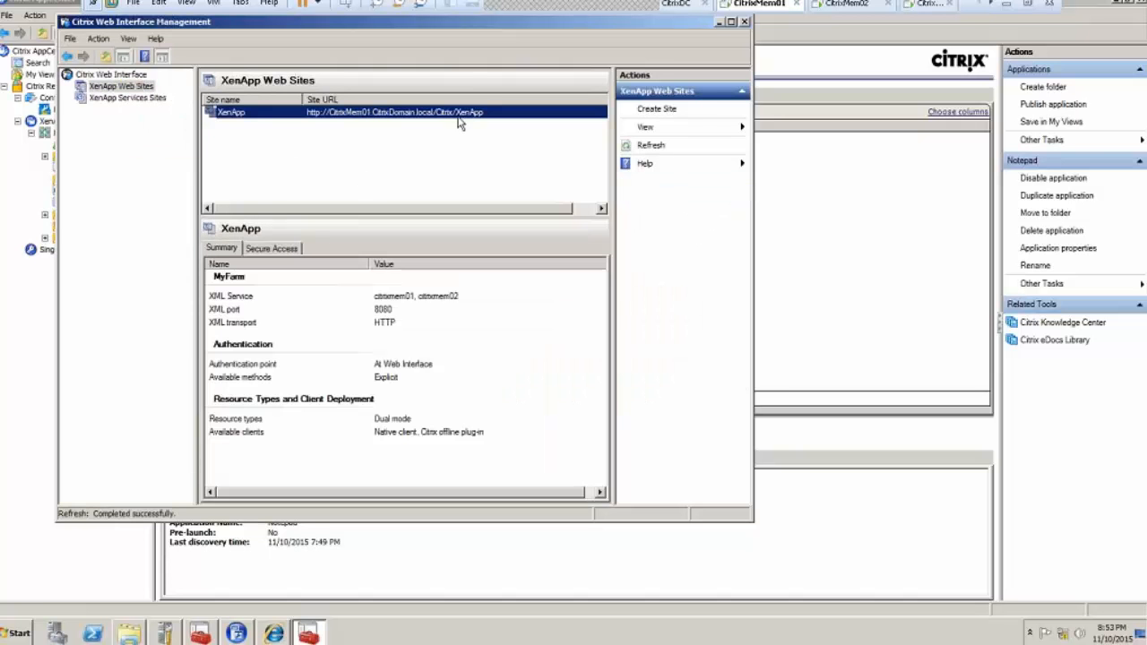
Step: Switch to the Windows 7 machine, close Notepad and load the citrixmem01 XenApp site in Internet Explorer
left_click(919, 4)
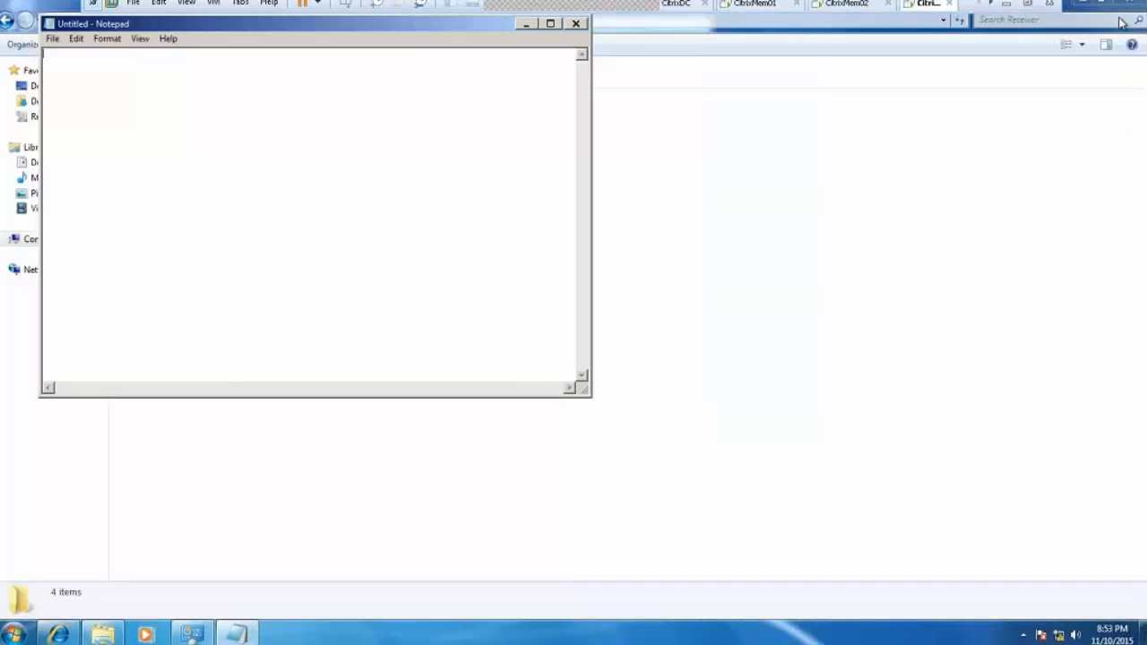
left_click(576, 24)
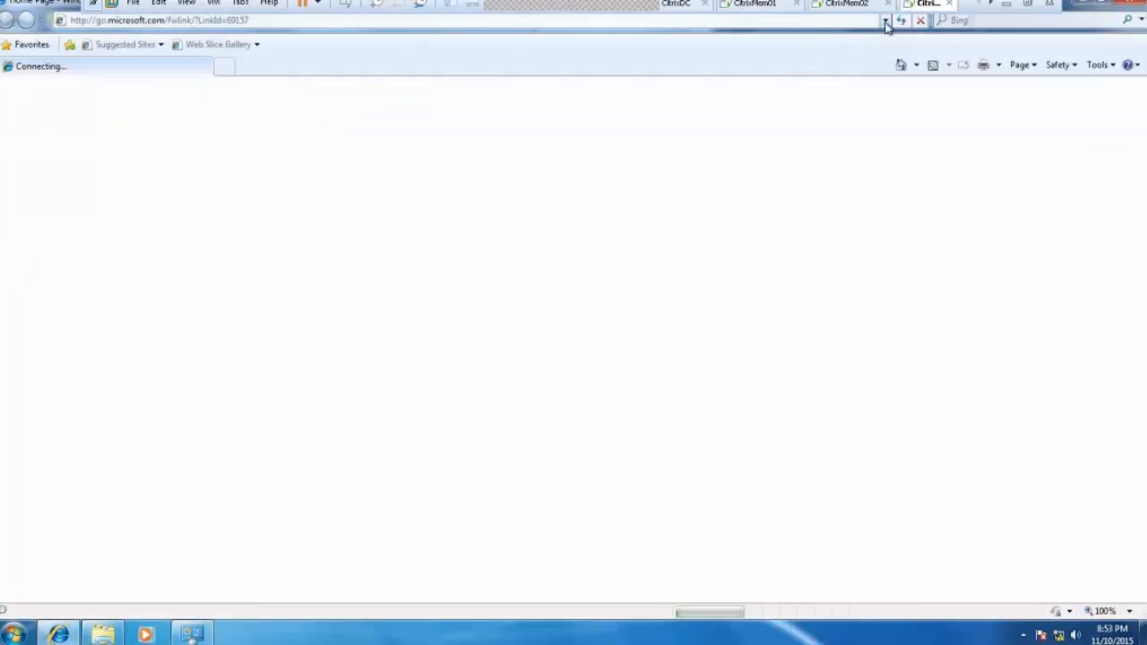
left_click(884, 20)
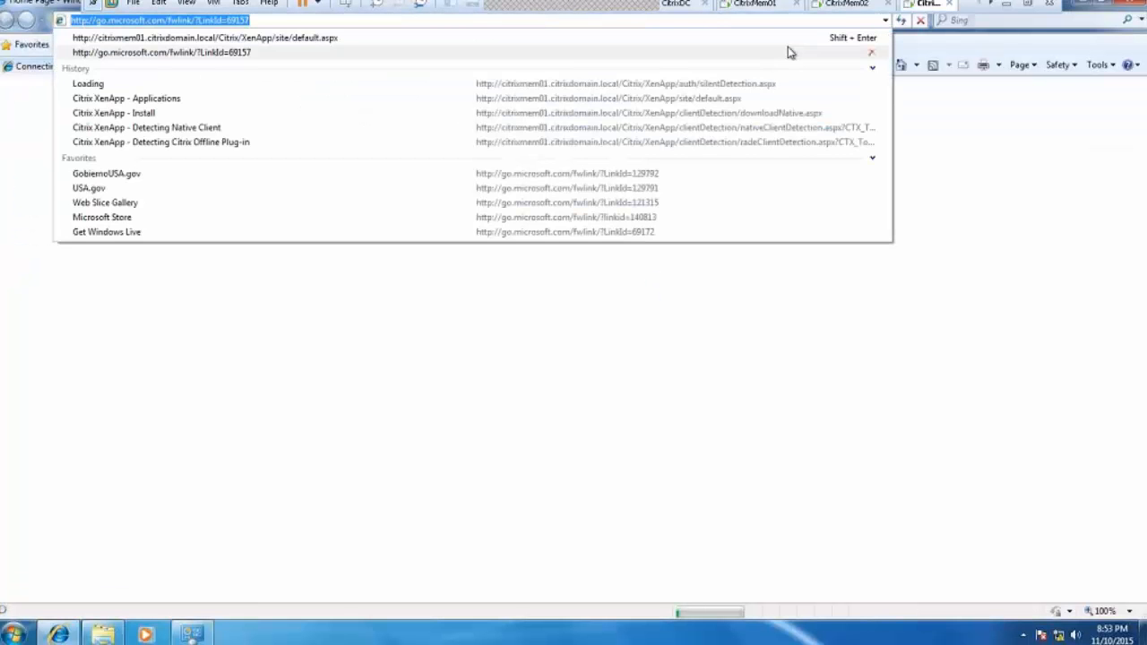
left_click(320, 40)
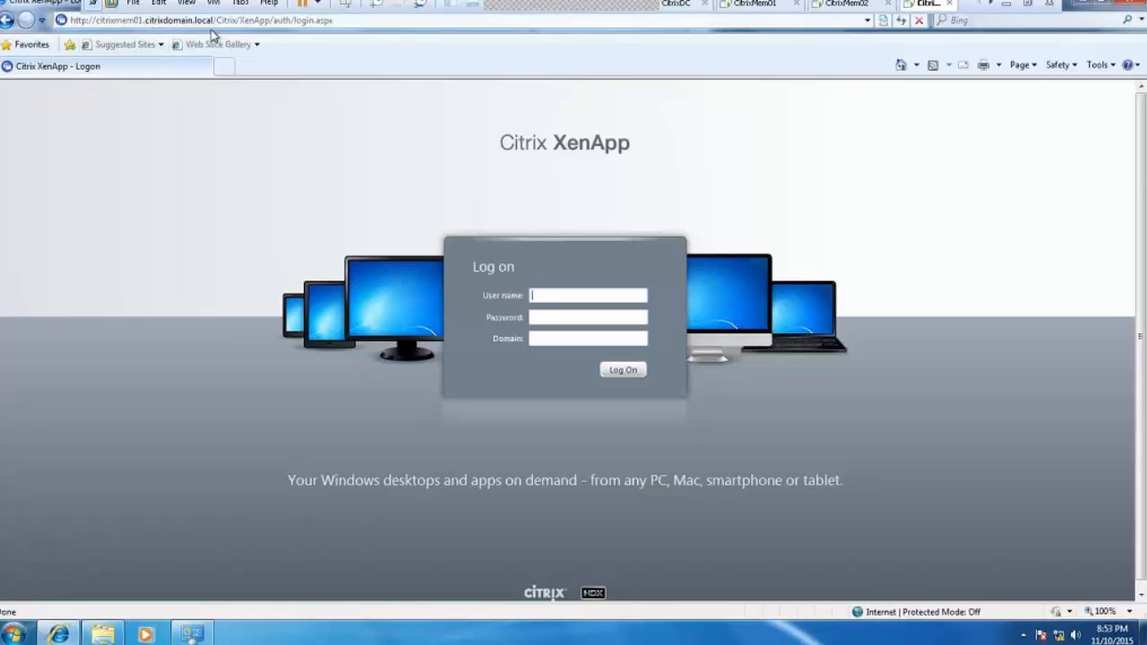
Step: Log off the Windows 7 machine and log back on as the domain administrator with the account password
left_click(14, 633)
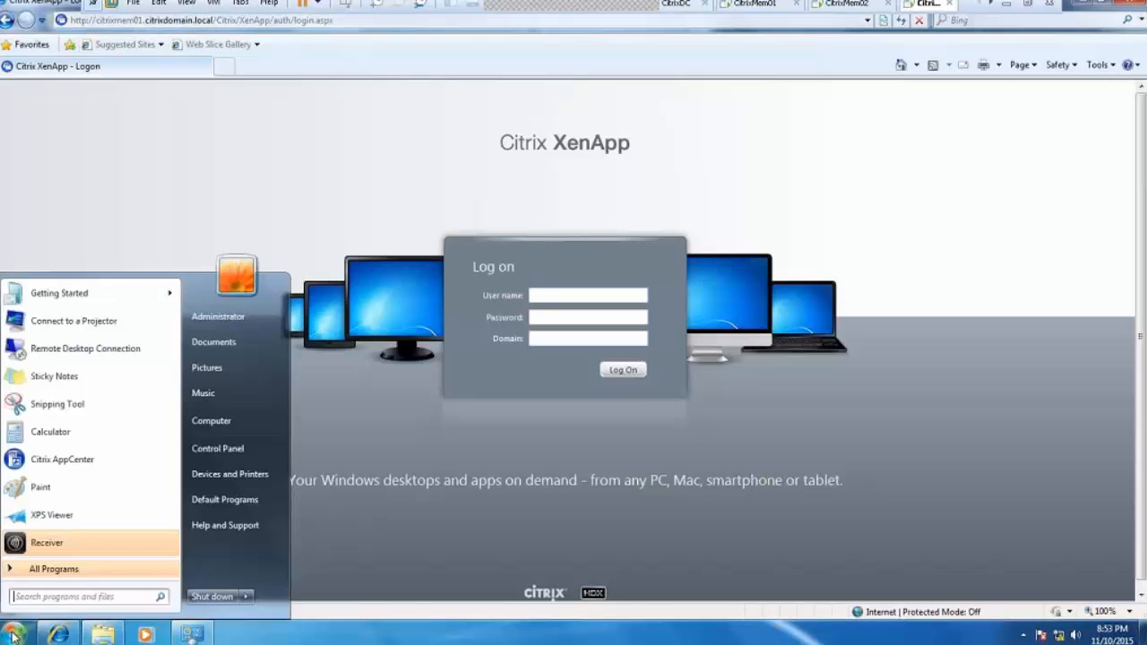
left_click(246, 597)
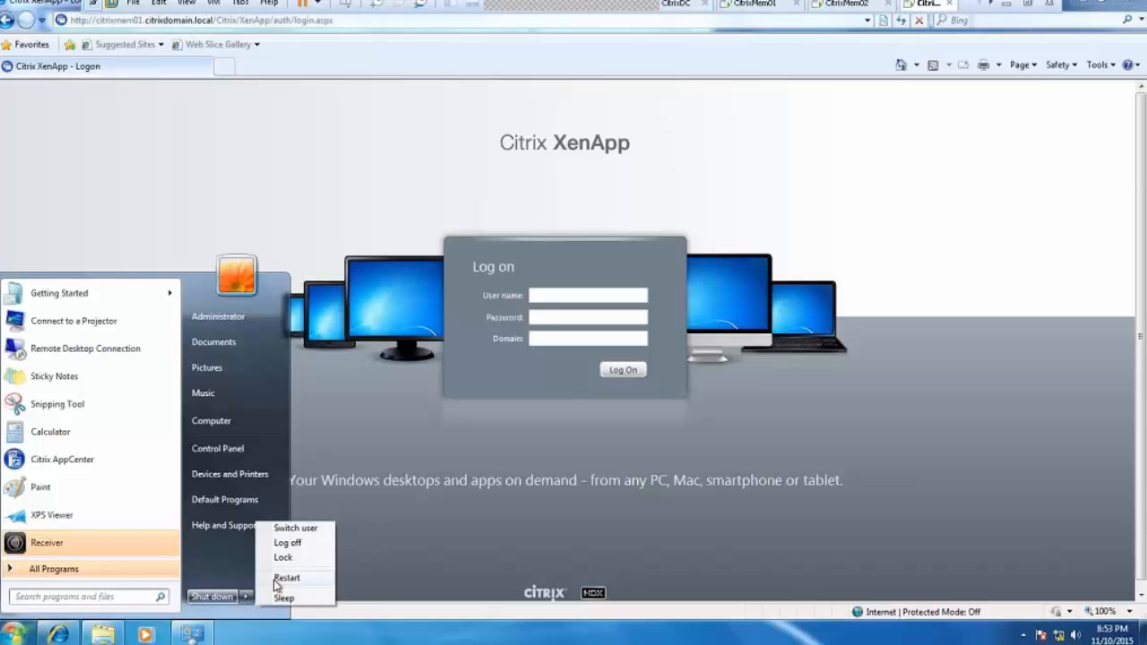
left_click(292, 543)
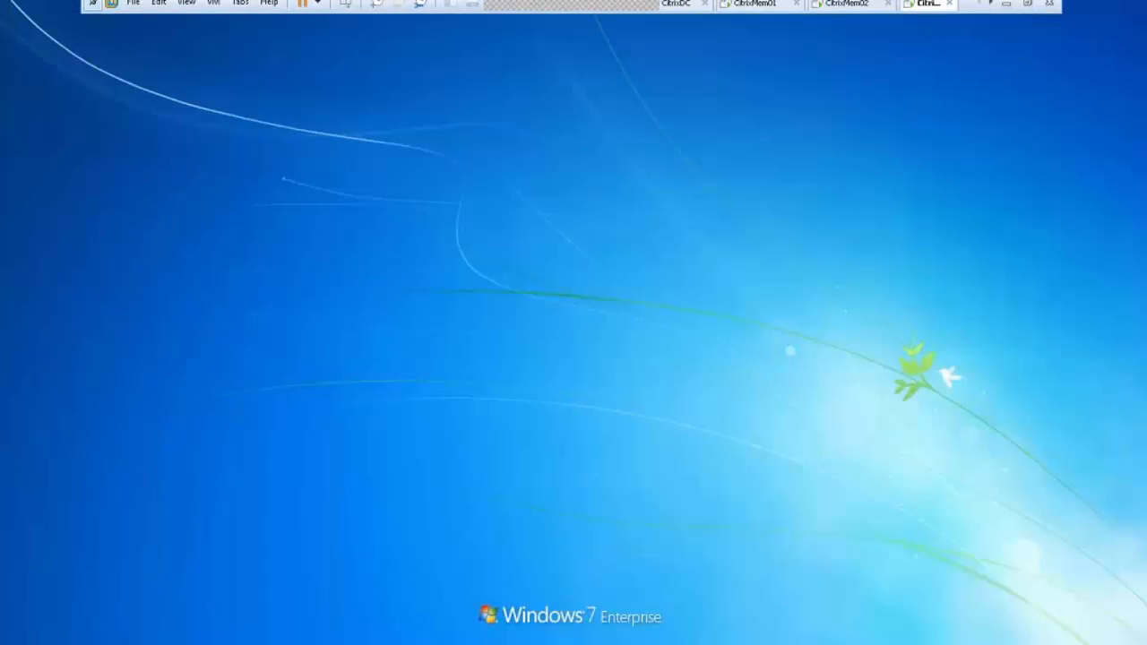
left_click(345, 4)
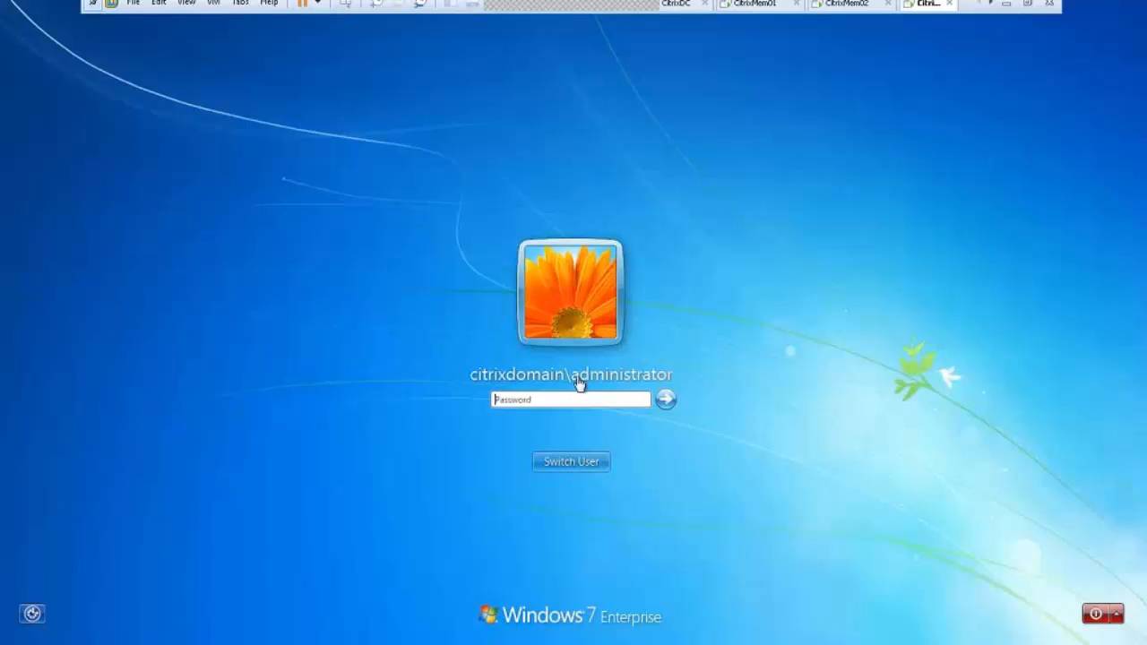
left_click(594, 399)
type("••••••••")
key("Return")
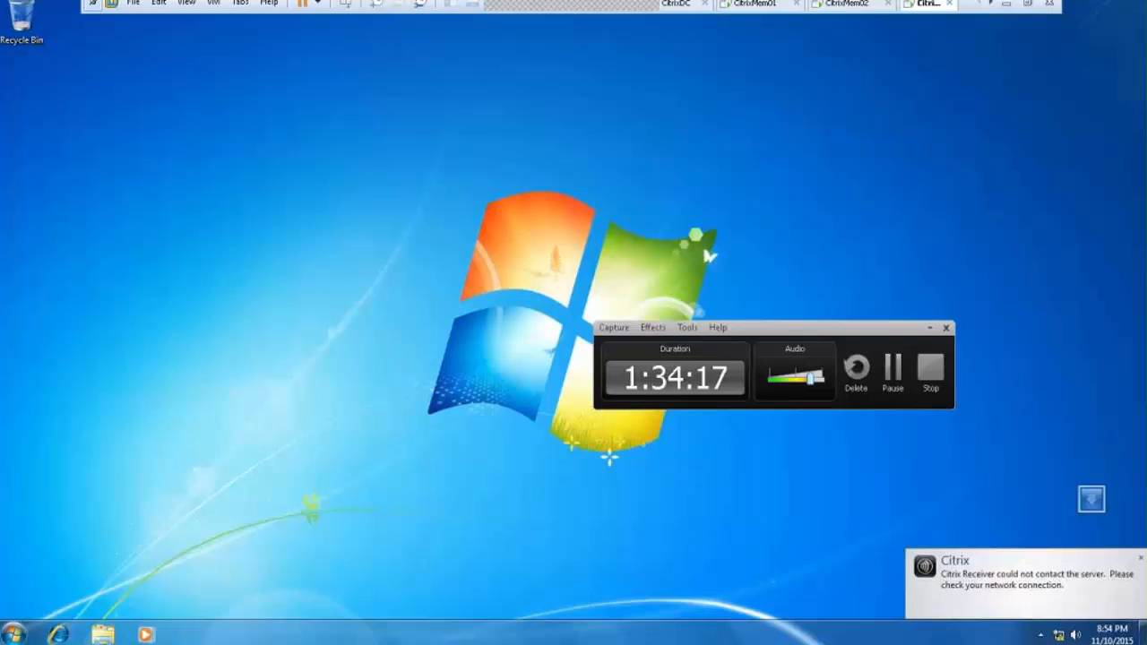
Step: Open the Citrix Receiver preferences on the Windows 7 machine and check the plug-in status and user settings
left_click(929, 330)
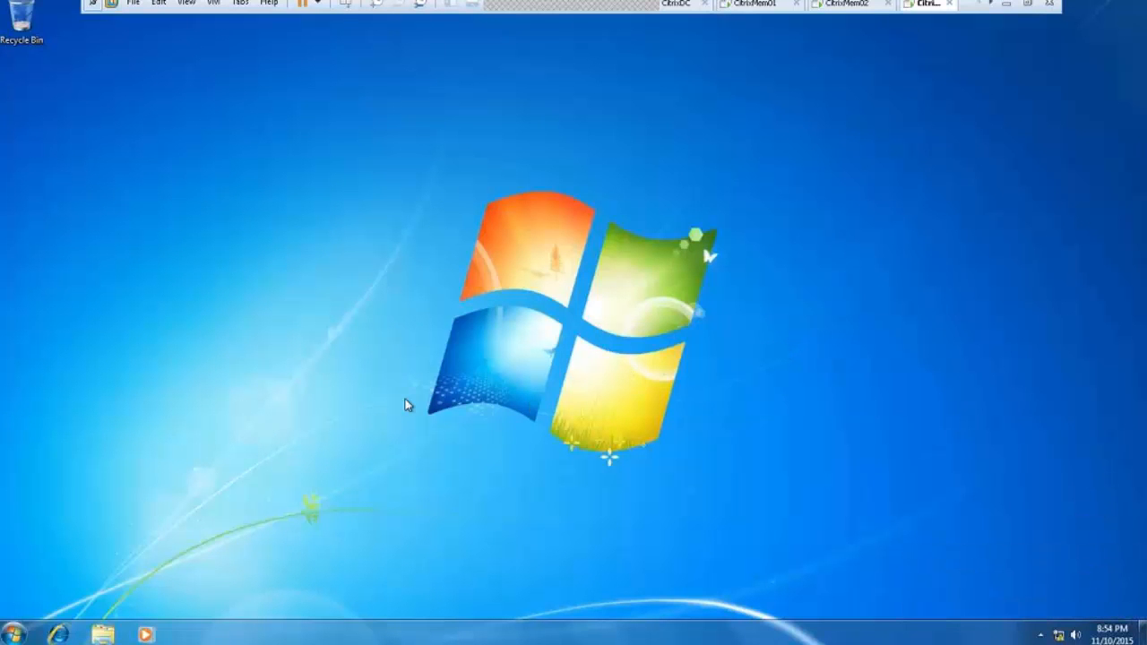
left_click(1041, 635)
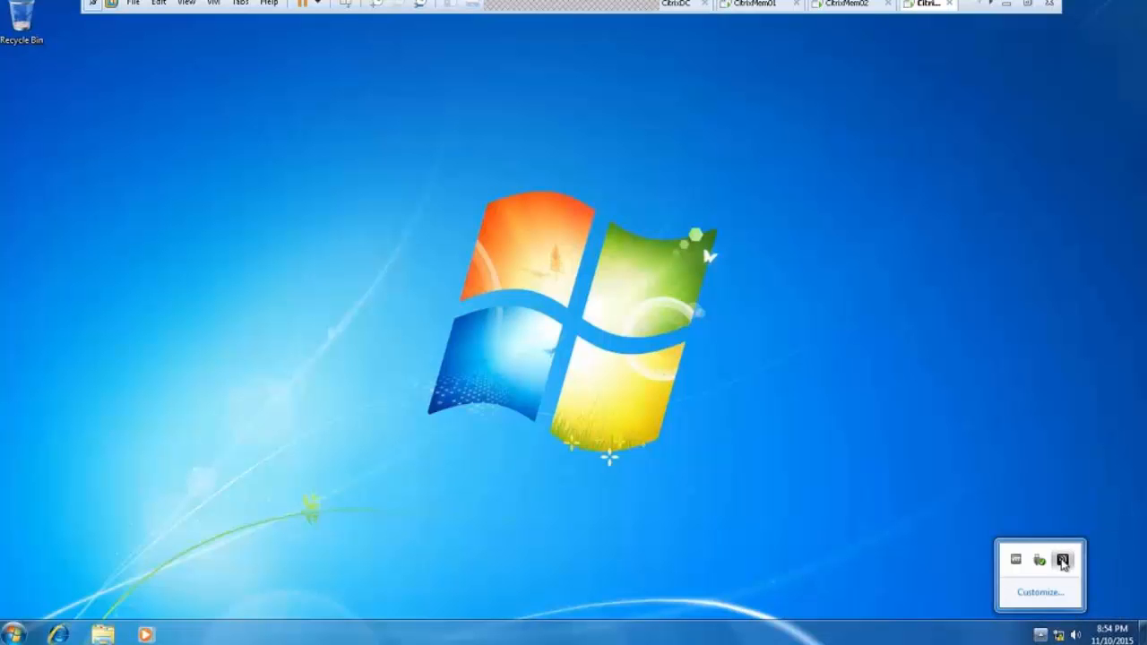
left_click(1063, 562)
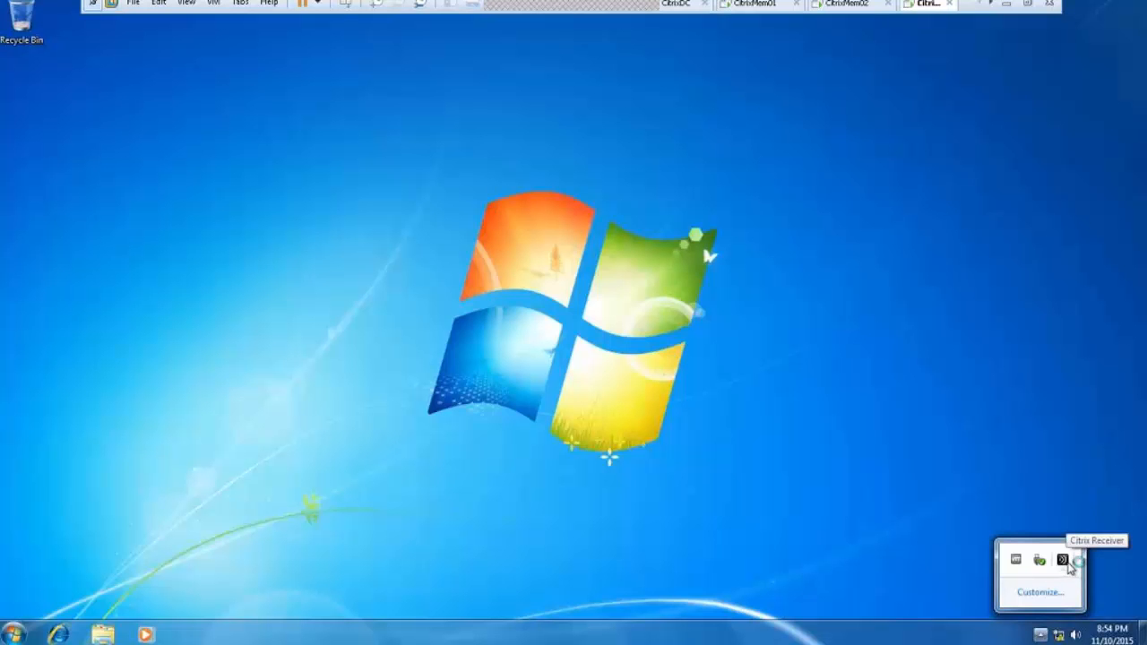
right_click(1063, 563)
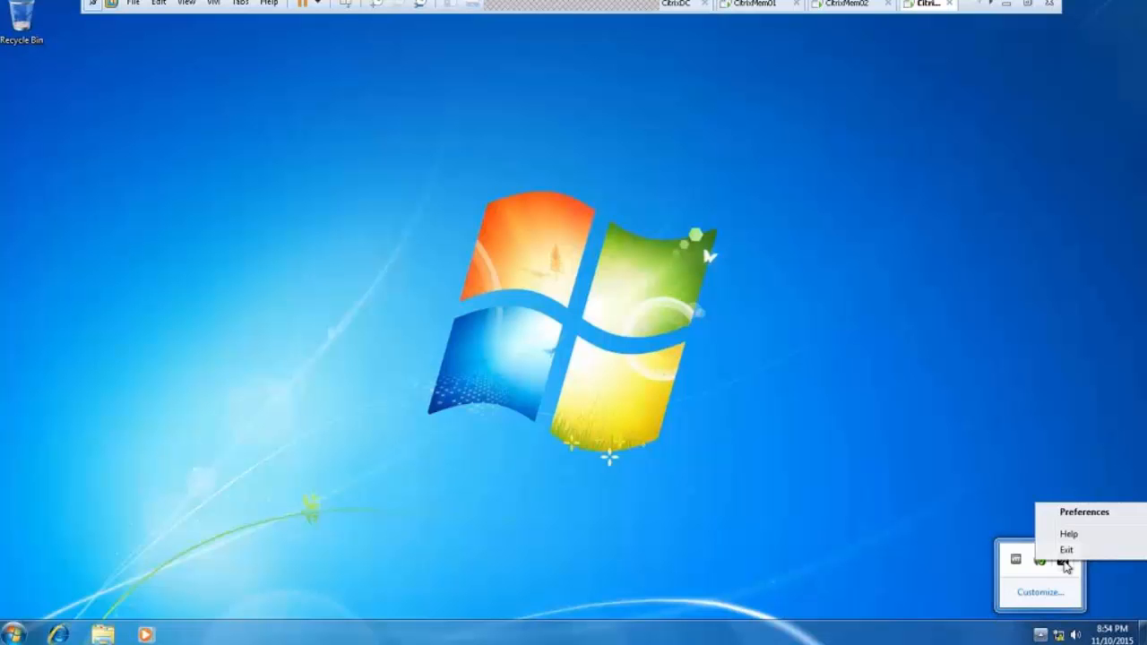
left_click(1080, 512)
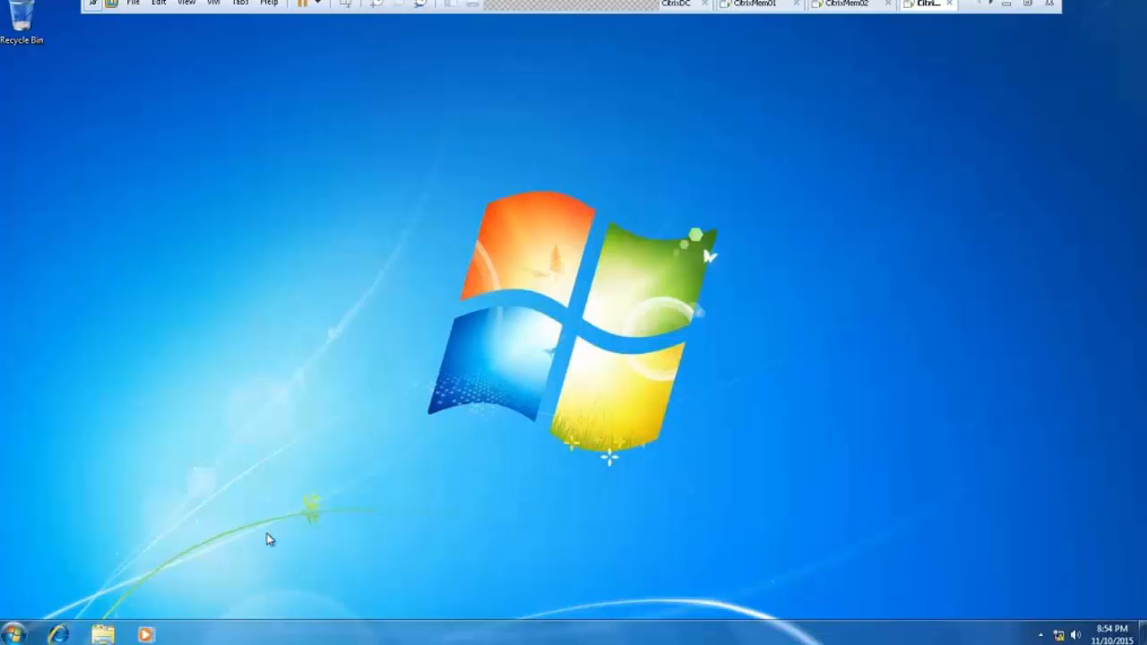
left_click(13, 633)
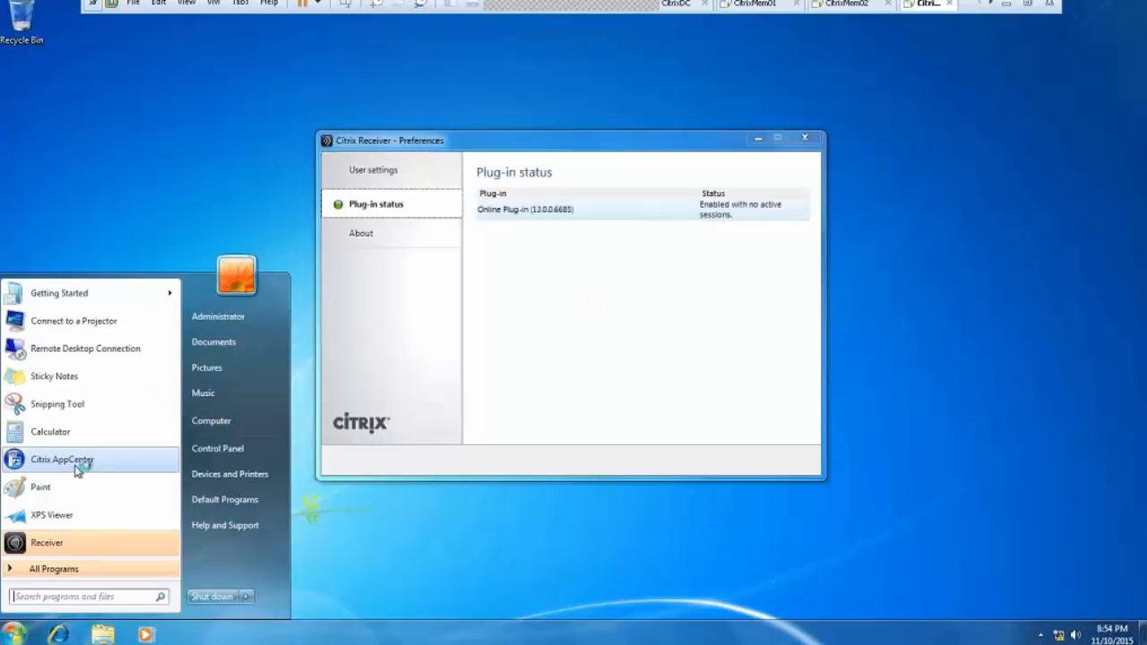
left_click(385, 177)
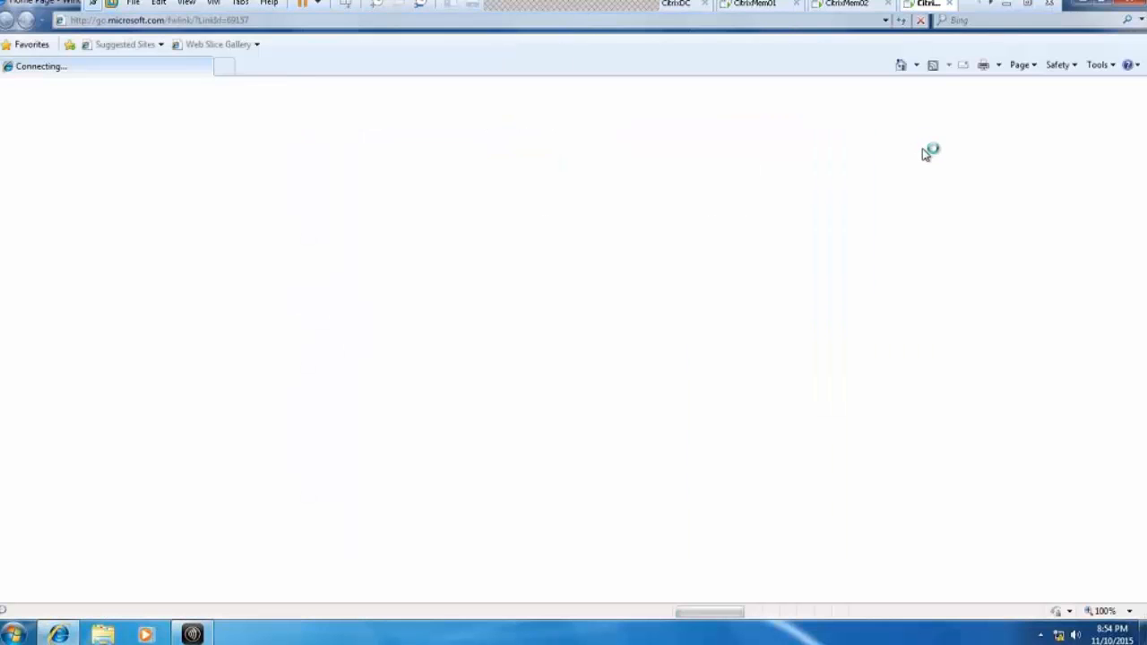
Step: Load the citrixmem01 XenApp site in Internet Explorer again to check its logon page, and return to the CitrixMem01 machine
left_click(883, 21)
left_click(149, 39)
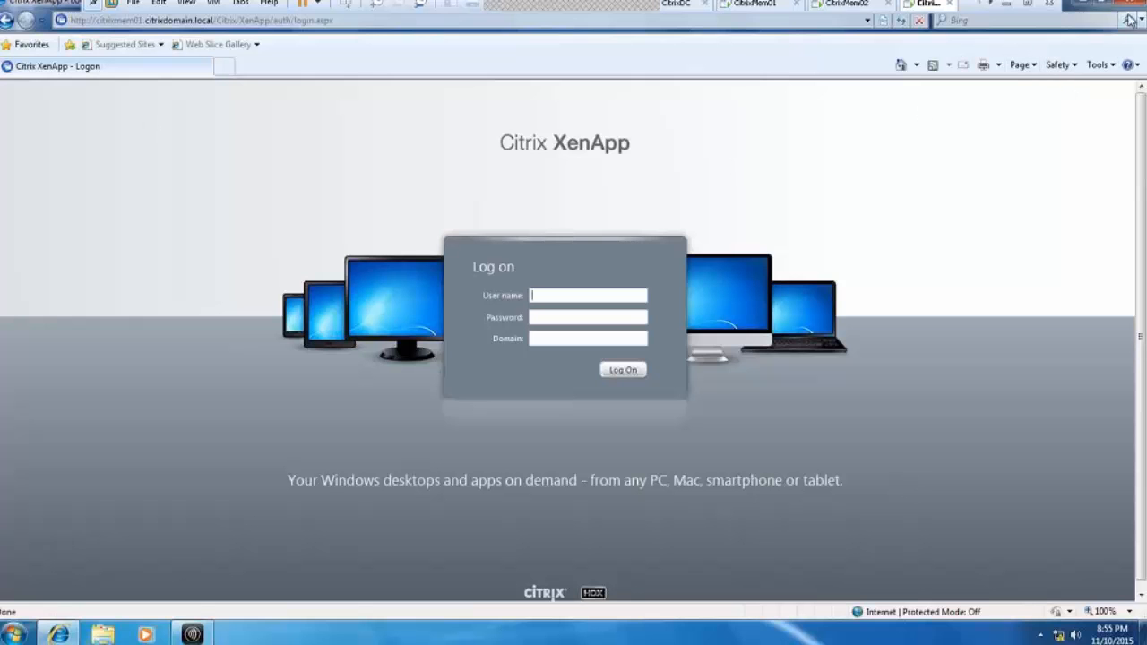
left_click(744, 6)
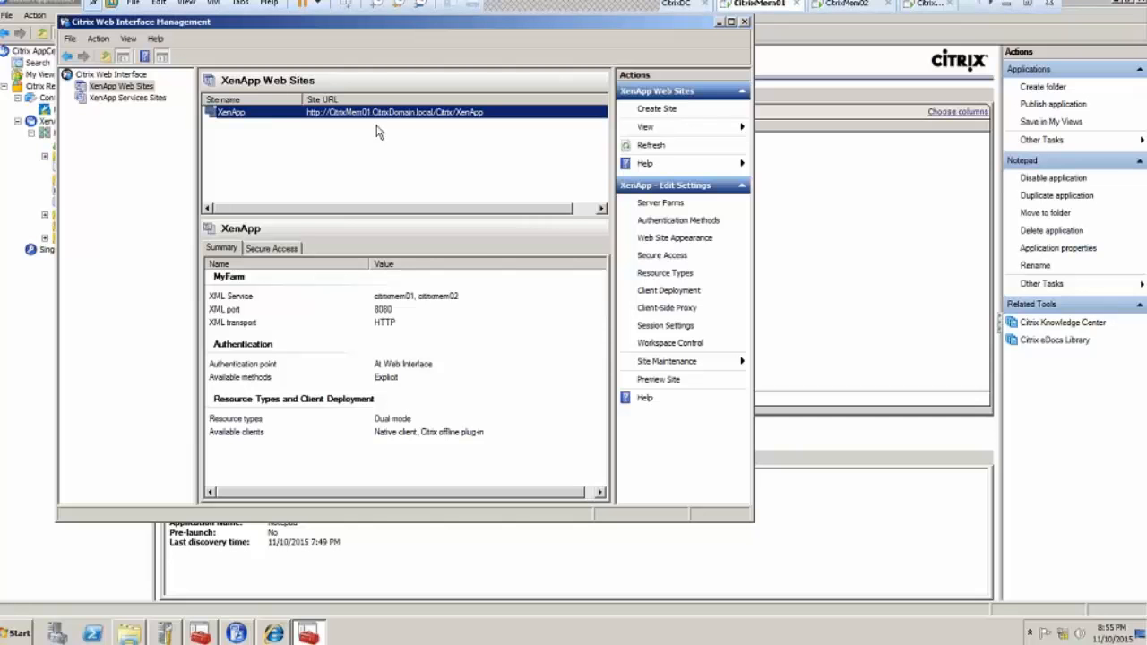
Step: Preview the XenApp site from Web Interface Management and close the browser with all its tabs
right_click(375, 113)
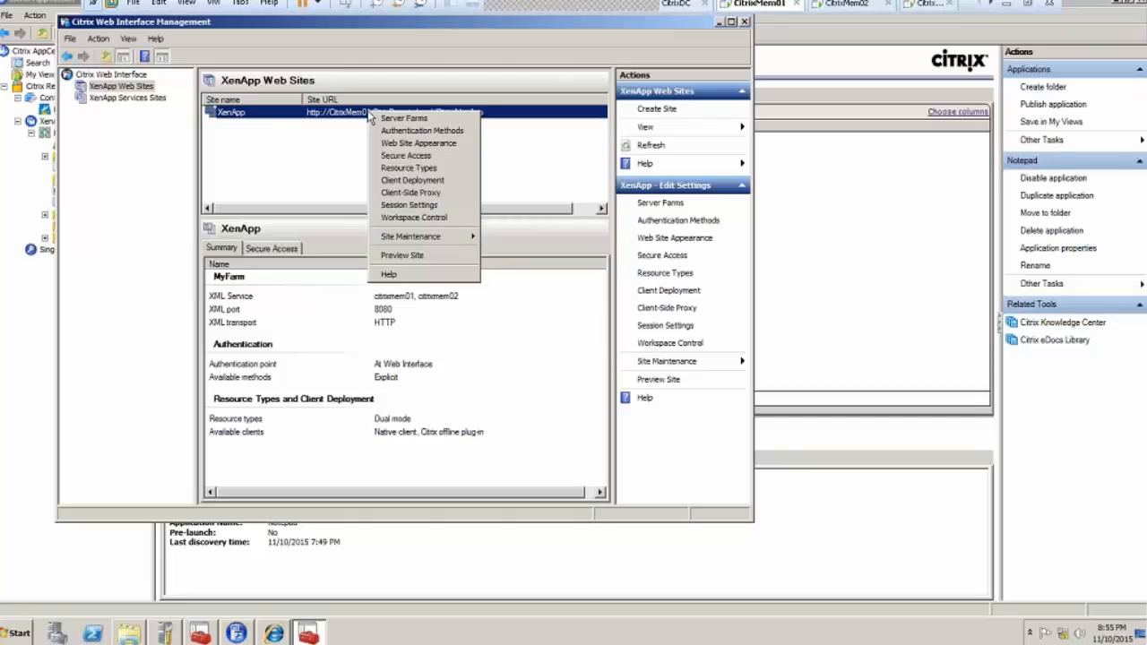
left_click(408, 254)
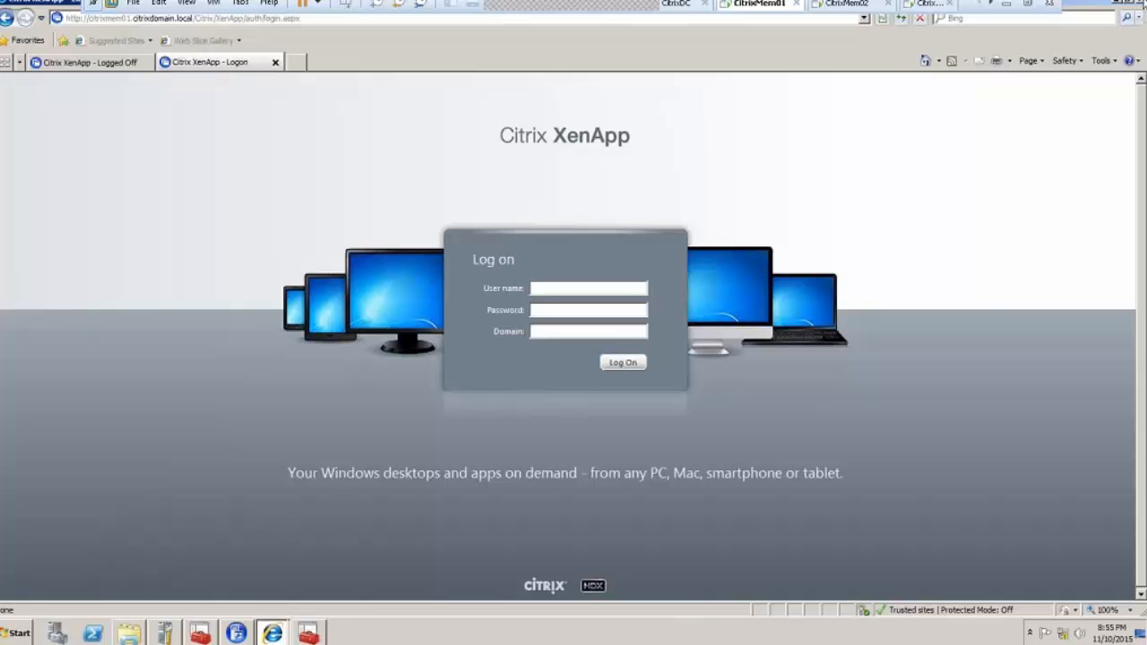
left_click(1125, 3)
left_click(521, 319)
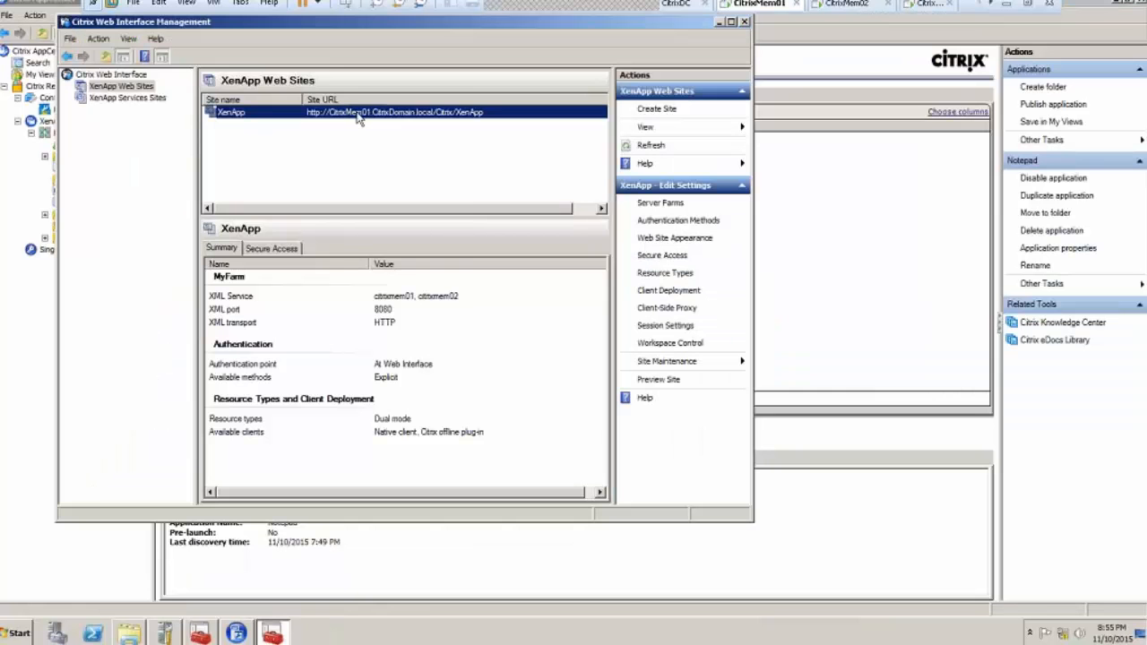
Step: Open the XenApp site's web site appearance settings and compare the Full graphics and Low graphics layouts of the Logon screen
right_click(357, 117)
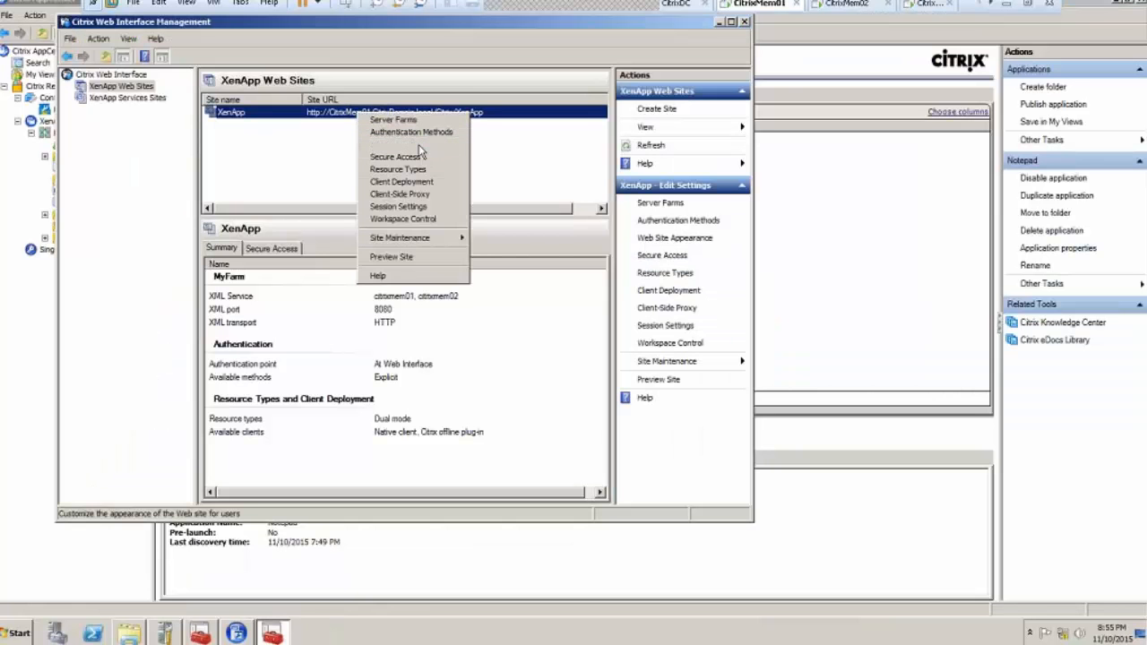
left_click(417, 144)
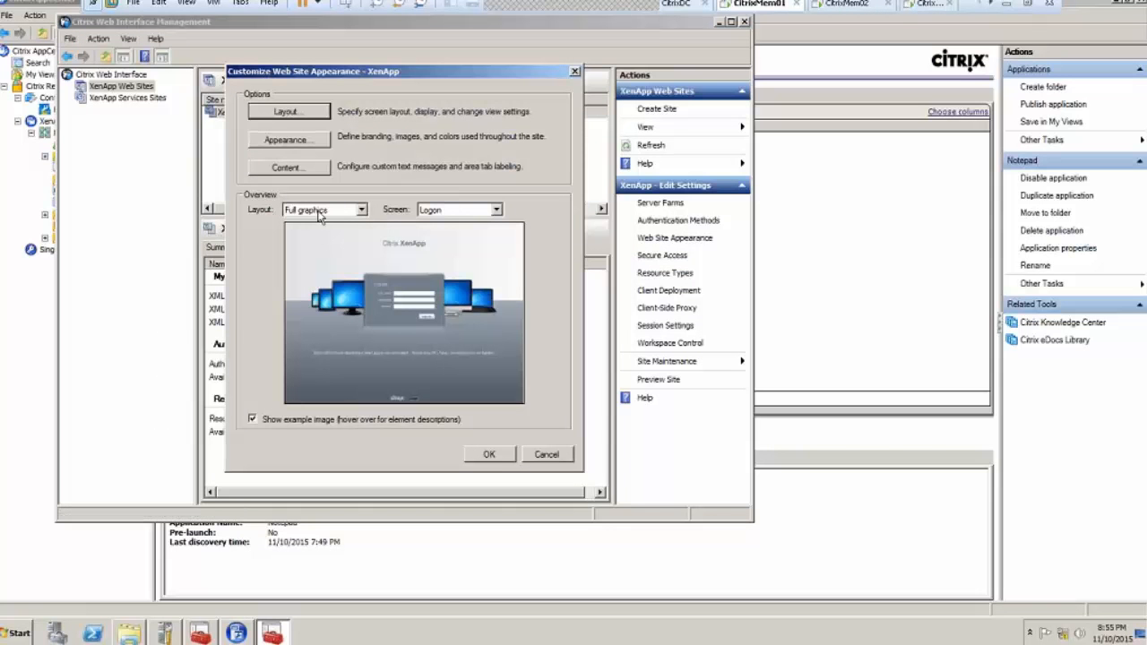
left_click(317, 213)
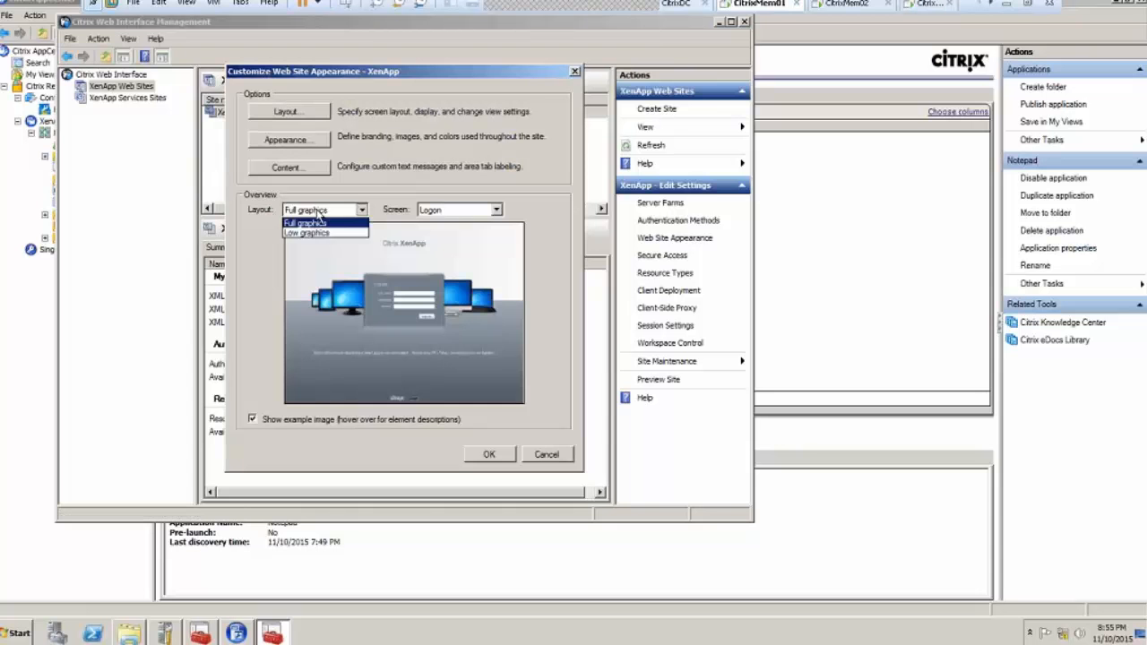
left_click(316, 231)
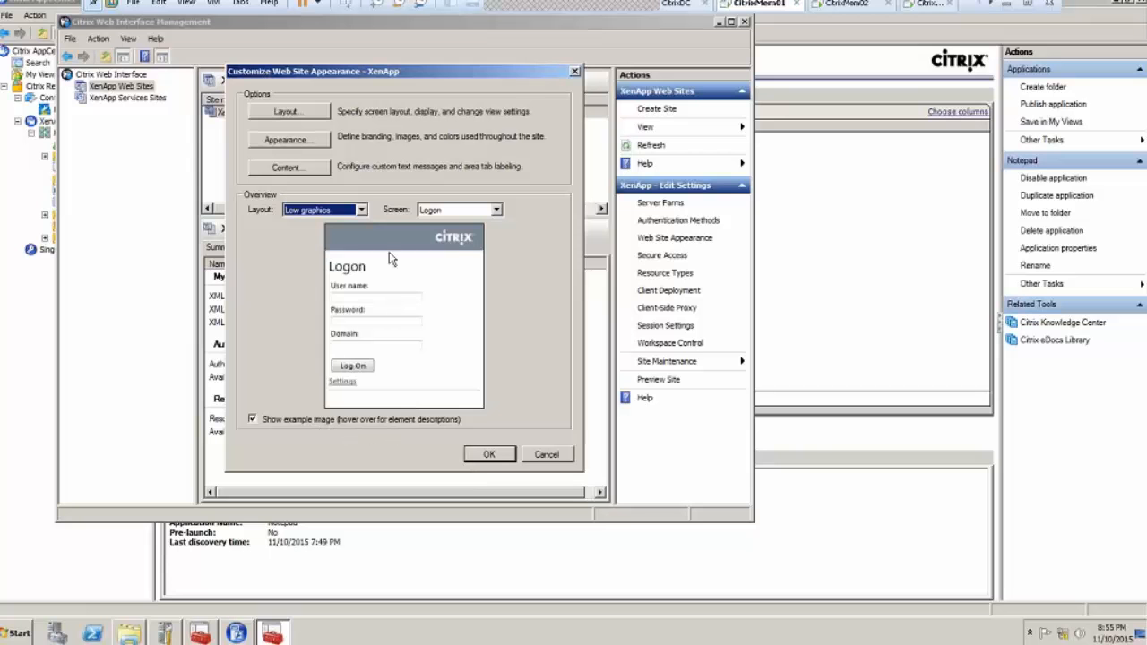
left_click(309, 212)
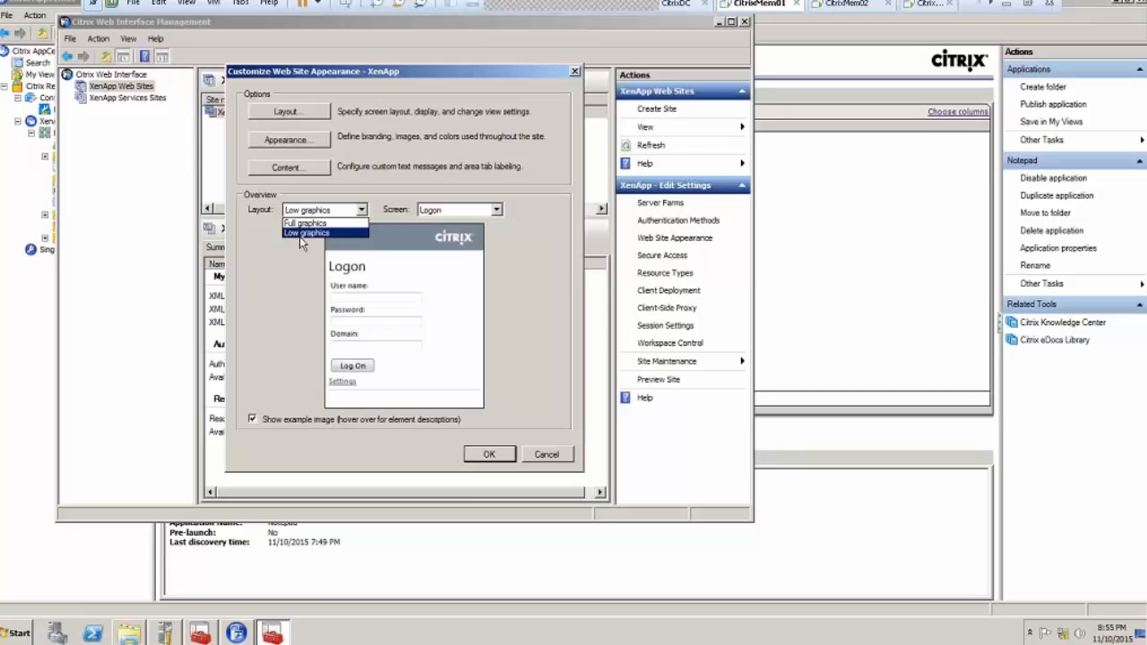
left_click(358, 169)
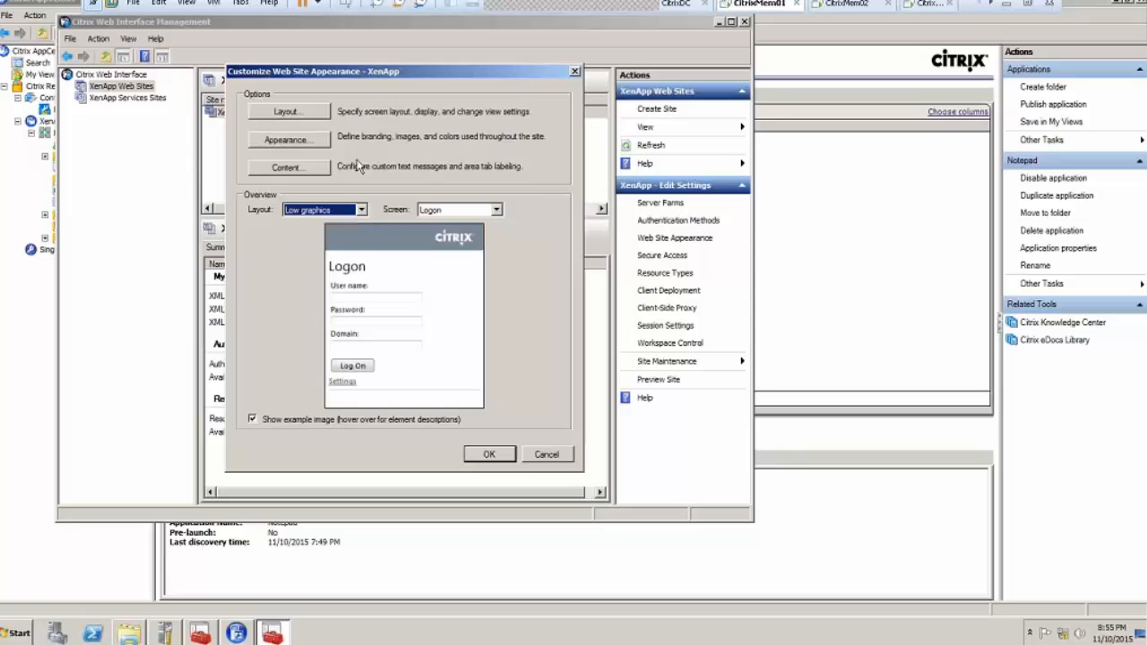
Step: Review the site's overall layout, display, change view and tab settings, and leave the layout options without saving
left_click(285, 112)
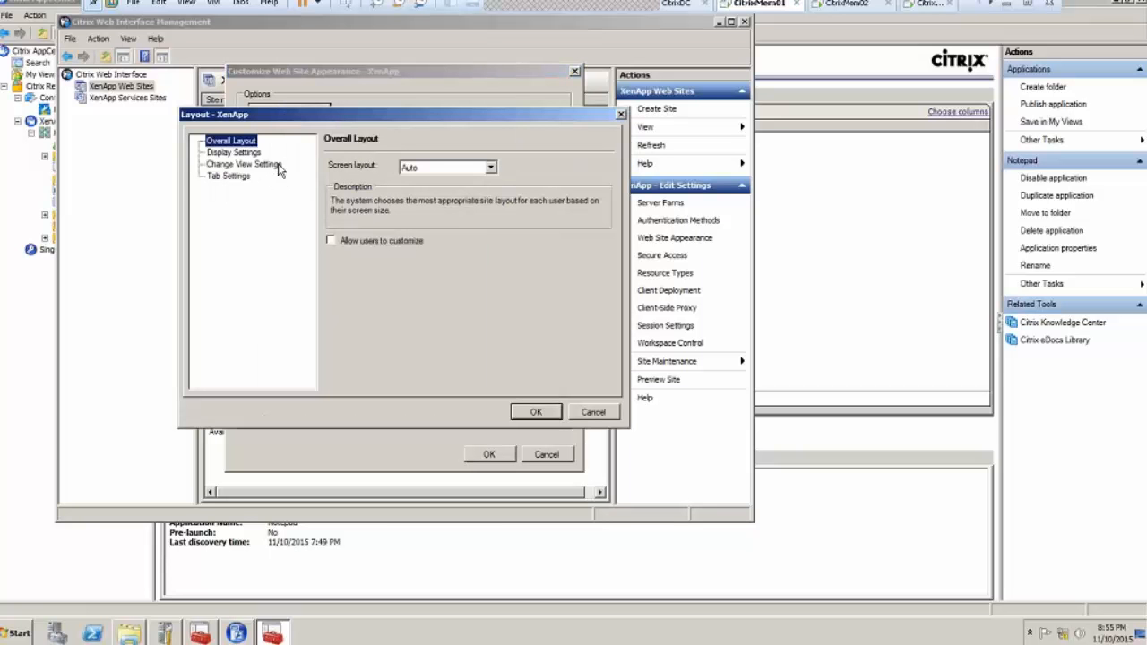
left_click(255, 156)
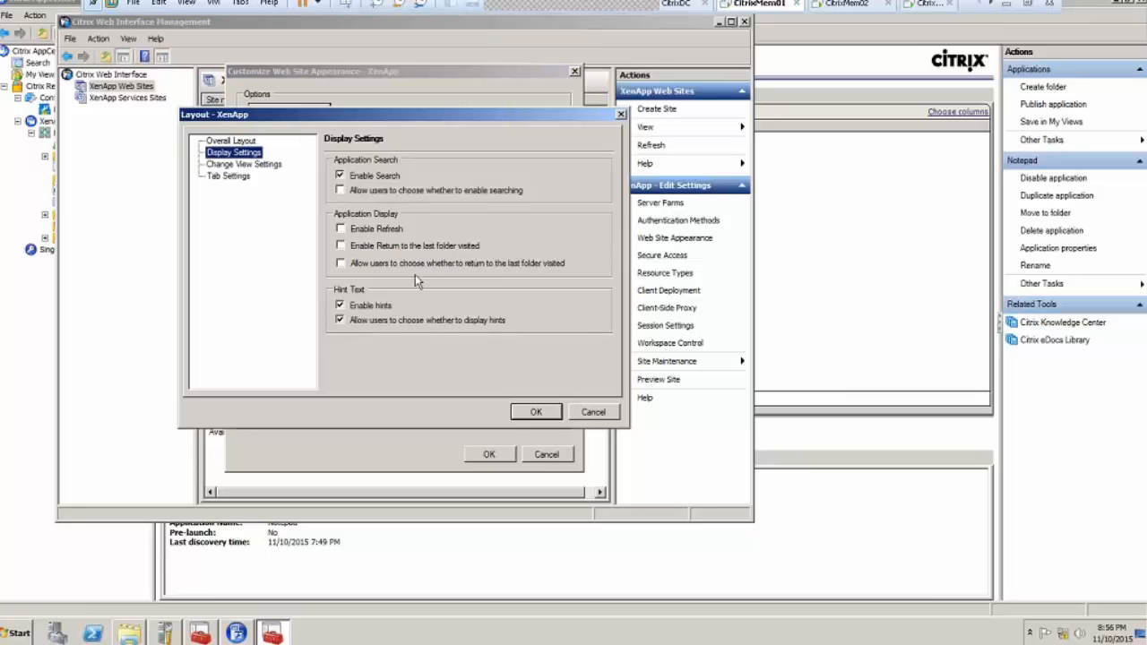
left_click(246, 166)
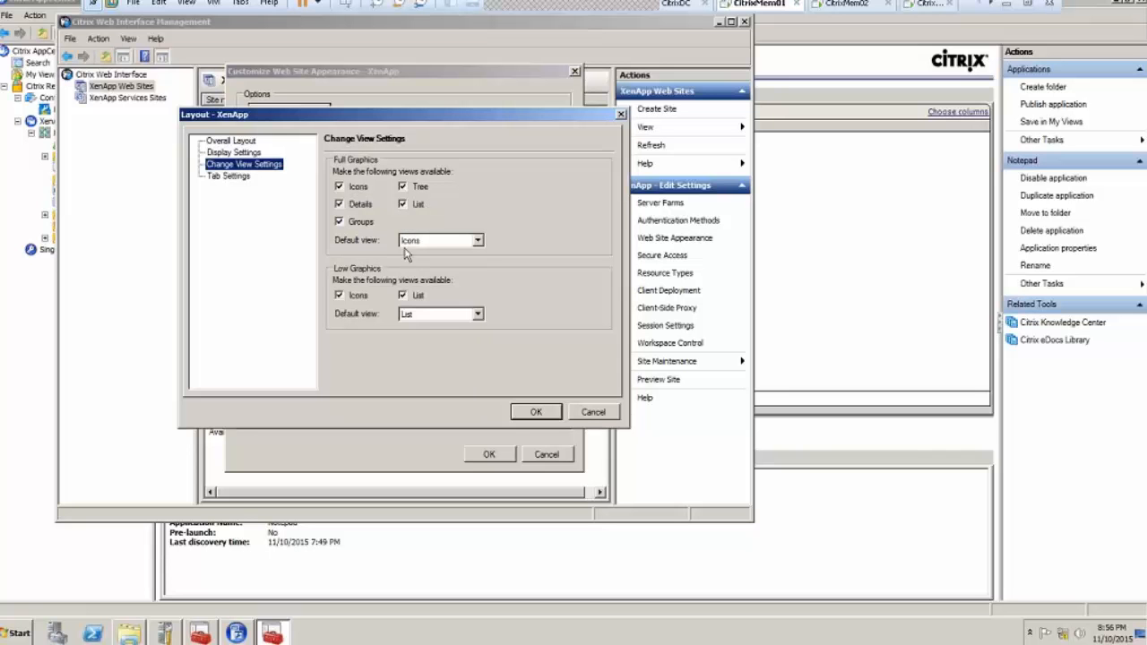
left_click(435, 240)
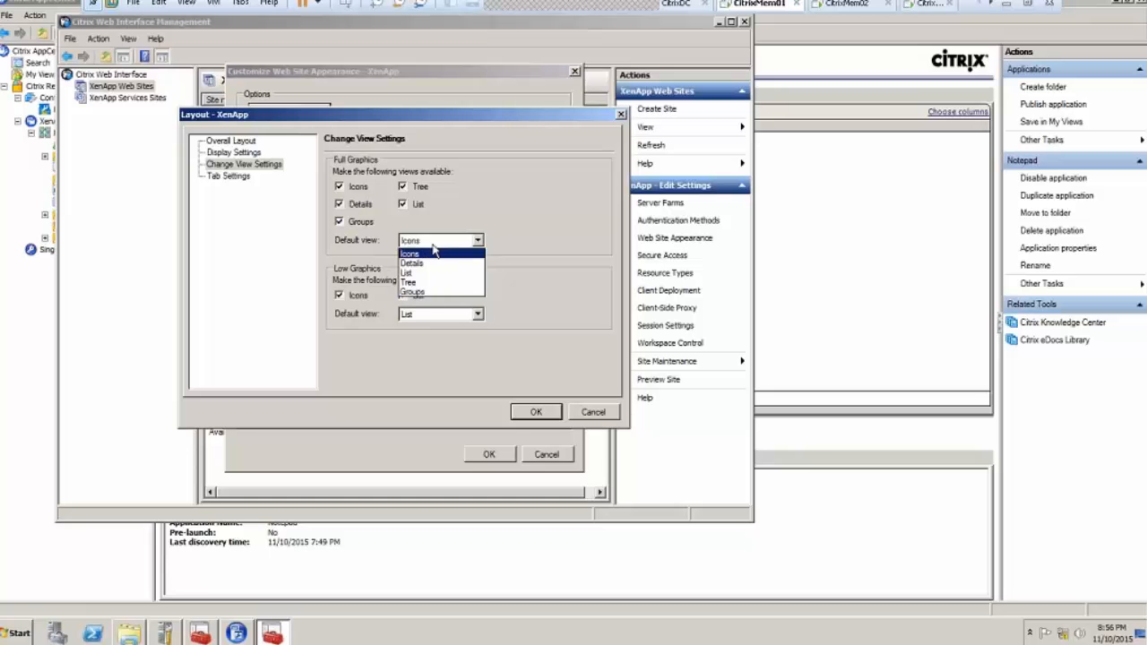
left_click(427, 253)
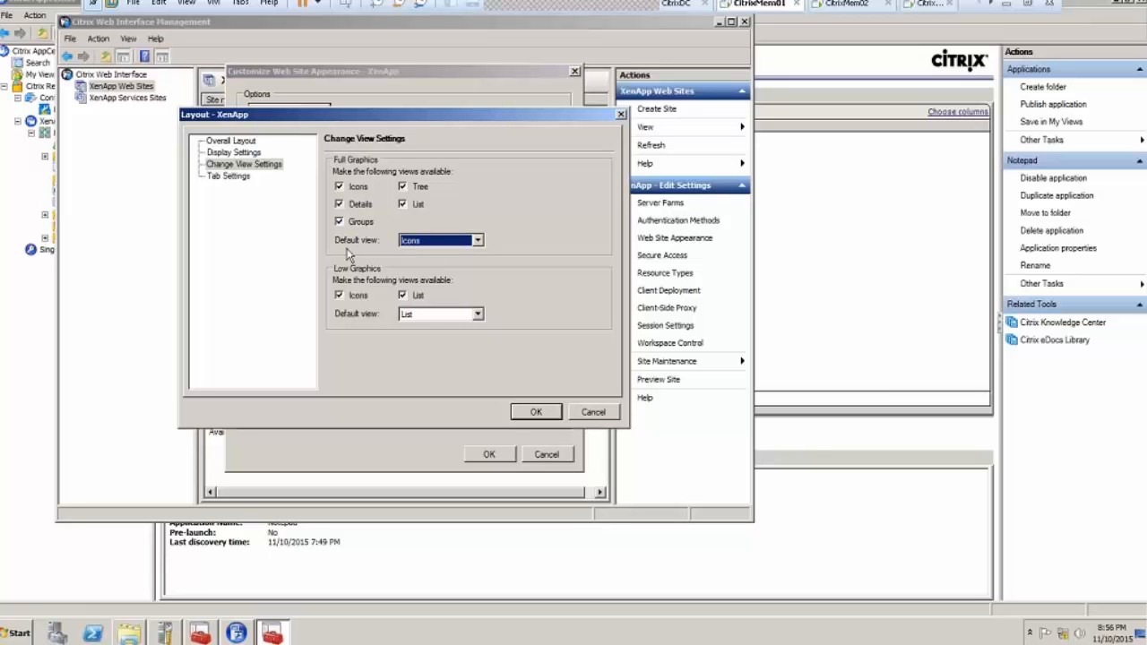
left_click(229, 176)
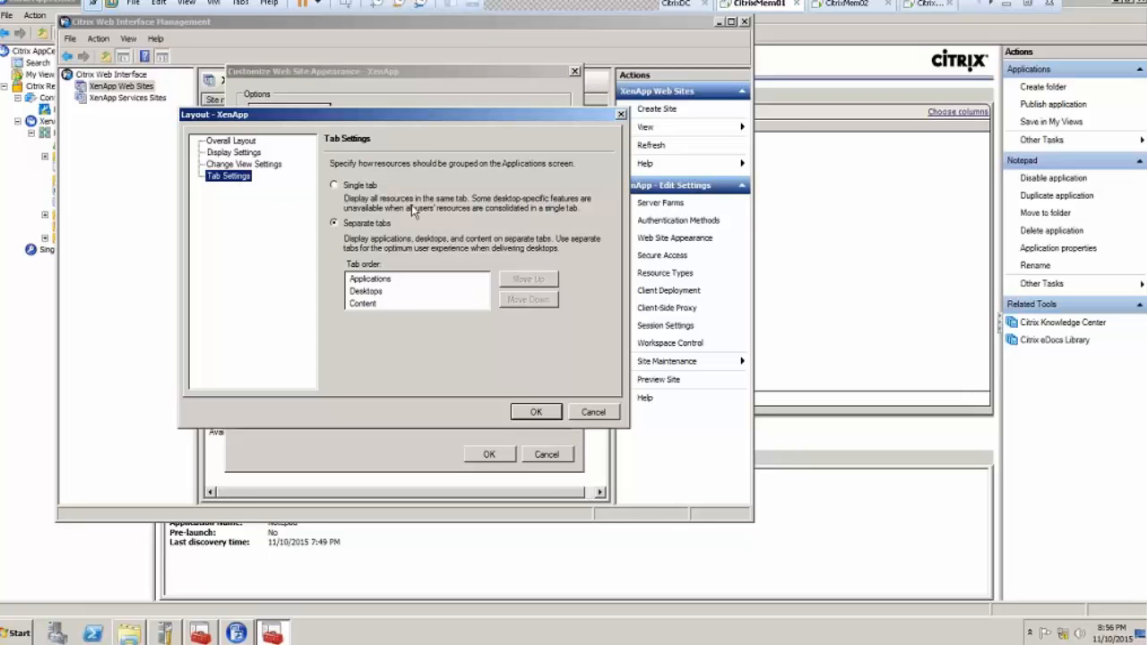
left_click(387, 290)
left_click(386, 303)
left_click(387, 280)
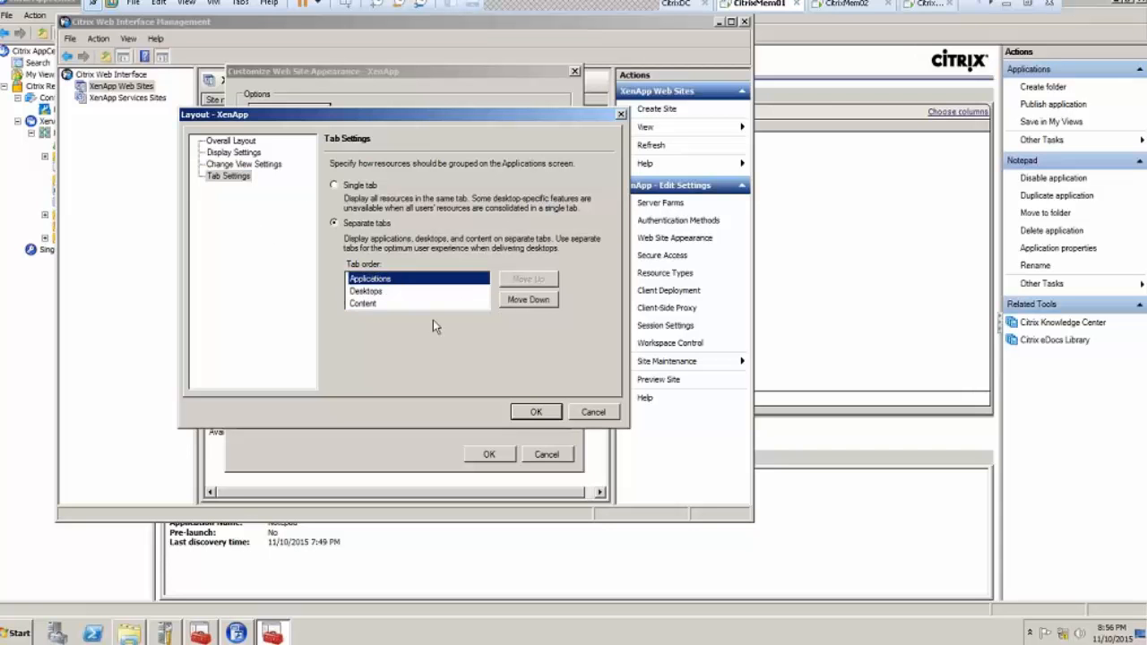
left_click(593, 416)
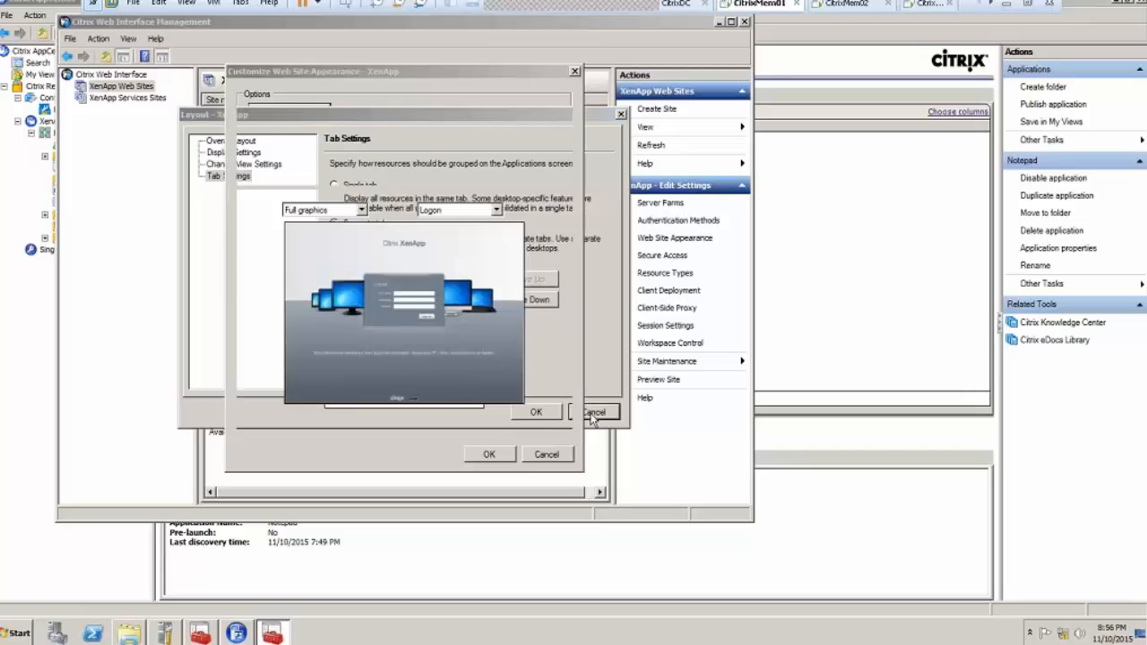
Step: Set the XenApp site's logon screen appearance to Full and save the web site appearance settings
left_click(285, 140)
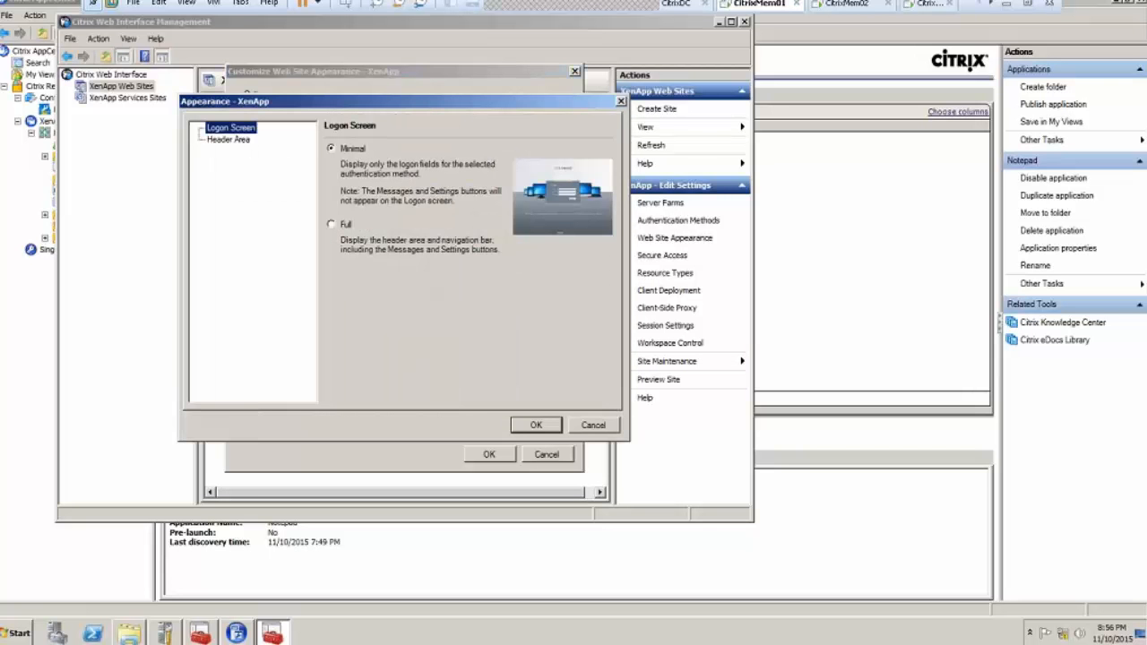
left_click(331, 225)
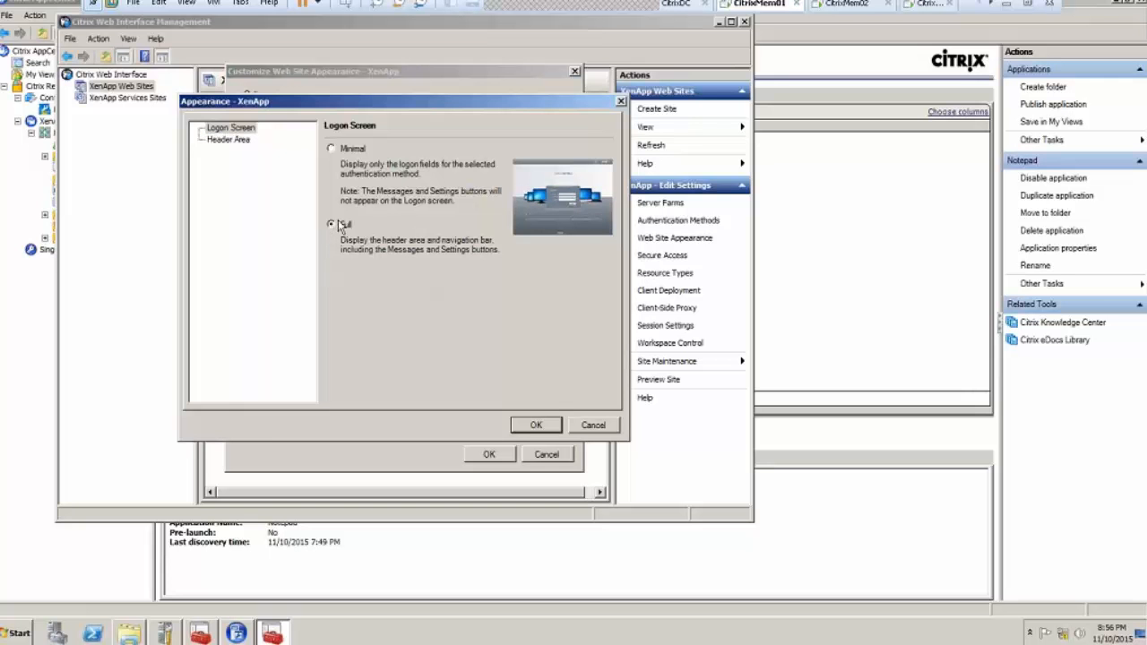
left_click(331, 224)
left_click(333, 150)
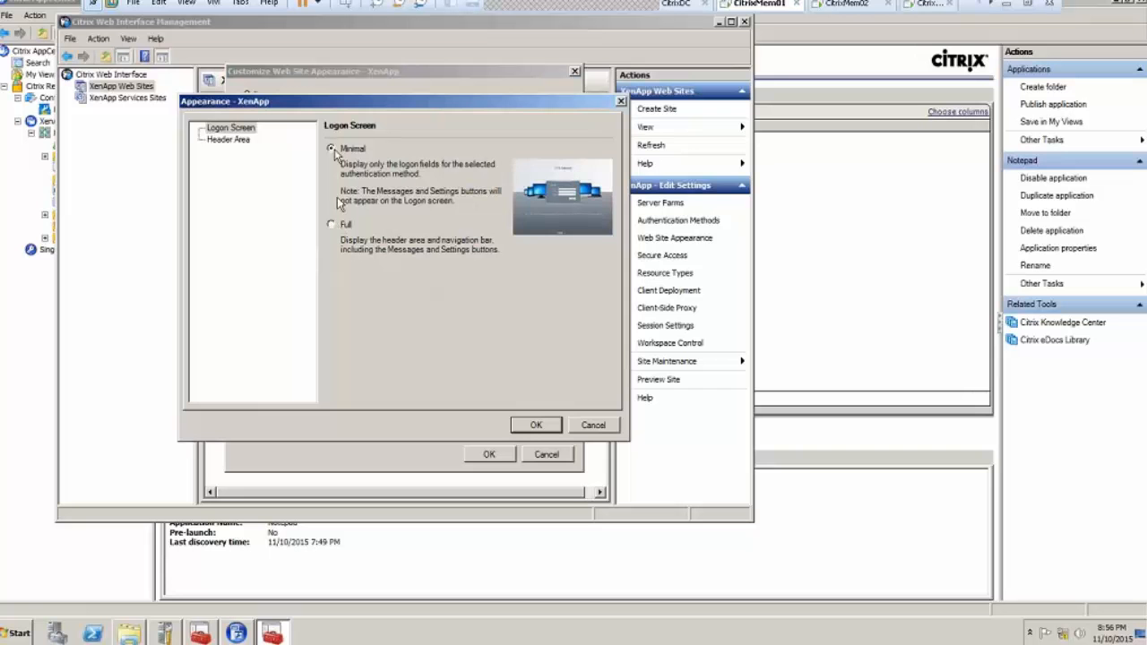
left_click(338, 225)
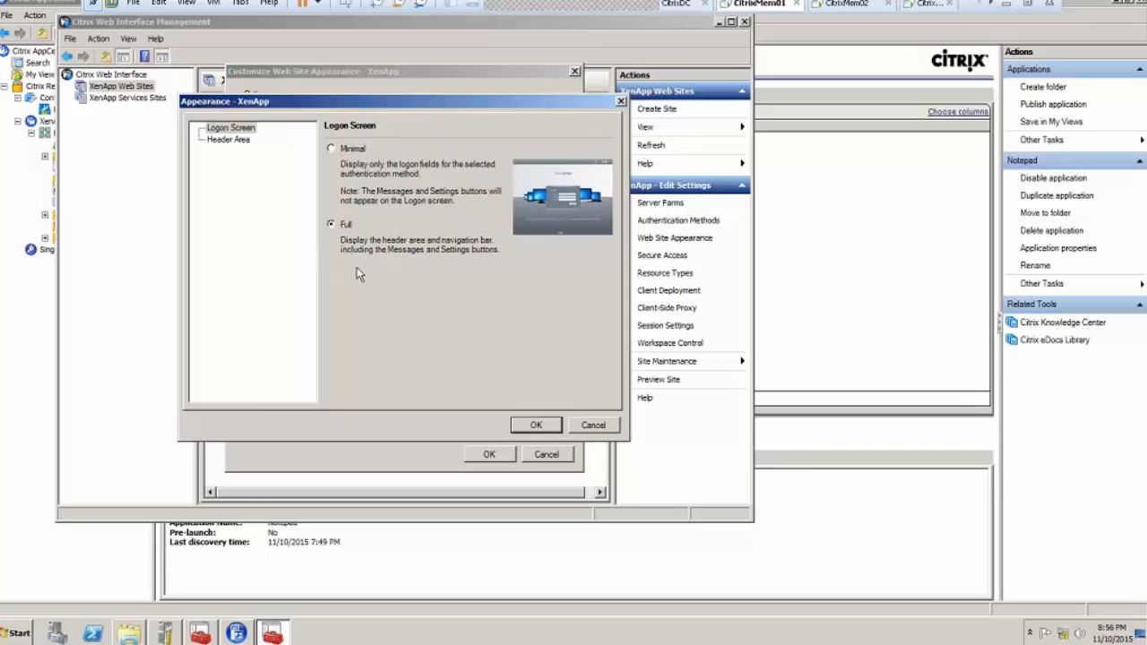
left_click(534, 427)
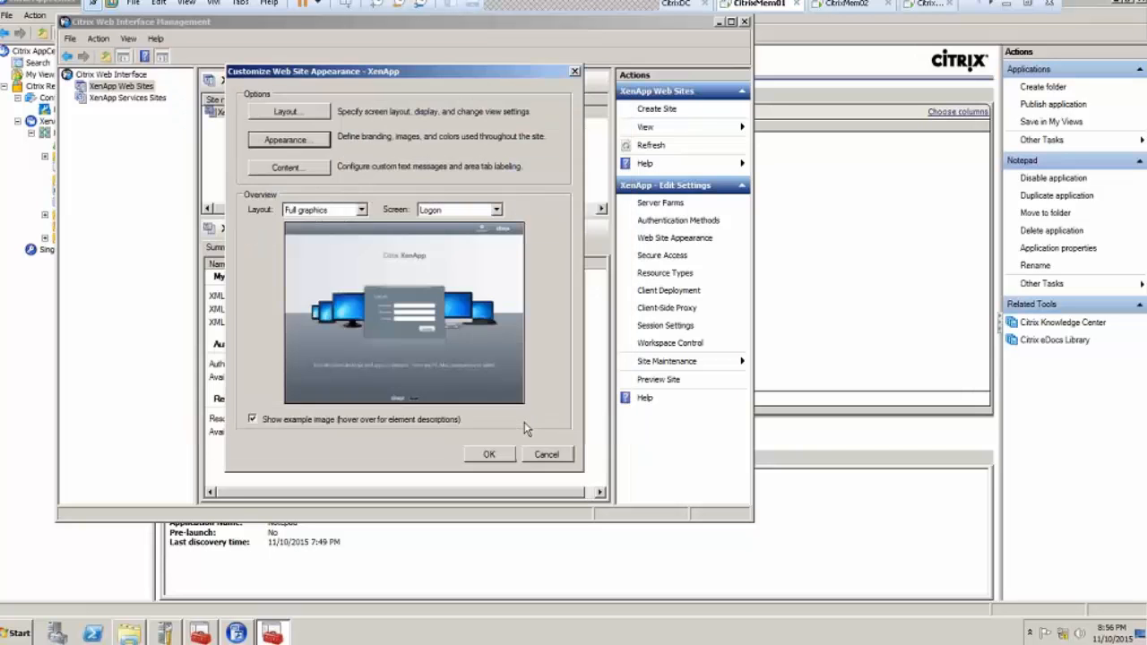
left_click(491, 456)
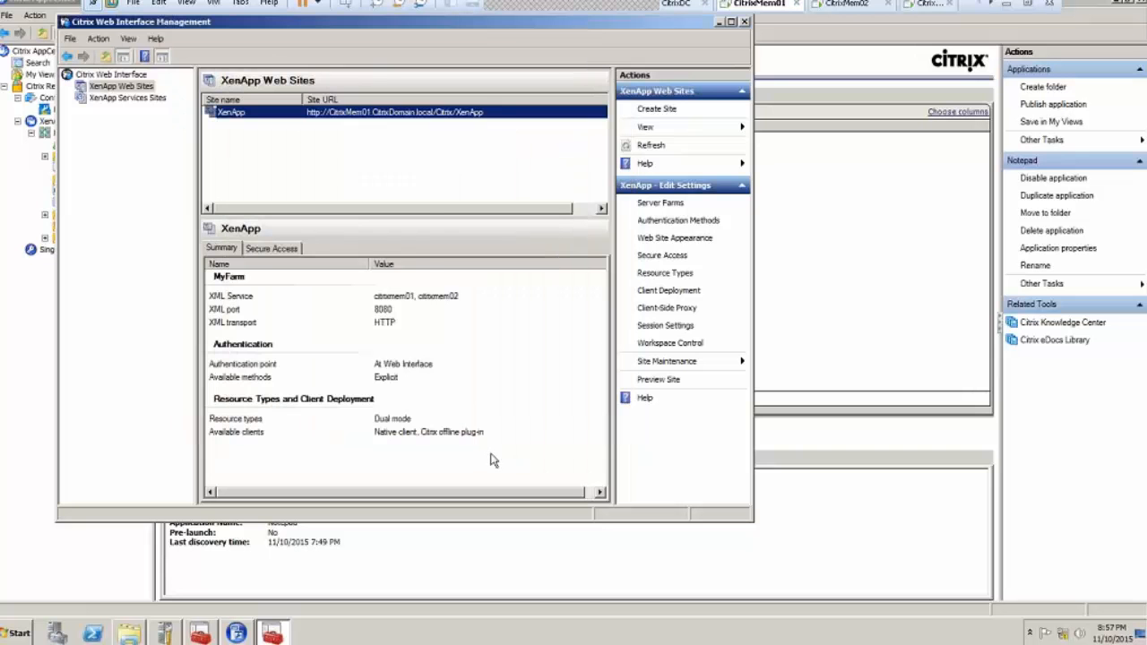
Step: Preview the XenApp site in the browser, check the Settings page reachable from its logon screen, and close the browser
right_click(322, 113)
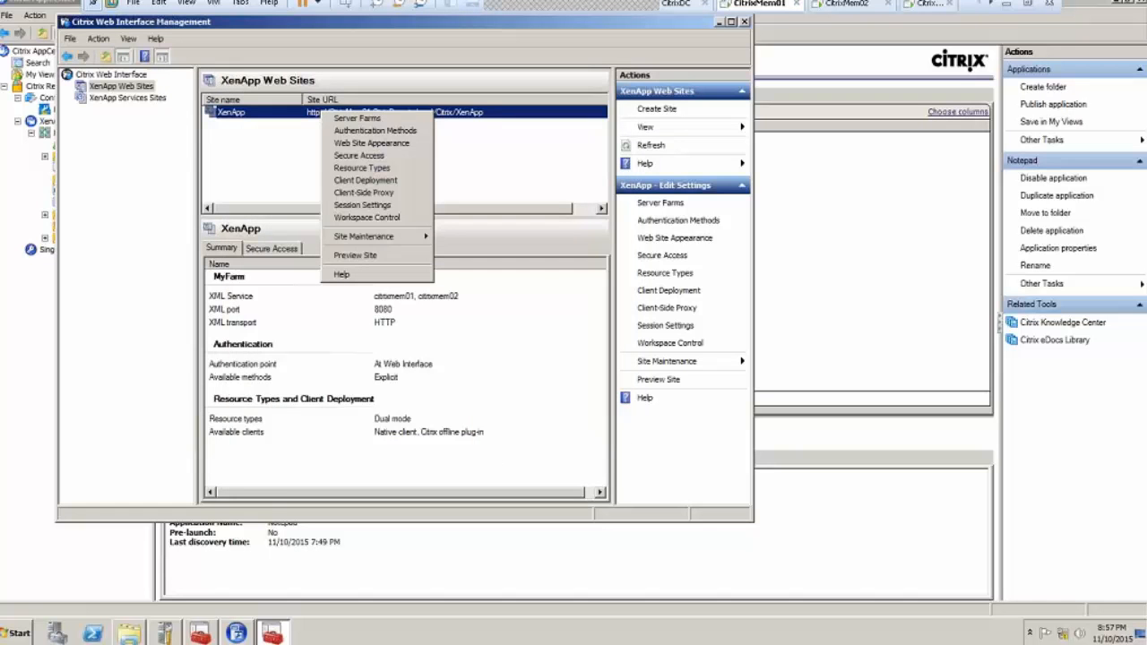
left_click(374, 256)
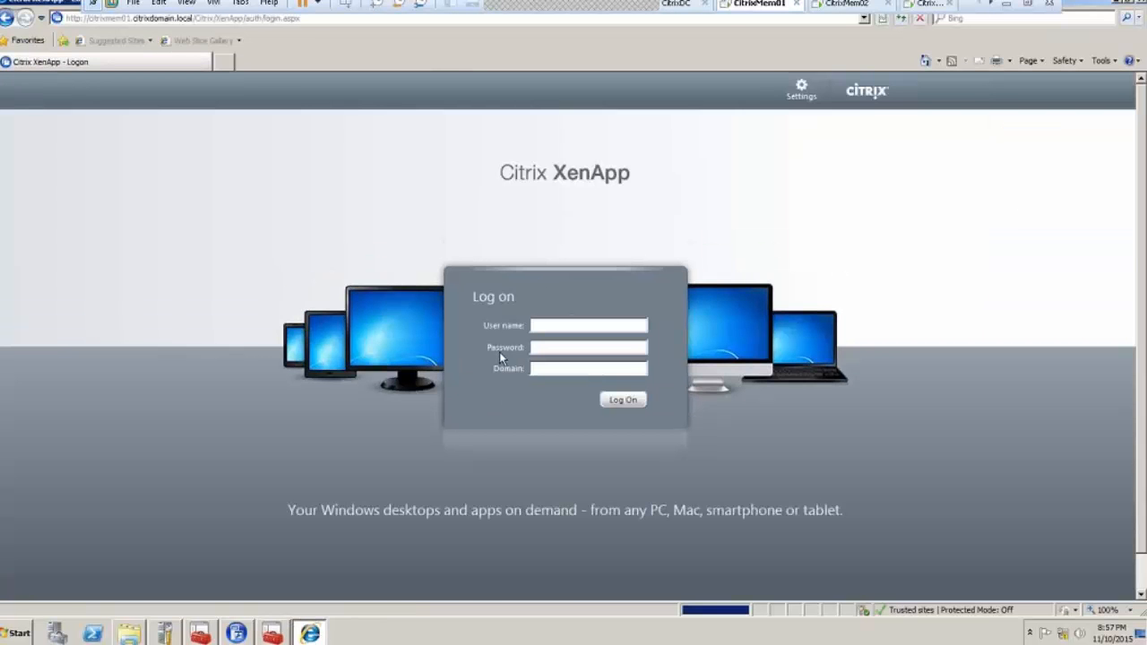
left_click(804, 96)
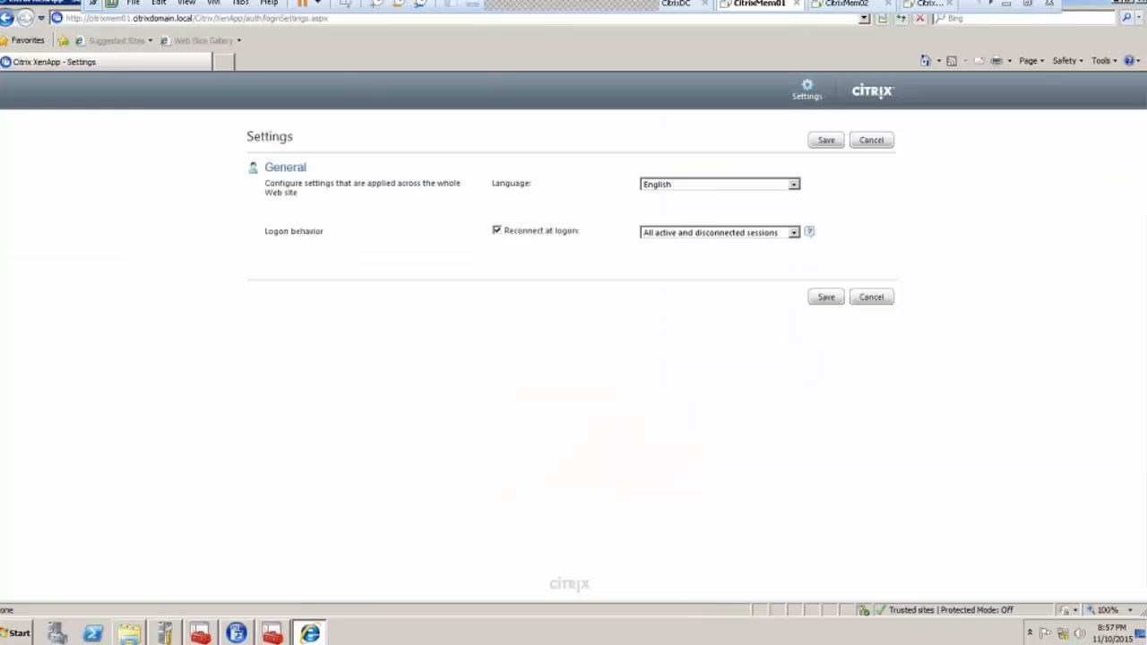
left_click(1142, 3)
Step: Try to switch the XenApp site to the Low graphics layout in its web site appearance settings
right_click(359, 114)
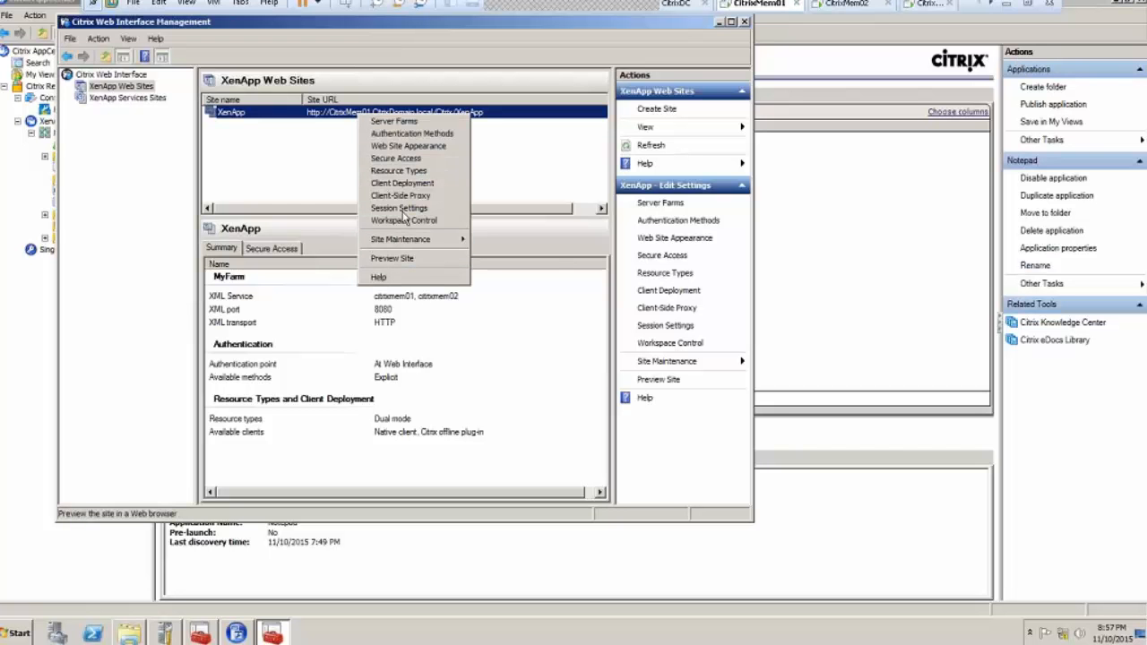
left_click(410, 145)
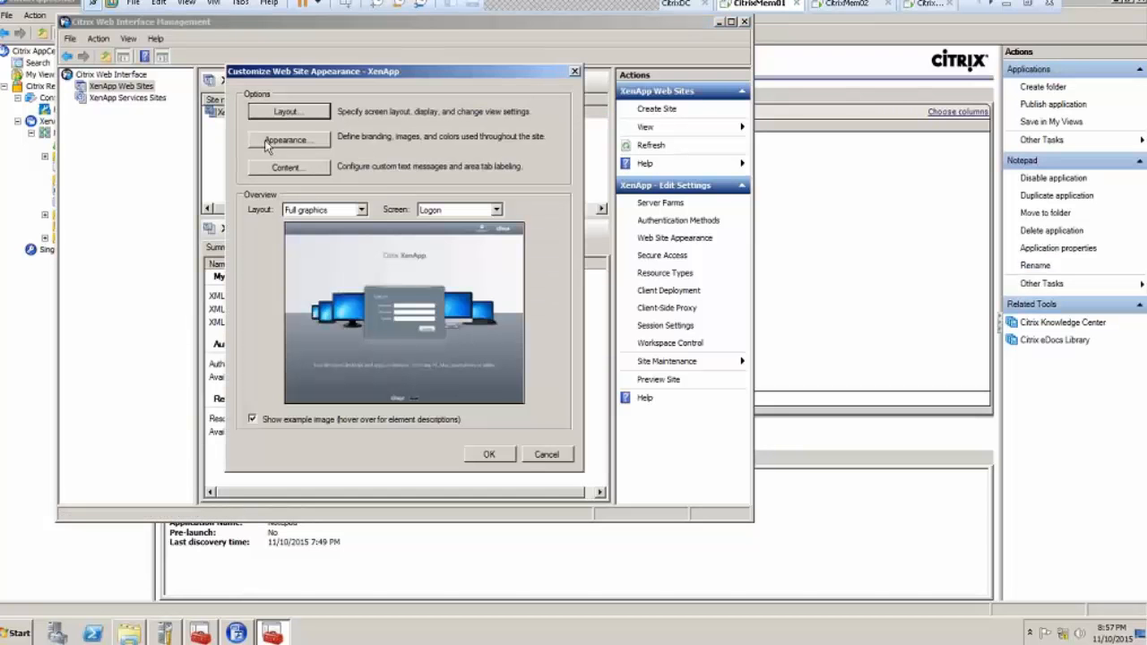
left_click(318, 209)
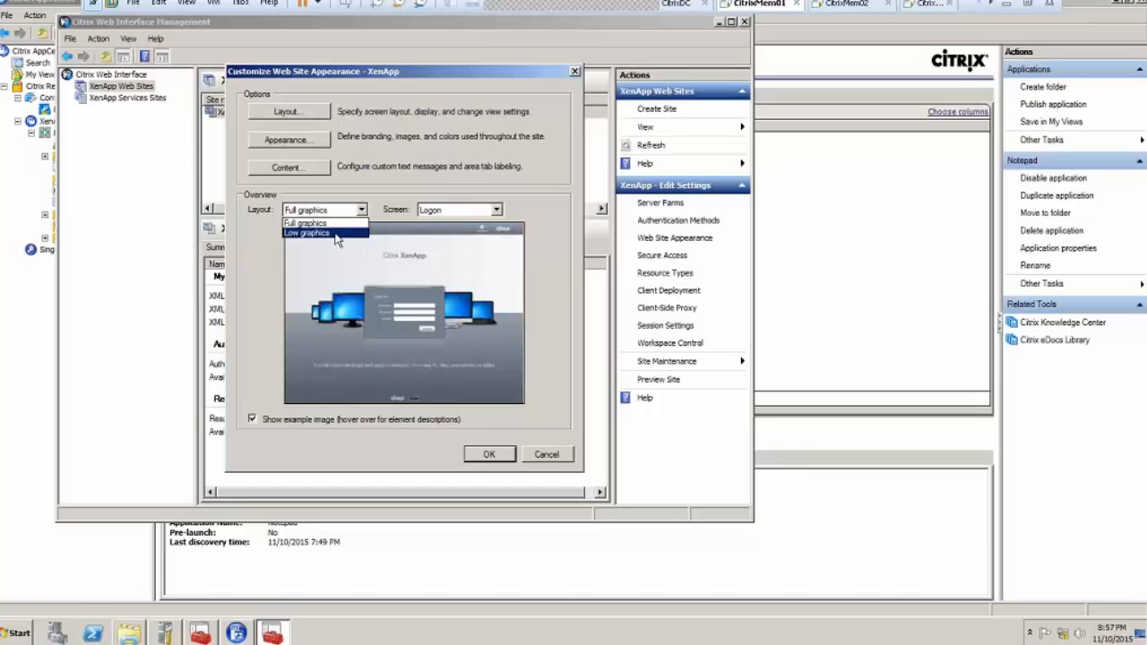
left_click(334, 232)
left_click(475, 455)
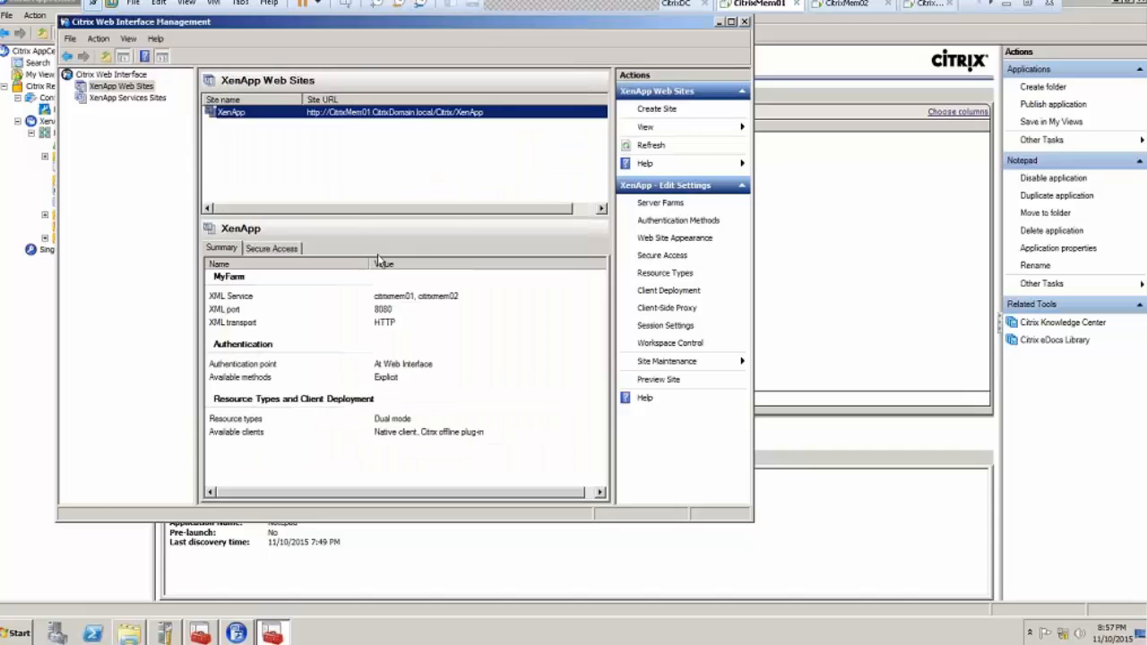
Step: Preview the XenApp site again to check its logon page layout, and close the browser
right_click(358, 114)
left_click(401, 259)
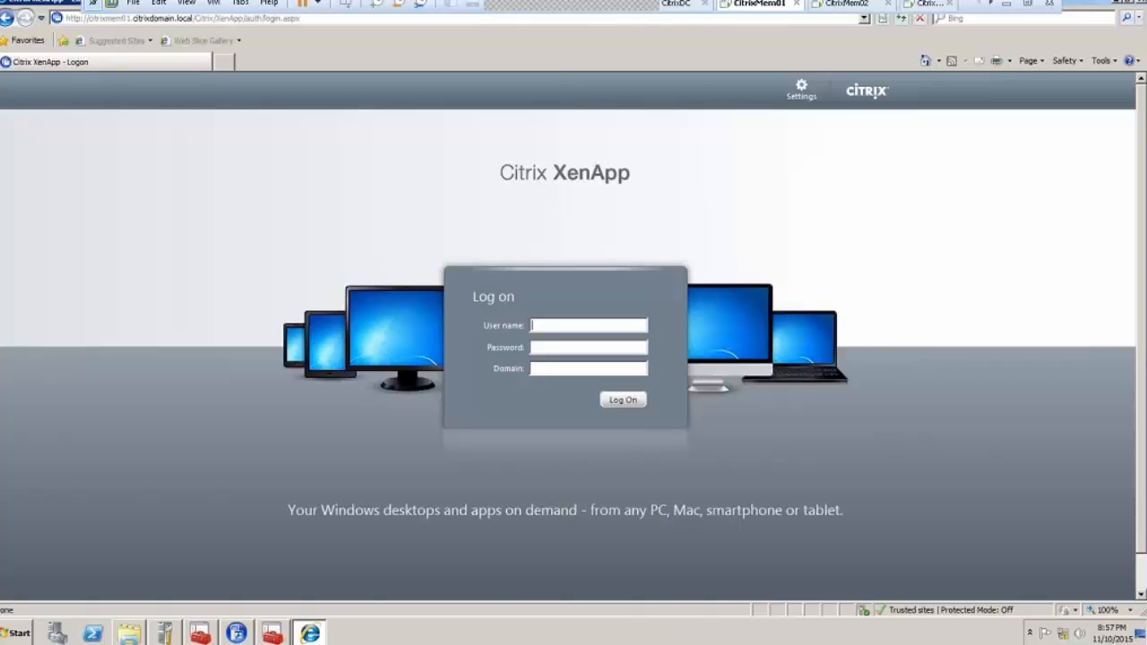
left_click(1141, 5)
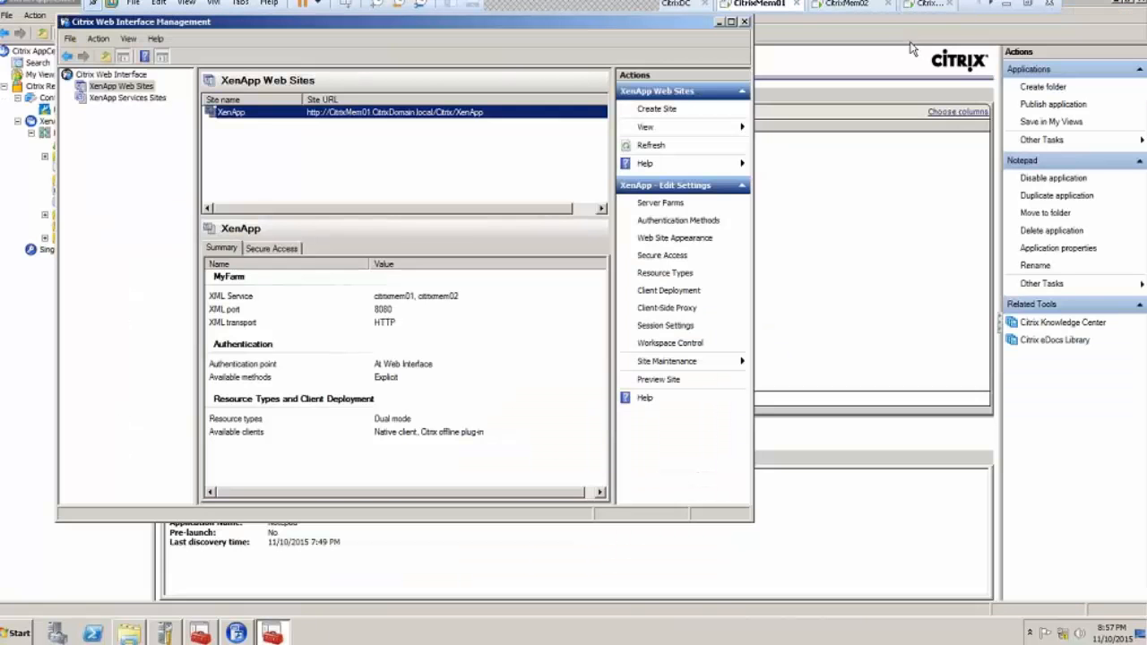
Step: Review the Online, Offline and Dual mode resource types for the XenApp site and leave them without saving
right_click(364, 118)
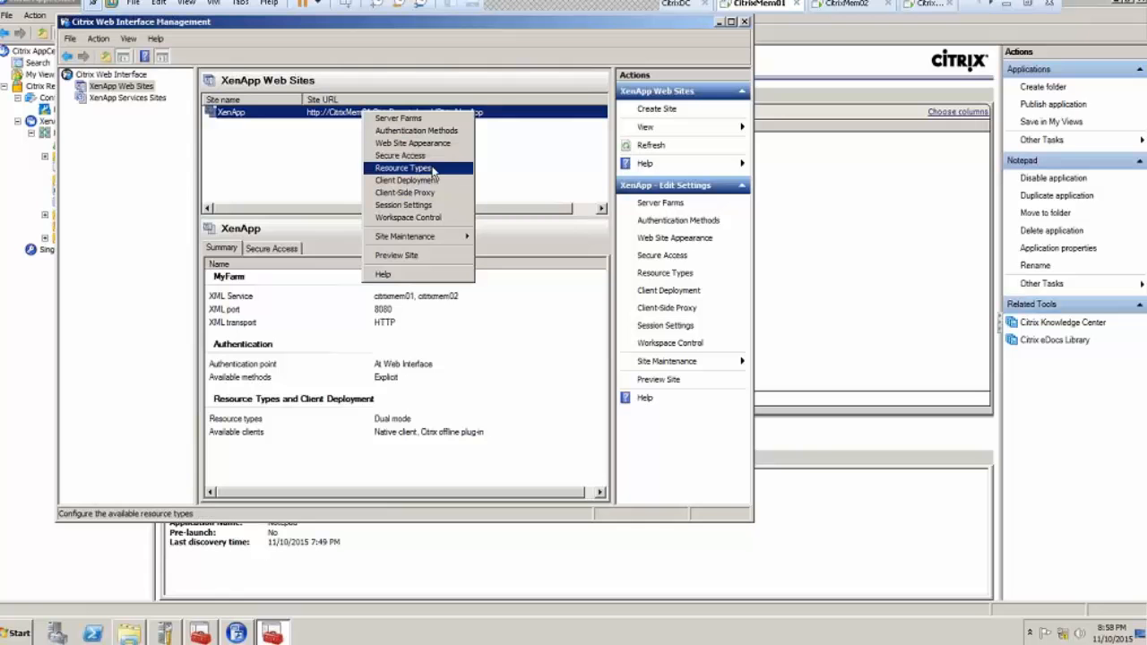
left_click(432, 169)
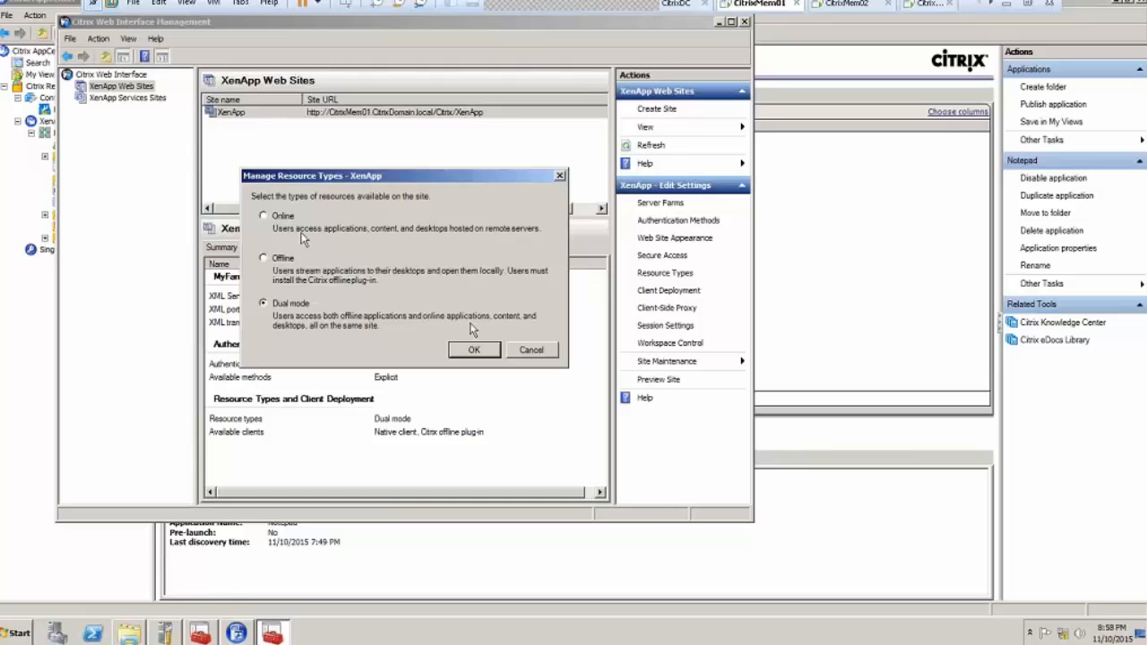
left_click(530, 350)
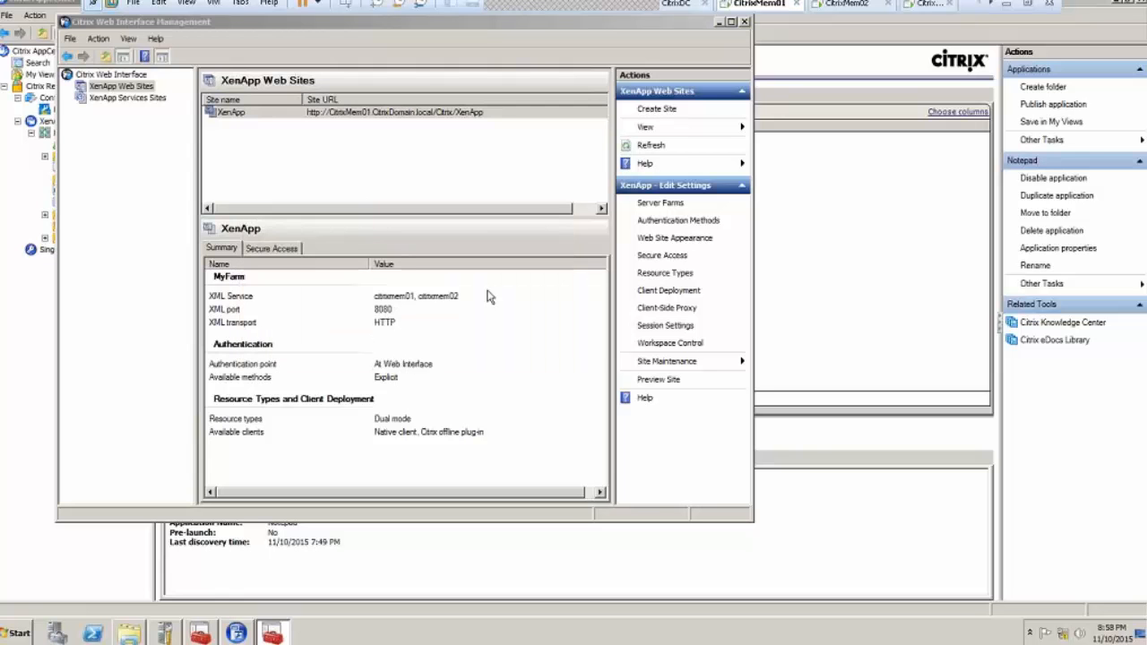
Step: Review the Client Detection, Fallback Behavior and Client for Java pages of the XenApp site's client deployment settings
right_click(355, 123)
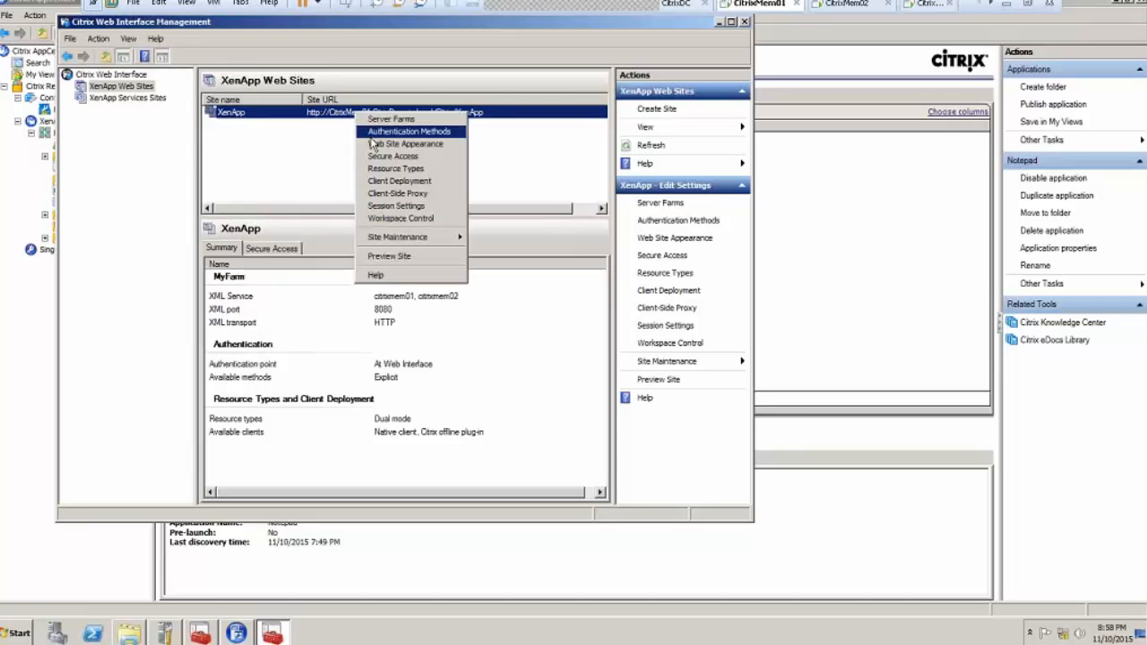
left_click(401, 181)
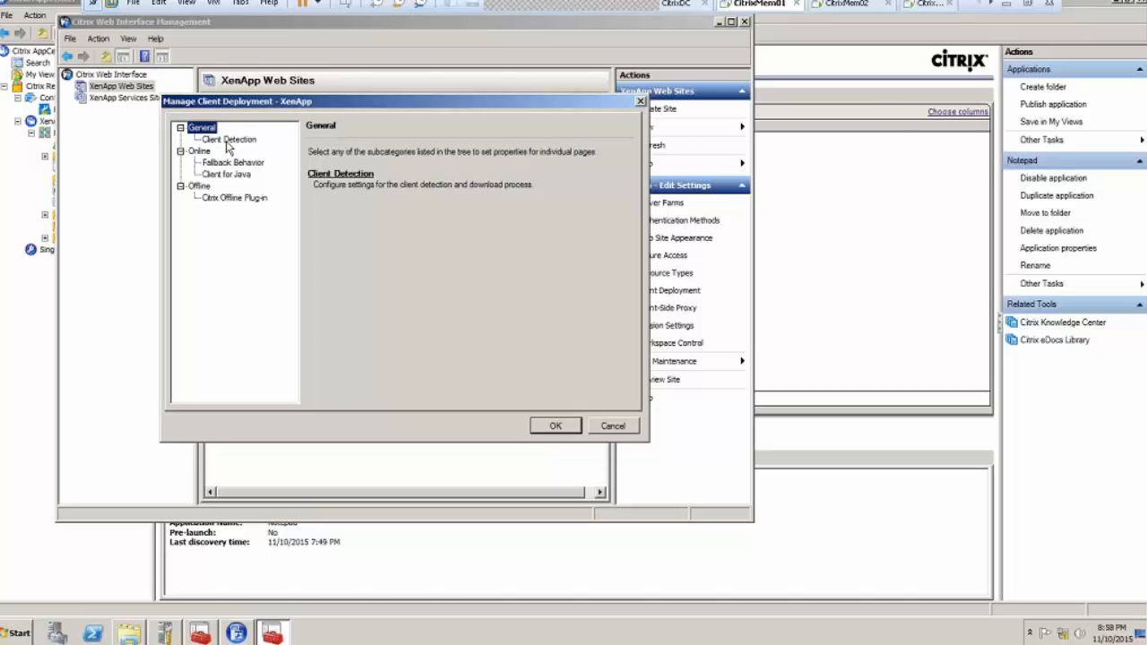
left_click(228, 141)
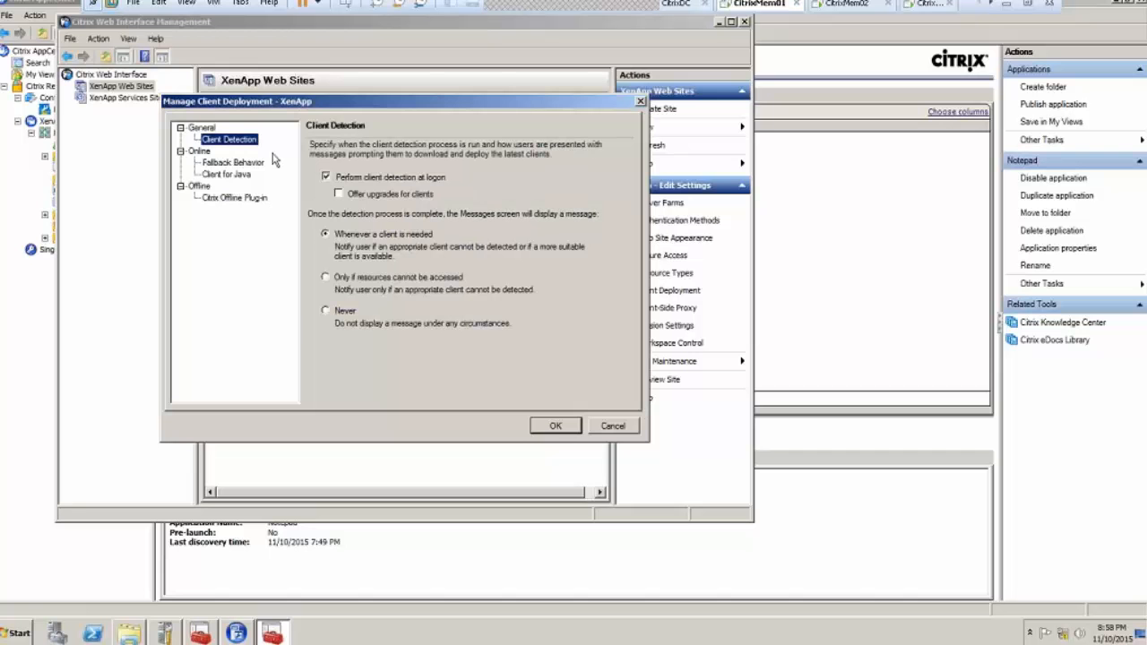
left_click(341, 194)
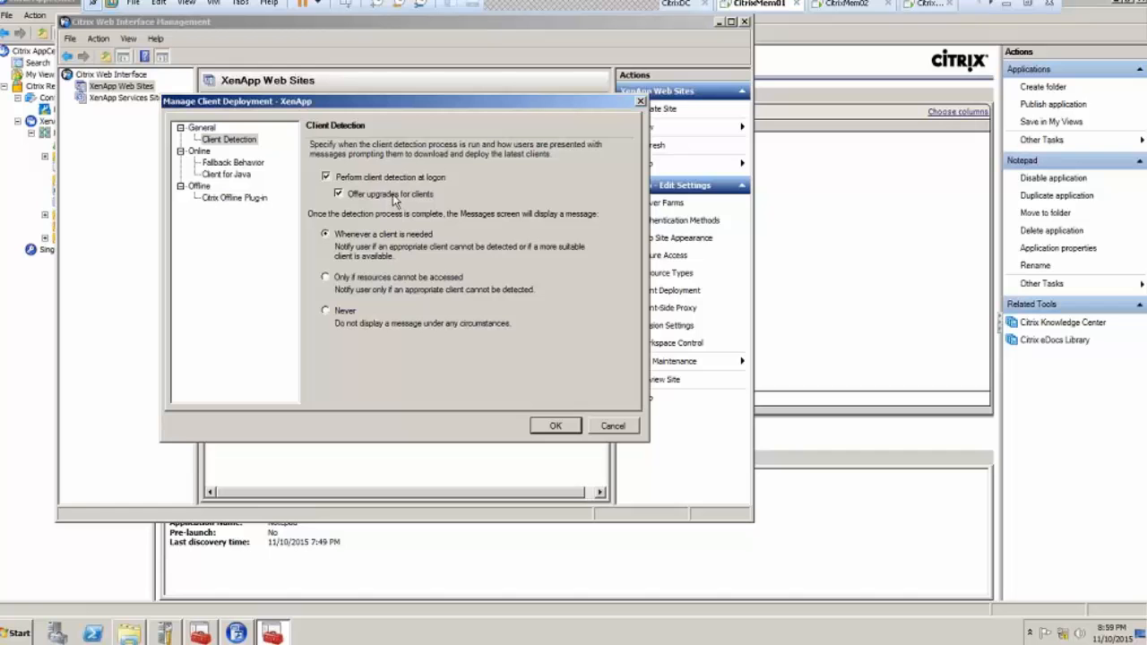
left_click(346, 196)
left_click(200, 154)
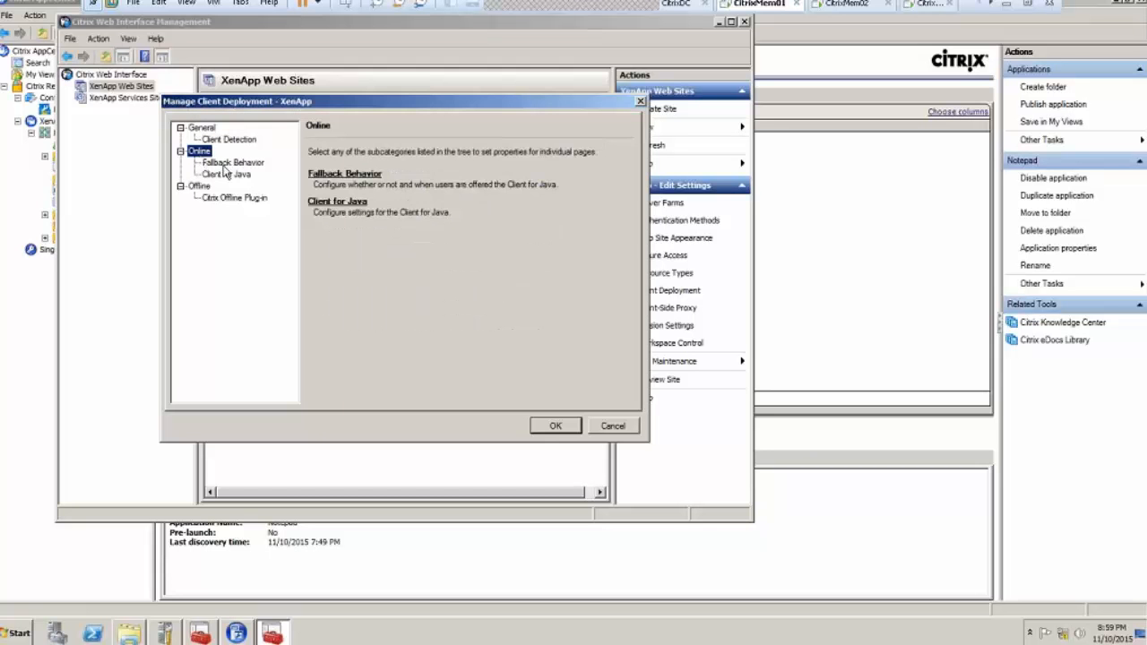
left_click(225, 164)
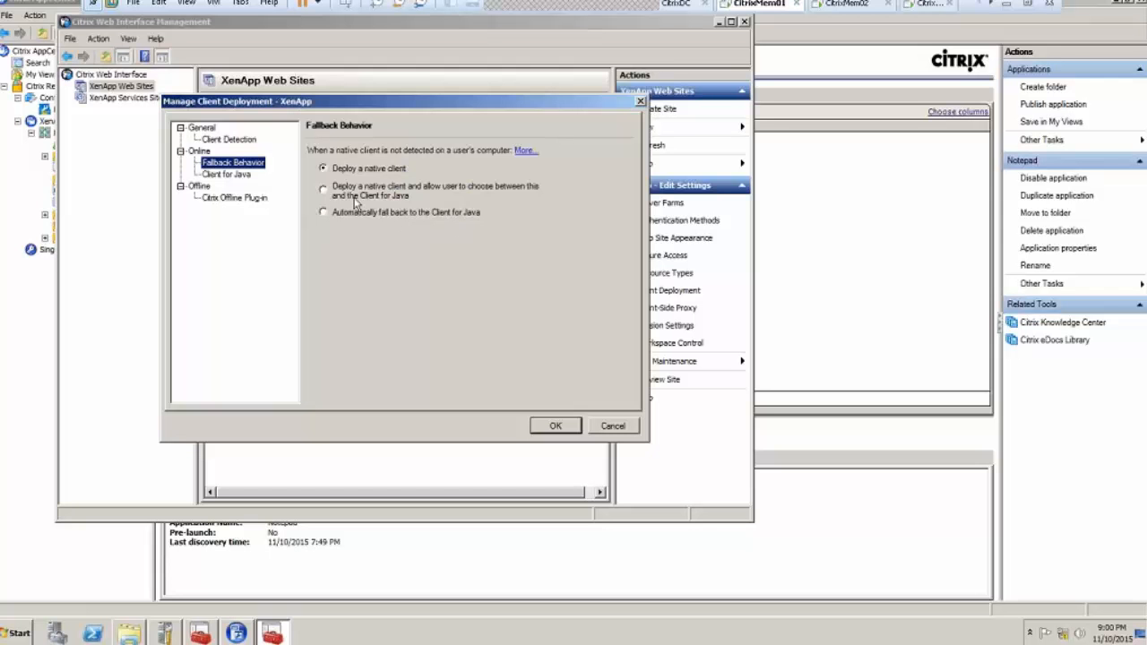
left_click(238, 175)
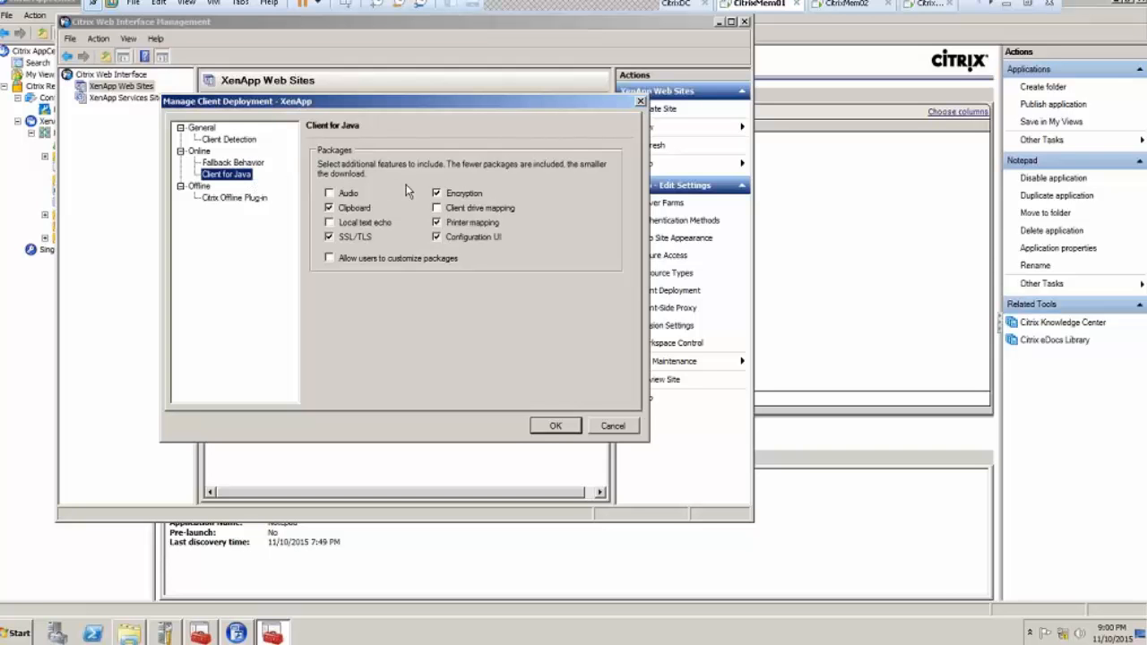
Step: Try toggling Client for Java packages such as Audio and Local text echo, check the Citrix Offline Plug-in page, and leave without saving
left_click(329, 194)
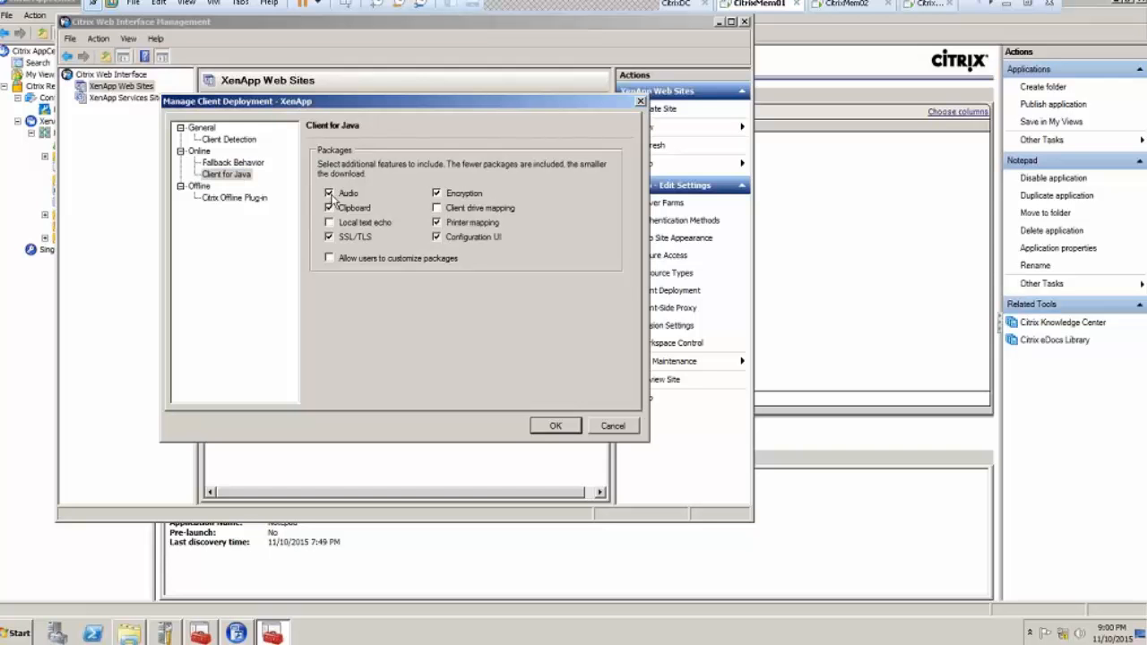
left_click(437, 208)
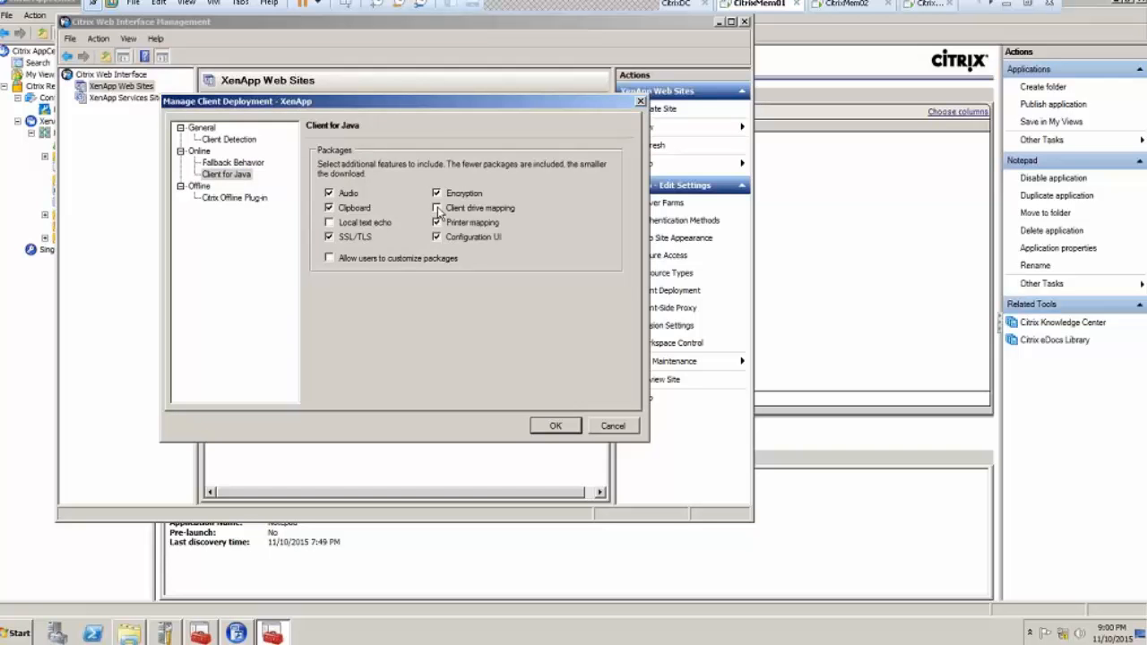
left_click(338, 224)
left_click(329, 195)
left_click(436, 209)
left_click(437, 224)
left_click(329, 223)
left_click(221, 200)
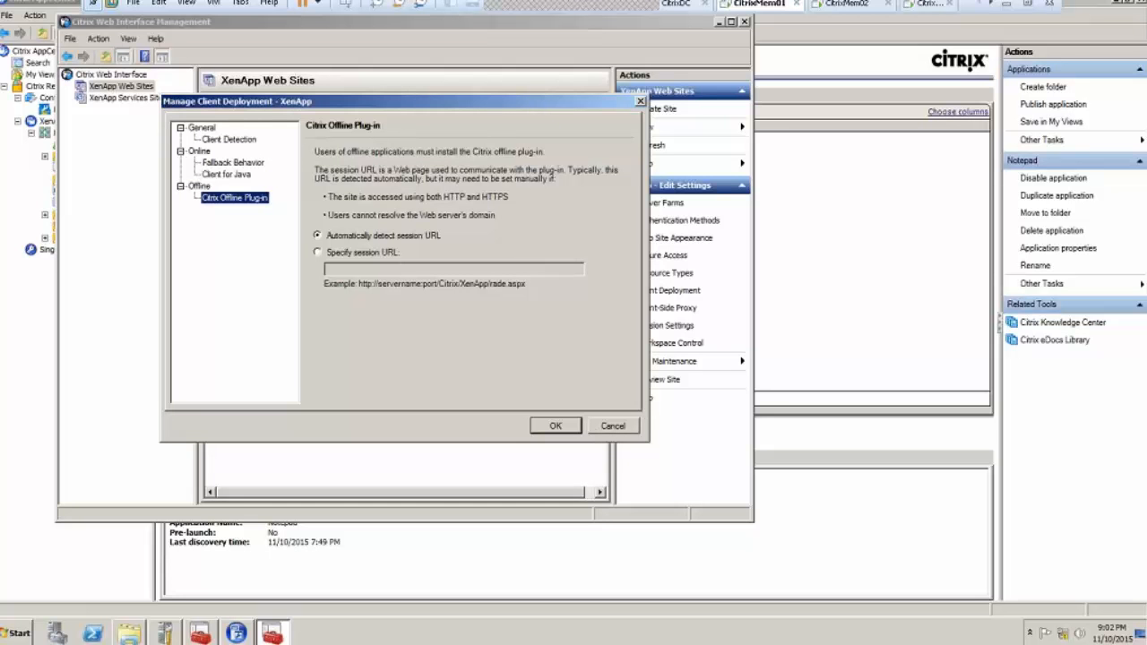
left_click(620, 428)
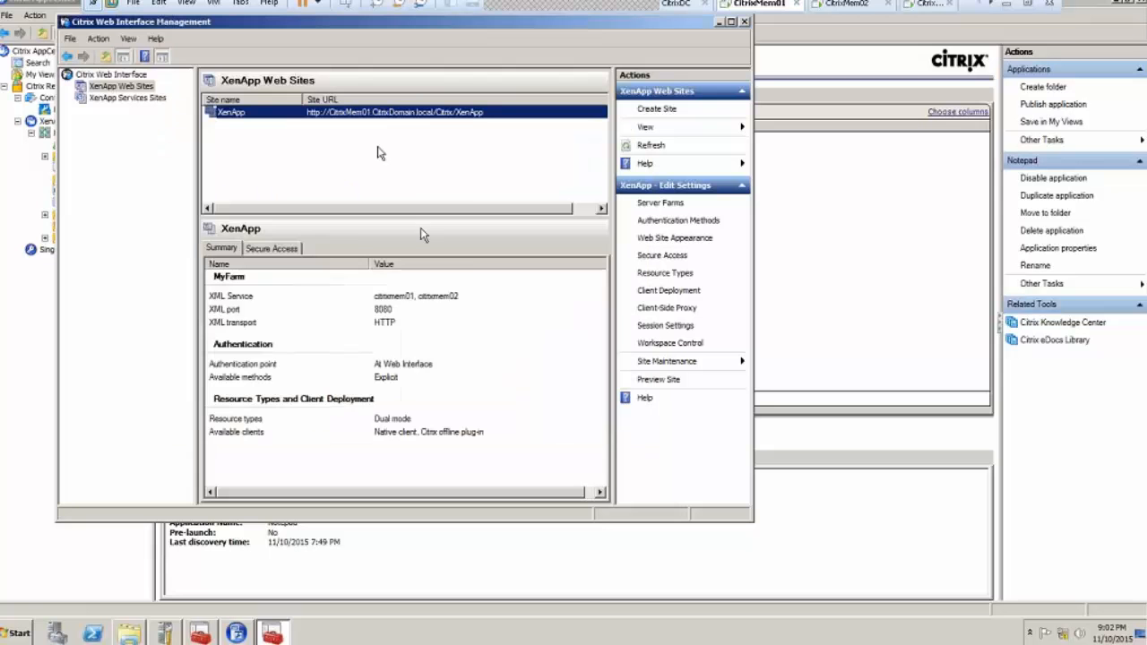
Step: Review the XenApp site's client-side proxy mapping and leave it without saving
right_click(362, 113)
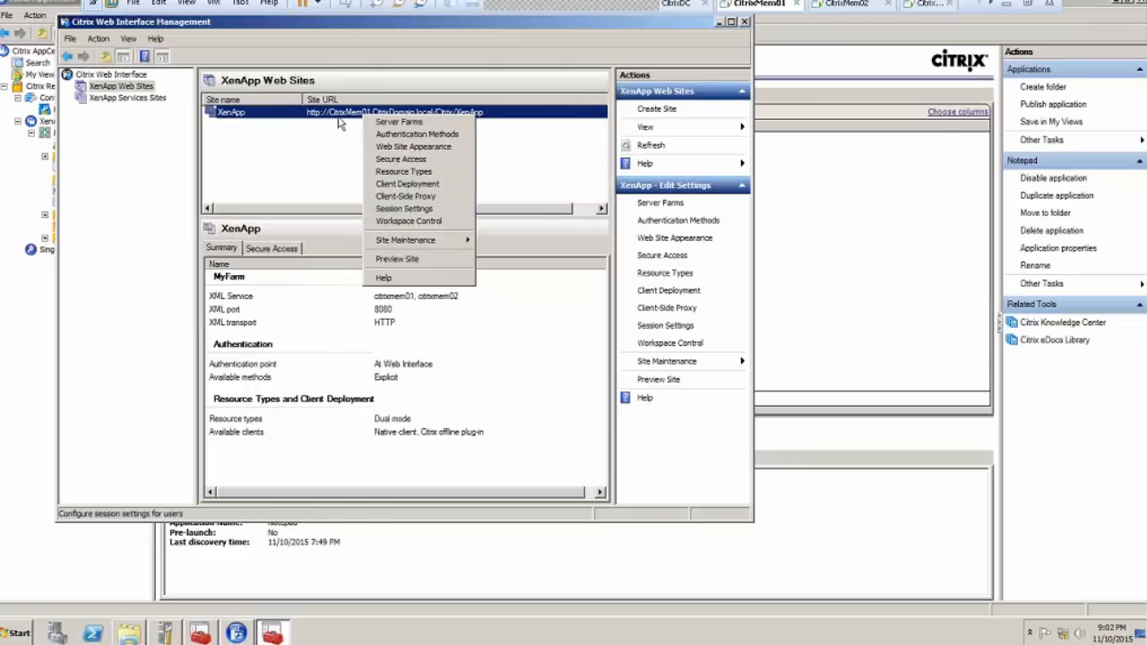
left_click(417, 197)
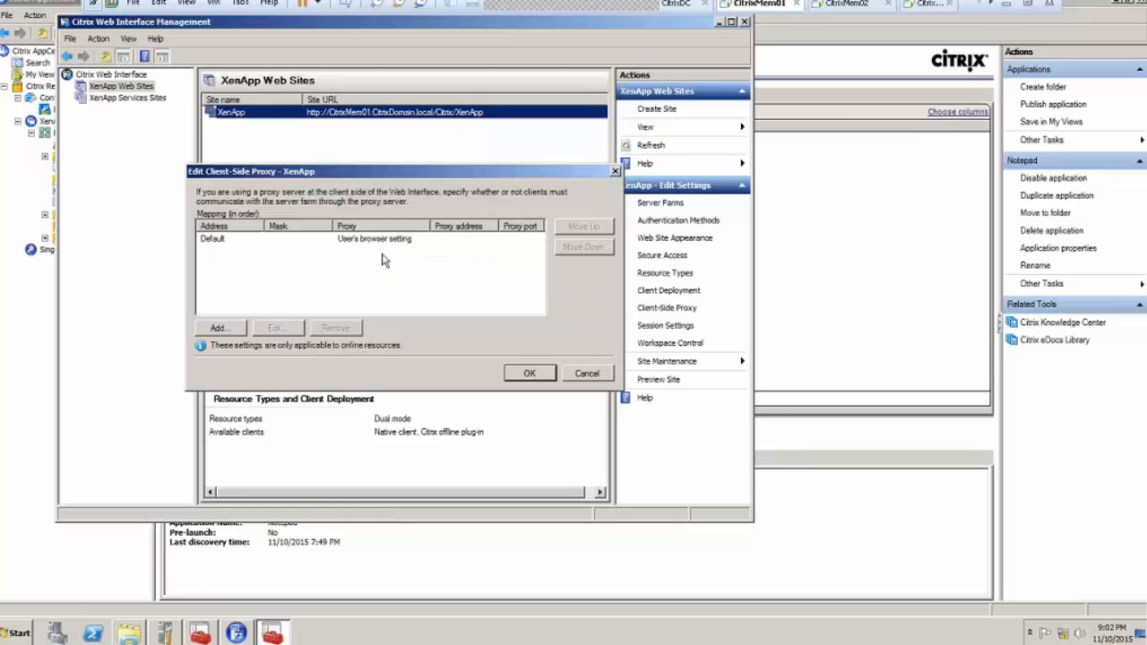
left_click(355, 242)
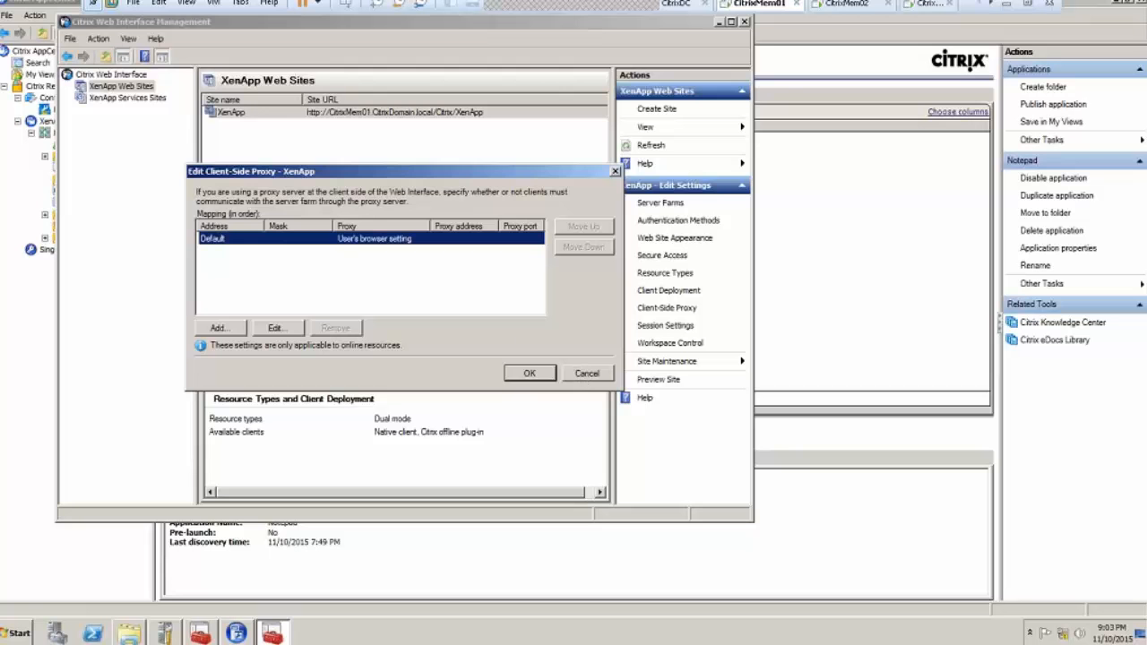
left_click(580, 375)
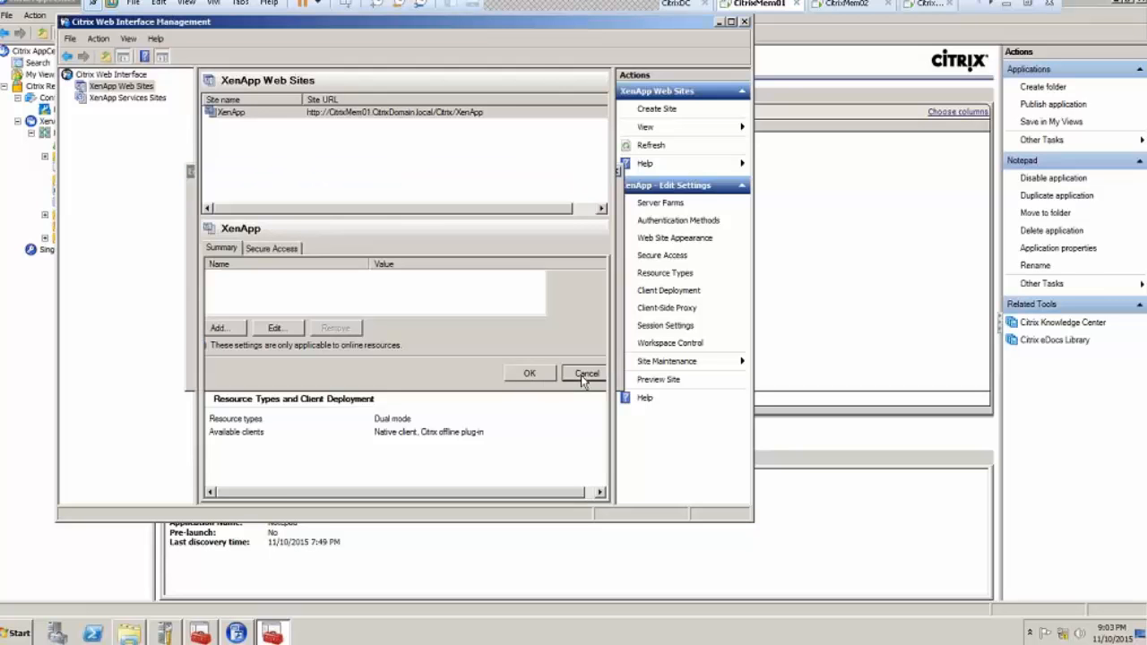
Step: Review the General and Remote Connection pages of the XenApp site's session settings, from User Customizations to User Device Names, without saving
left_click(285, 115)
right_click(326, 116)
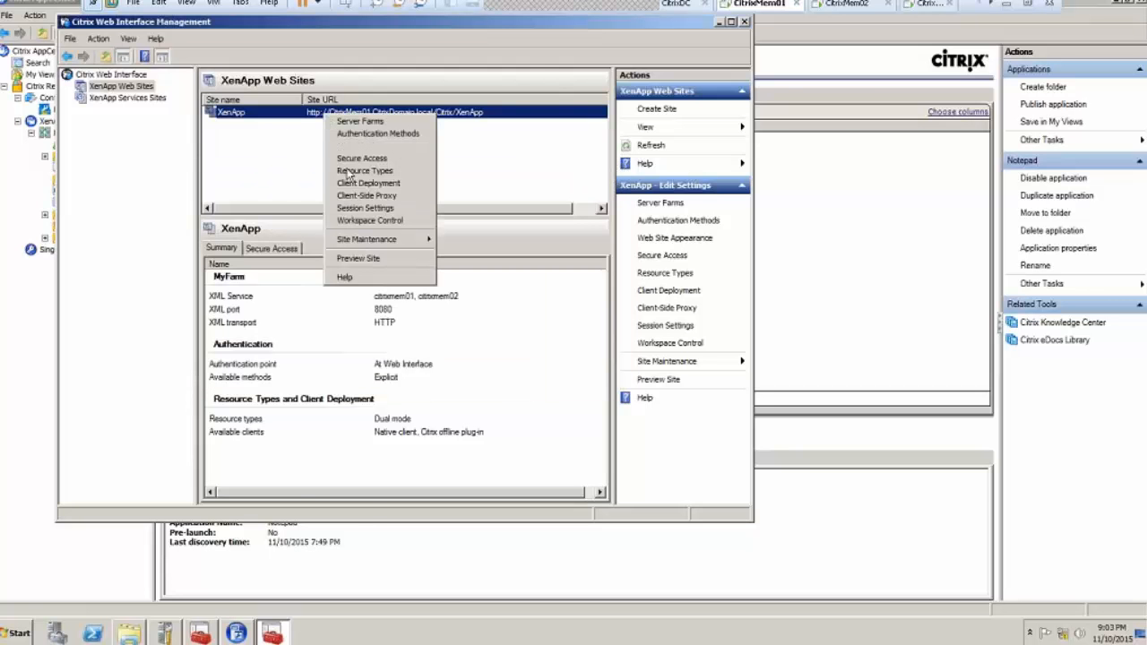
left_click(386, 210)
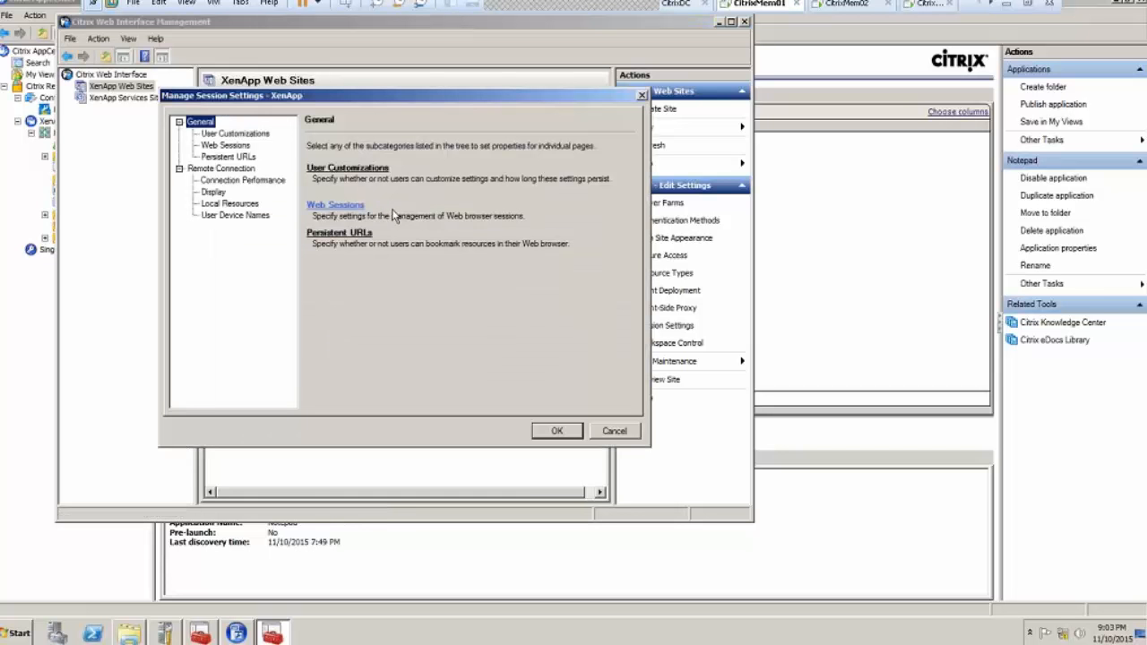
left_click(235, 133)
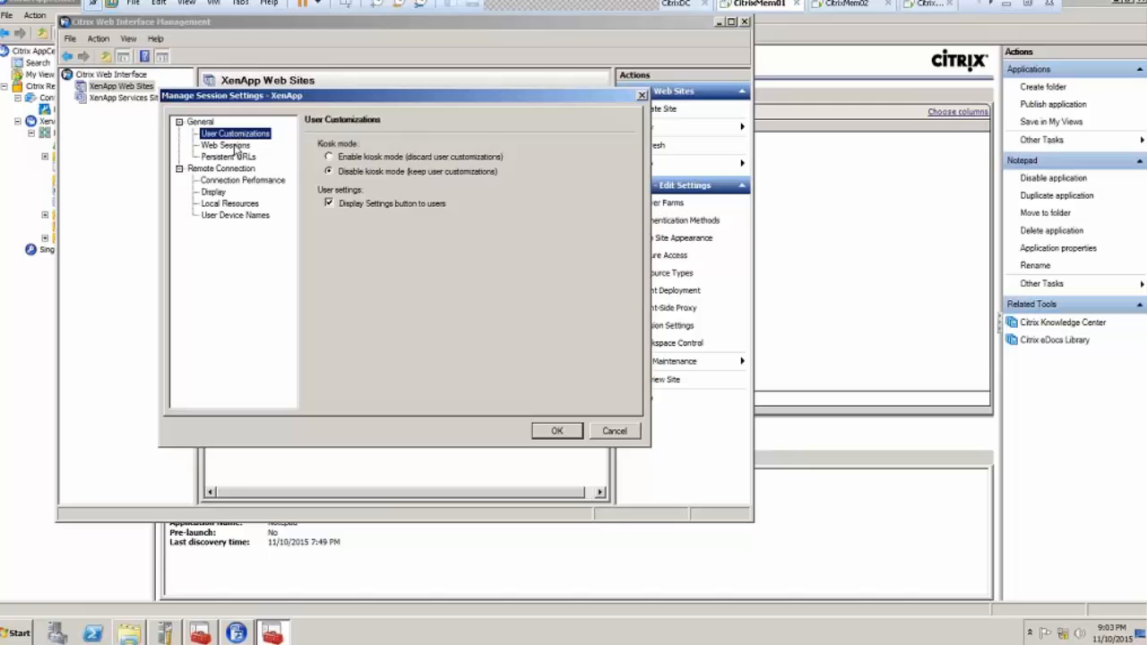
left_click(226, 145)
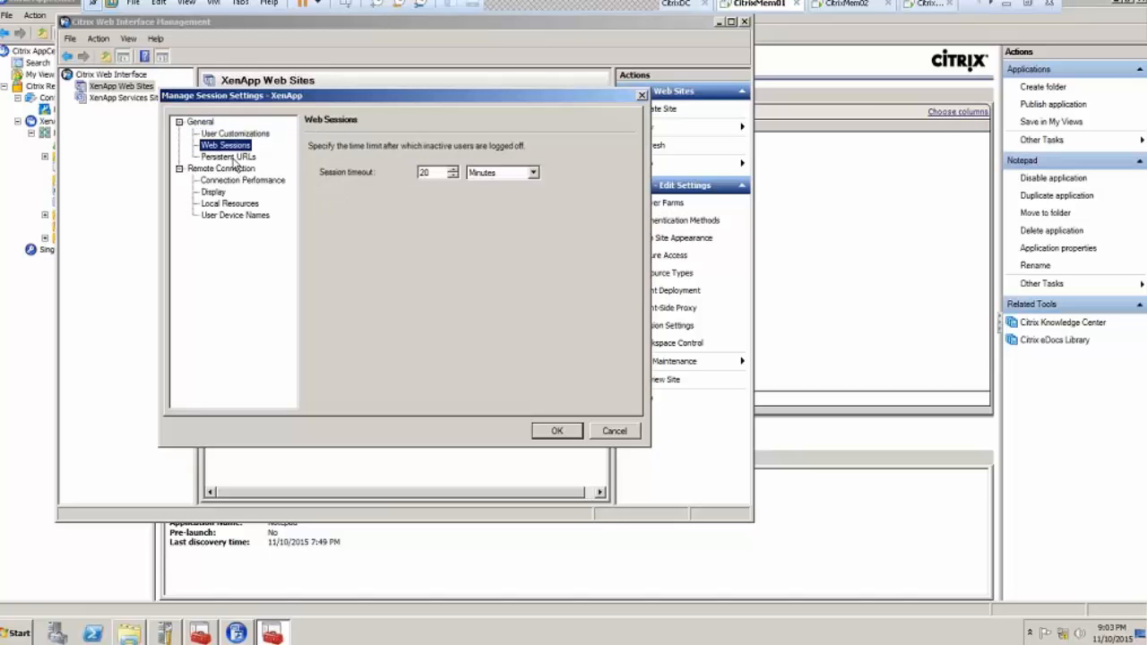
left_click(232, 159)
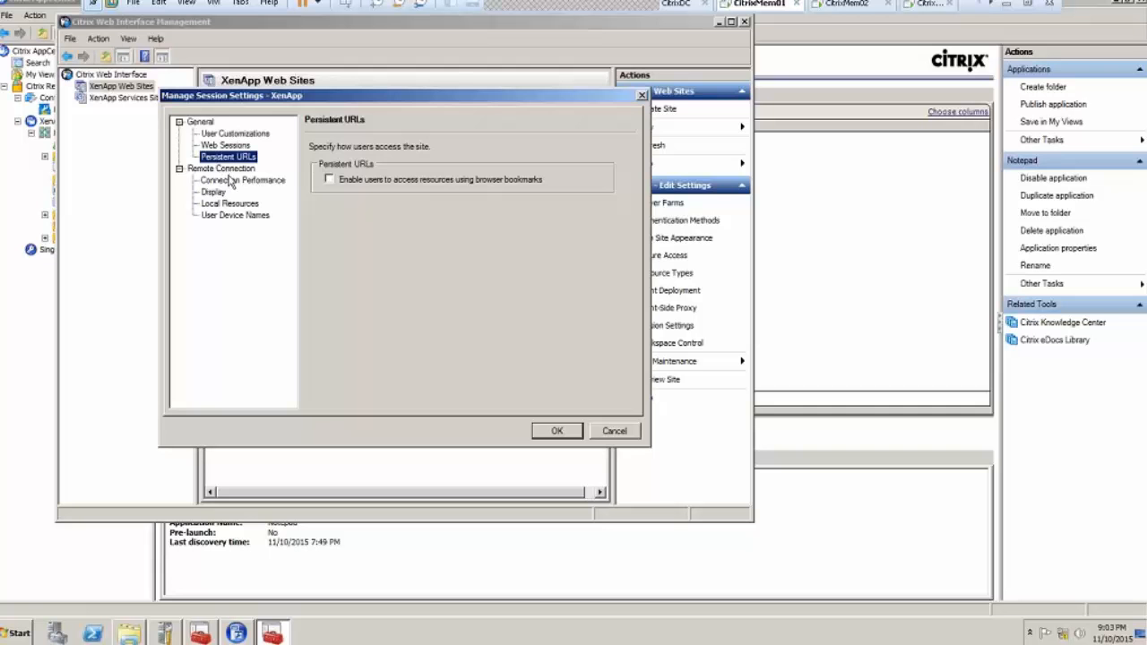
left_click(228, 182)
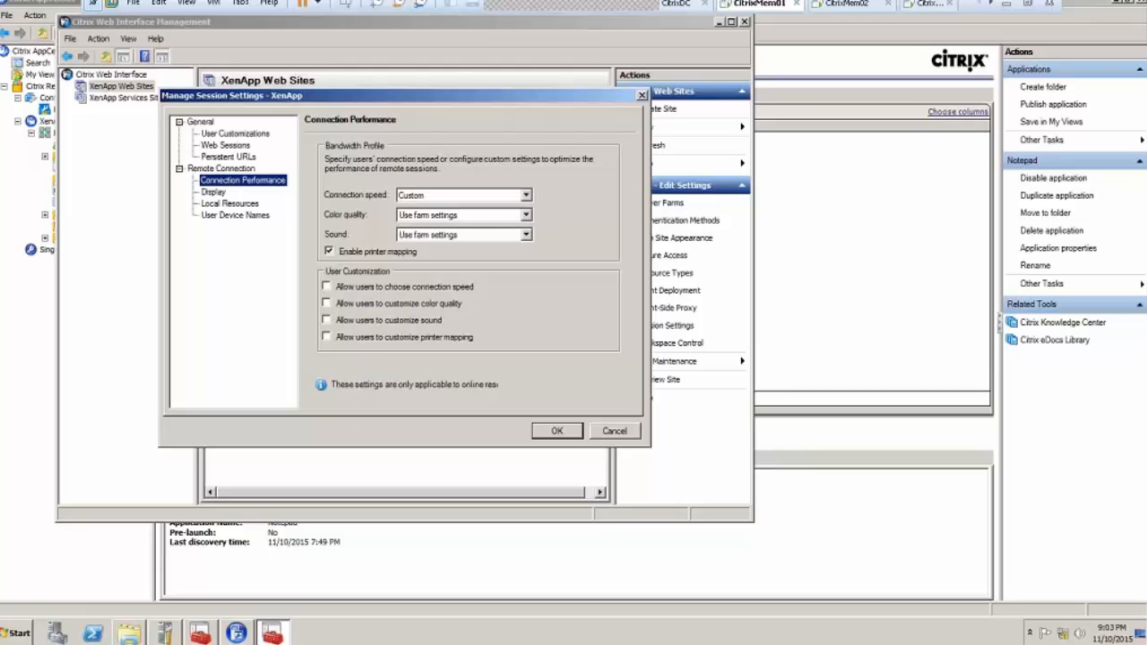
left_click(216, 193)
left_click(226, 204)
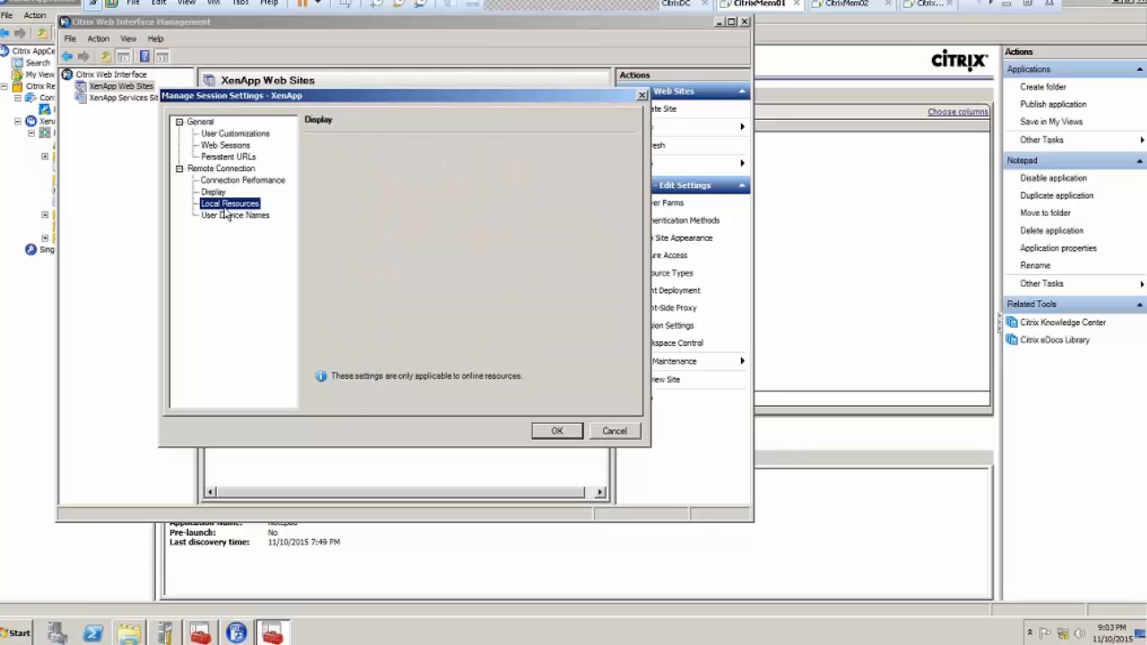
left_click(224, 216)
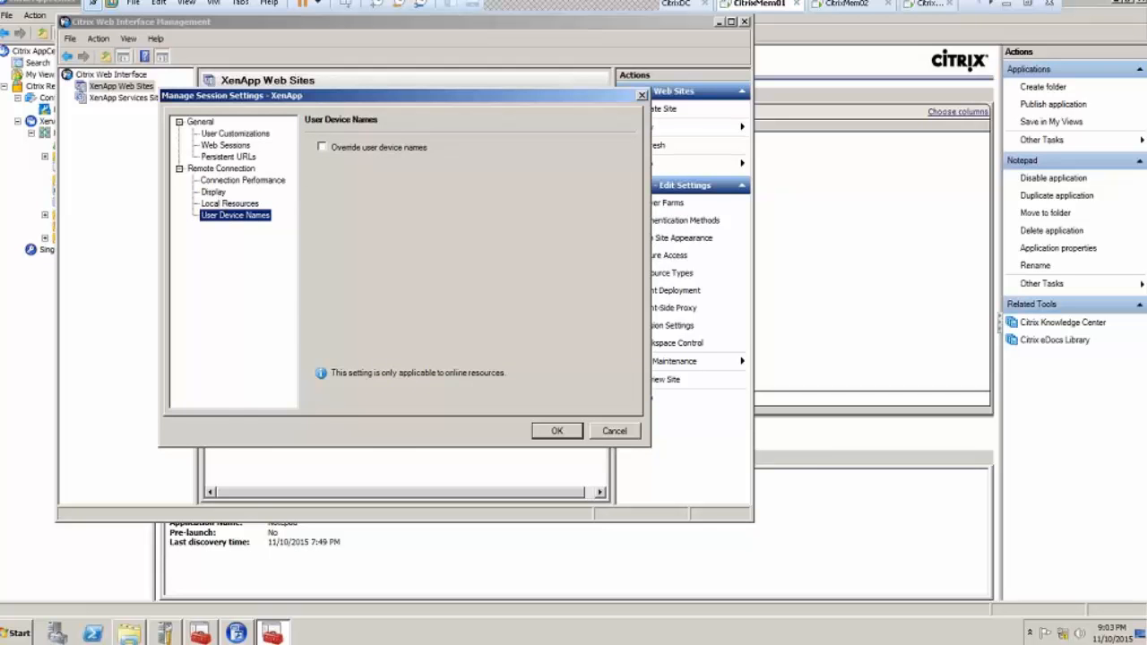
left_click(615, 431)
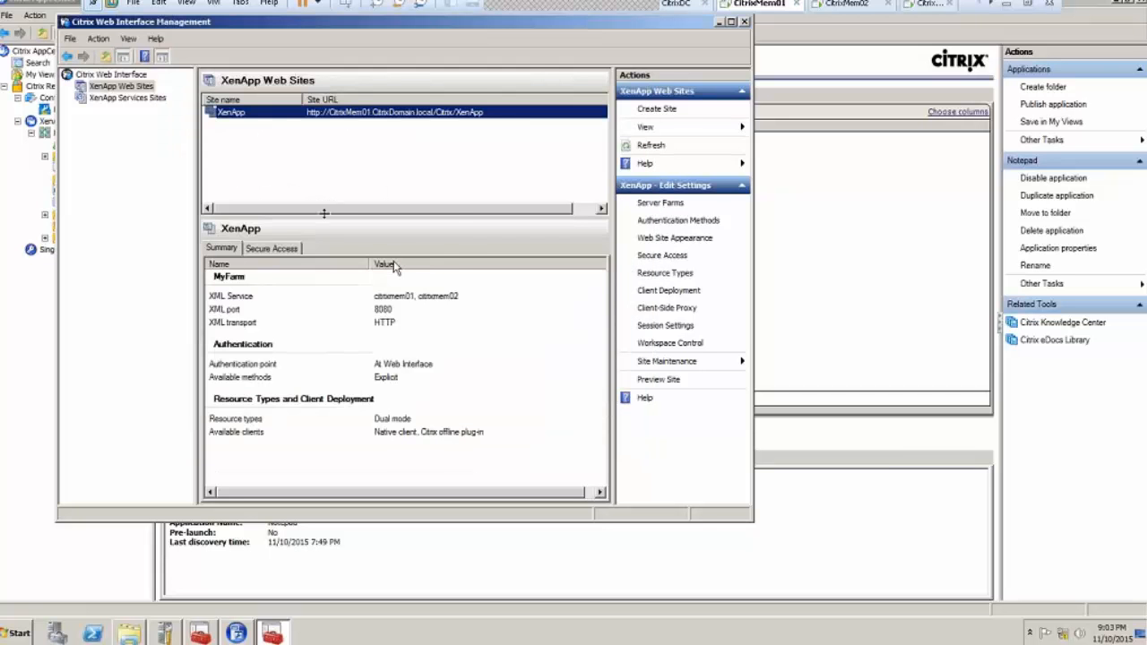
Step: Review the XenApp site's workspace control settings for reconnection and log off, and leave them without saving
right_click(345, 113)
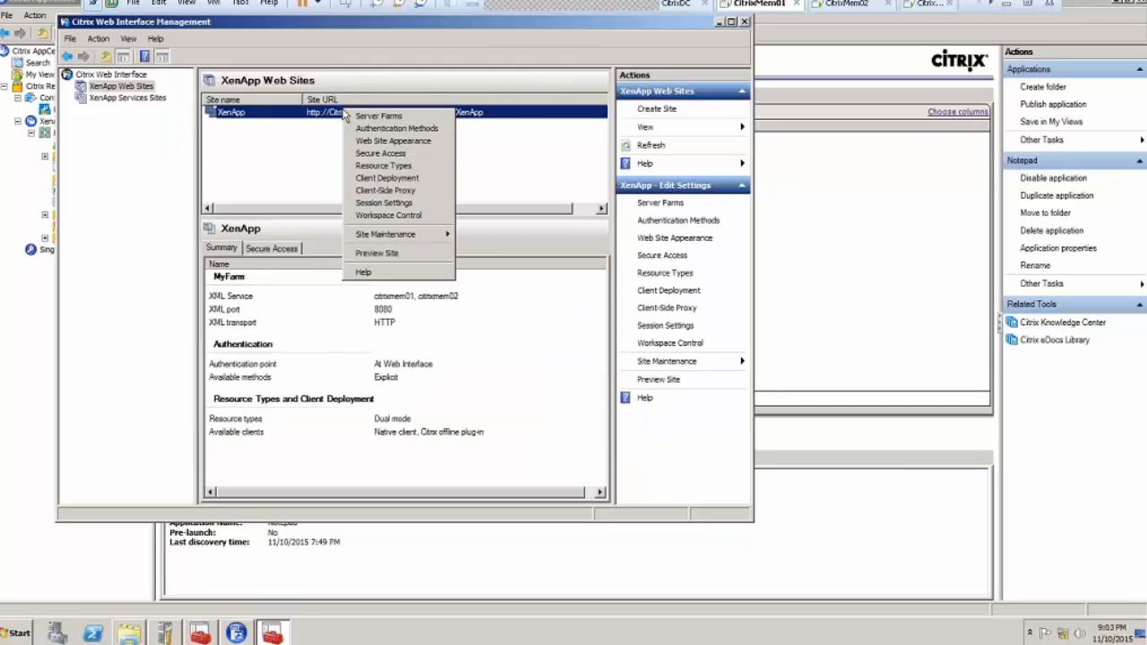
left_click(405, 220)
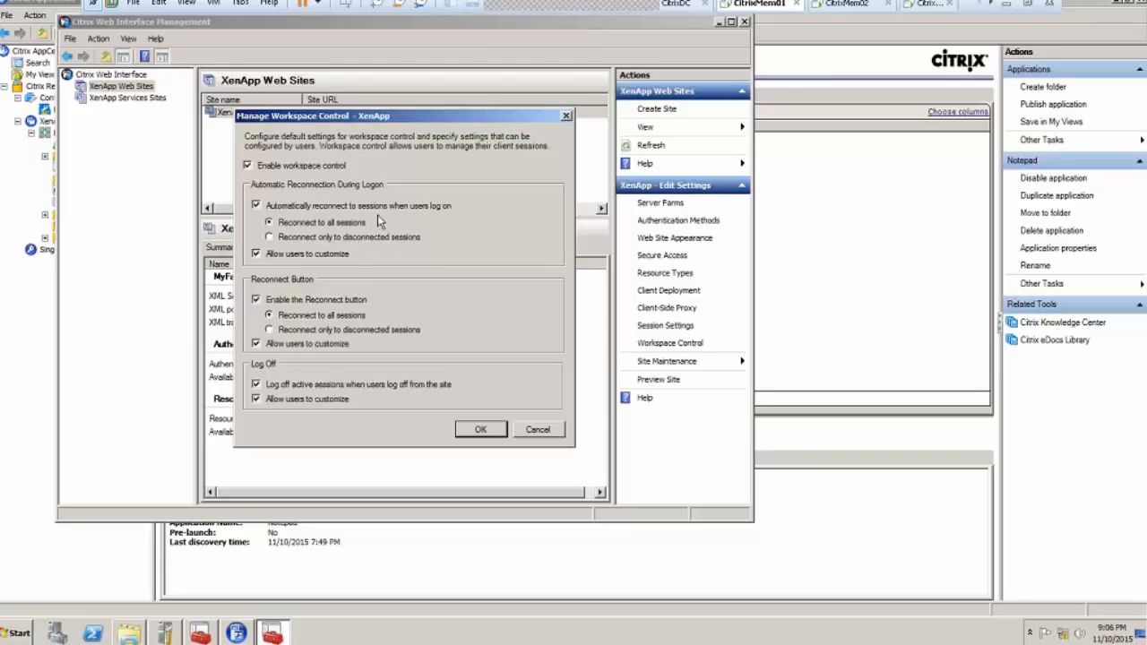
left_click(538, 431)
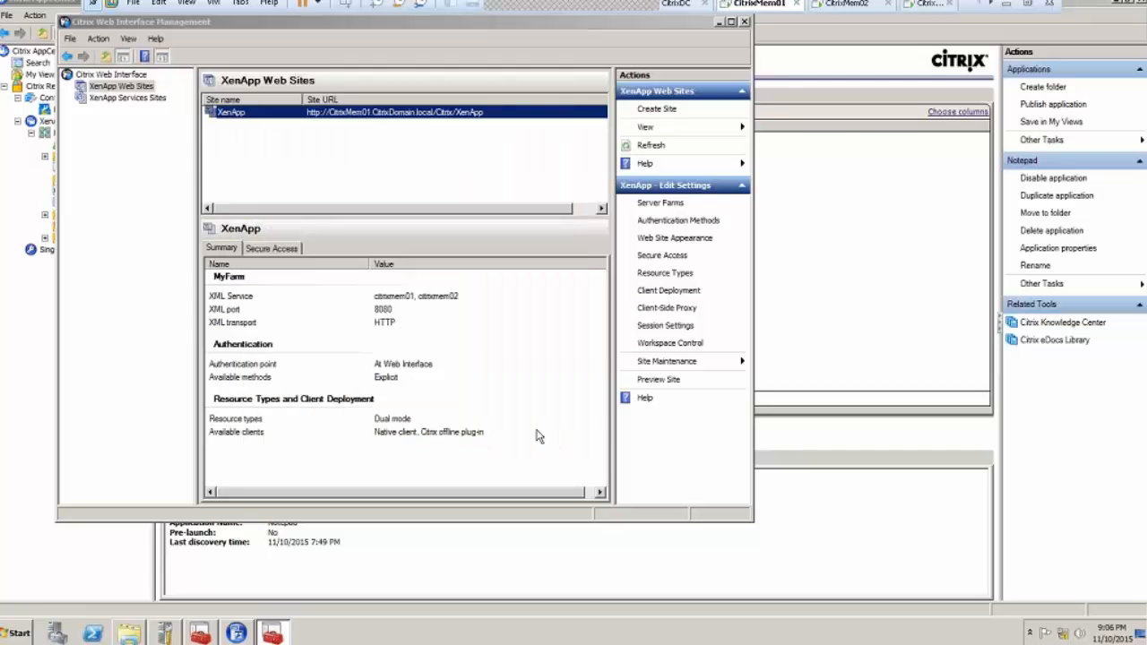
right_click(380, 115)
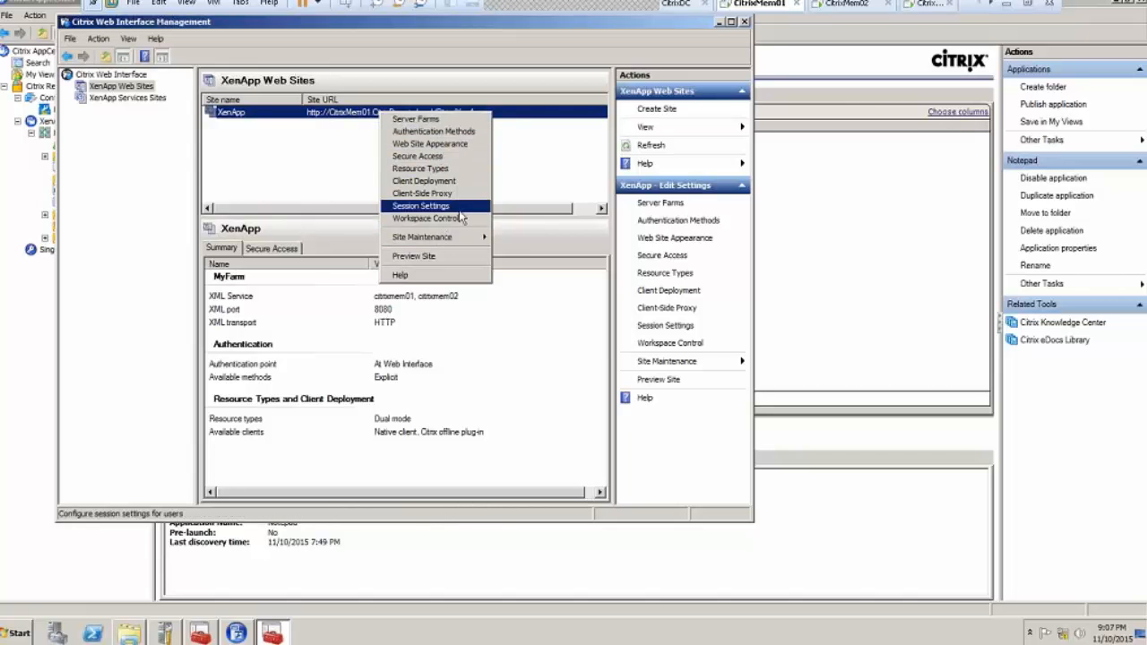
mouse_move(439, 240)
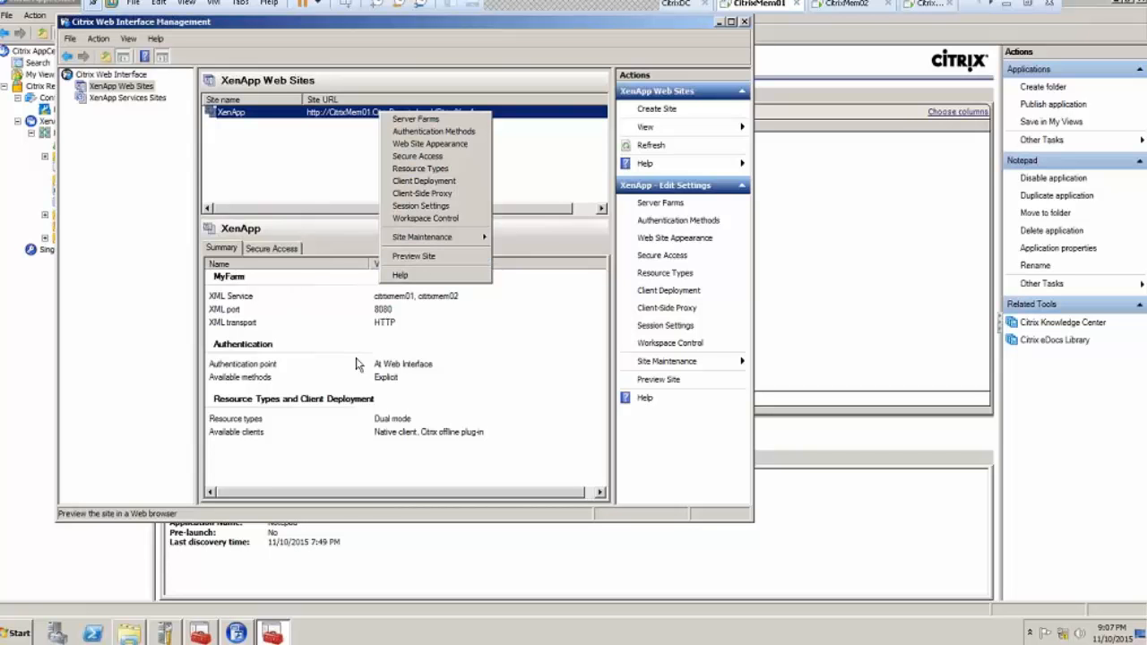
left_click(456, 338)
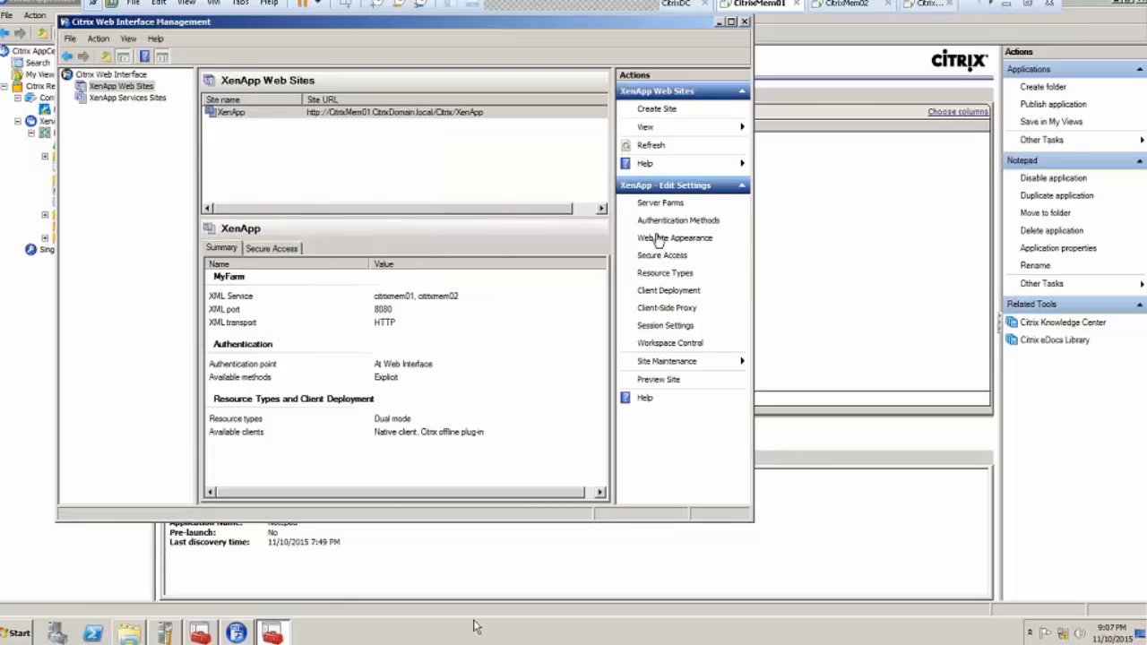
Step: Leave the virtual machine's full-screen view, switch to the PowerPoint presentation, and look through slides 15 to 17
left_click(1028, 9)
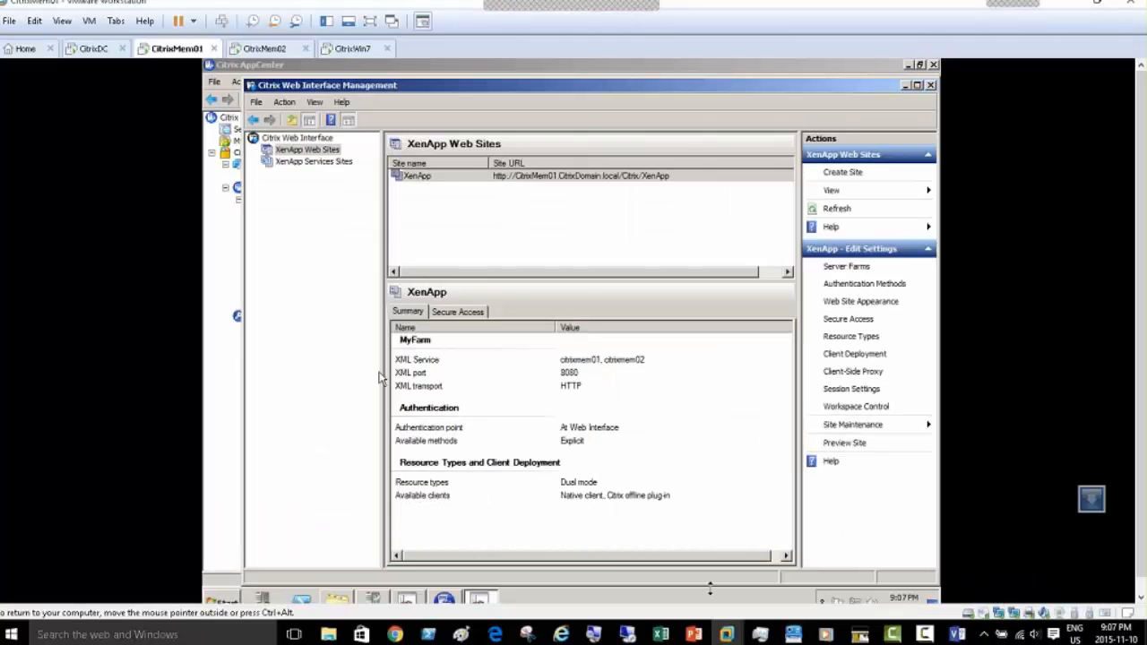
left_click(694, 634)
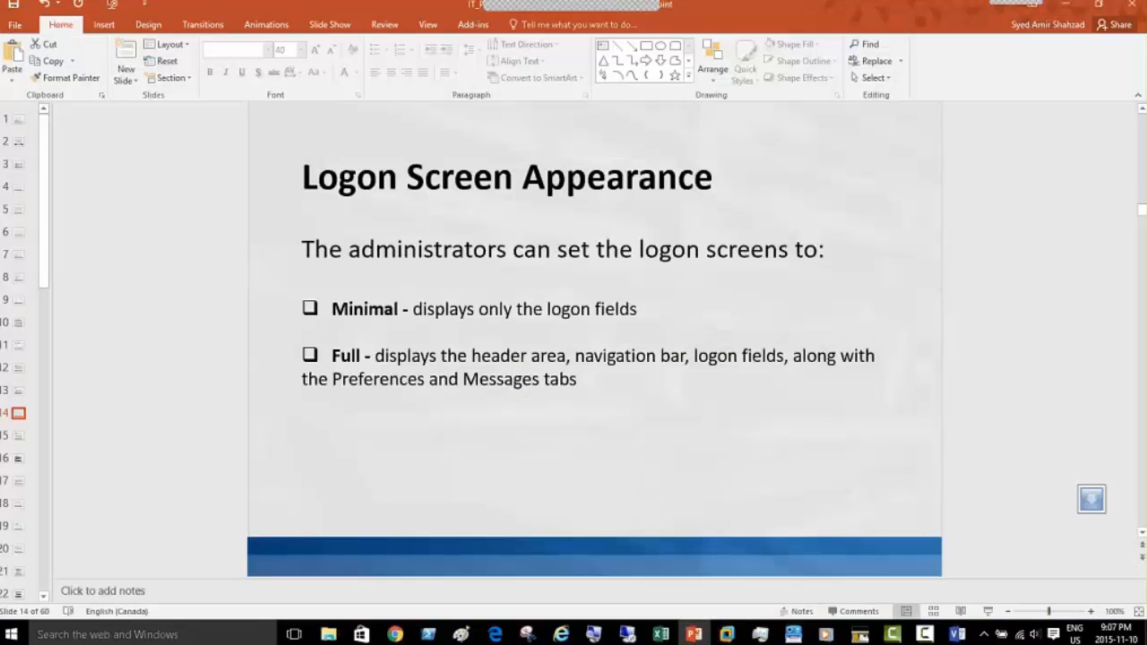
left_click(18, 437)
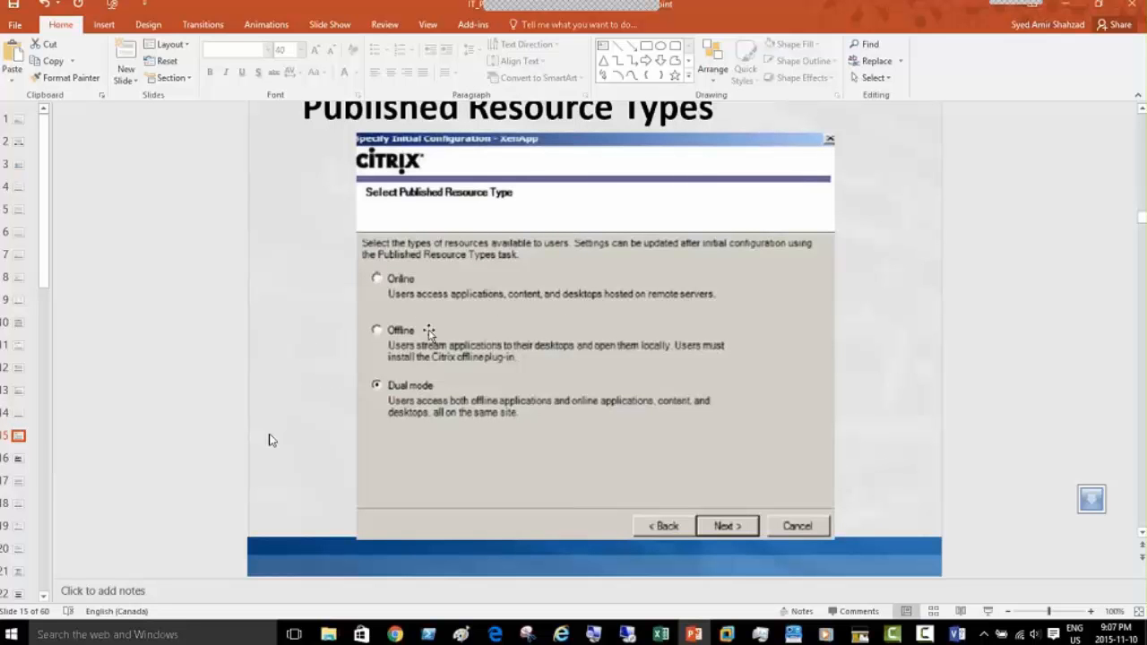
left_click(18, 462)
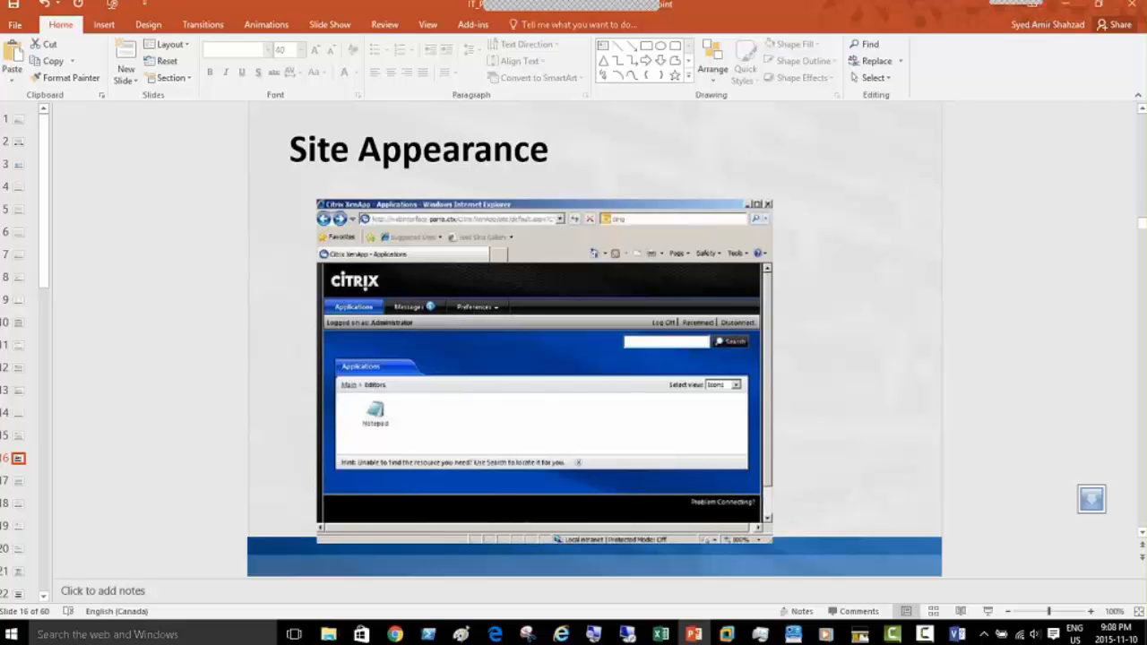
left_click(18, 482)
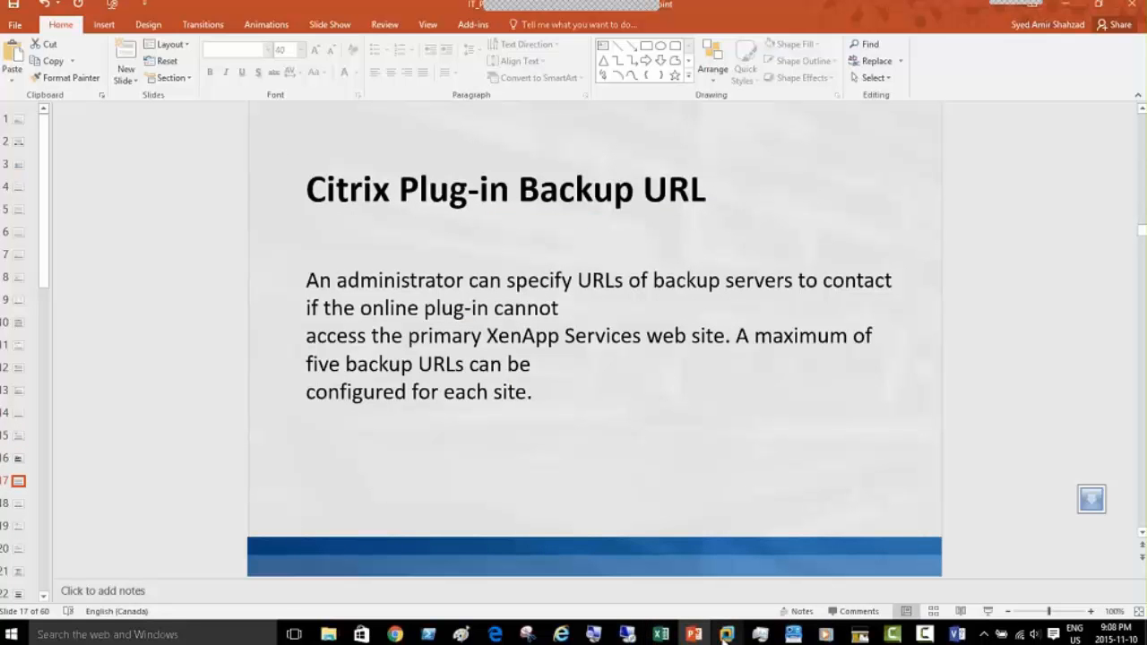
Step: Switch to the CitrixMem01 virtual machine and set the XenApp site's authentication method to Pass-through instead of Explicit
mouse_move(724, 638)
left_click(704, 545)
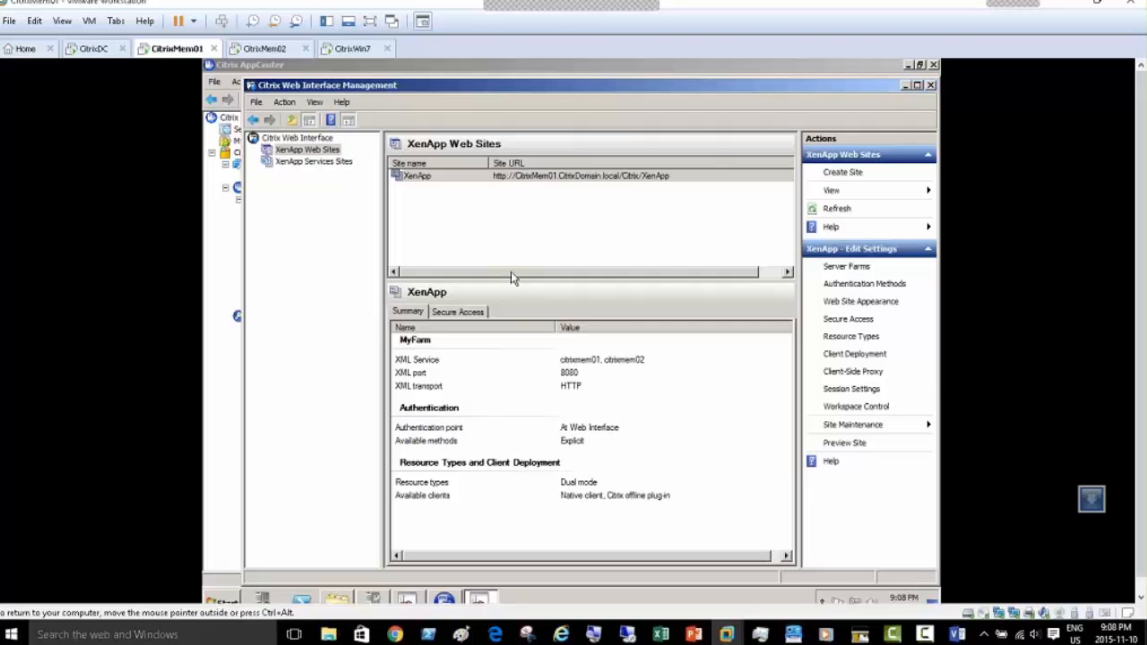
right_click(552, 180)
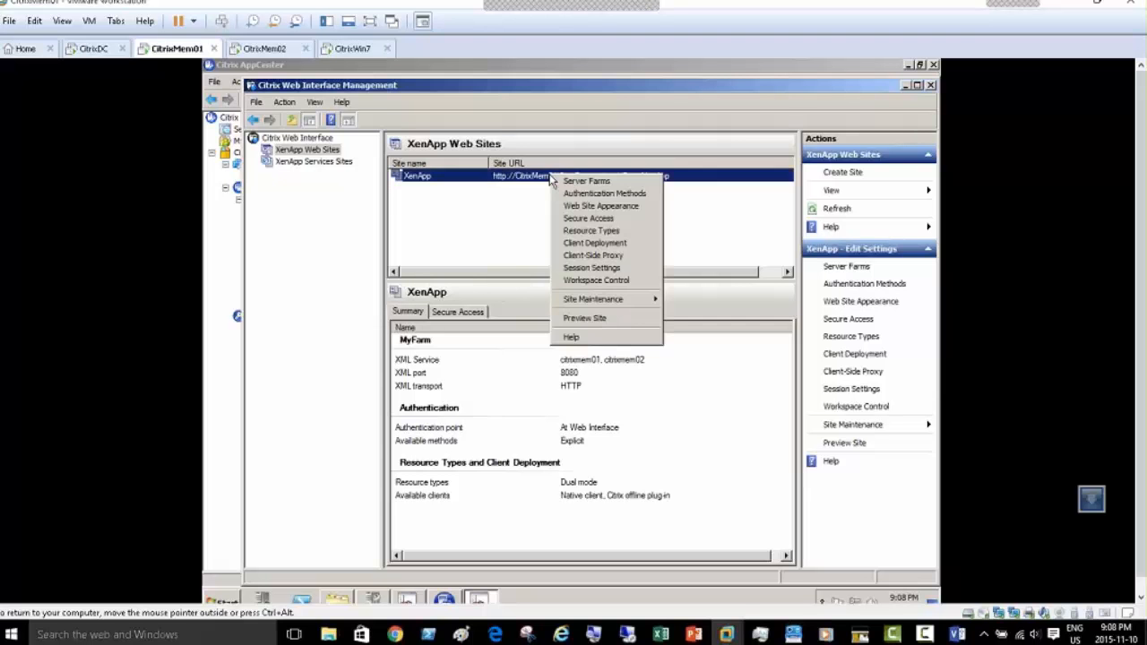
left_click(599, 194)
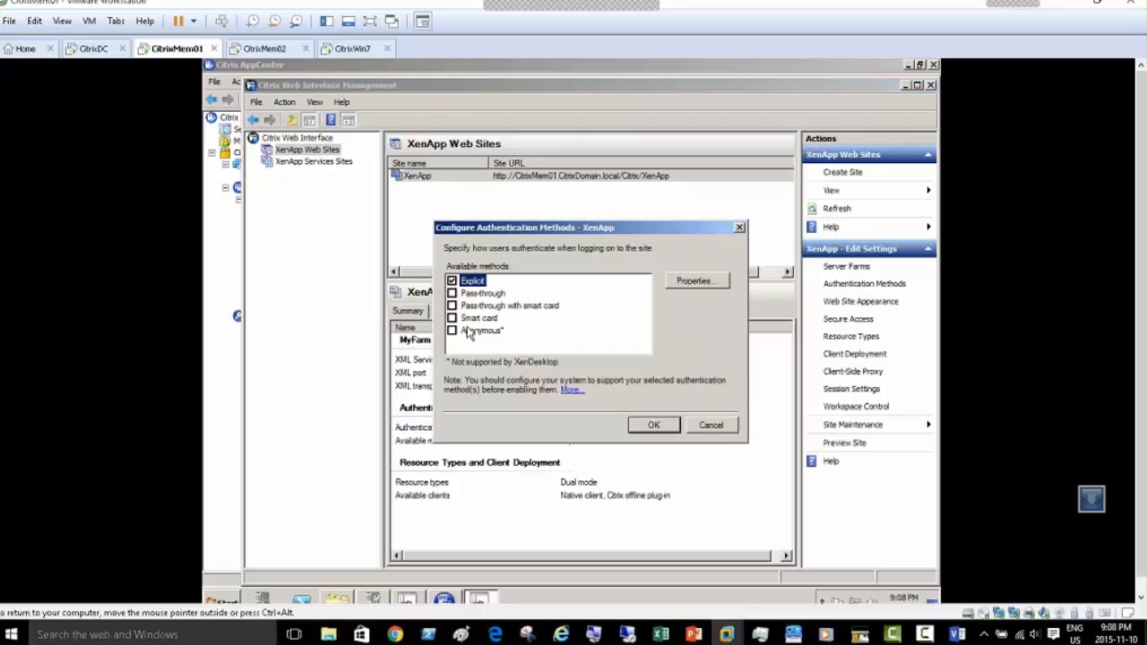
left_click(453, 281)
left_click(451, 293)
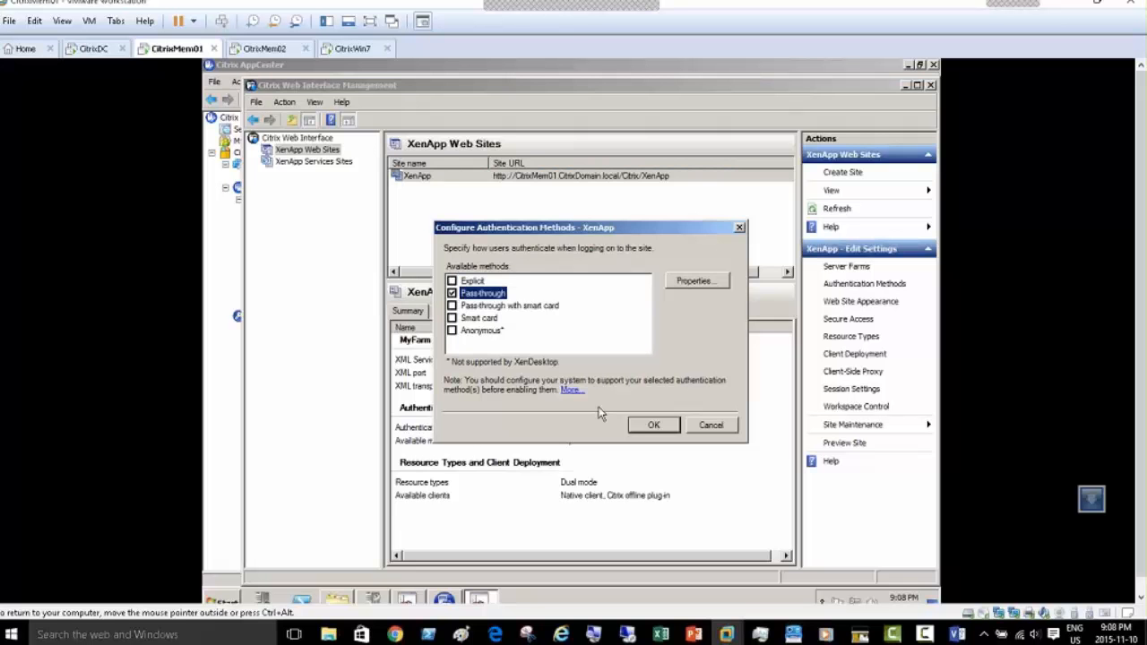
Step: Review the pass-through properties for domain restriction, automatic logon and Kerberos authentication, and save the XenApp site's authentication methods
left_click(692, 283)
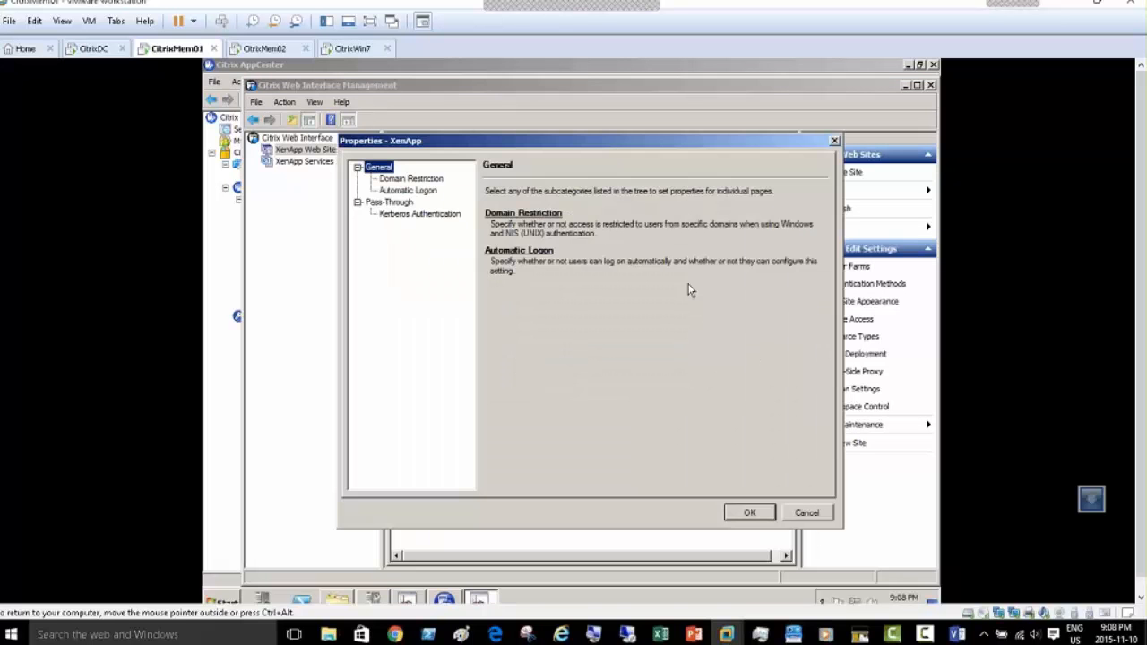
left_click(414, 180)
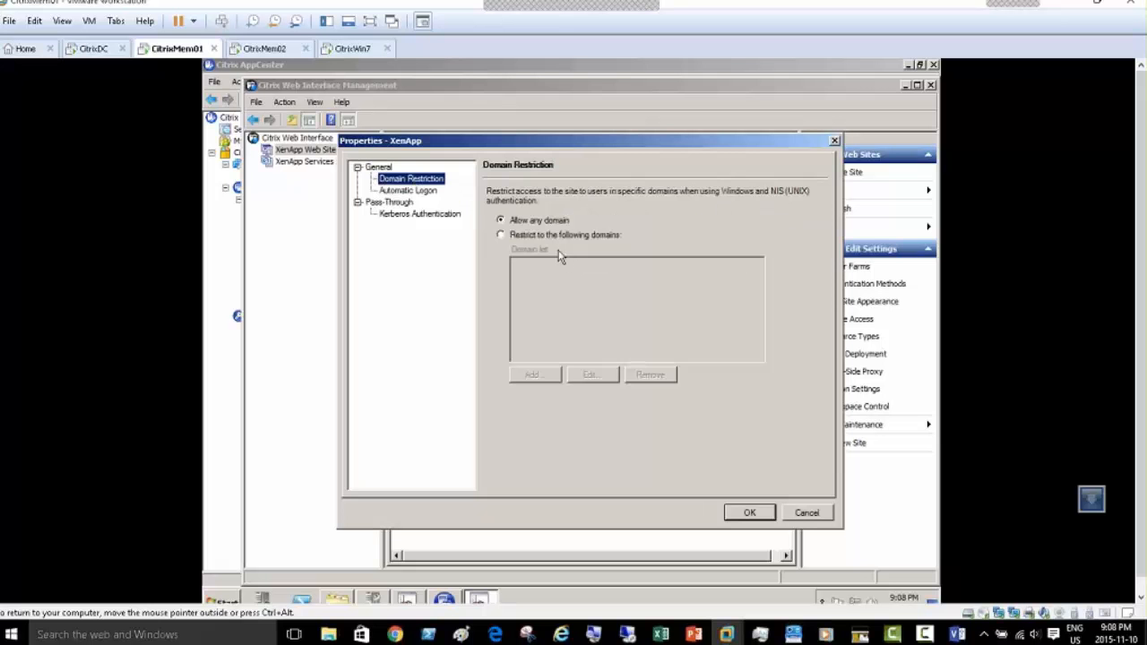
left_click(409, 193)
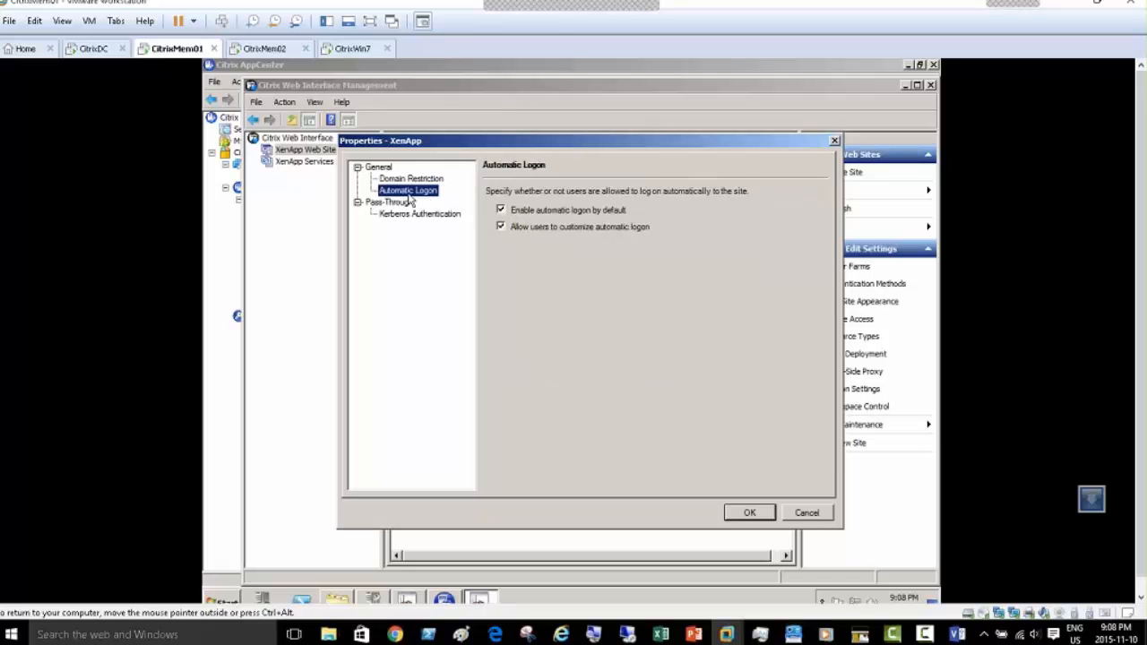
left_click(388, 203)
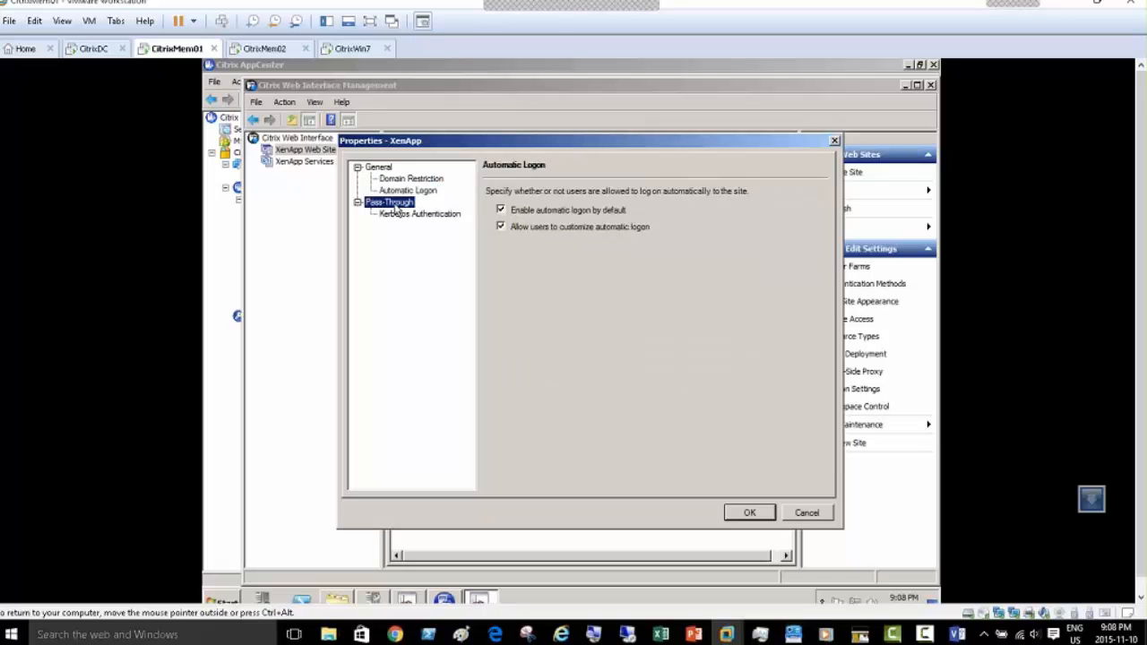
left_click(415, 216)
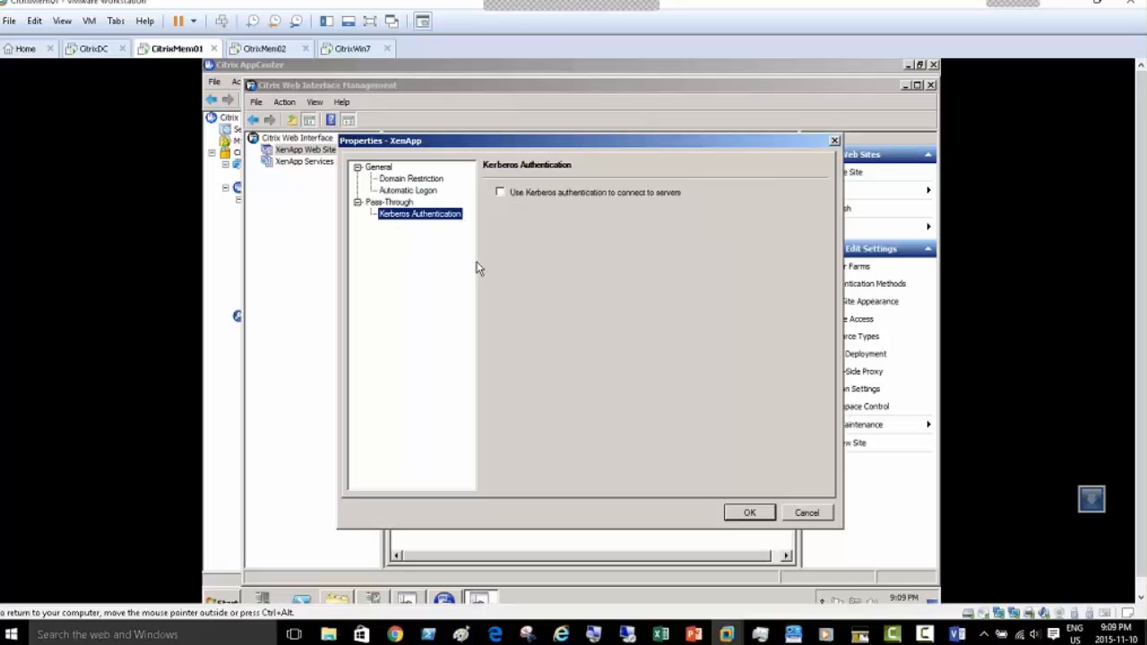
left_click(748, 511)
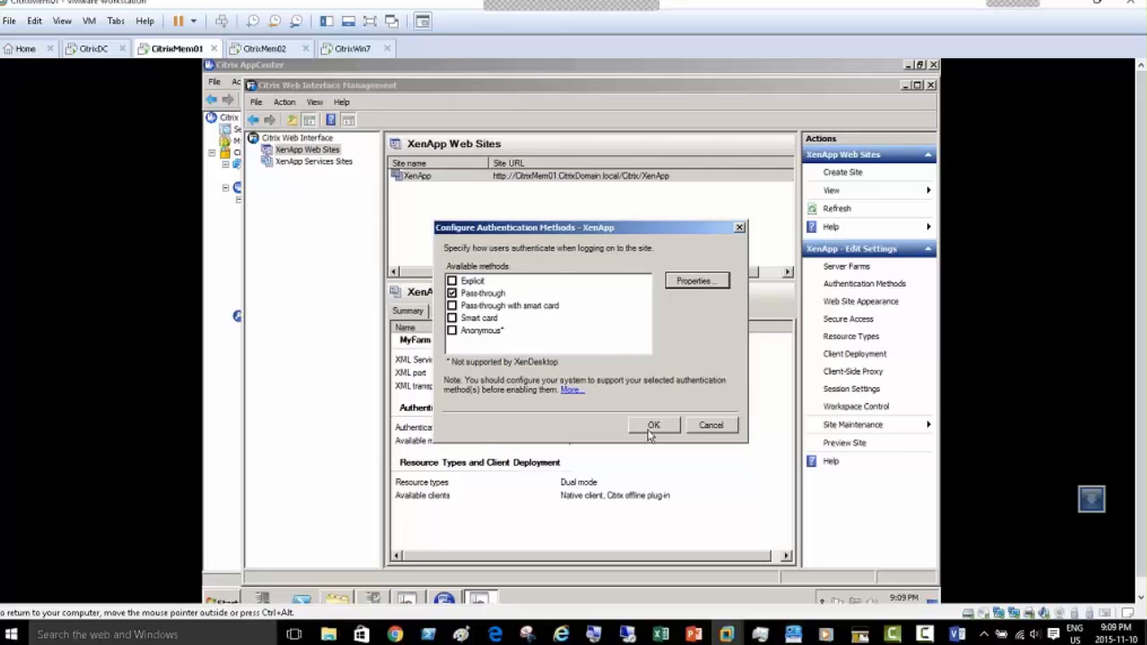
left_click(484, 295)
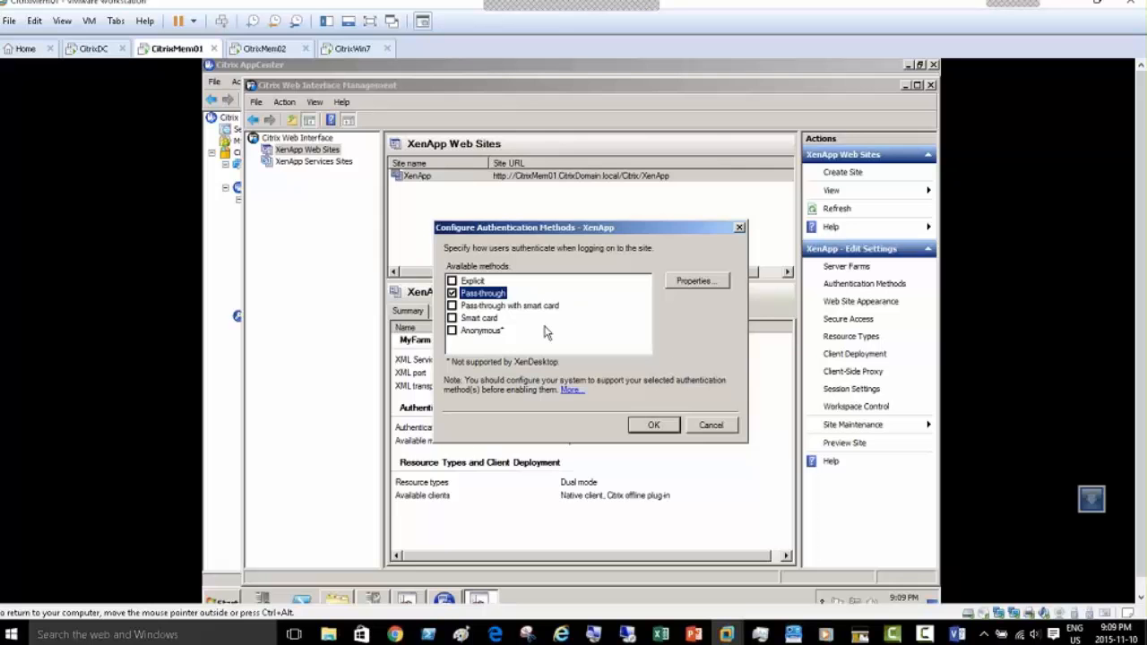
left_click(654, 427)
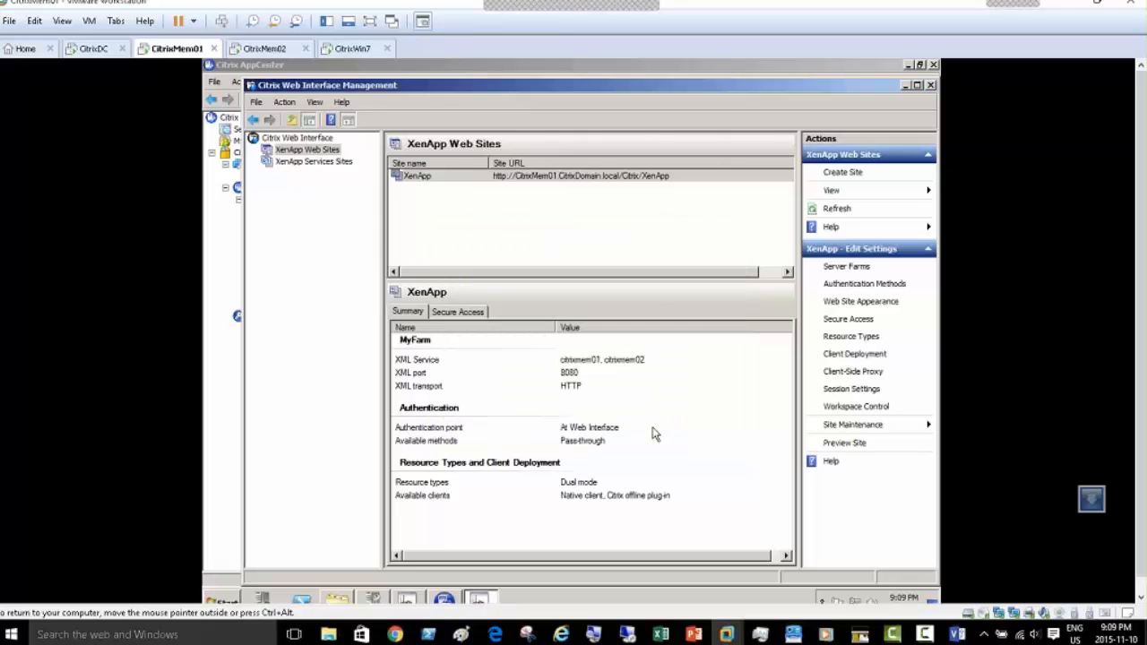
Step: Preview the XenApp site and sign in at the Windows Security prompt as administrator with the account password
right_click(552, 178)
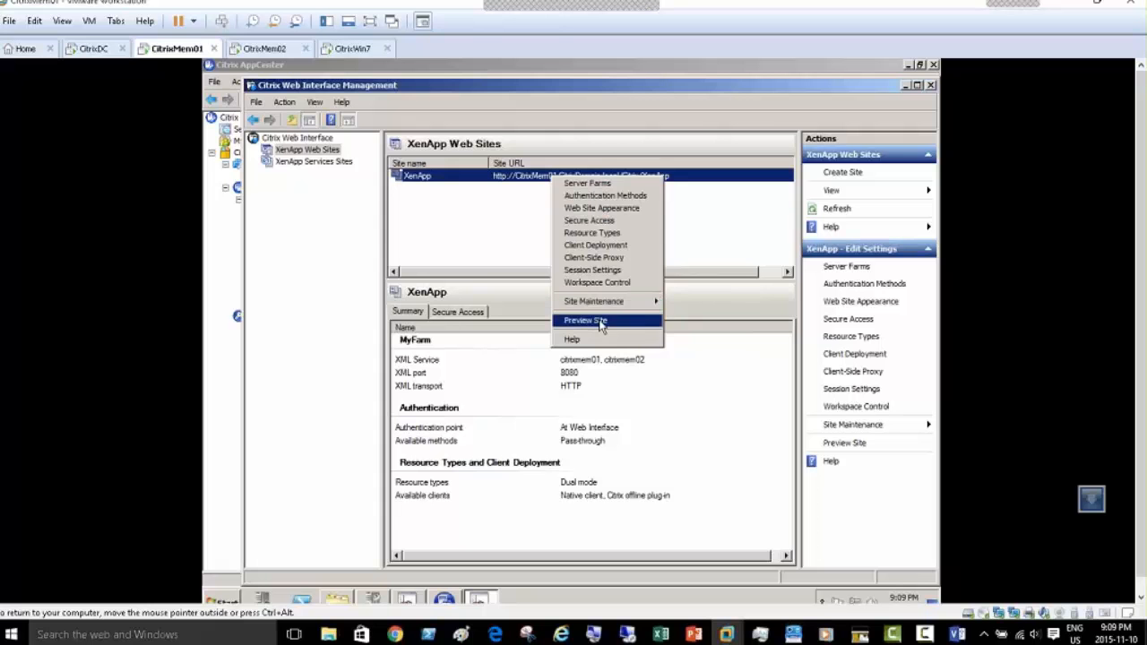
left_click(601, 326)
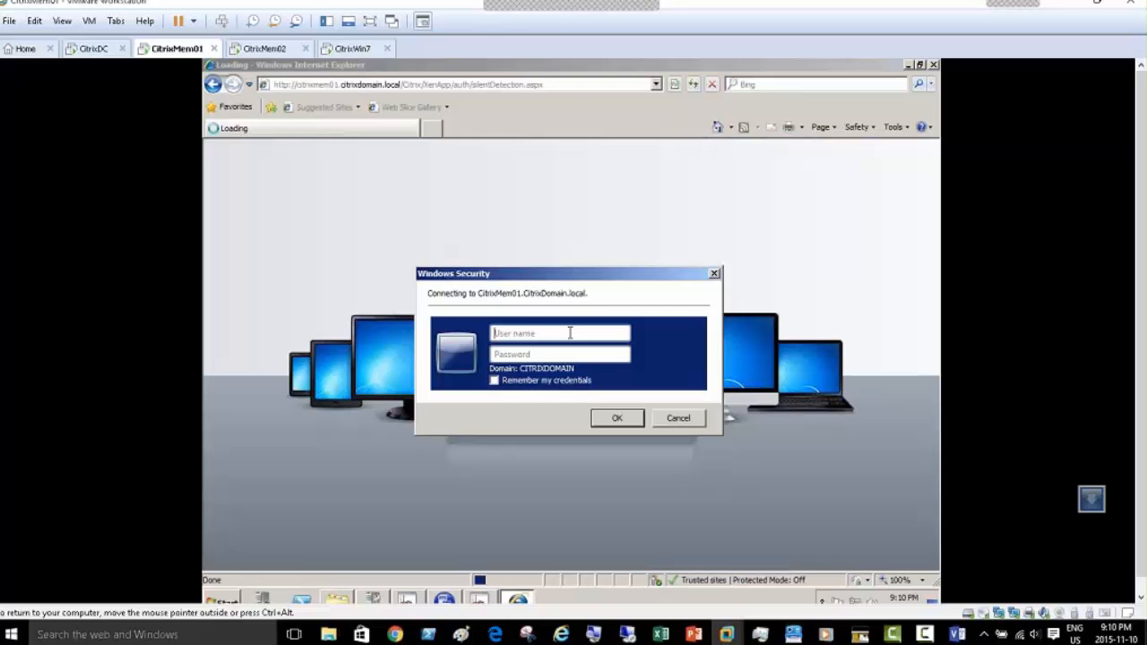
type("administrator")
key("Tab")
type("*********")
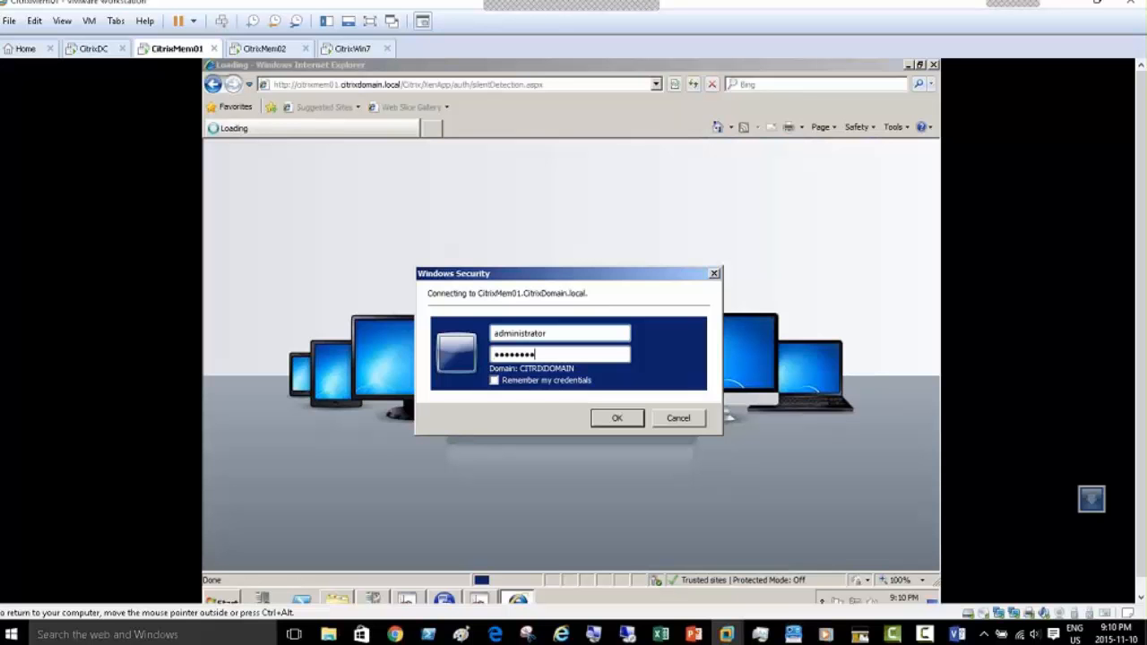
key("Return")
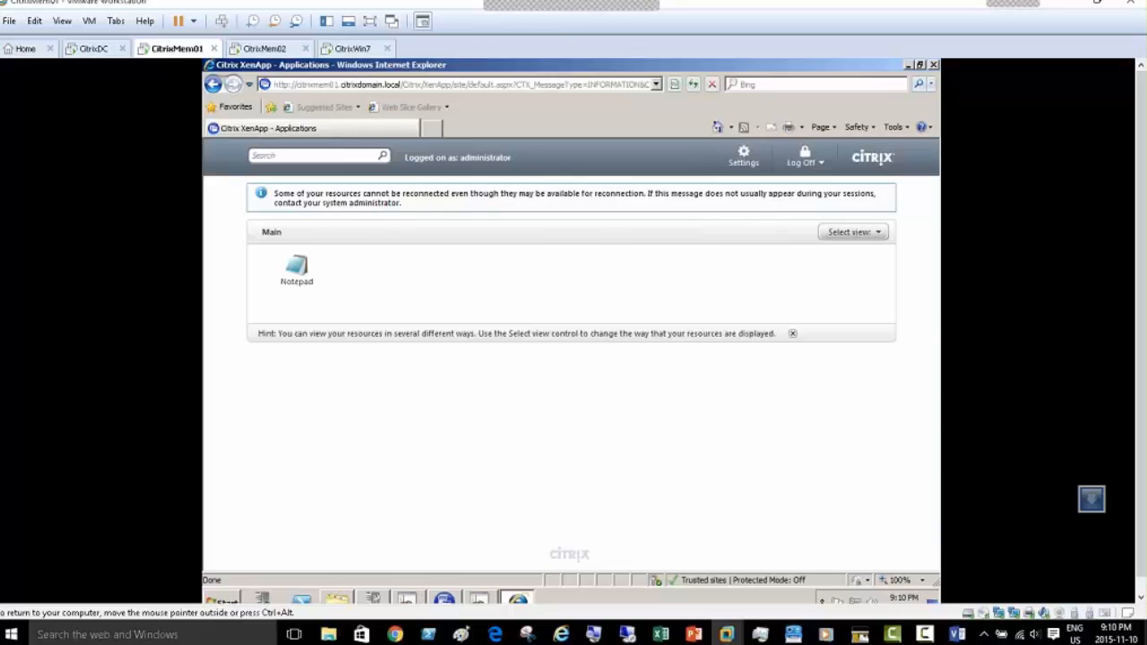
Step: Switch to the CitrixWin7 virtual machine, close its XenApp logon page and log off Windows
left_click(352, 51)
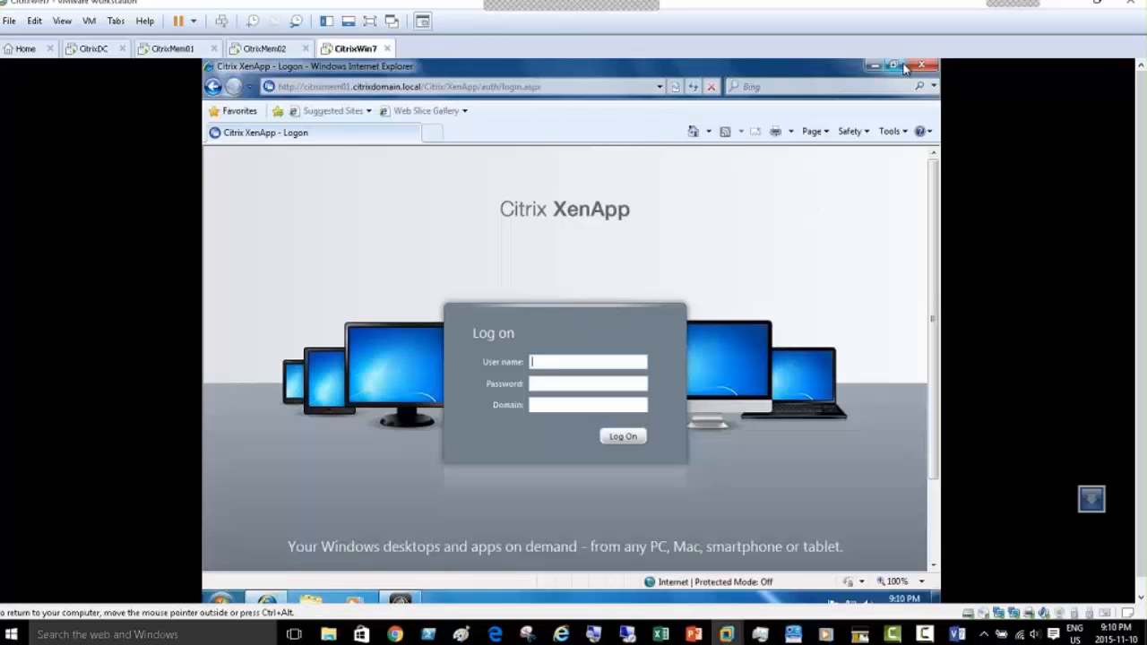
left_click(926, 66)
left_click(825, 509)
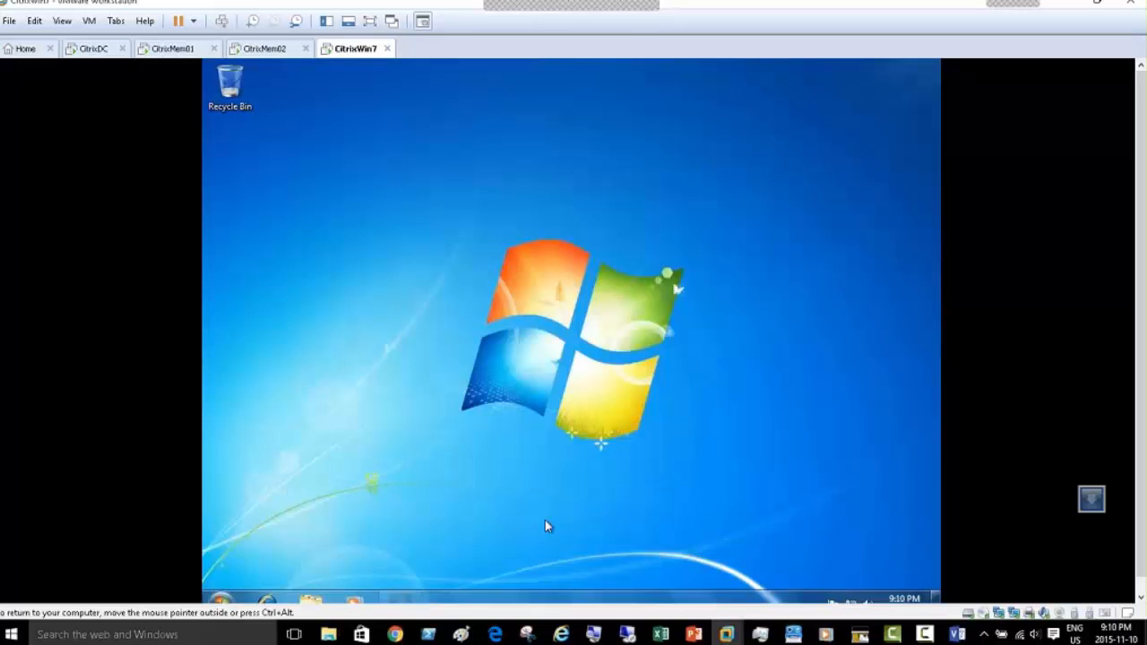
left_click(222, 598)
mouse_move(454, 568)
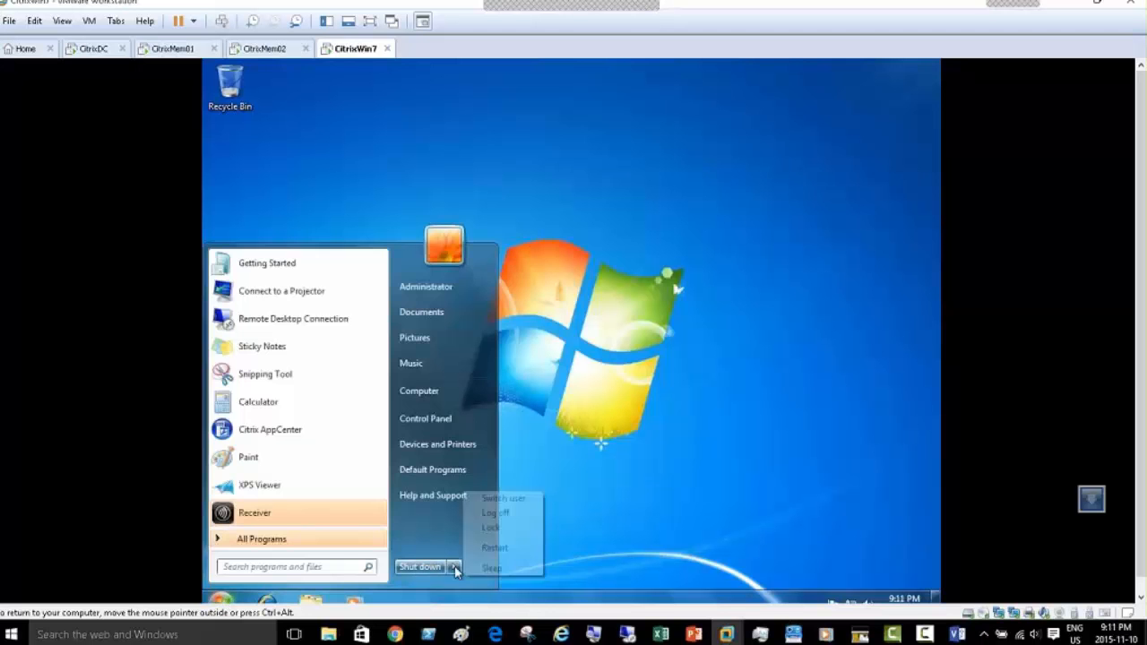
left_click(502, 514)
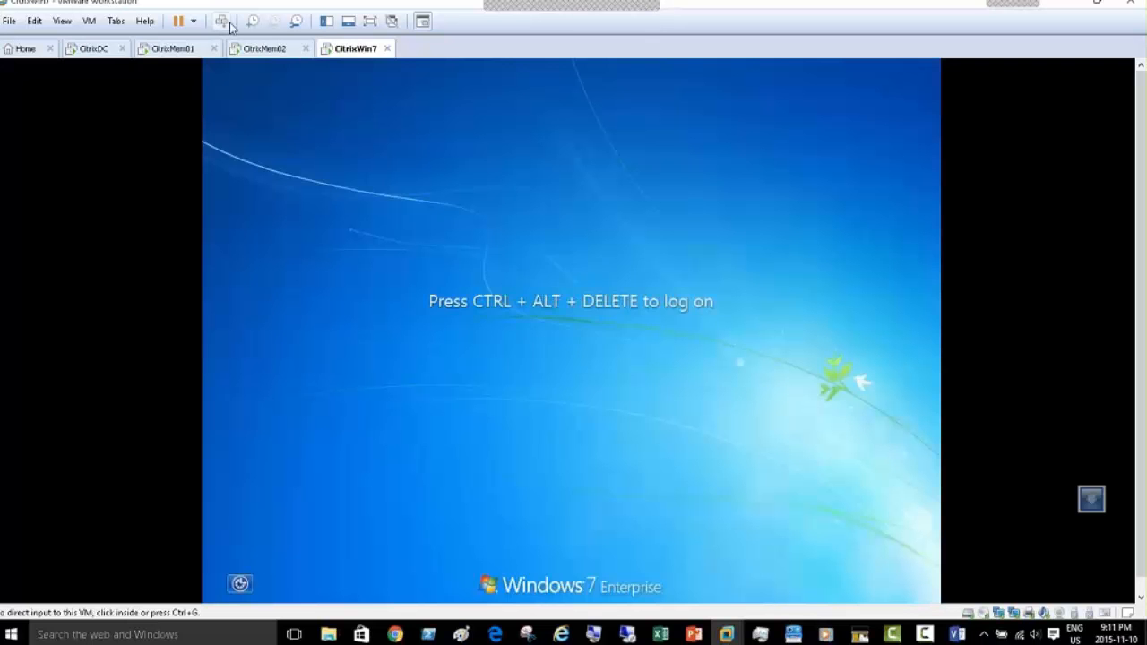
Step: Log back on to the CitrixWin7 machine as the domain administrator with the account password
left_click(227, 23)
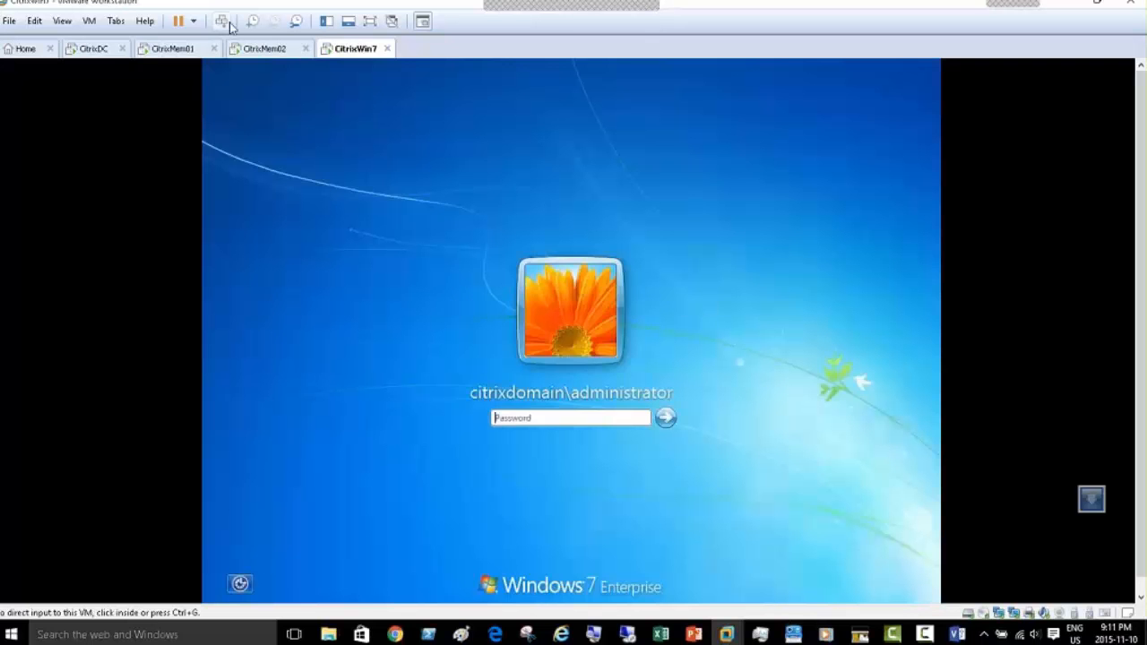
left_click(620, 417)
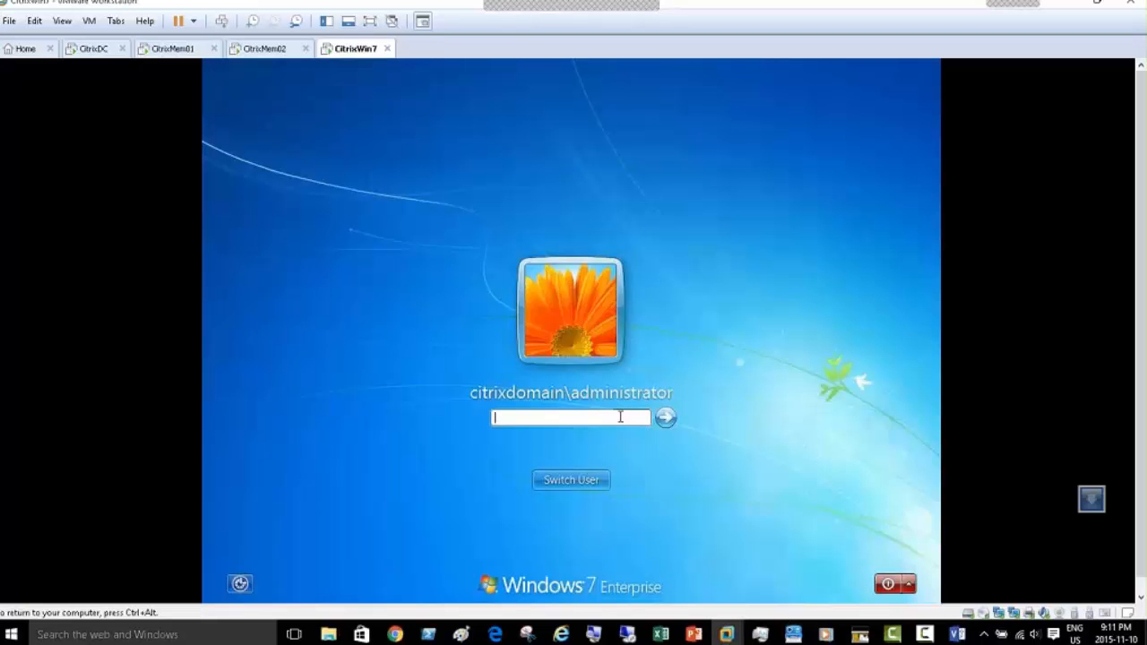
type("••••••••")
key("Return")
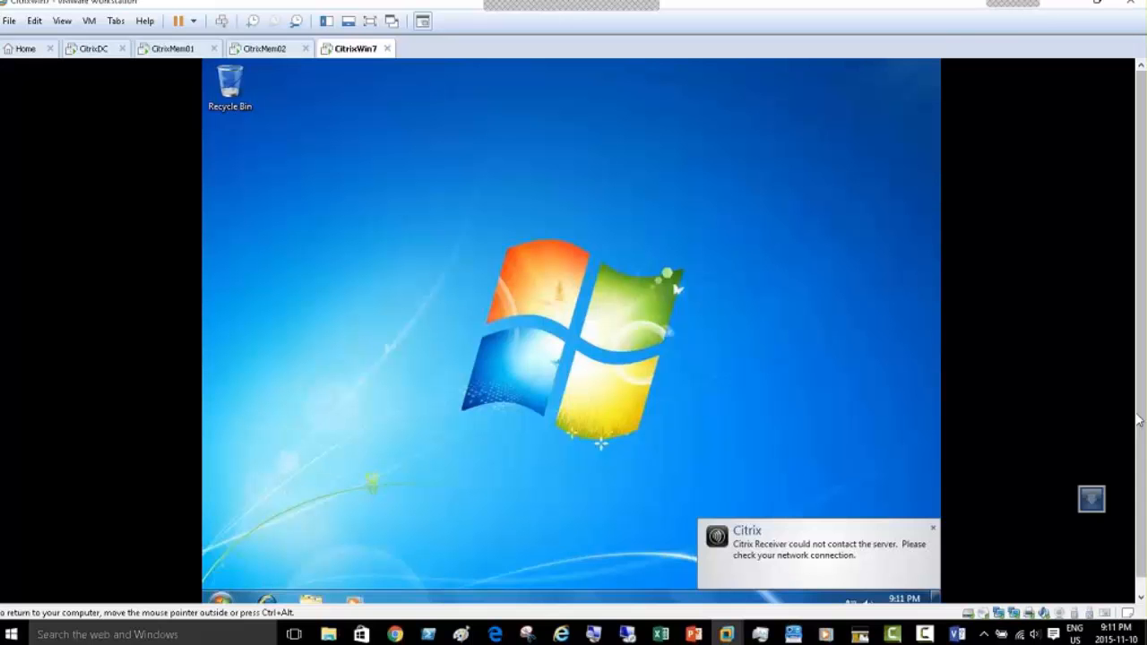
Step: Disable the Internet network adapter on the Windows 7 client and close the network connections window
left_click_drag(1141, 417, 1145, 340)
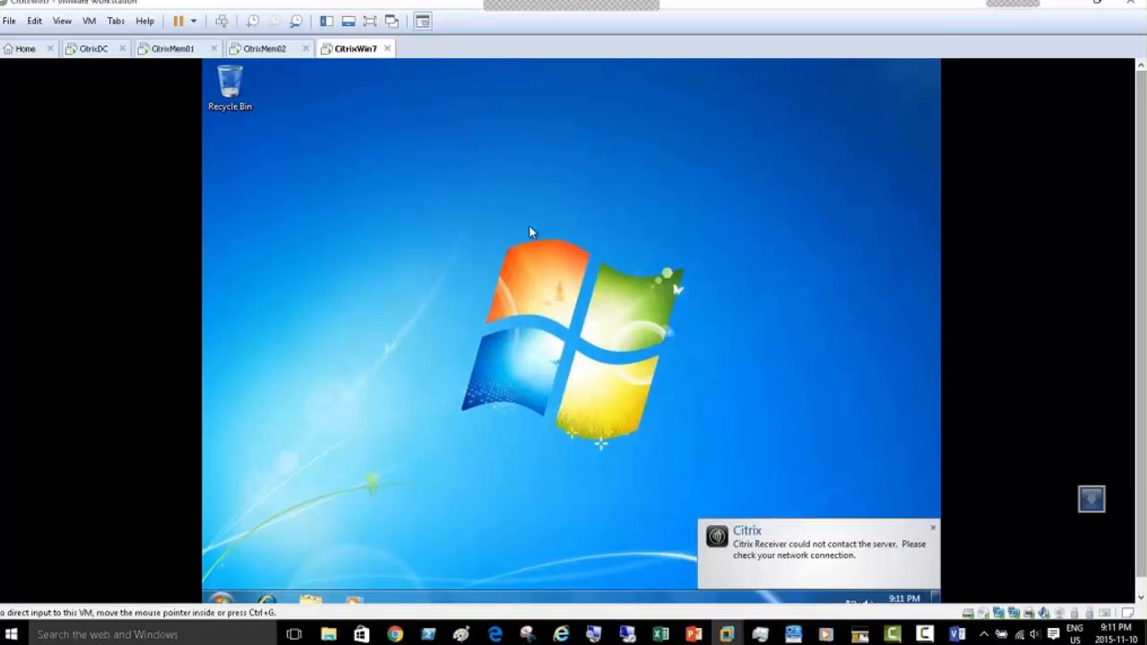
left_click_drag(1146, 458, 1145, 484)
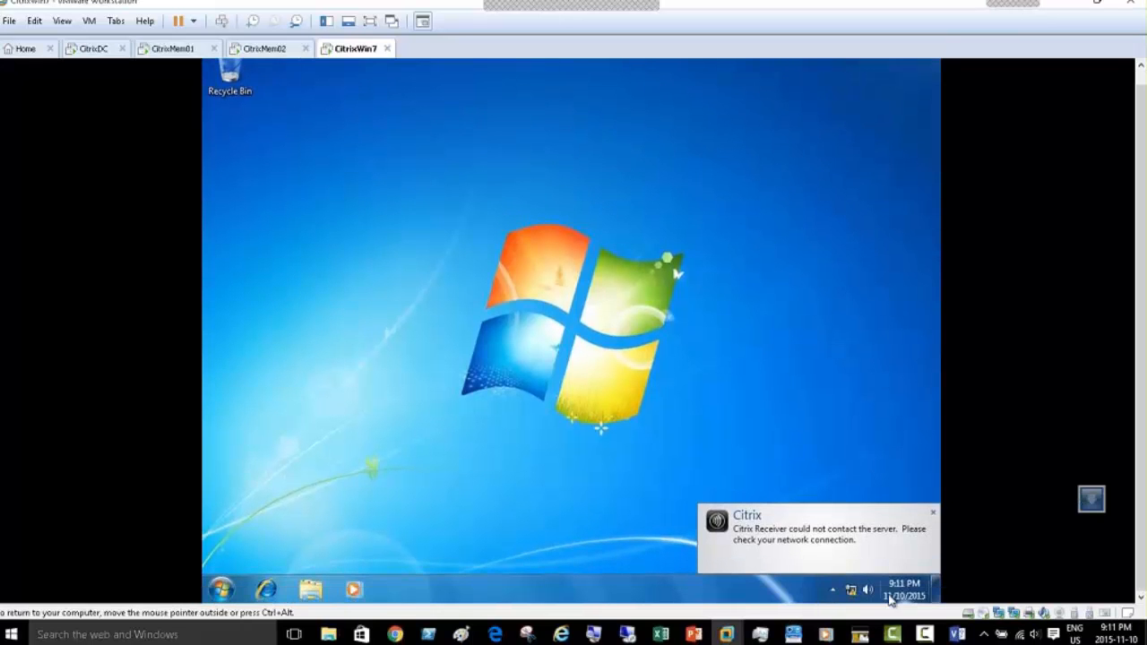
right_click(851, 593)
left_click(848, 584)
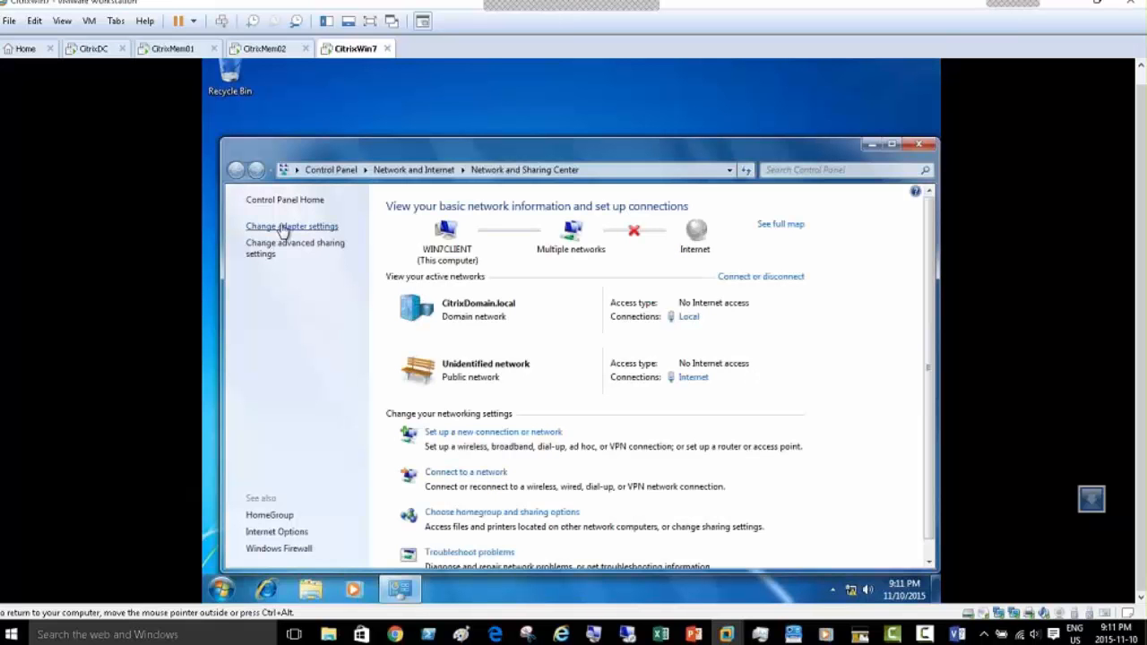
left_click(283, 226)
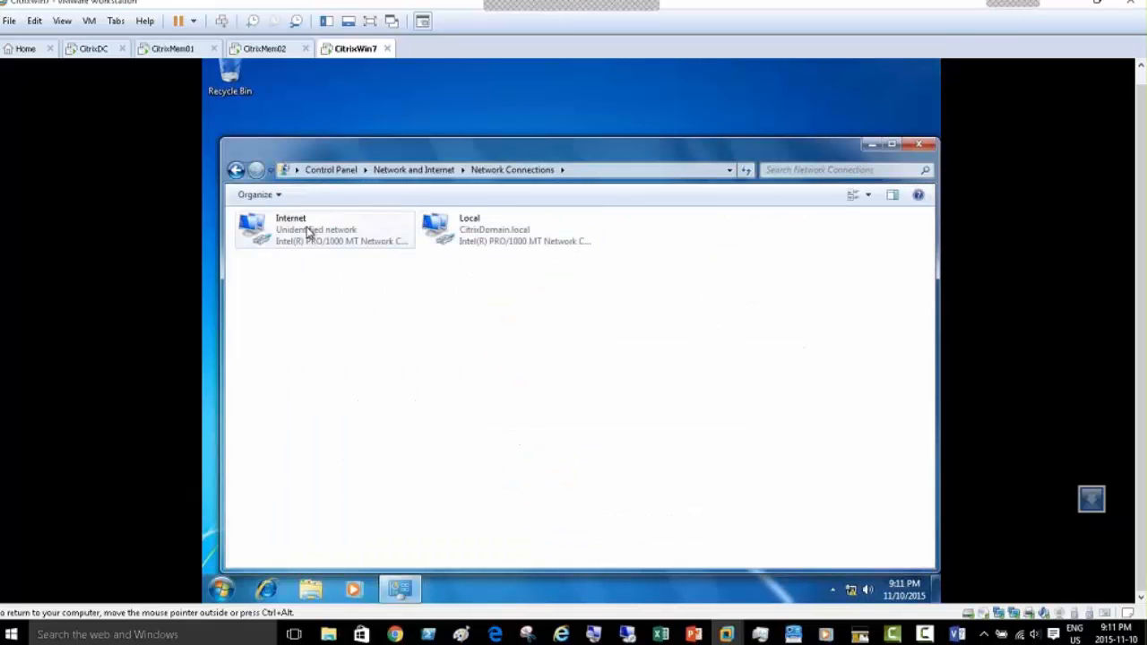
right_click(306, 231)
left_click(325, 235)
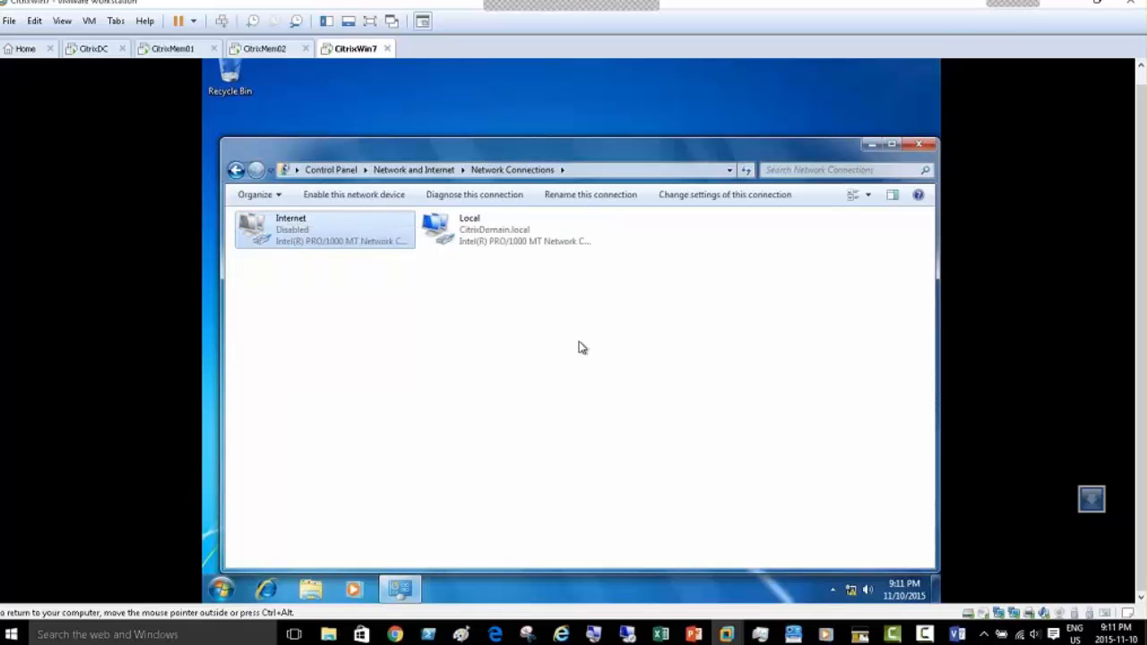
left_click(918, 145)
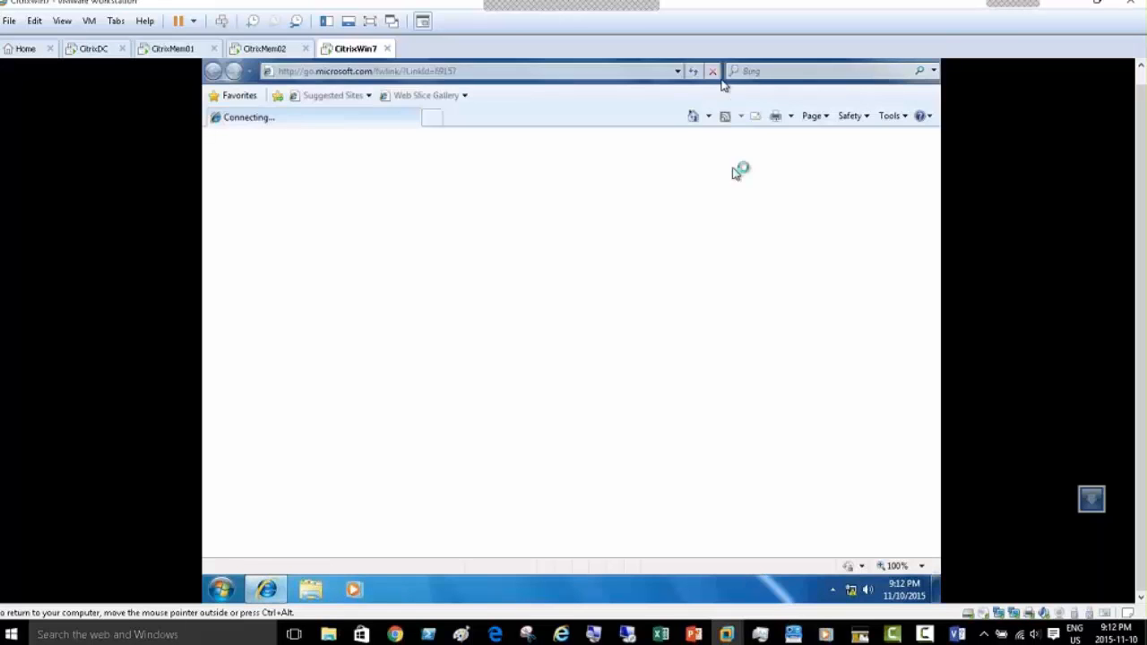
Step: Load the XenApp site on citrixmem01.citrixdomain.local in Internet Explorer and start filling in the user name at the Windows Security prompt
left_click(678, 72)
left_click(571, 89)
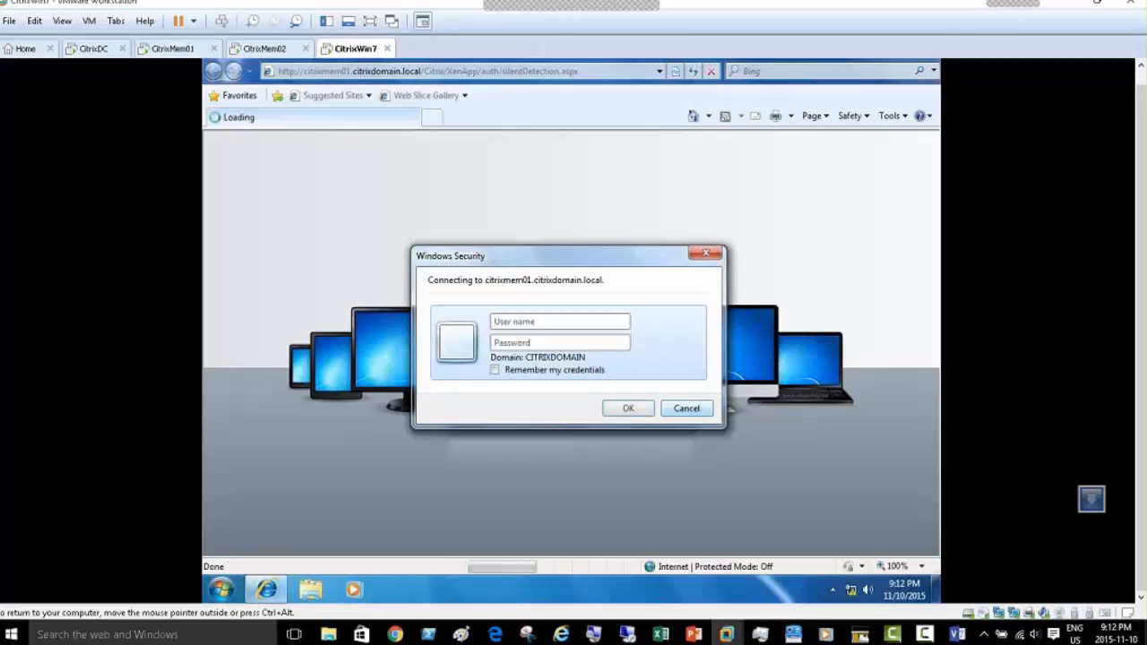
left_click_drag(582, 263, 650, 263)
left_click(628, 321)
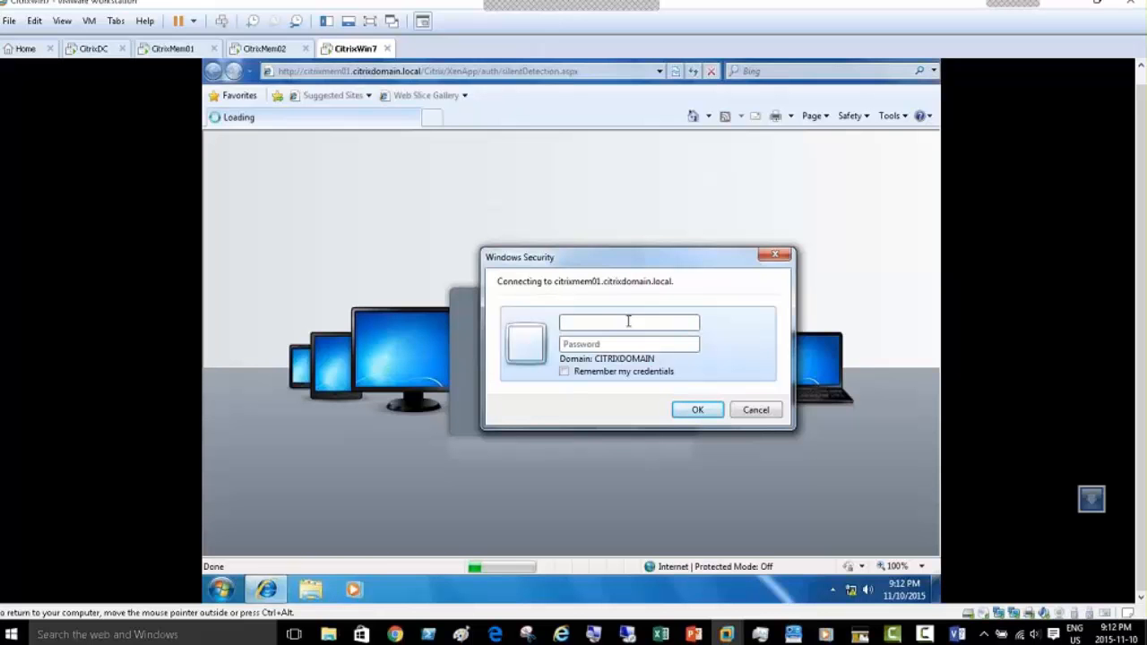
Step: Log on to the XenApp site as administrator with the account password and launch the published Notepad
type("administrator")
key("Tab")
type("password")
key("Return")
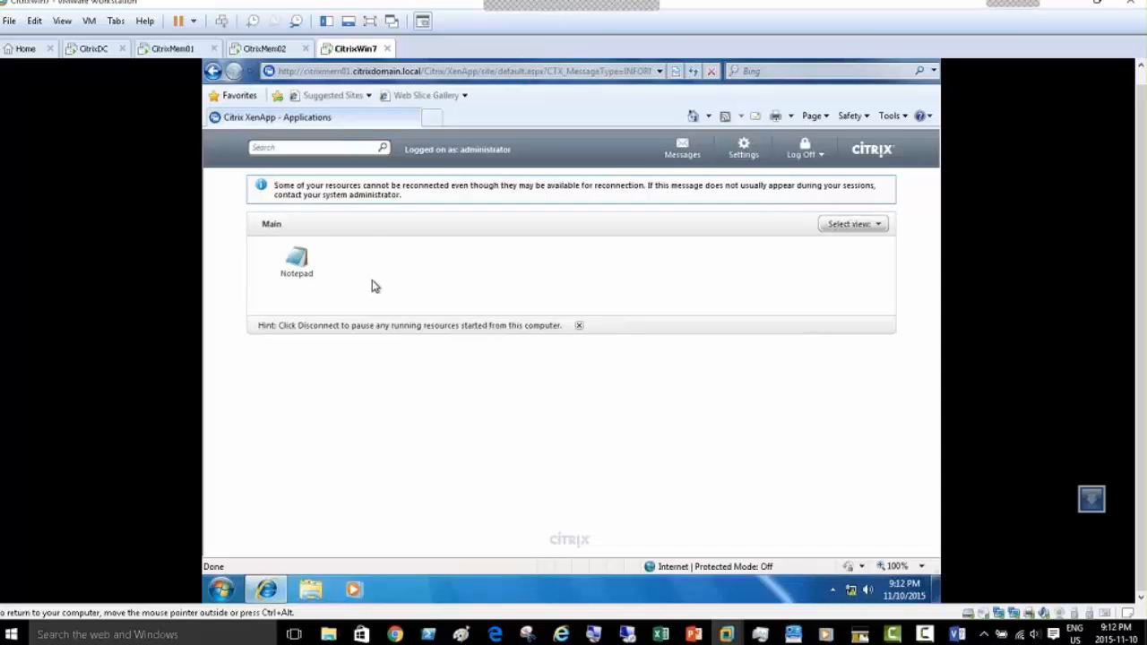
left_click(303, 260)
Step: Examine the XenApp site's log-off options and the general and user experience settings
mouse_move(819, 160)
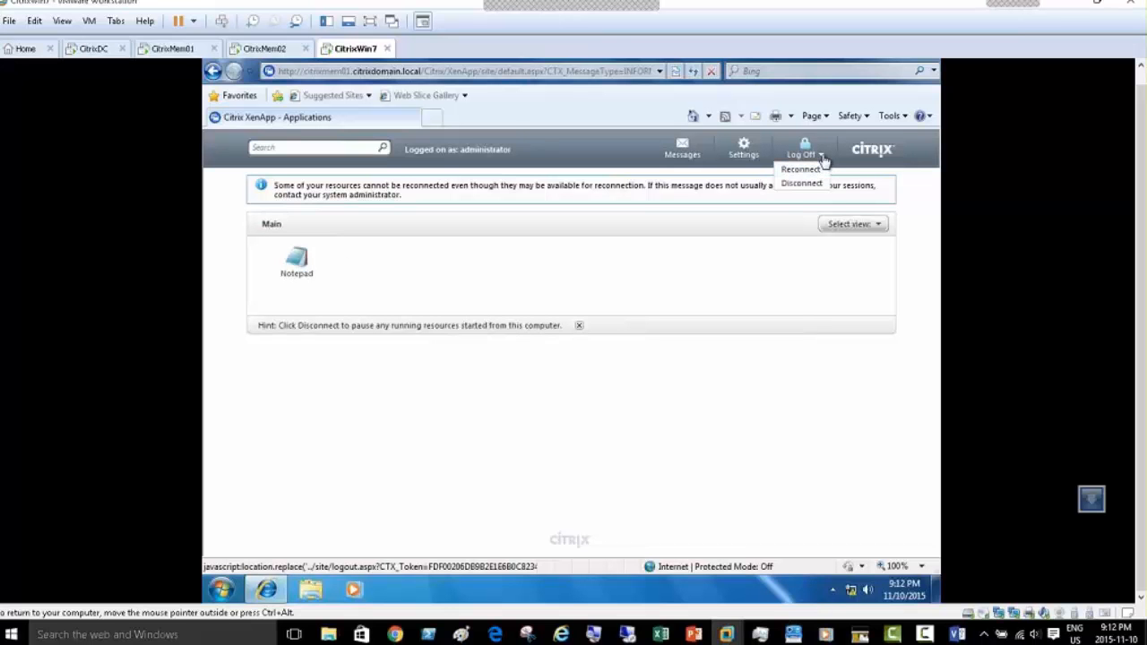
left_click(743, 151)
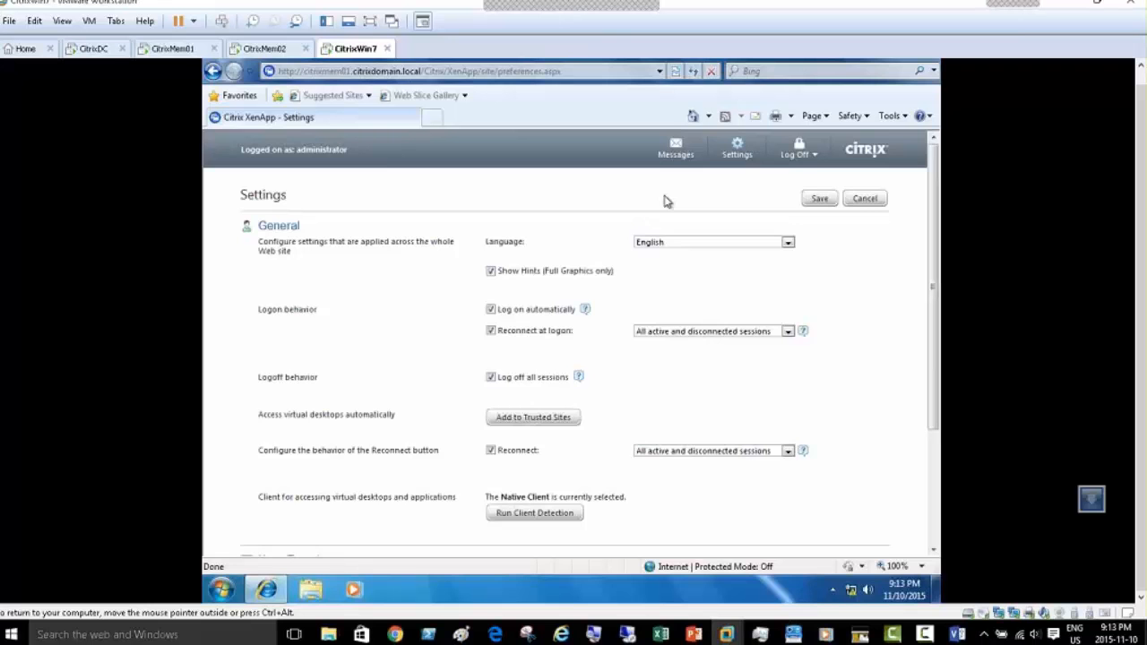
scroll(665, 201, "down", 2)
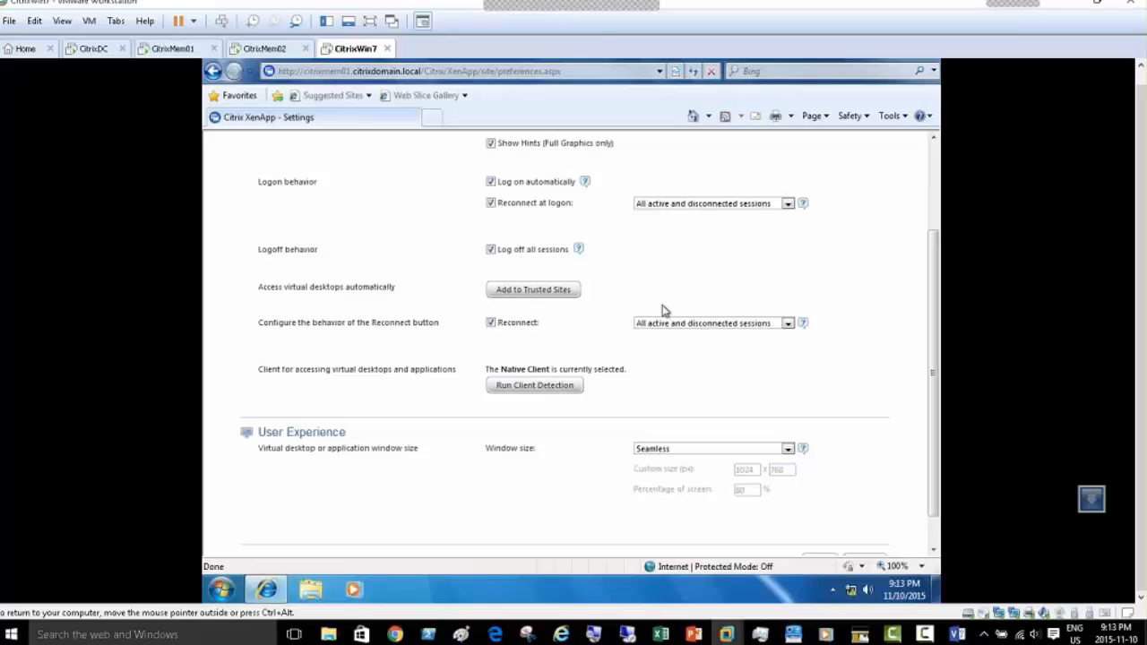
scroll(666, 290, "up", 3)
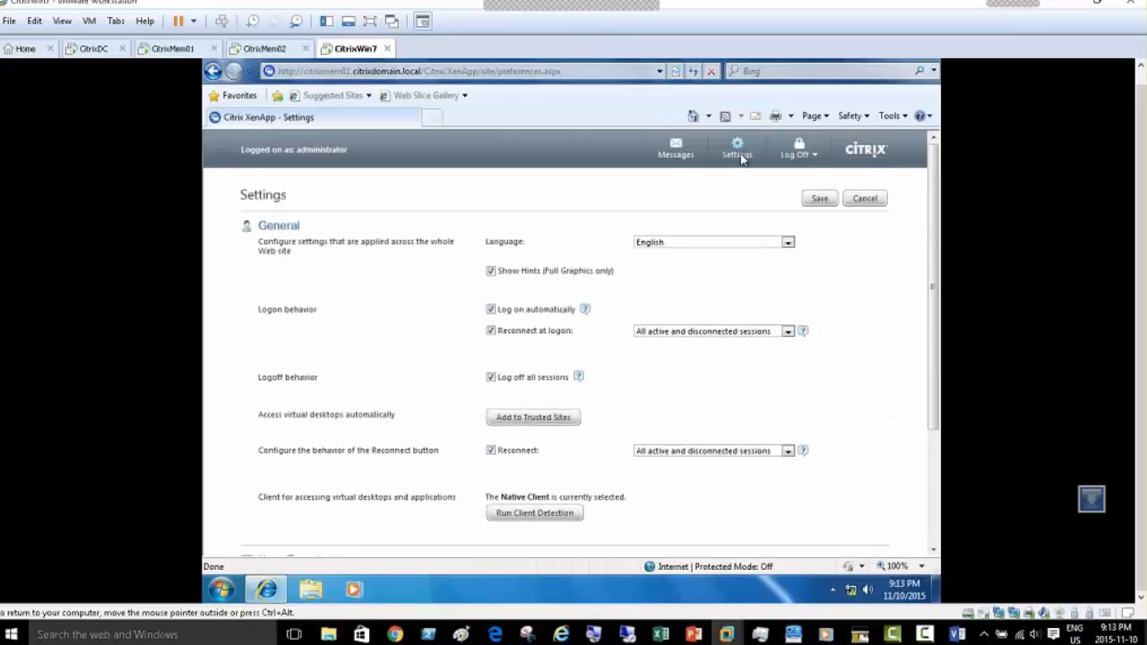
Step: Try to install the Citrix offline plug-in through the link in the site's messages and dismiss the Citrix download window
left_click(674, 154)
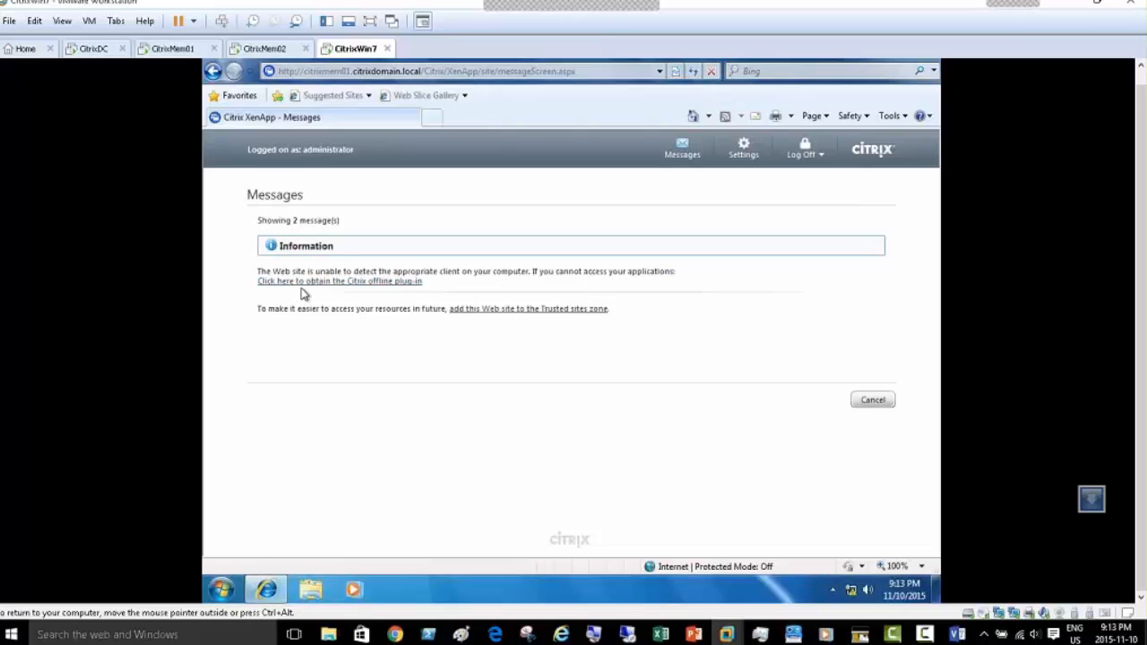
left_click(396, 282)
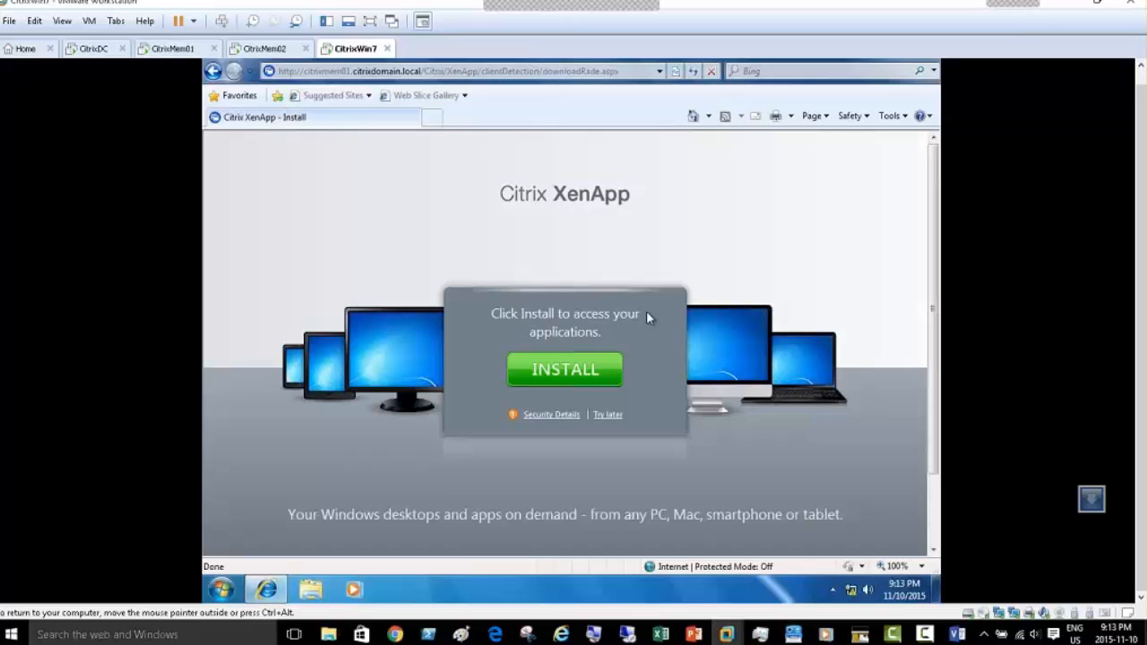
left_click(597, 371)
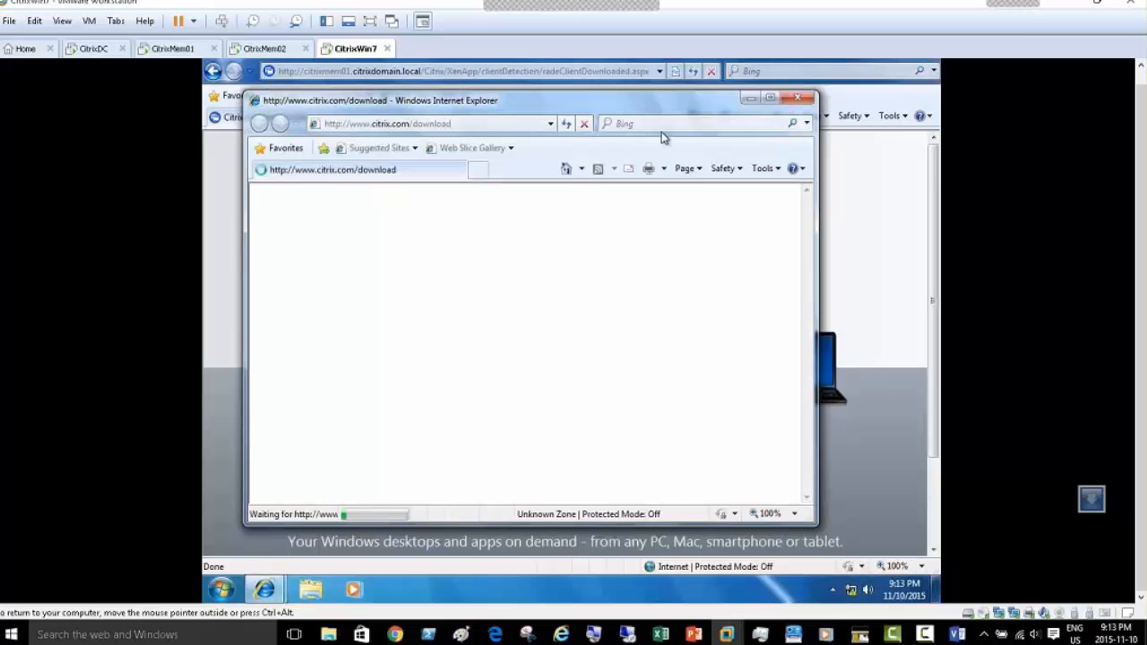
left_click(798, 100)
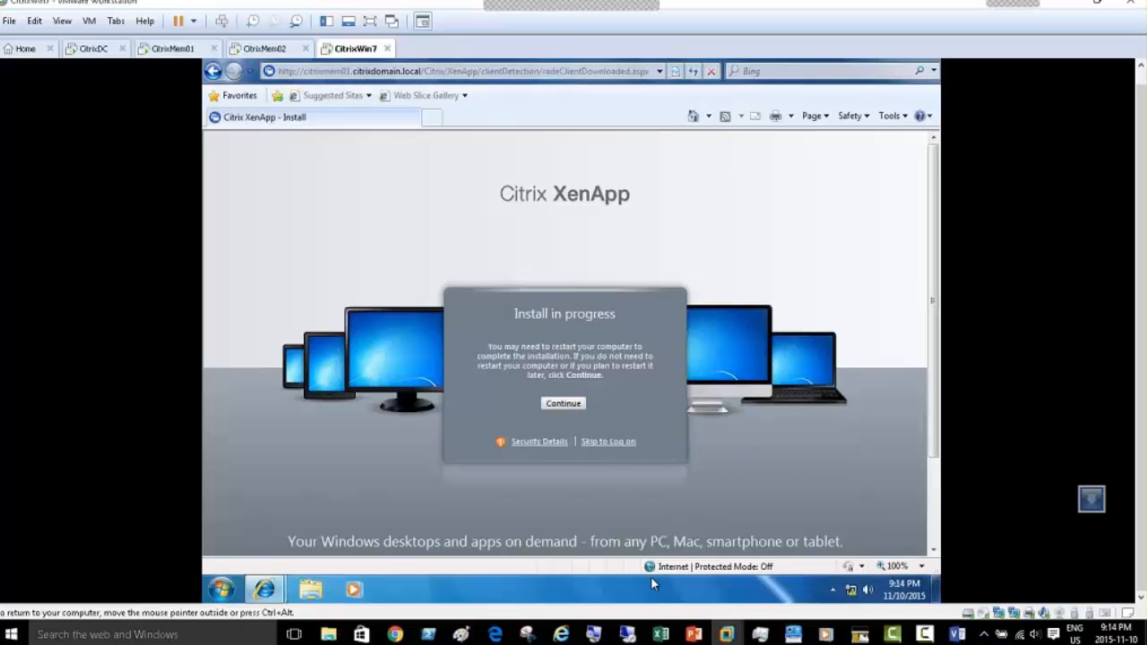
Step: Bring back the Citrix download window, close it and continue past the install-in-progress page
mouse_move(267, 593)
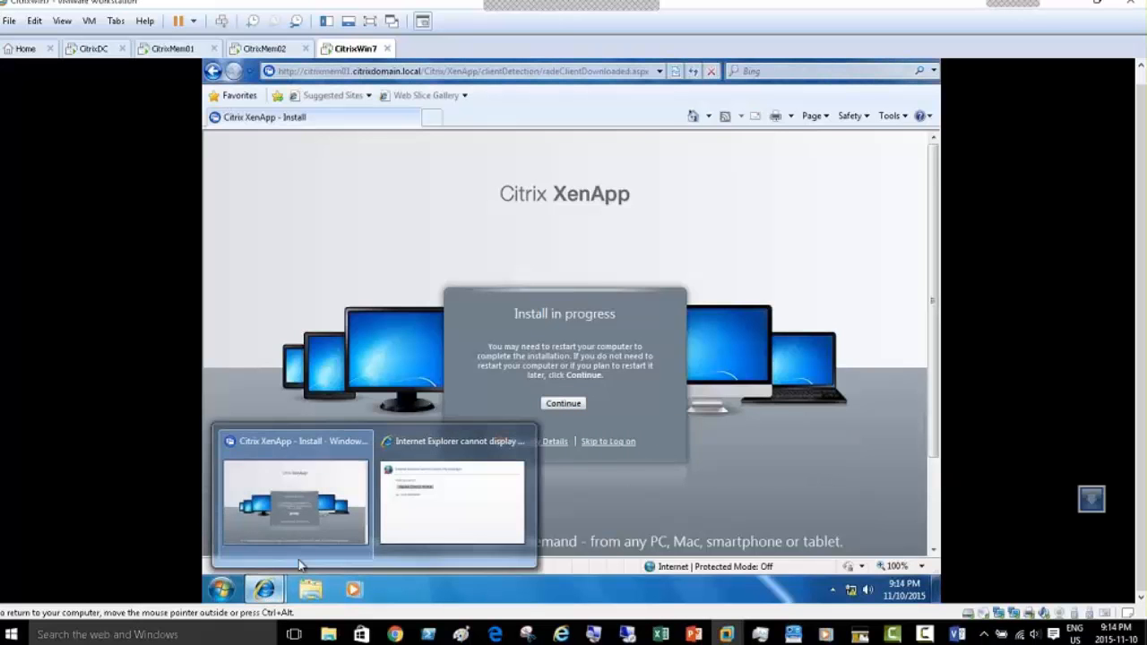
left_click(452, 498)
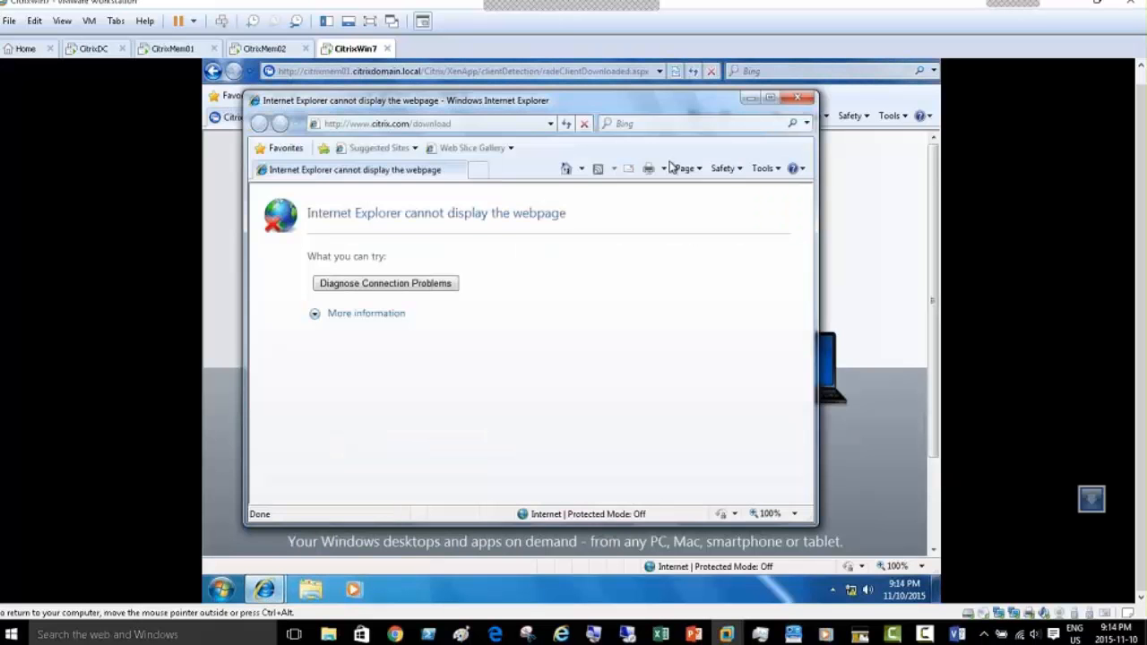
left_click(800, 98)
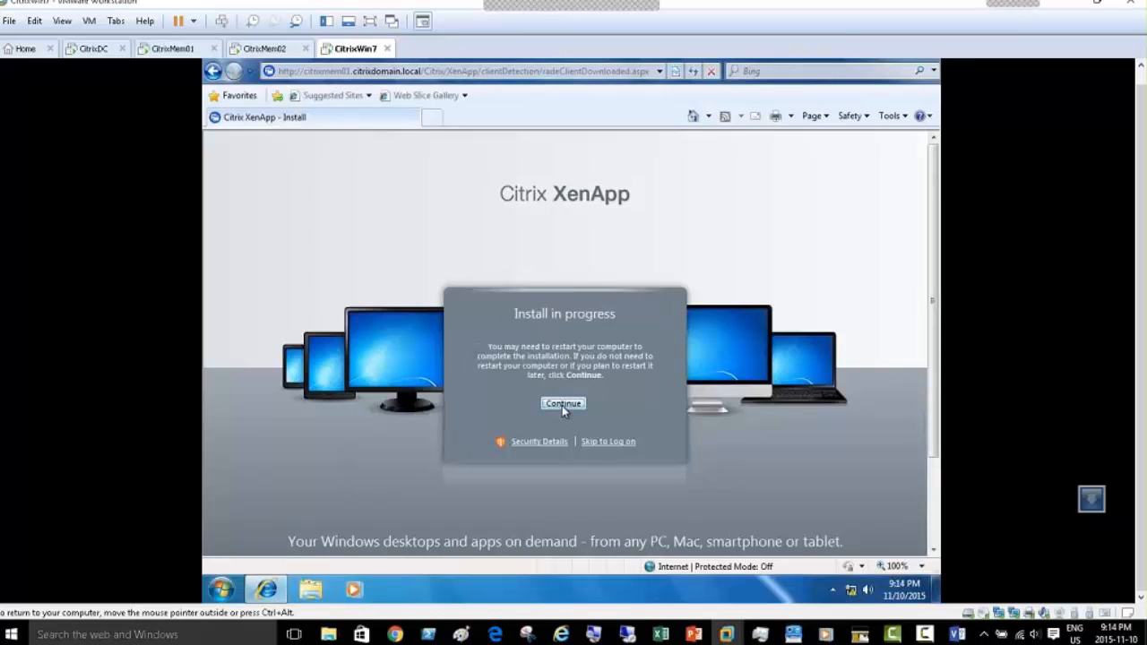
left_click(562, 404)
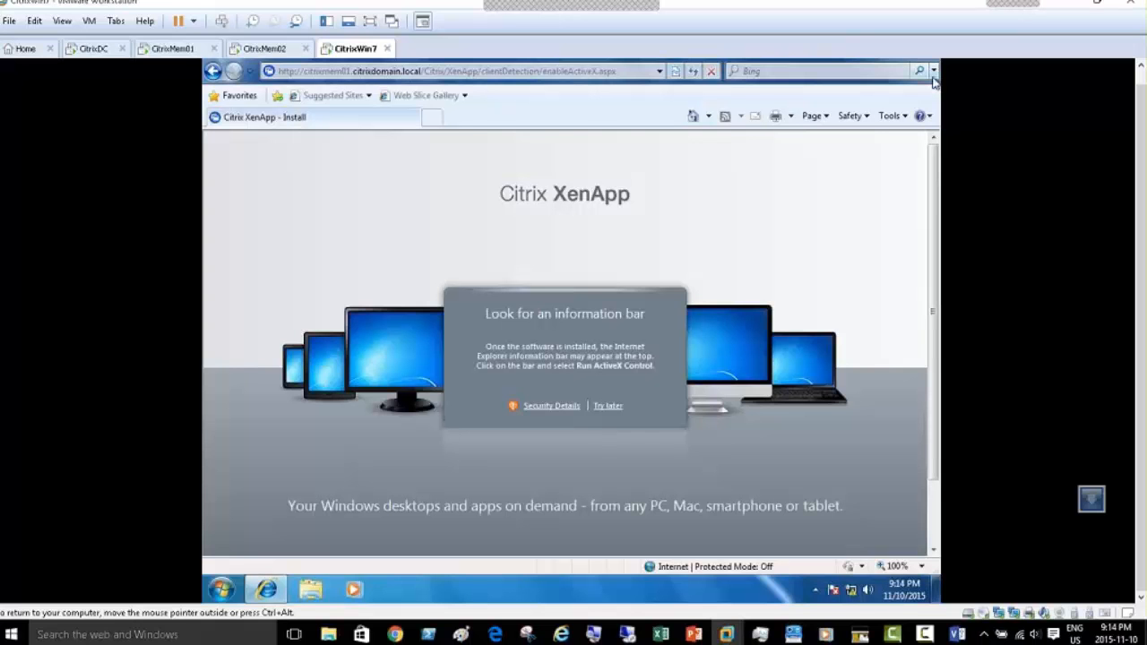
Step: Close the browser on CitrixWin7, look at the CitrixMem01 virtual machine and switch to the PowerPoint presentation
left_click(1138, 77)
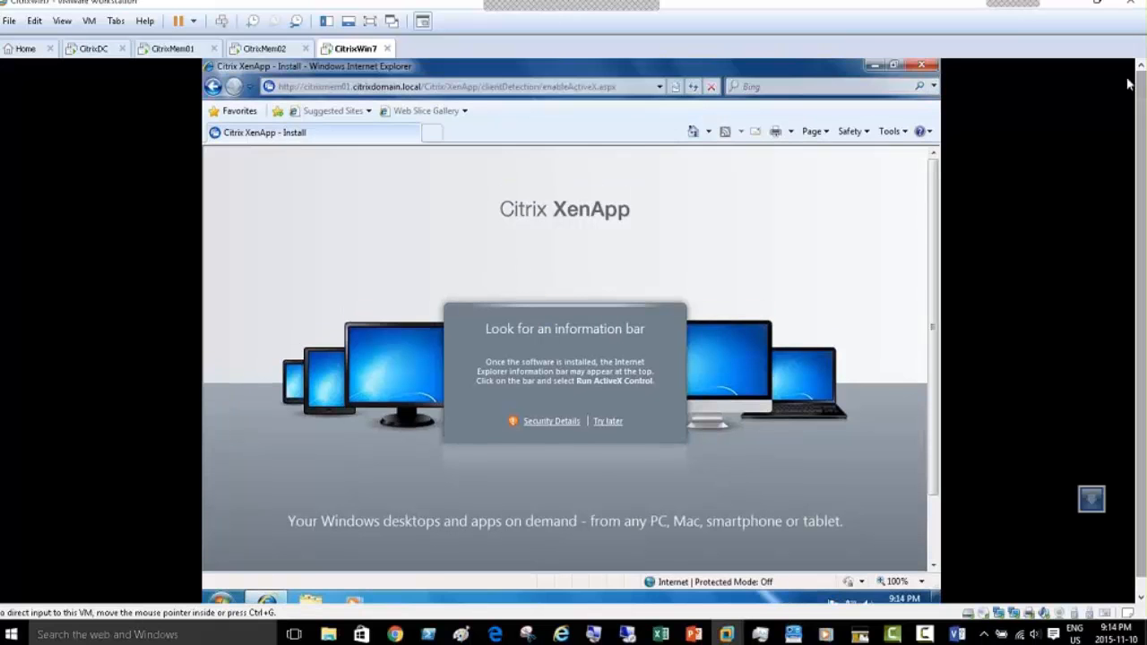
left_click(925, 66)
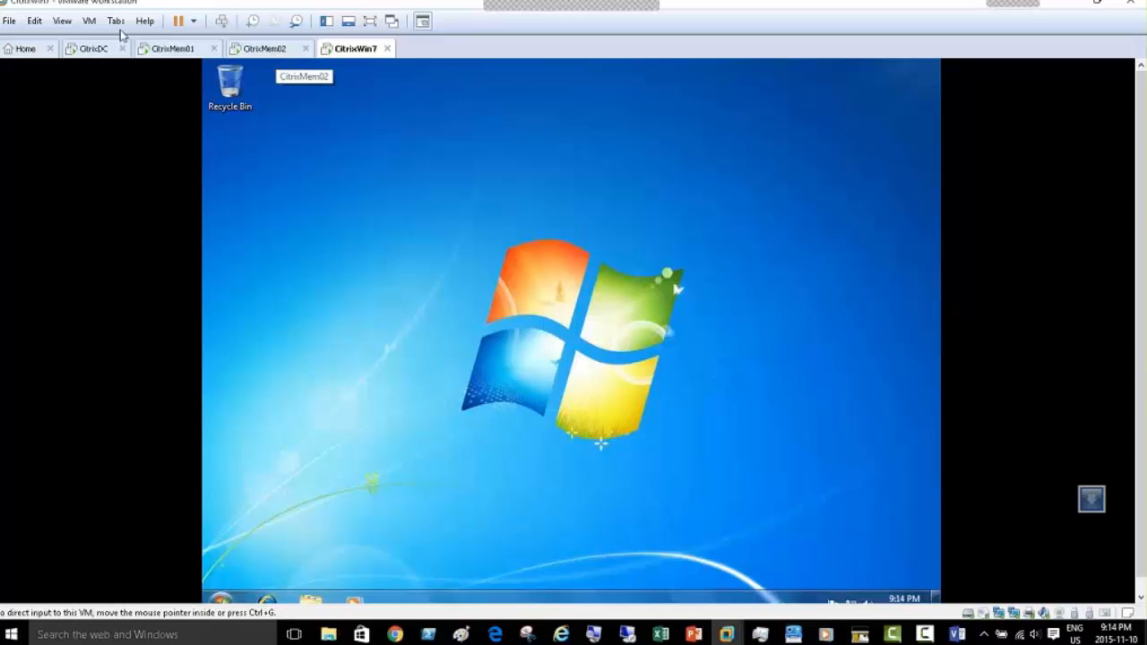
left_click(162, 49)
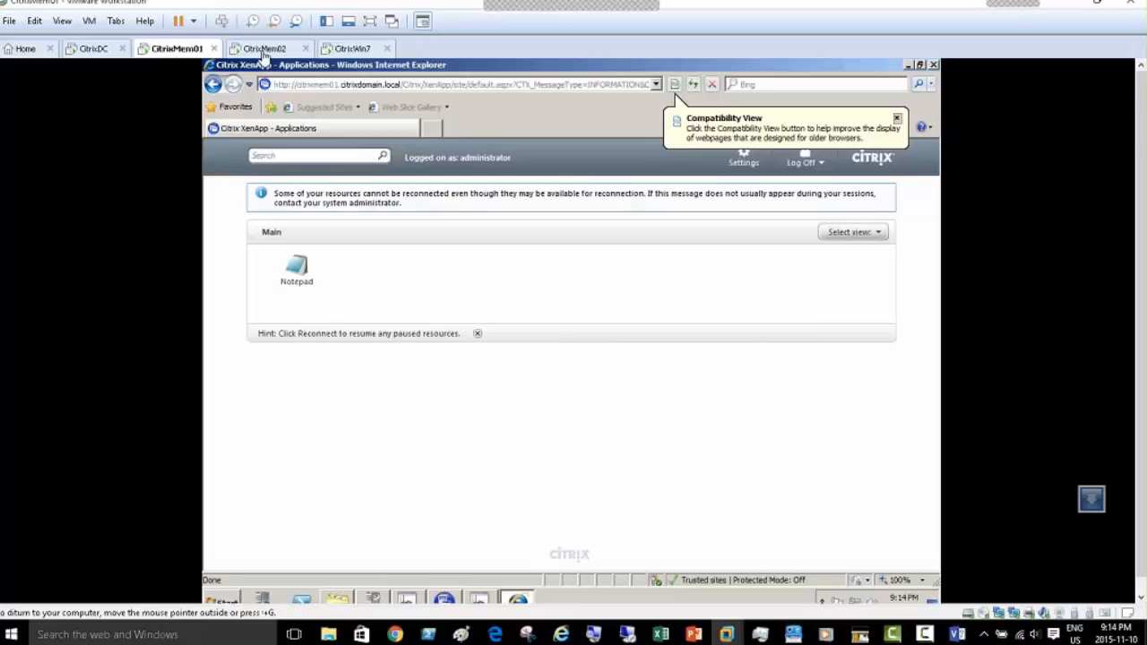
left_click(695, 637)
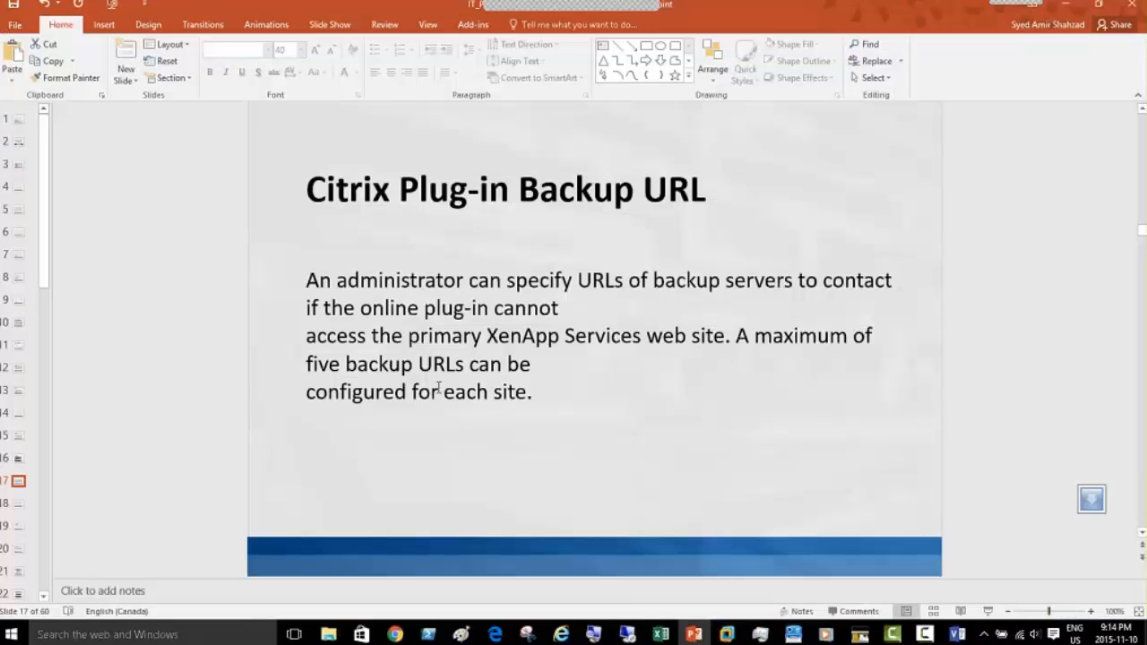
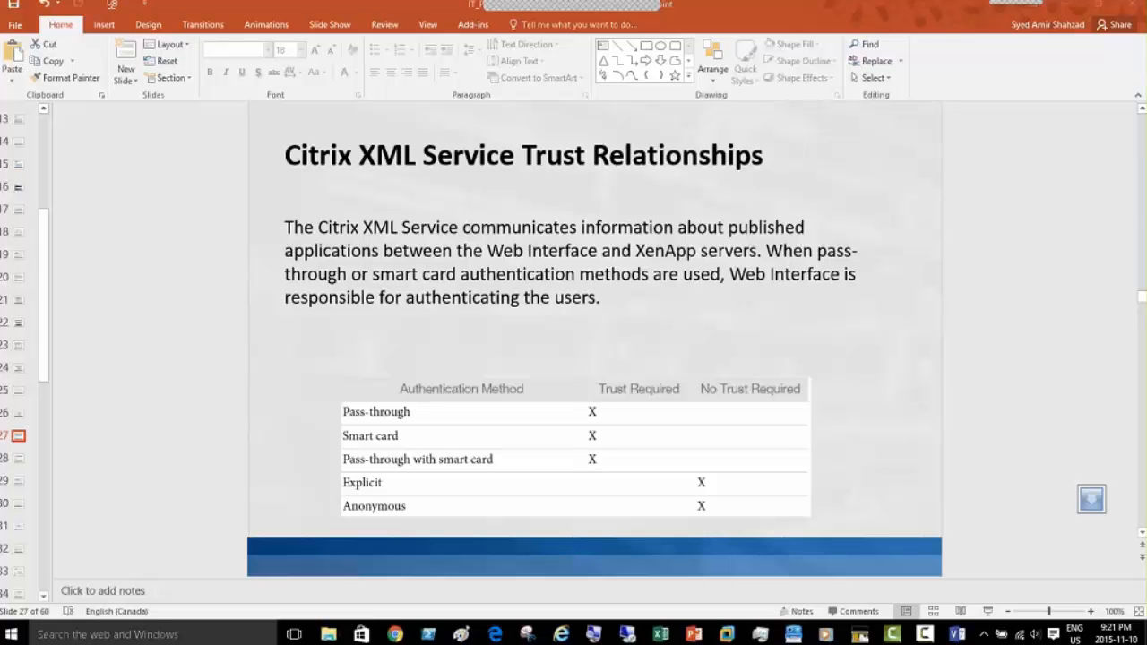
key("F9")
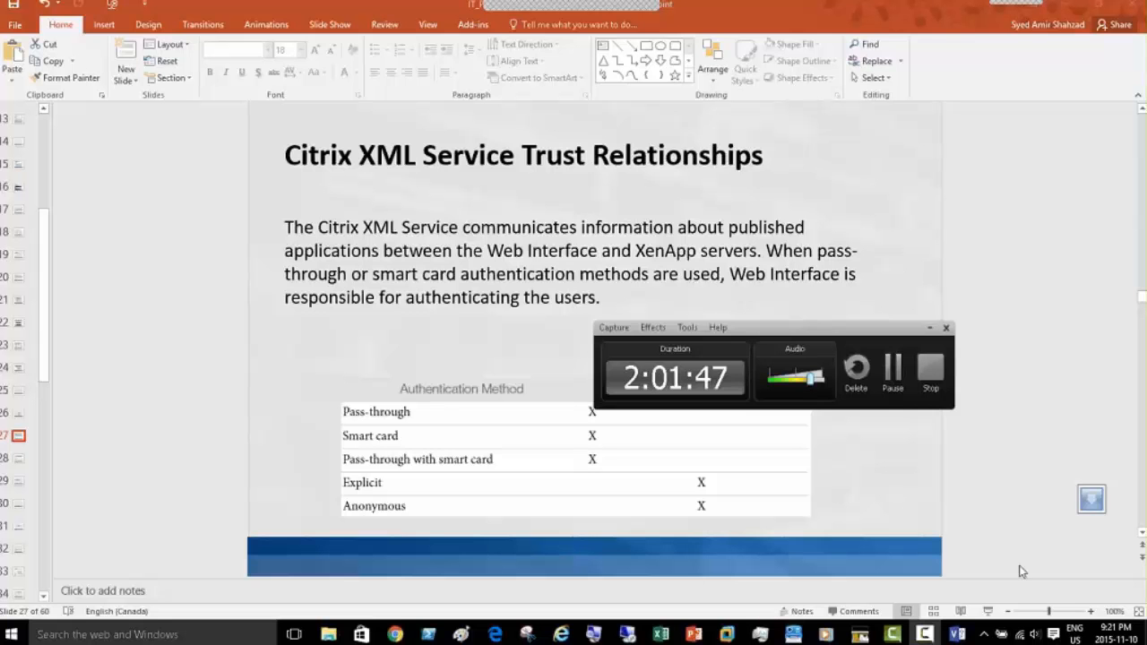
left_click(893, 376)
key("F9")
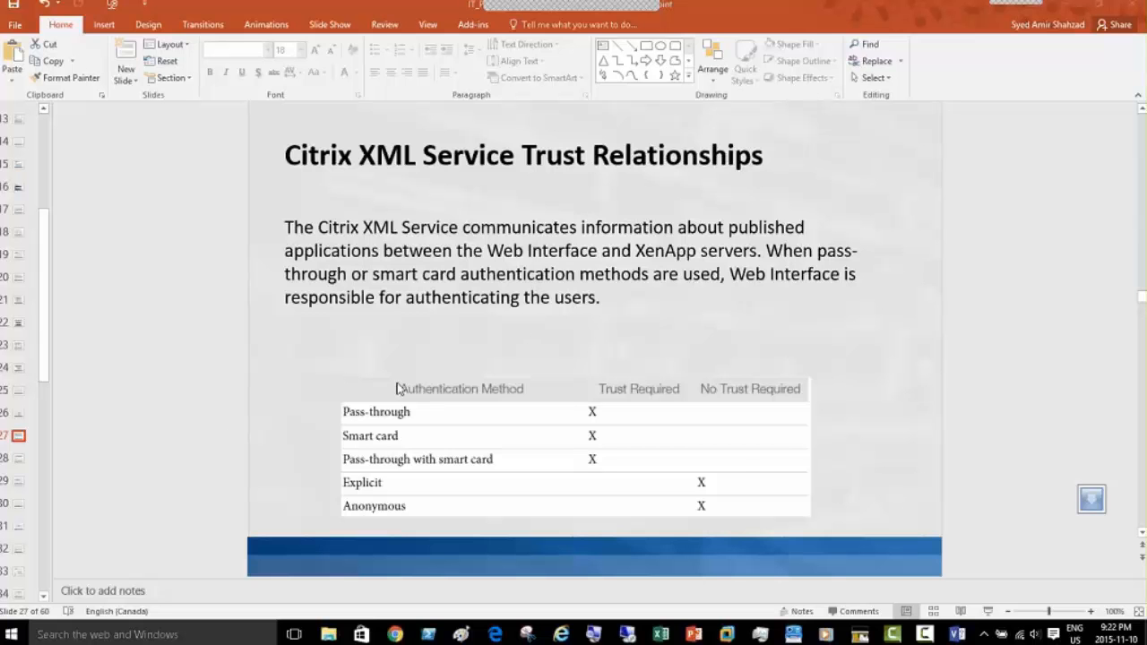
Step: Go through slides 28 to 31 on enabling XML trust relationships, ticket expiration settings and delivering applications and content
left_click(19, 460)
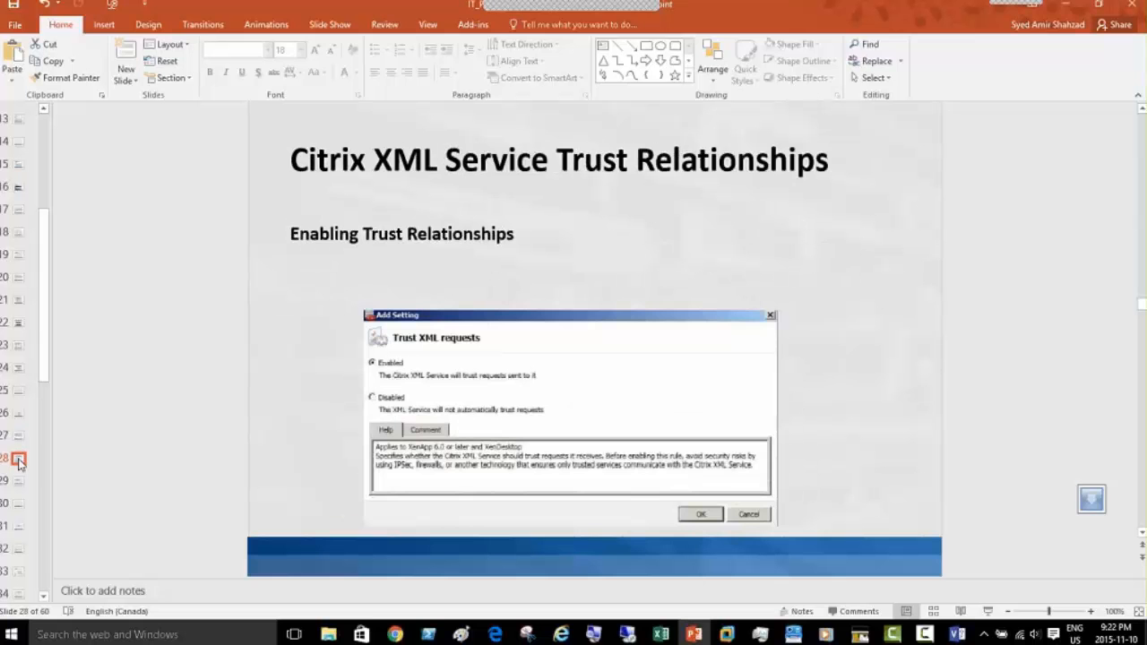
left_click(20, 484)
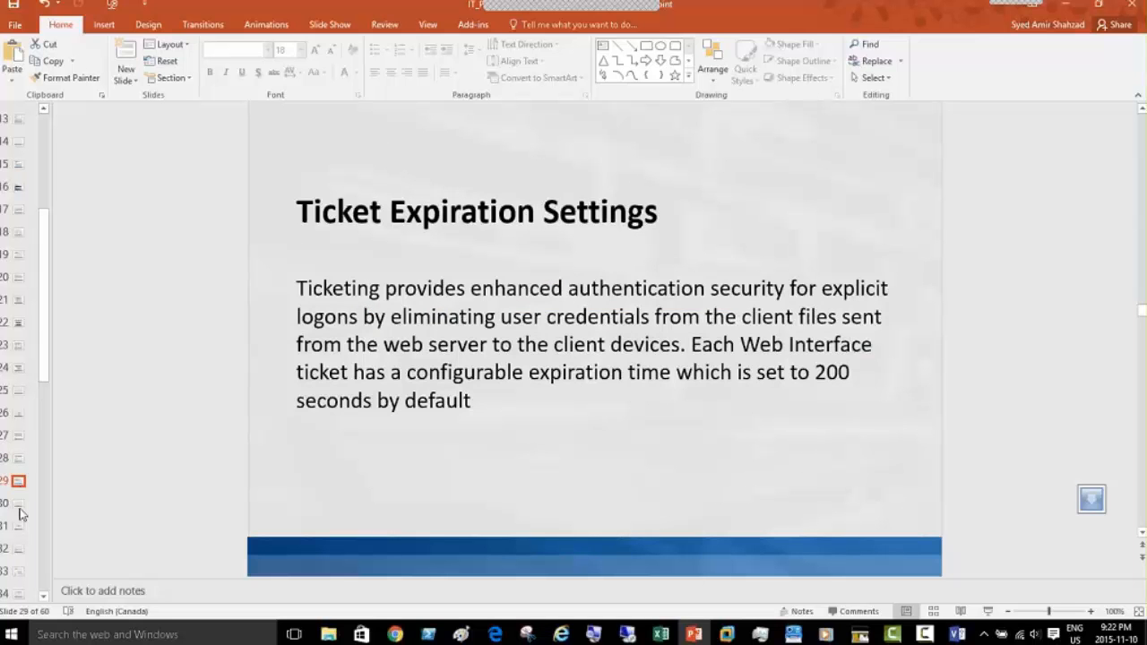
left_click(20, 511)
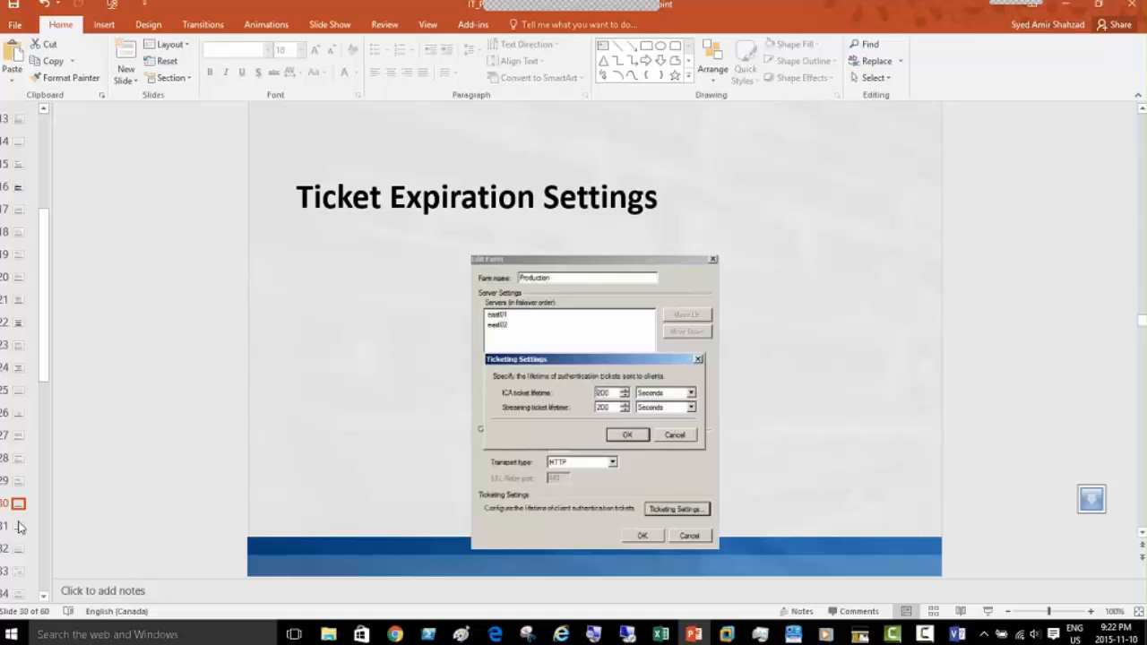
left_click(20, 528)
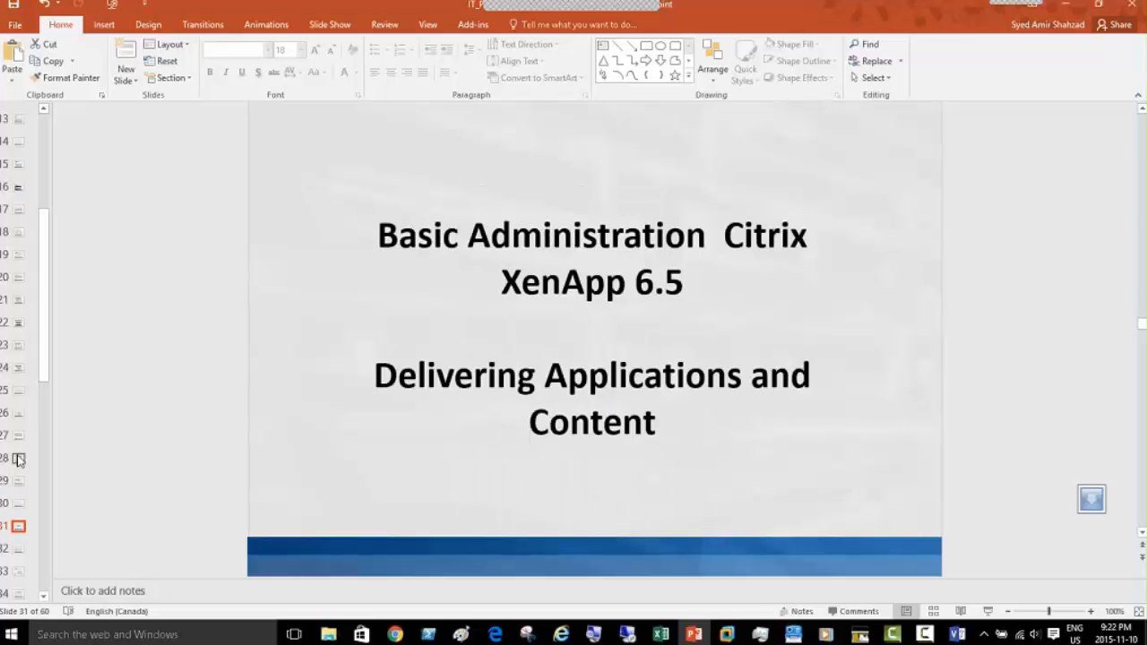
Step: View the two Publishing Resources slides, 32 and 33, covering the publishing phases and the application type
scroll(23, 455, "down", 1)
scroll(23, 456, "down", 2)
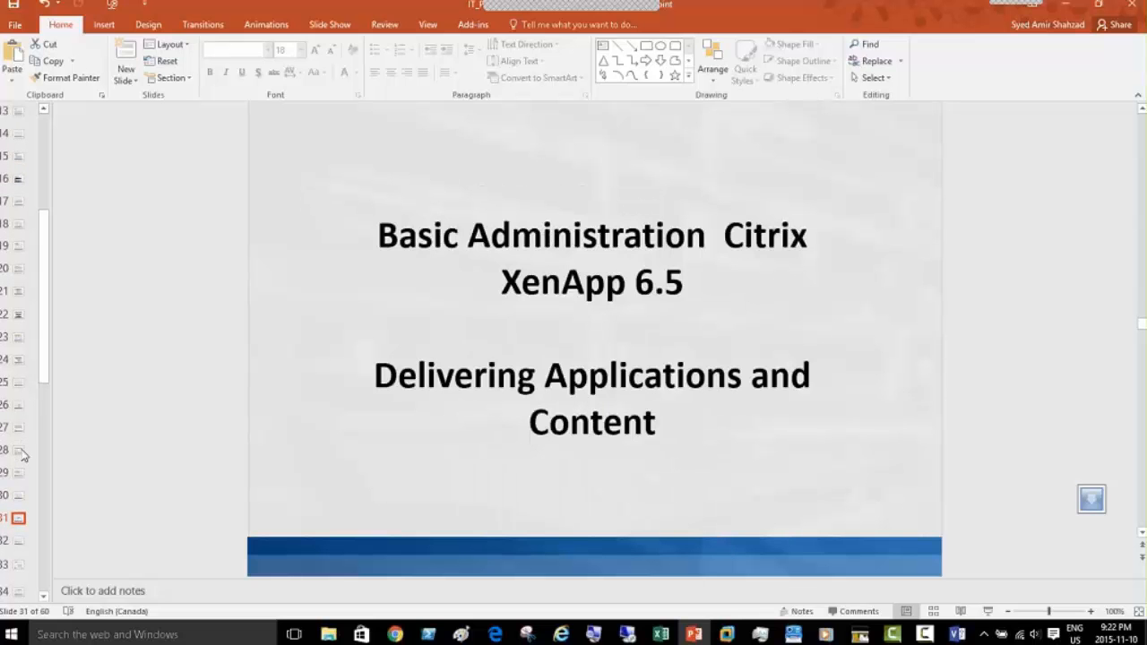
scroll(23, 455, "down", 1)
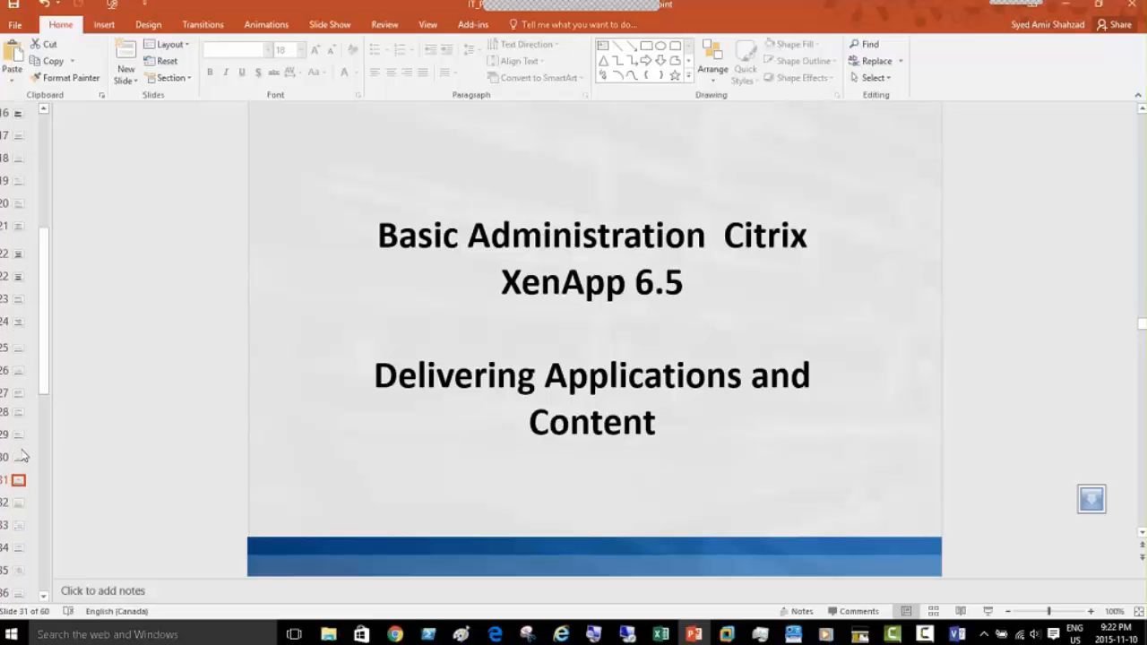
left_click(20, 479)
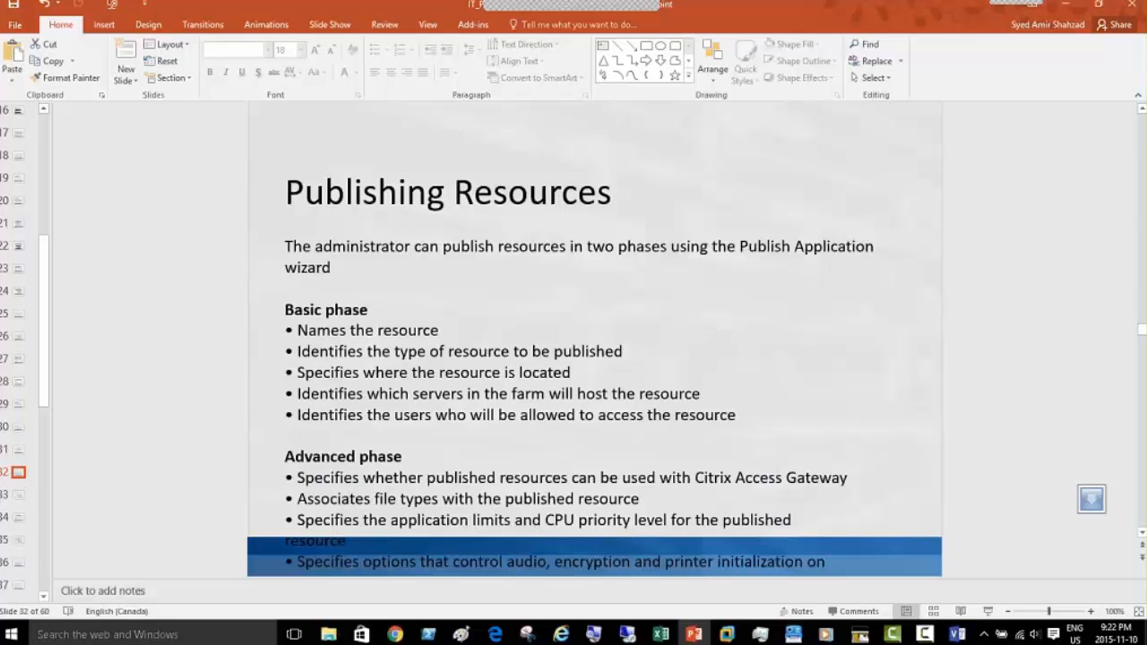
left_click(18, 498)
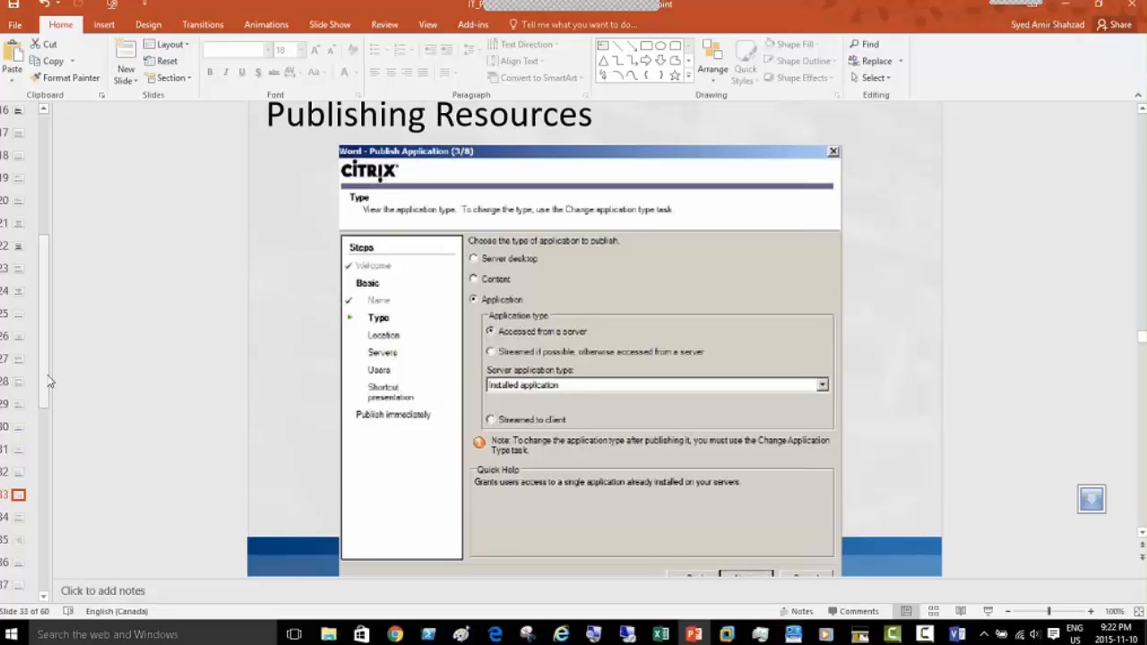
Step: View slide 34 on resource types published on XenApp and slide 35 on disabling or hiding a published resource
left_click_drag(50, 382, 48, 456)
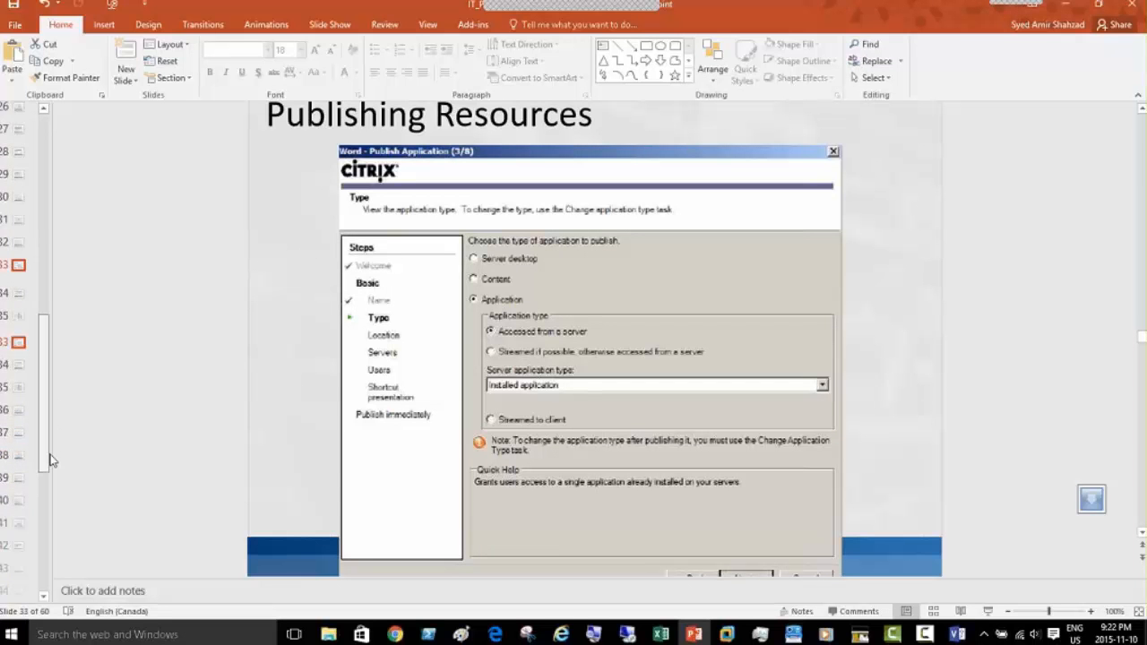
left_click(18, 284)
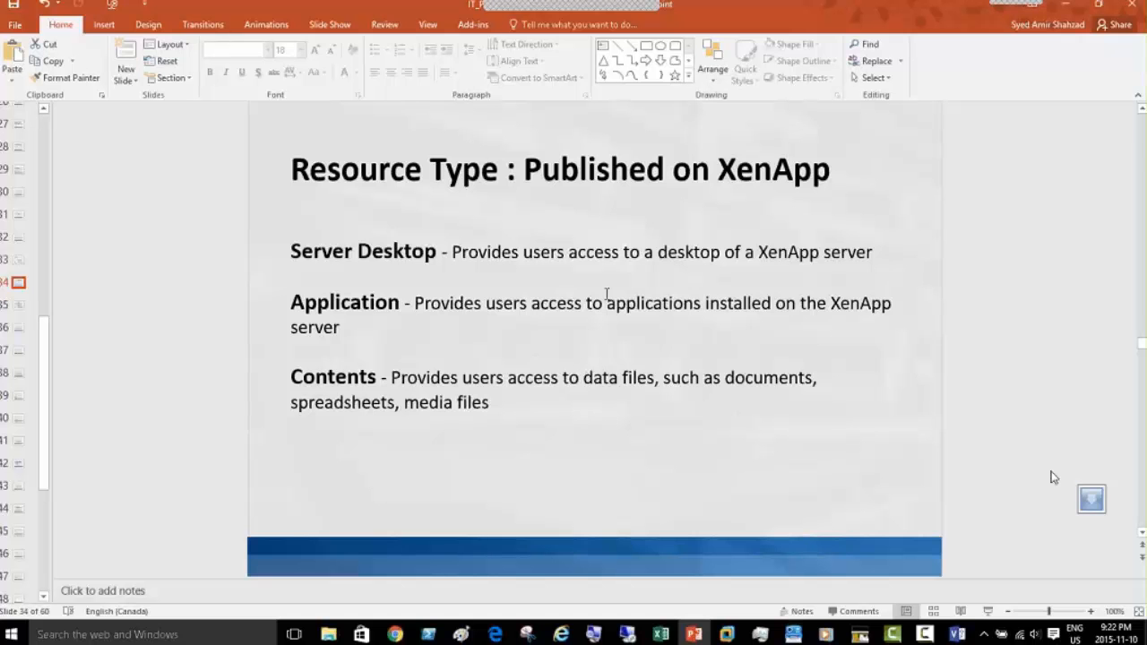
scroll(13, 132, "down", 4)
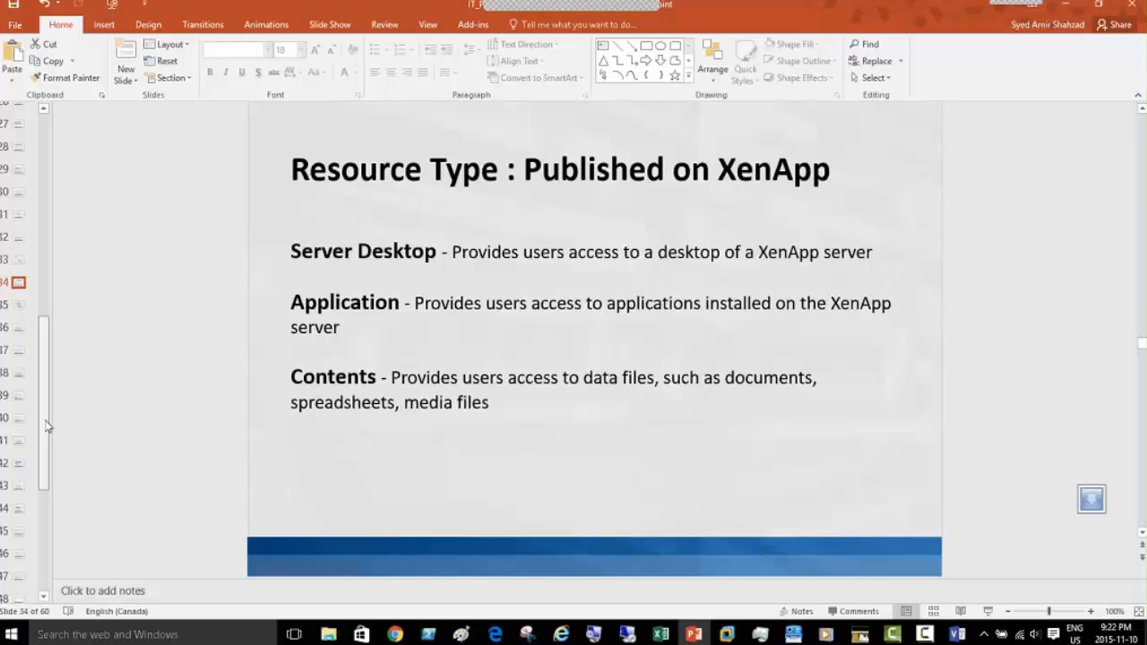
left_click(15, 124)
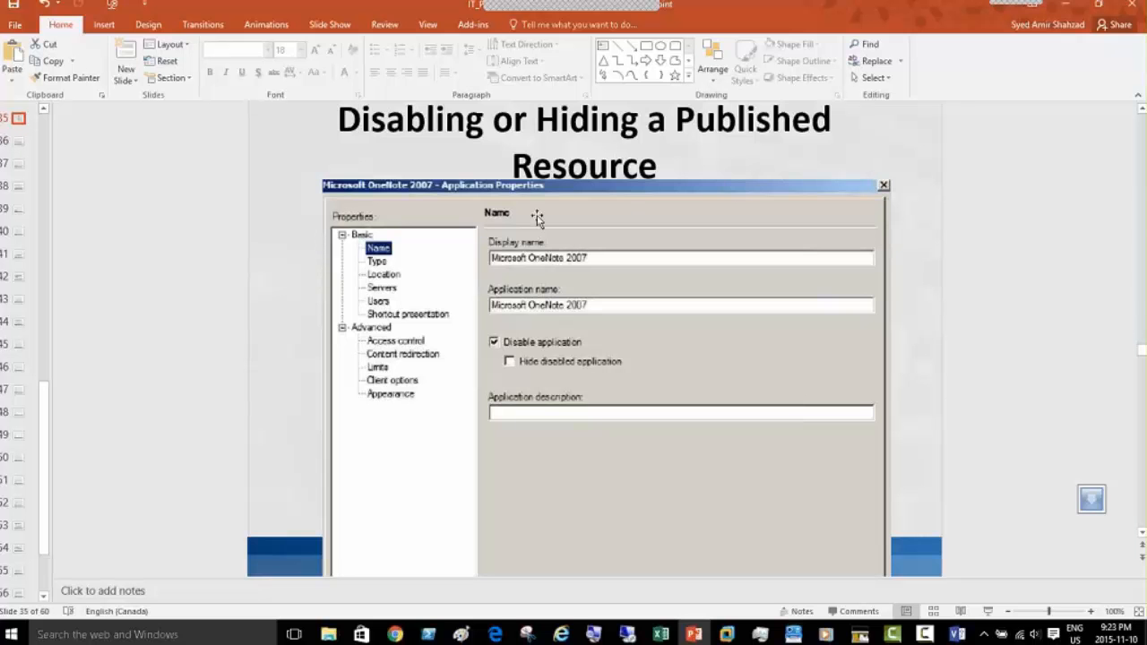
left_click(44, 110)
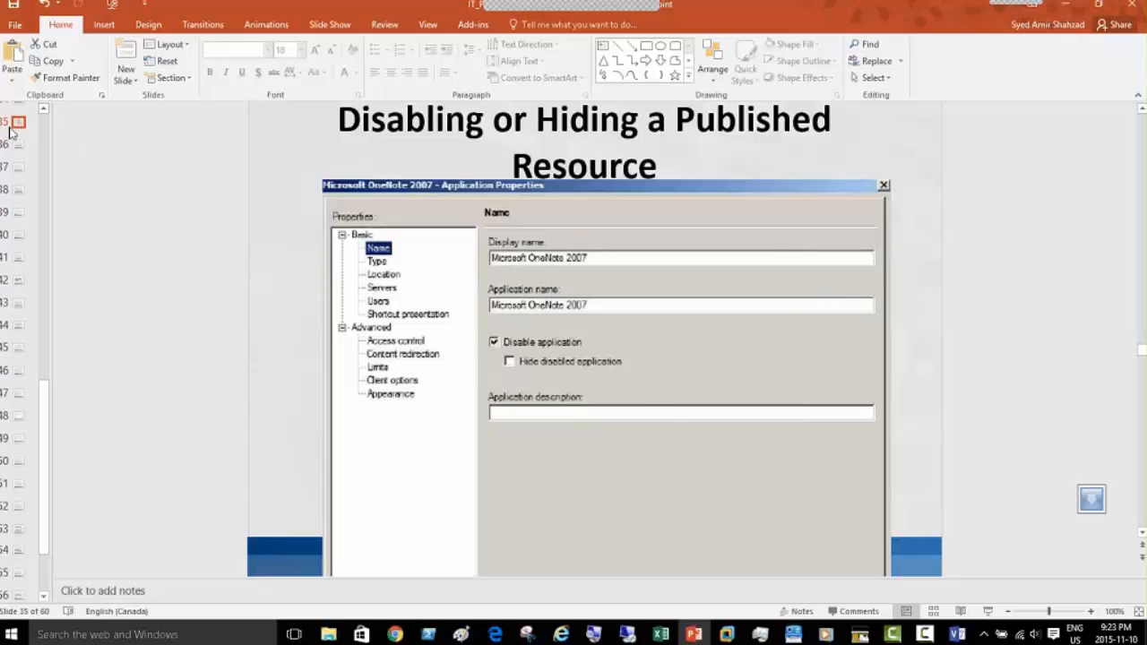
Step: Switch to the CitrixMem01 virtual machine in VMware Workstation and bring Citrix Web Interface Management into view
left_click(1067, 6)
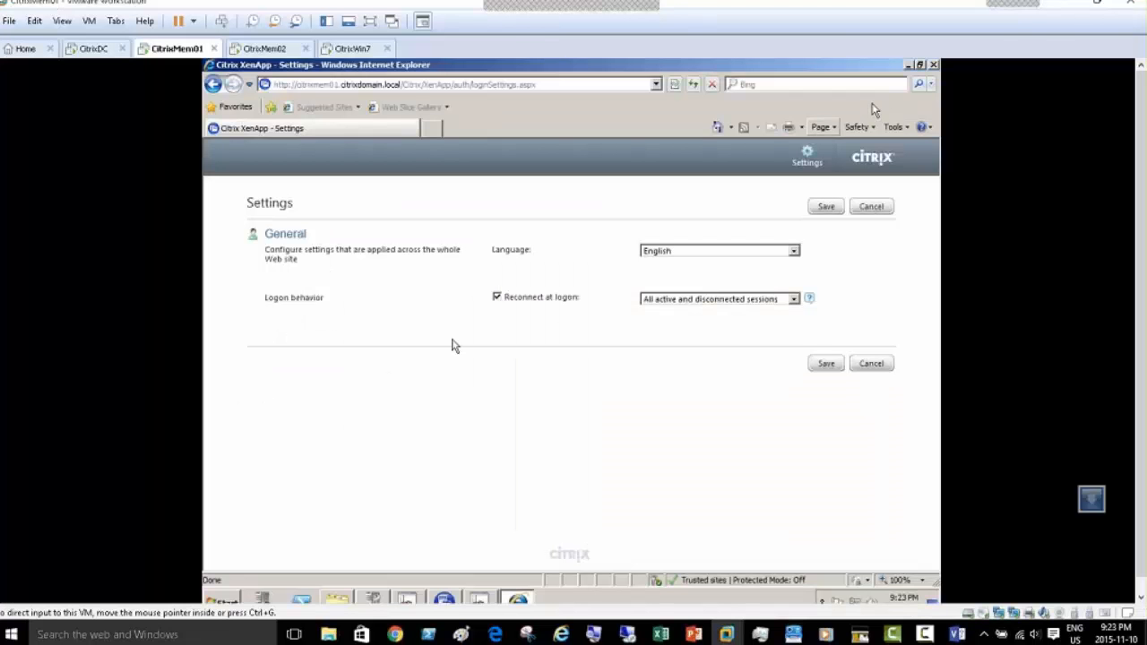
left_click(907, 64)
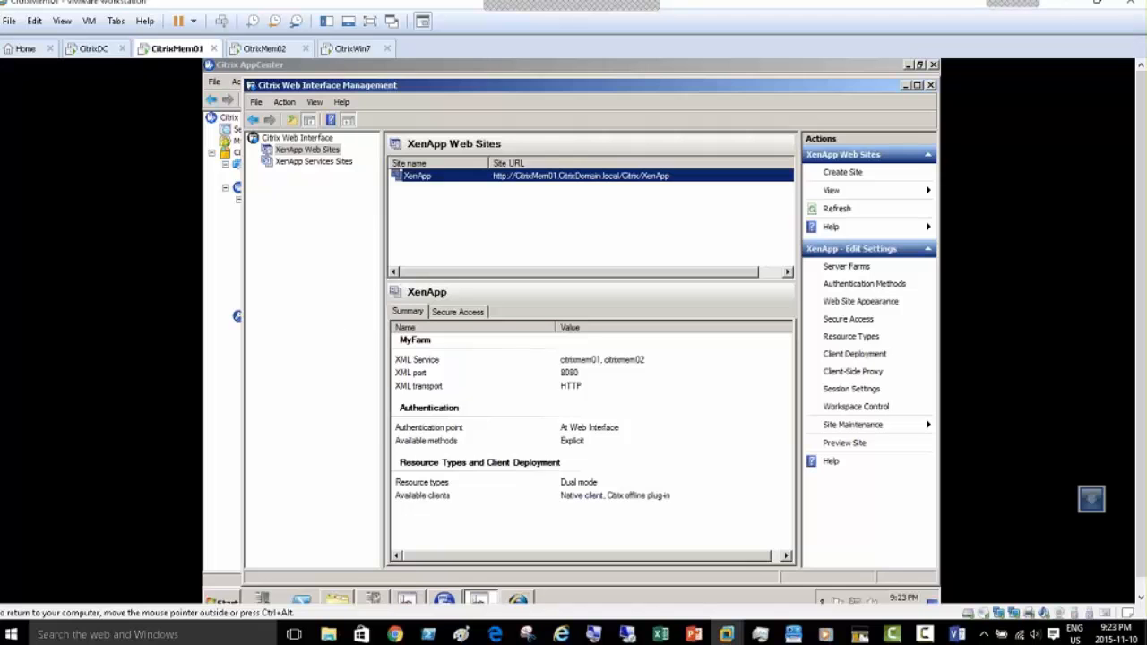
Step: Bring Citrix AppCenter forward on CitrixMem01, then copy the winrar-x64-511 installer from the C:\Soft folder
left_click(216, 259)
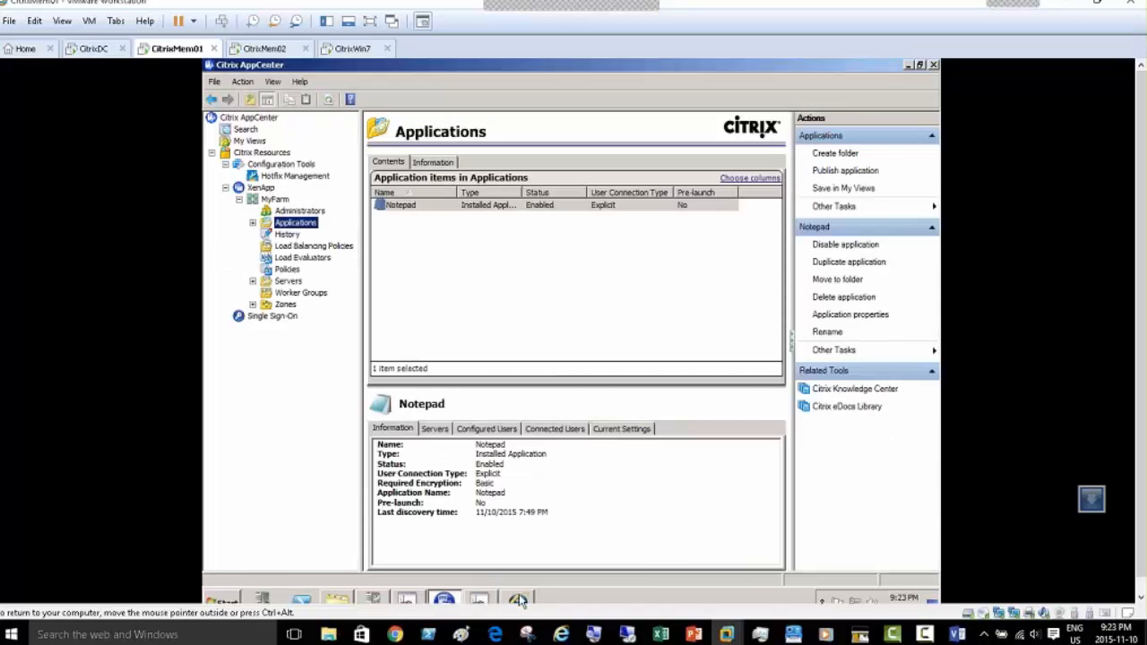
mouse_move(520, 601)
left_click(338, 601)
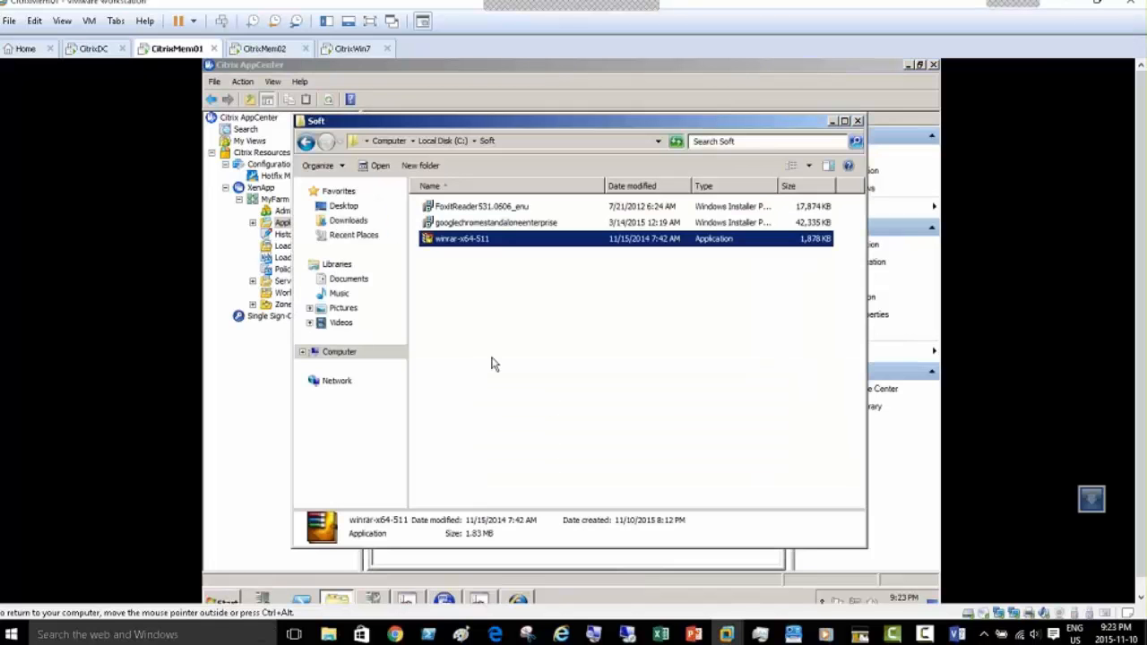
right_click(447, 245)
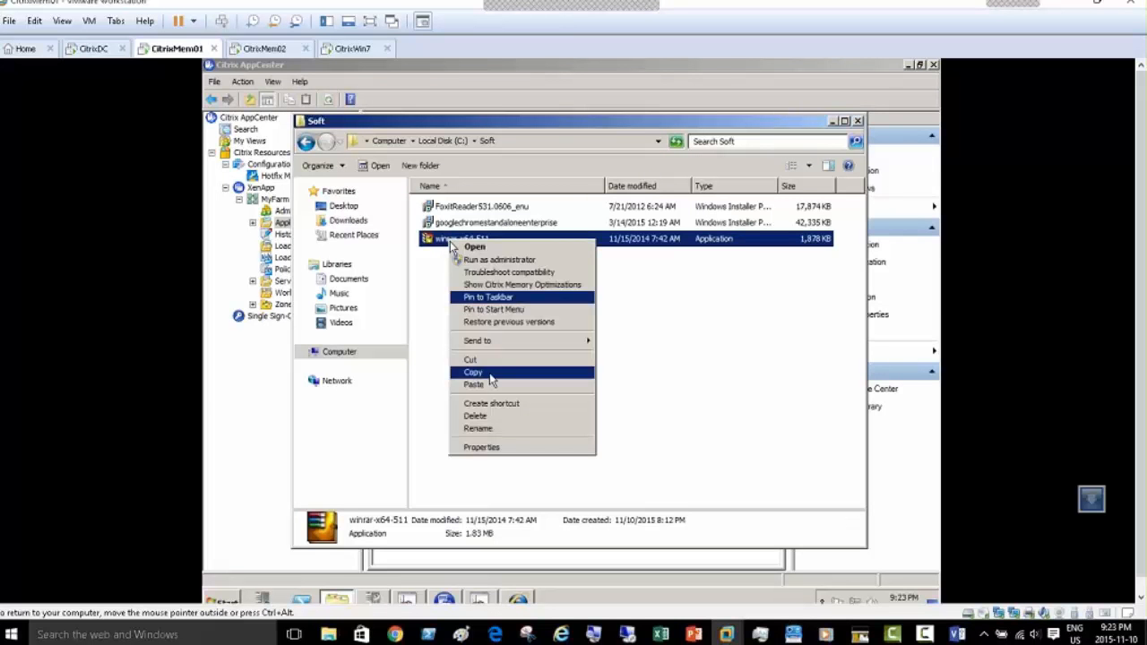
left_click(487, 374)
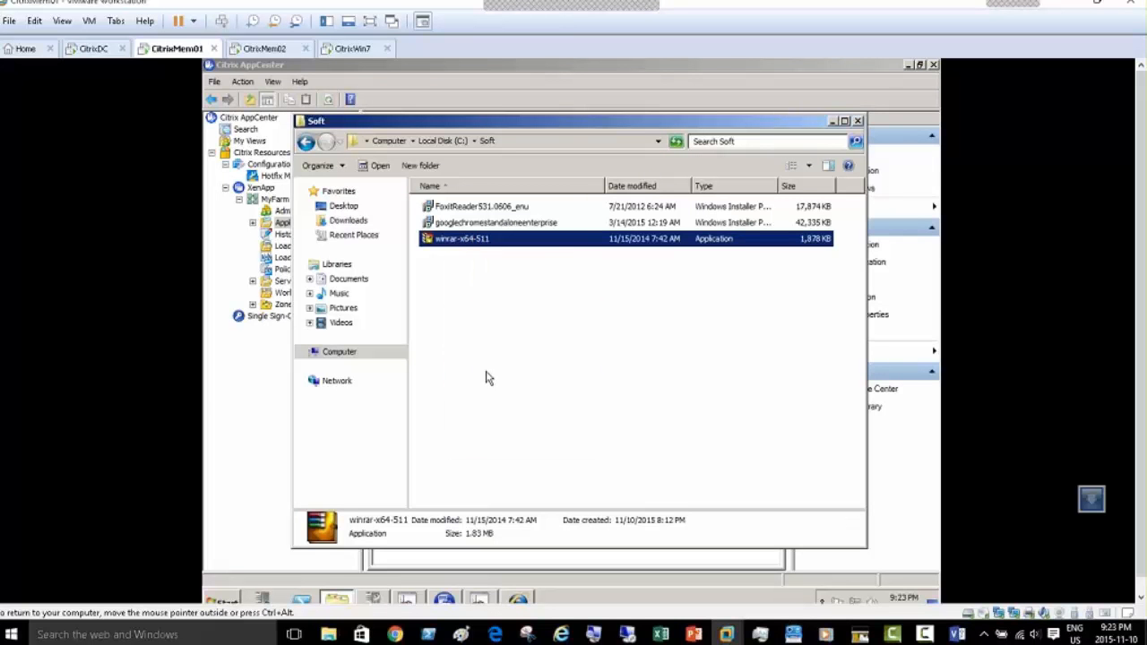
Step: On CitrixMem02, paste the googlechromestandaloneenterprise, winrar-x64-511 and FoxitReader531.0606_enu installers into the root of Local Disk (C:)
left_click(255, 52)
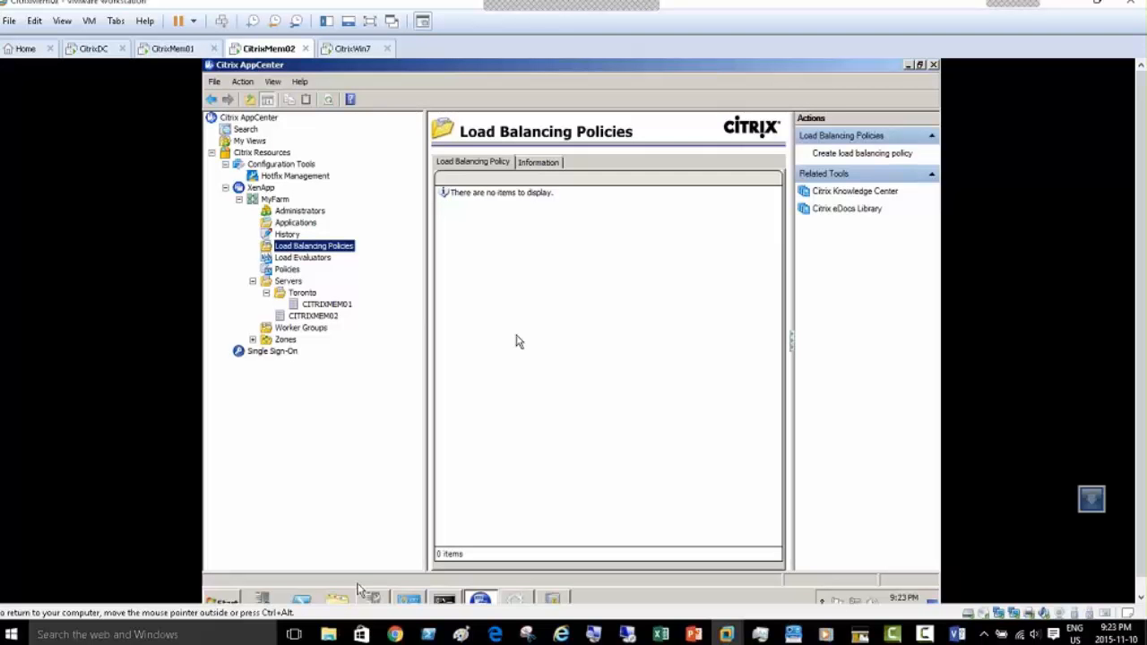
left_click(337, 599)
left_click(339, 344)
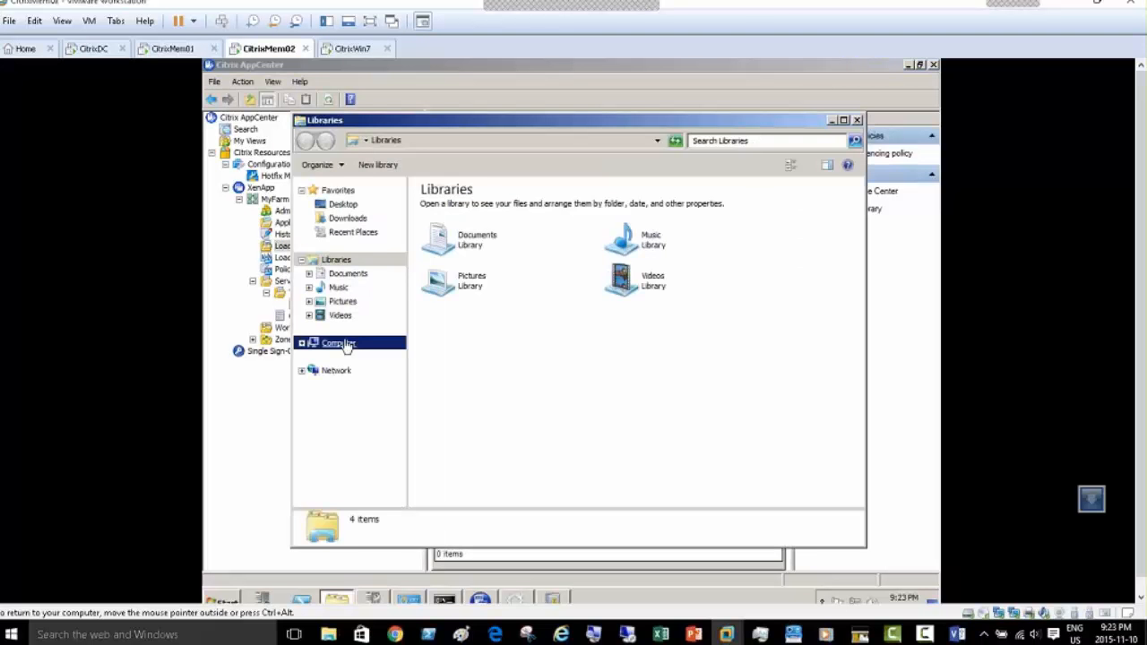
double_click(466, 211)
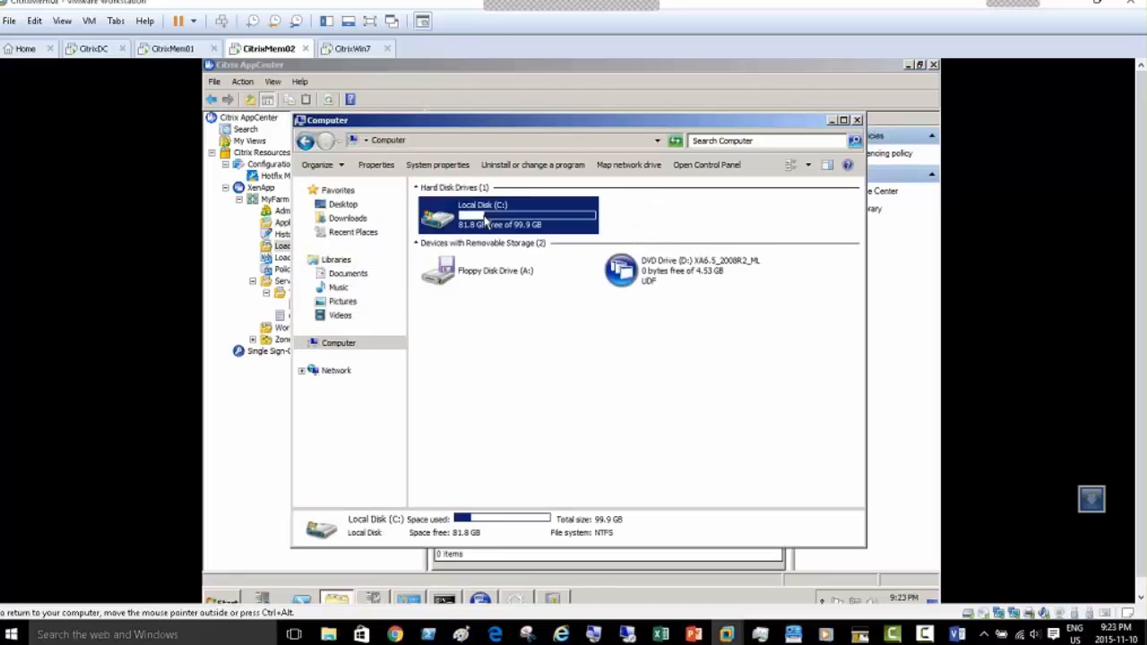
right_click(472, 330)
left_click(518, 399)
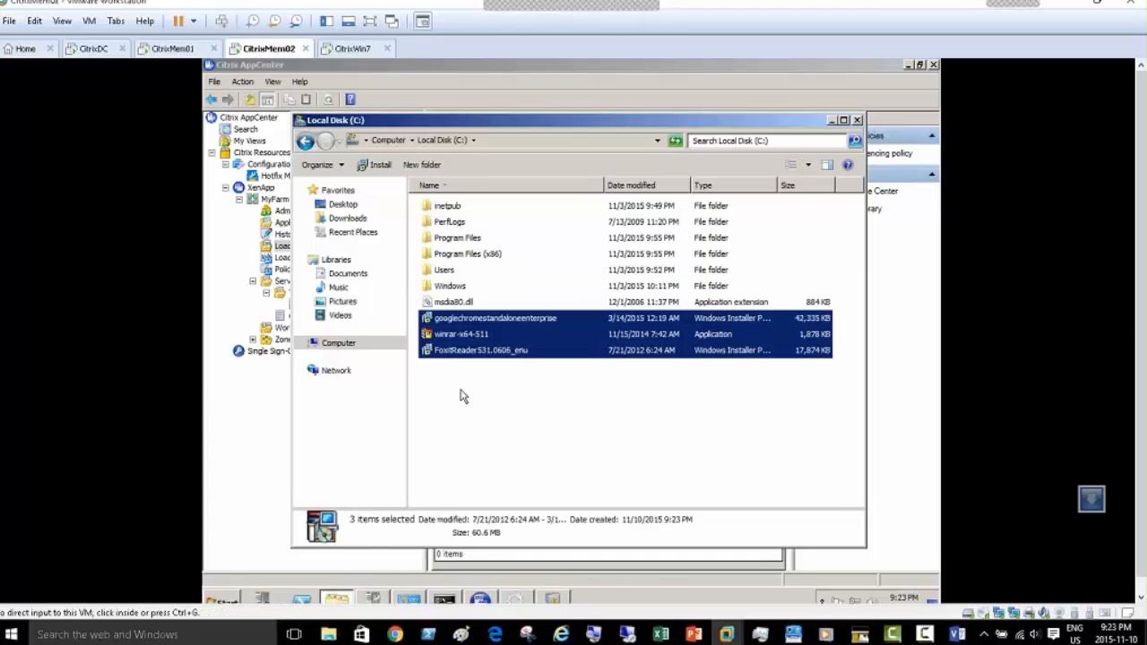
left_click(493, 433)
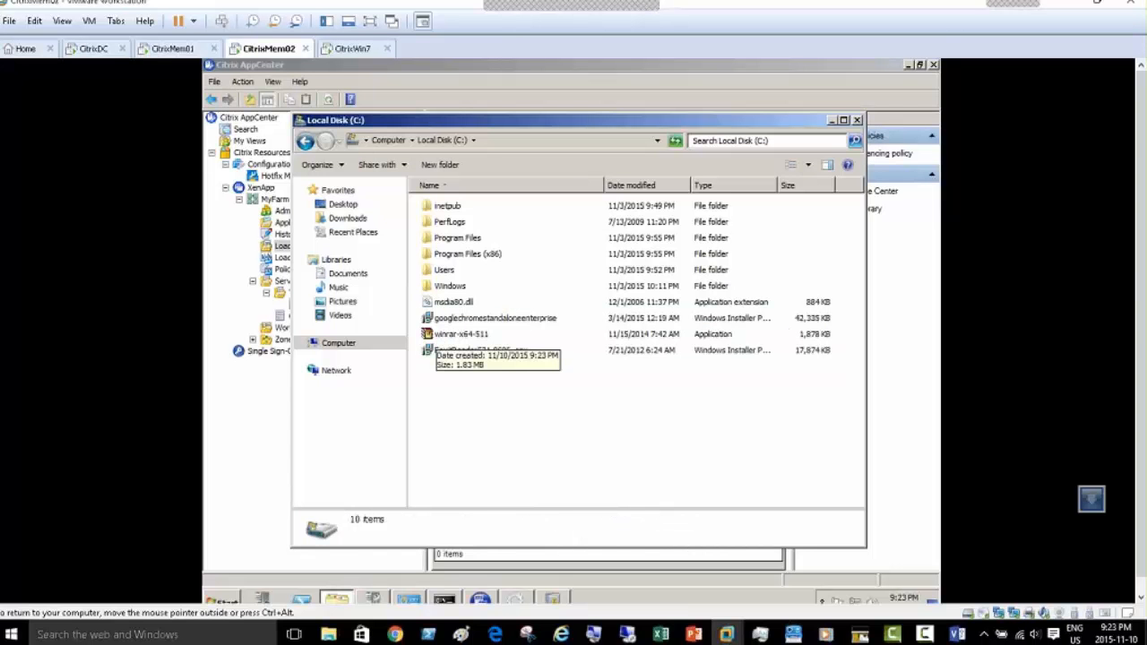
Step: Return to CitrixMem01 and install WinRAR 5.11 from the Soft folder with the default destination, associations and integration options
left_click(179, 48)
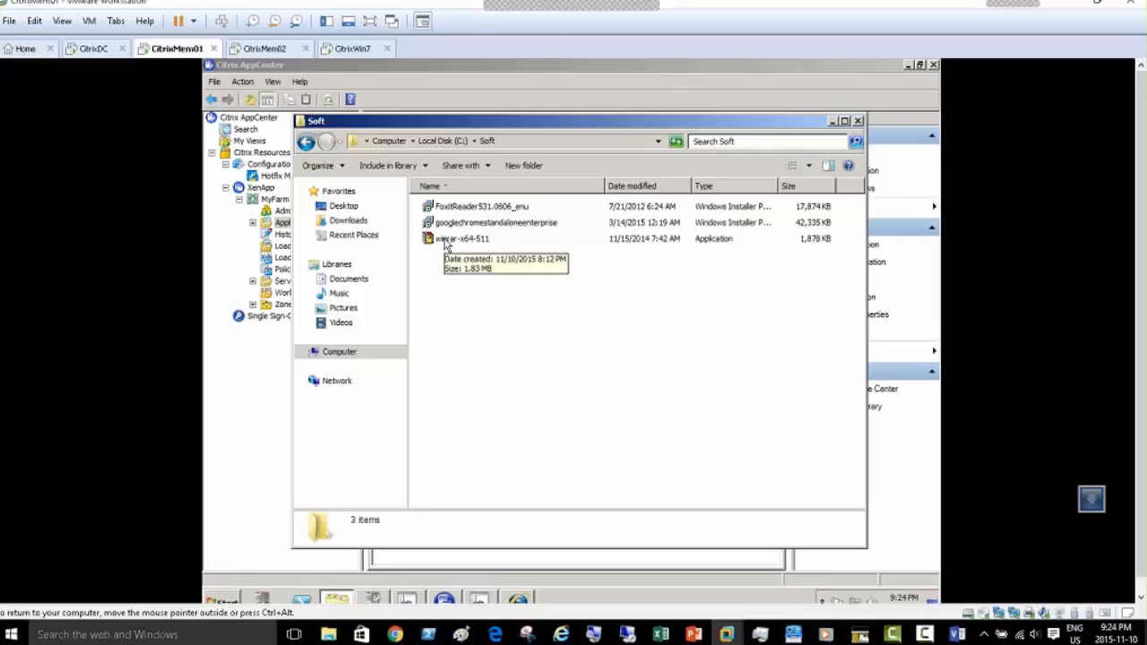
double_click(452, 239)
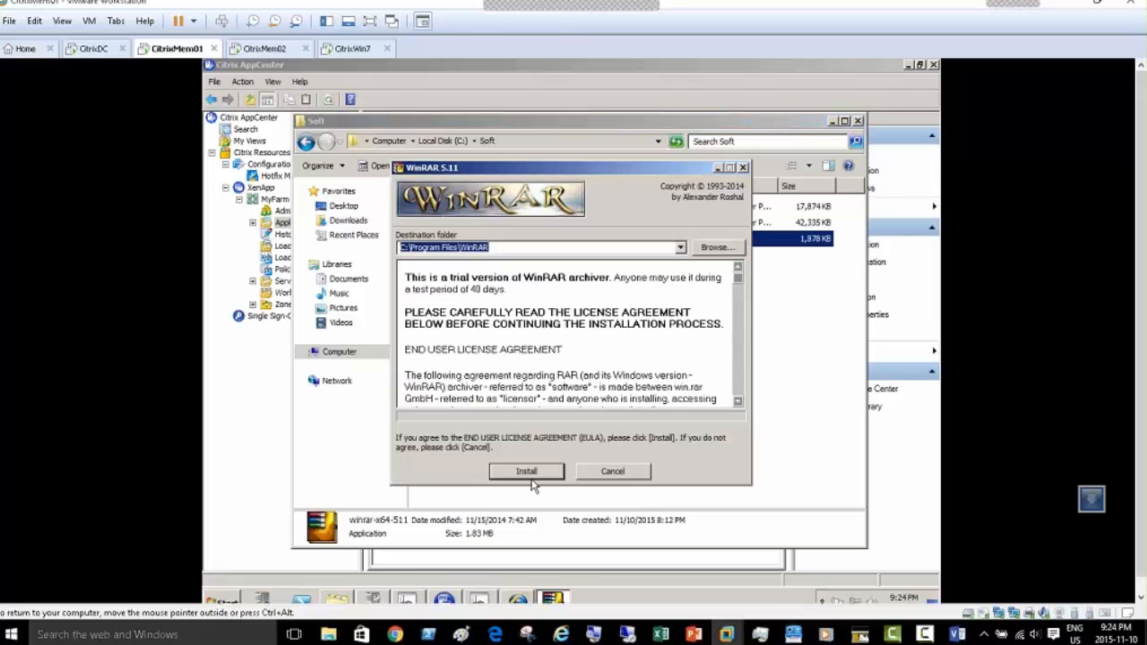
left_click(528, 473)
left_click(532, 471)
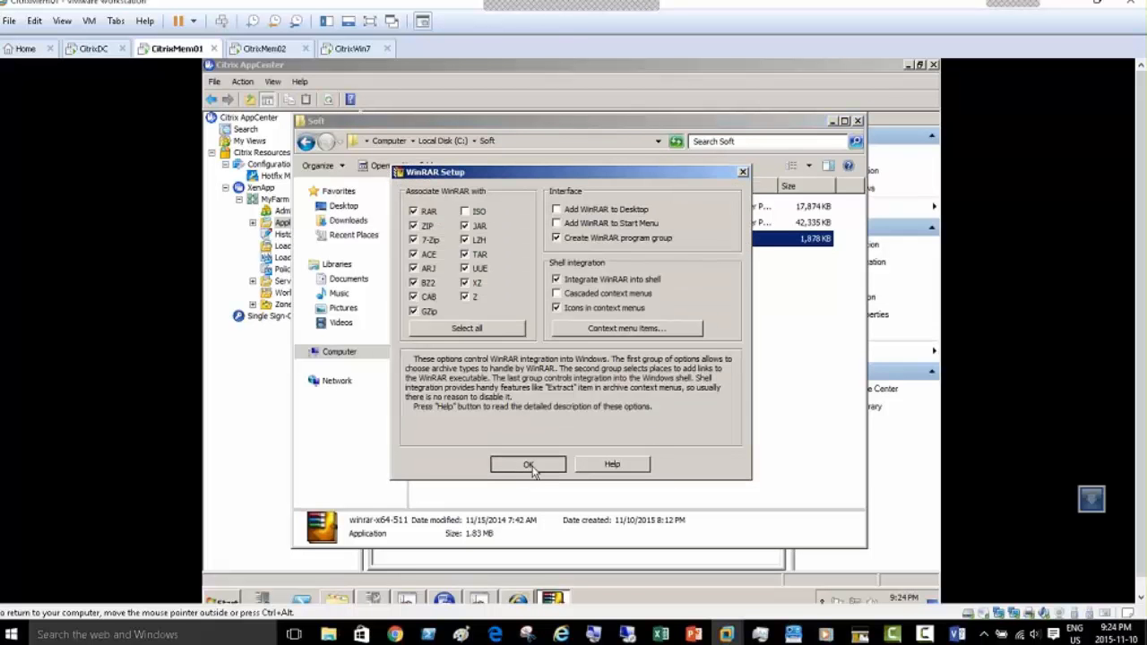
left_click(558, 468)
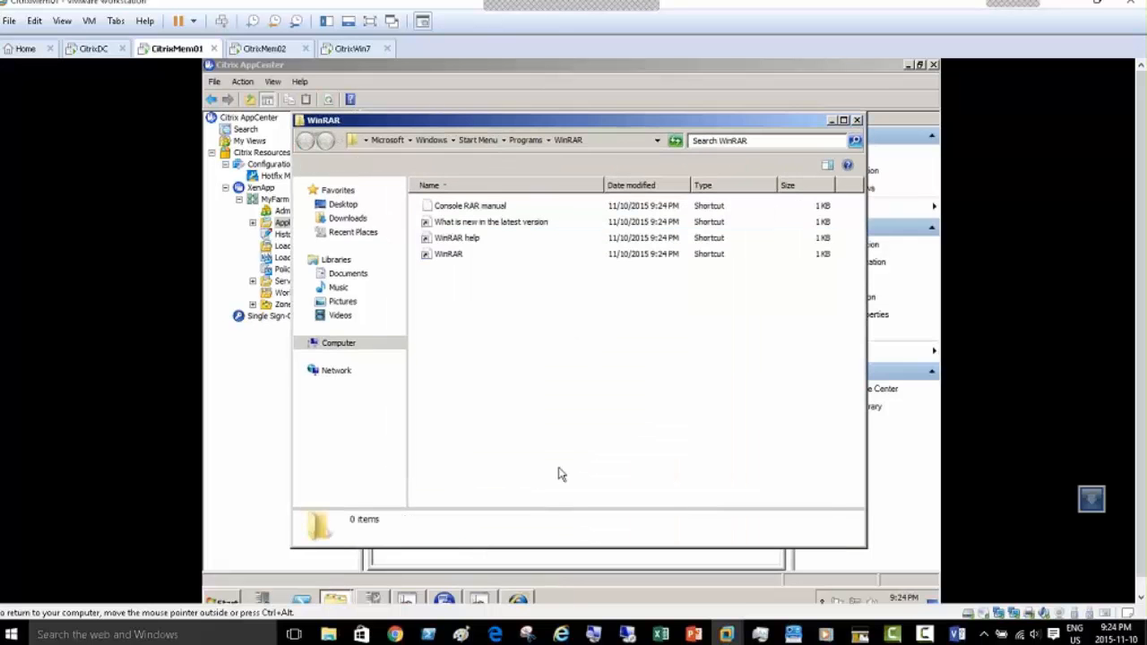
Step: Copy the WinRAR shortcut folder path, C:\ProgramData\Microsoft\Windows\Start Menu\Programs\WinRAR, into a new Notepad document and minimize it
left_click(615, 140)
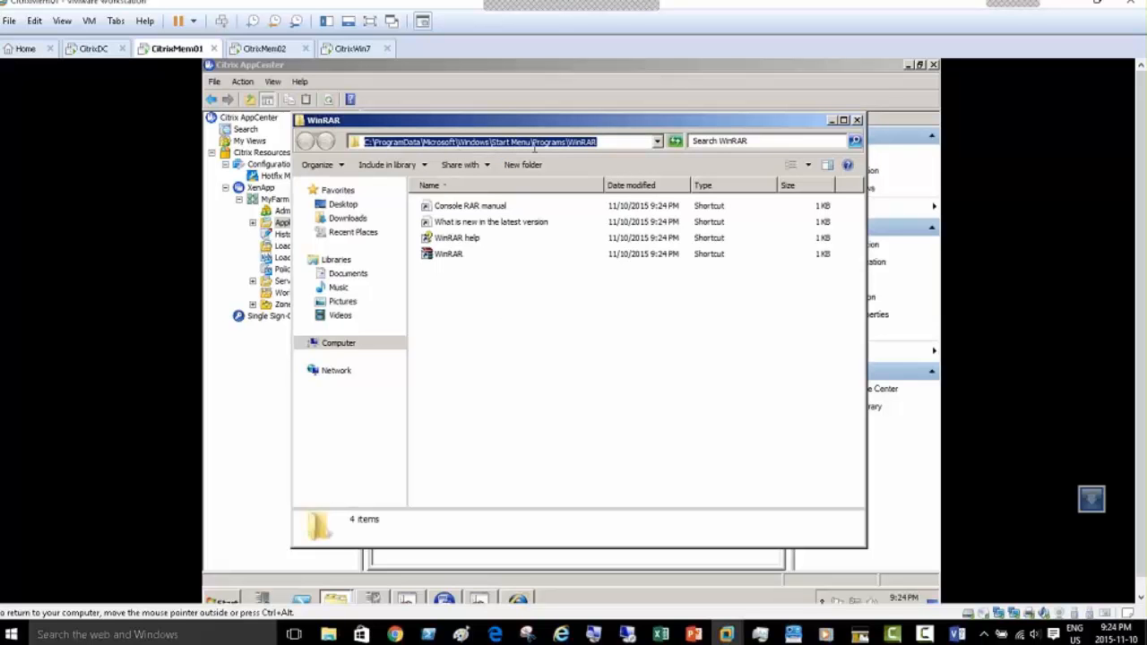
right_click(581, 143)
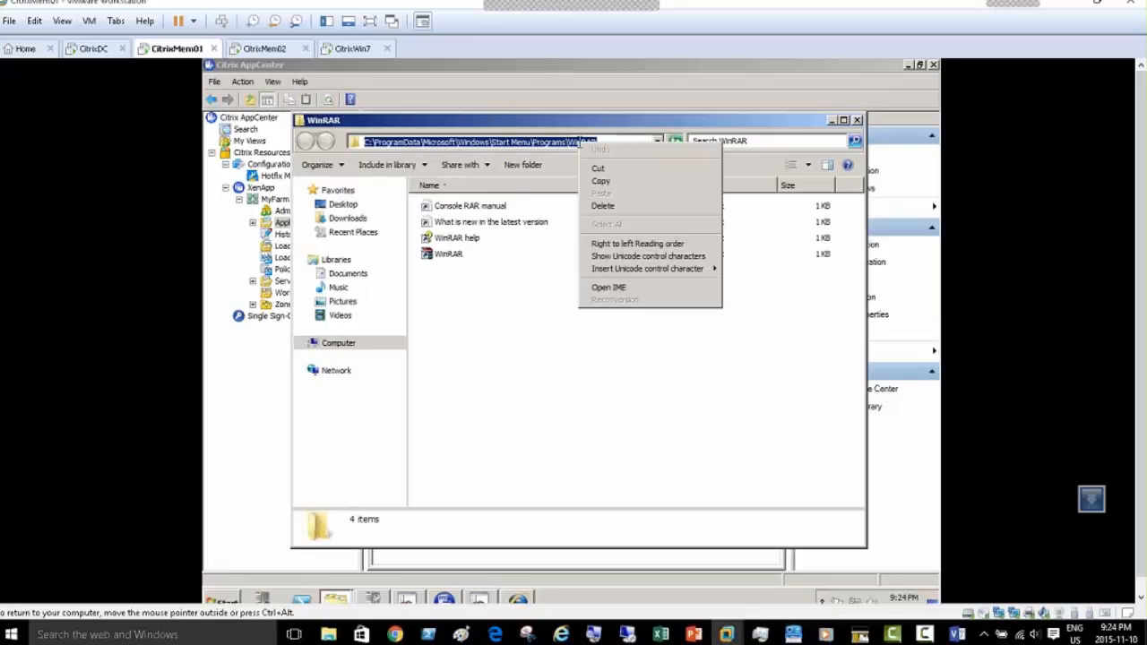
left_click(598, 180)
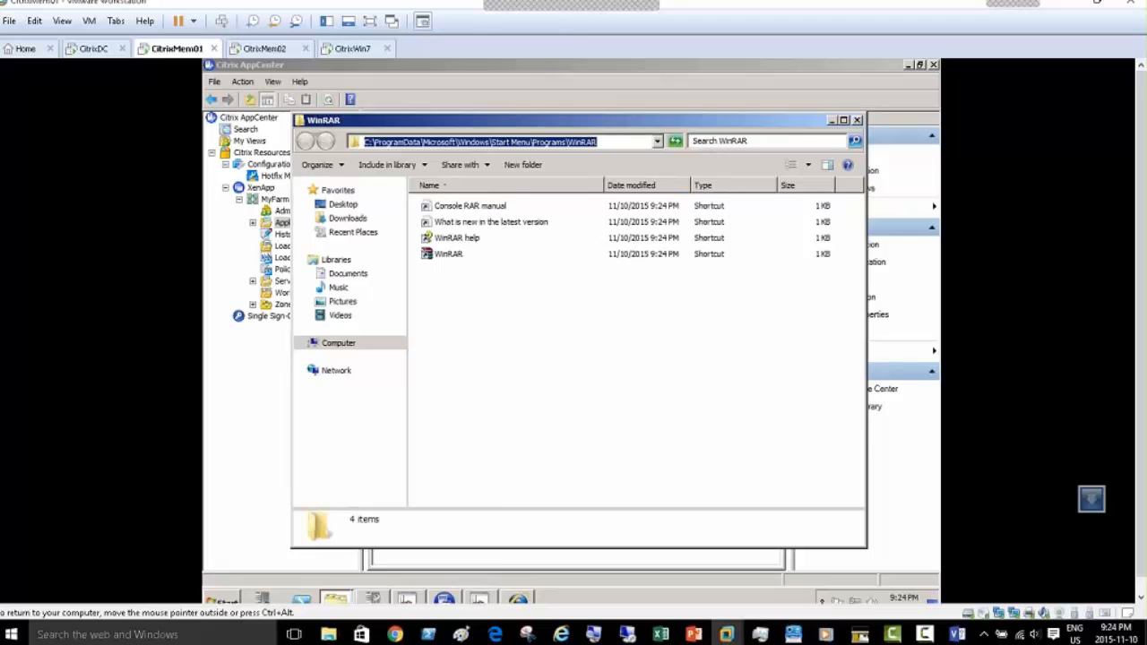
left_click(232, 601)
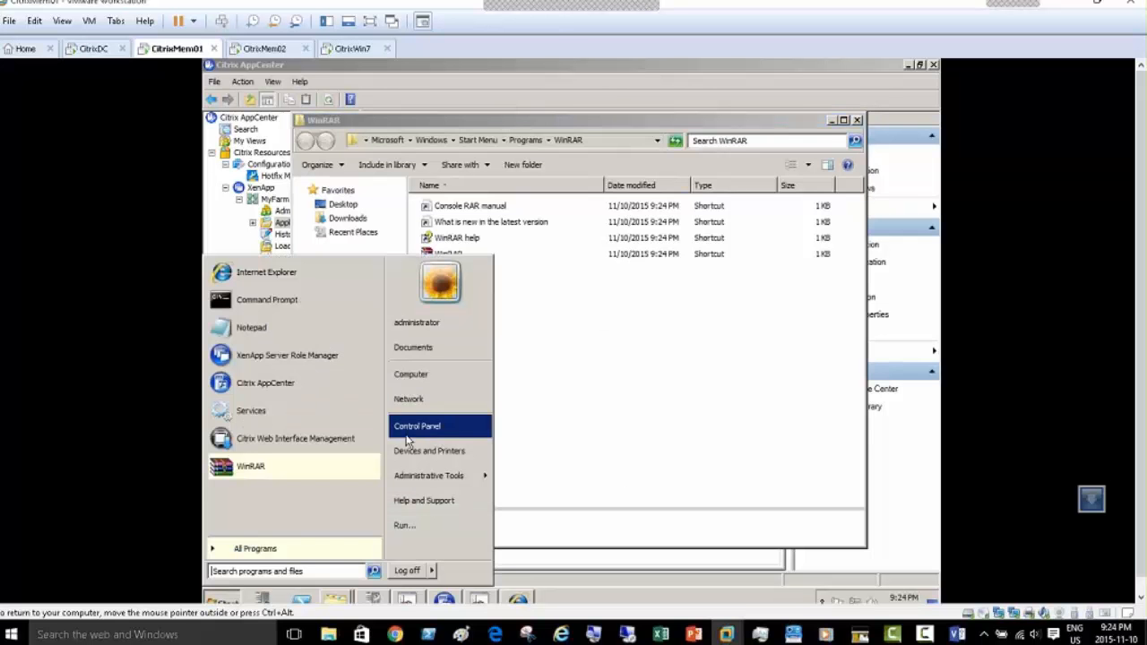
left_click(260, 330)
right_click(399, 172)
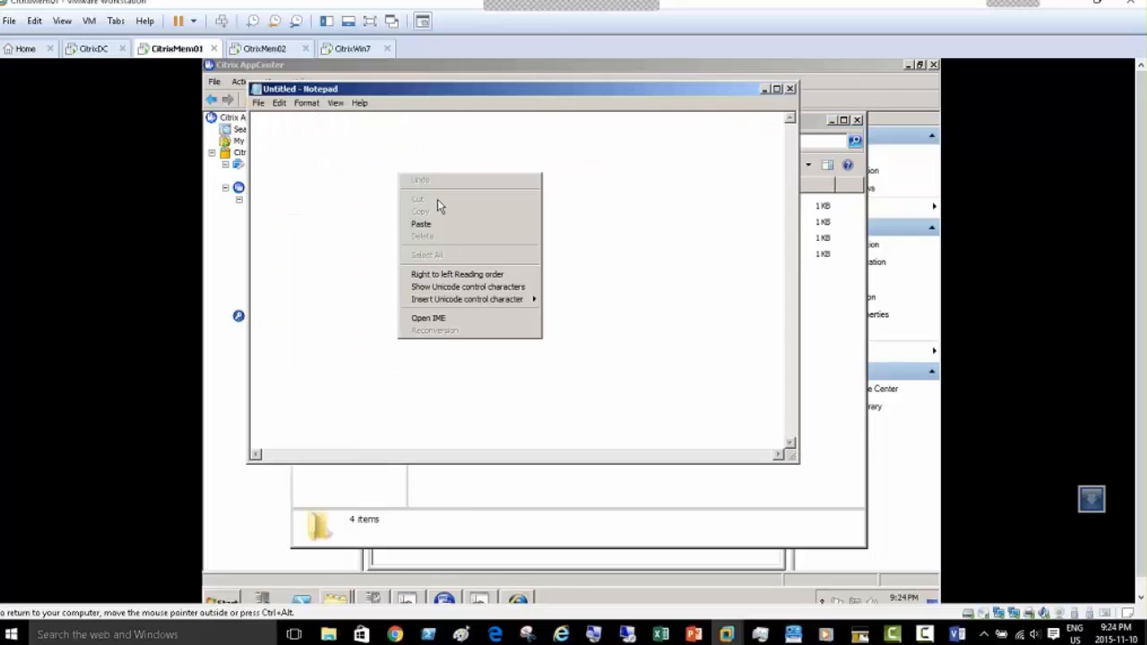
left_click(437, 223)
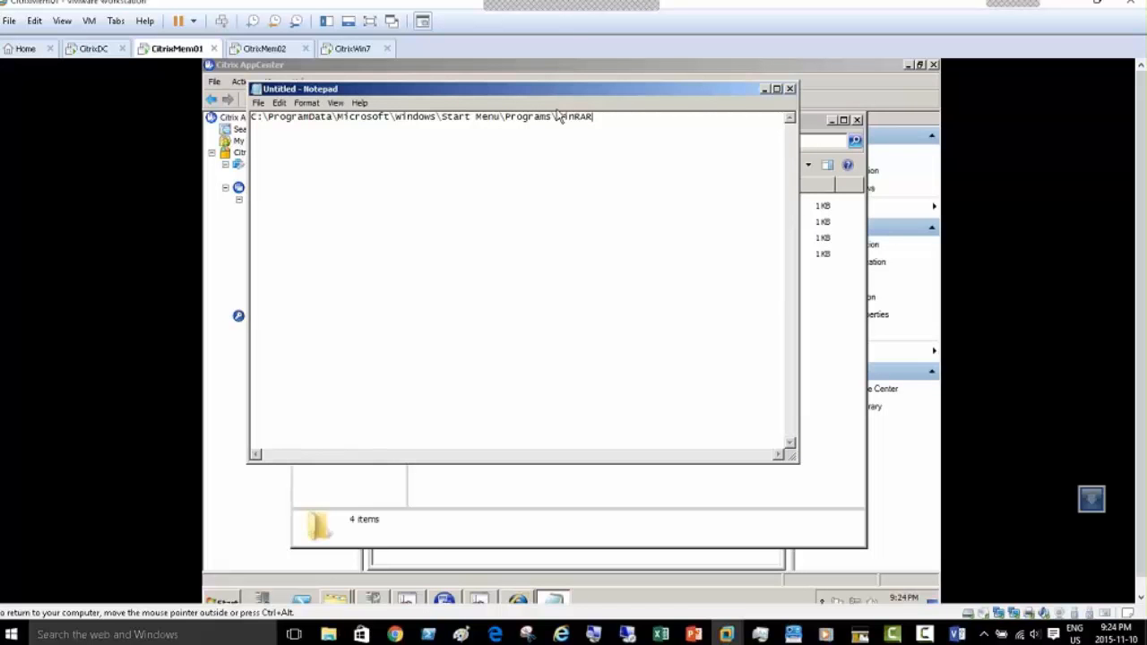
left_click(764, 89)
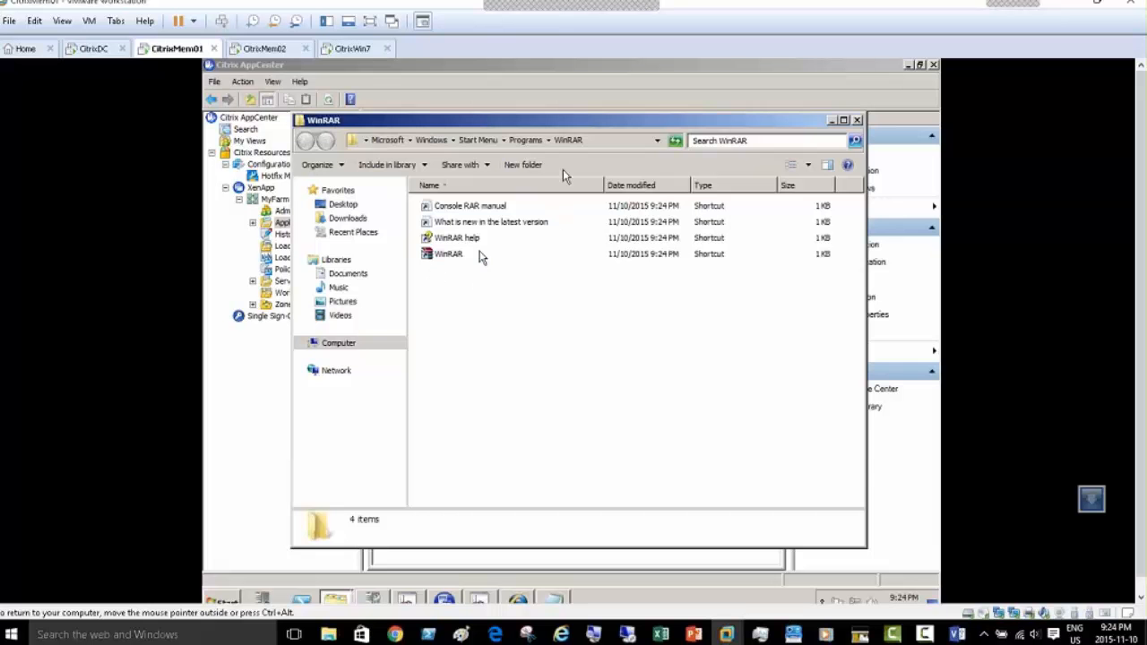
Step: Locate the WinRAR installation folder under C:\Program Files, sort its files by type and select the WinRAR application
left_click(336, 345)
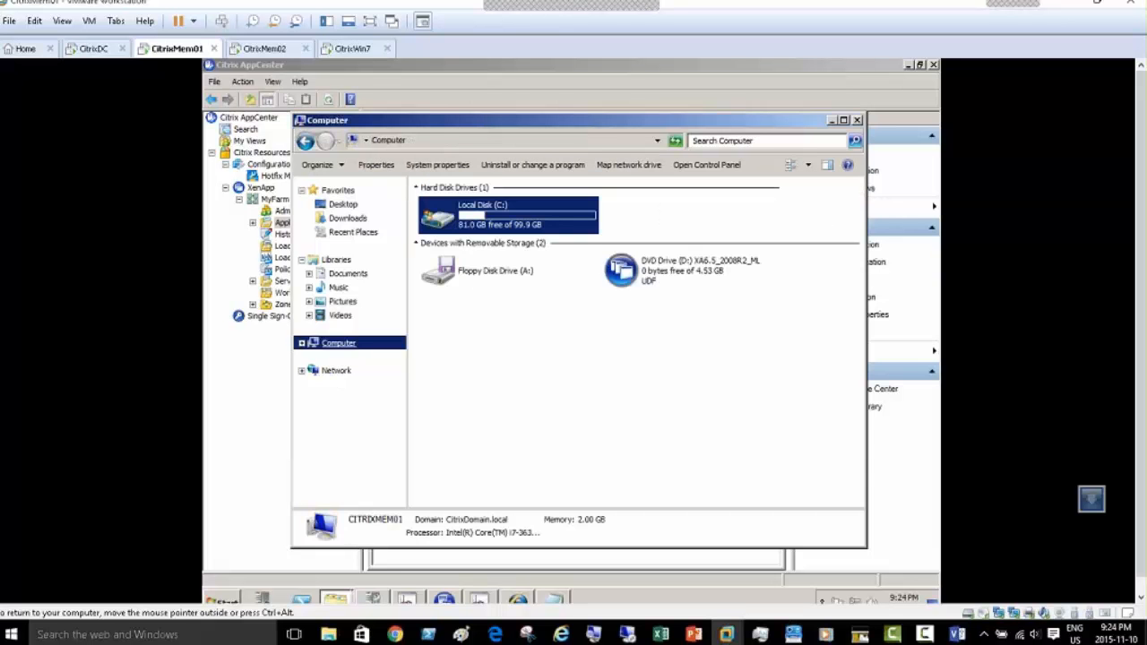
double_click(491, 224)
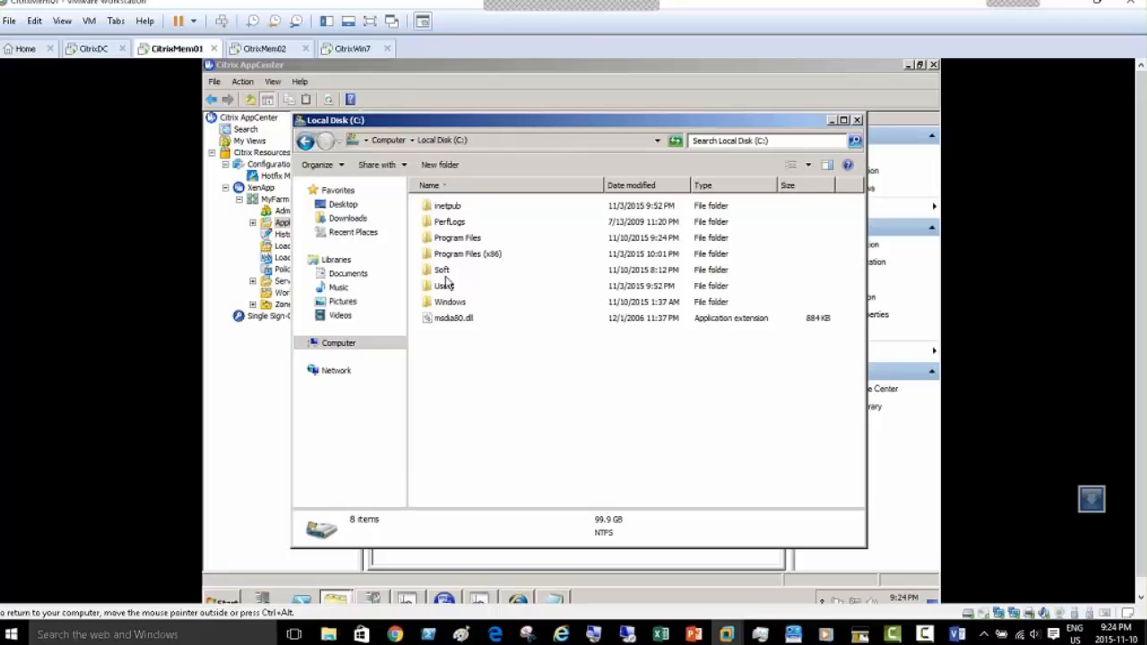
double_click(467, 256)
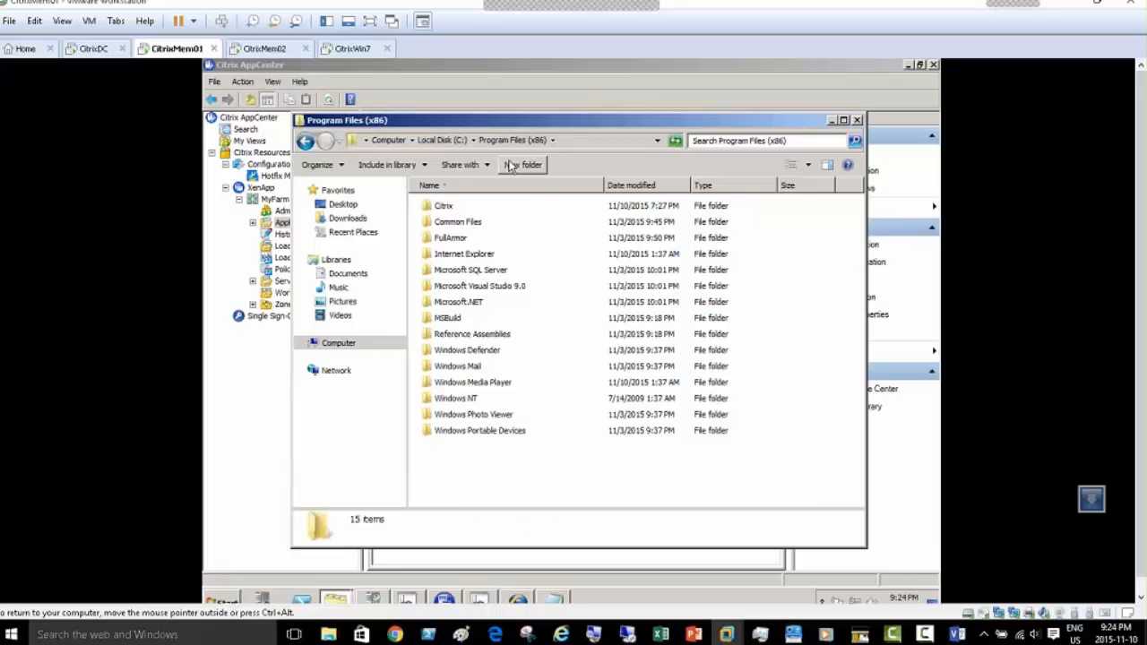
left_click(453, 141)
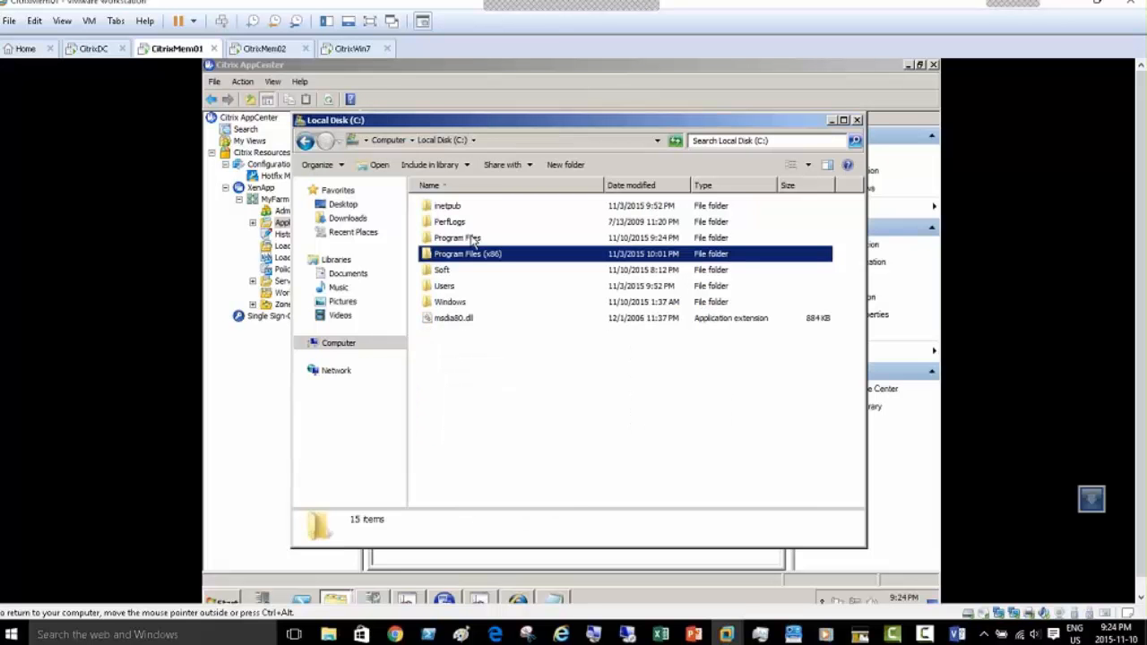
double_click(457, 237)
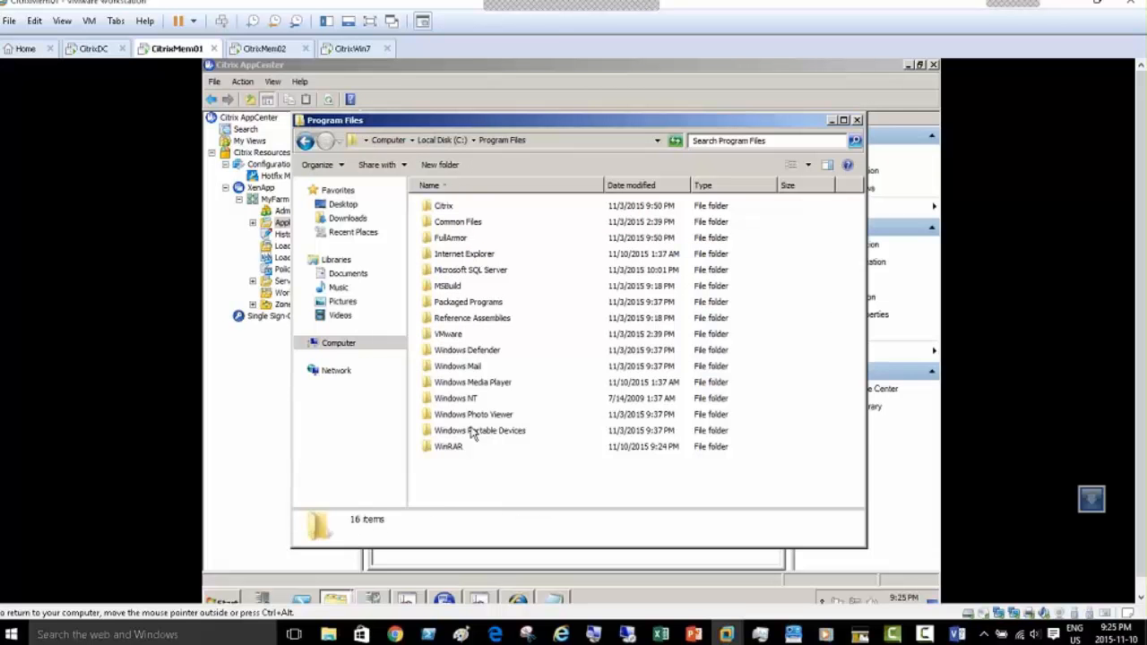
double_click(455, 449)
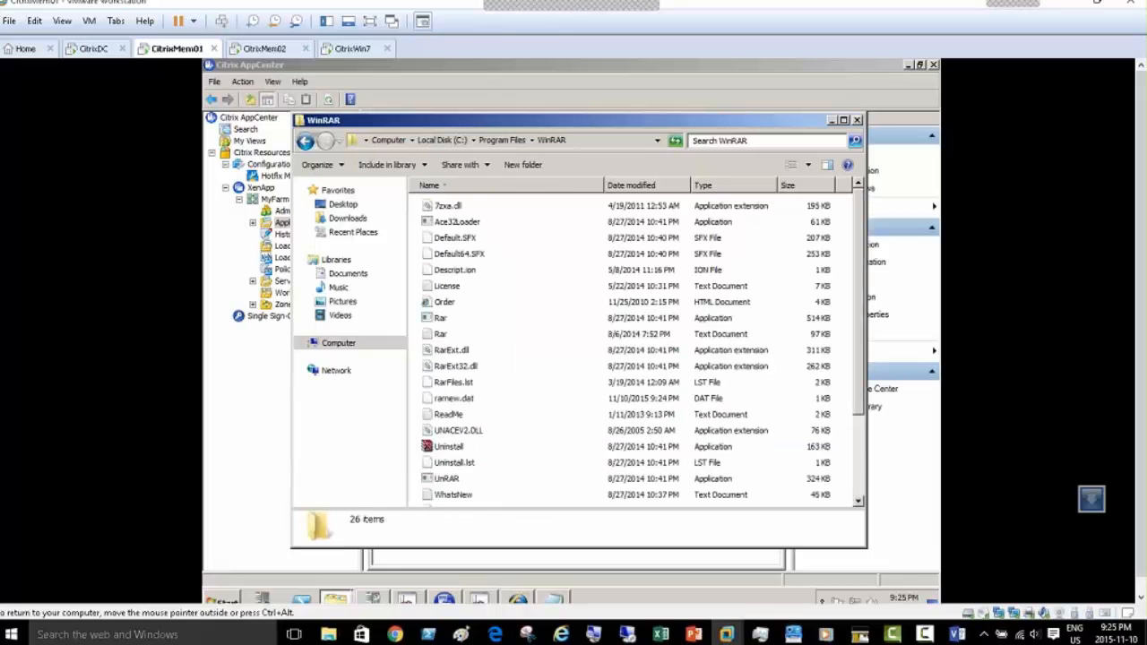
left_click(716, 185)
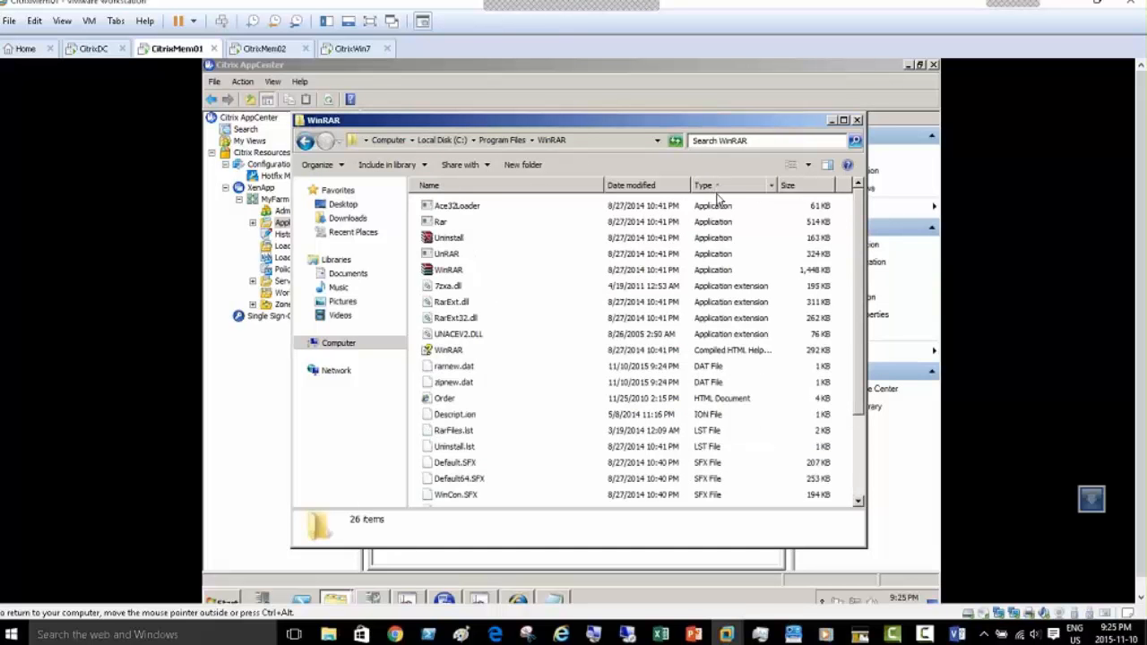
left_click(454, 272)
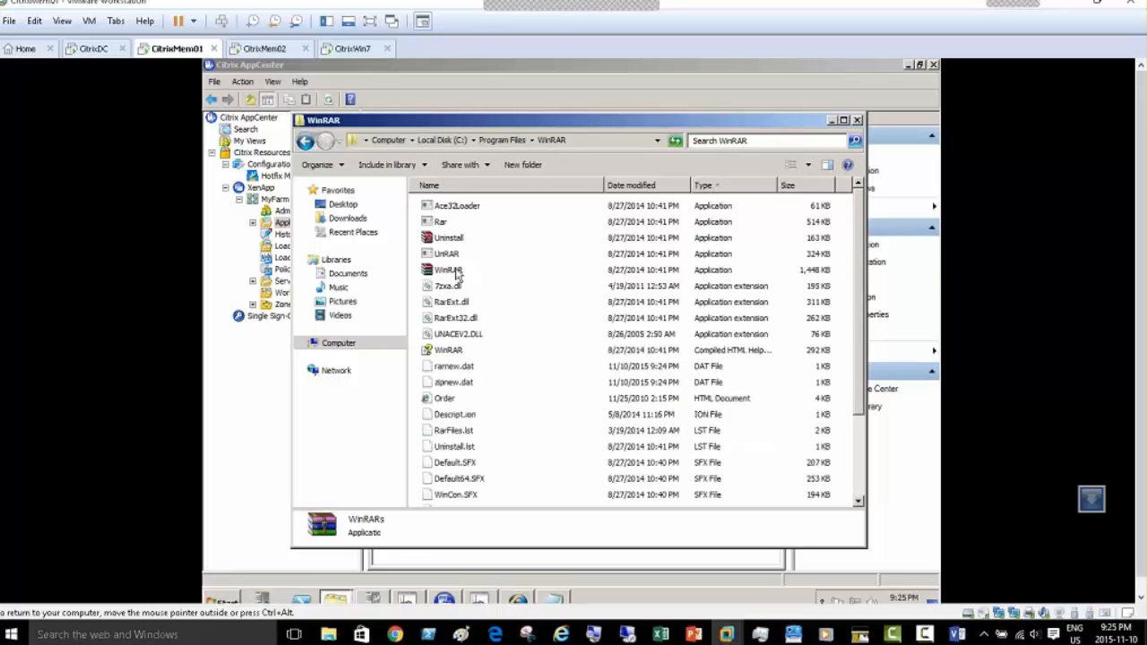
Step: Copy the installation folder path and replace the whole Notepad text with C:\Program Files\WinRAR
left_click(587, 140)
key("ctrl+c")
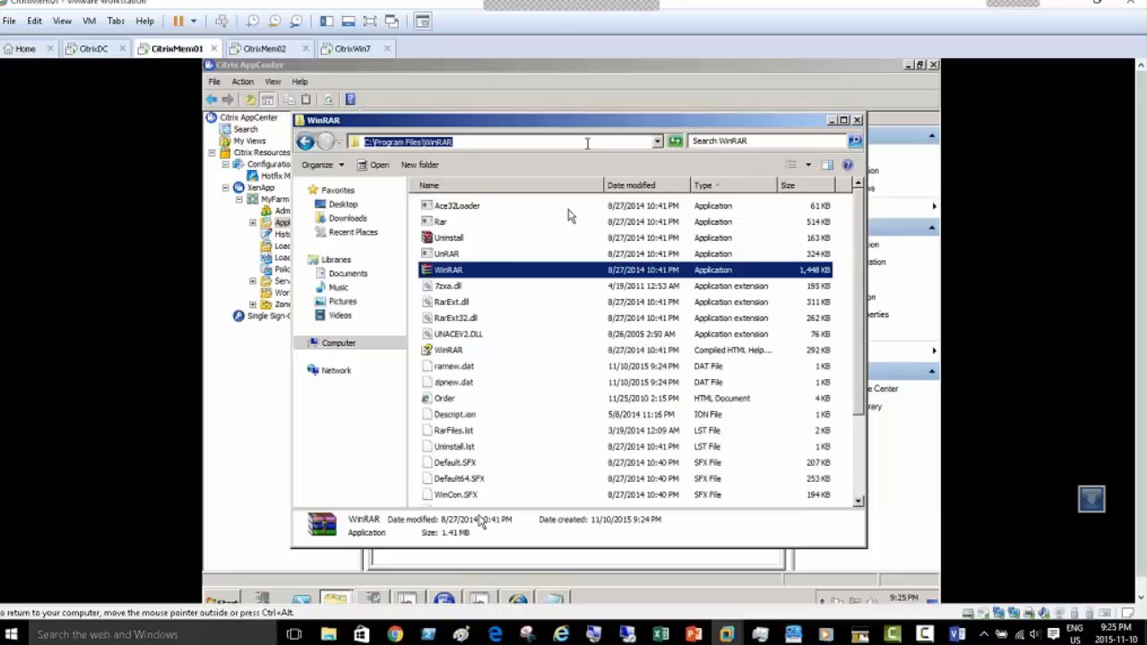
left_click(553, 602)
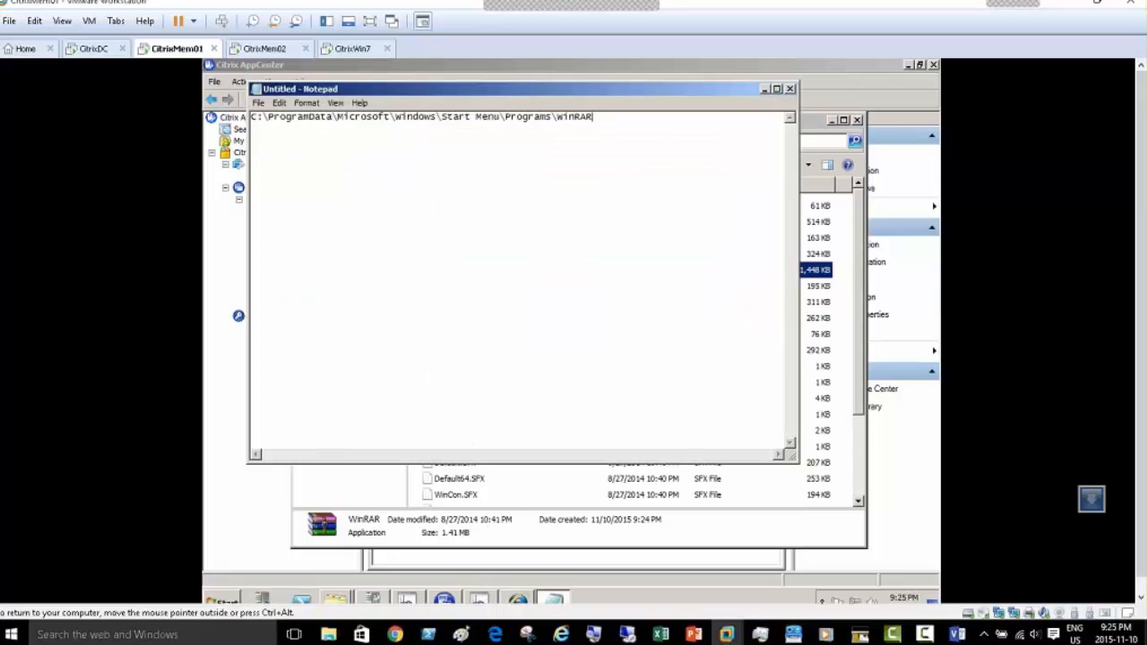
key("ctrl+a")
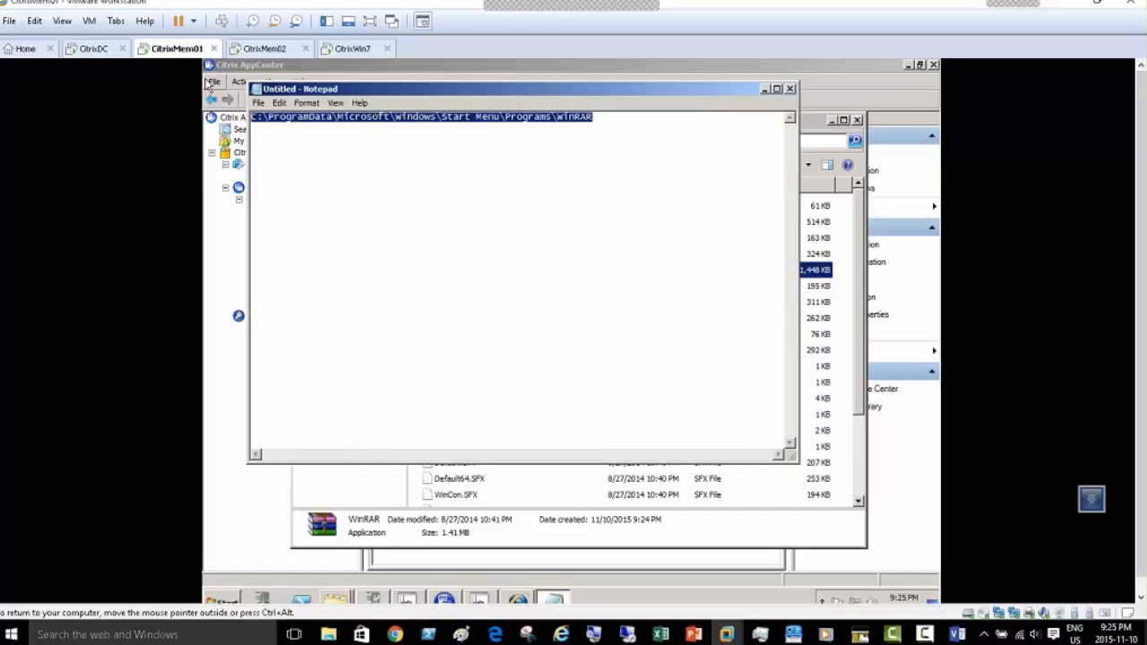
key("ctrl+v")
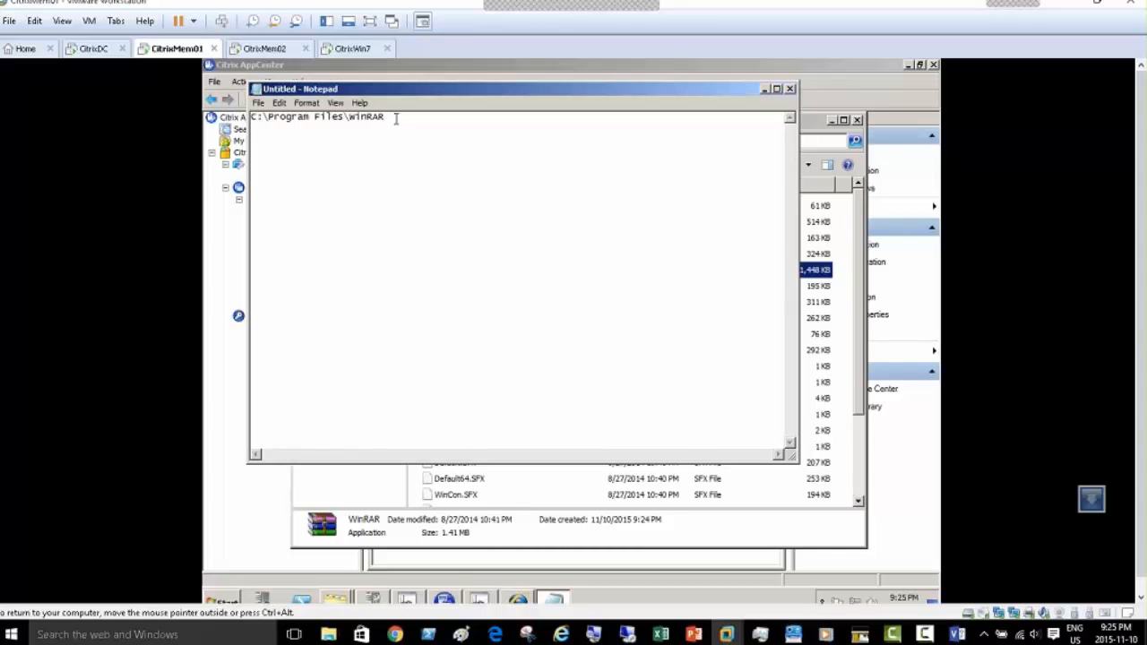
Step: Return to the WinRAR program folder, test-launch the WinRAR application and close it
left_click(765, 89)
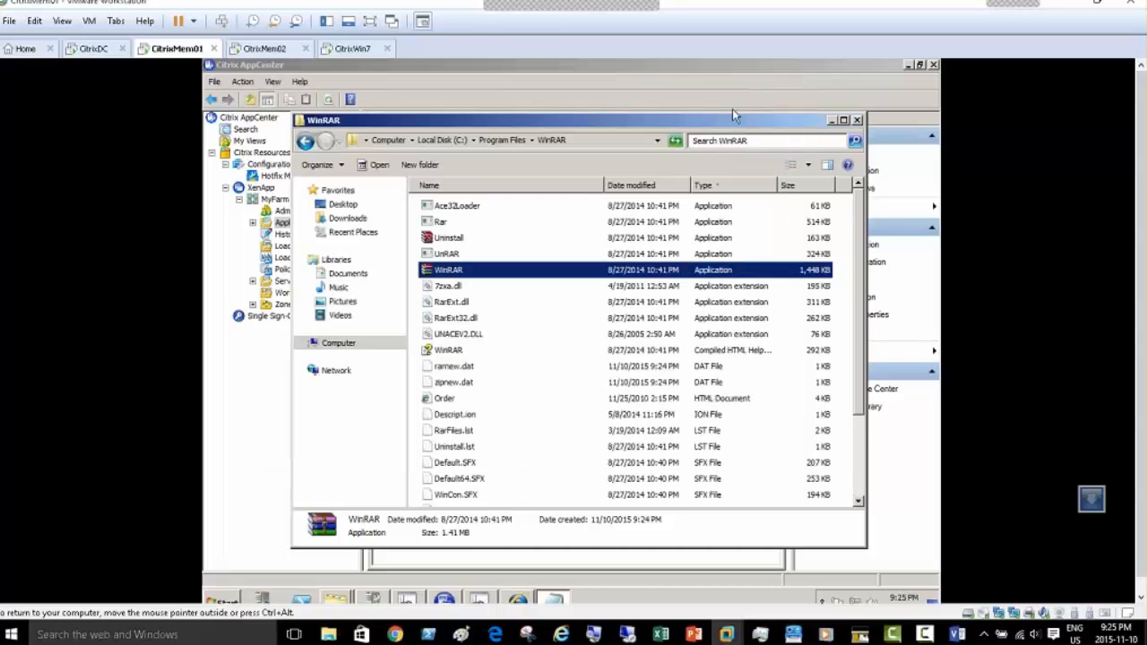
double_click(453, 271)
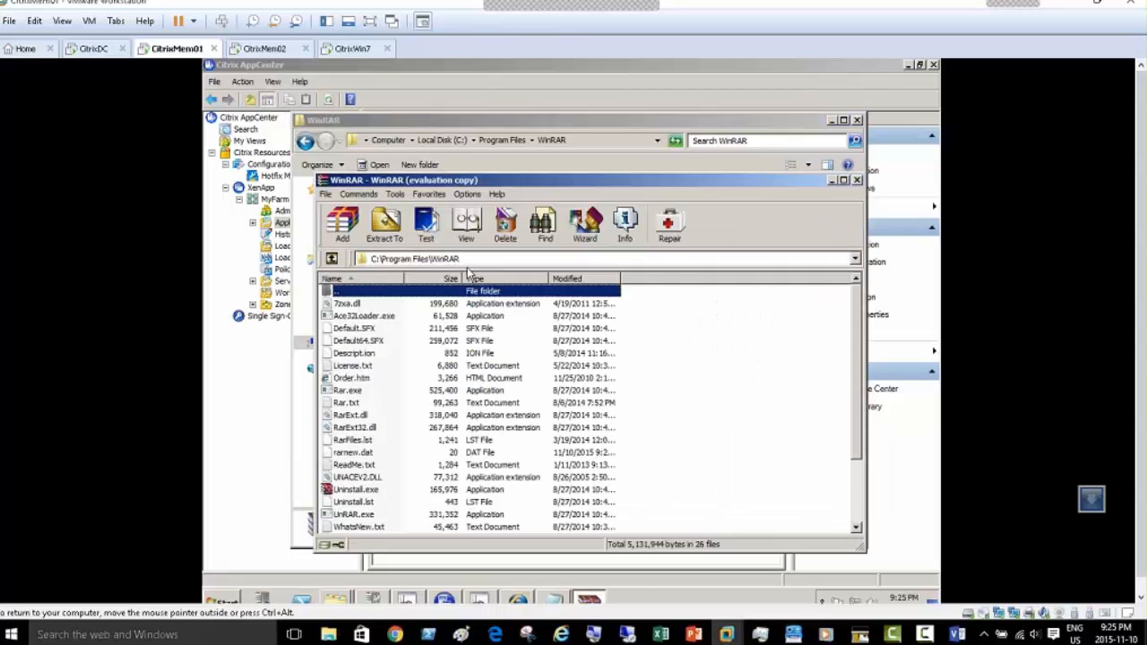
left_click(857, 180)
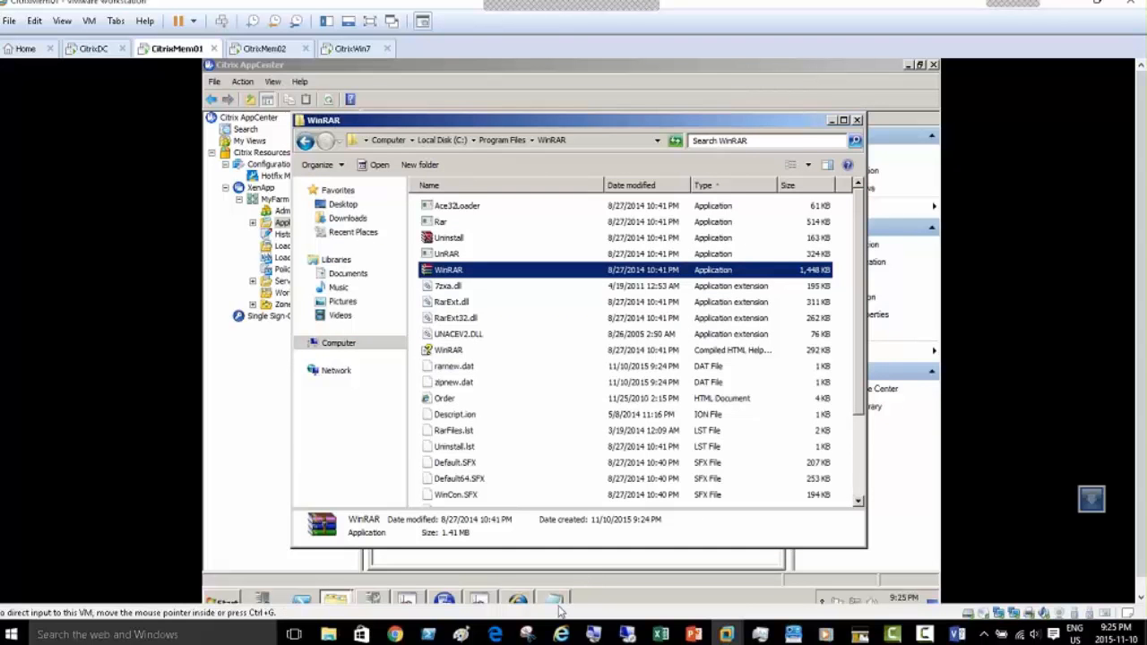
Step: Start the FoxitReader531.0606_enu installer from C:\Soft and bring the Notepad document with the WinRAR path to the front
left_click(831, 122)
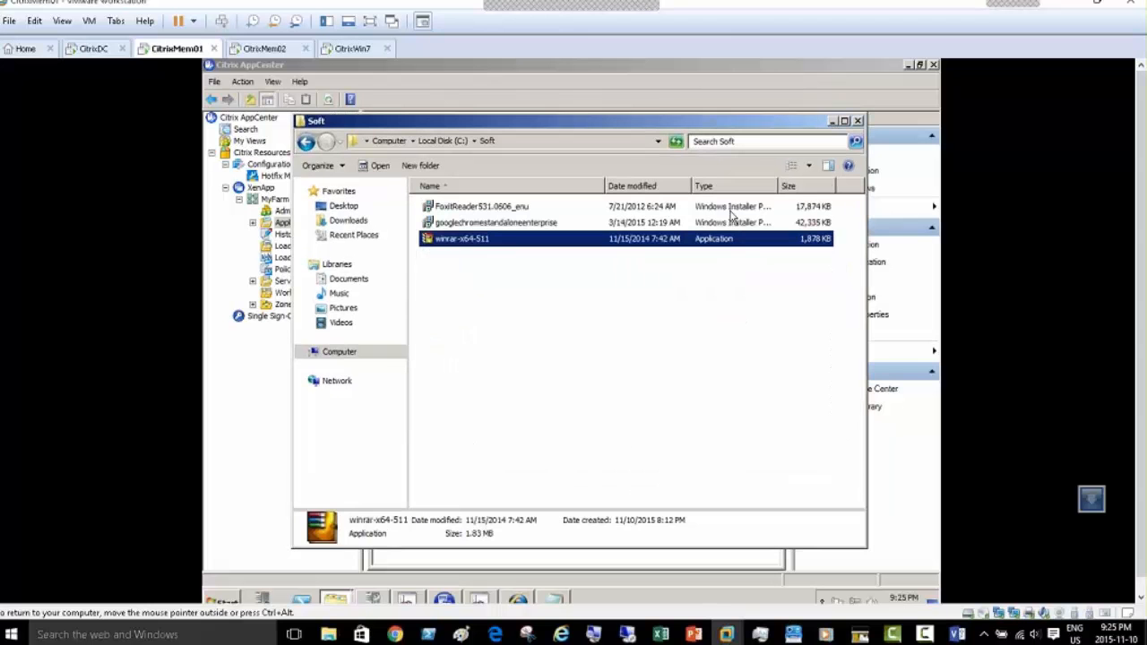
double_click(450, 208)
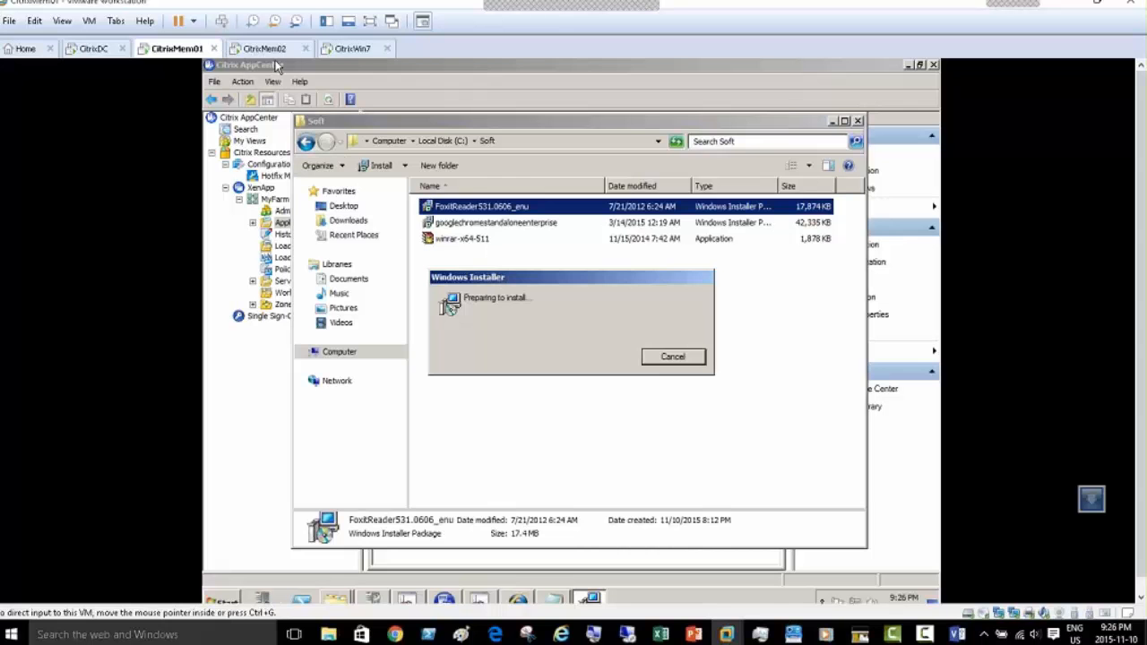
left_click(556, 600)
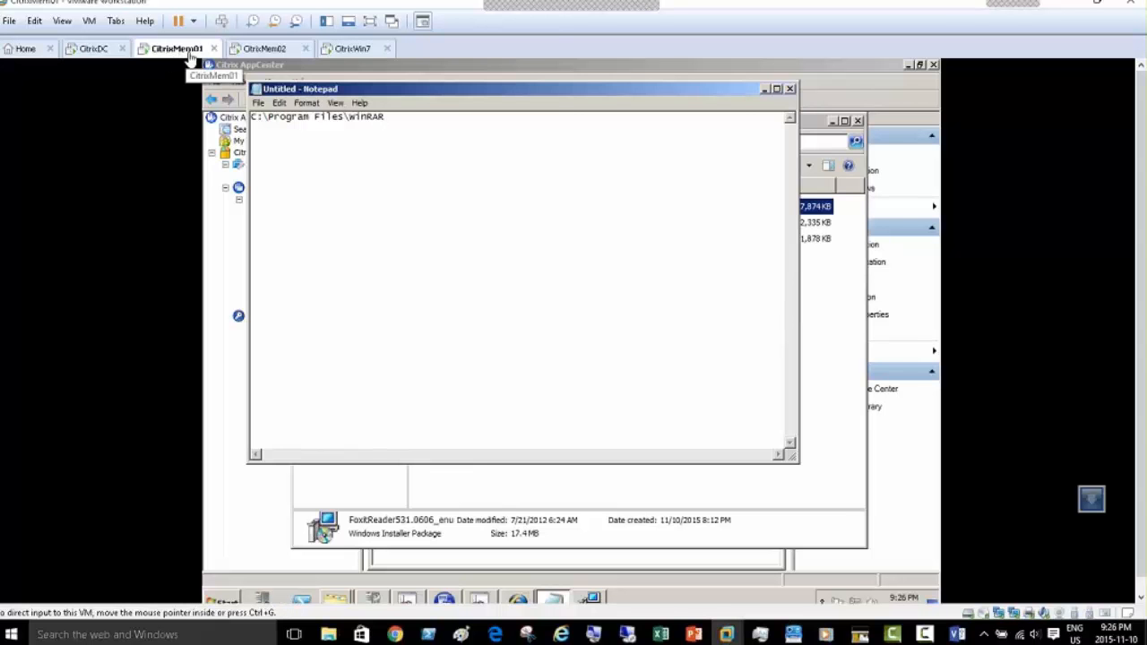
Step: Switch to the CitrixMem02 machine and install WinRAR from winrar-x64-511 into C:\Program Files\WinRAR
left_click(264, 48)
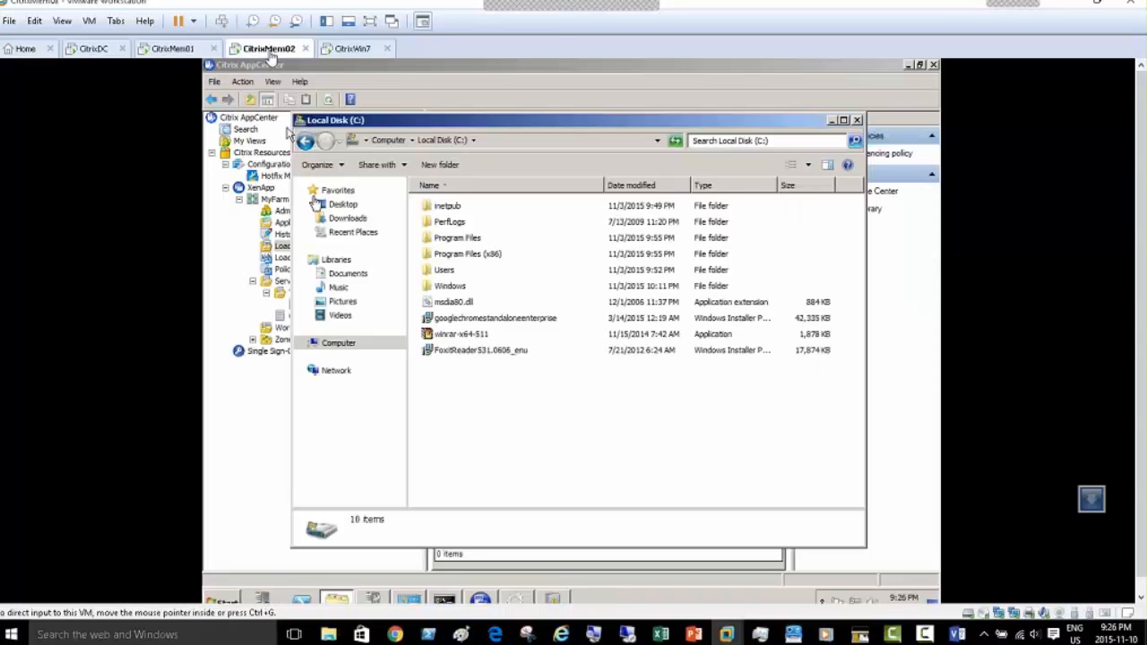
double_click(462, 335)
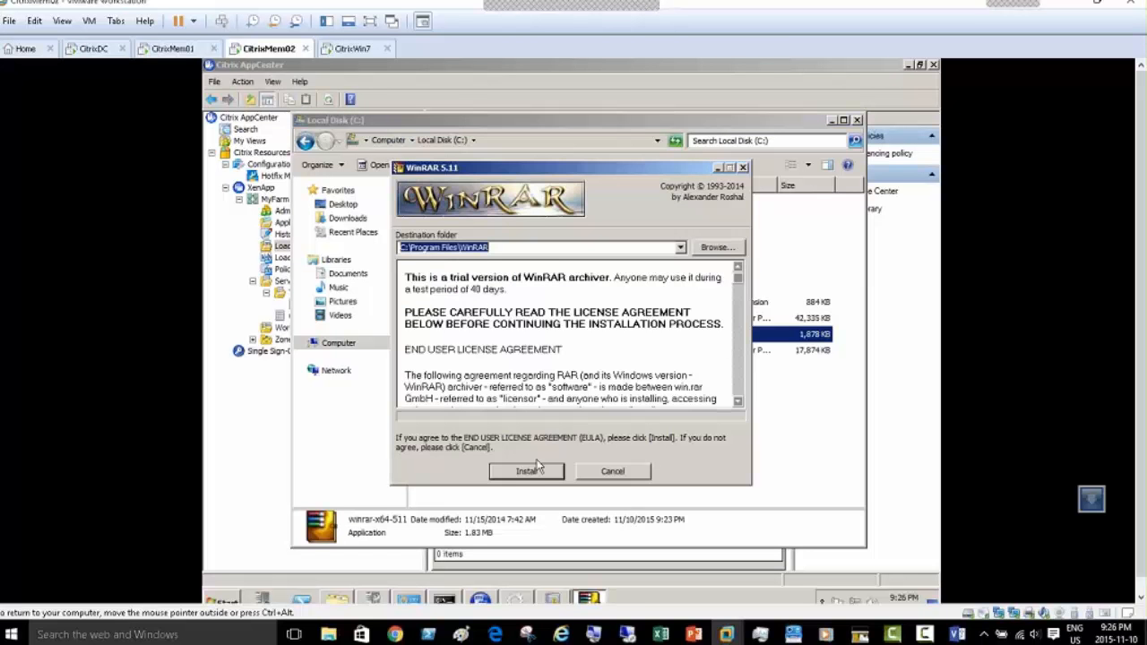
left_click(534, 472)
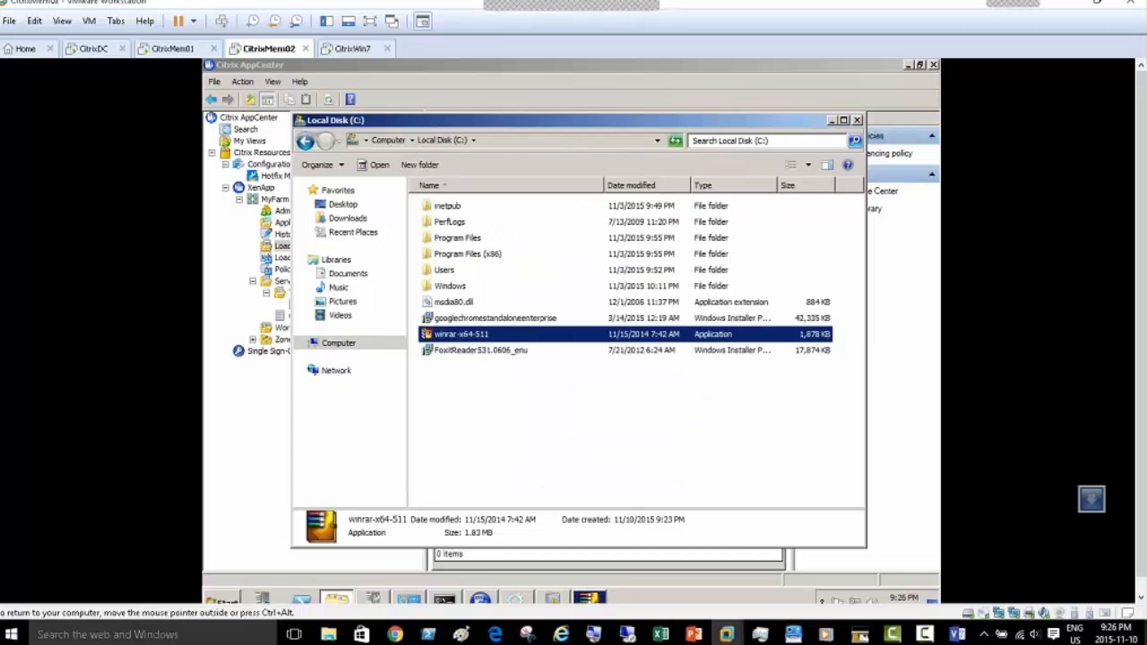
left_click(536, 466)
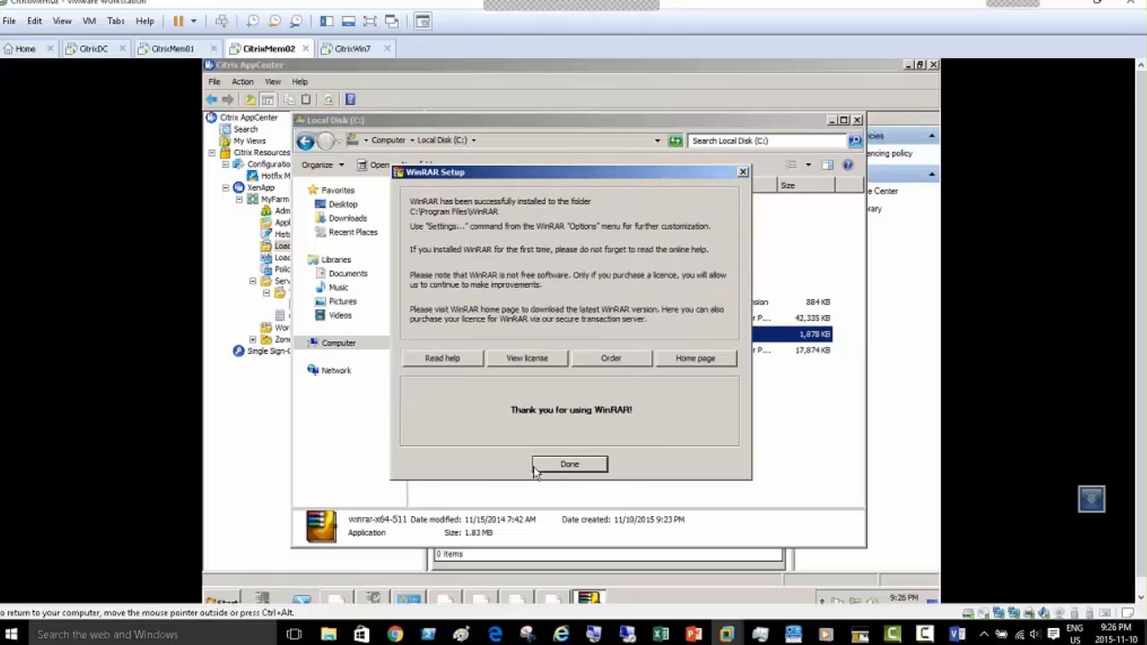
left_click(570, 465)
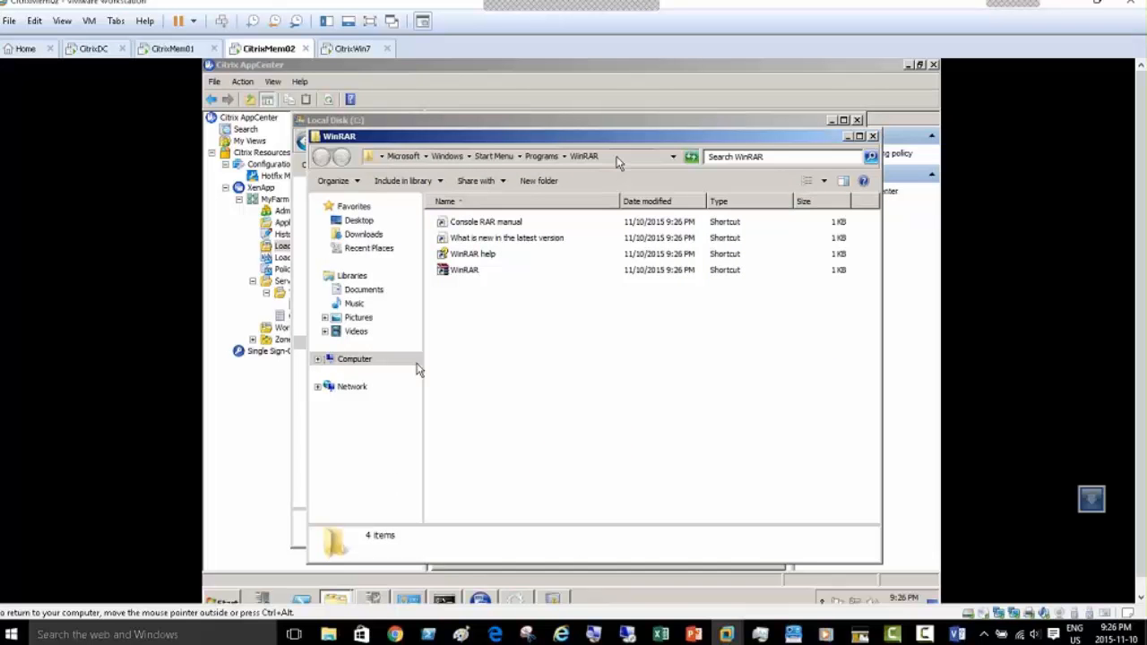
Step: Locate the WinRAR application under C:\Program Files\WinRAR with files sorted by type, and show the folder's full path to compare it
left_click(357, 361)
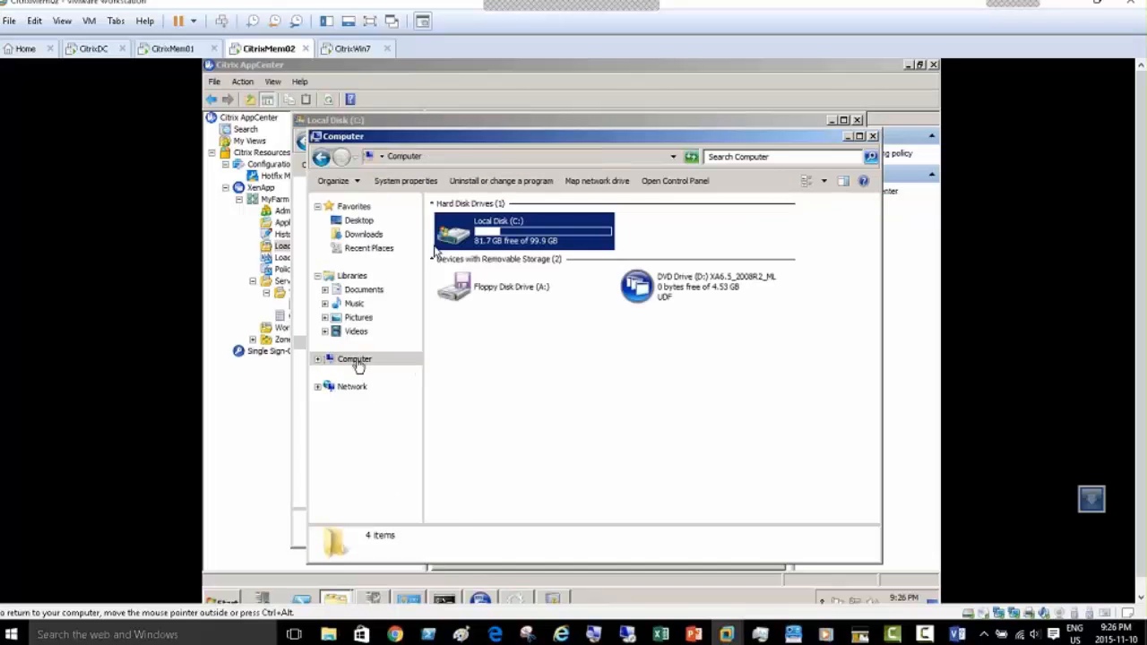
double_click(497, 235)
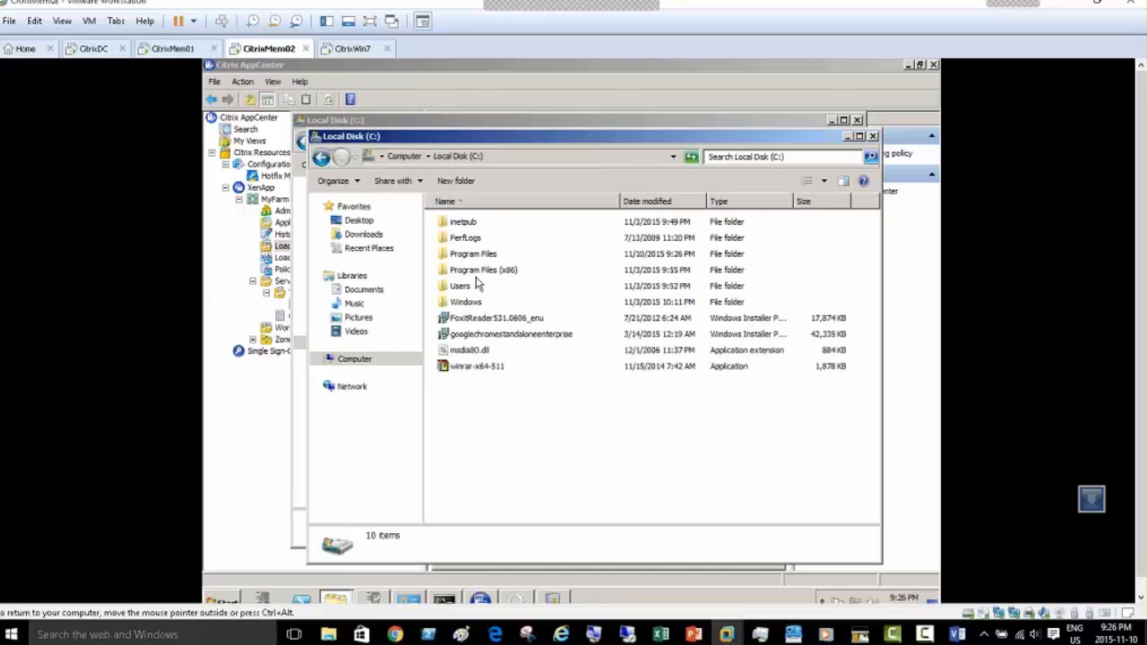
double_click(475, 255)
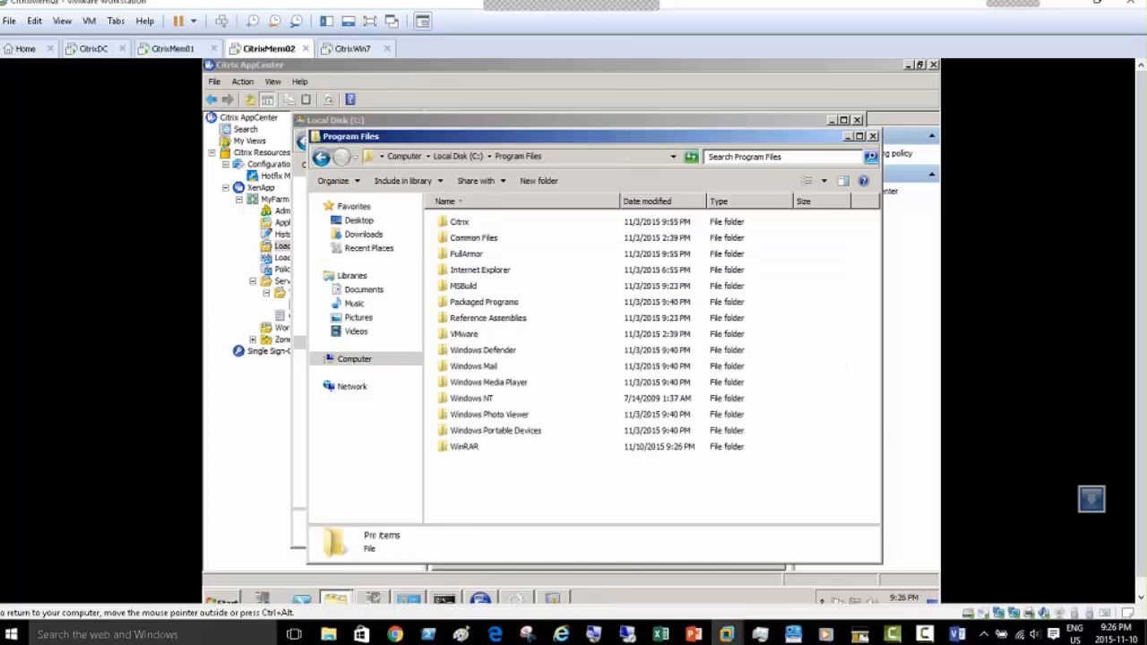
left_click(465, 448)
double_click(465, 448)
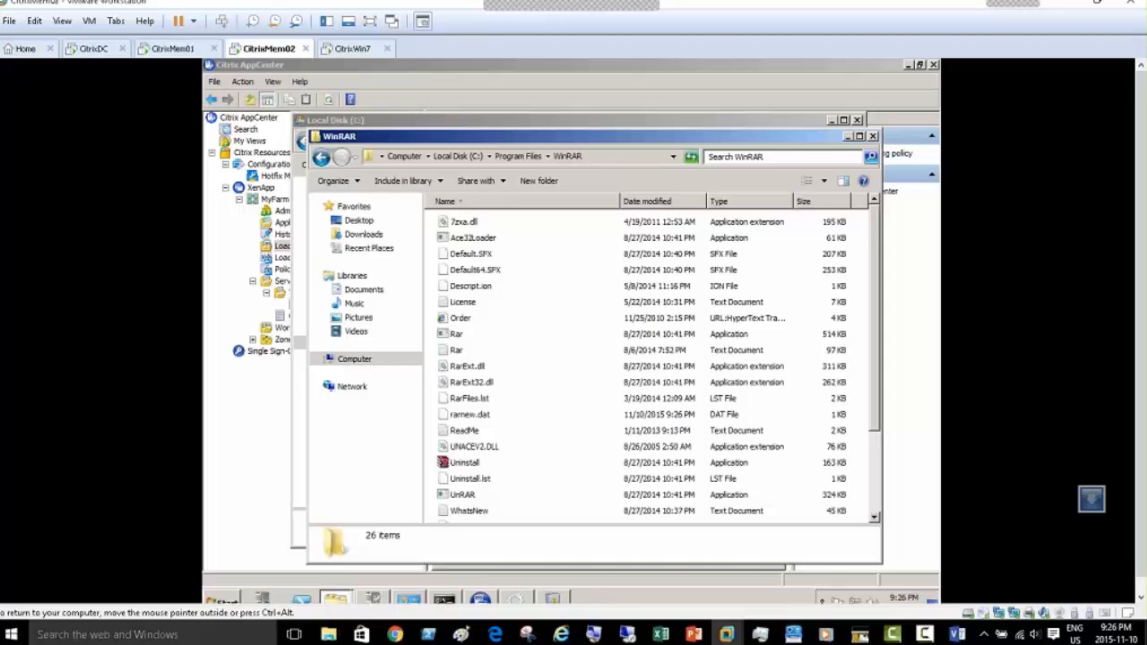
left_click(729, 205)
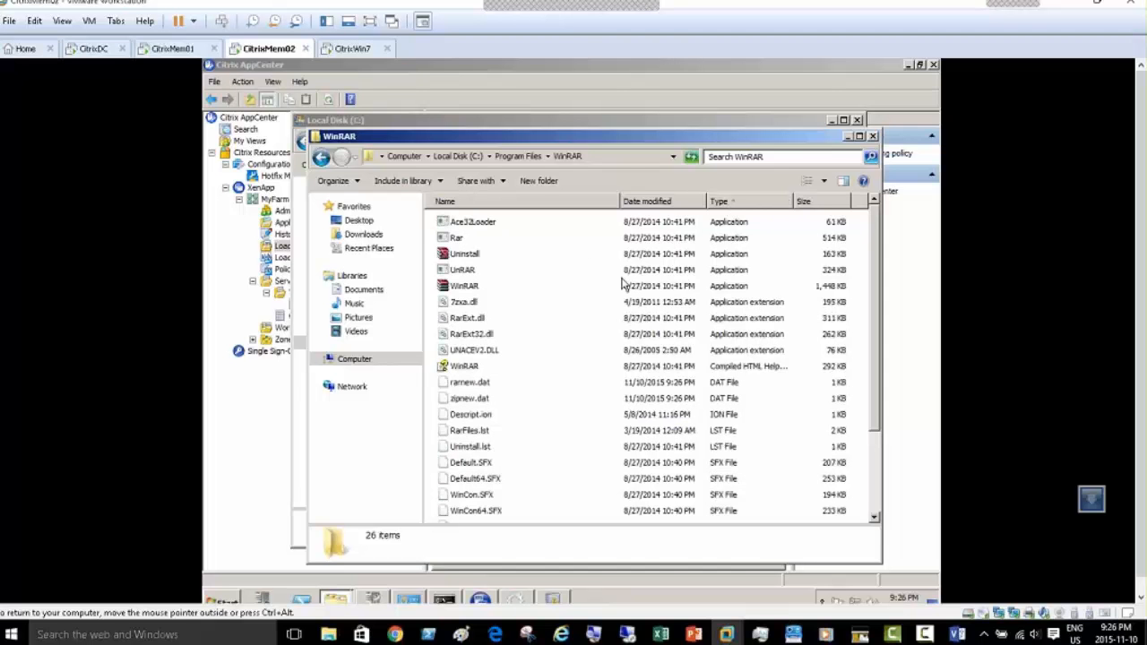
left_click(467, 287)
left_click(615, 159)
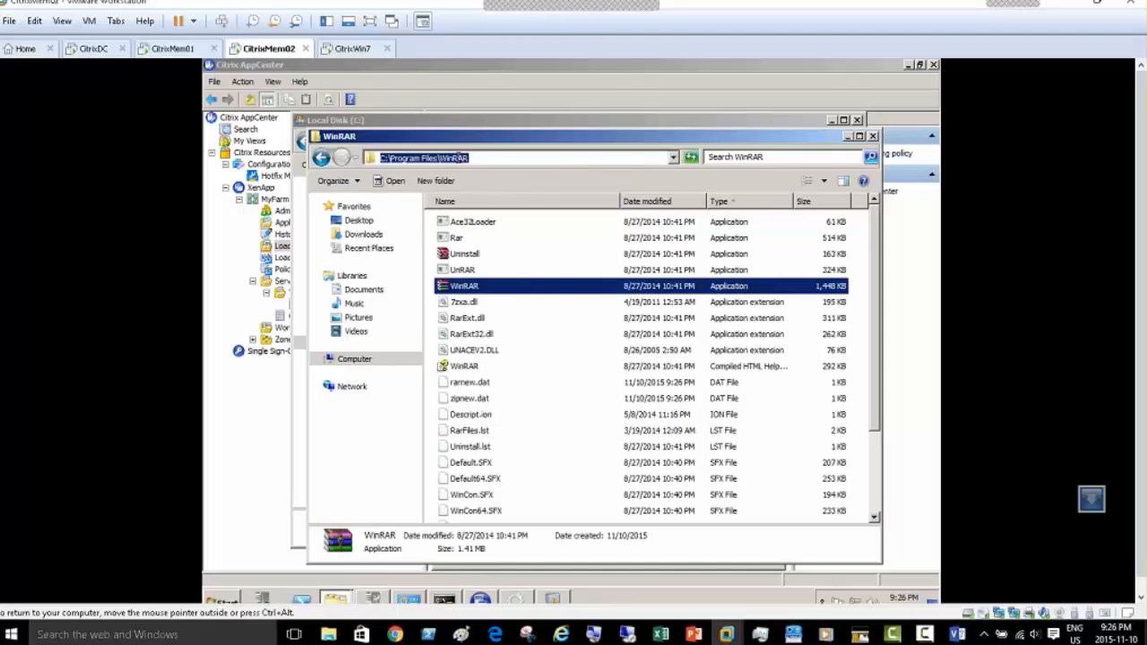
right_click(459, 158)
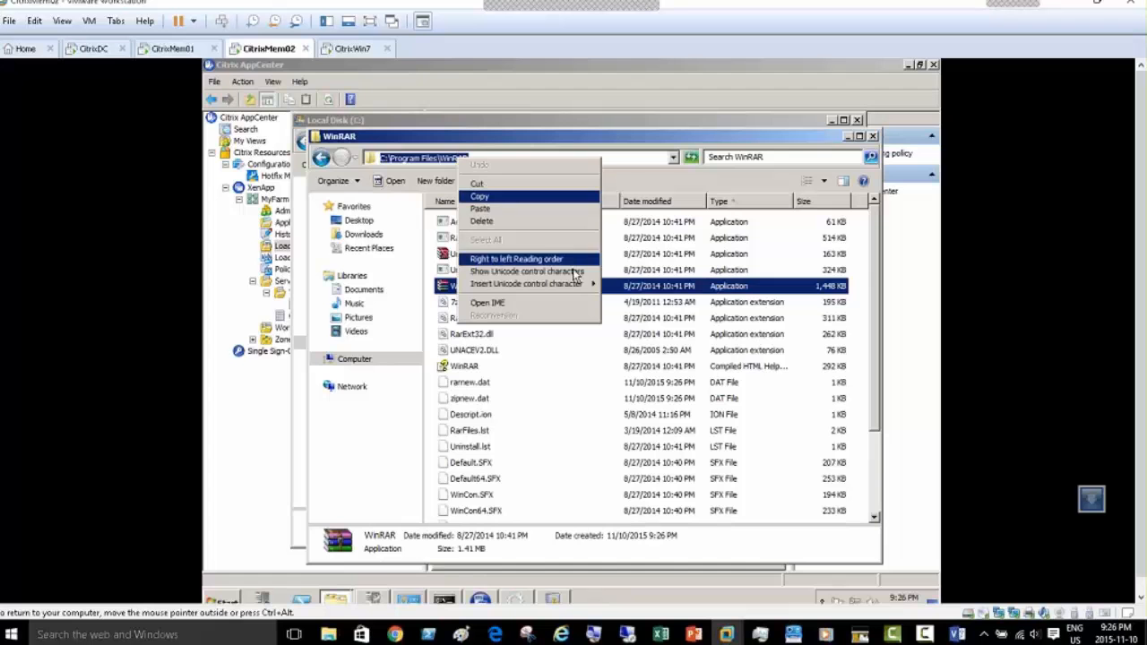
Step: Return to CitrixMem01 and install Foxit Reader, accepting the license, choosing the Typical setup and keeping Safe Reading Mode enabled
left_click(179, 49)
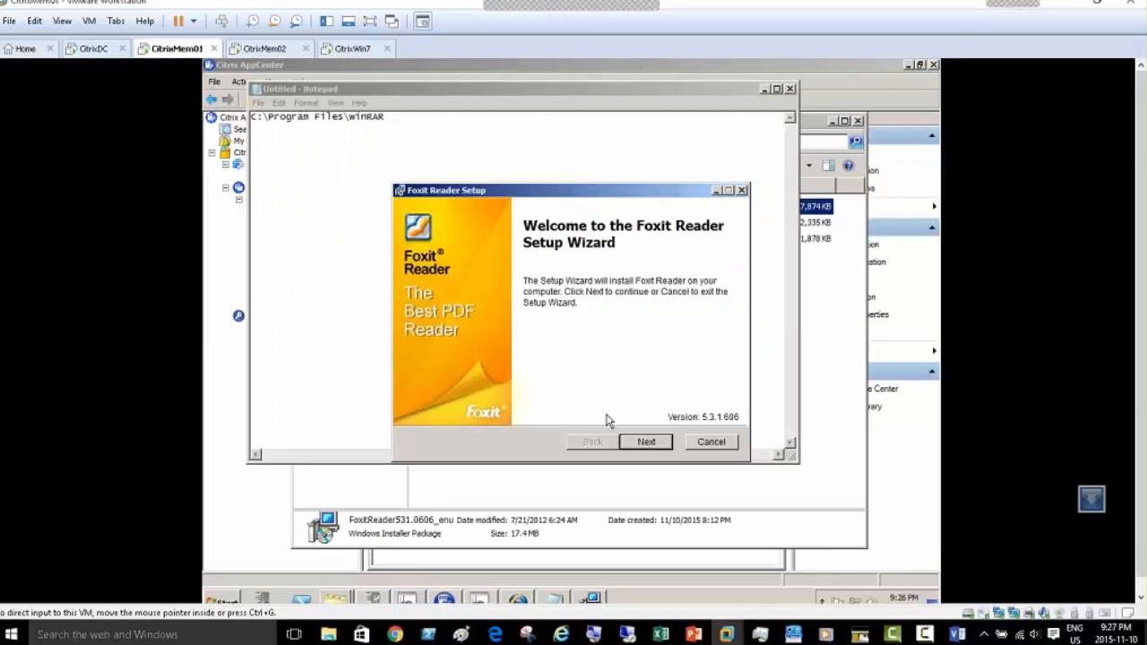
left_click(646, 442)
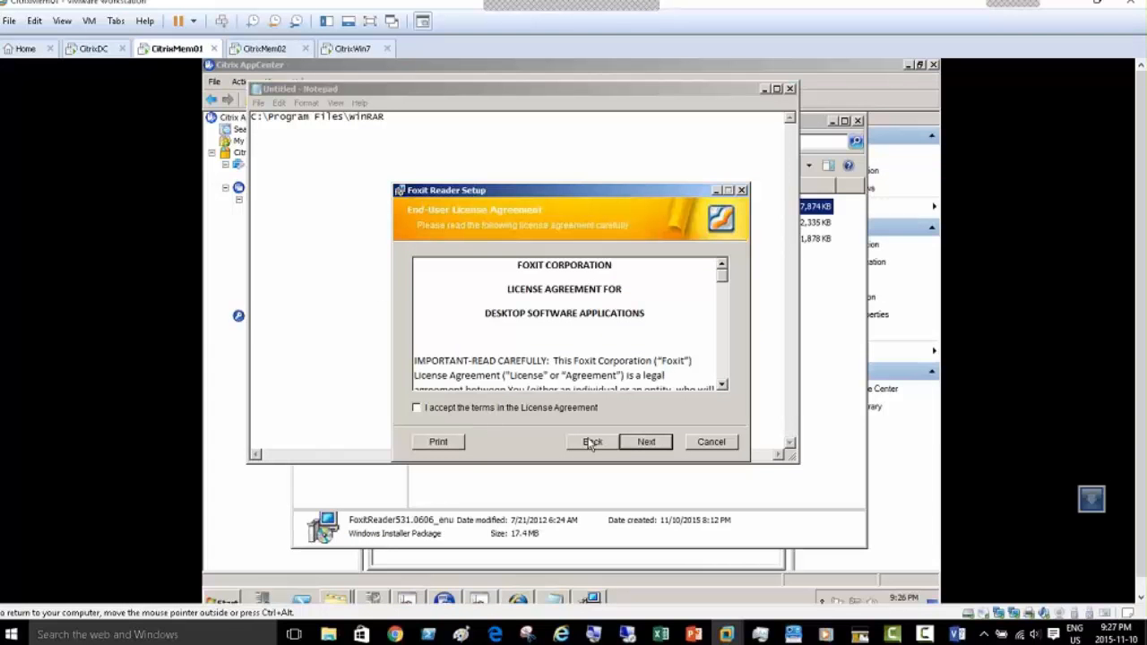
left_click(417, 408)
left_click(647, 444)
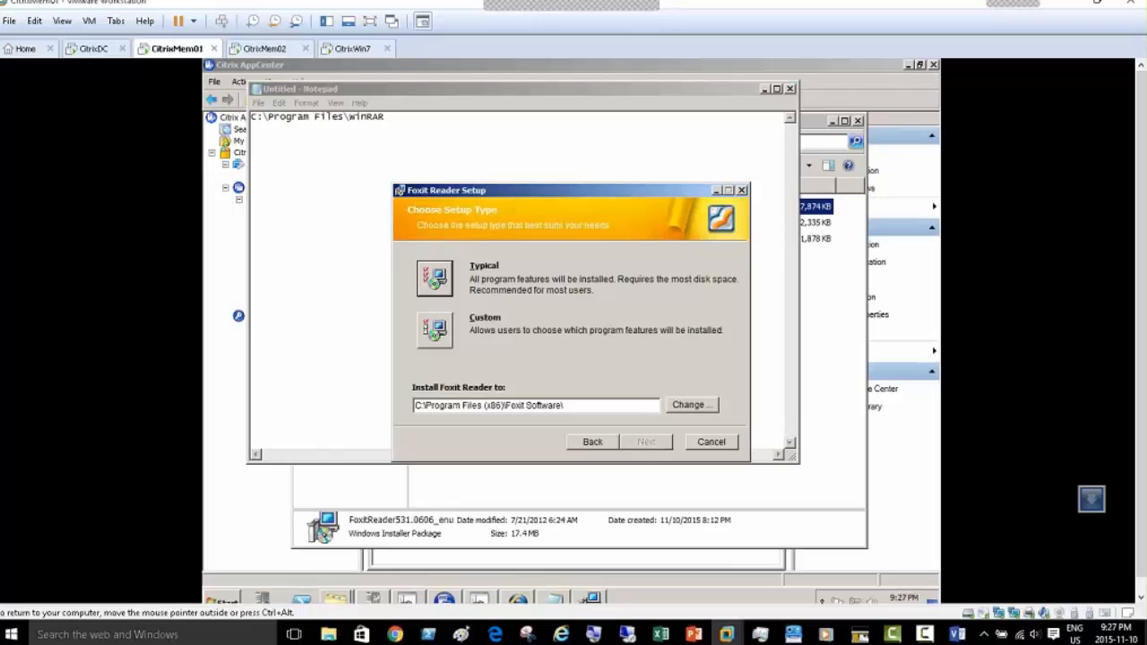
left_click(434, 279)
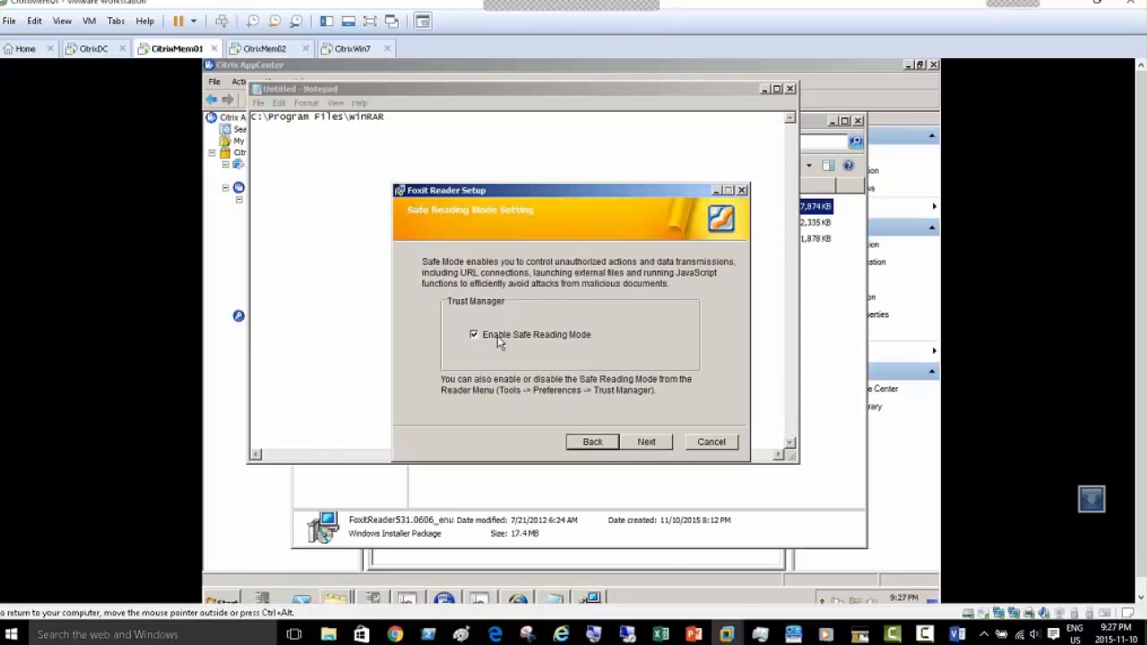
left_click(646, 443)
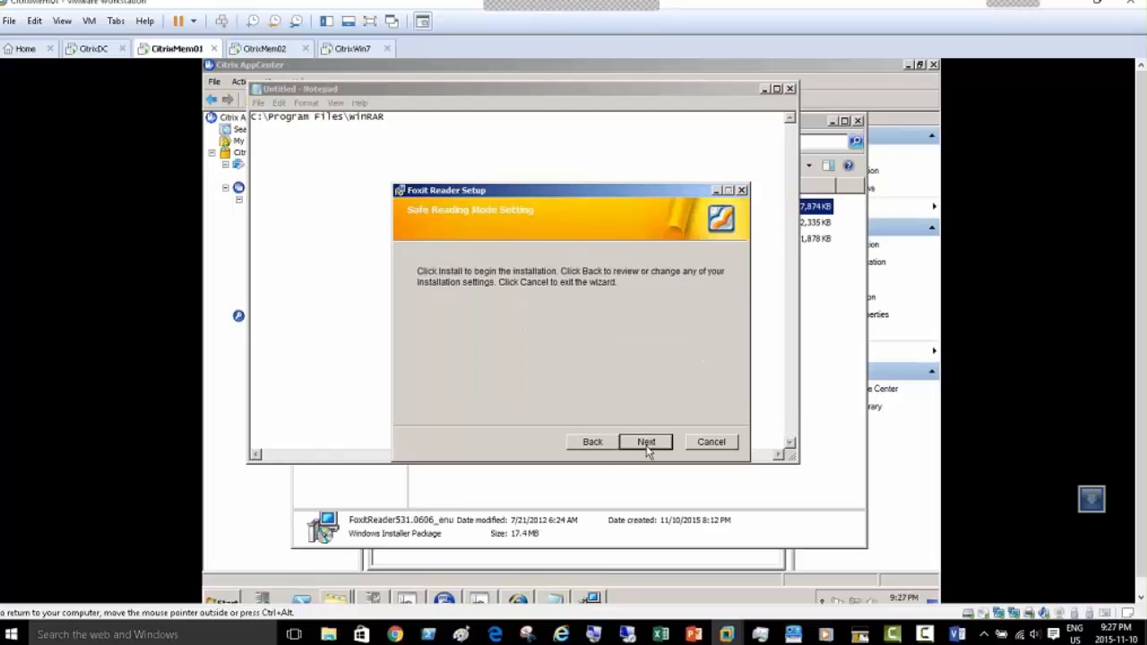
left_click(645, 444)
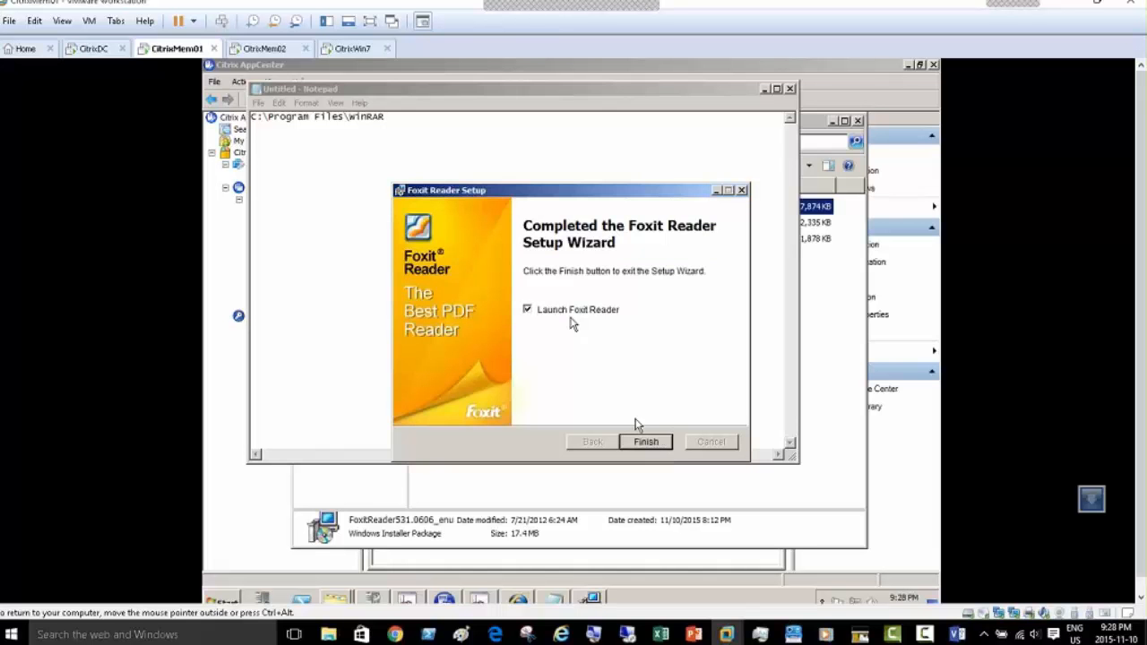
Step: Finish the Foxit Reader setup with the launch option on, cancel the toolbar mode choice and close the reader
left_click(653, 445)
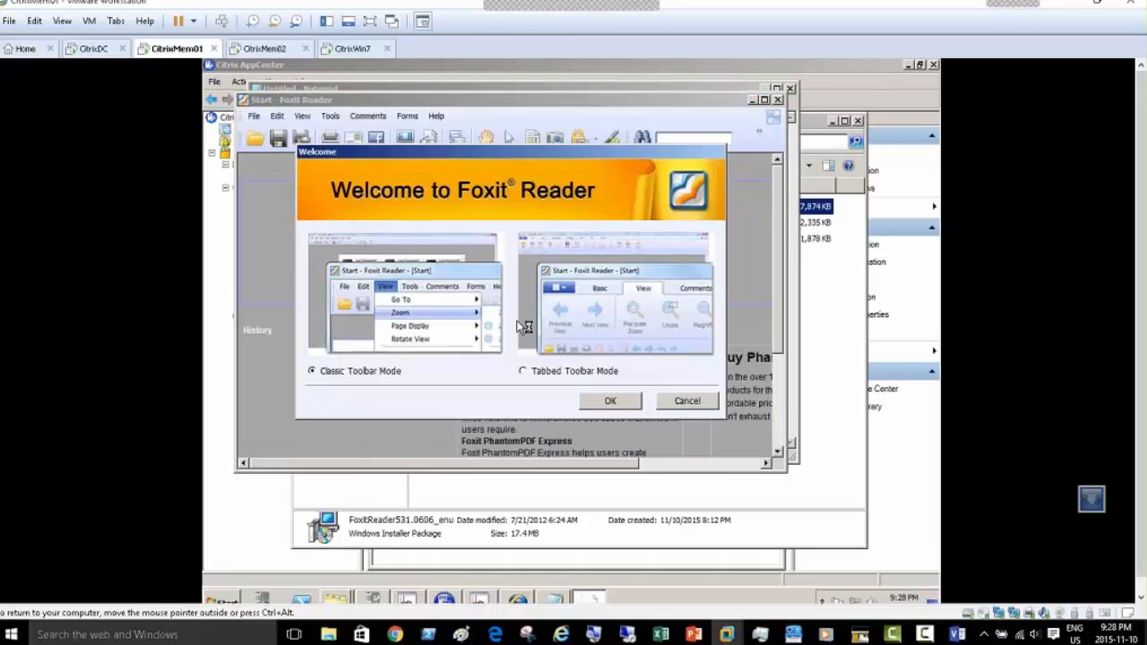
left_click(685, 404)
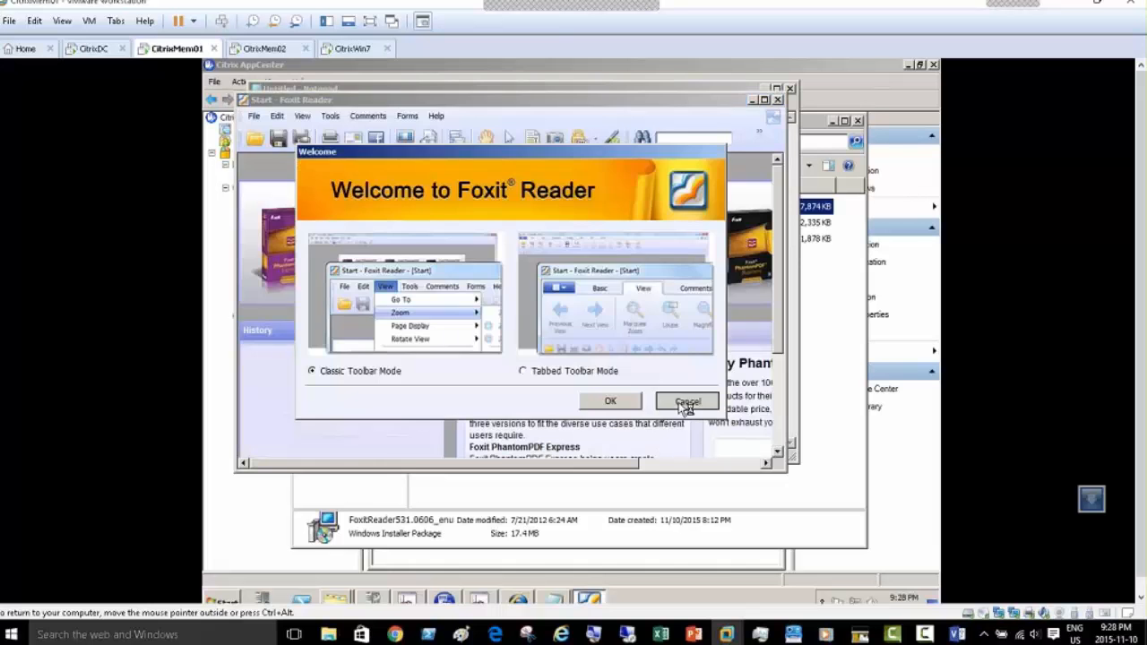
left_click(778, 99)
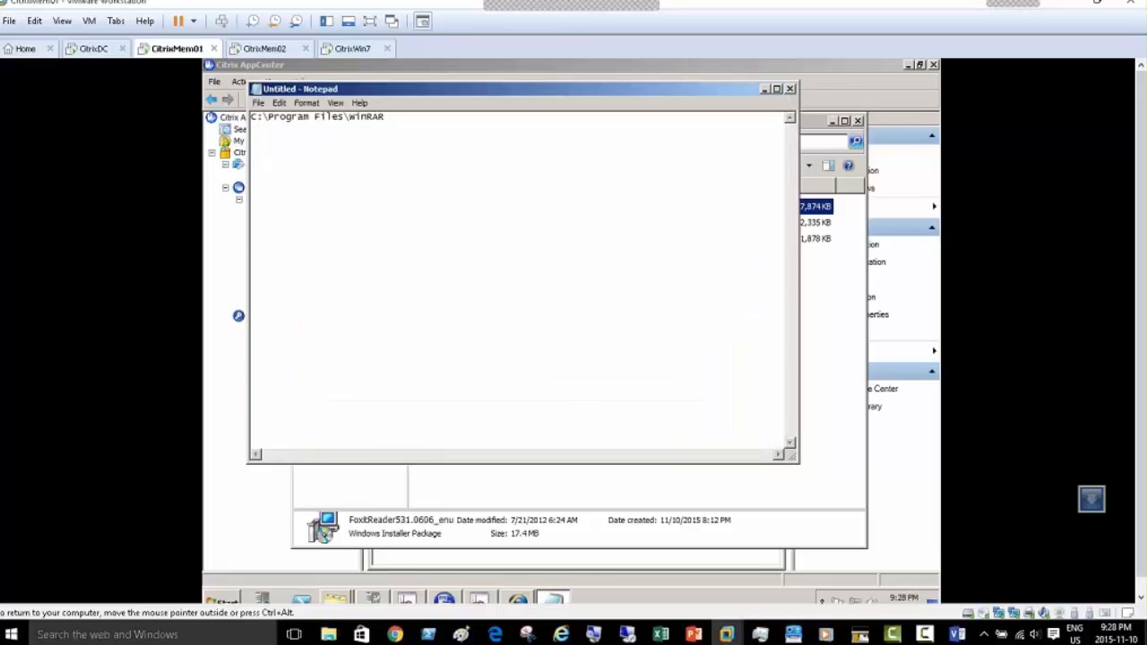
Step: Browse to C:\Program Files (x86)\Foxit Software\Foxit Reader and select the Foxit Reader application
left_click(337, 520)
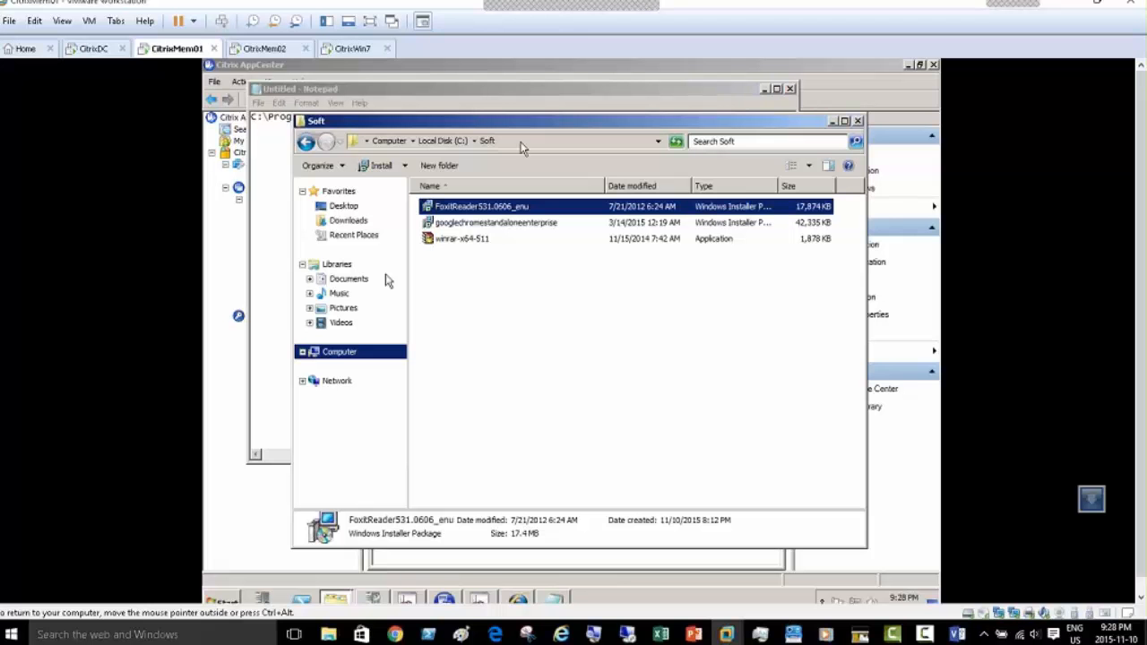
left_click(345, 354)
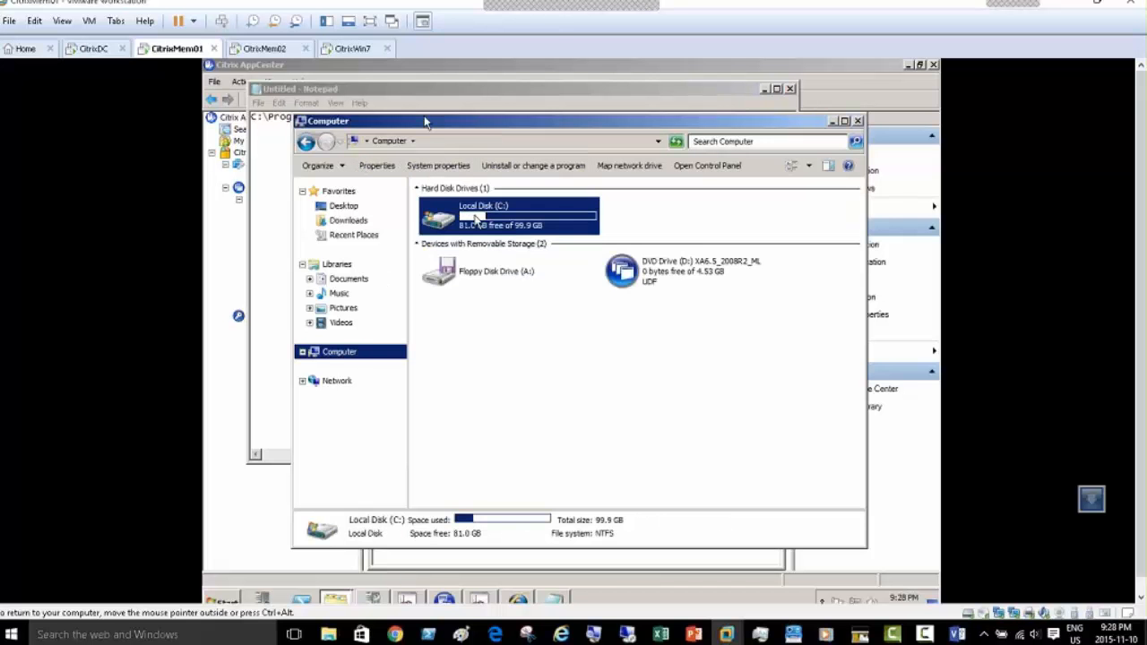
double_click(475, 219)
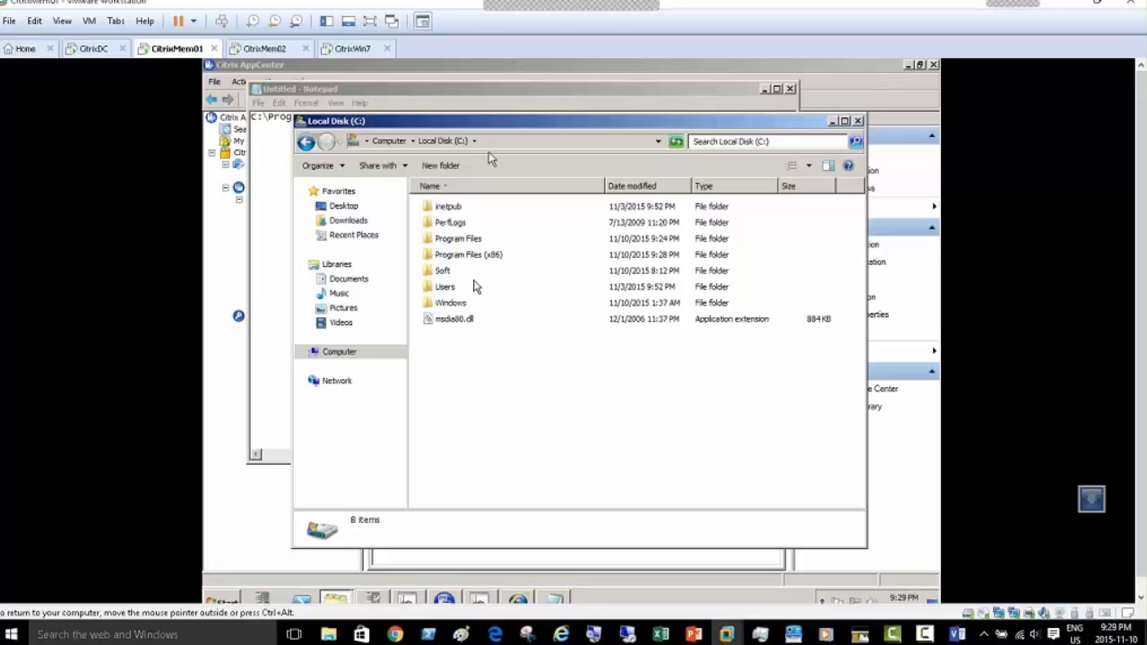
double_click(475, 259)
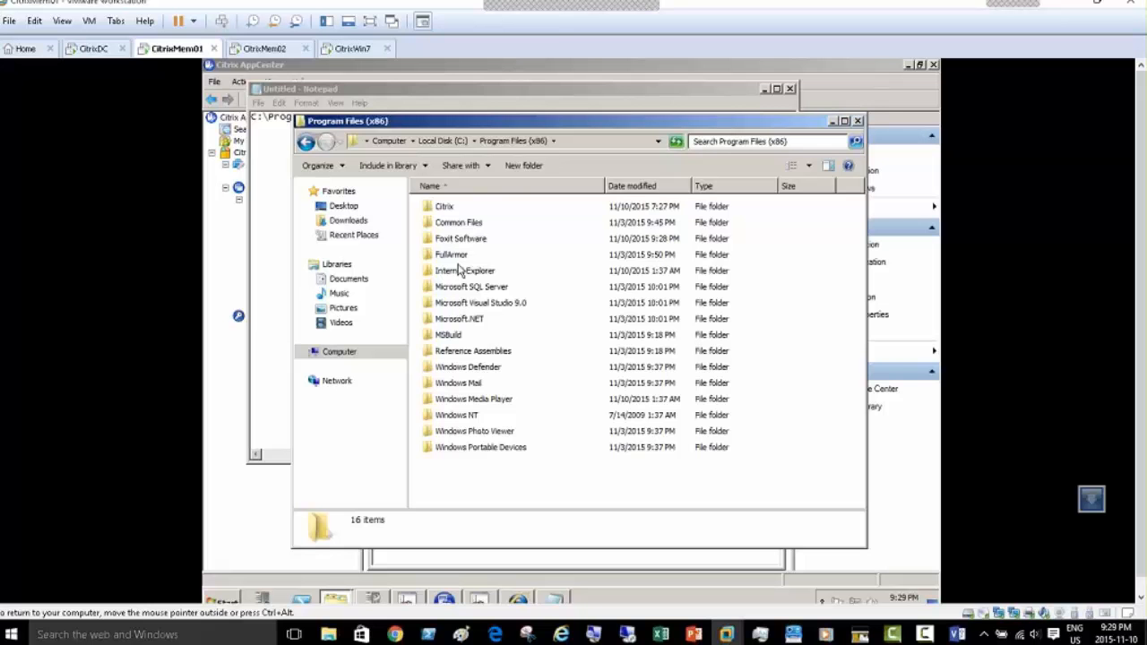
double_click(461, 240)
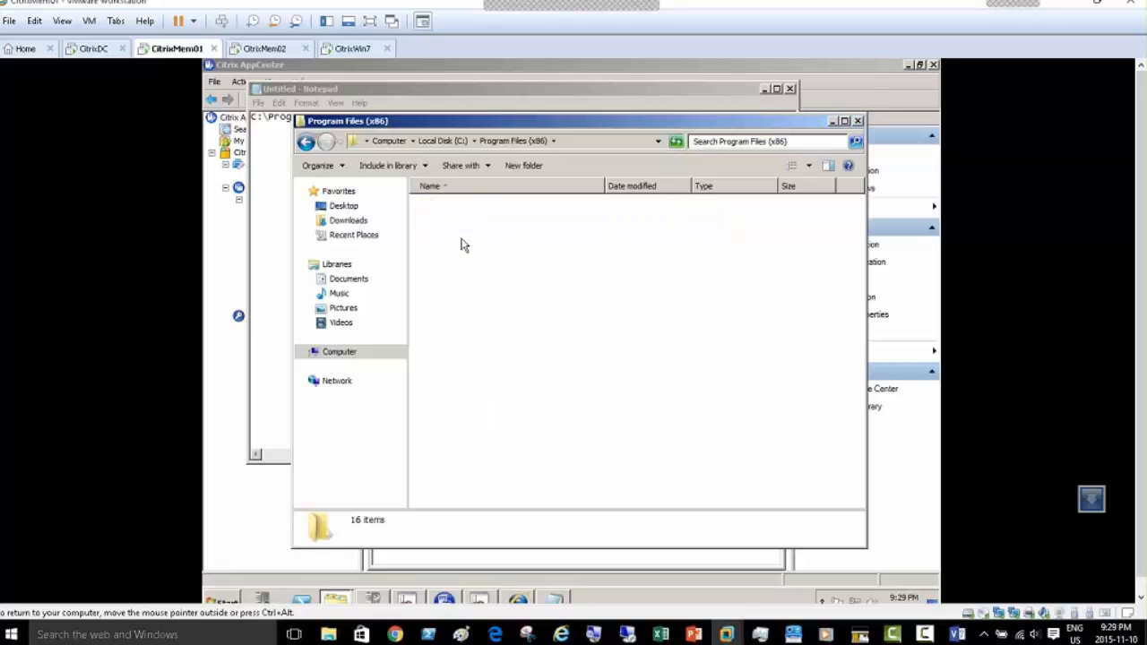
double_click(466, 210)
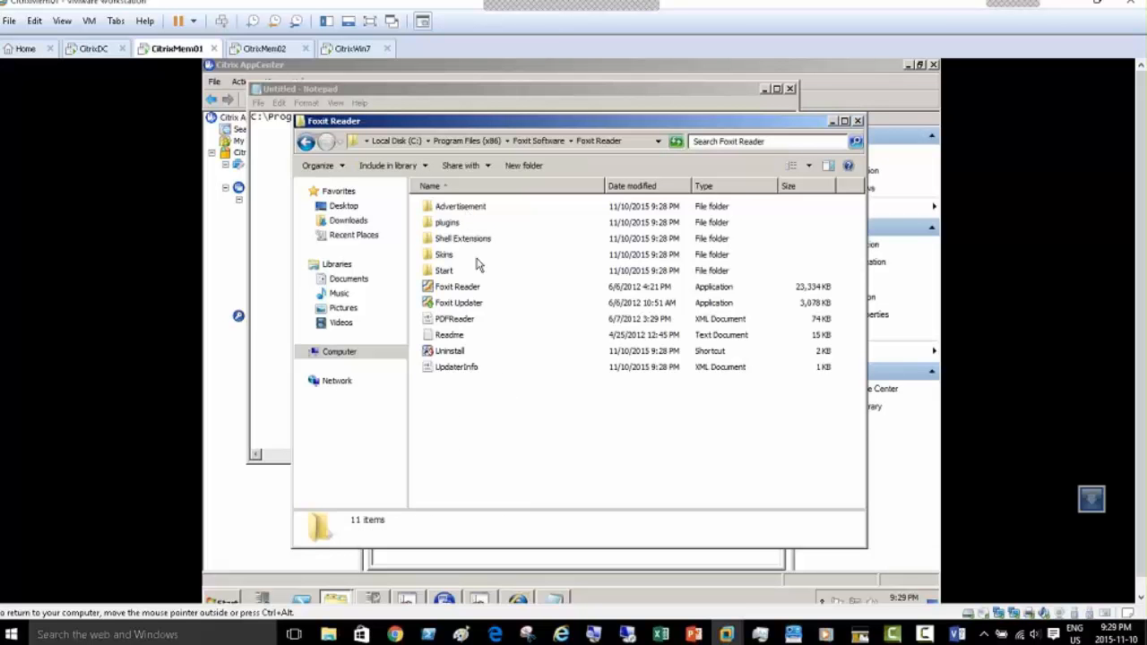
left_click(467, 290)
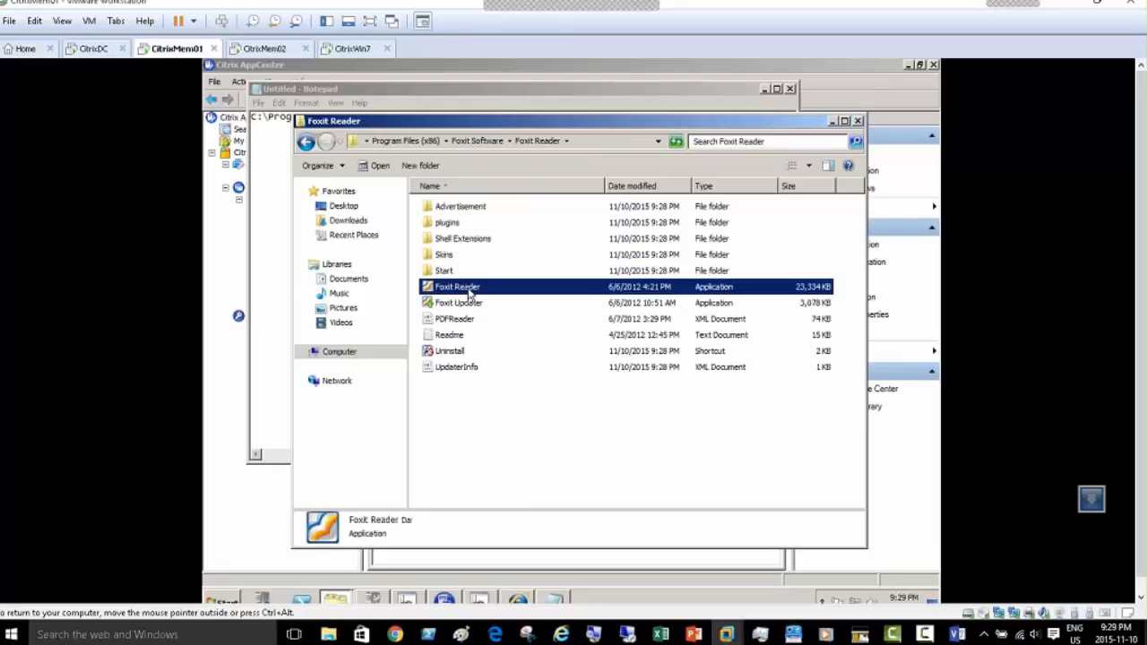
Step: Test-launch the Foxit Reader application, decline registration for now and close it
double_click(476, 287)
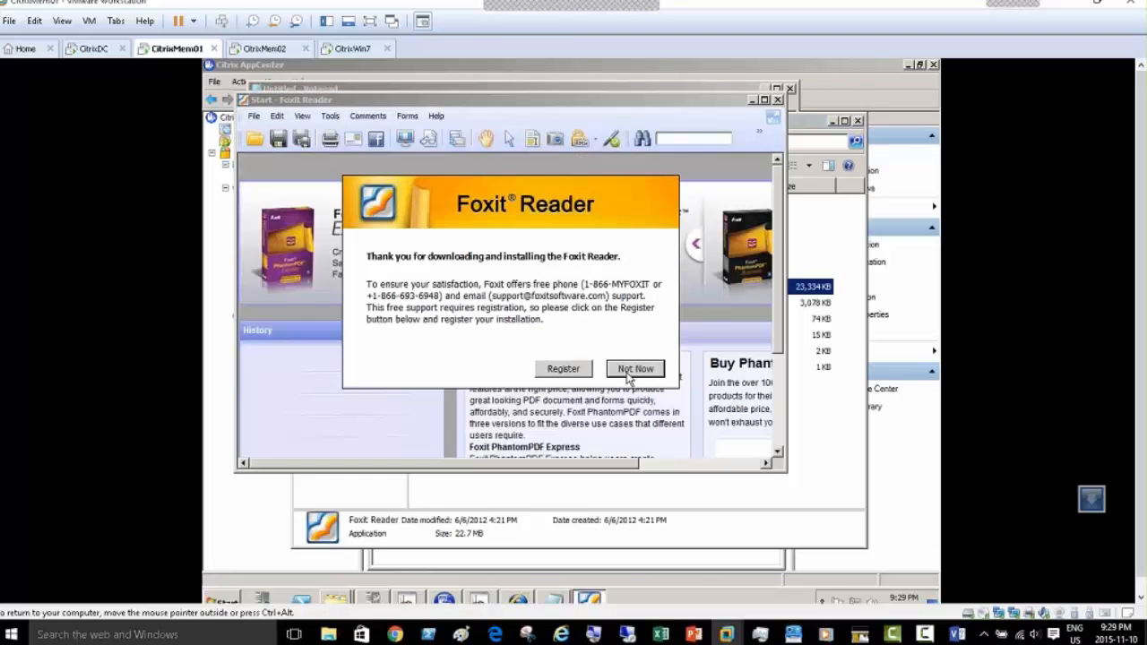
left_click(634, 369)
left_click(778, 99)
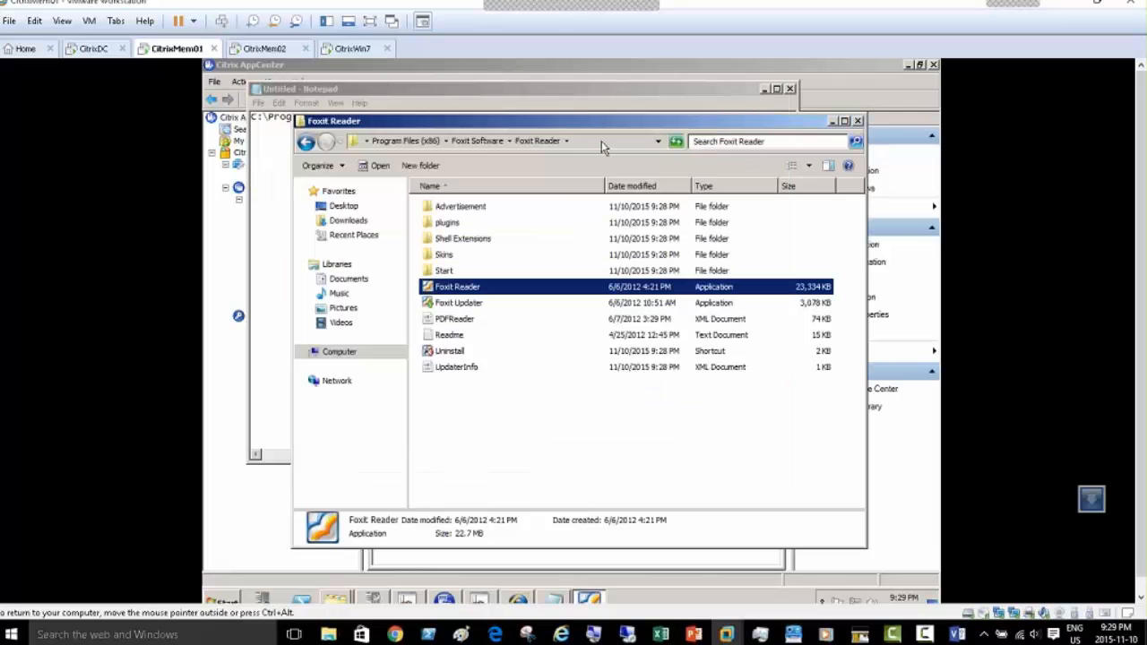
Step: Copy the Foxit Reader folder path and add it on a new line below the WinRAR path in the Notepad note
left_click(601, 140)
key("ctrl+c")
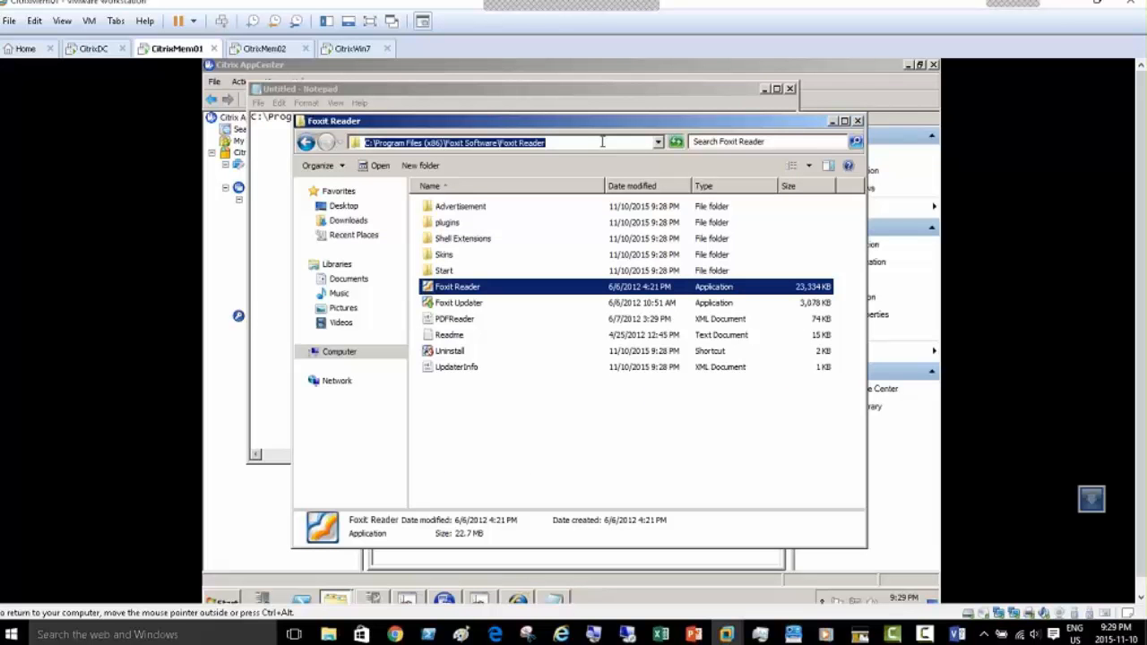
left_click(553, 599)
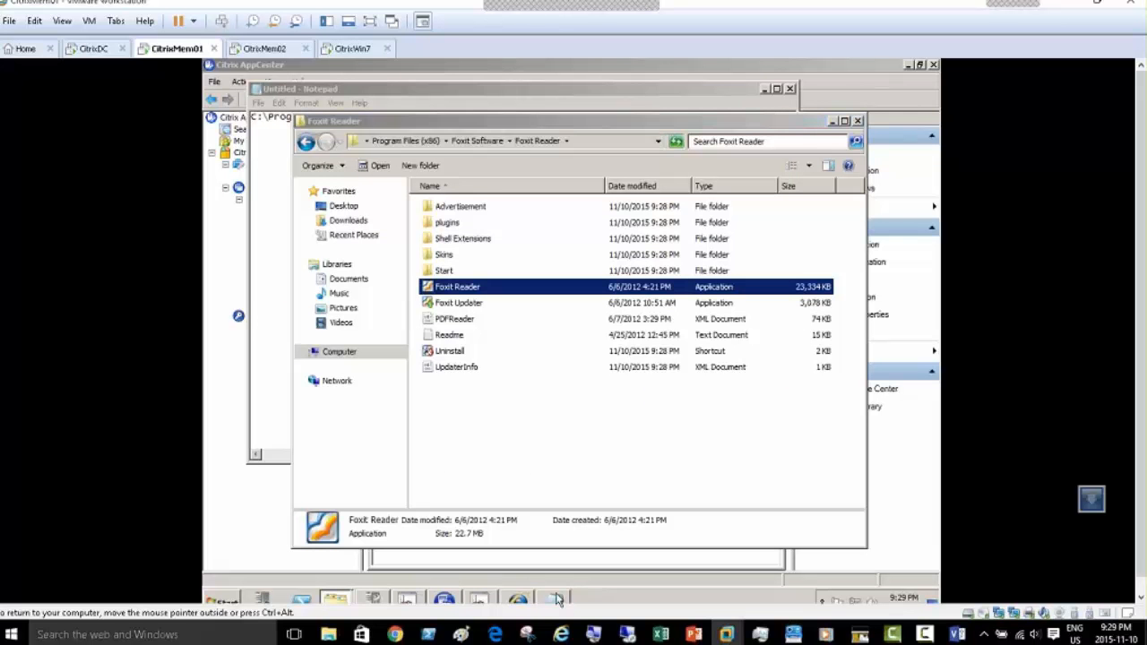
key("Return")
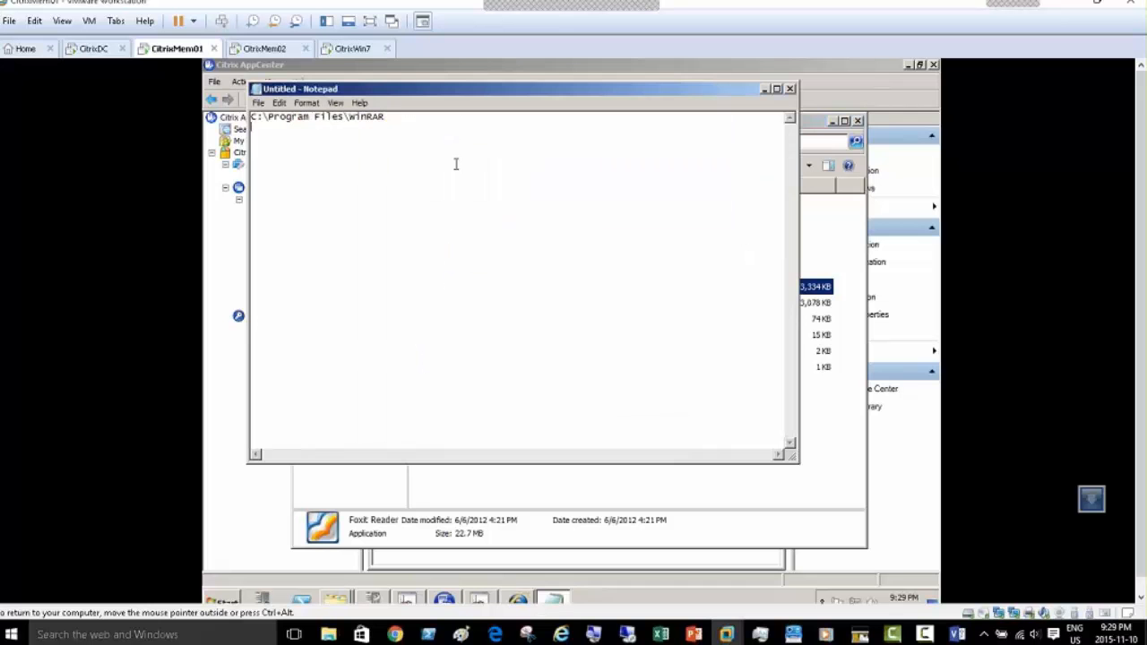
key("ctrl+v")
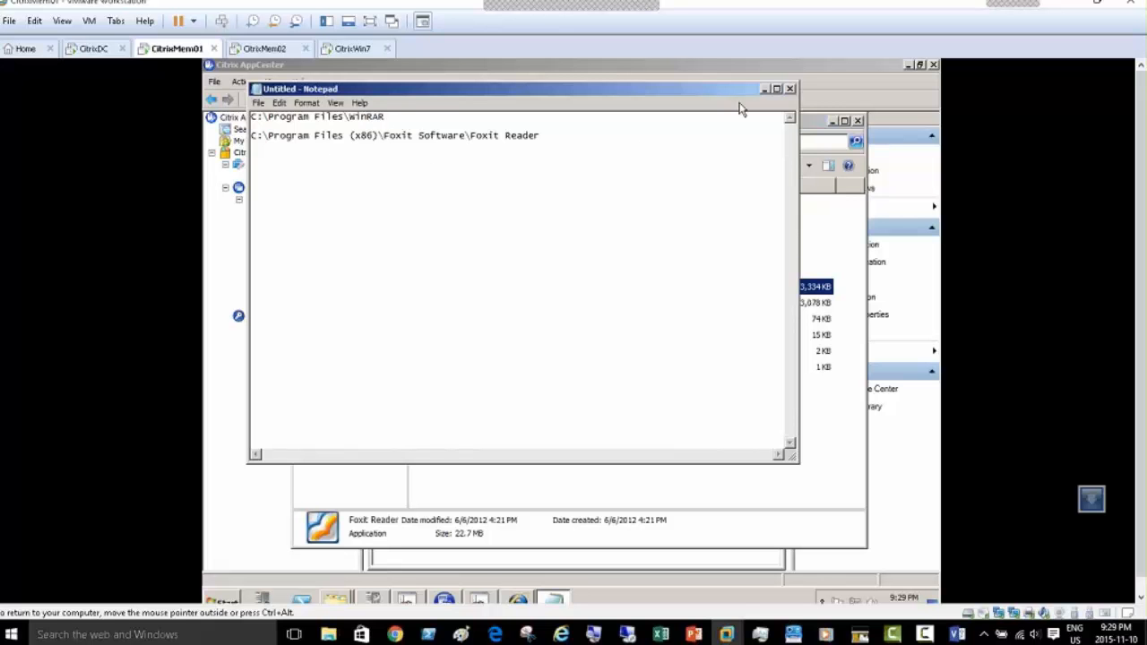
left_click(764, 89)
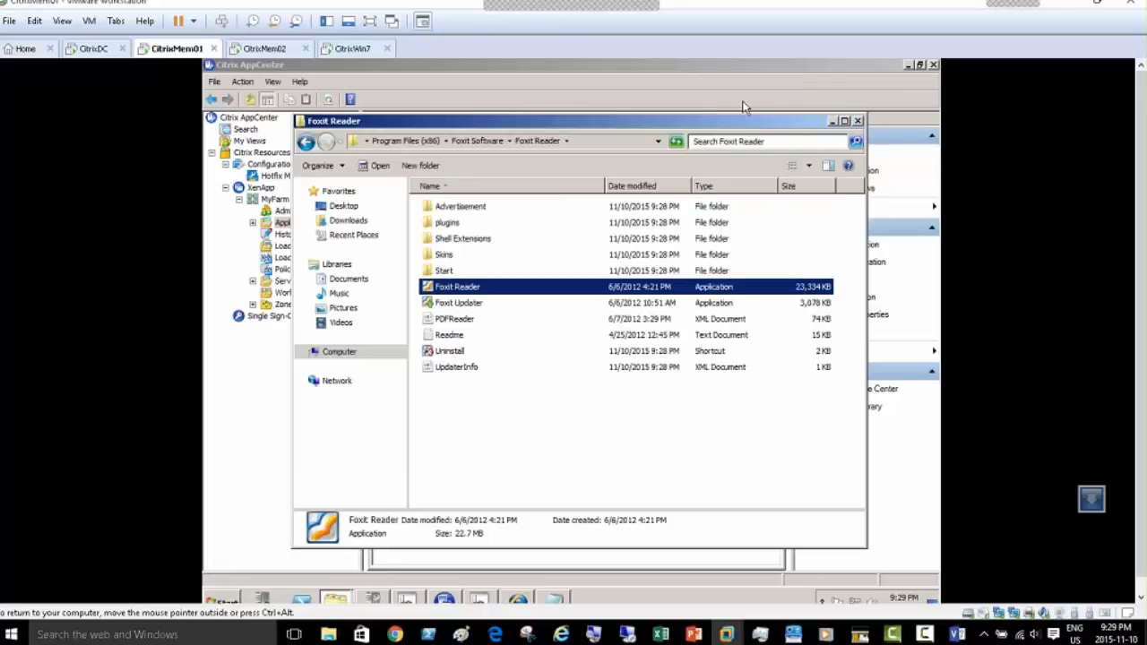
Step: Switch to CitrixMem02 and install Foxit Reader with the license accepted and the Typical setup, finishing with the launch option off
left_click(264, 49)
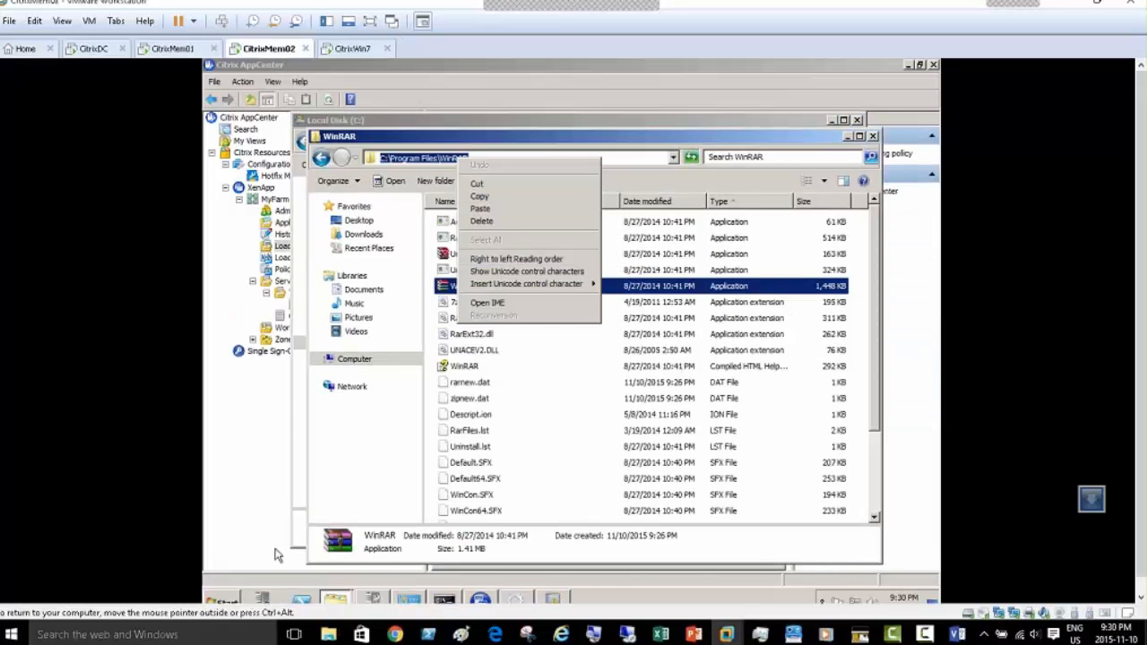
left_click(301, 467)
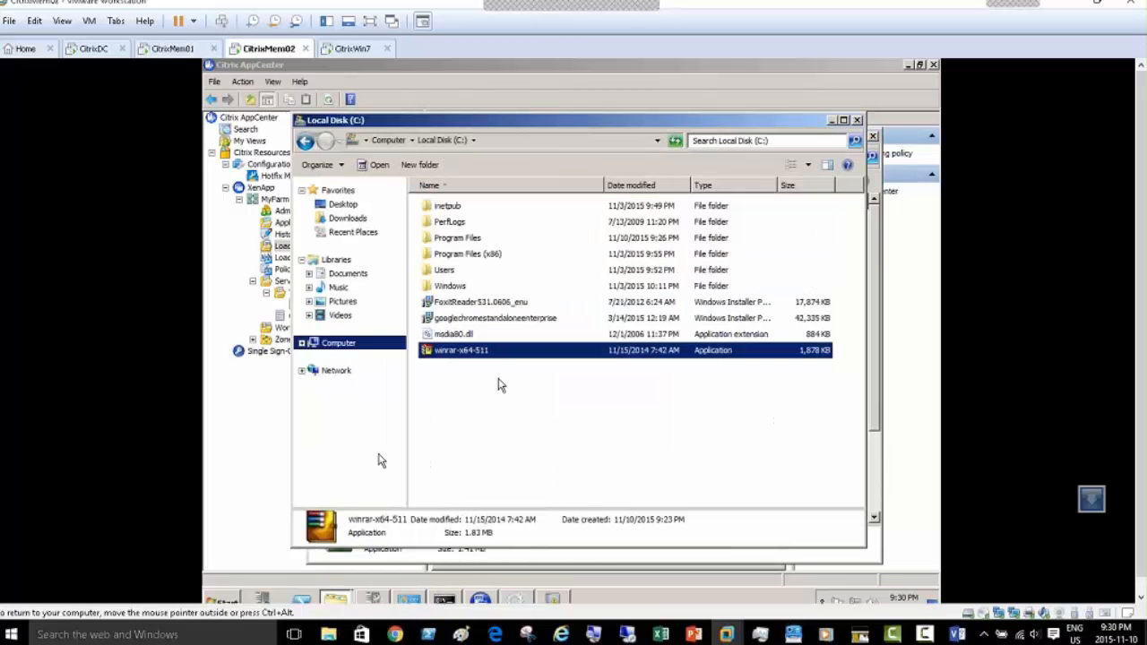
double_click(475, 302)
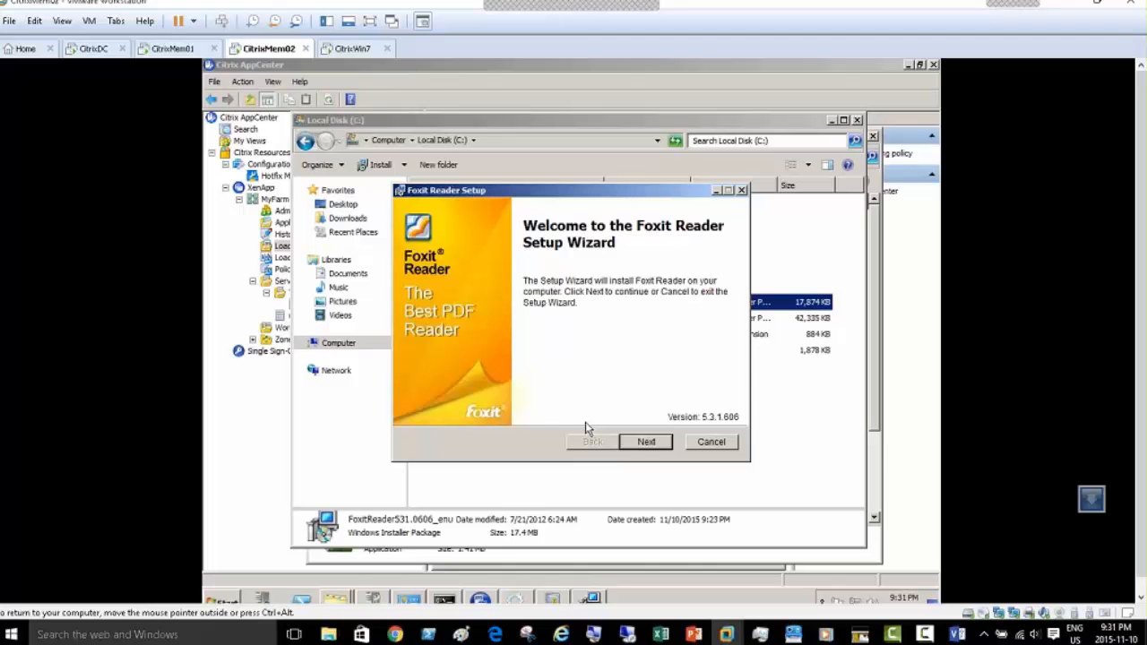
left_click(647, 442)
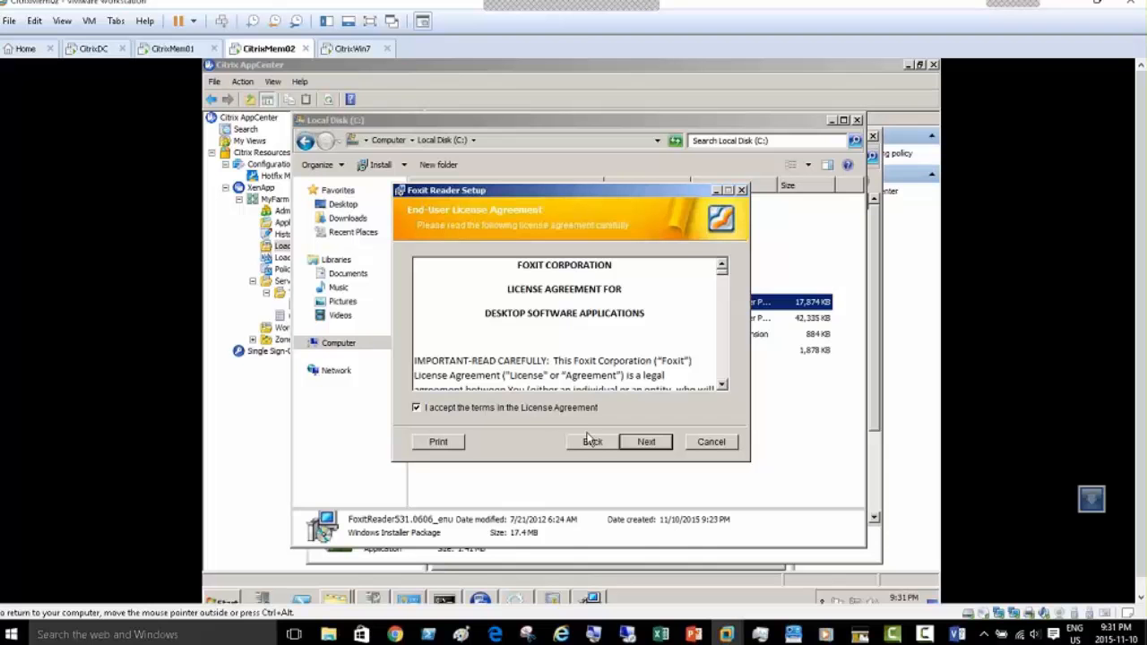
left_click(664, 446)
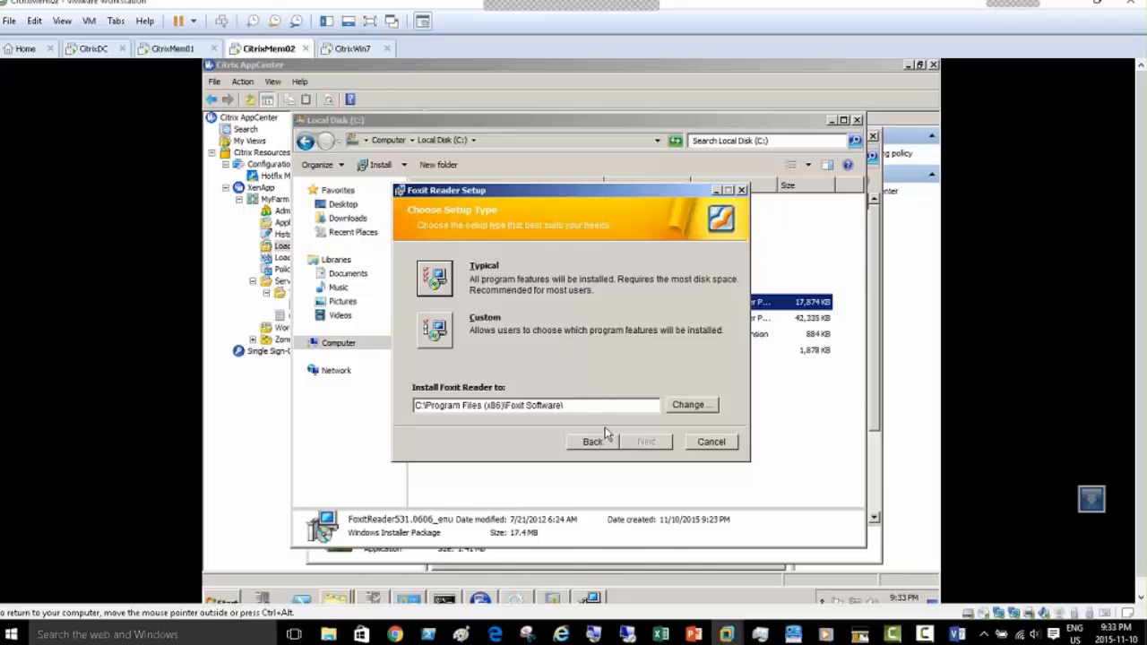
left_click(435, 280)
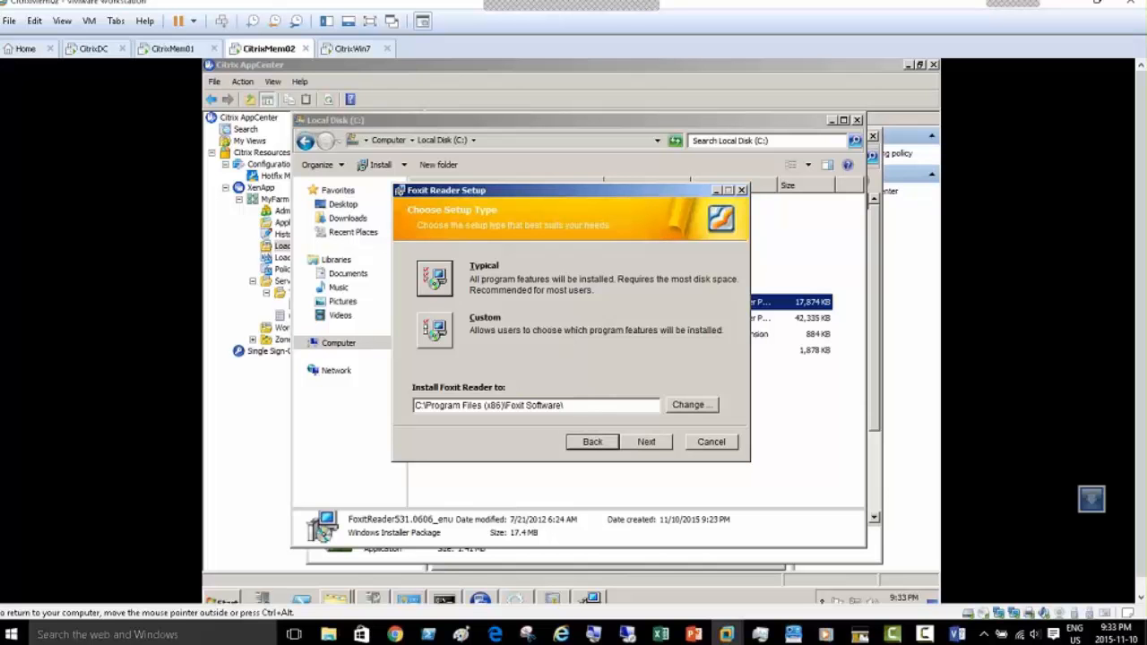
left_click(645, 442)
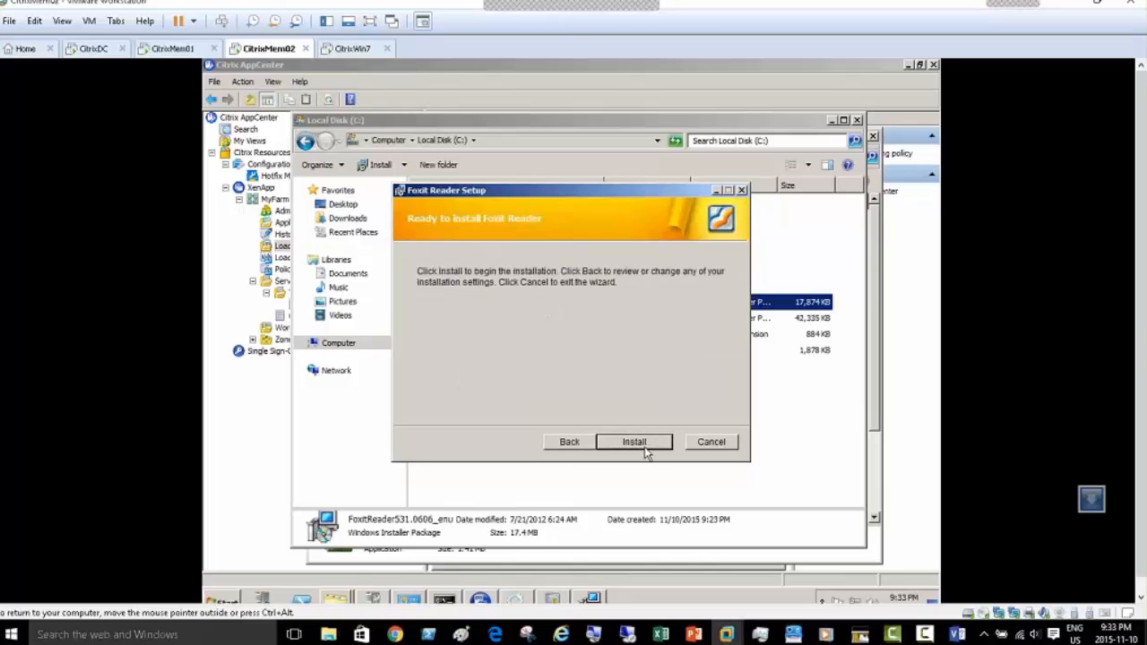
left_click(641, 443)
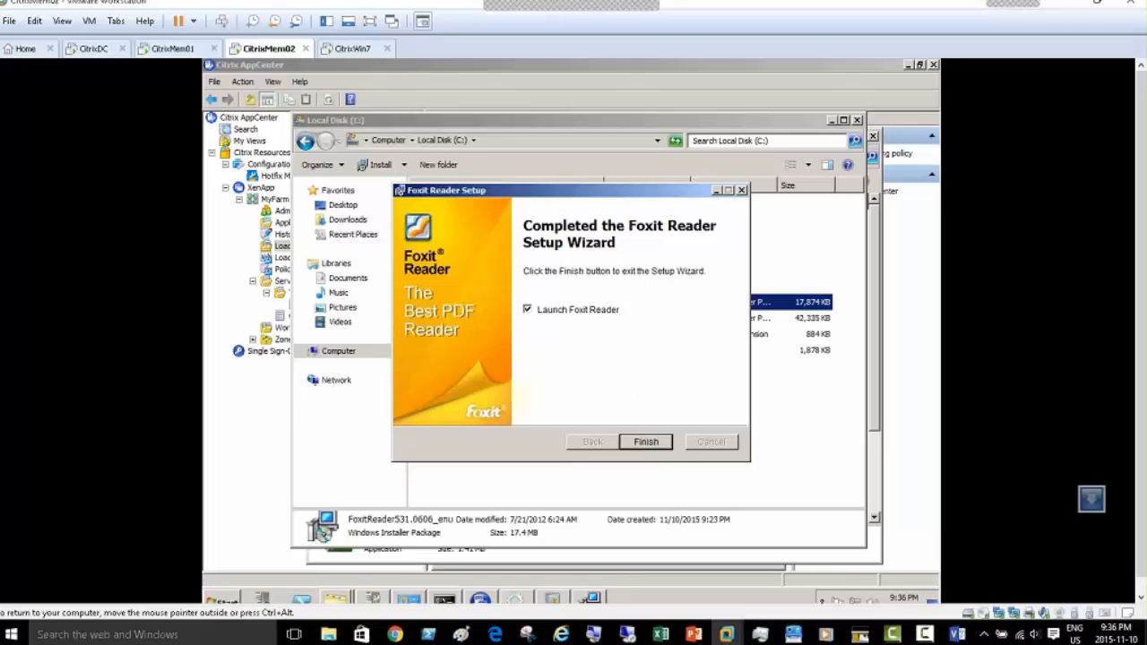
left_click(528, 311)
left_click(645, 442)
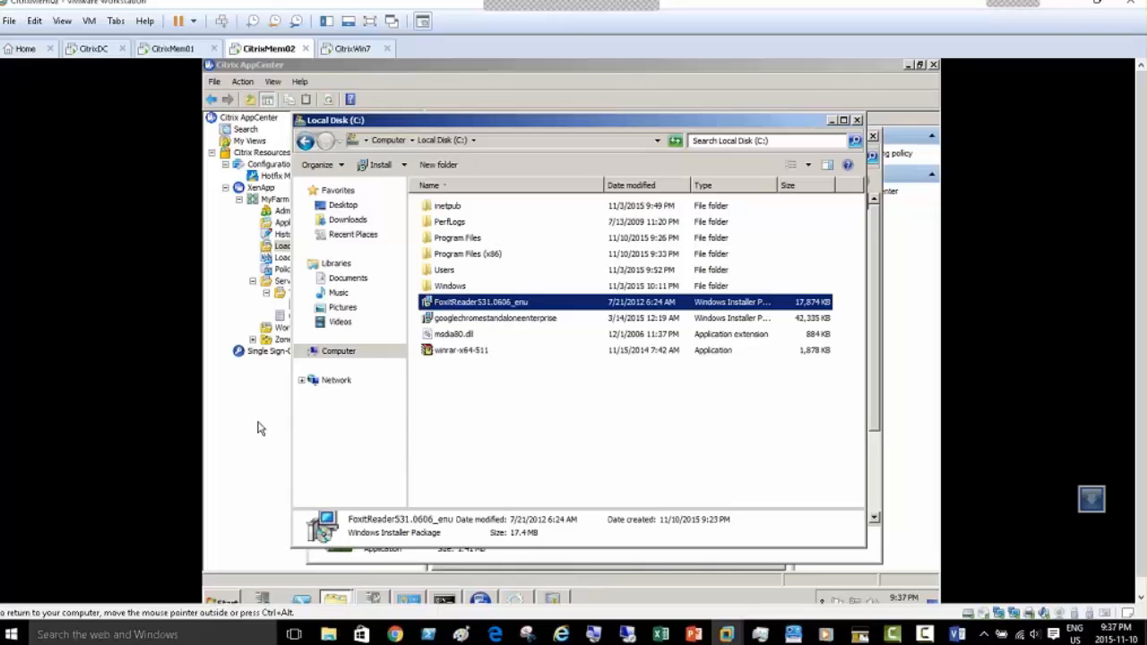
Step: Return to the AppCenter on CitrixMem01 and start publishing a new application under Applications, continuing past the welcome page
left_click(481, 602)
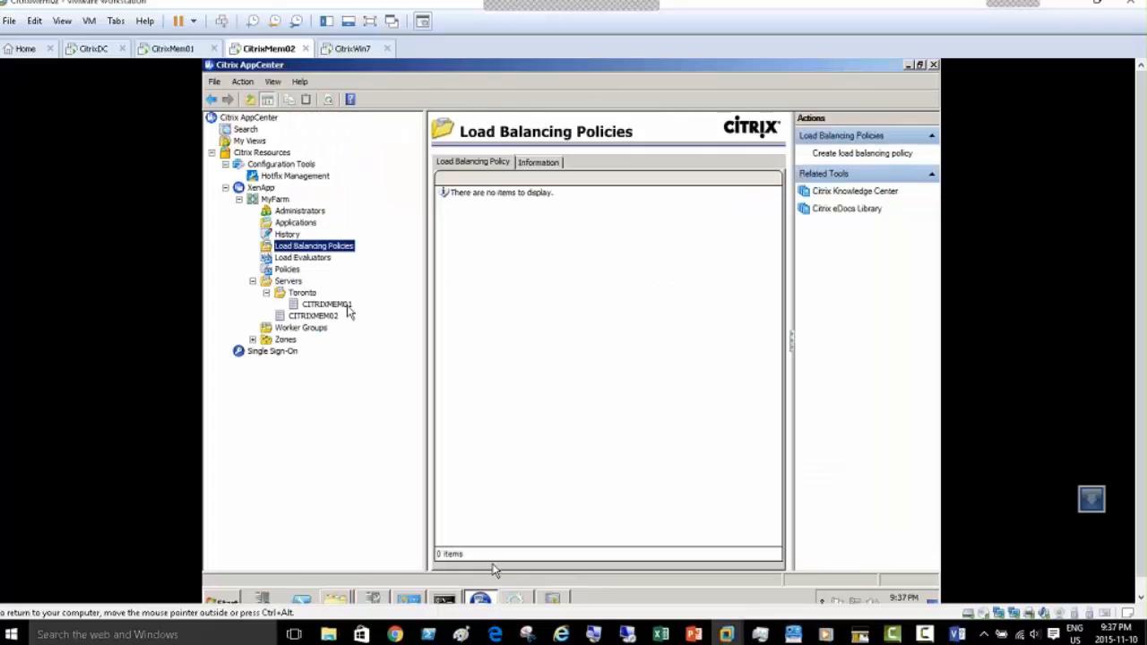
left_click(553, 600)
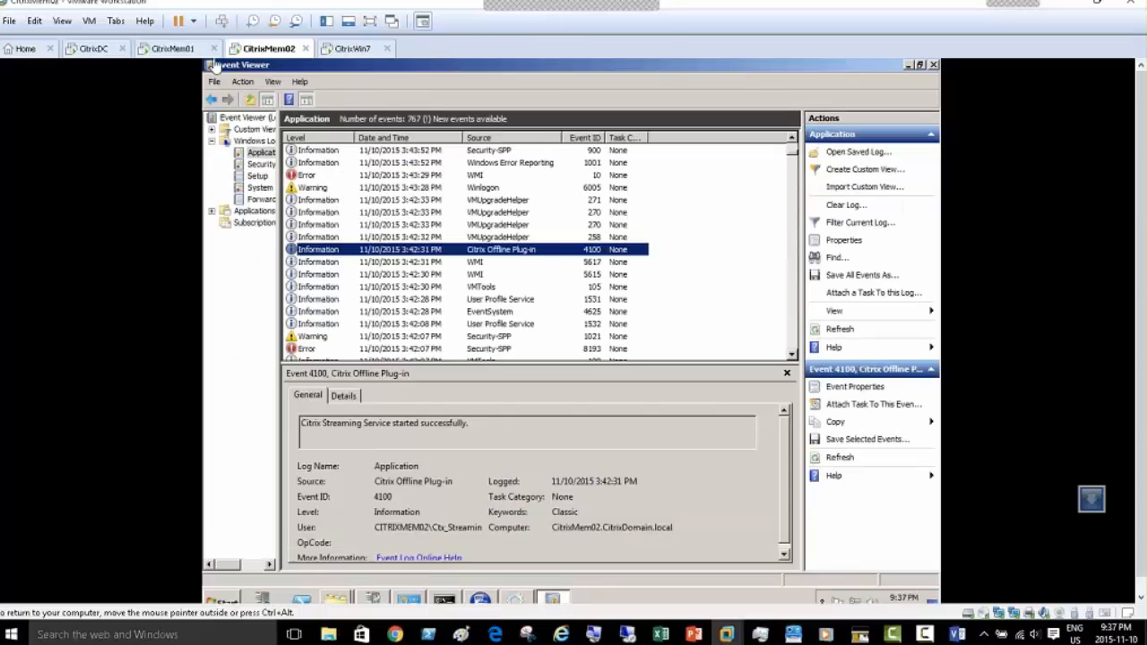
left_click(175, 54)
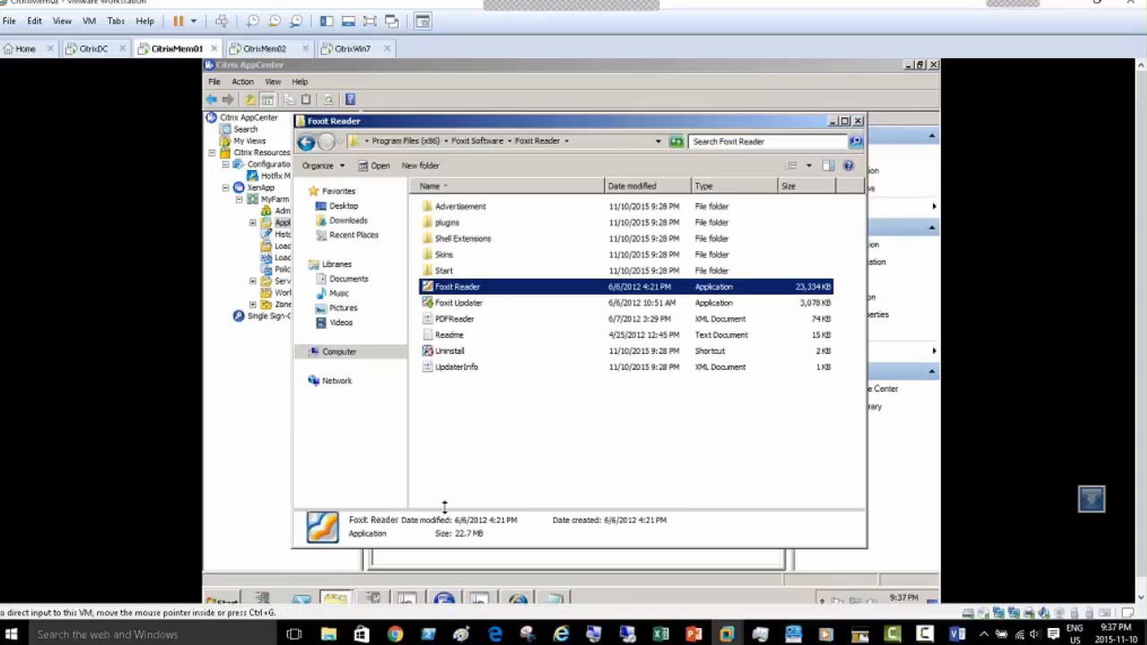
left_click(251, 406)
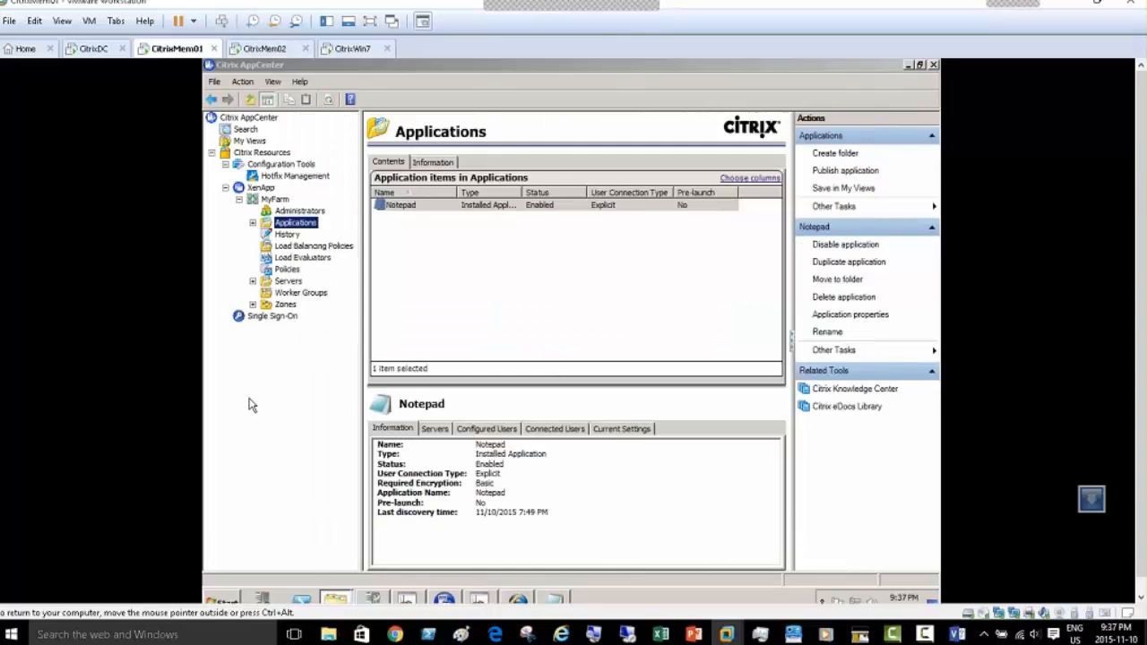
right_click(304, 232)
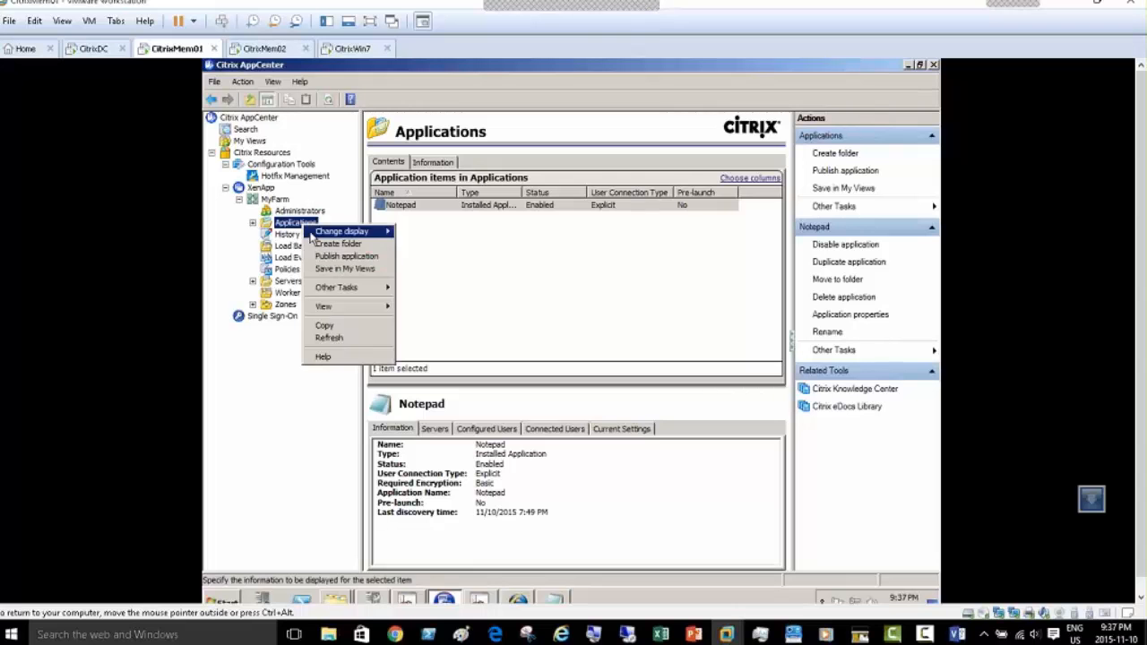
left_click(348, 258)
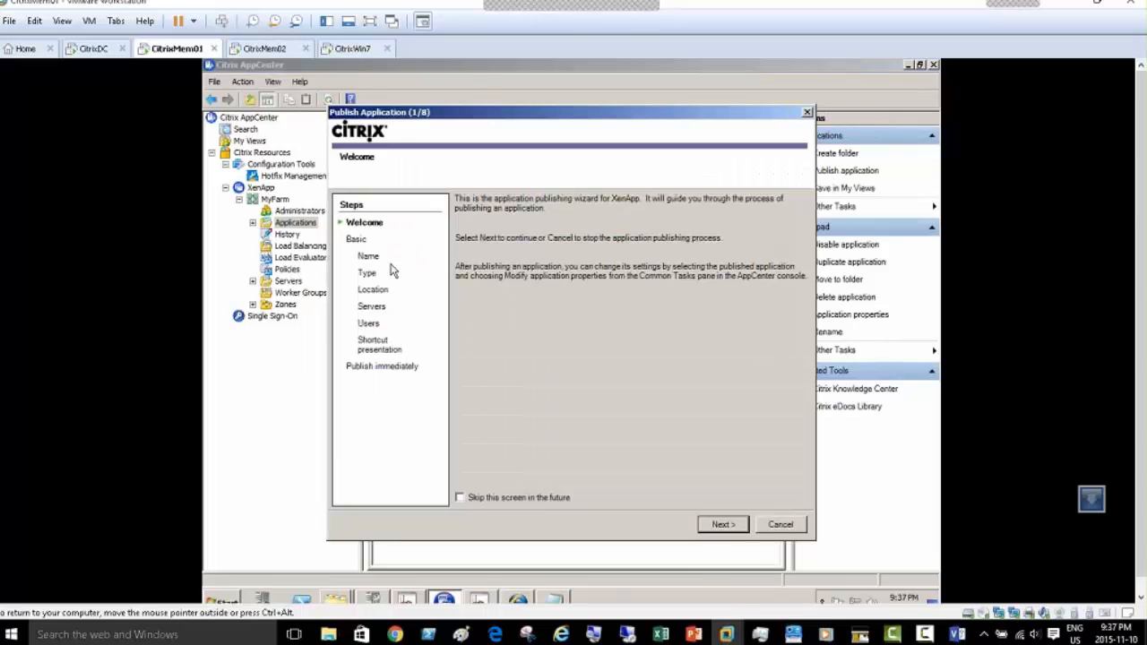
left_click(721, 525)
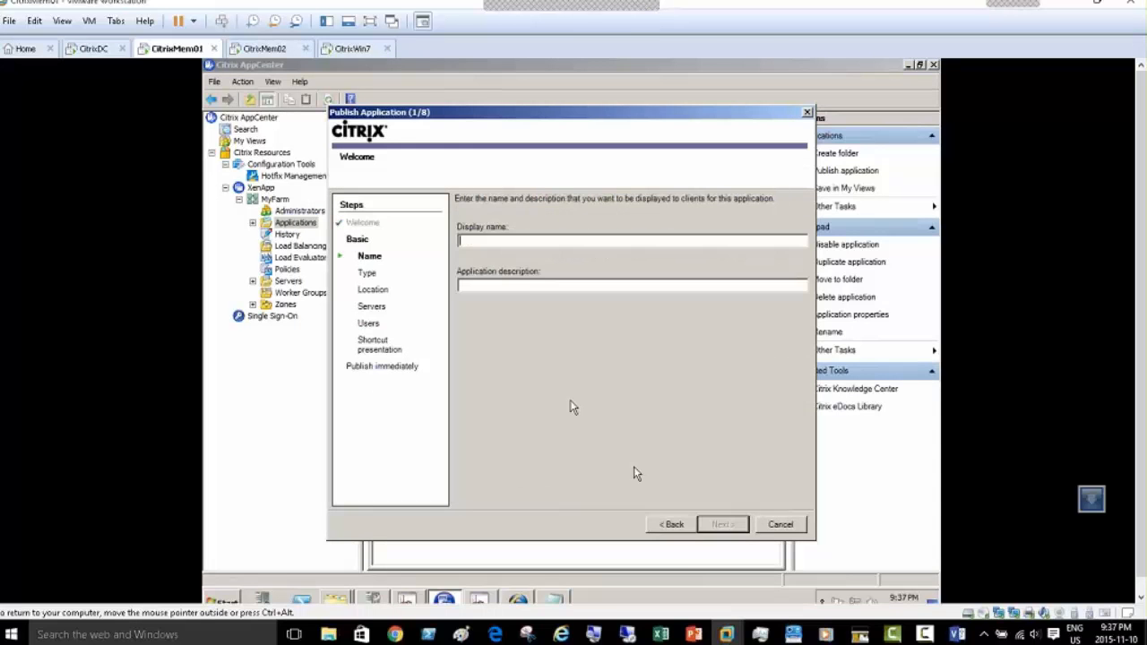
Step: Set the display name to Foxit Reader and keep the type as an installed application accessed from a server
left_click(494, 244)
type("F")
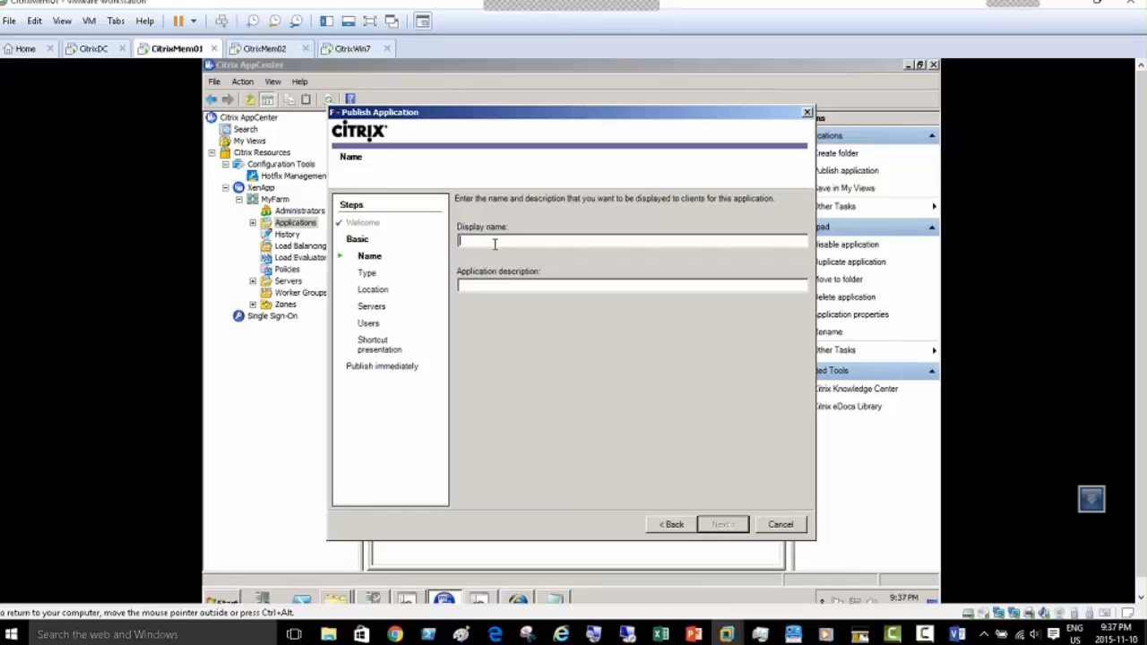
type("oxit")
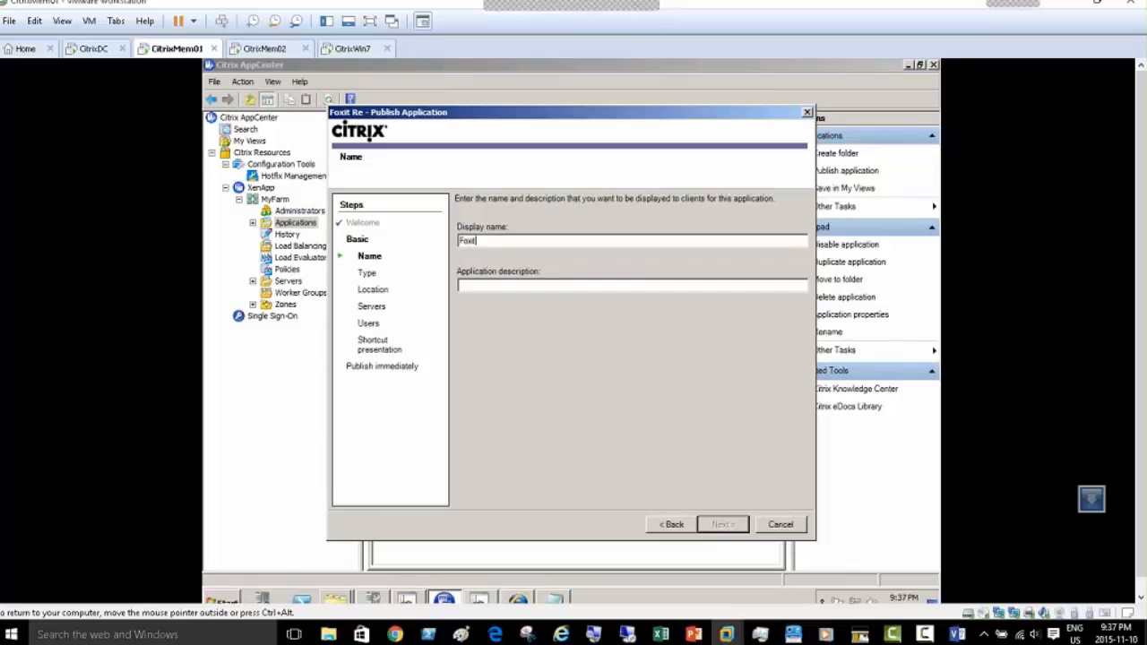
type(" Reader")
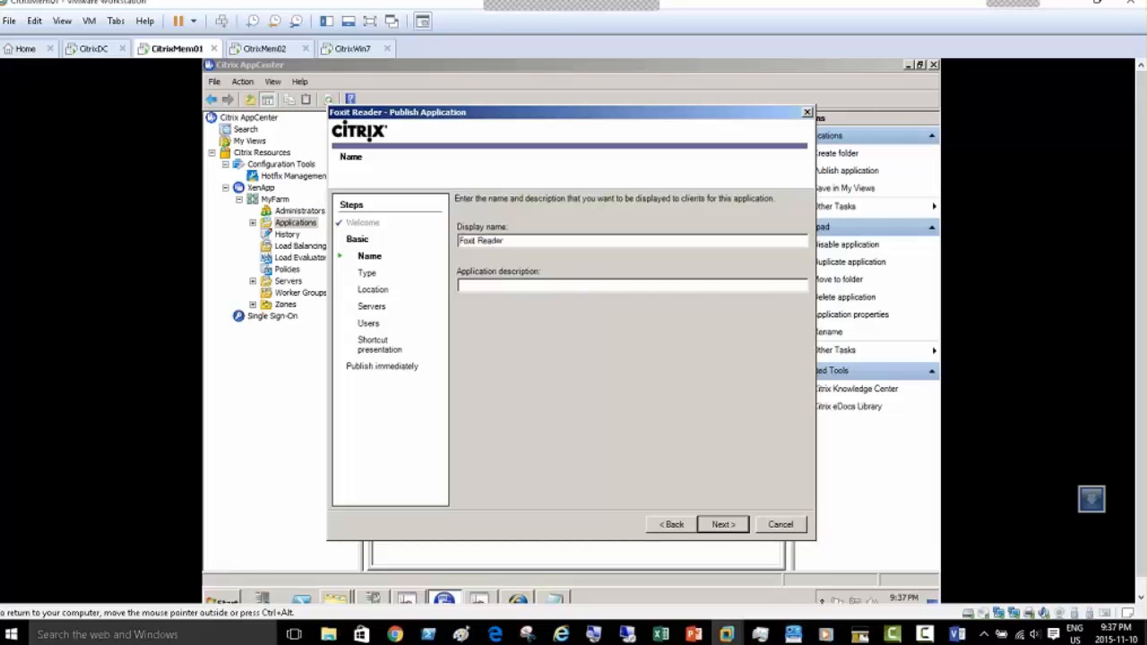
left_click(723, 526)
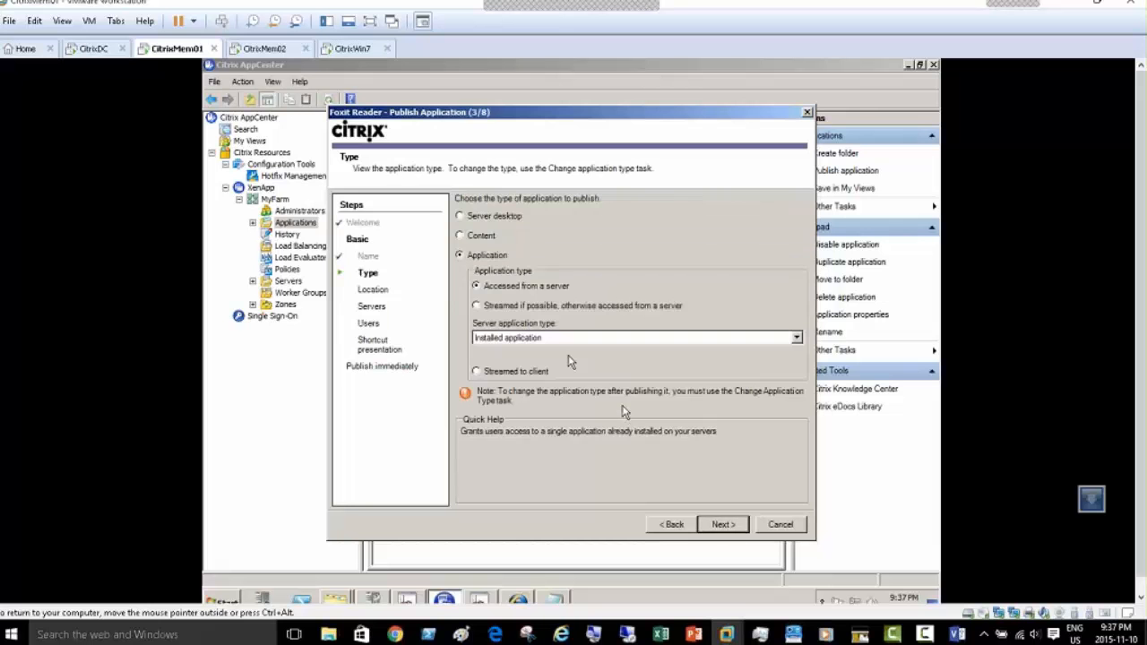
left_click(723, 525)
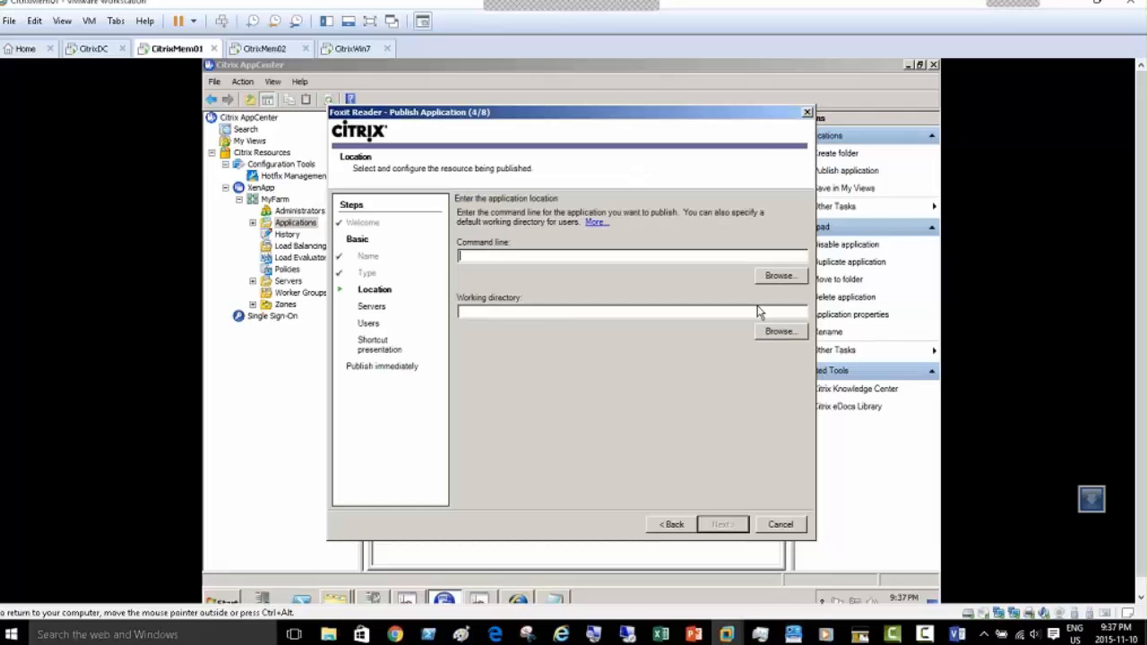
Step: Copy the Foxit Reader path from the Notepad note and paste it as the published application's command line
left_click(558, 604)
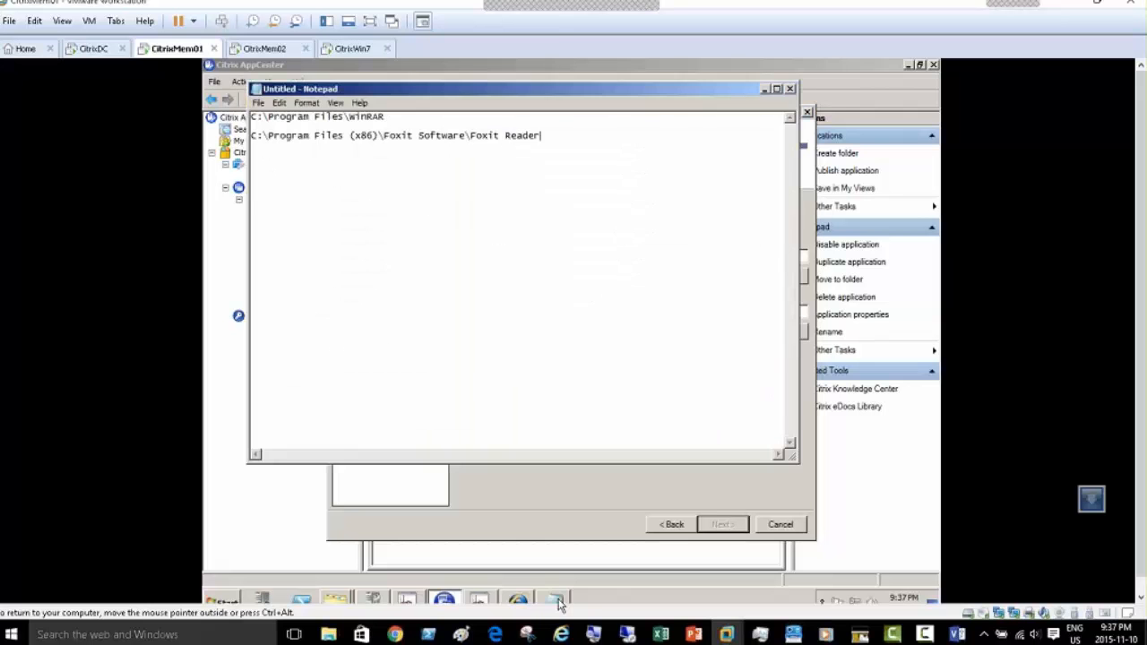
left_click_drag(543, 134, 232, 137)
key("ctrl+c")
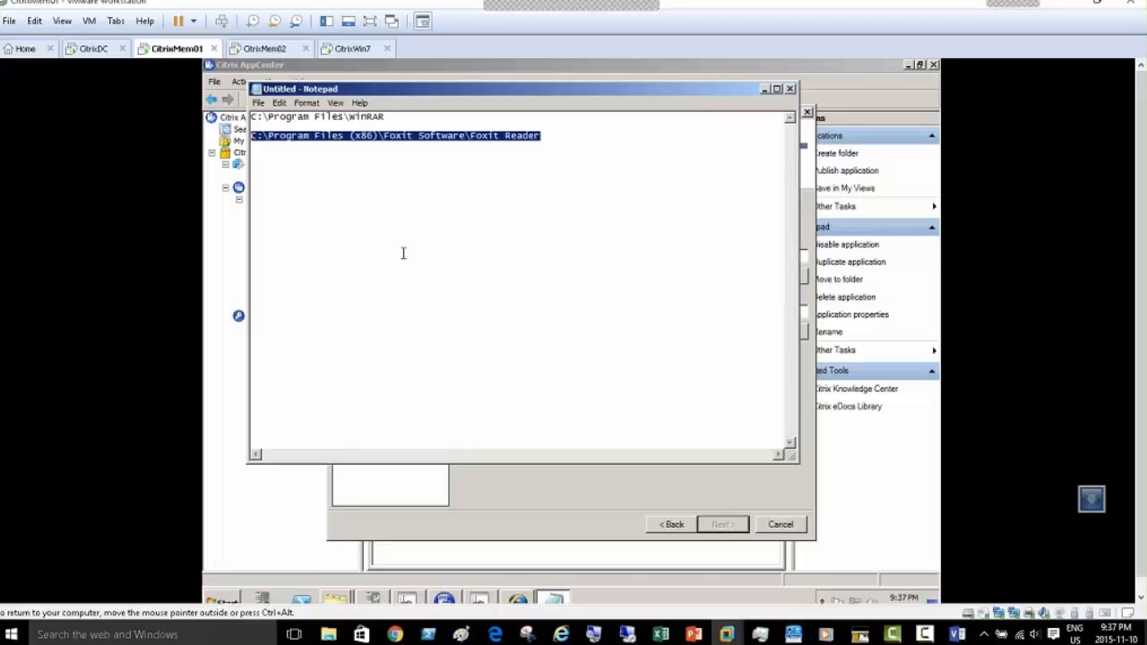
left_click(764, 89)
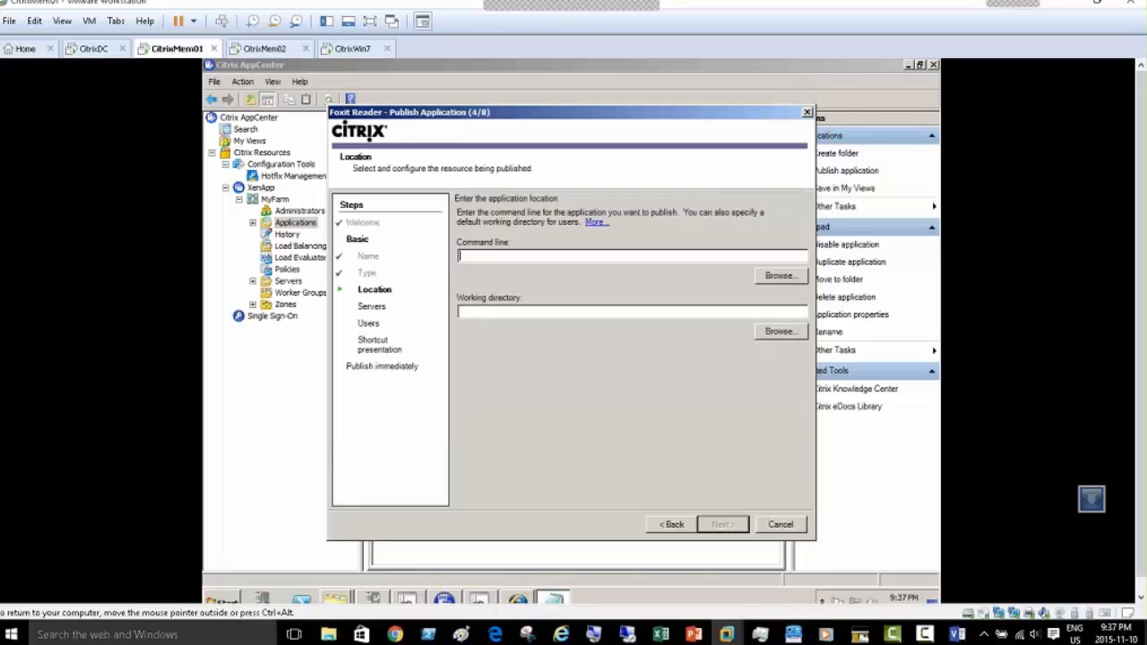
left_click(560, 256)
key("ctrl+v")
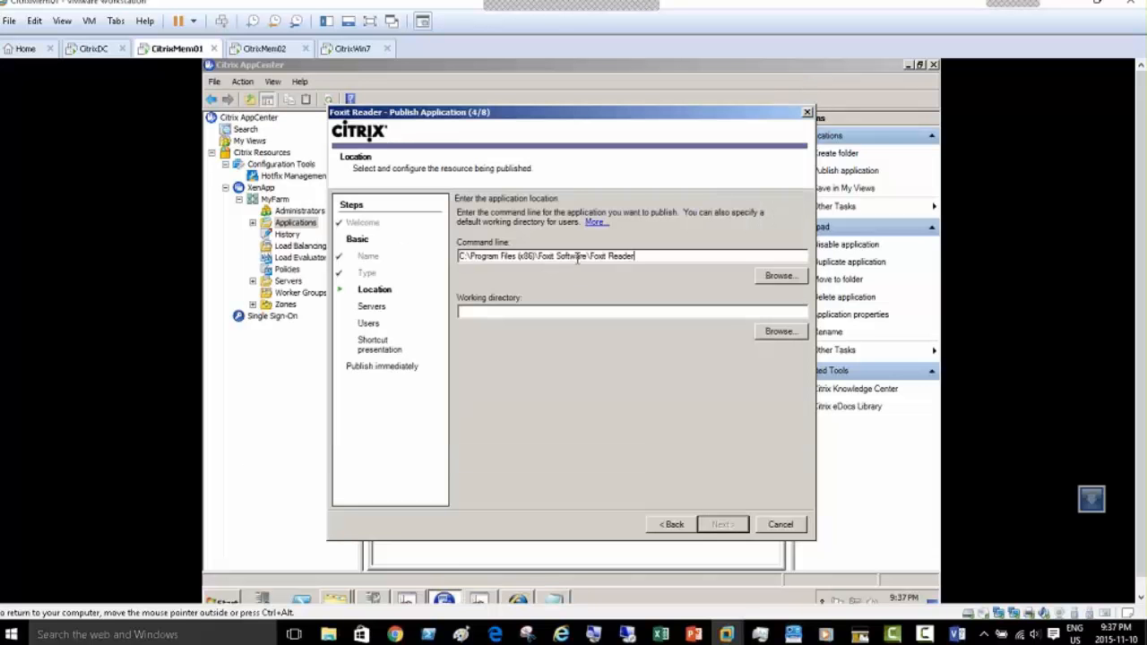
Step: Browse the local C: drive to Program Files (x86)\Foxit Software\Foxit Reader and choose the Foxit Reader executable as the command line
left_click(780, 276)
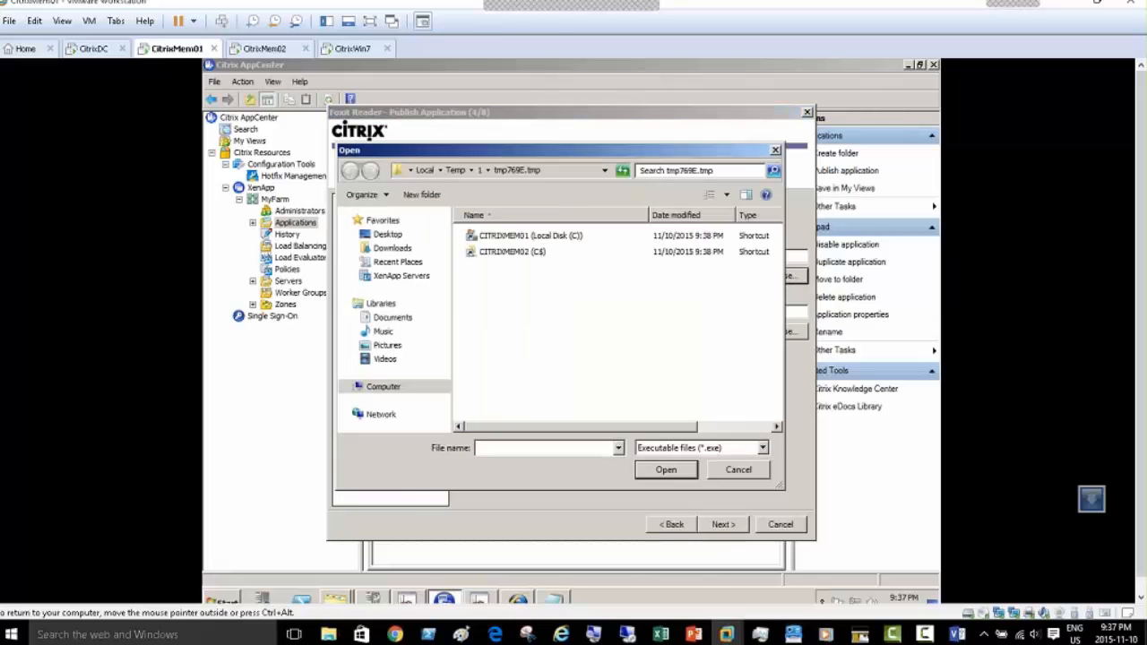
left_click(384, 386)
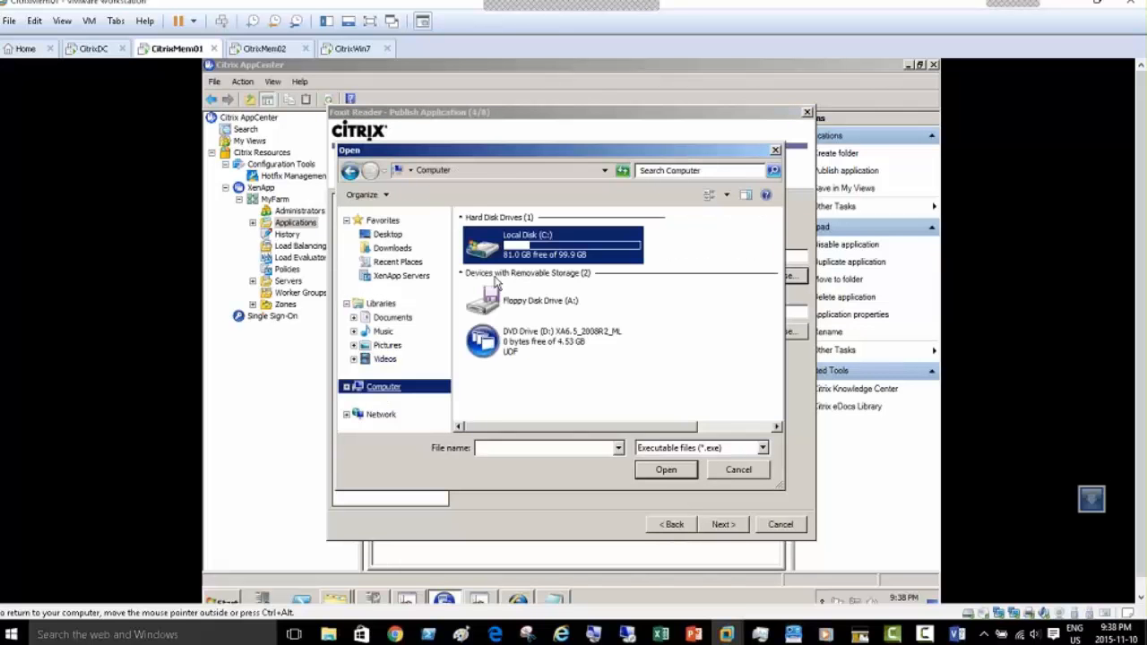
double_click(520, 258)
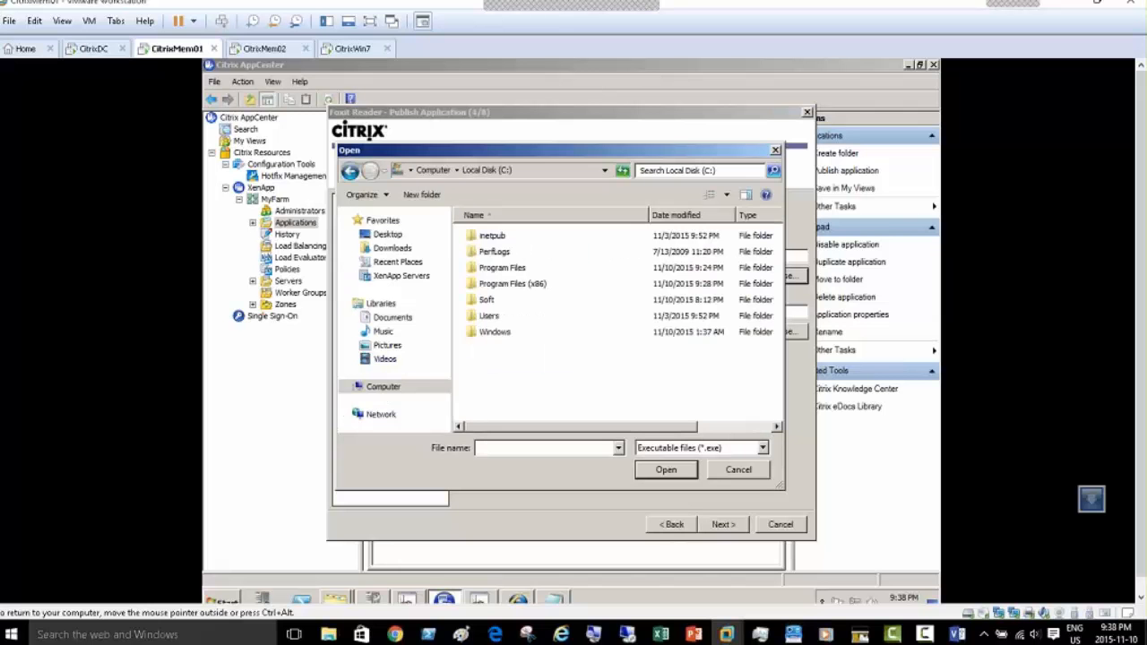
left_click(513, 285)
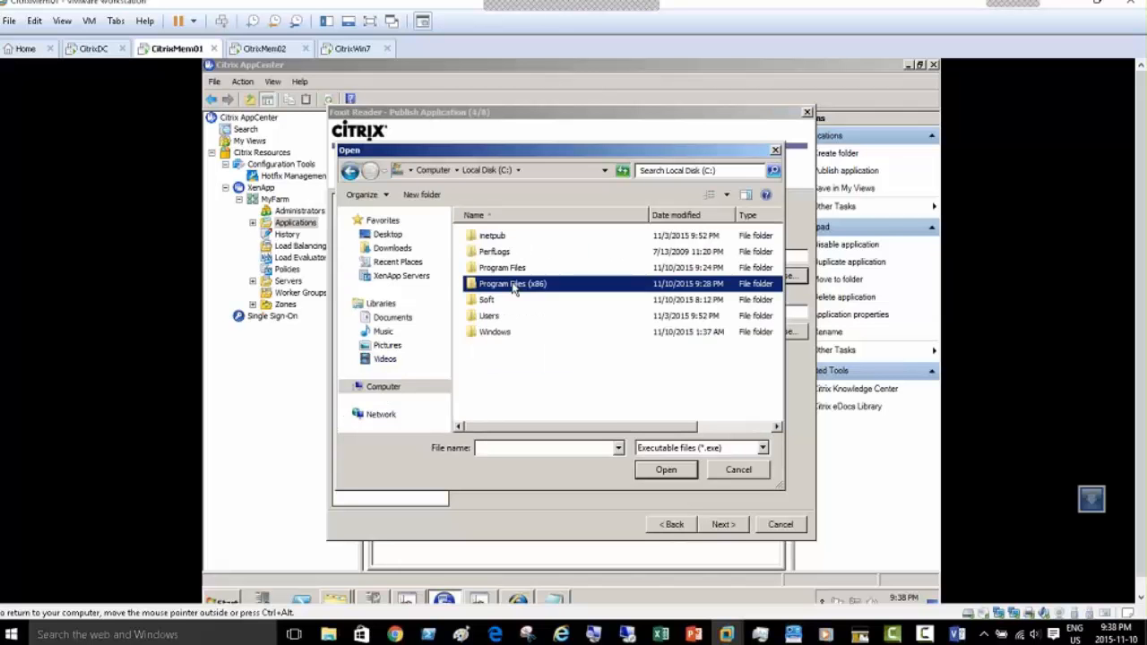
double_click(514, 284)
left_click(507, 268)
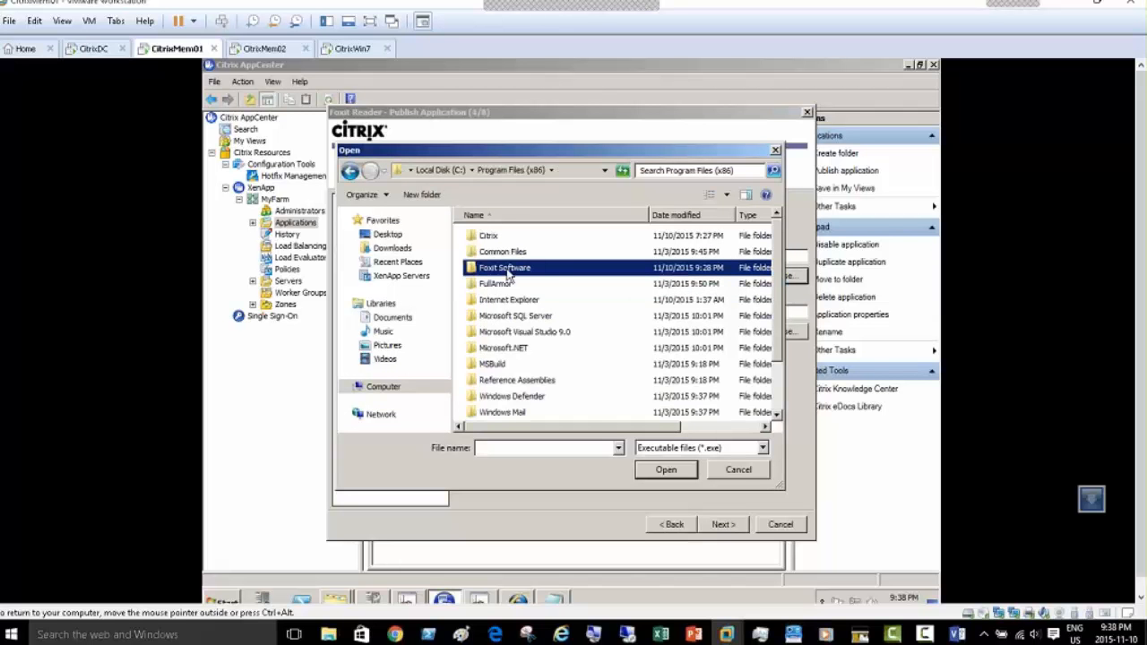
double_click(506, 269)
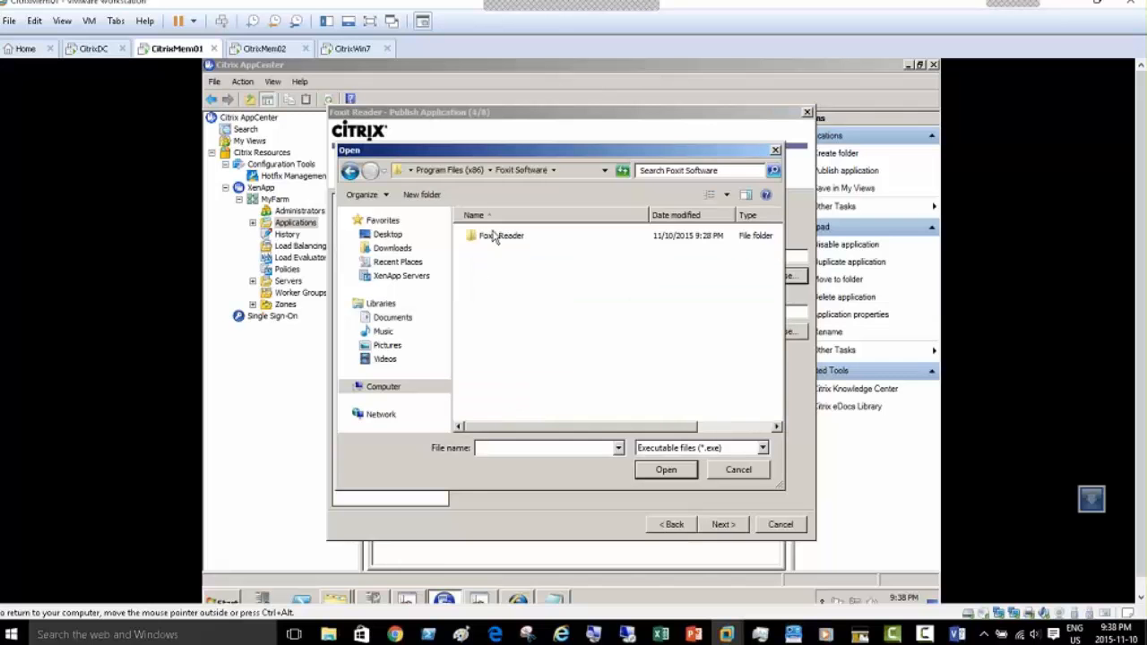
left_click(493, 235)
double_click(493, 236)
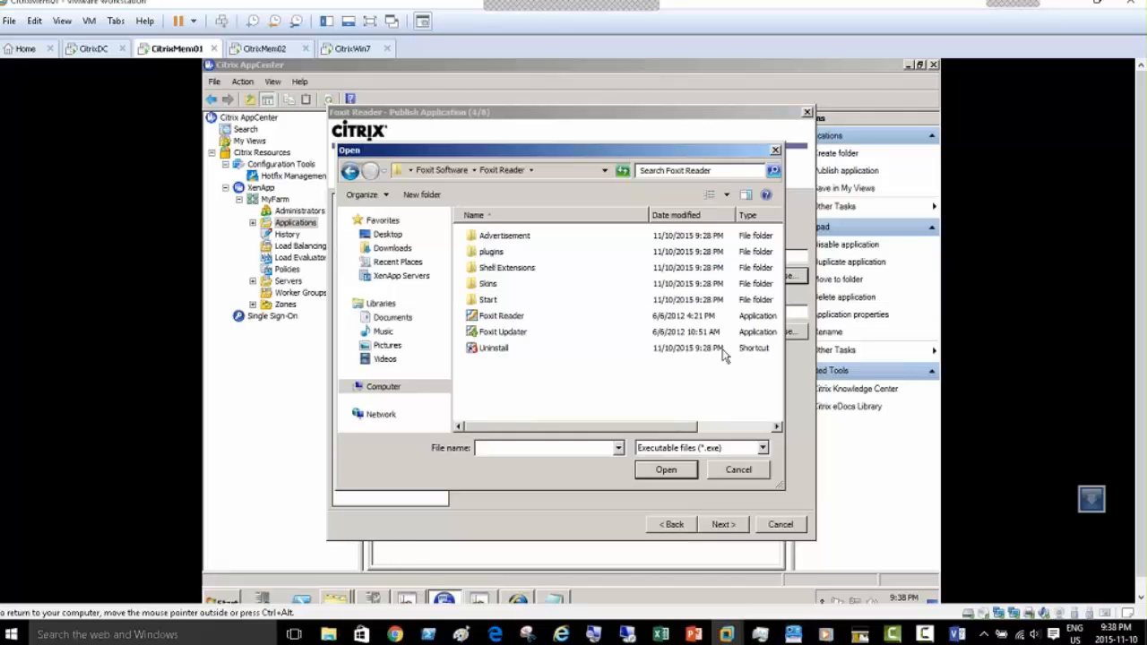
double_click(501, 317)
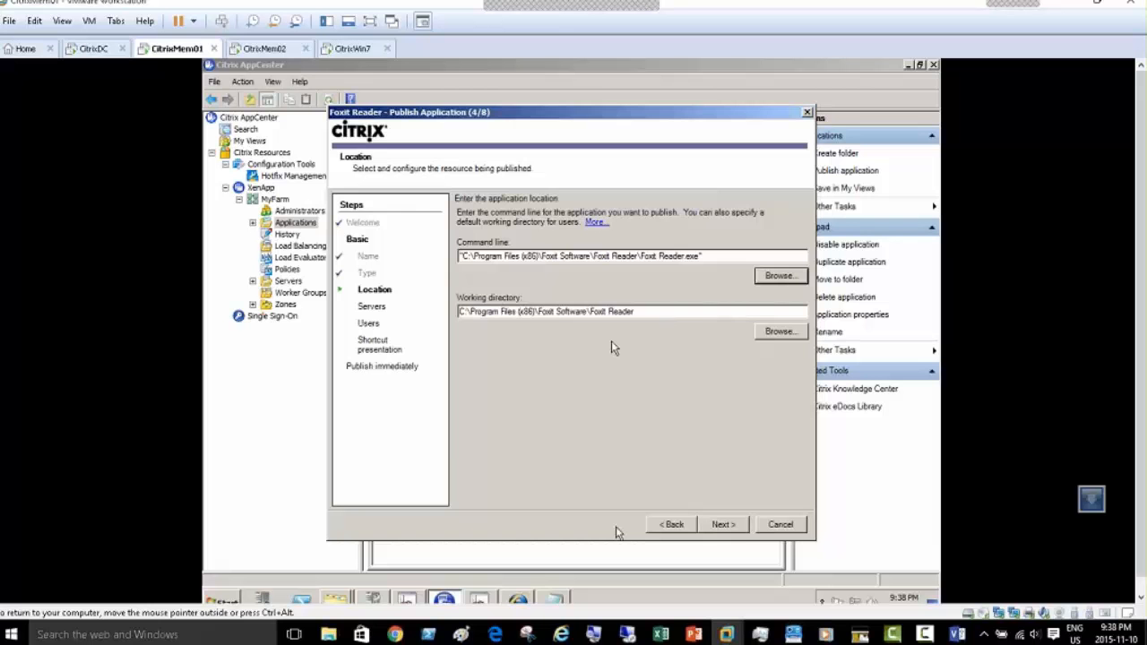
Step: Check the location against the Foxit Reader path in the Notepad note and continue to the server selection
left_click(556, 599)
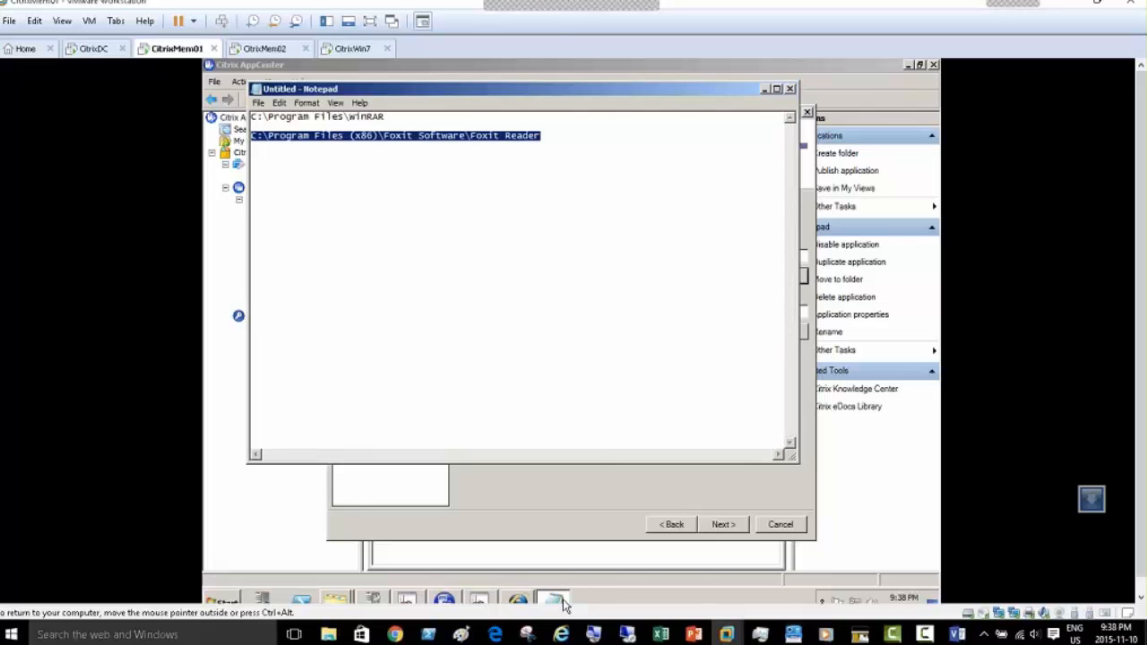
left_click(559, 601)
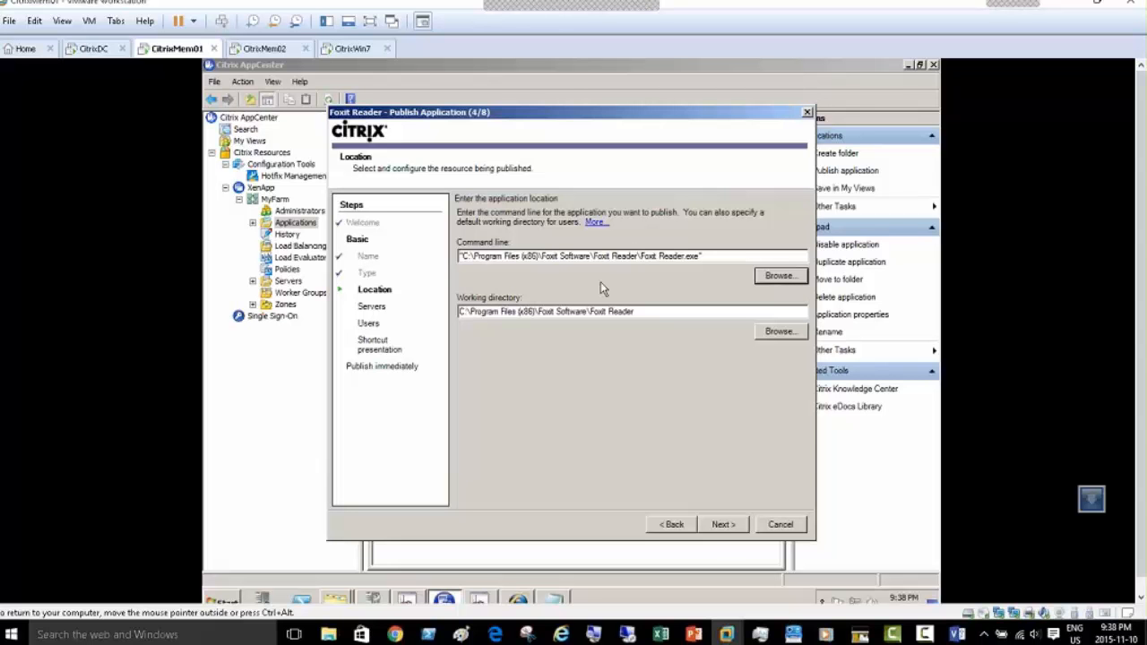
left_click(724, 525)
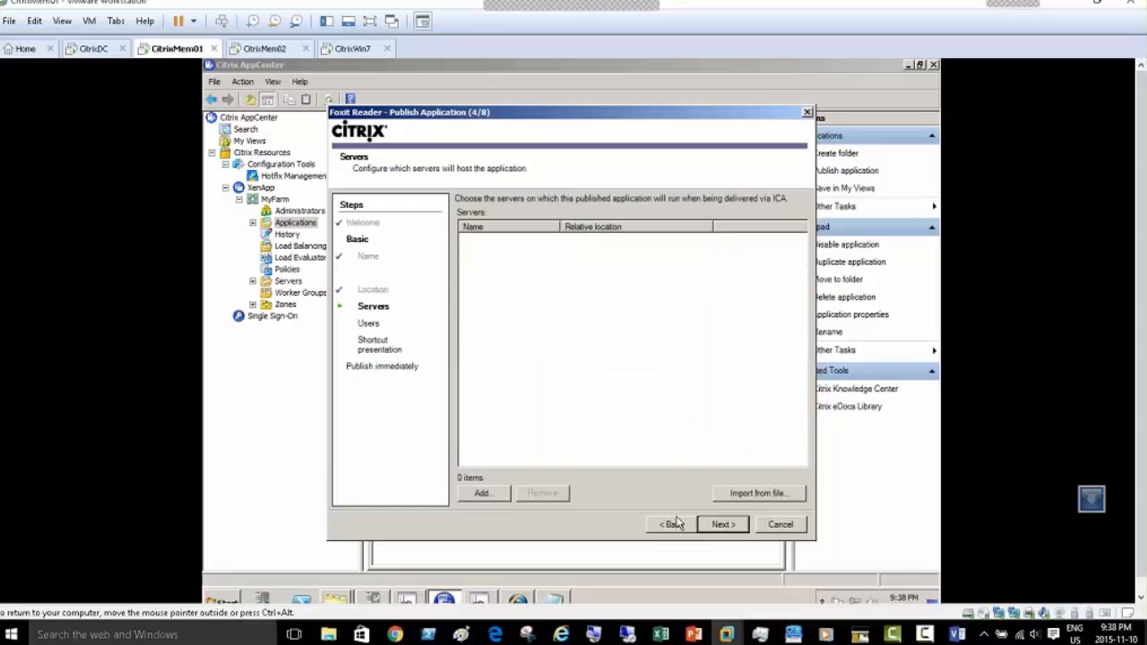
Step: Start adding host servers for the application and open the Servers folder of MyFarm
left_click(484, 494)
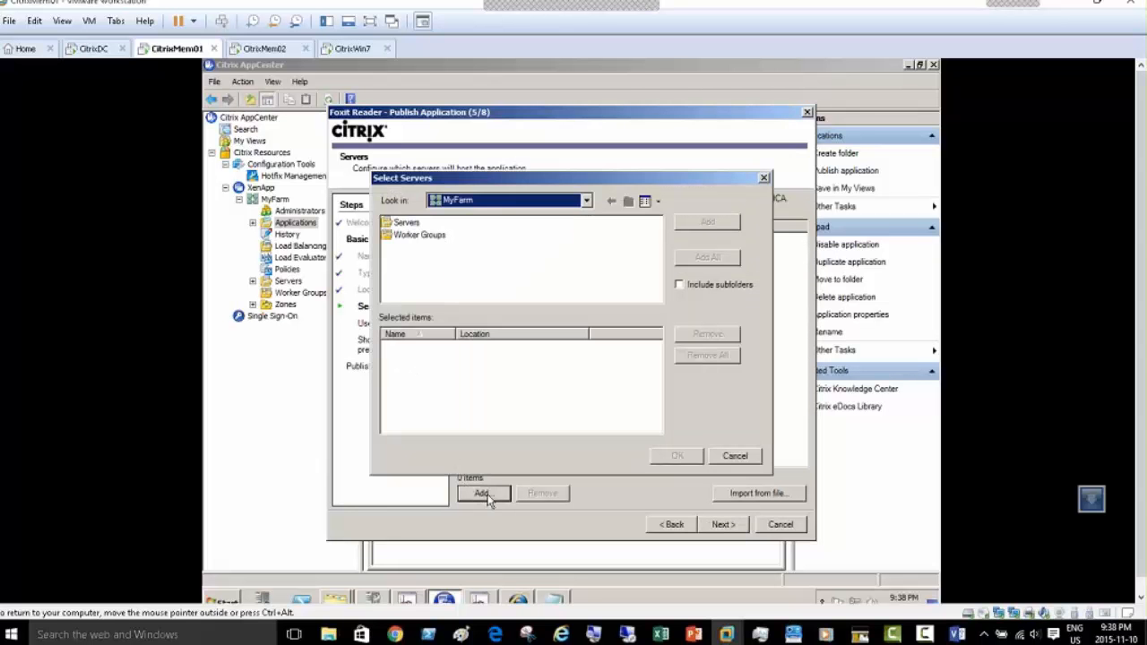
left_click(408, 224)
double_click(407, 224)
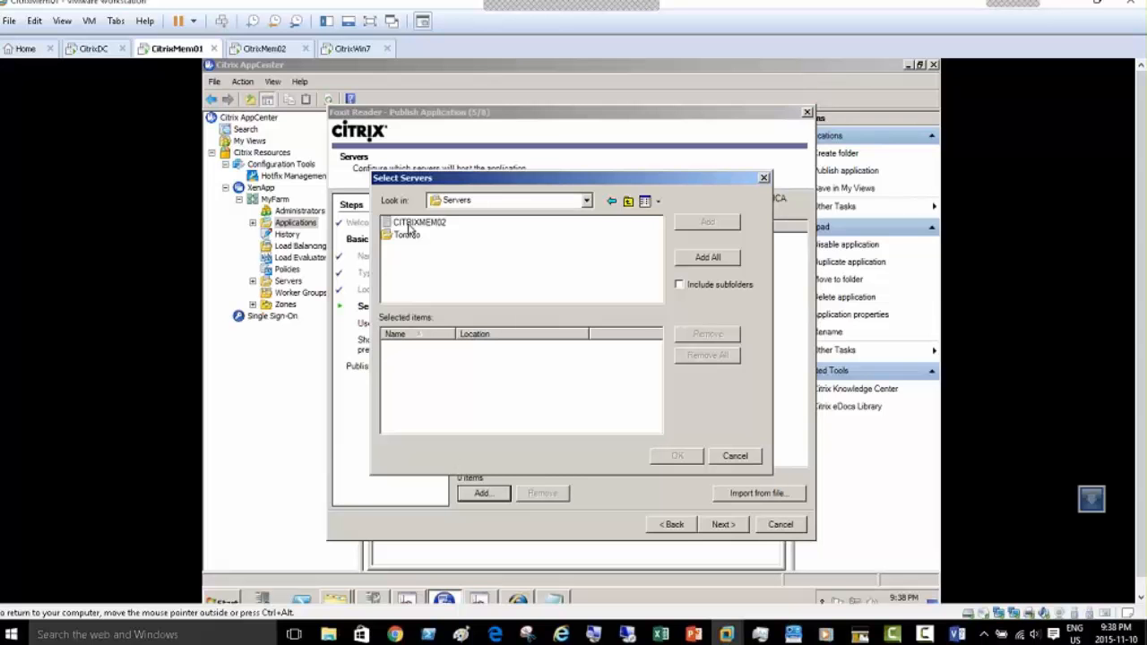
Step: Switch to CitrixMem02 and check its C:\Program Files (x86)\Foxit Software\Foxit Reader folder for the Foxit Reader application
left_click(264, 52)
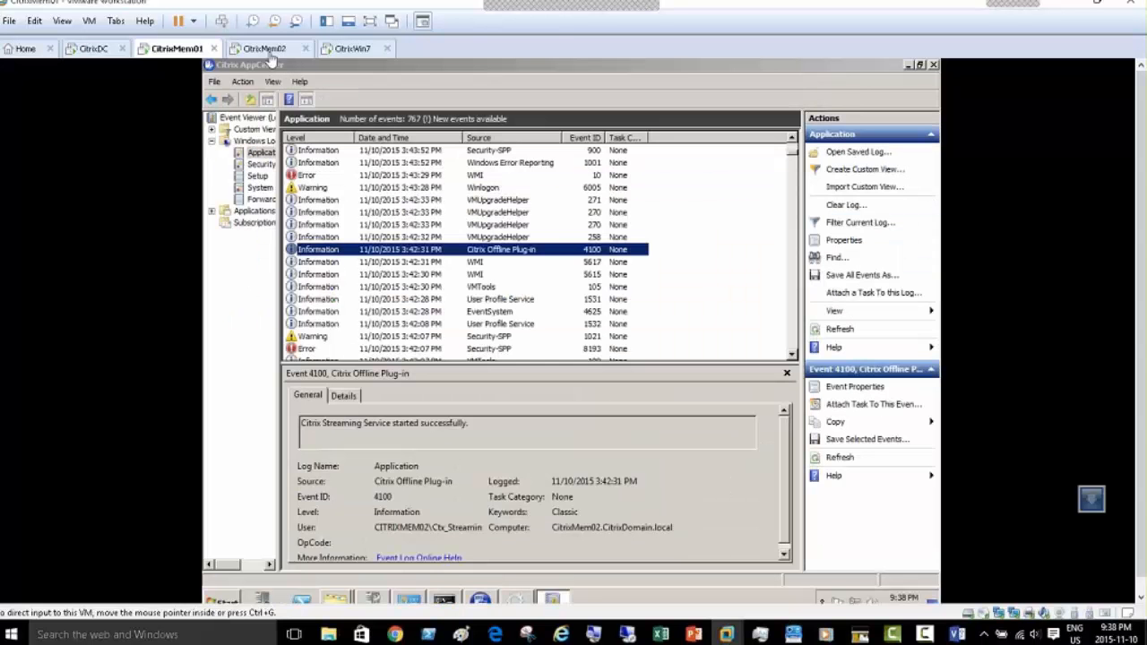
left_click(335, 599)
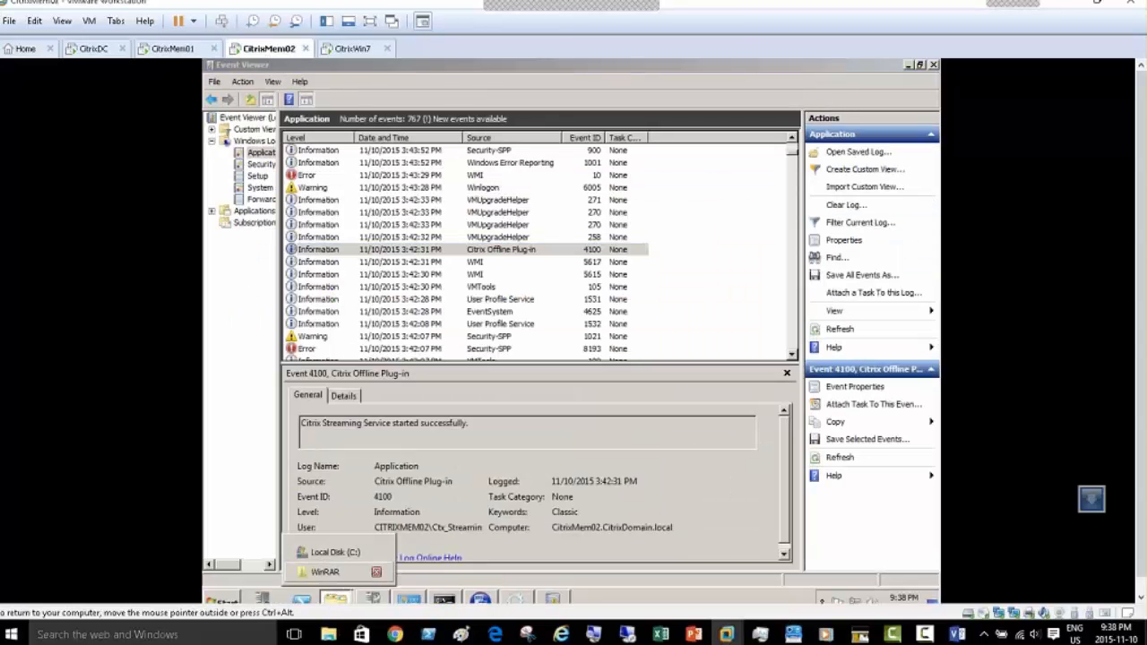
left_click(334, 554)
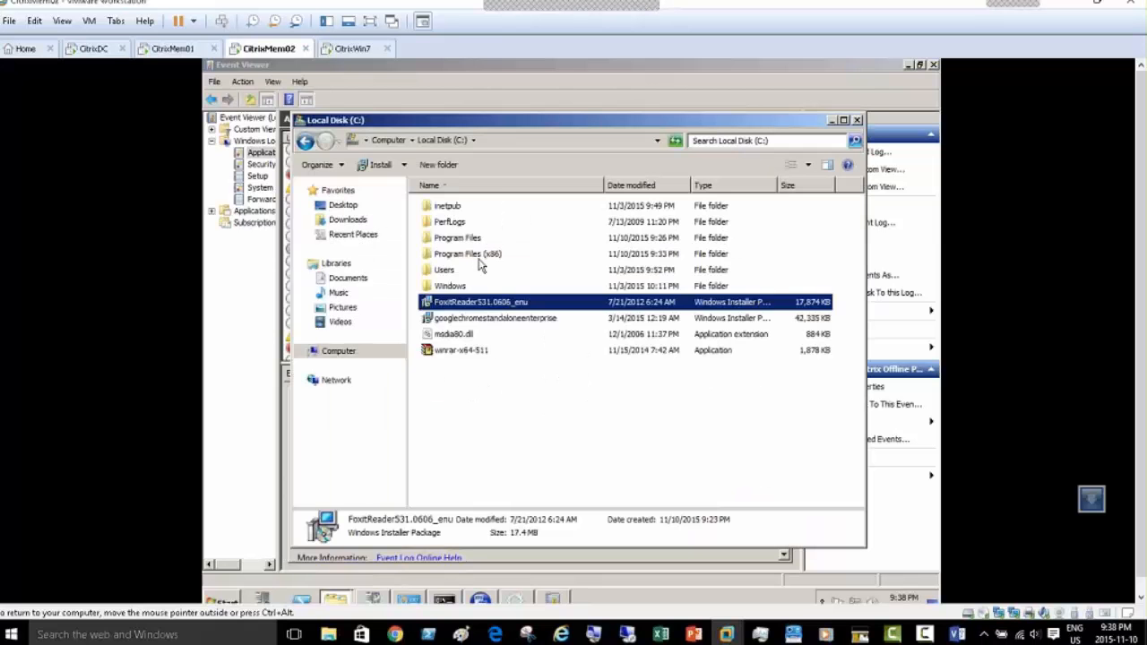
double_click(479, 259)
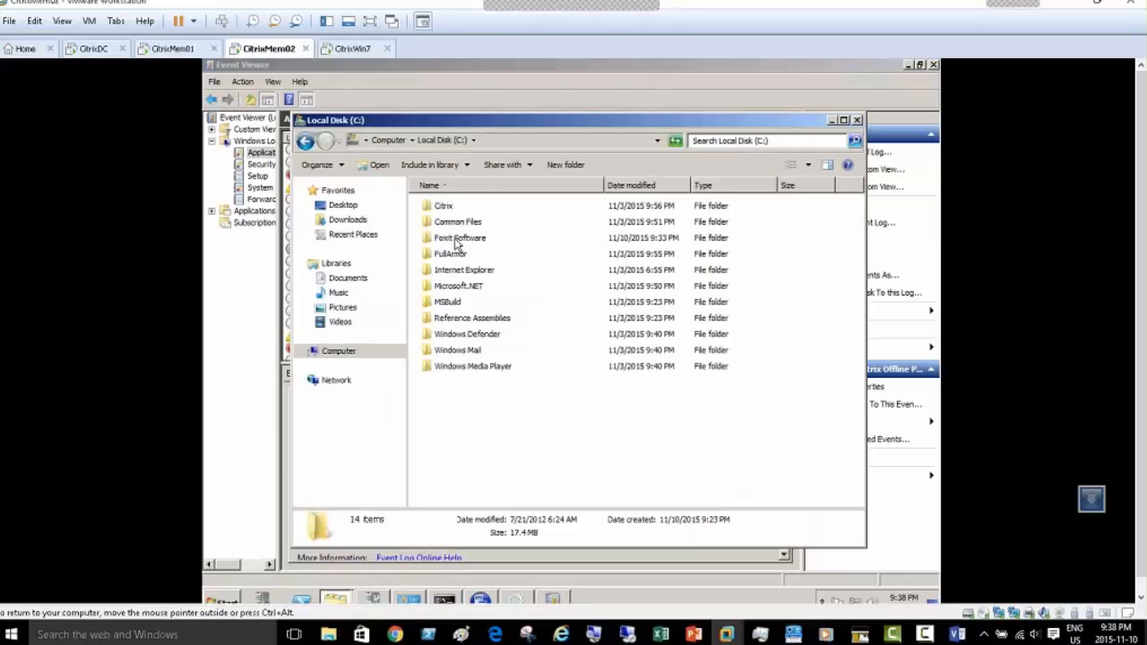
double_click(457, 238)
double_click(463, 222)
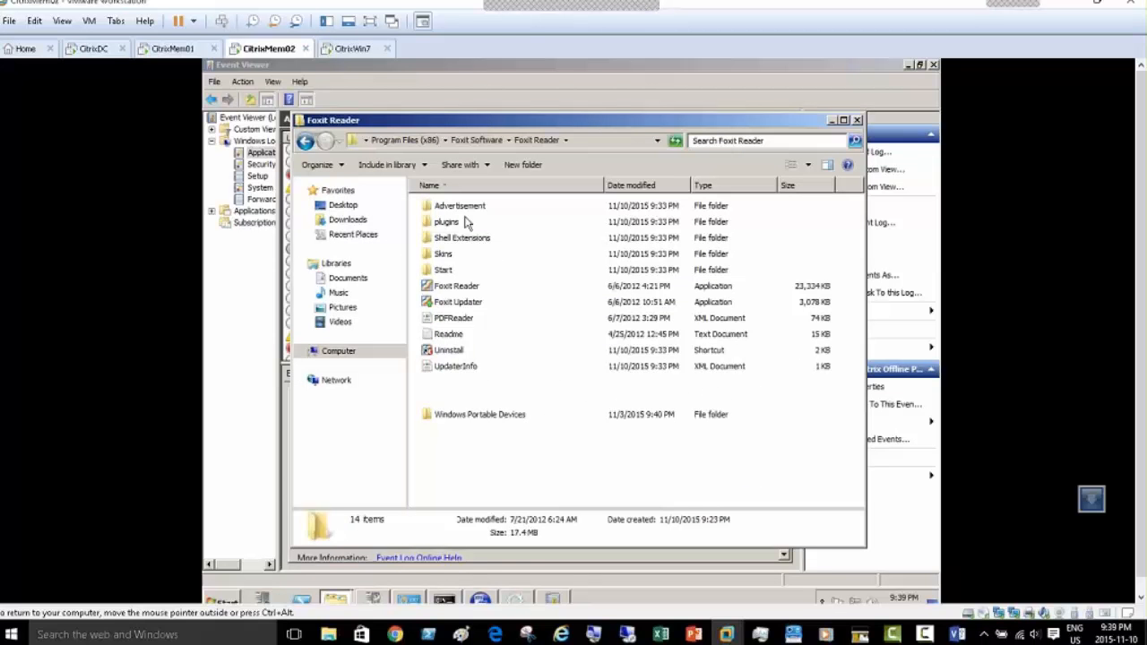
left_click(470, 287)
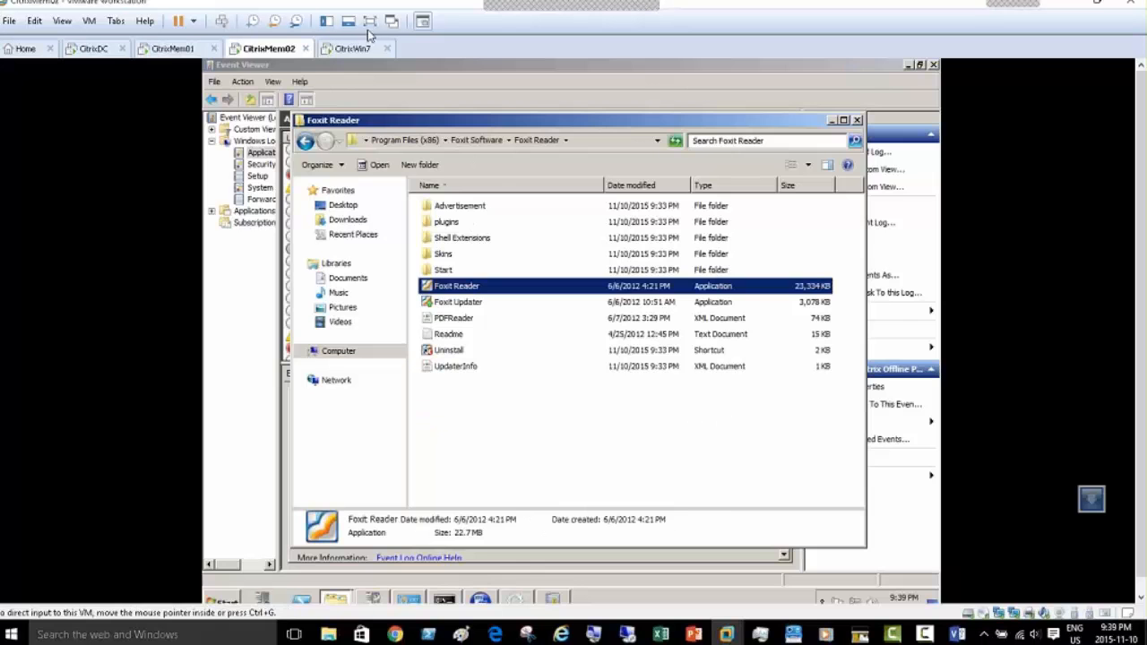
Step: Return to CitrixMem01, add CITRIXMEM02 and Toronto's CITRIXMEM01 as the hosting servers, and continue to the user settings
left_click(173, 50)
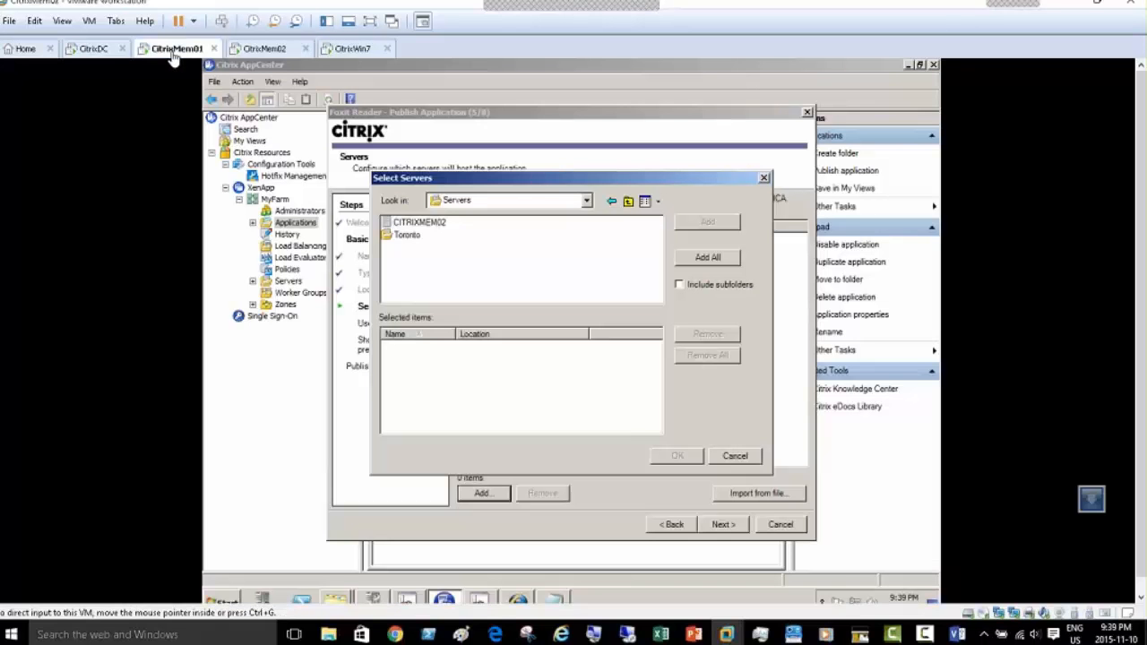
left_click(420, 222)
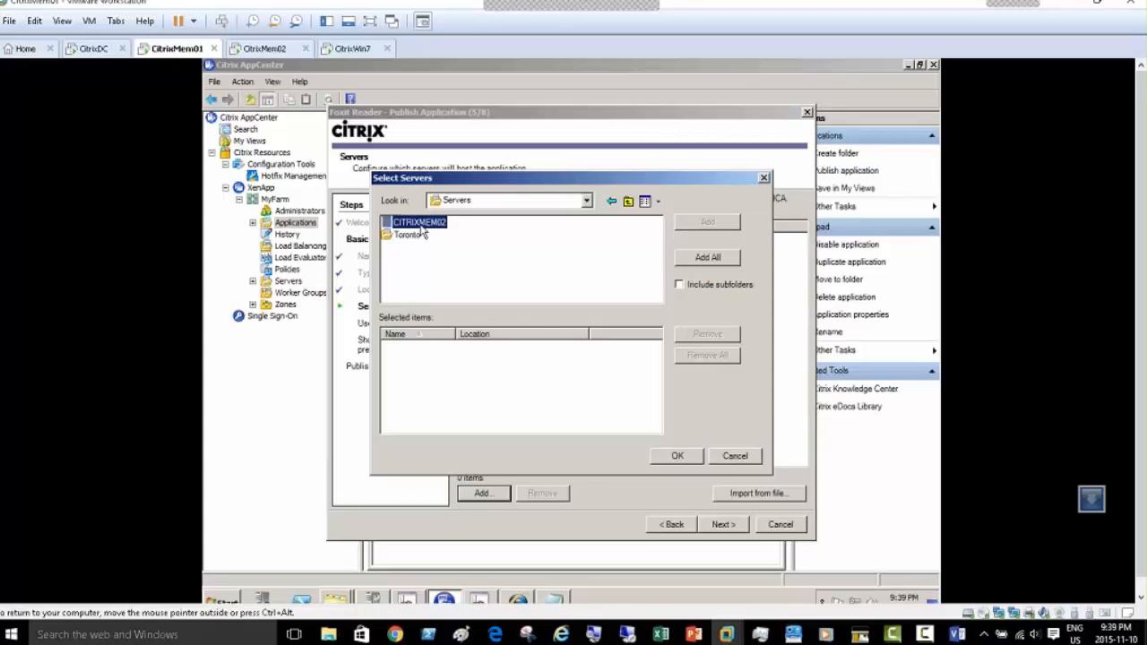
double_click(420, 223)
double_click(410, 235)
double_click(427, 225)
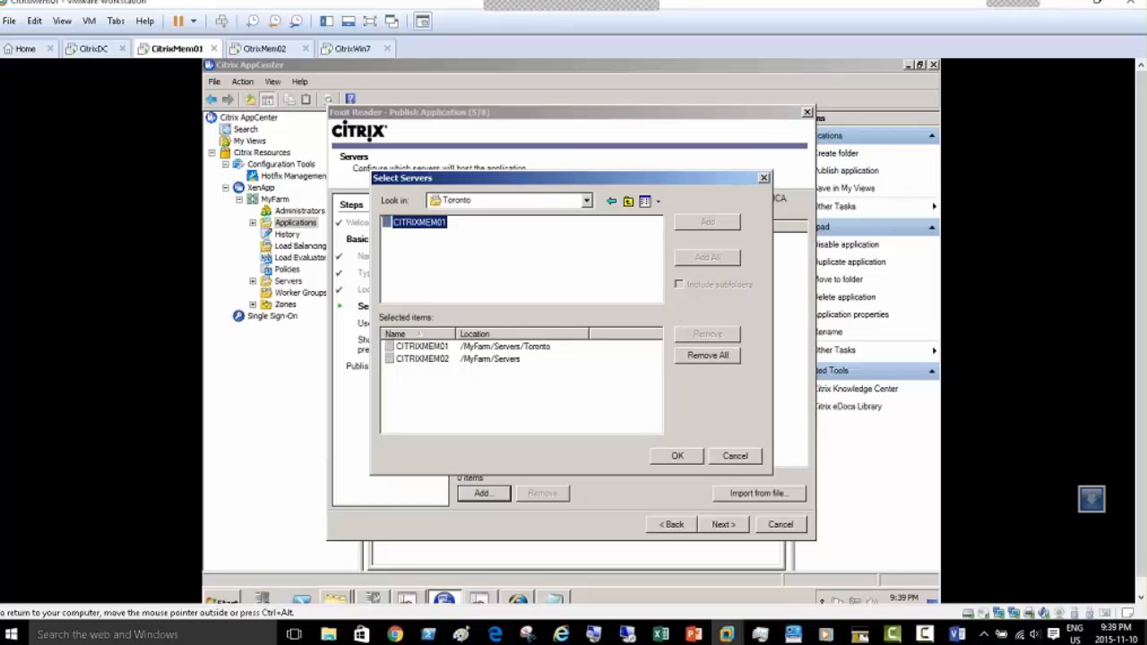
left_click(686, 459)
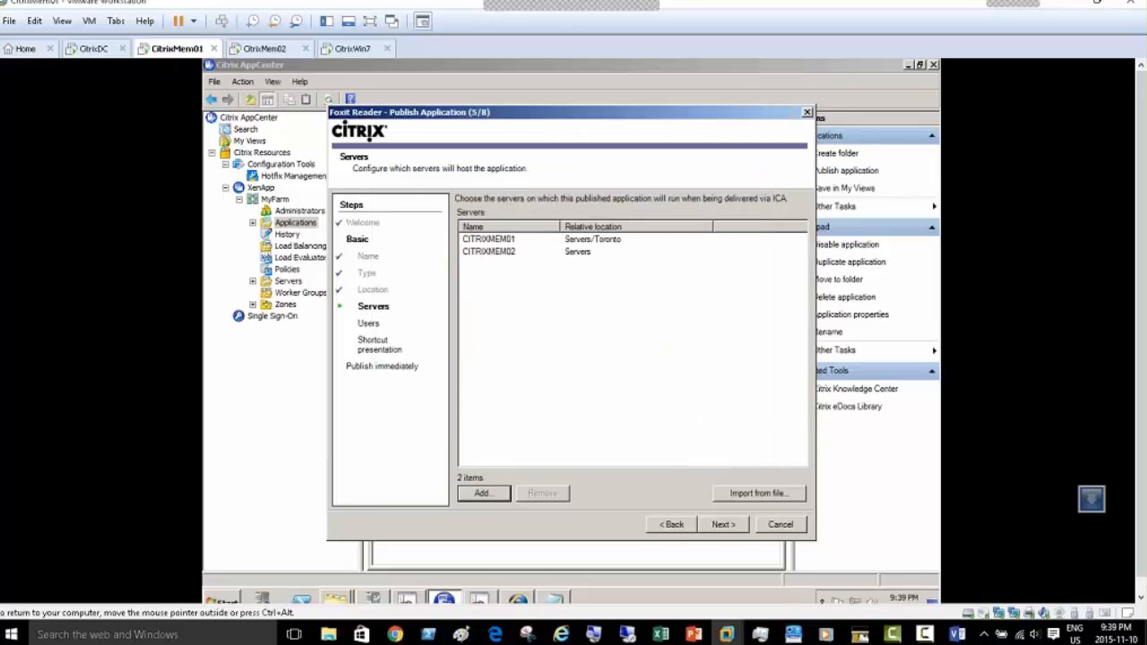
left_click(722, 525)
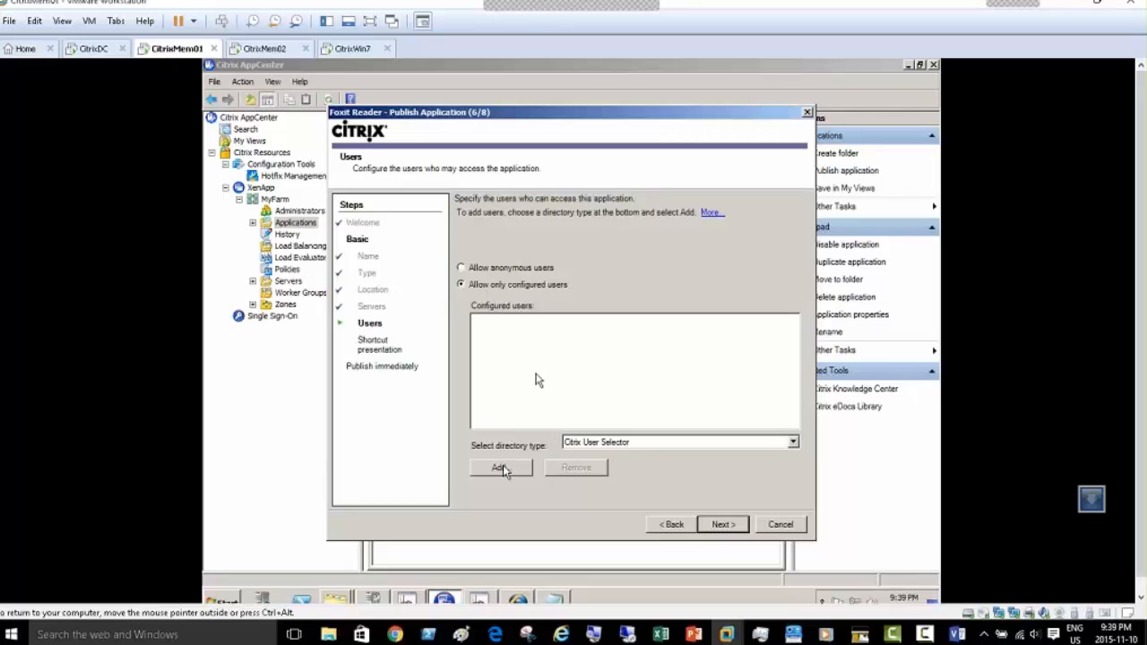
Step: Start adding configured users and open the Users folder of CITRIXDOMAIN.LOCAL
left_click(500, 467)
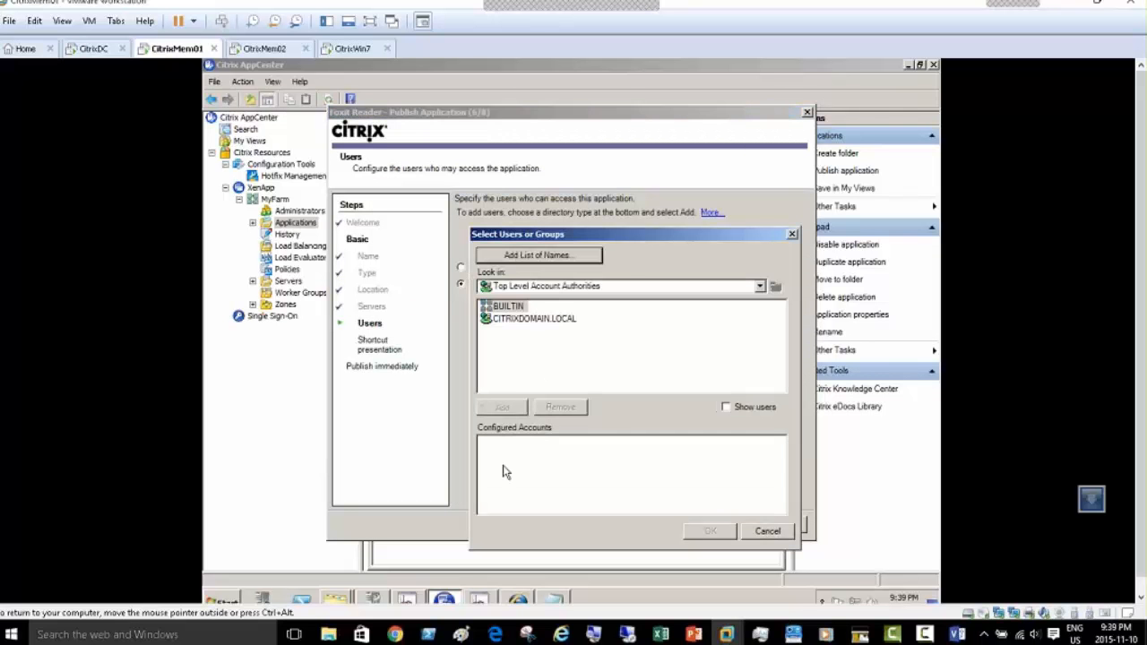
double_click(533, 319)
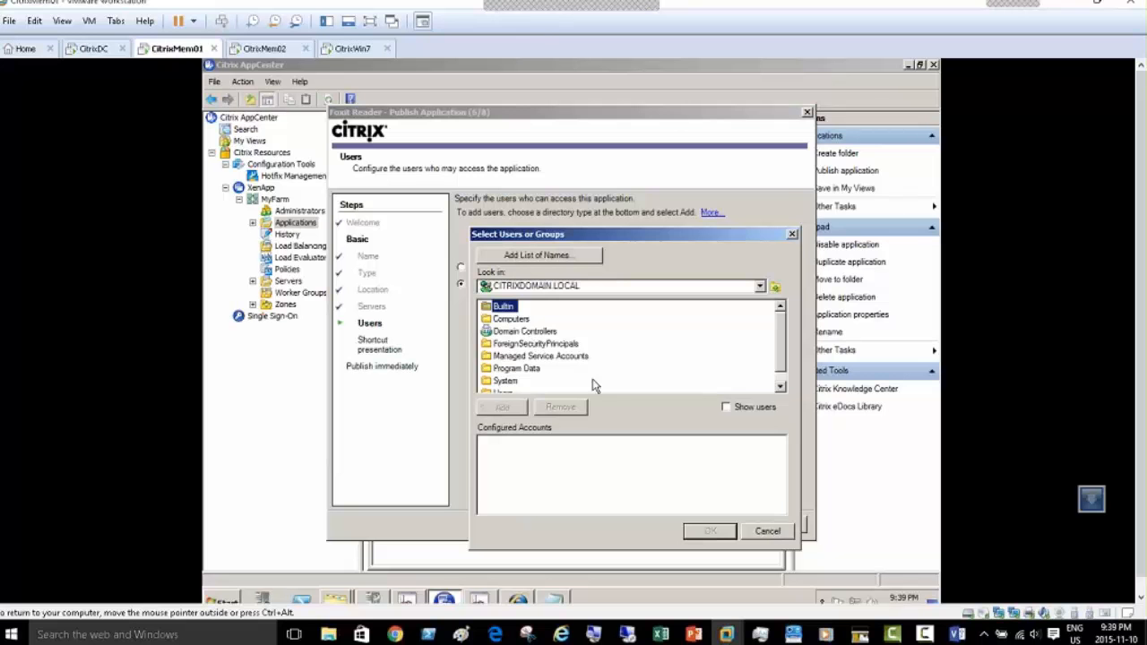
left_click(780, 386)
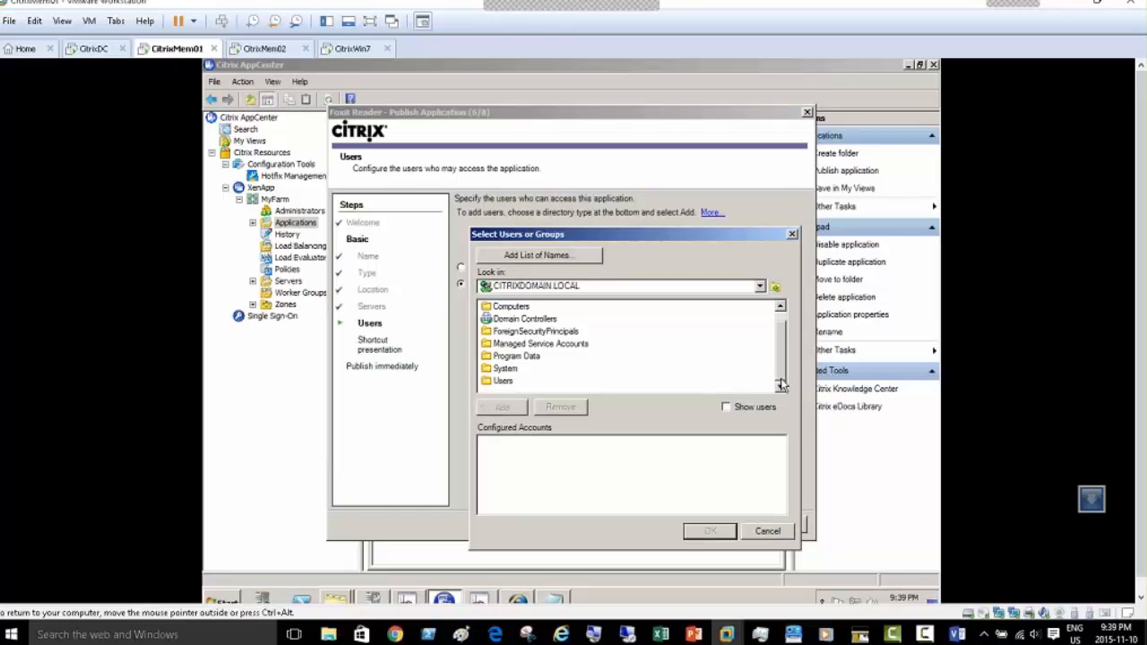
left_click(508, 385)
double_click(505, 381)
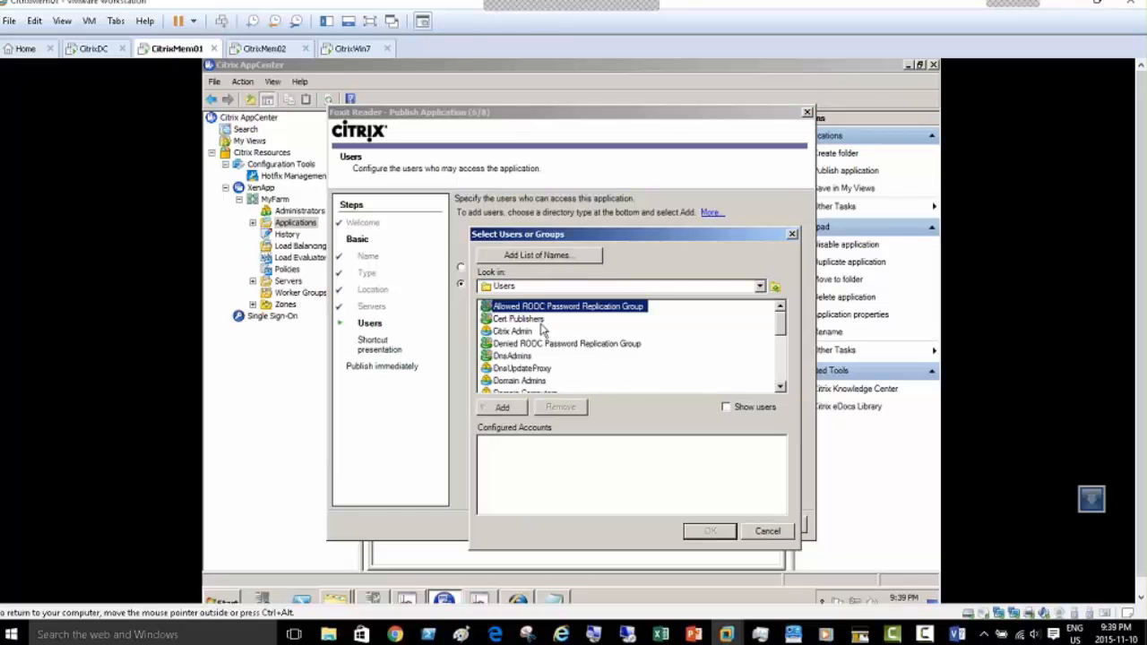
Step: Go back up to CITRIXDOMAIN.LOCAL and look for accounts in its Builtin folder
left_click(725, 286)
left_click(543, 310)
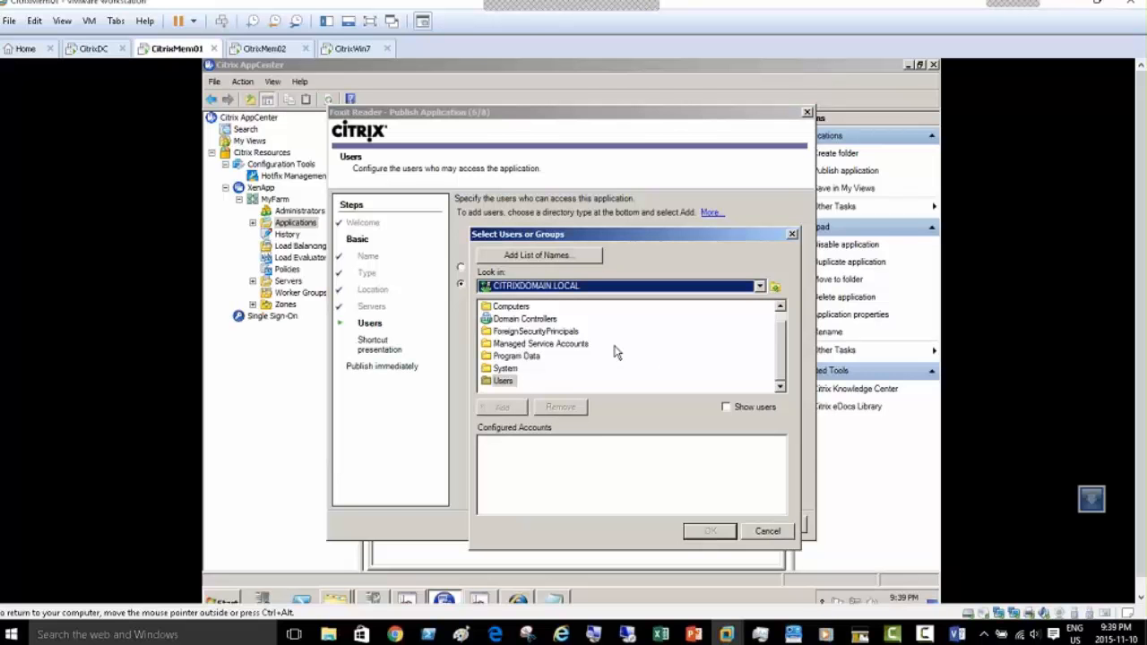
left_click(776, 287)
double_click(534, 319)
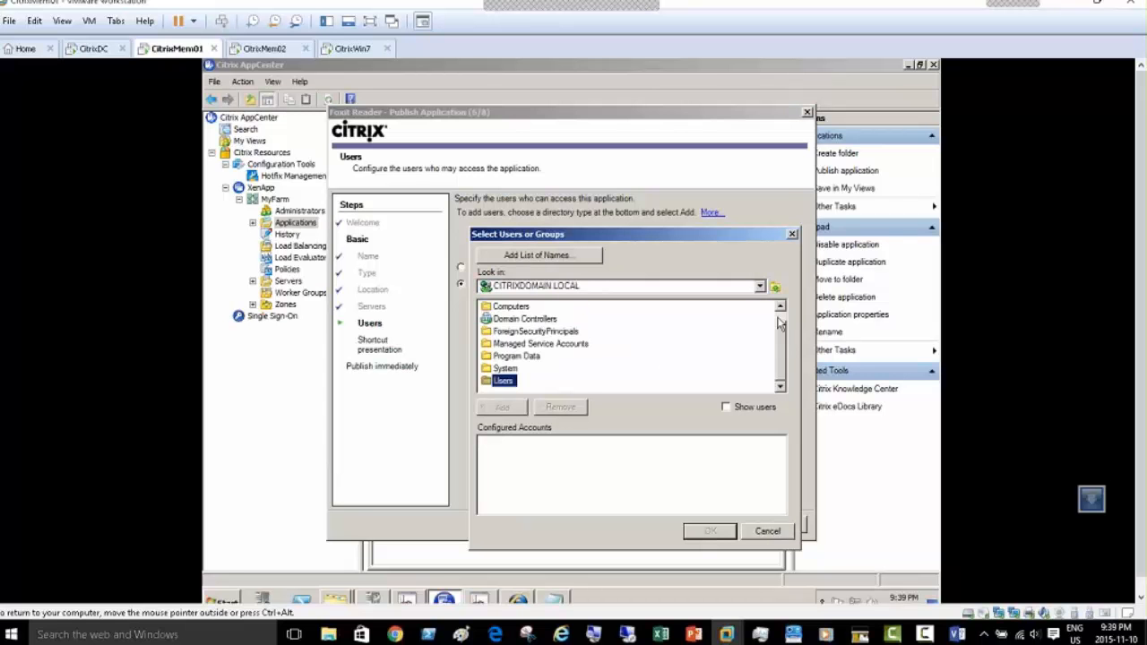
scroll(544, 334, "up", 1)
double_click(504, 308)
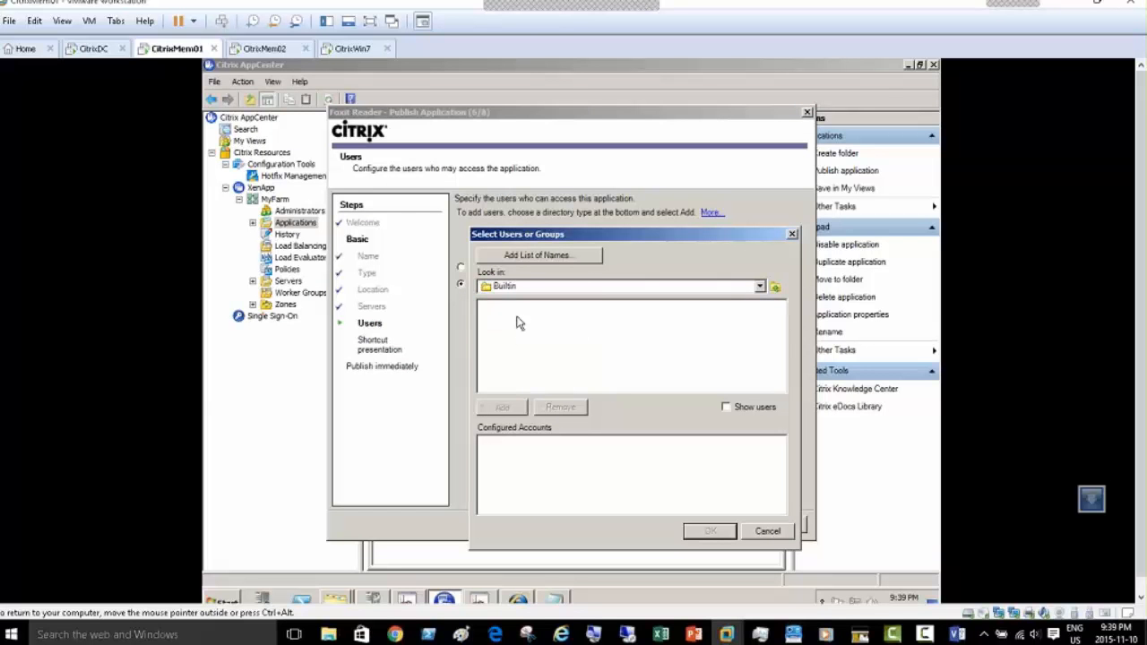
Step: Include individual users in the list and add Administrator from the CITRIXDOMAIN.LOCAL Users folder to the configured accounts
left_click(727, 408)
left_click(511, 287)
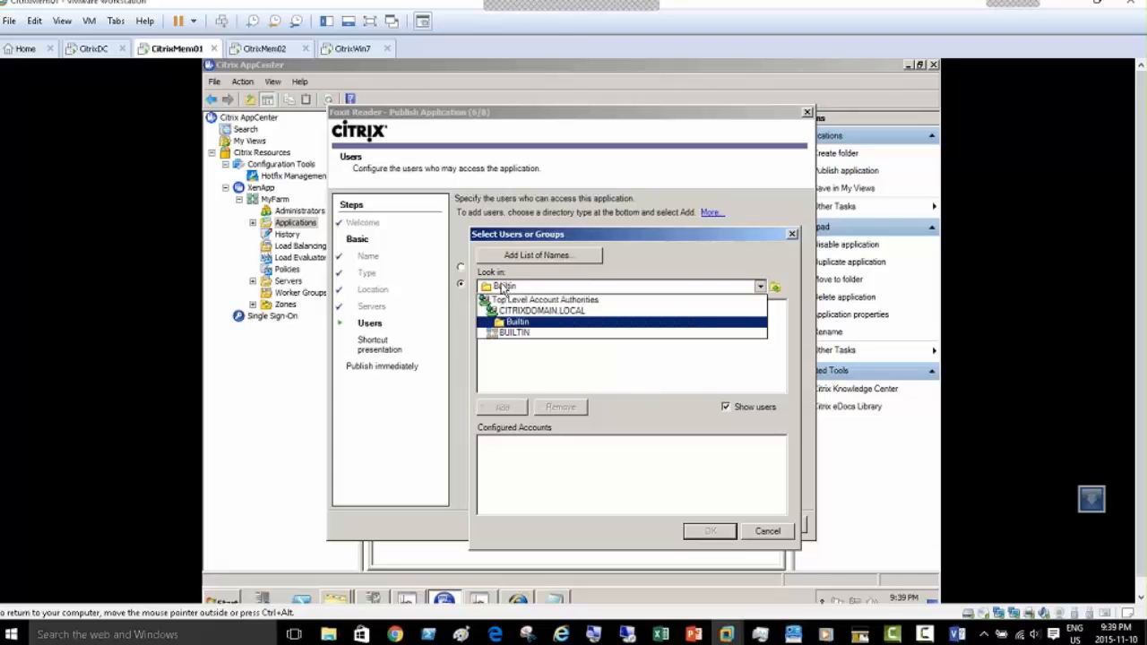
left_click(515, 327)
left_click(509, 290)
left_click(533, 313)
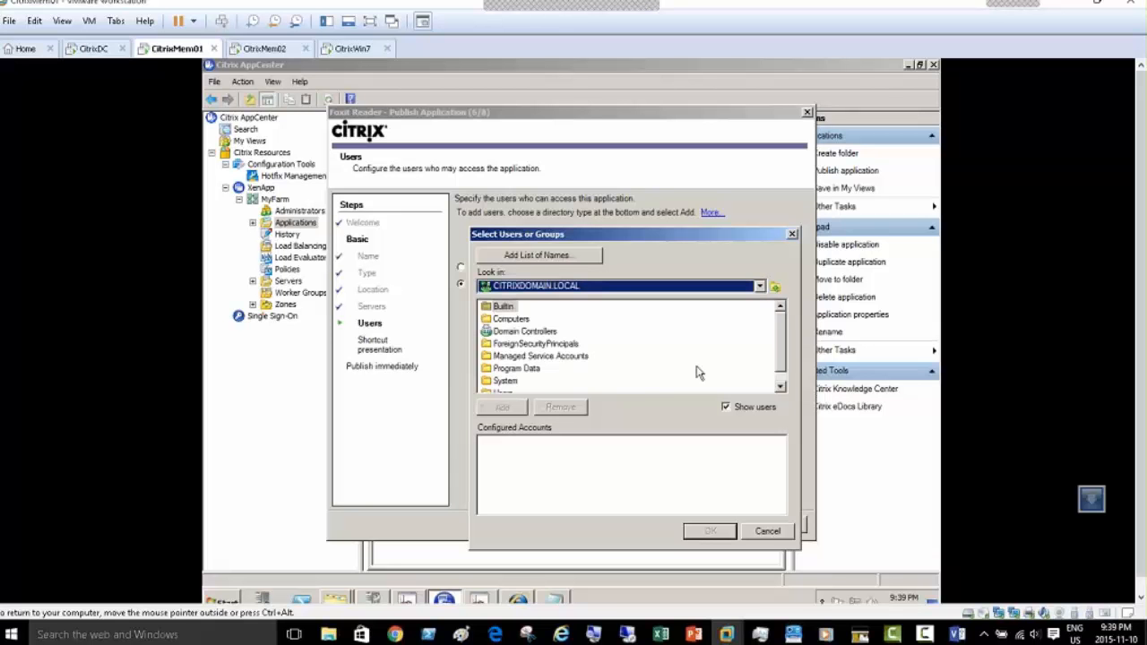
left_click(780, 387)
left_click(505, 381)
double_click(505, 381)
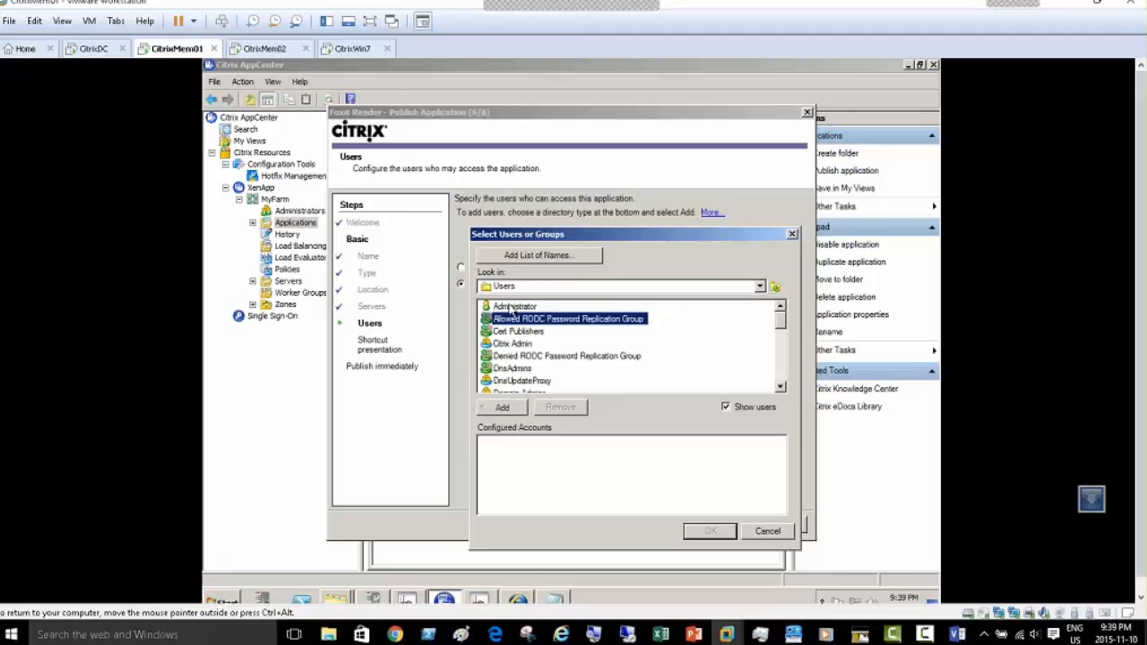
double_click(512, 308)
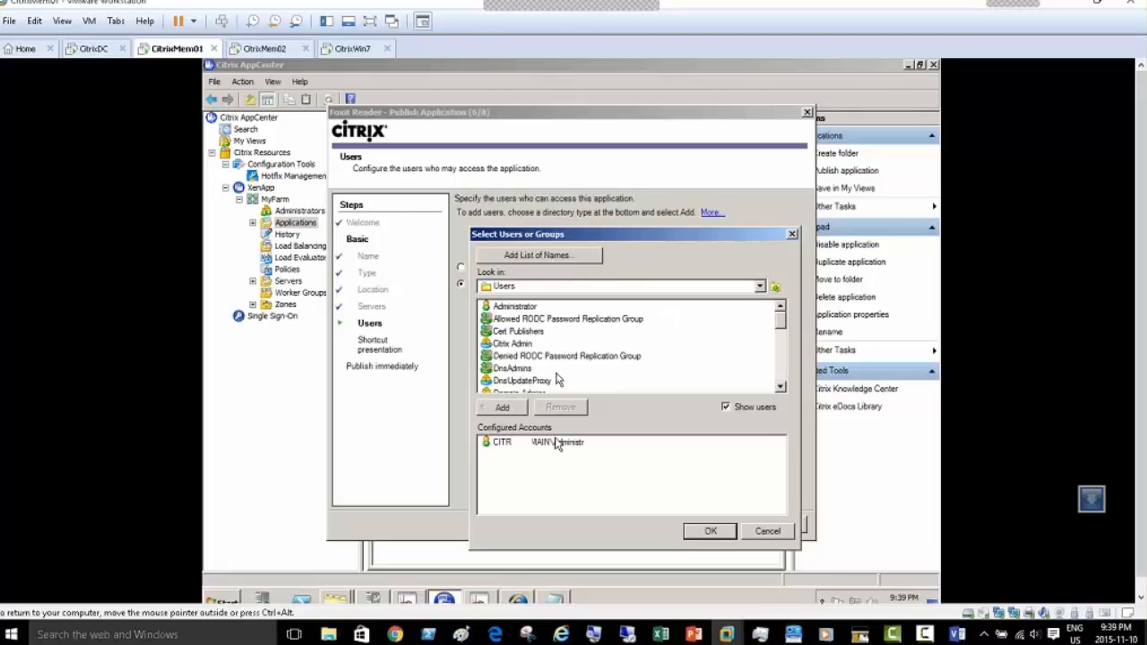
Step: Accept Administrator as the configured user, enable the client desktop shortcut, and finish publishing Foxit Reader
left_click(710, 531)
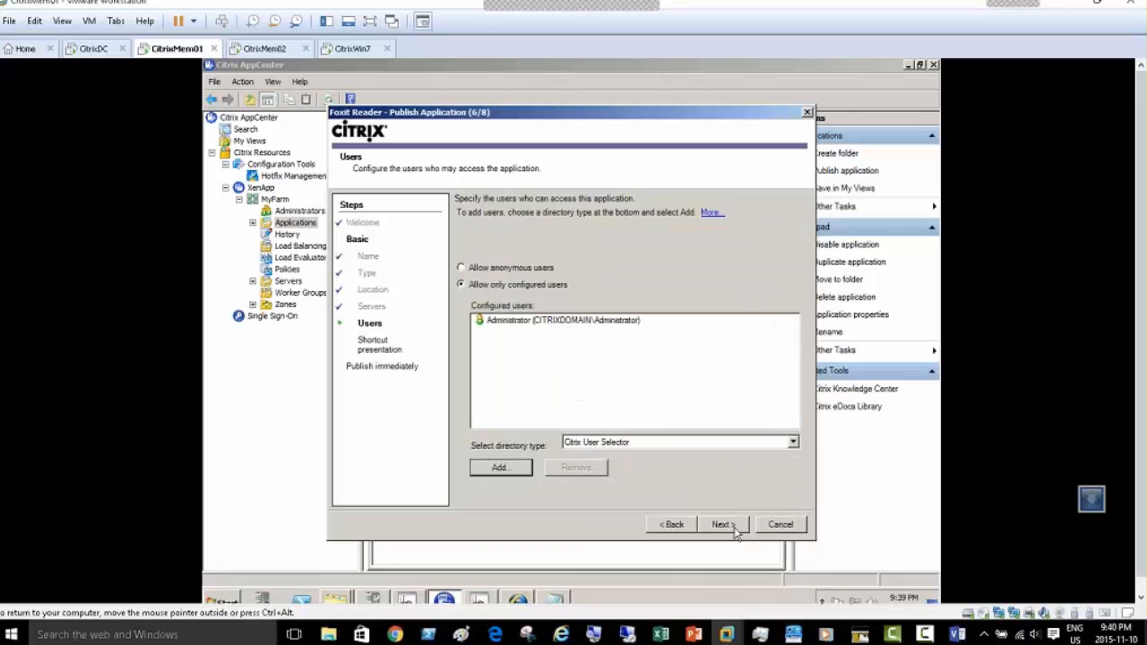
left_click(723, 526)
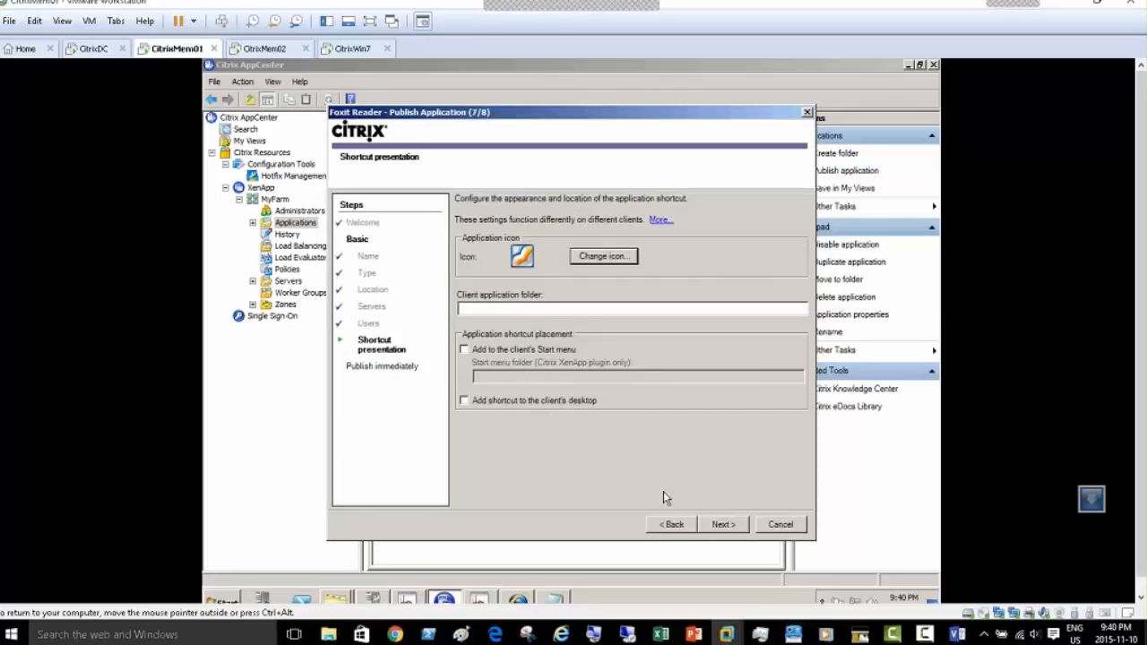
left_click(464, 402)
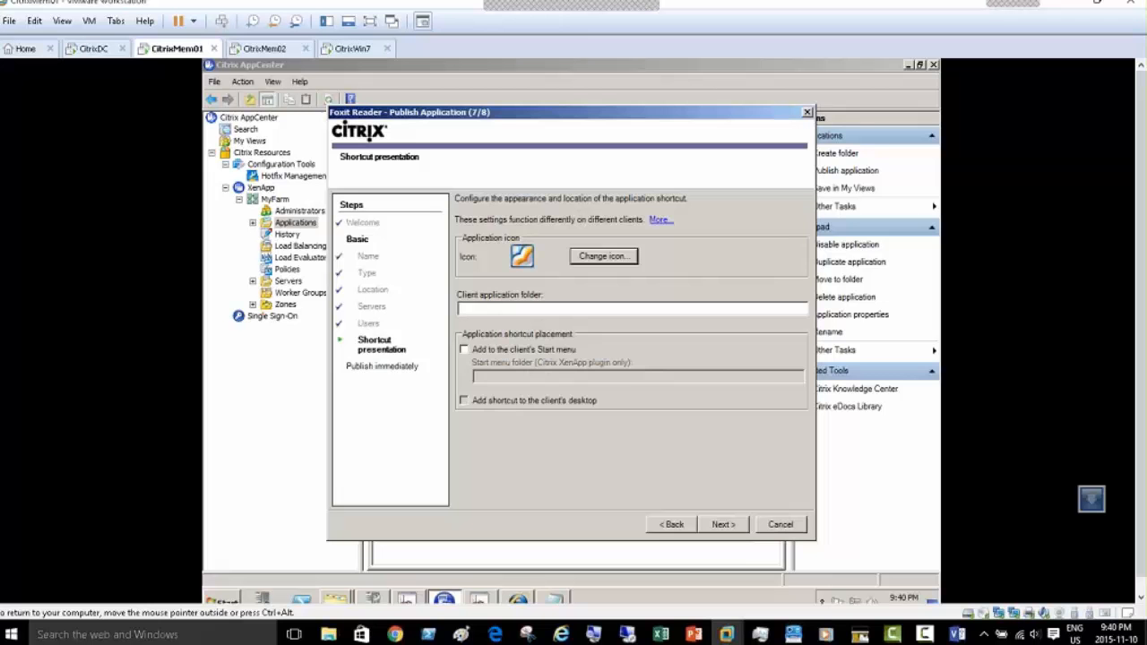
left_click(723, 526)
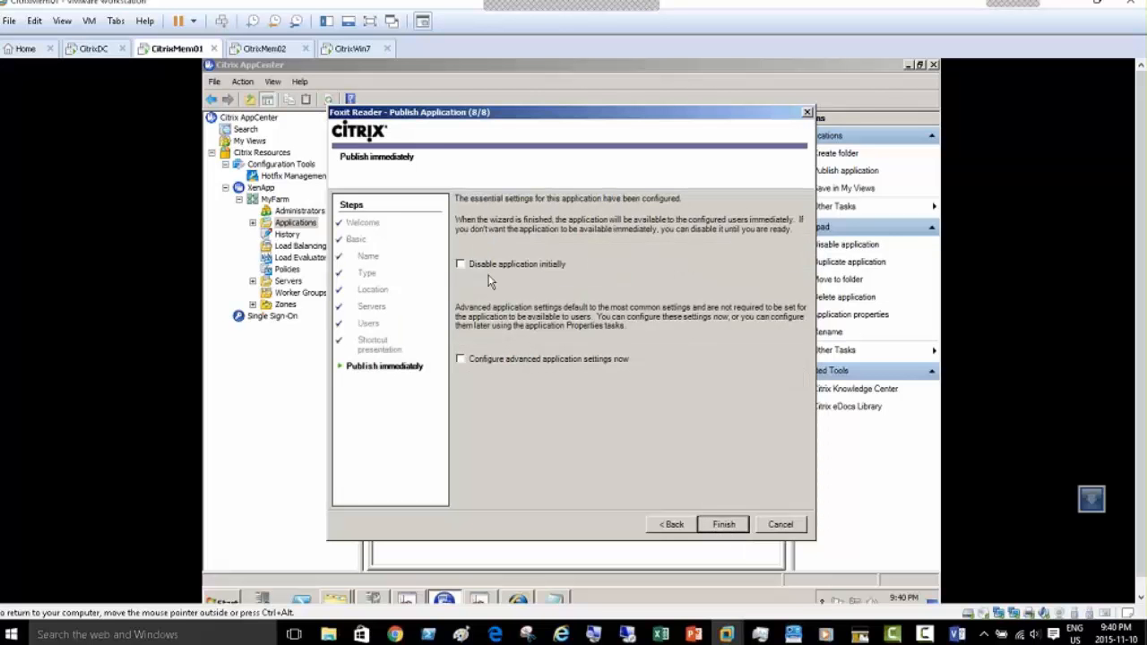
left_click(712, 528)
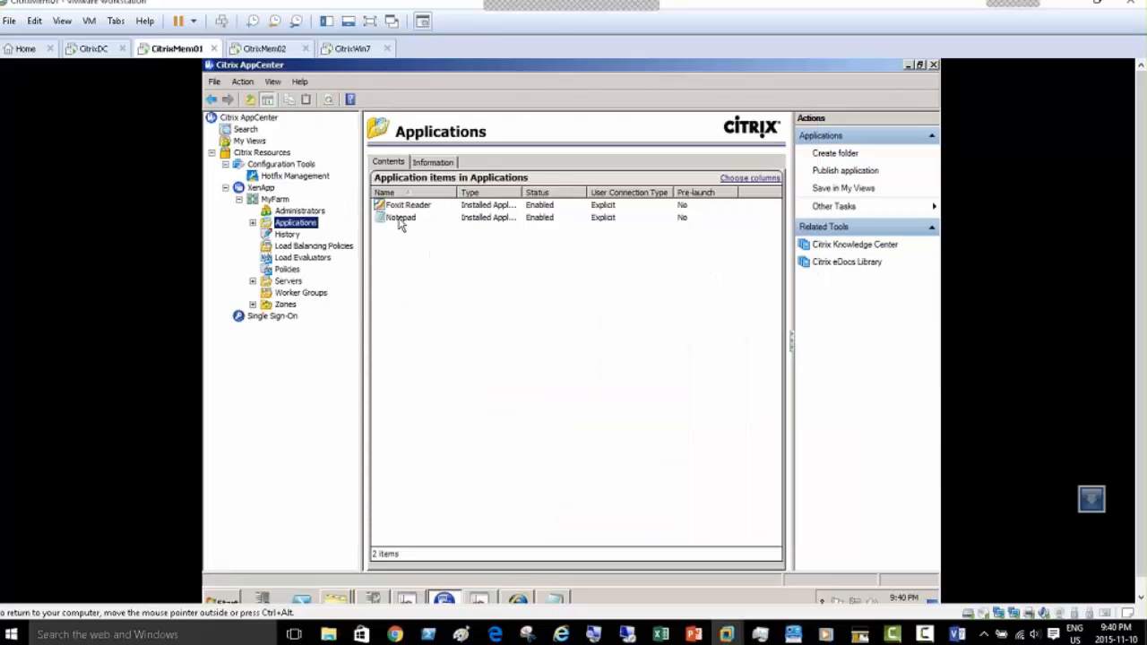
left_click(414, 205)
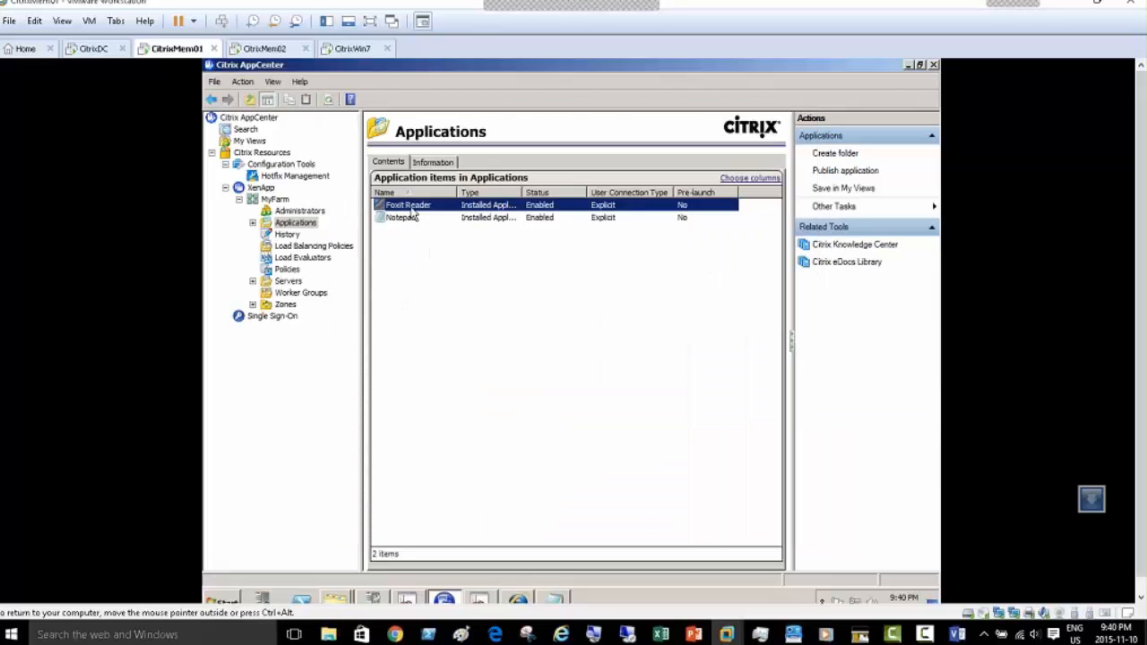
Step: Start publishing another application in Applications, name it Winrar, and keep it as an installed application accessed from a server
right_click(301, 225)
left_click(336, 252)
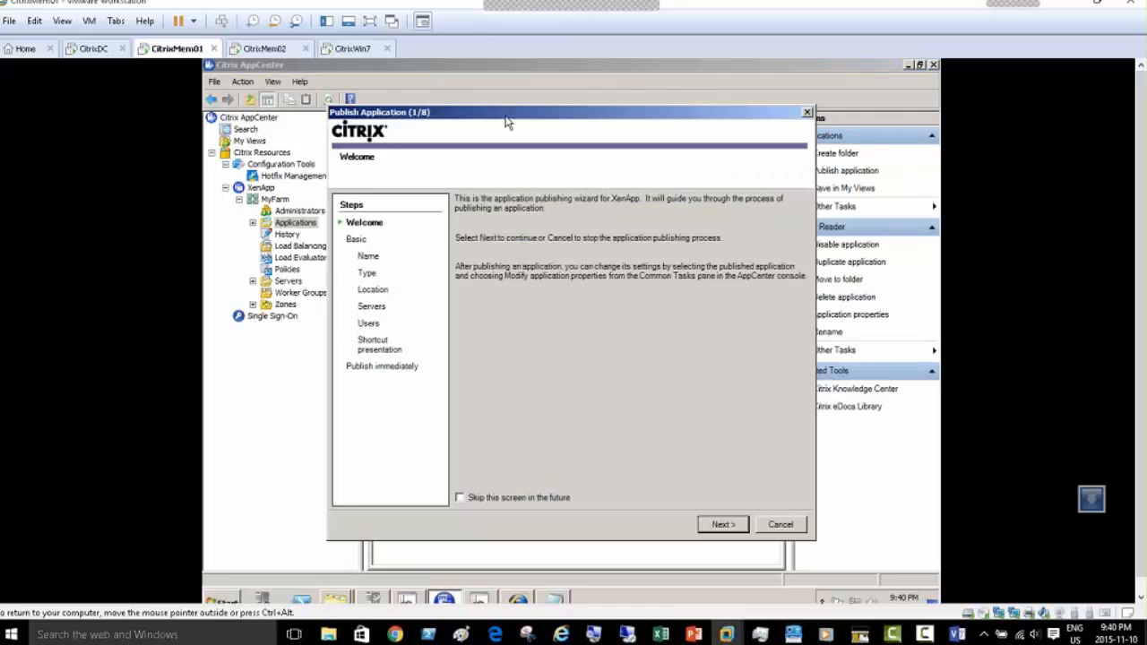
left_click_drag(505, 118, 480, 113)
left_click(717, 522)
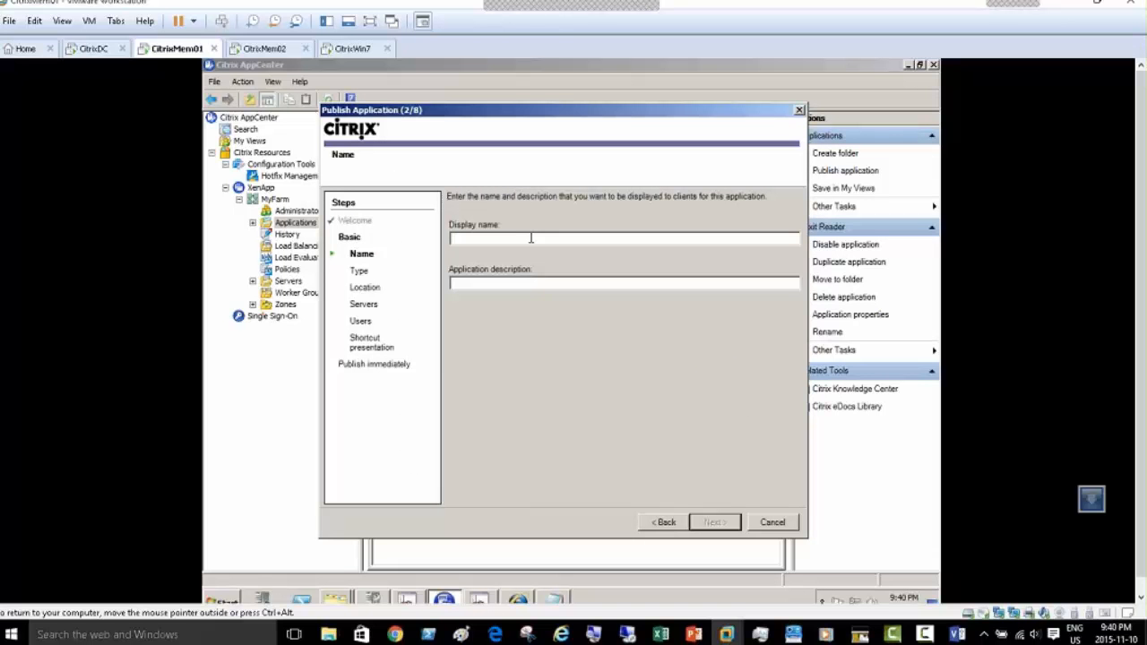
type("Winrar")
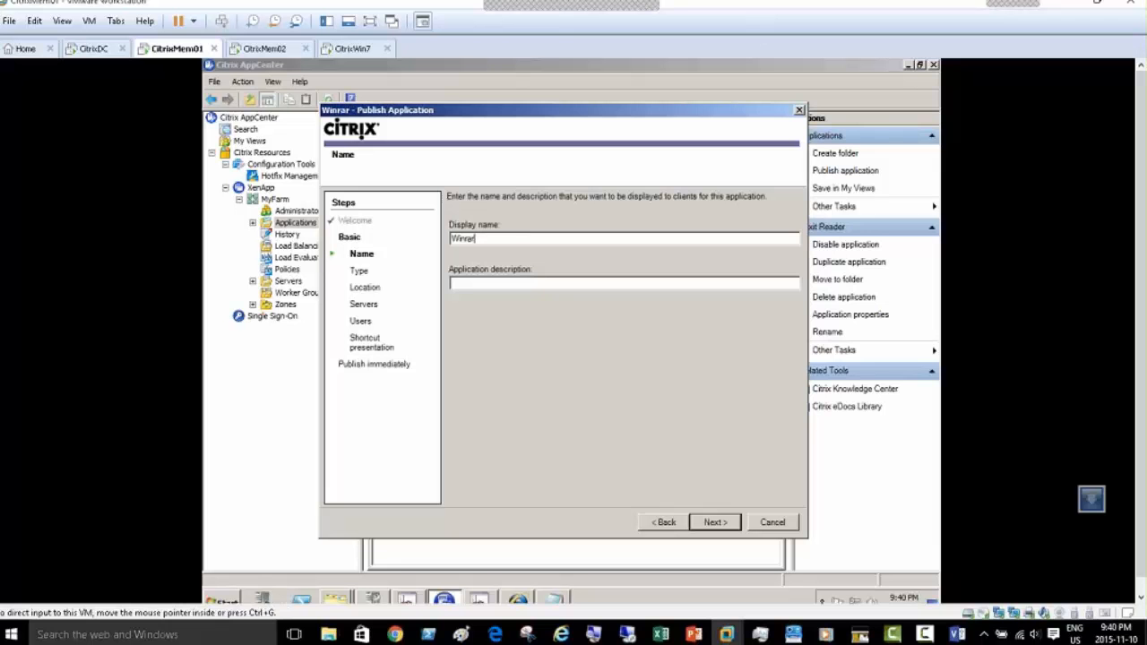
left_click(717, 523)
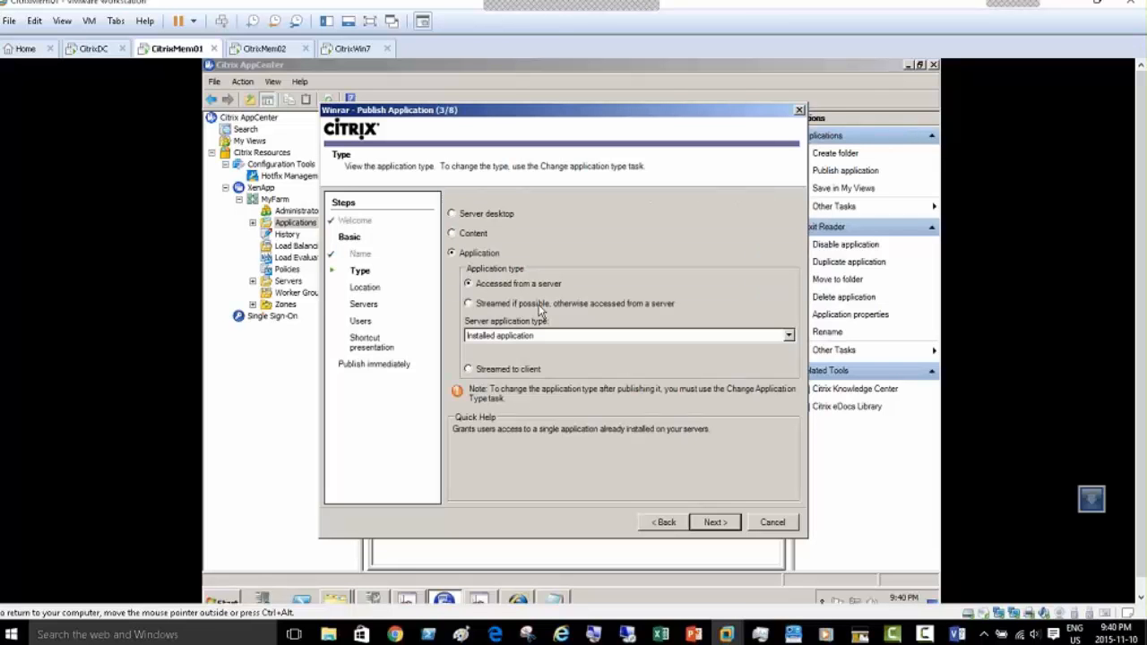
left_click(719, 525)
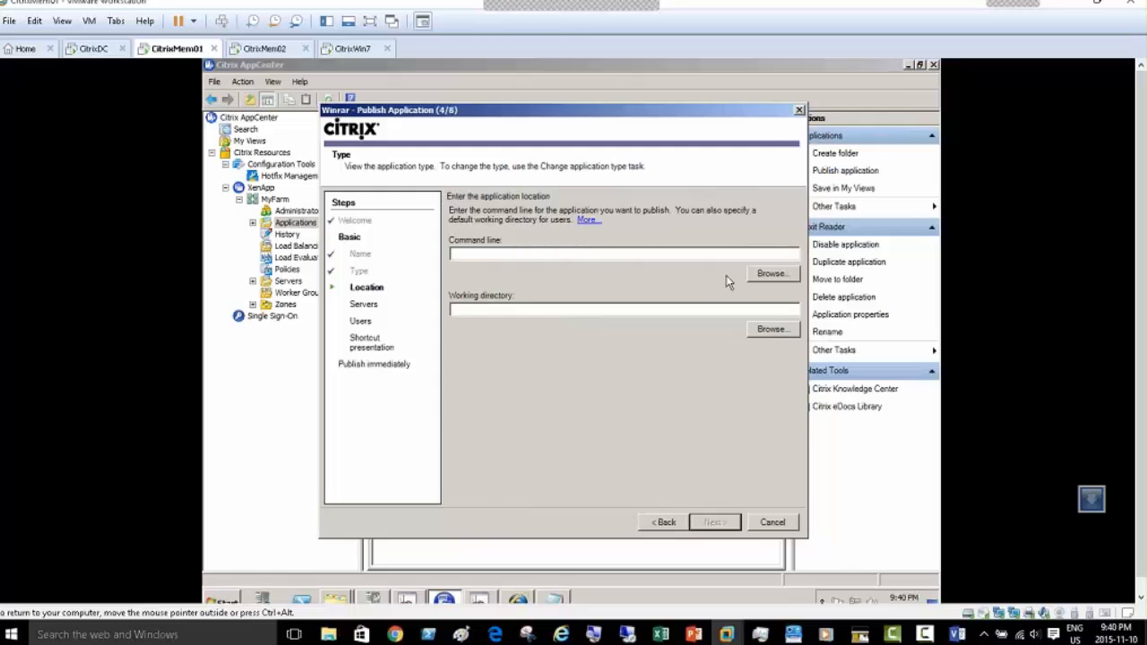
Step: Set Winrar's command line to WinRAR.exe in C:\Program Files\WinRAR and continue to the server settings
left_click(774, 273)
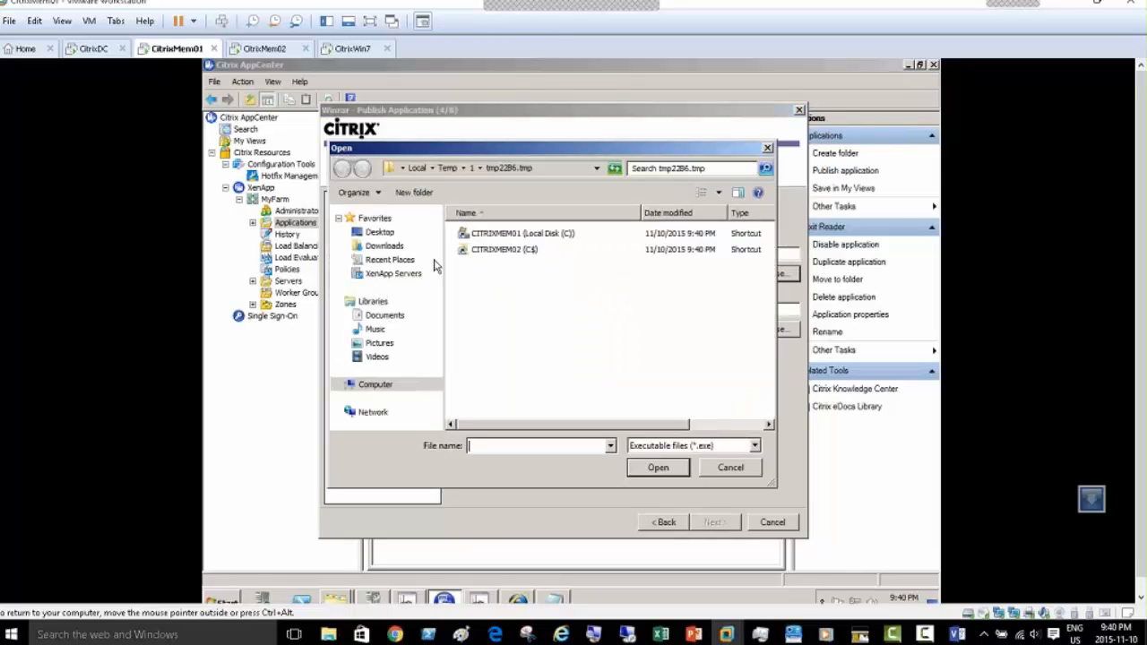
left_click(375, 383)
left_click(513, 249)
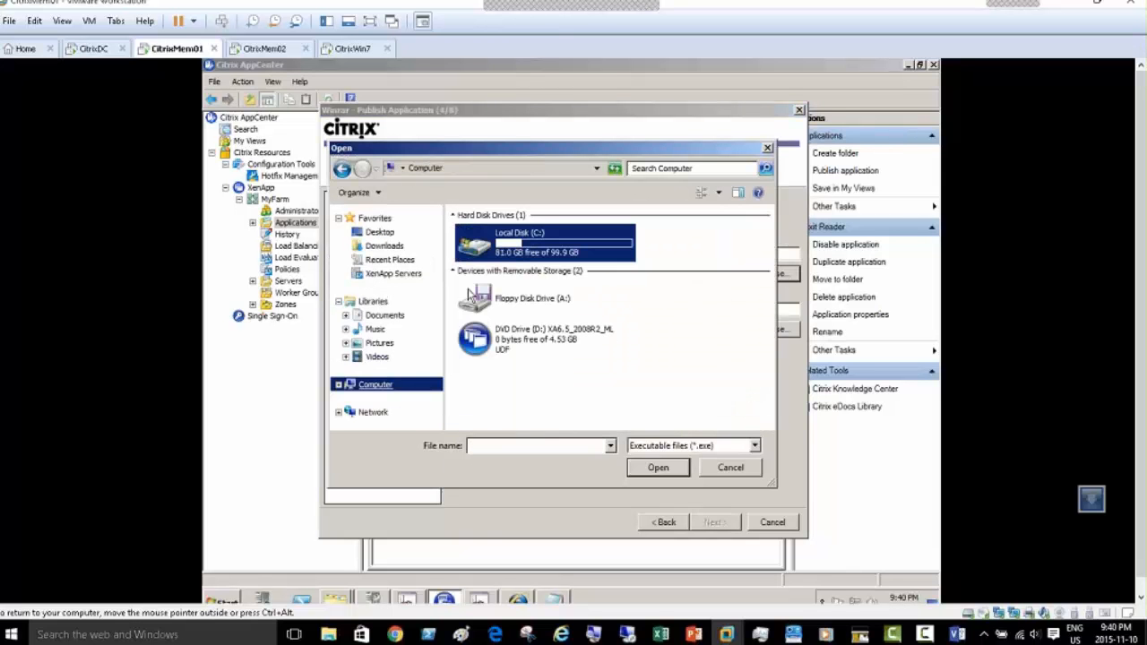
double_click(513, 250)
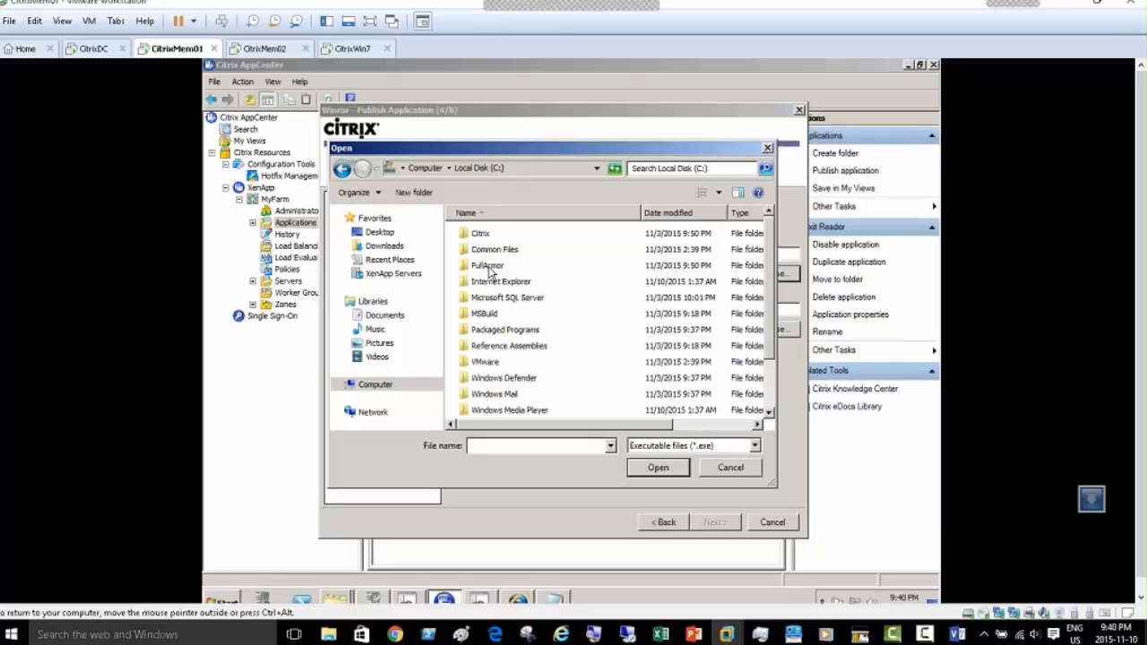
scroll(526, 274, "down", 1)
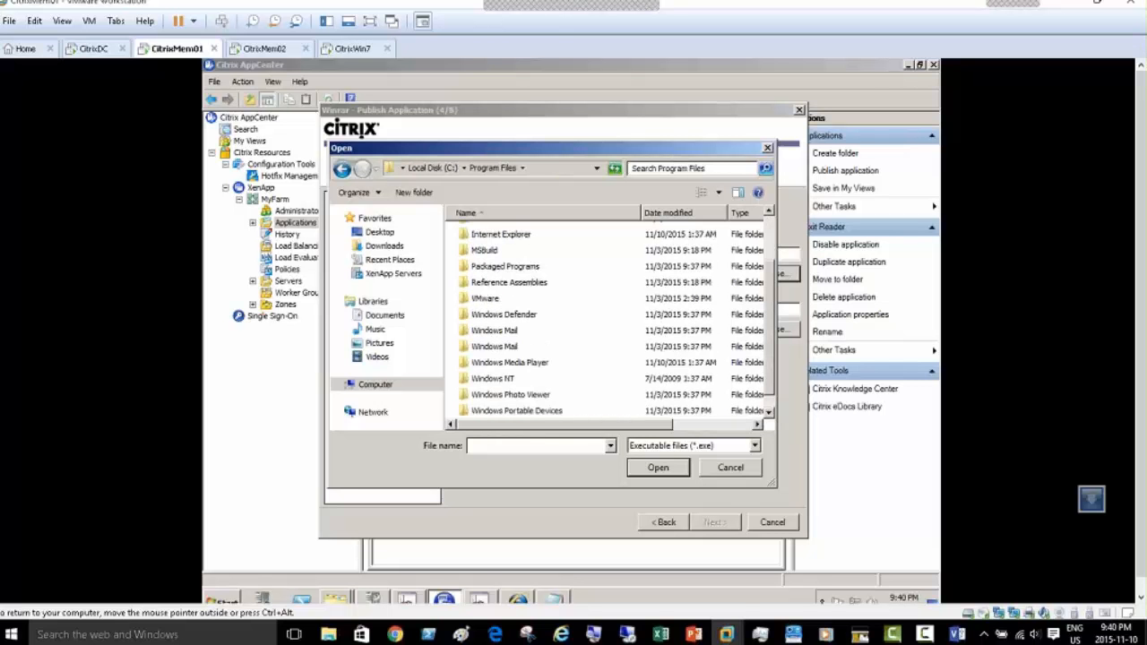
scroll(493, 410, "down", 1)
double_click(493, 410)
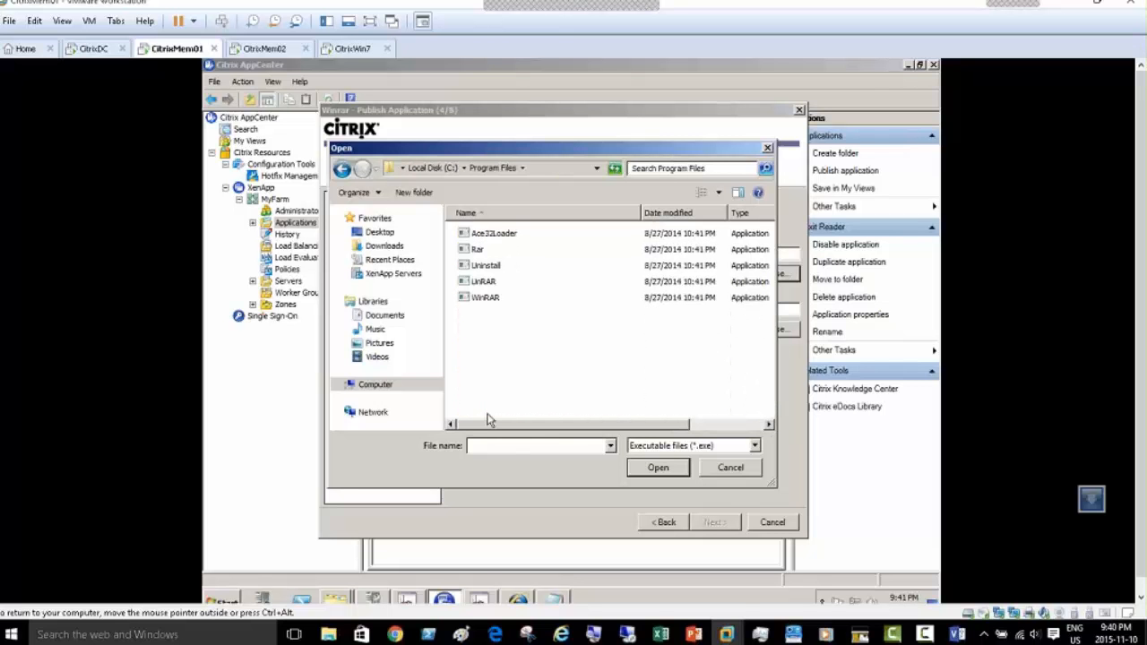
double_click(498, 299)
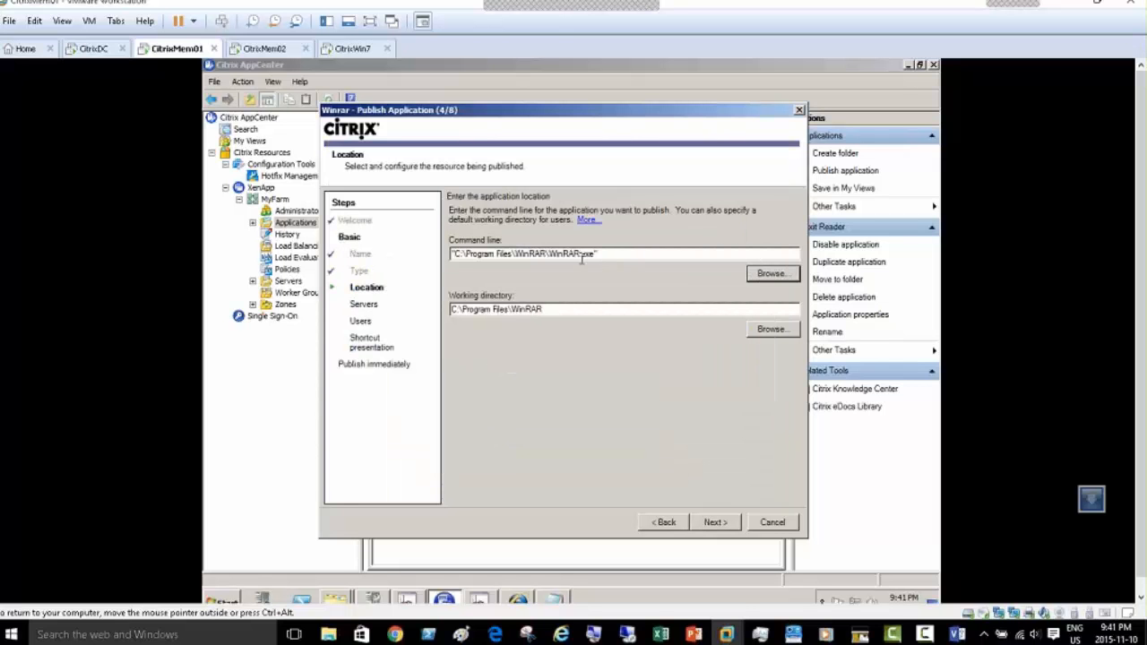
left_click(716, 522)
Step: Add CITRIXMEM02 and Toronto's CITRIXMEM01 as Winrar's hosting servers, check the server list, and continue to the user settings
left_click(474, 491)
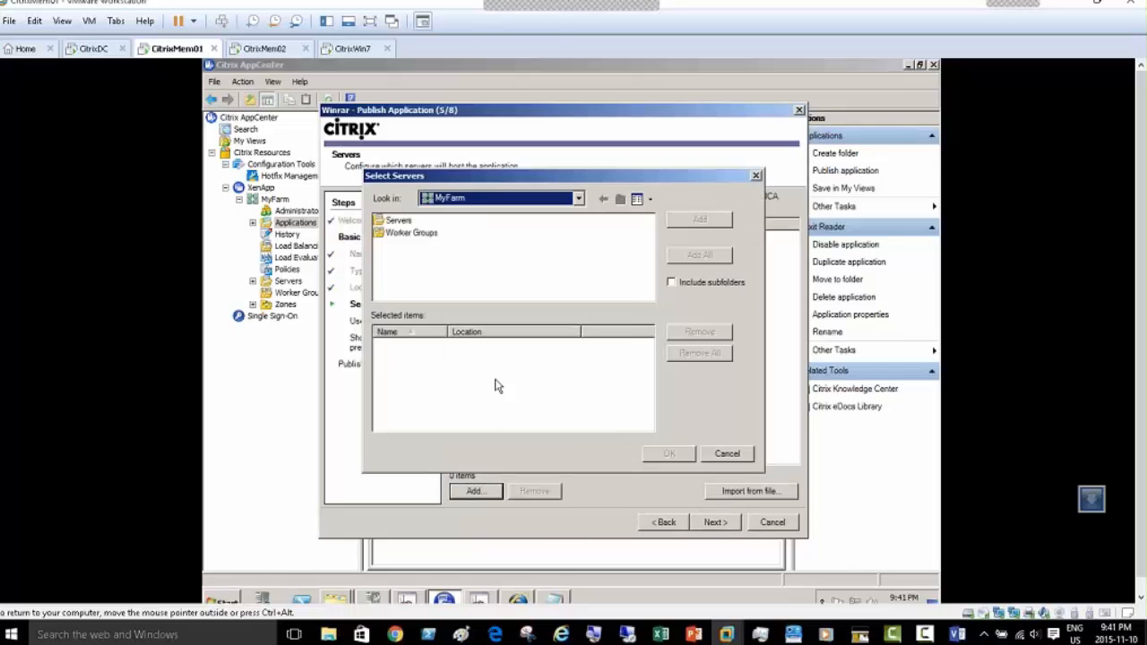
double_click(399, 222)
double_click(407, 221)
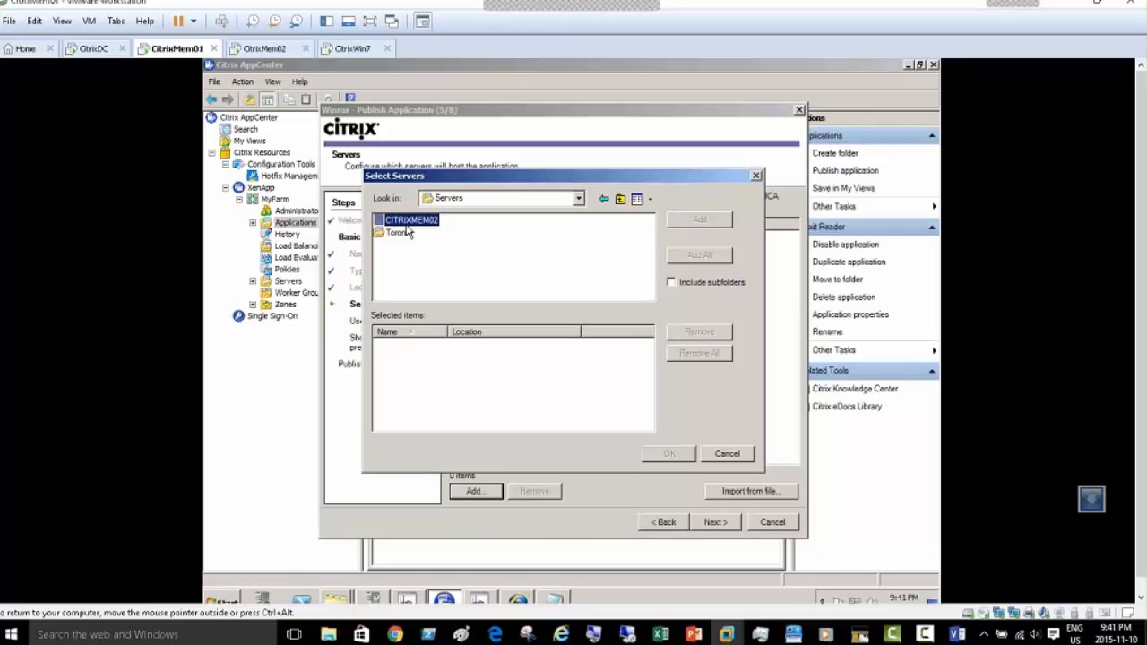
double_click(401, 233)
double_click(411, 221)
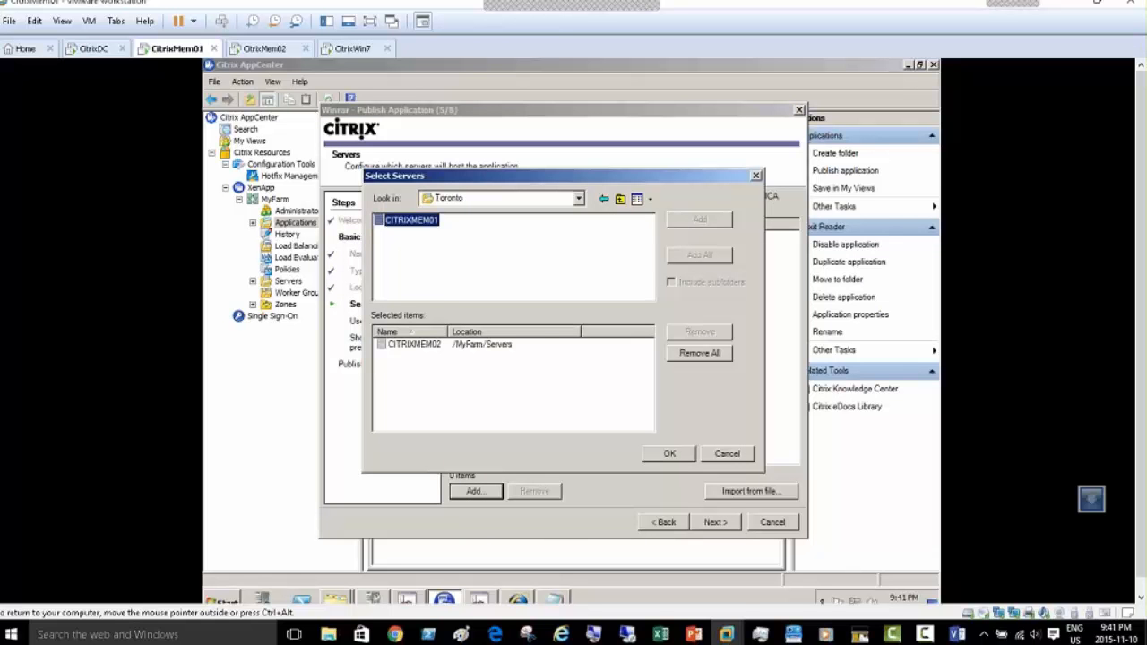
left_click(657, 456)
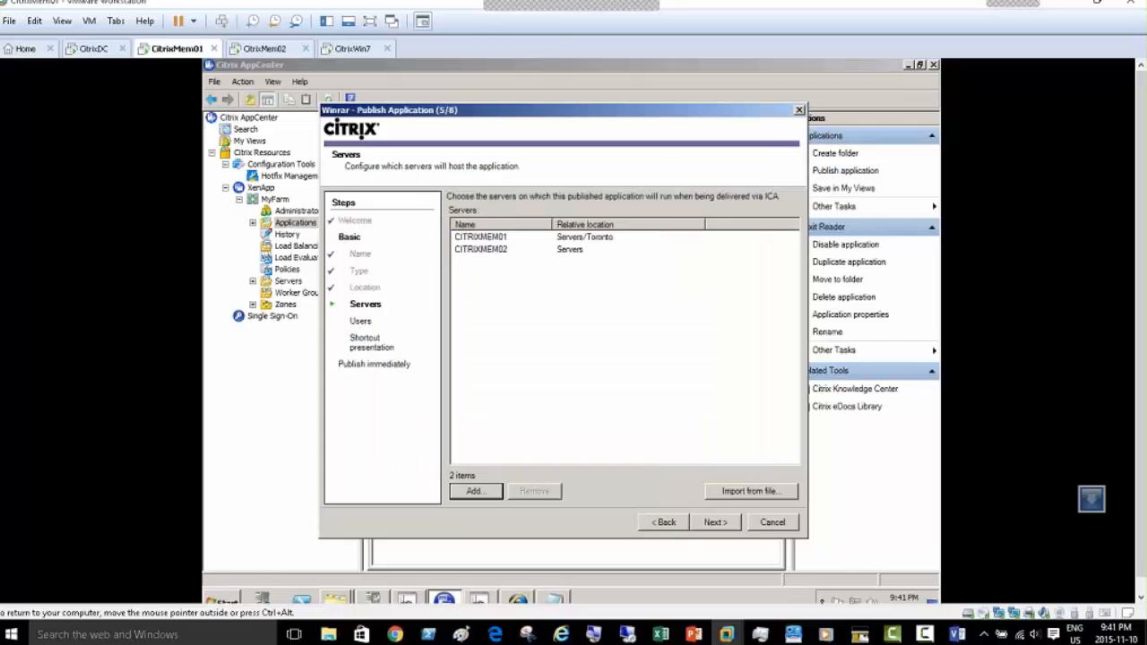
left_click(717, 524)
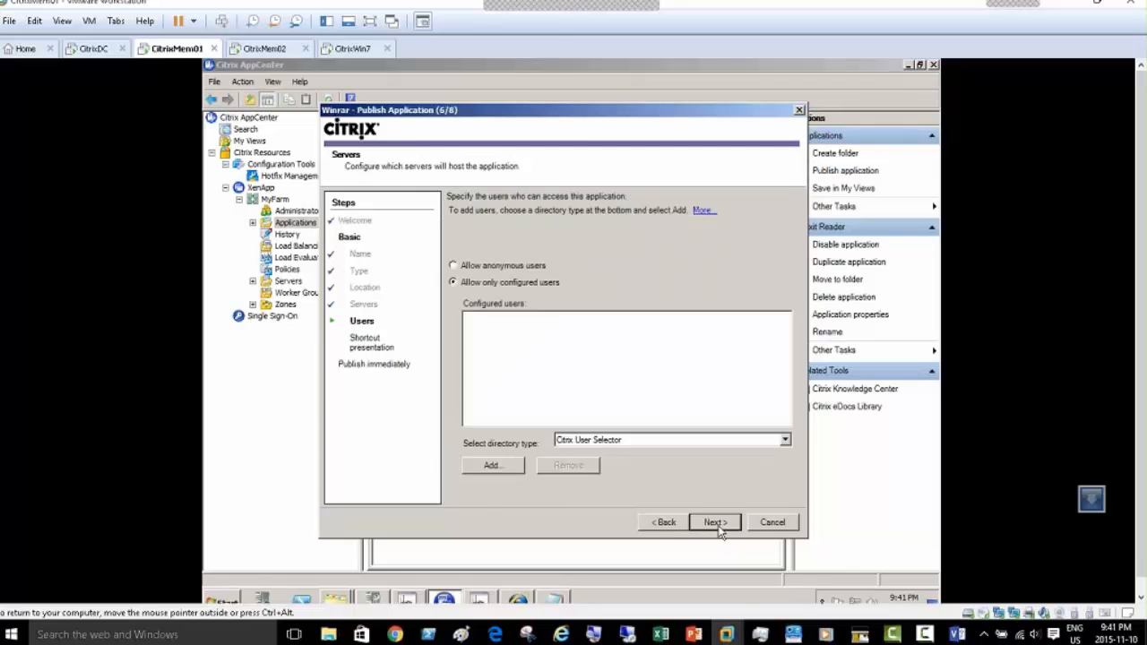
left_click(661, 523)
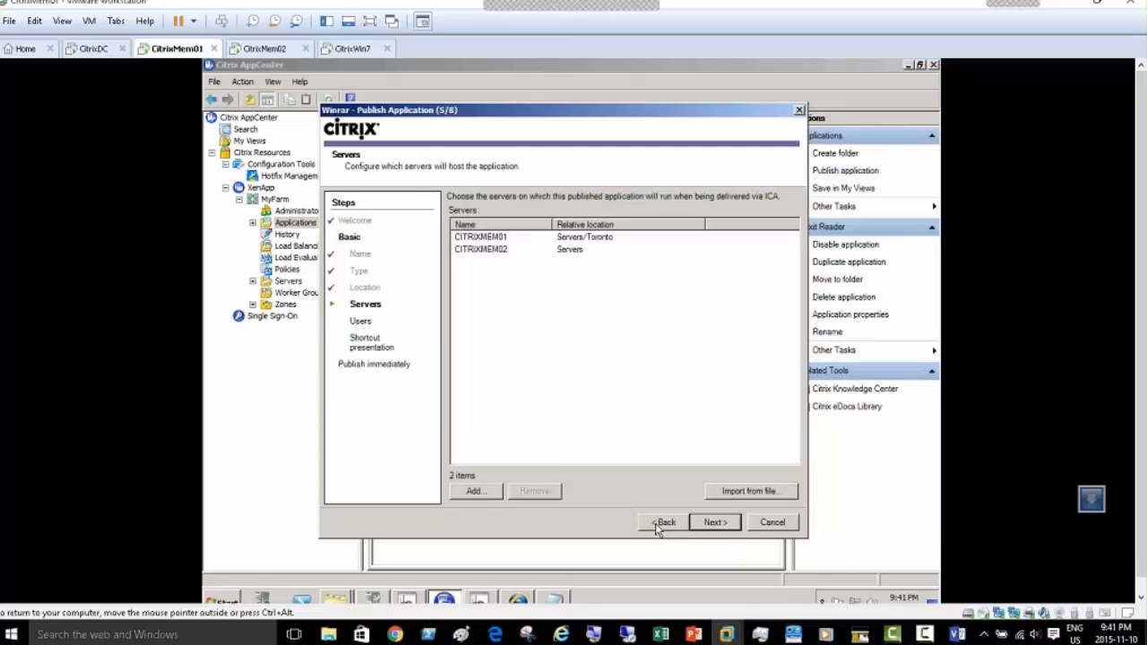
left_click(715, 523)
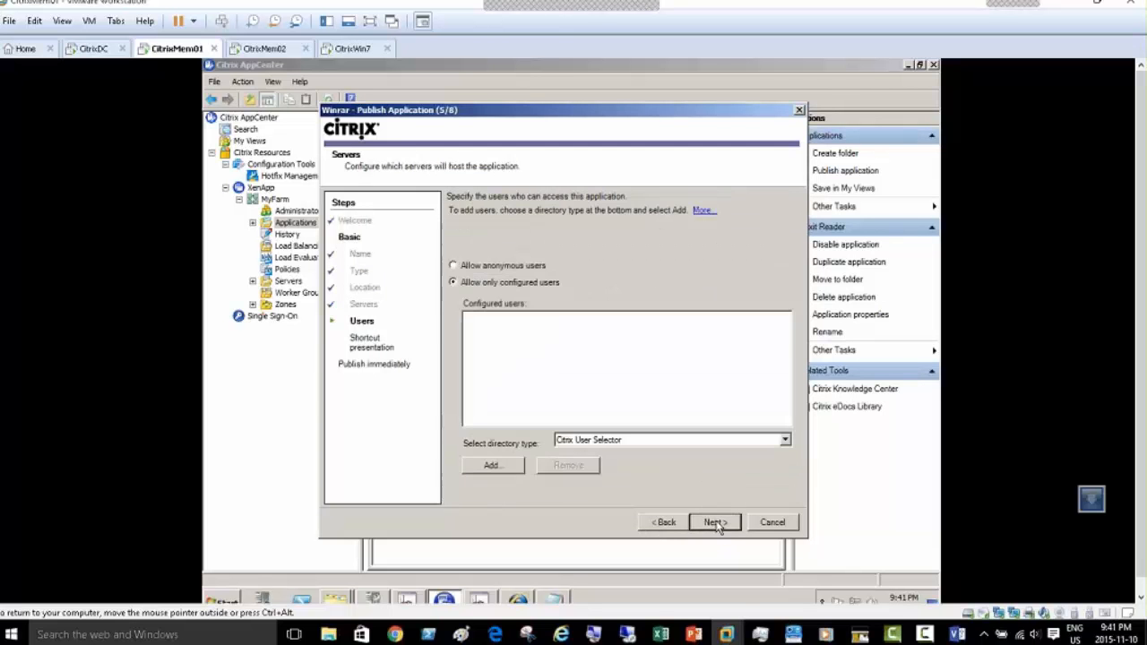
Step: Add the Domain Users group from the CITRIXDOMAIN.LOCAL Users folder as Winrar's configured users
left_click(492, 466)
left_click(502, 321)
double_click(501, 319)
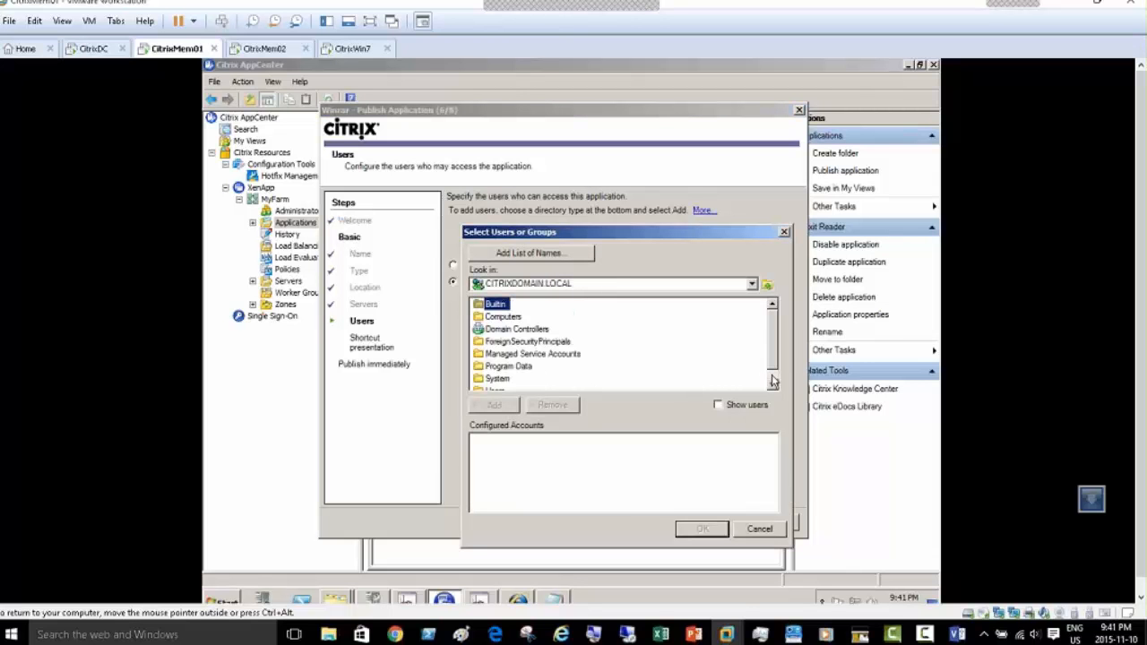
scroll(693, 387, "down", 1)
double_click(503, 378)
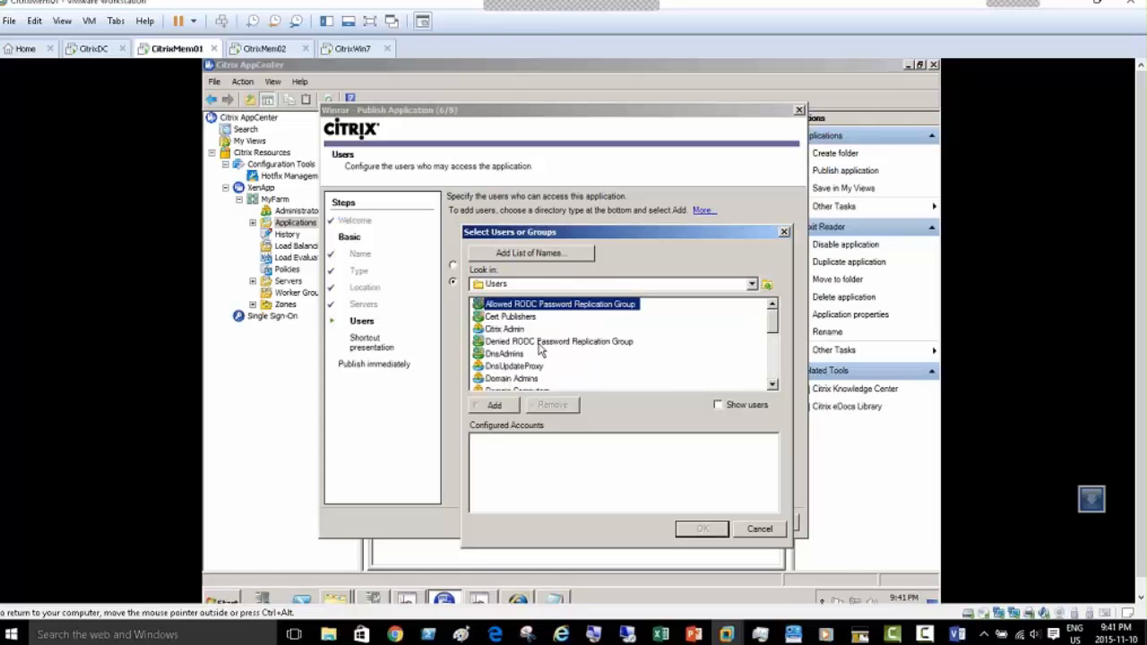
left_click(527, 367)
scroll(528, 374, "down", 1)
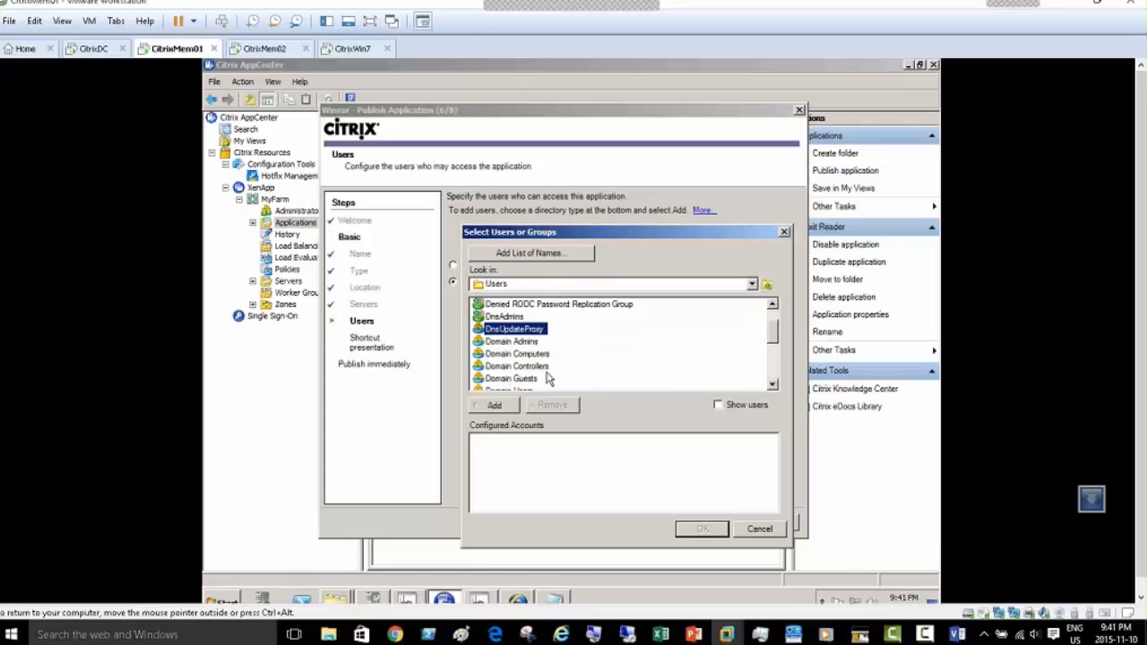
scroll(535, 362, "down", 1)
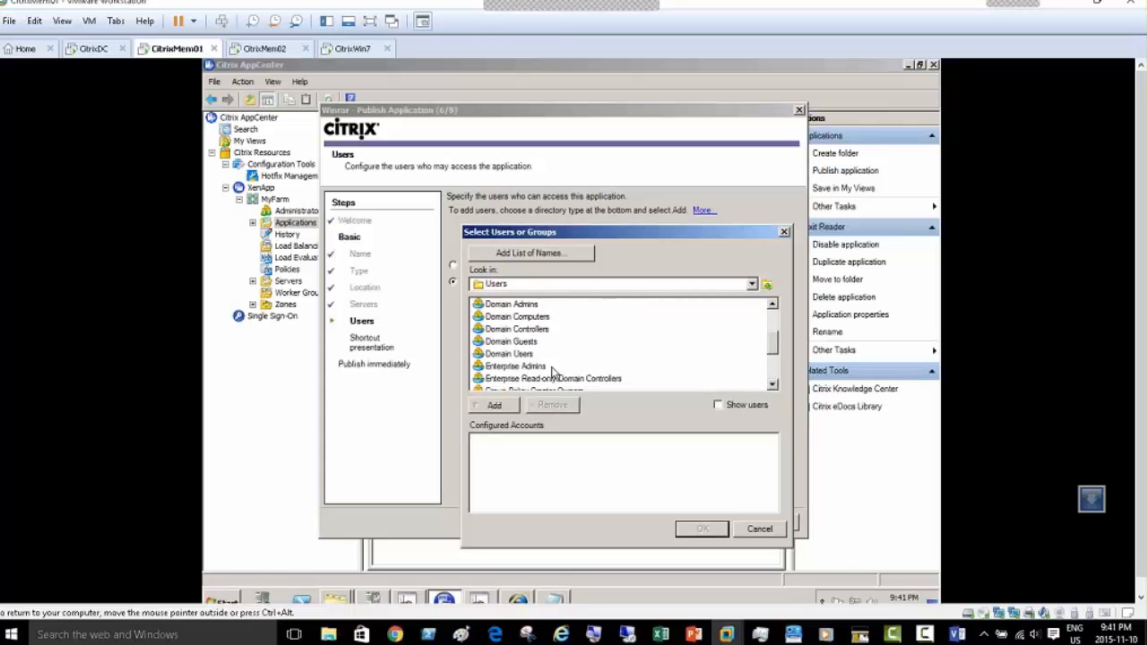
left_click(528, 356)
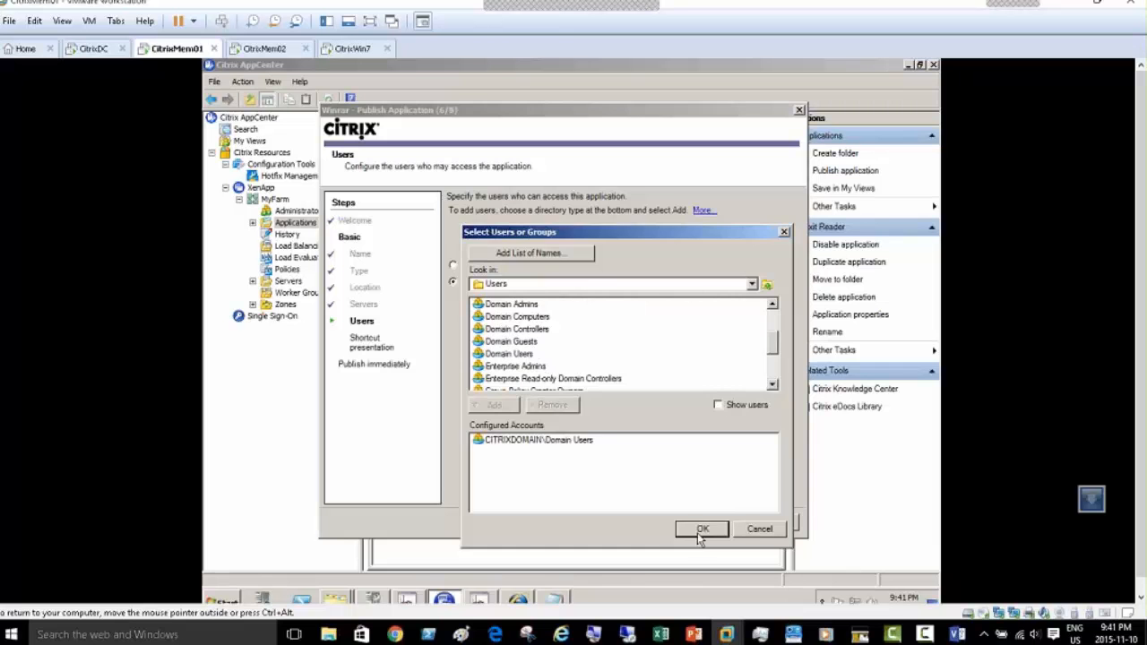
left_click(702, 529)
Step: Keep the default shortcut and availability settings and finish publishing Winrar
left_click(714, 525)
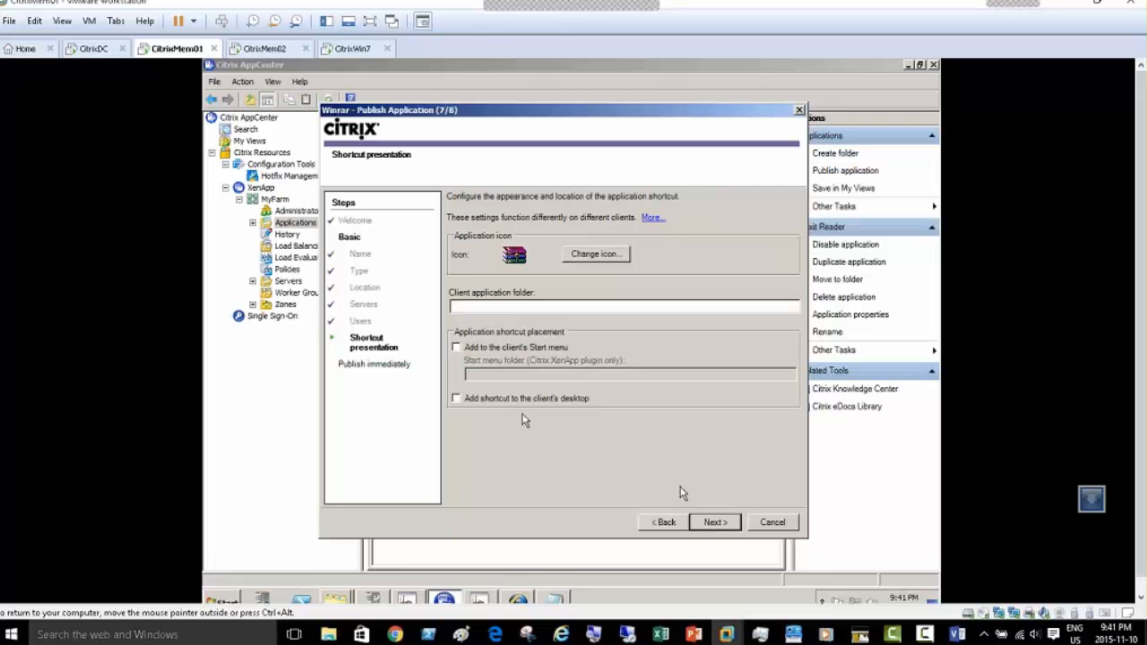
left_click(718, 526)
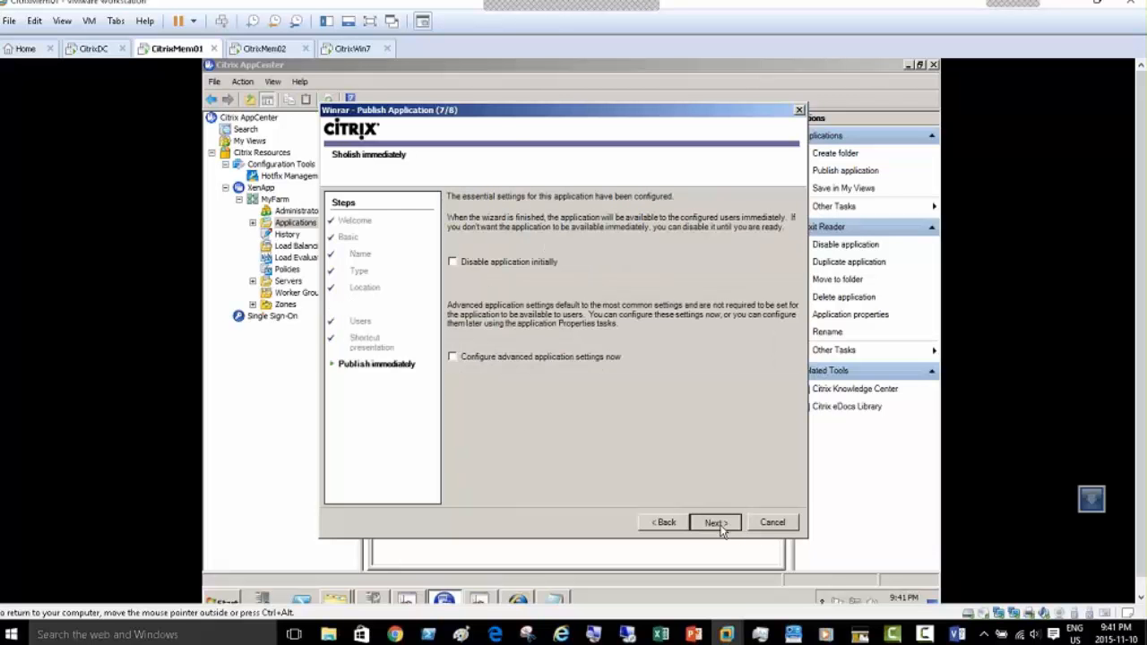
left_click(716, 523)
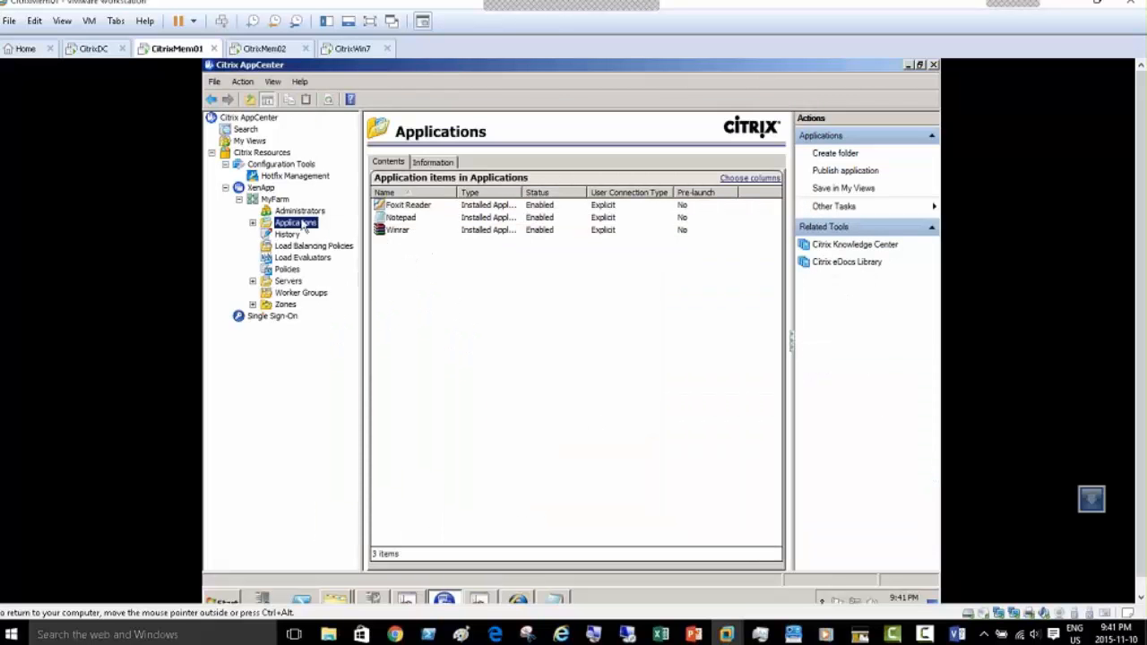
Step: Refresh the console from its Citrix AppCenter root node
right_click(250, 118)
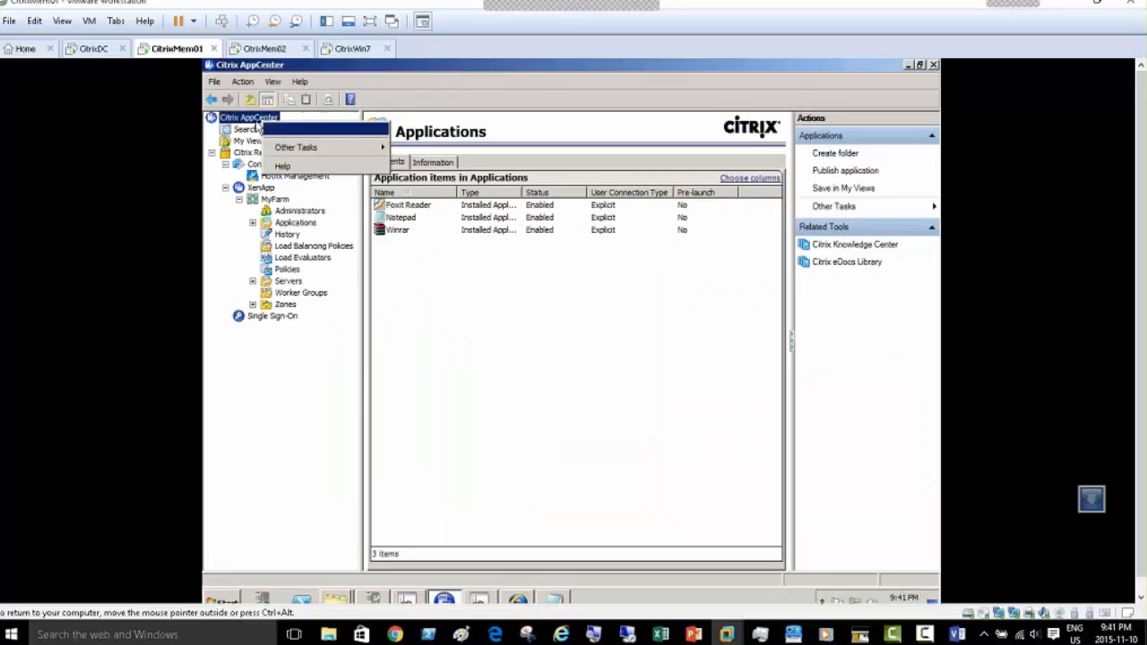
left_click(249, 120)
right_click(247, 120)
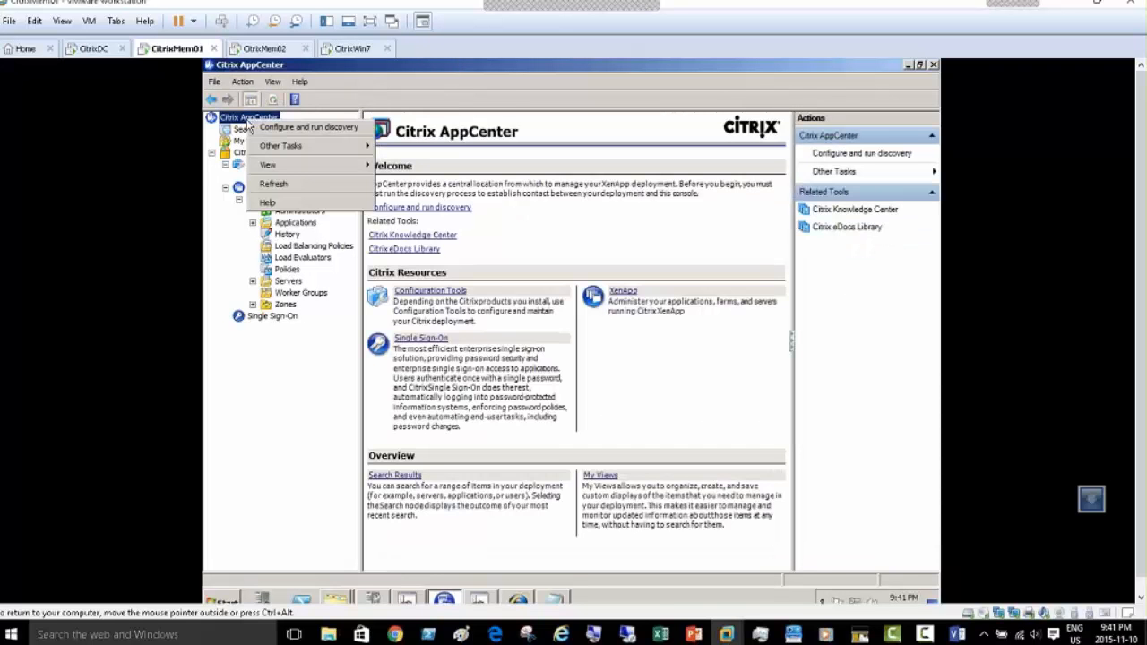
left_click(280, 185)
Step: Open MyFarm's Applications folder and refresh its list of published applications
right_click(294, 225)
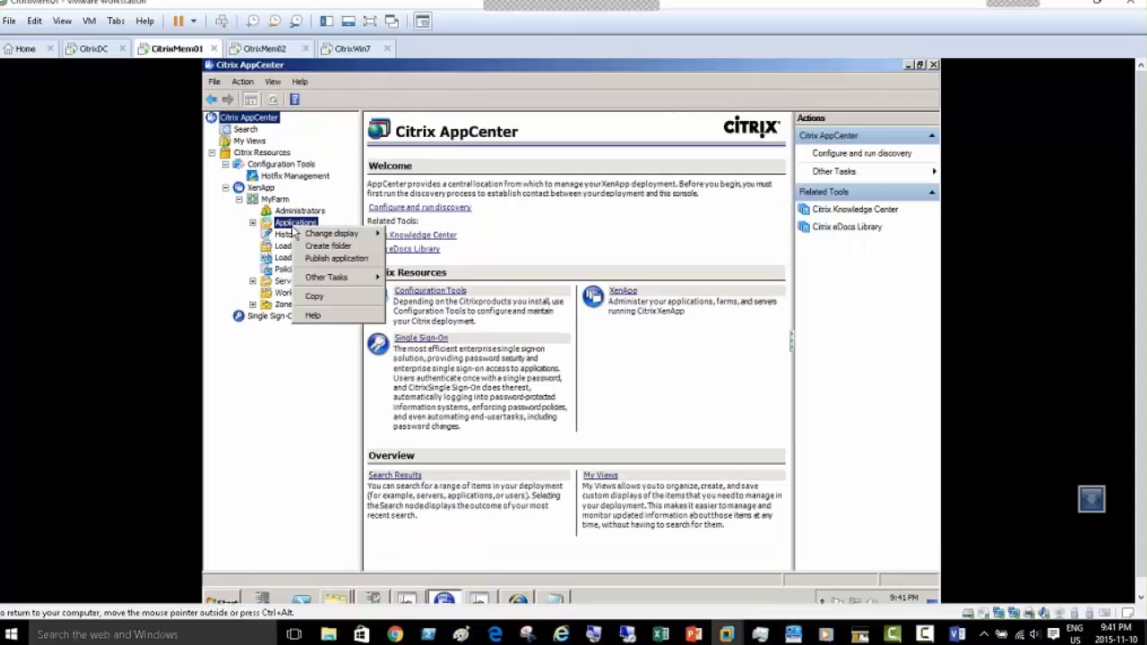
left_click(280, 226)
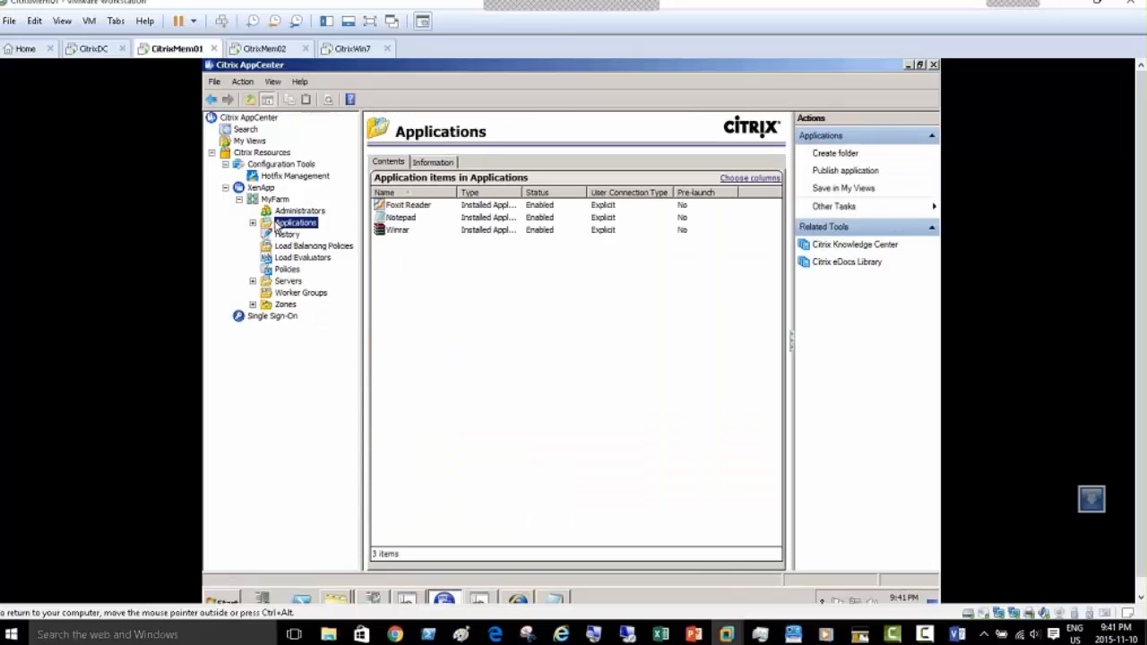
right_click(281, 225)
left_click(319, 339)
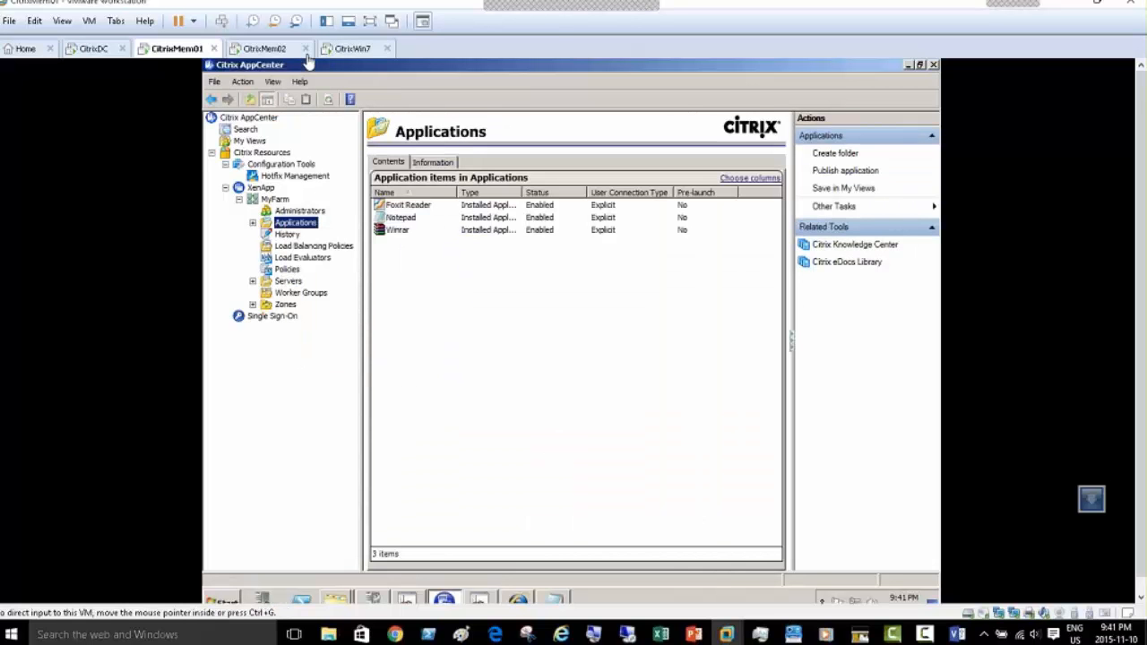
Step: Switch to the CitrixWin7 machine and open citrixmem01.citrixdomain.local/Citrix/XenApp/site/default.aspx in Internet Explorer
left_click(348, 54)
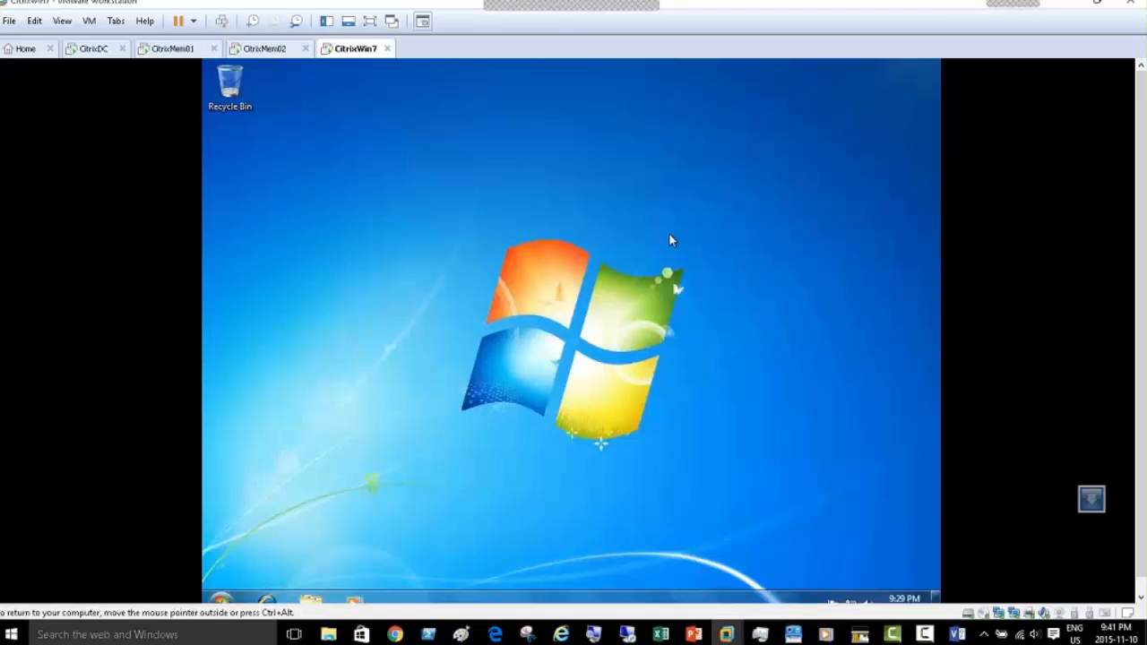
left_click(270, 602)
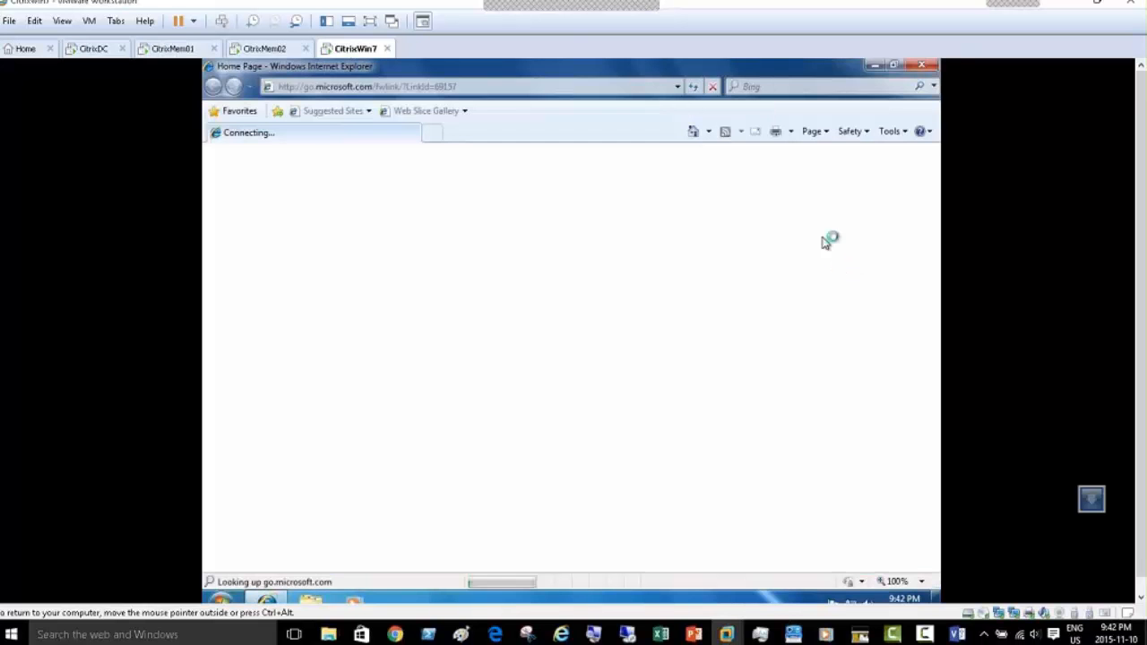
left_click(679, 87)
left_click(677, 87)
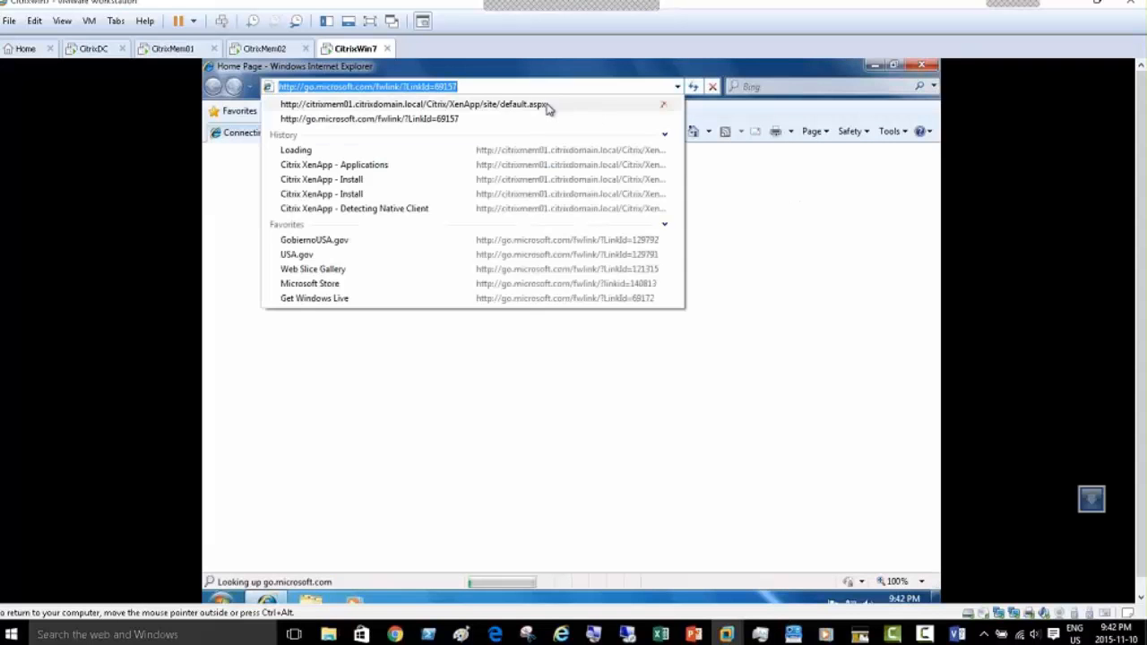
left_click(546, 106)
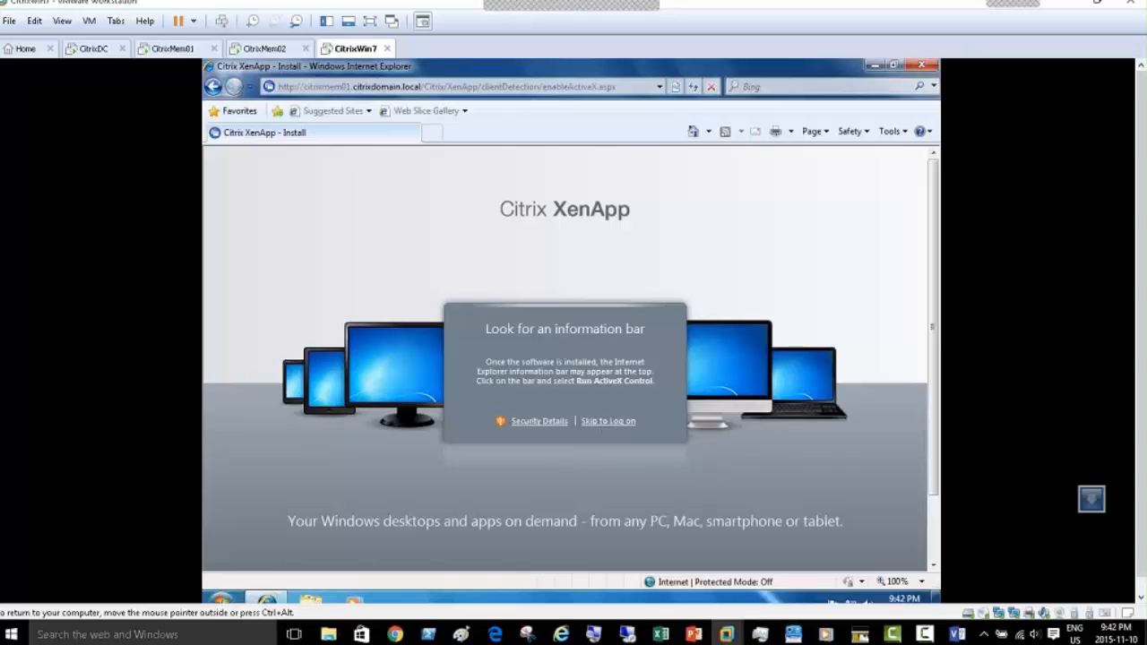
left_click(890, 131)
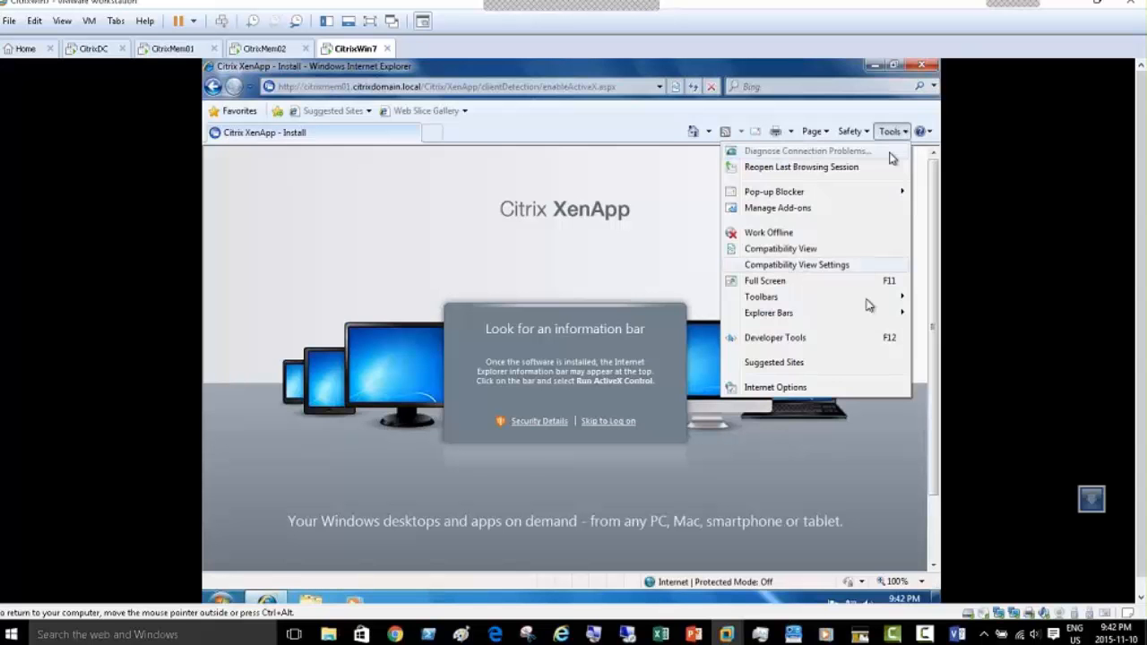
left_click(776, 387)
left_click(273, 187)
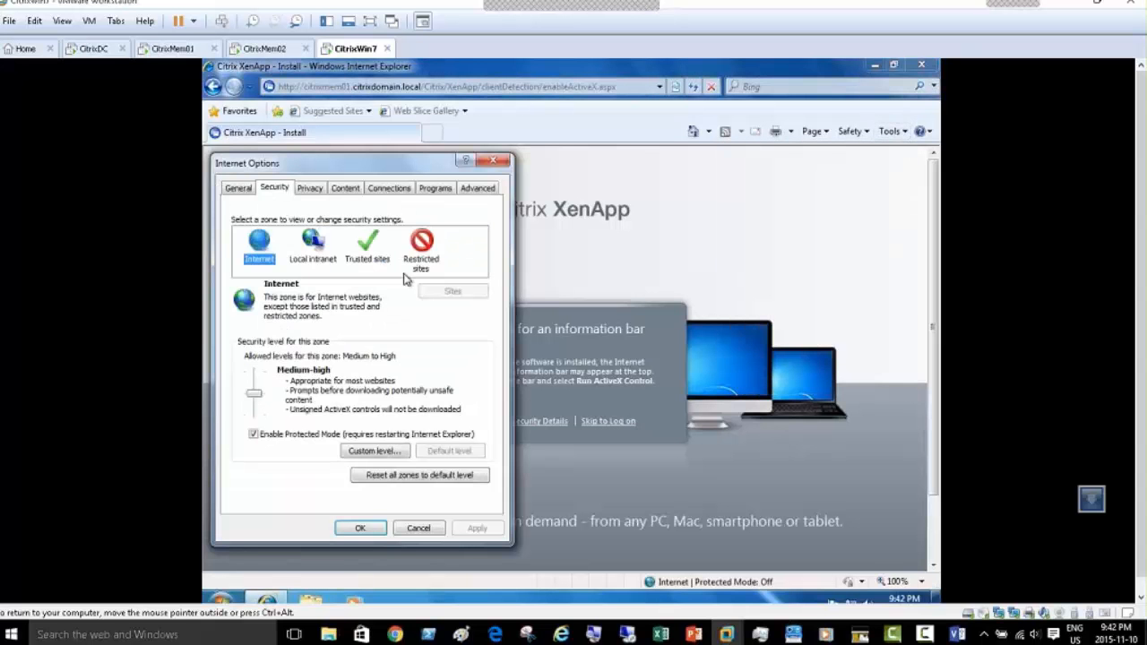
left_click(367, 244)
left_click(453, 291)
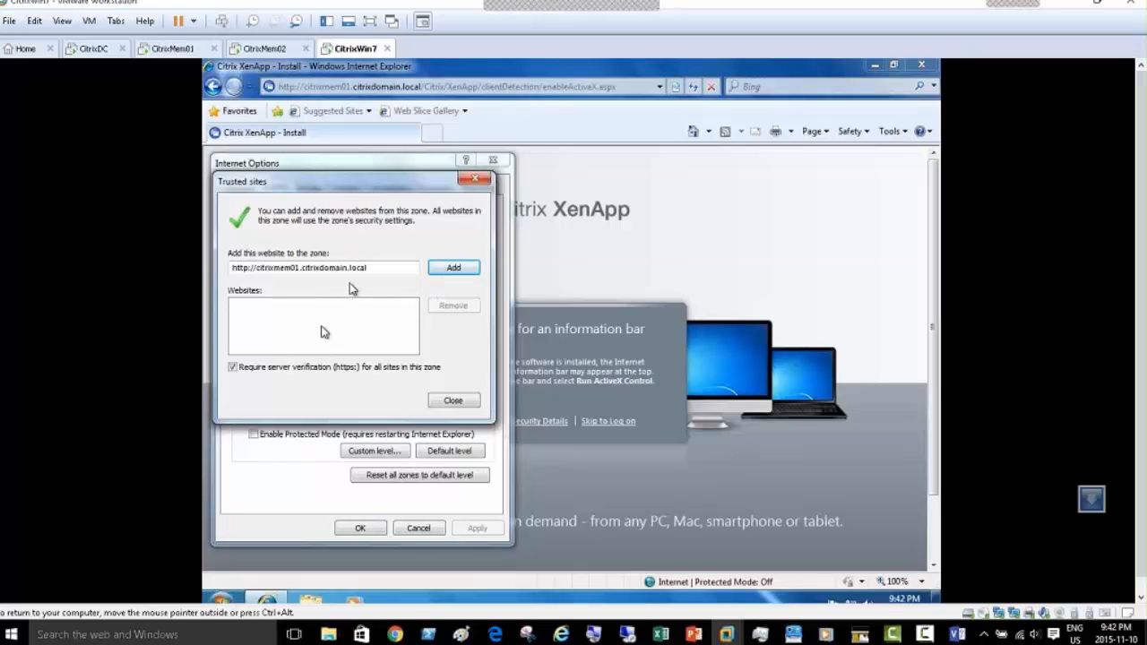
left_click(260, 371)
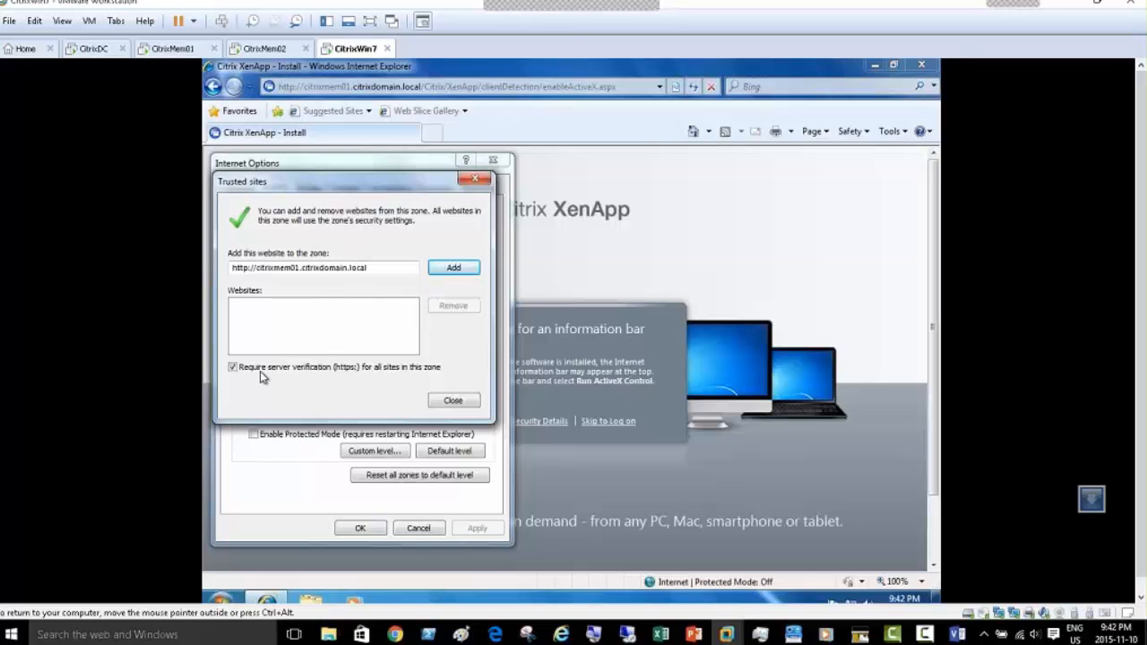
left_click(437, 269)
left_click(441, 400)
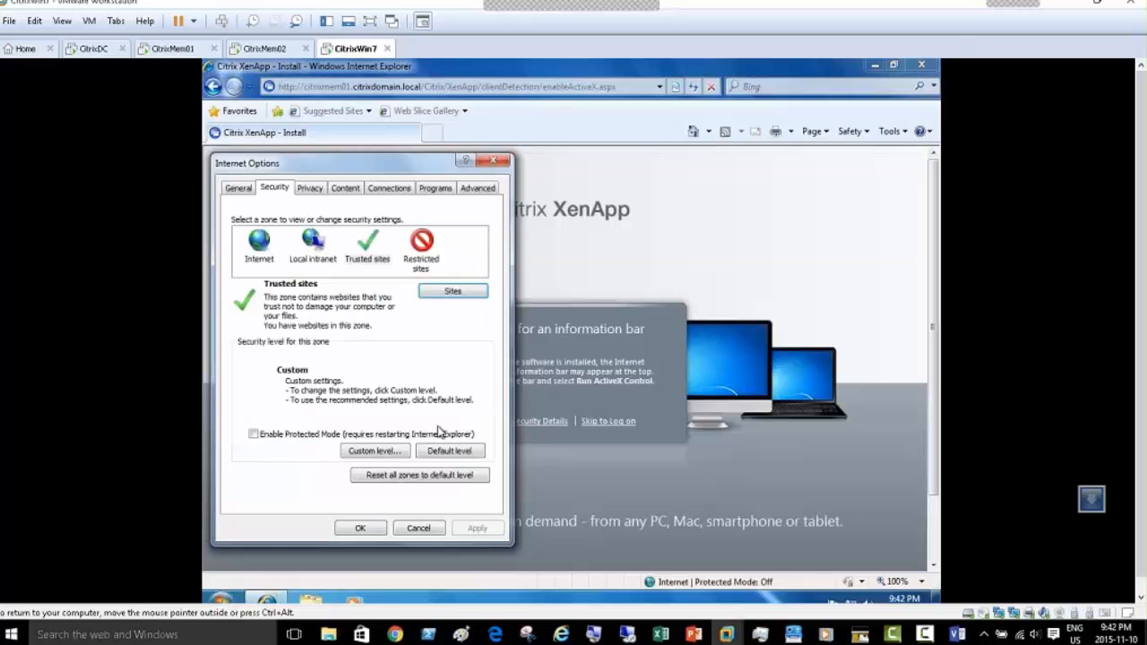
left_click(360, 527)
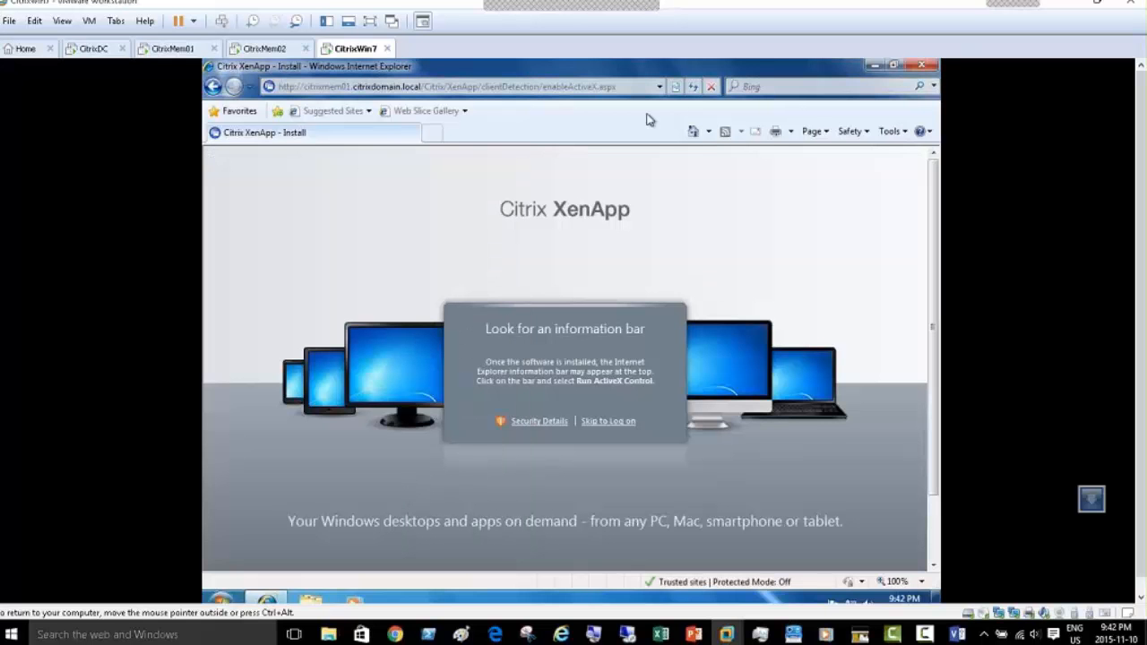
Step: Reload the XenApp page, skip to its logon form, and log on as administrator with the account password and domain citrixdomain.local
left_click(692, 87)
left_click(606, 422)
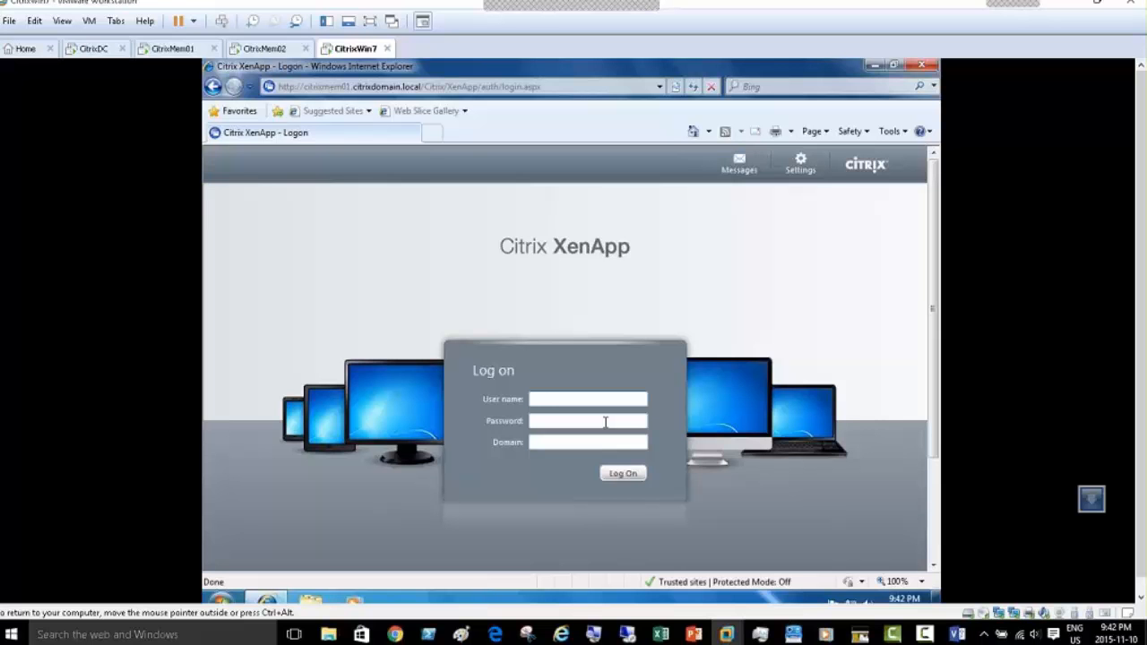
type("administrator")
left_click(605, 422)
type("••••••••")
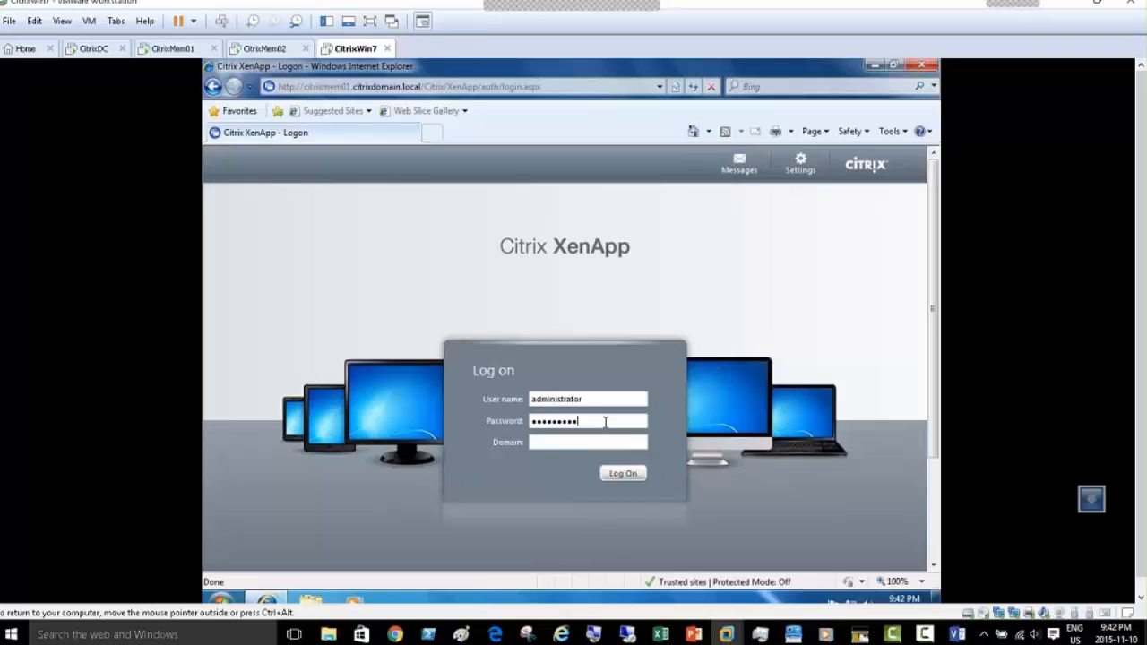
key("Tab")
type("a")
type("citri")
type("xdomain")
type(".local")
key("Return")
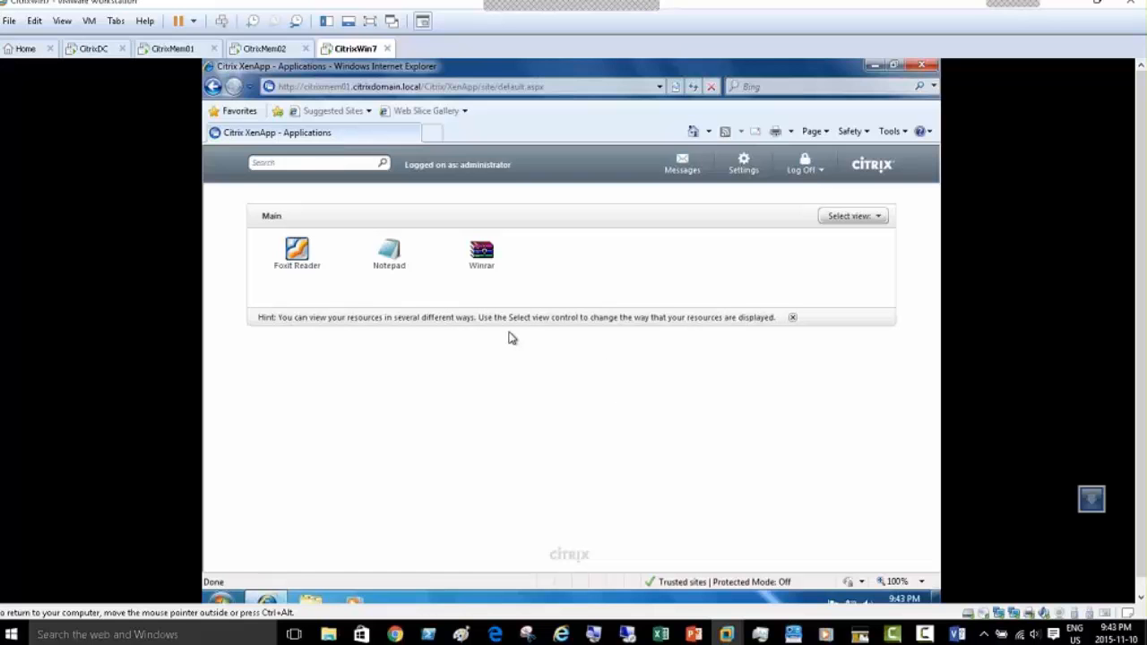
Step: Launch the published Foxit Reader, Winrar and Notepad applications from the XenApp page, dismissing the licence notice
left_click(300, 261)
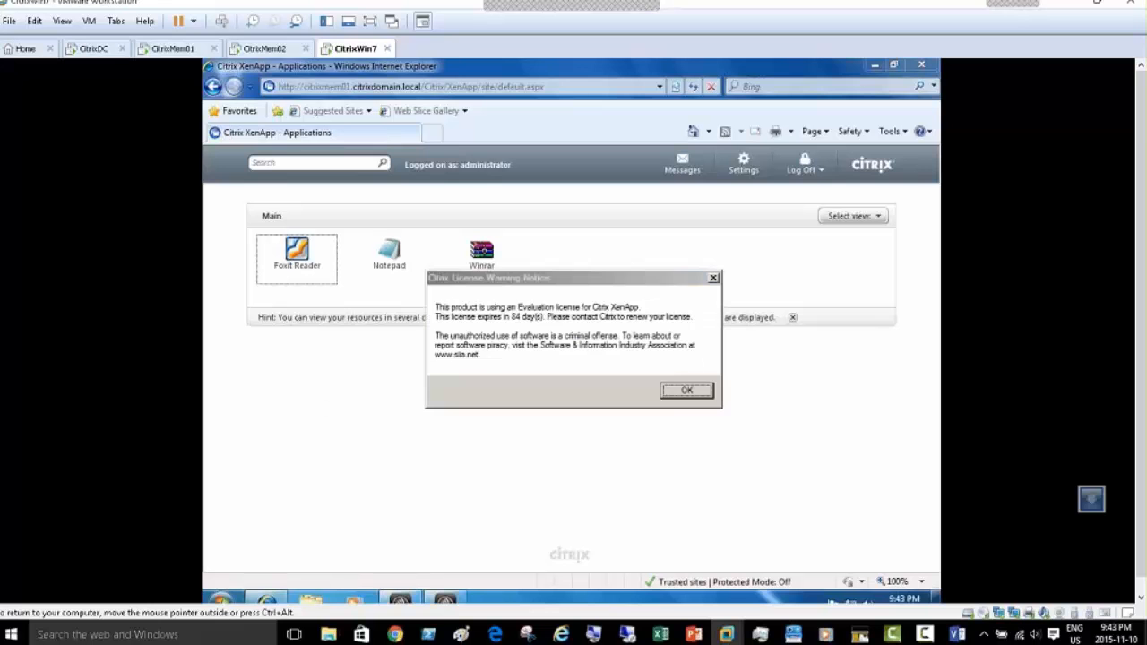
left_click(686, 390)
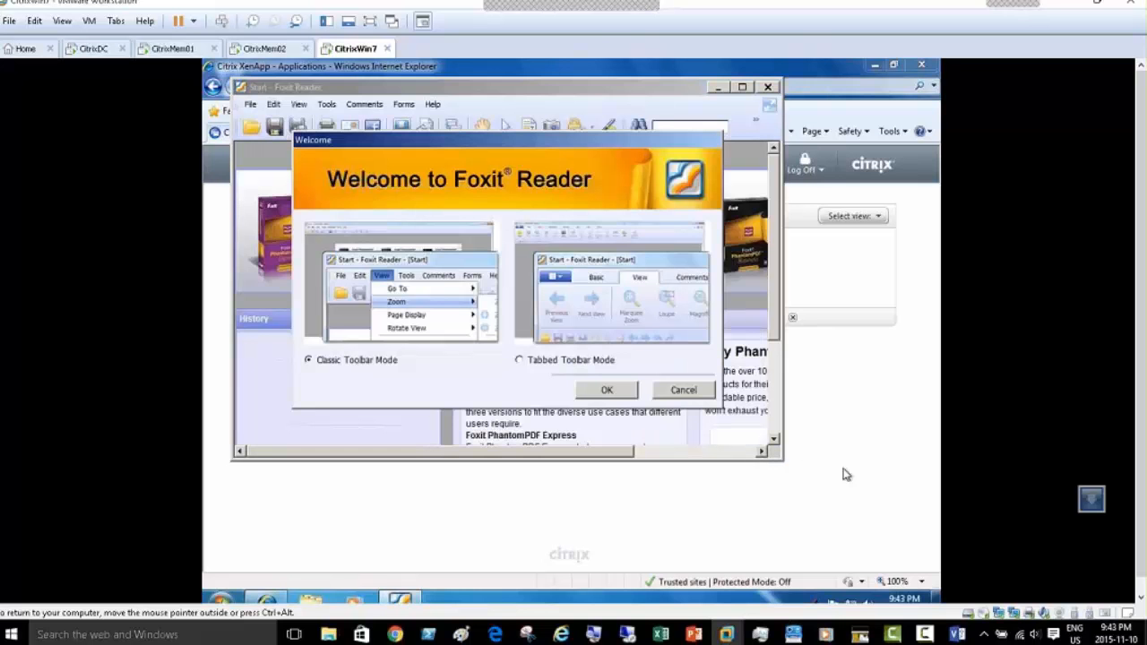
left_click(844, 467)
left_click(492, 271)
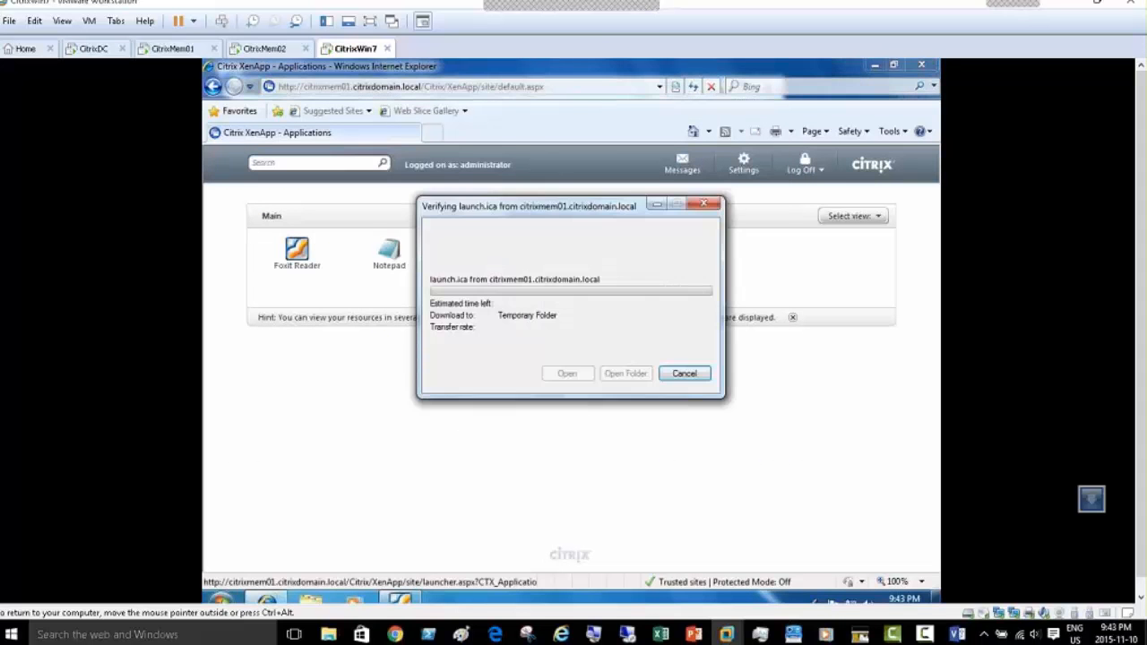
left_click(543, 508)
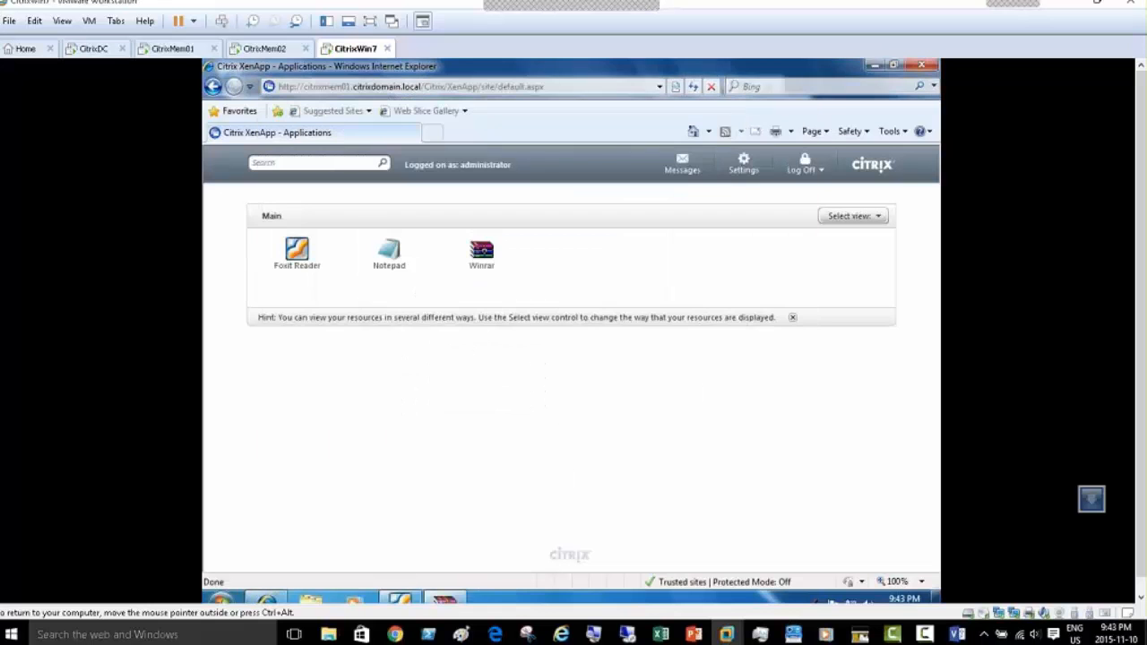
left_click(390, 259)
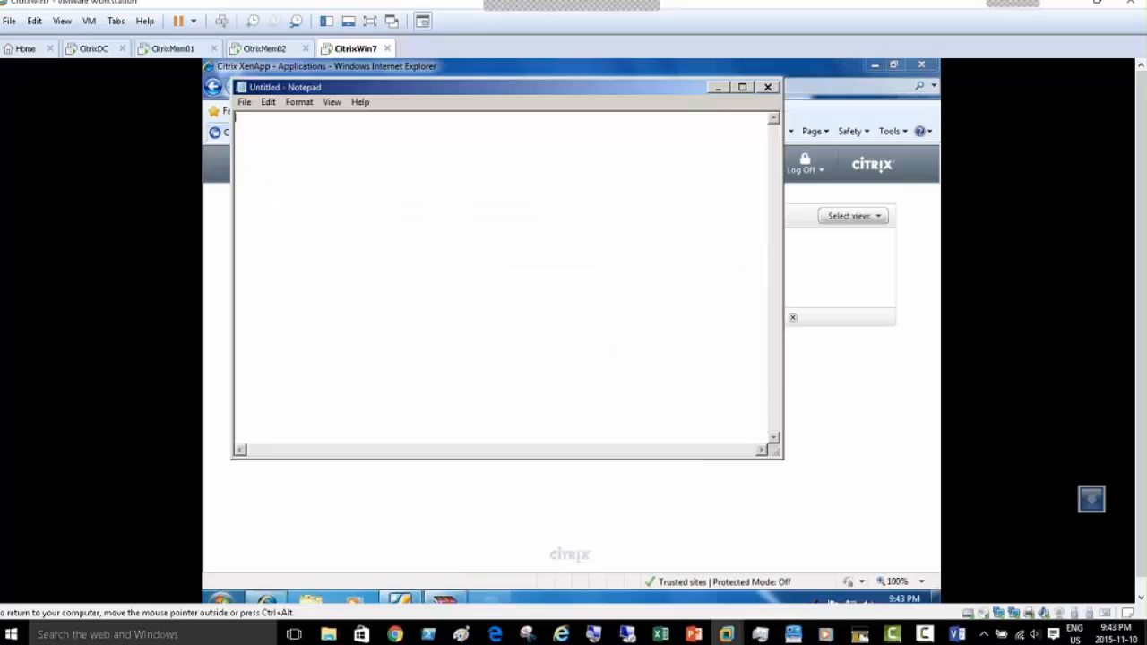
left_click(715, 499)
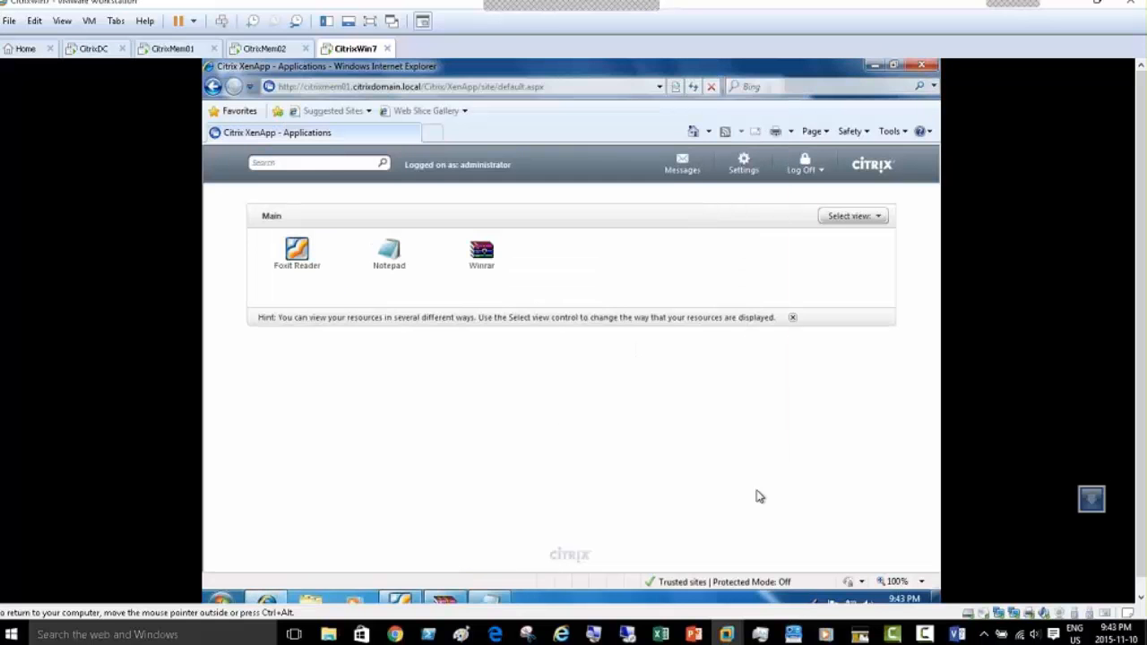
Step: Minimize the browser and the open published application windows, cancelling Foxit Reader's welcome dialog
left_click(874, 68)
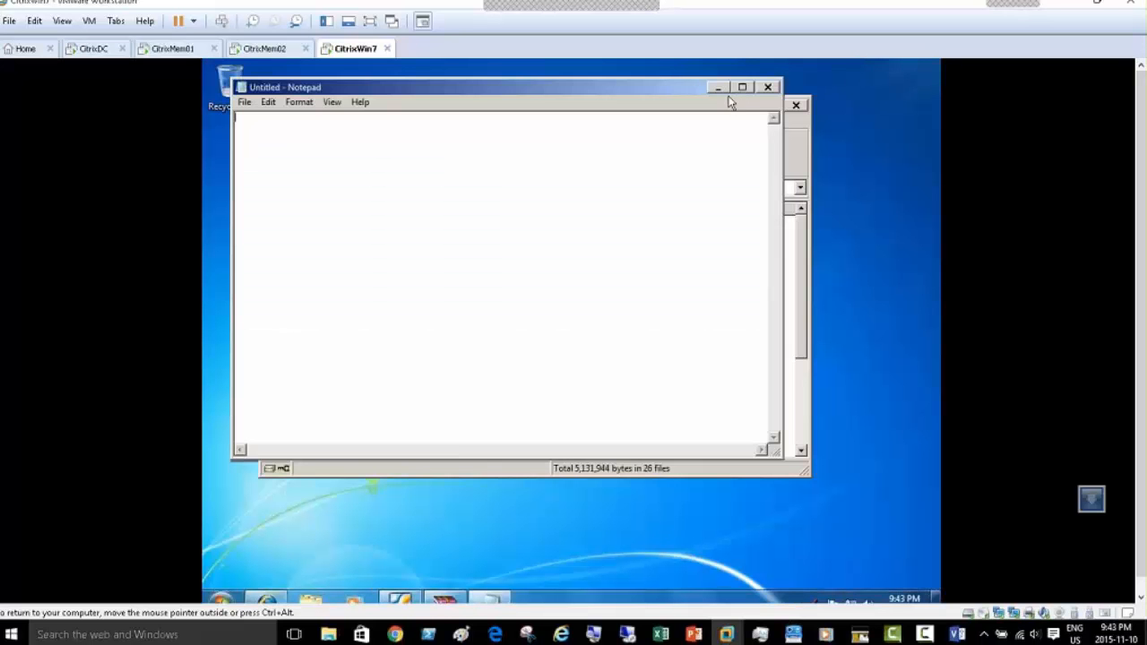
left_click(741, 86)
left_click(742, 106)
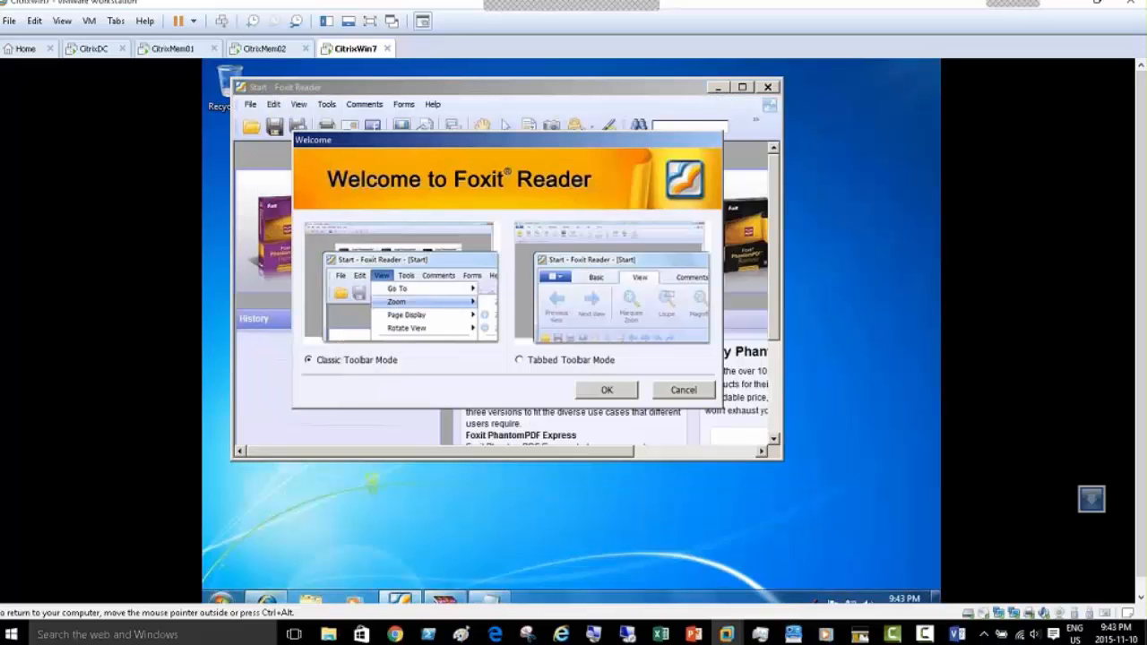
left_click(684, 389)
left_click(714, 88)
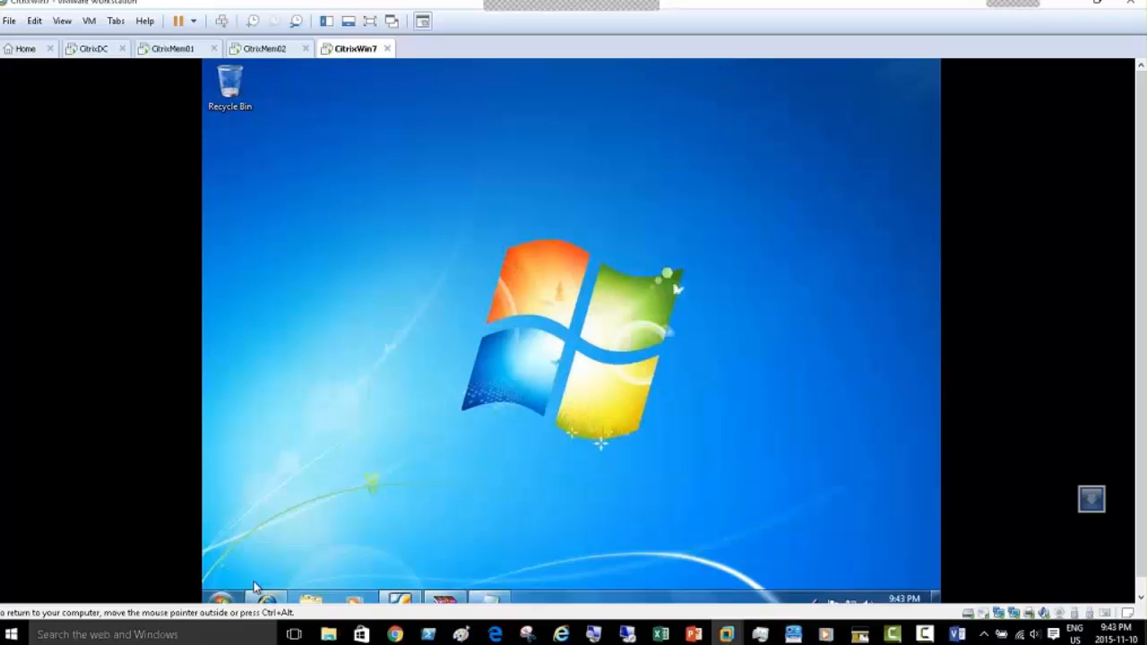
left_click(222, 601)
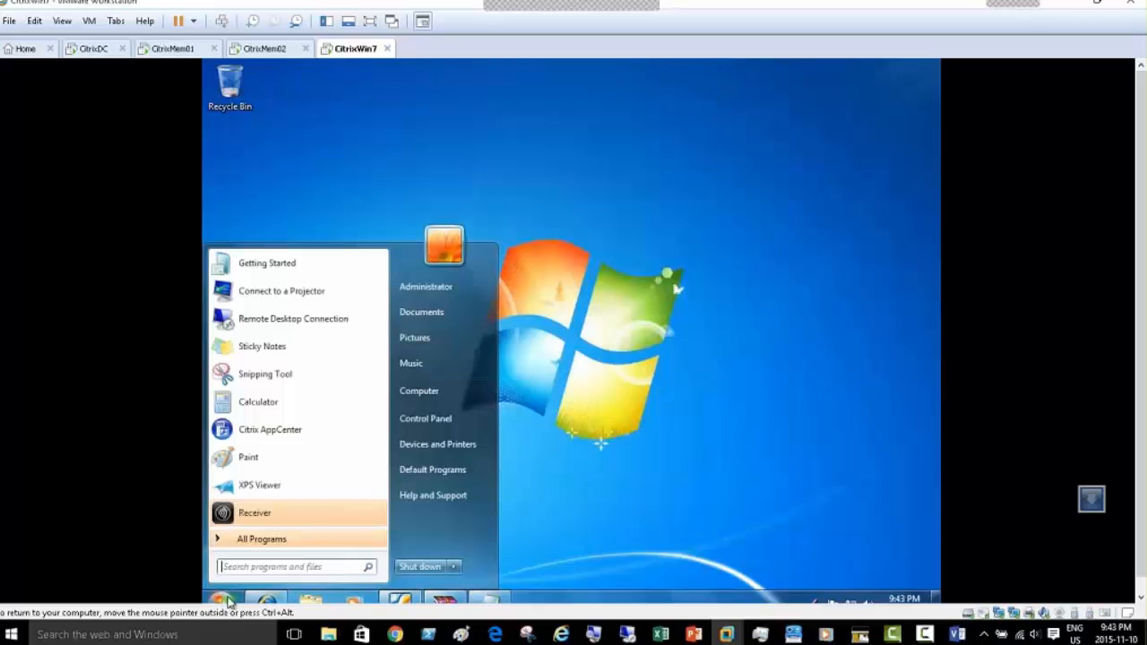
mouse_move(458, 572)
left_click(573, 578)
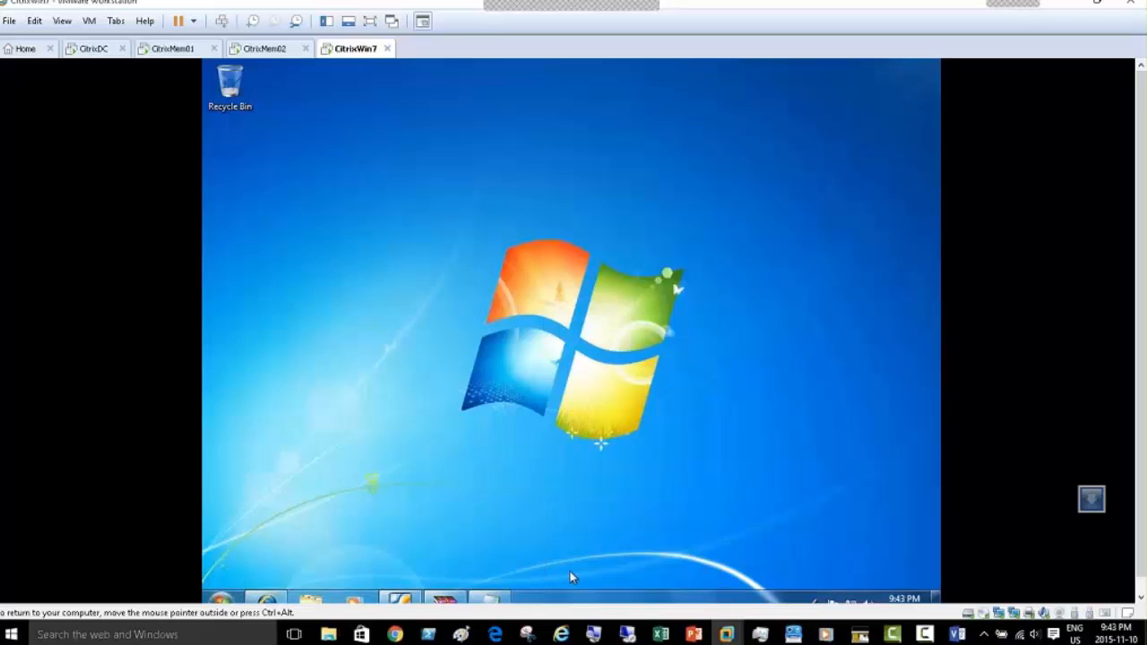
Step: Bring up the running WinRAR, Foxit Reader and Notepad windows one after another on the Windows 7 desktop
left_click(441, 602)
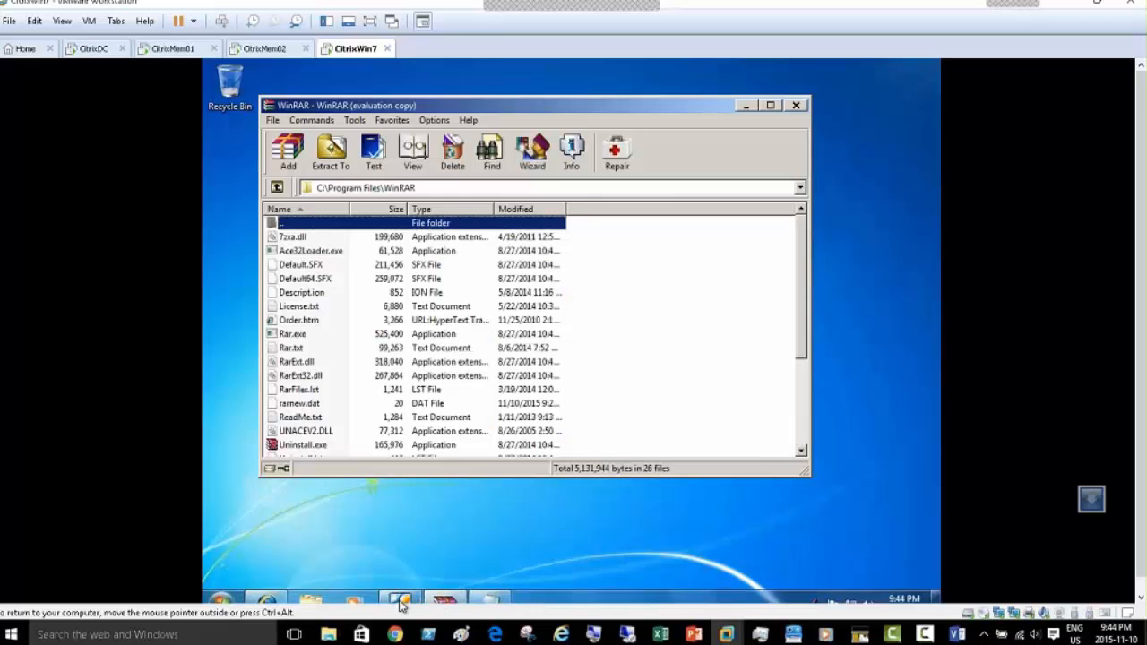
left_click(402, 602)
left_click(492, 602)
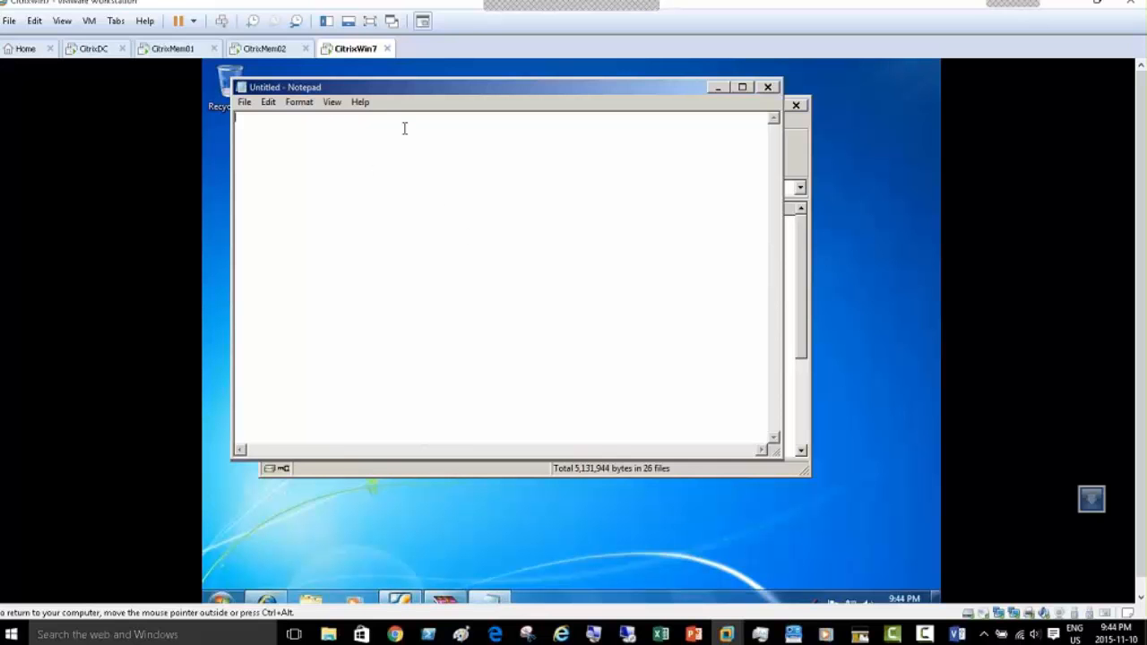
Step: Switch to the CitrixMem01 machine and compare the session counts of Toronto's CITRIXMEM01 and CITRIXMEM02 in AppCenter
left_click(176, 54)
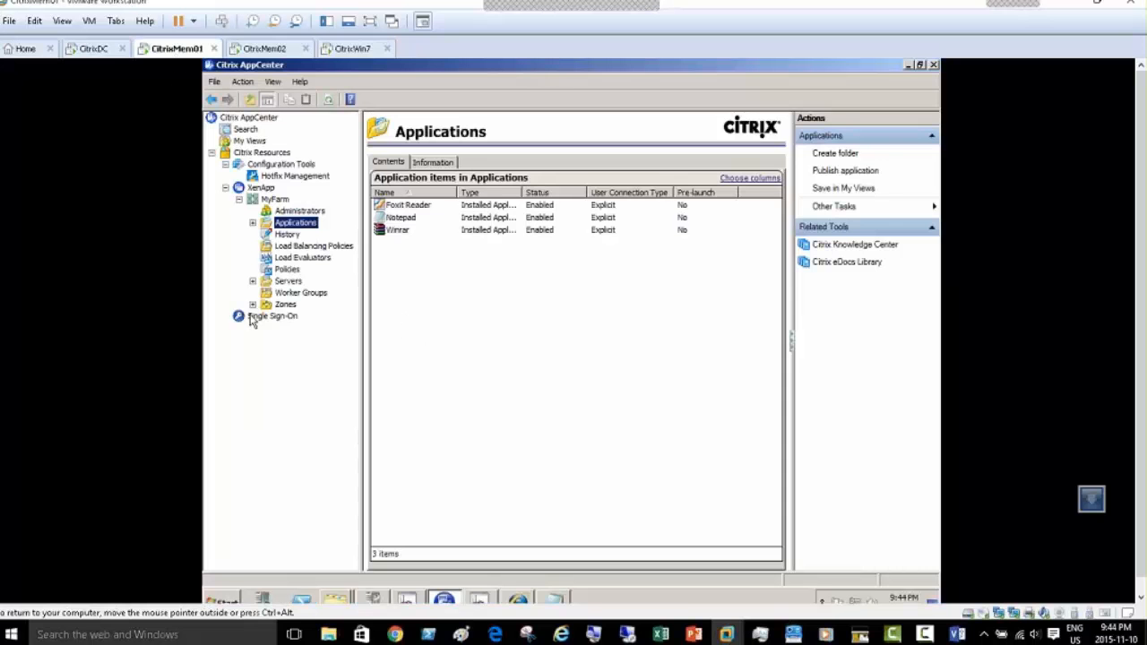
left_click(252, 280)
left_click(267, 293)
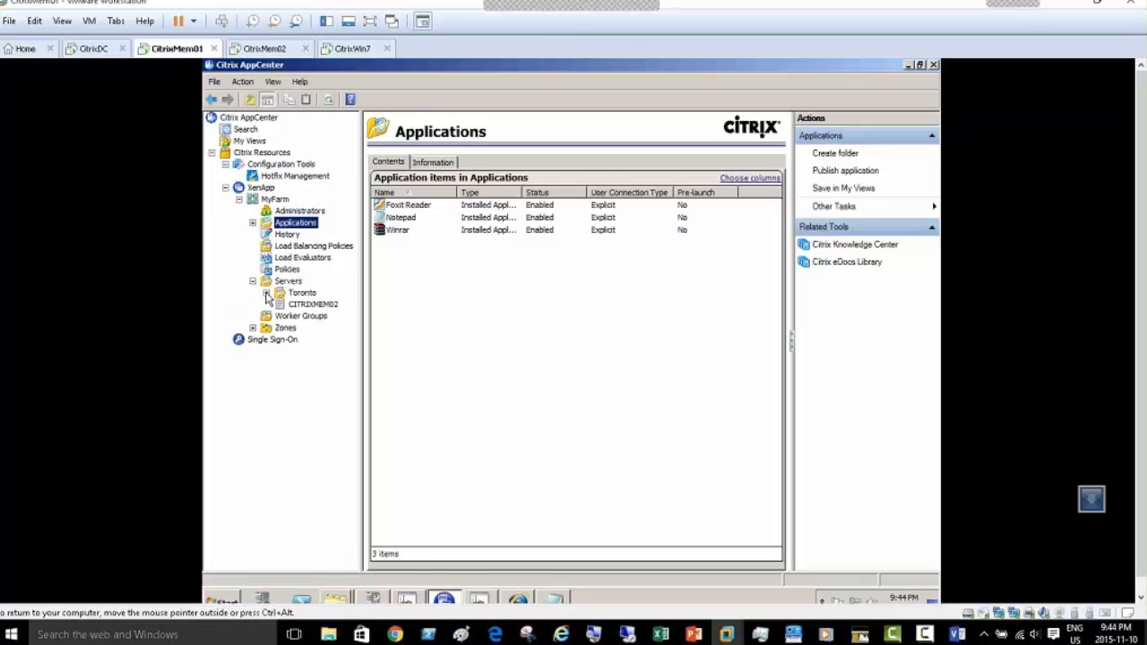
left_click(314, 305)
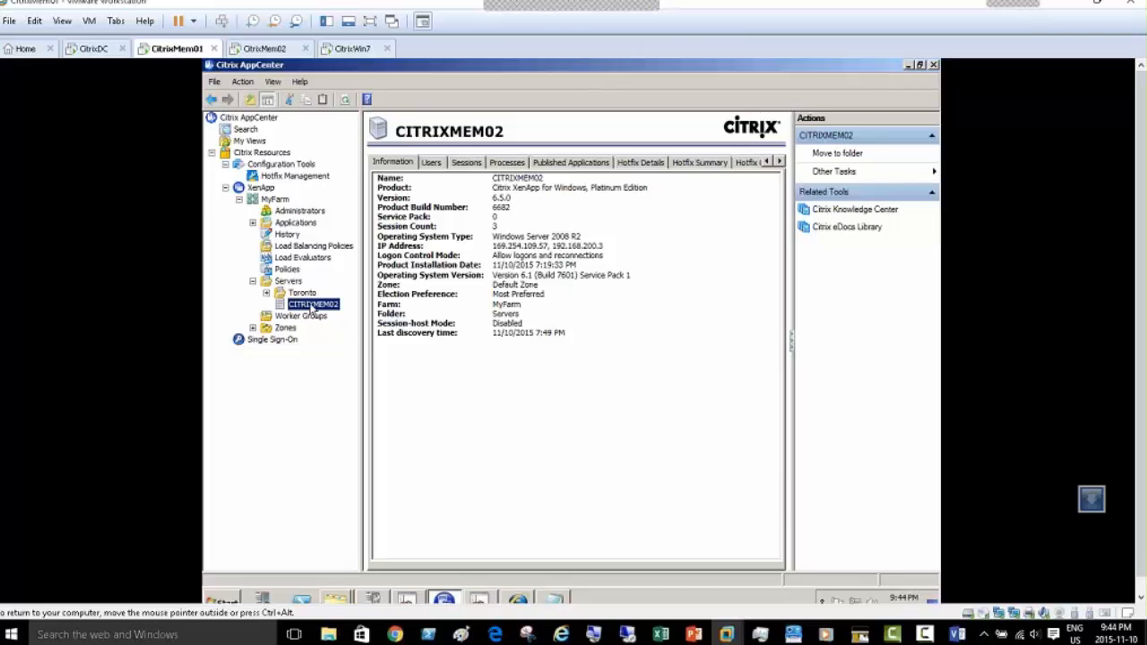
left_click(266, 293)
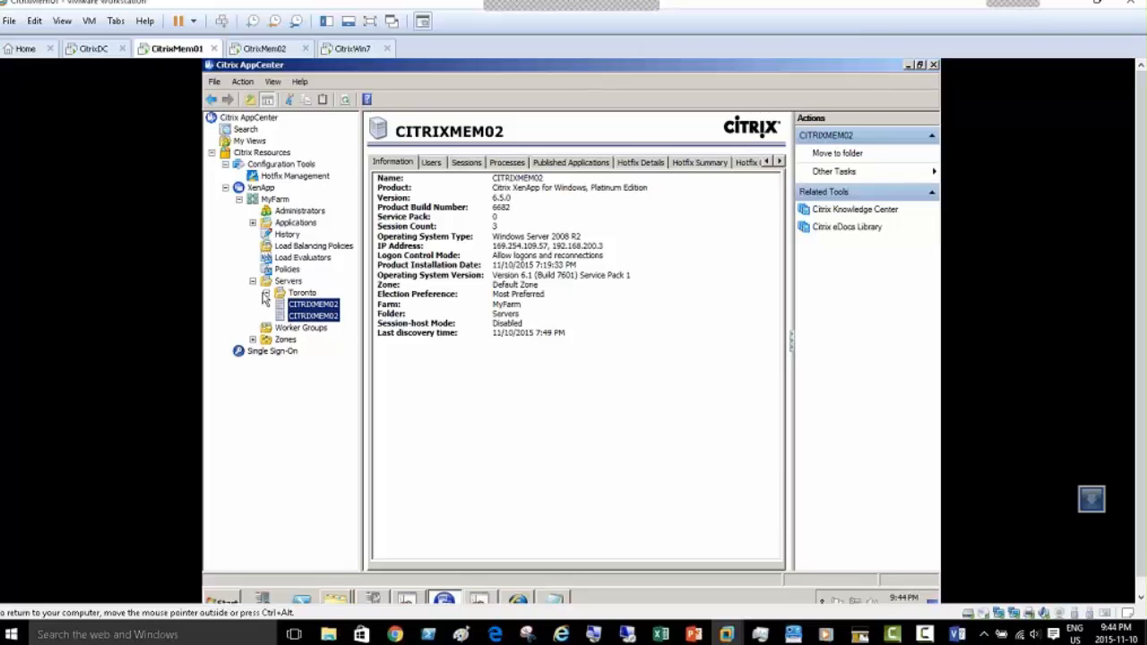
left_click(320, 305)
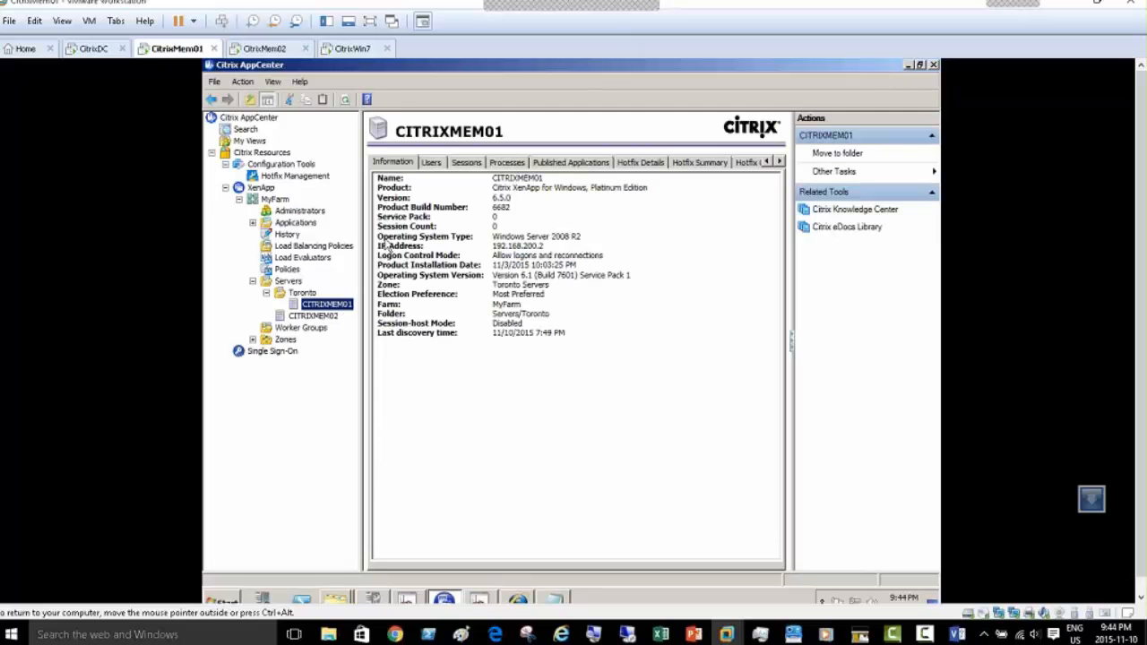
left_click(318, 316)
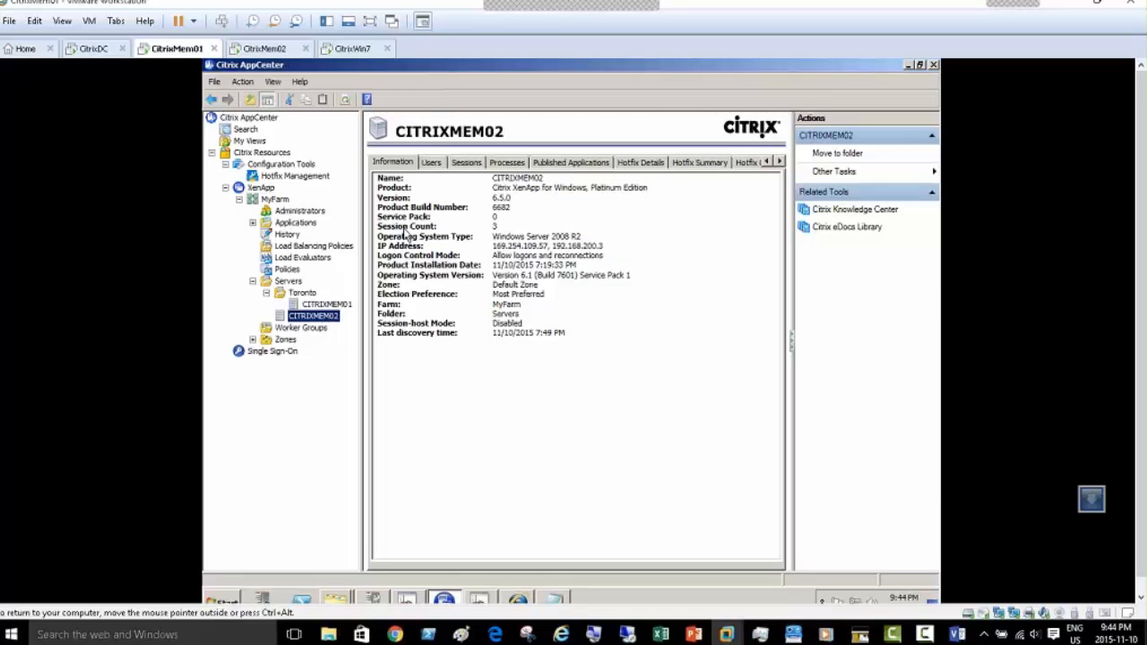
Step: Check CITRIXMEM02's session count, switch to the CitrixWin7 machine and close the published Foxit Reader
left_click(408, 227)
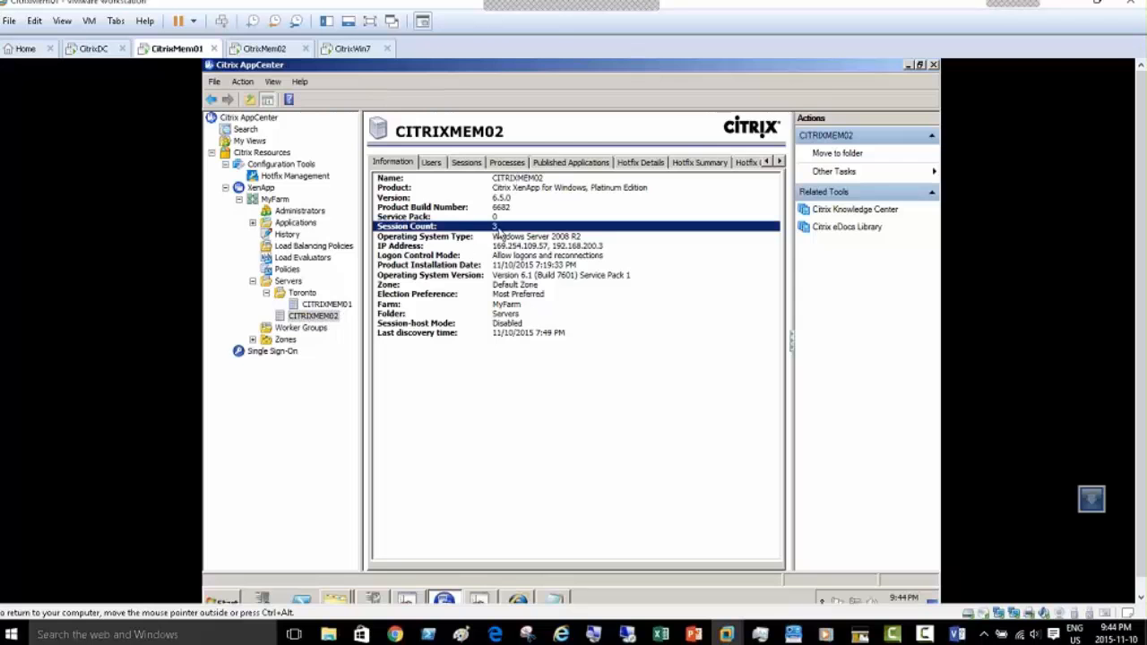
left_click(352, 49)
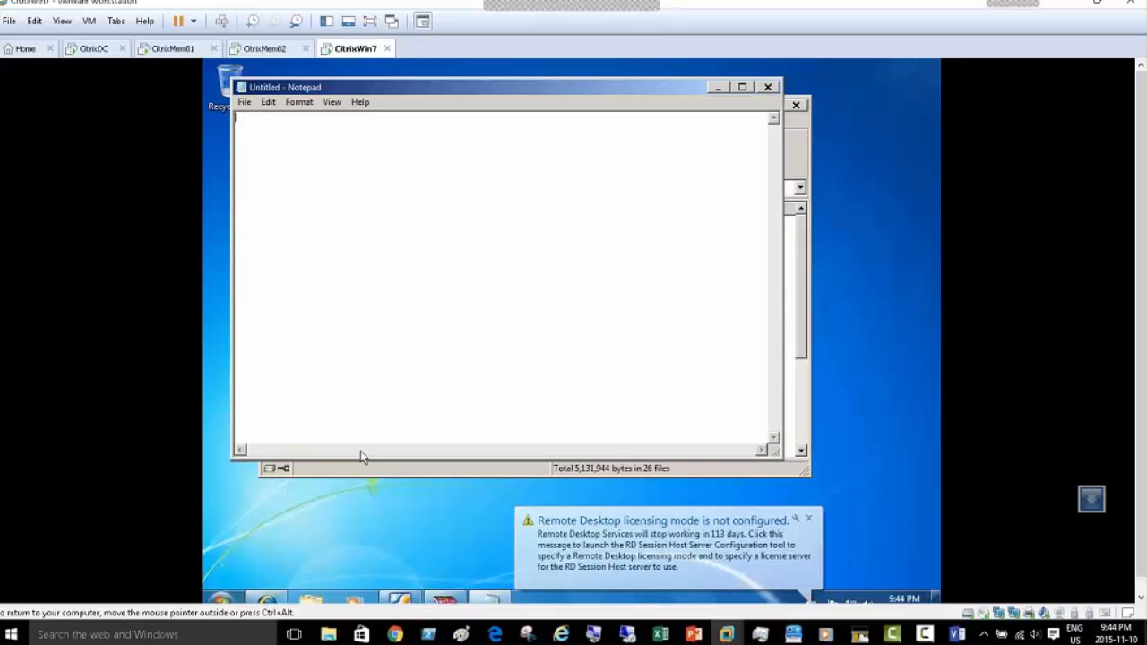
left_click(405, 599)
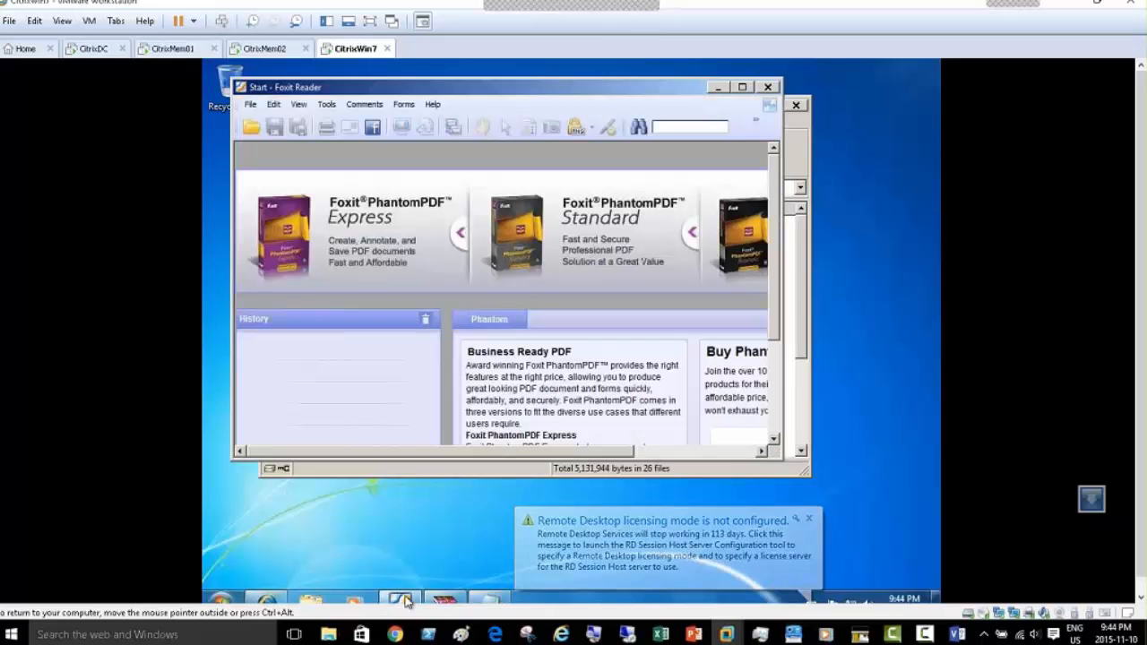
left_click(769, 88)
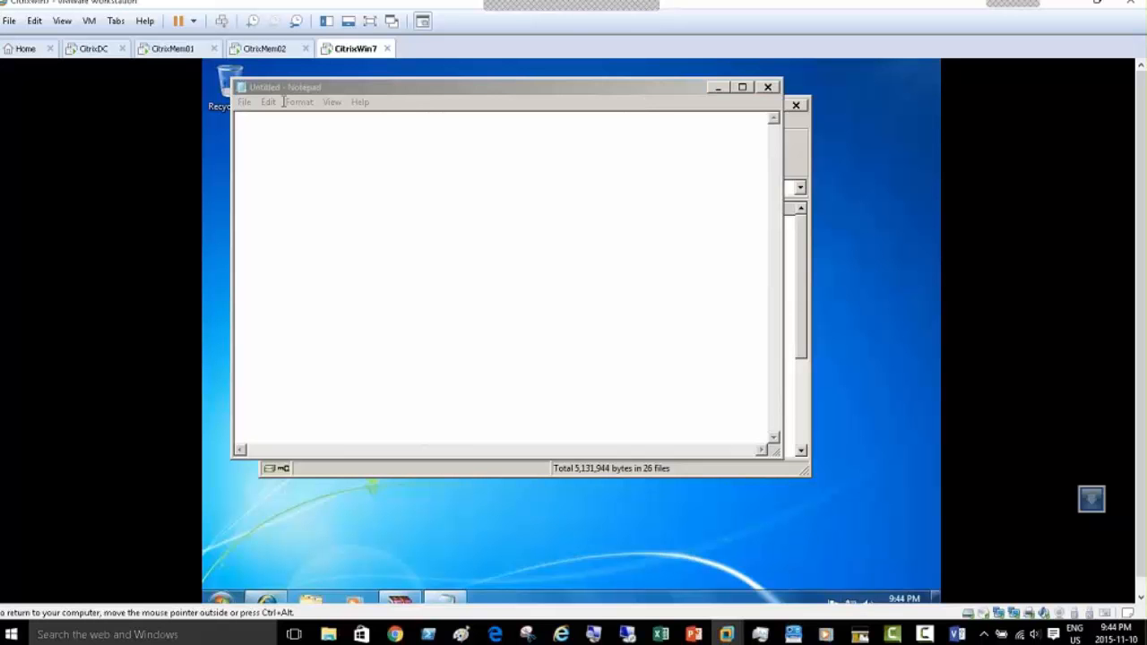
Step: Switch to the CitrixMem01 machine and refresh CITRIXMEM02 in AppCenter to check its session count
left_click(170, 50)
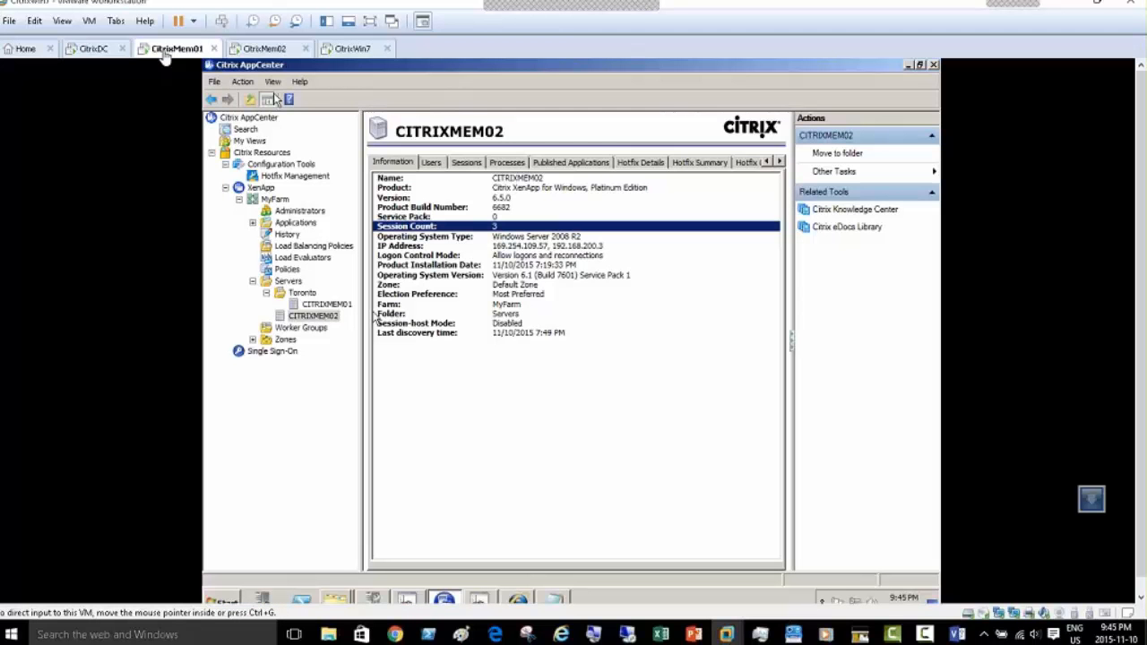
right_click(325, 324)
key("Escape")
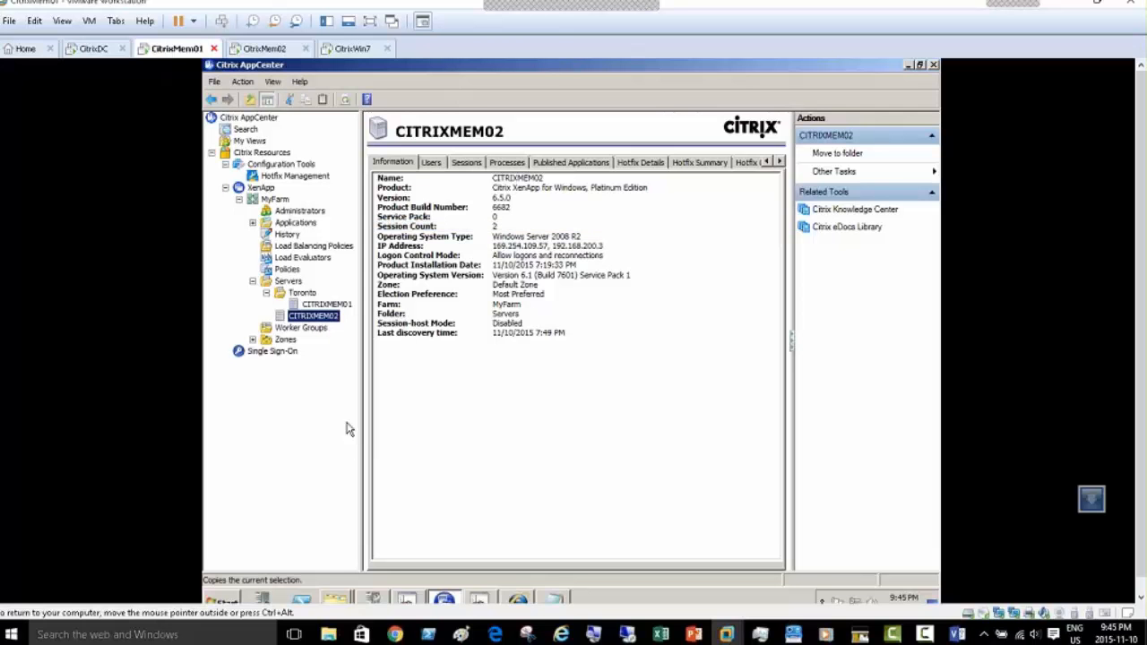
left_click(510, 229)
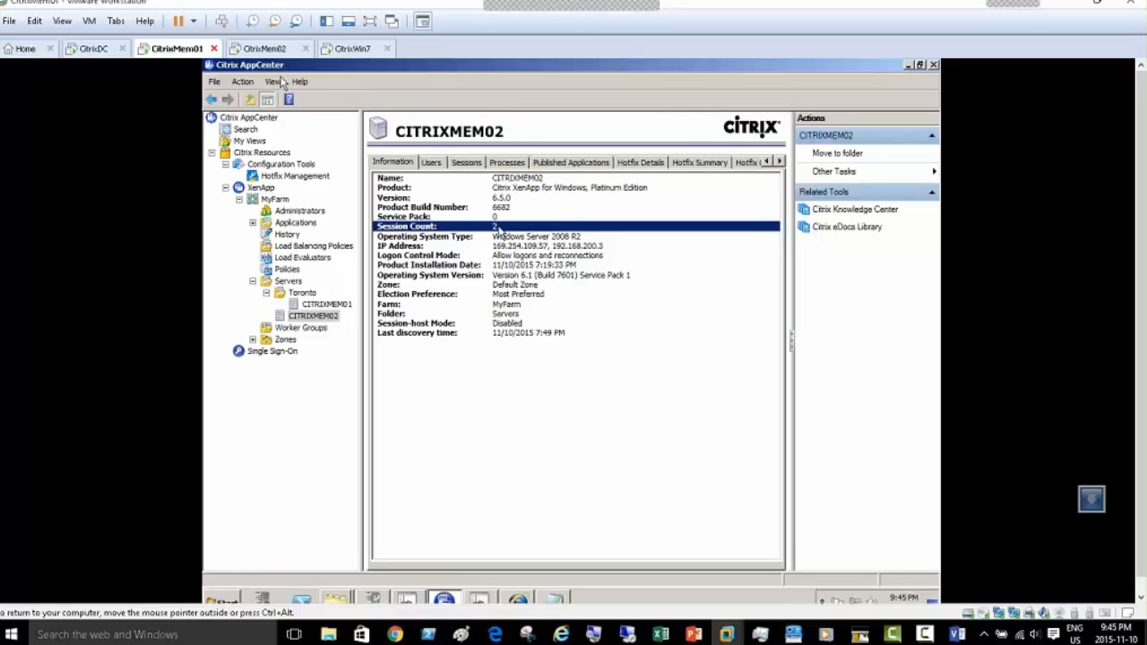
Step: Close the published Notepad on the CitrixWin7 machine, and refresh CITRIXMEM02 in AppCenter on CitrixMem01 to recheck its session count
left_click(352, 48)
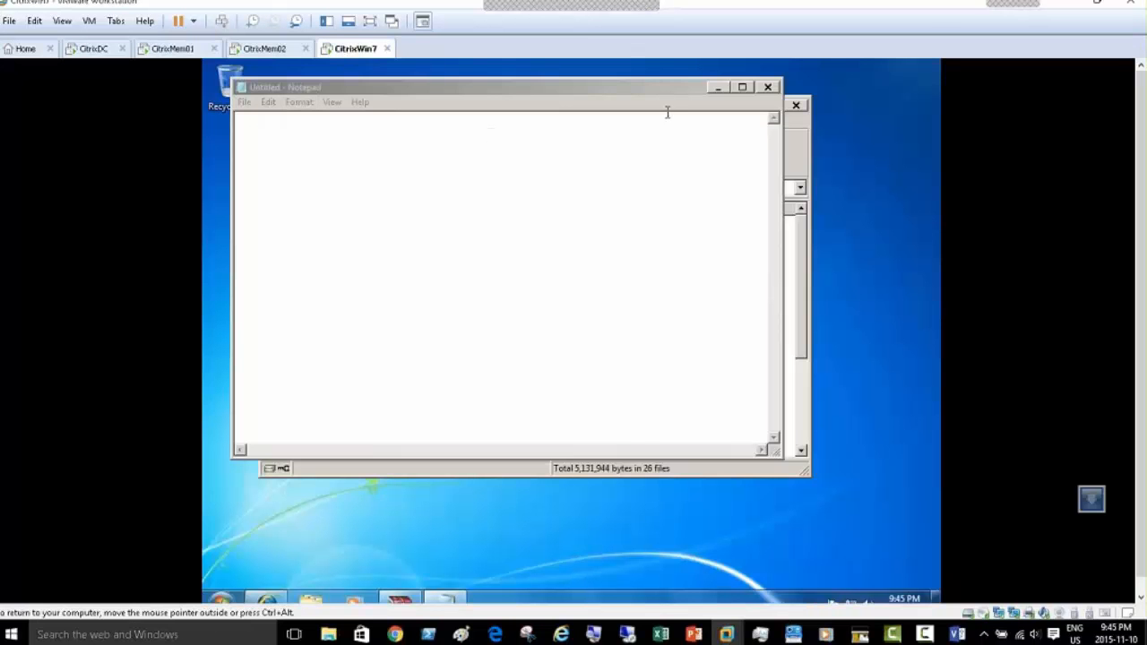
left_click(768, 87)
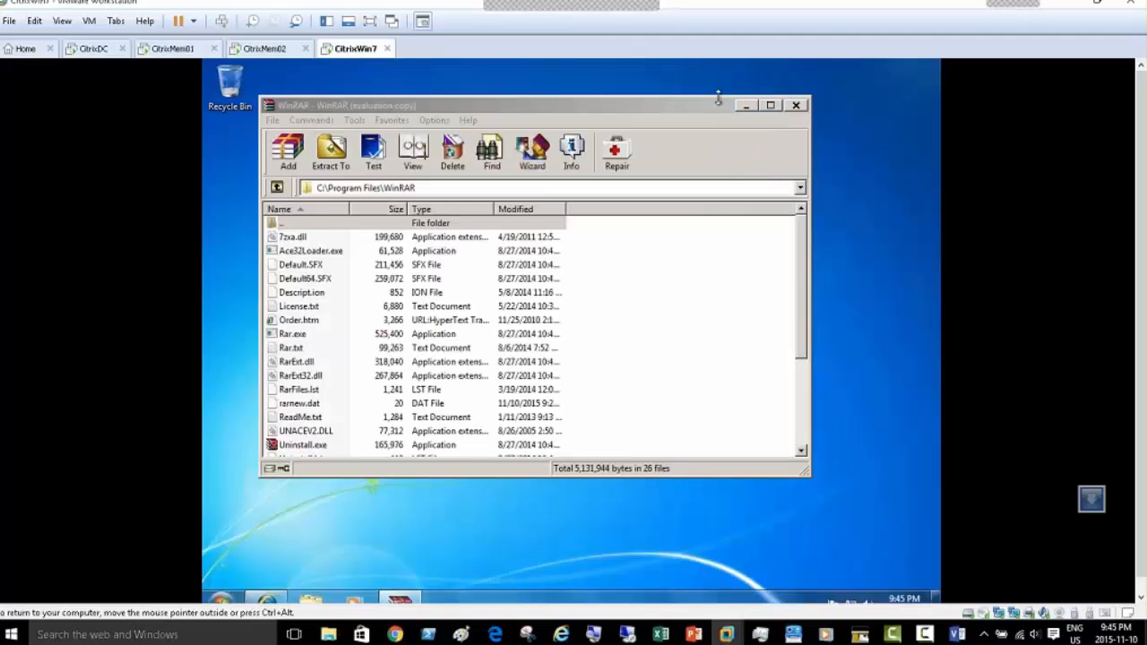
left_click(177, 49)
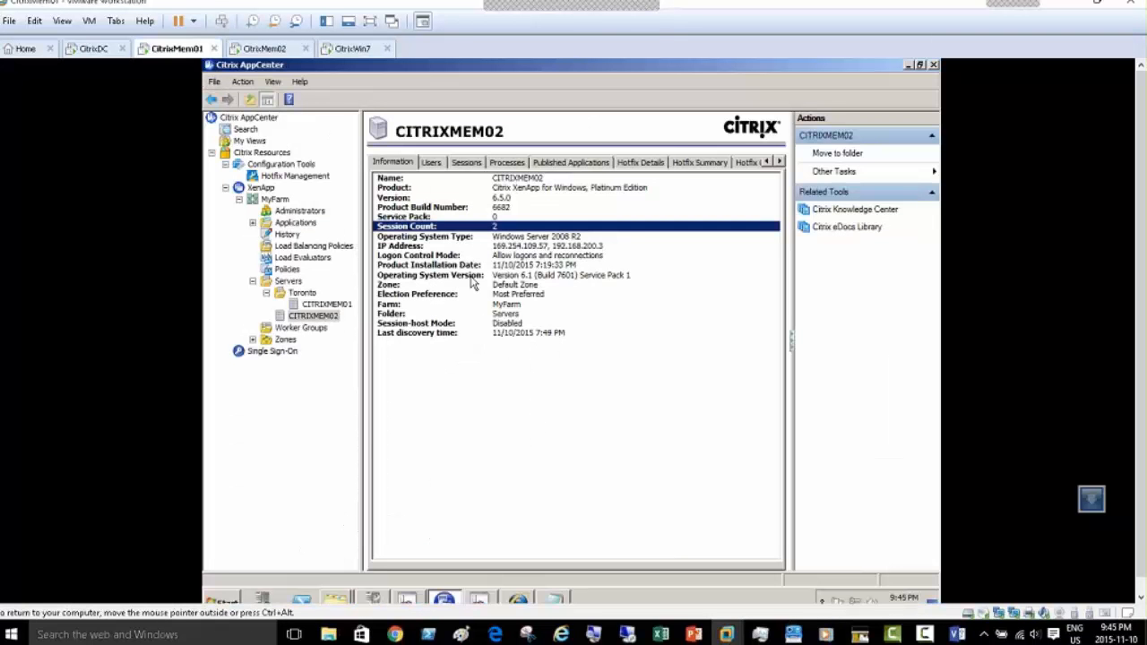
right_click(313, 324)
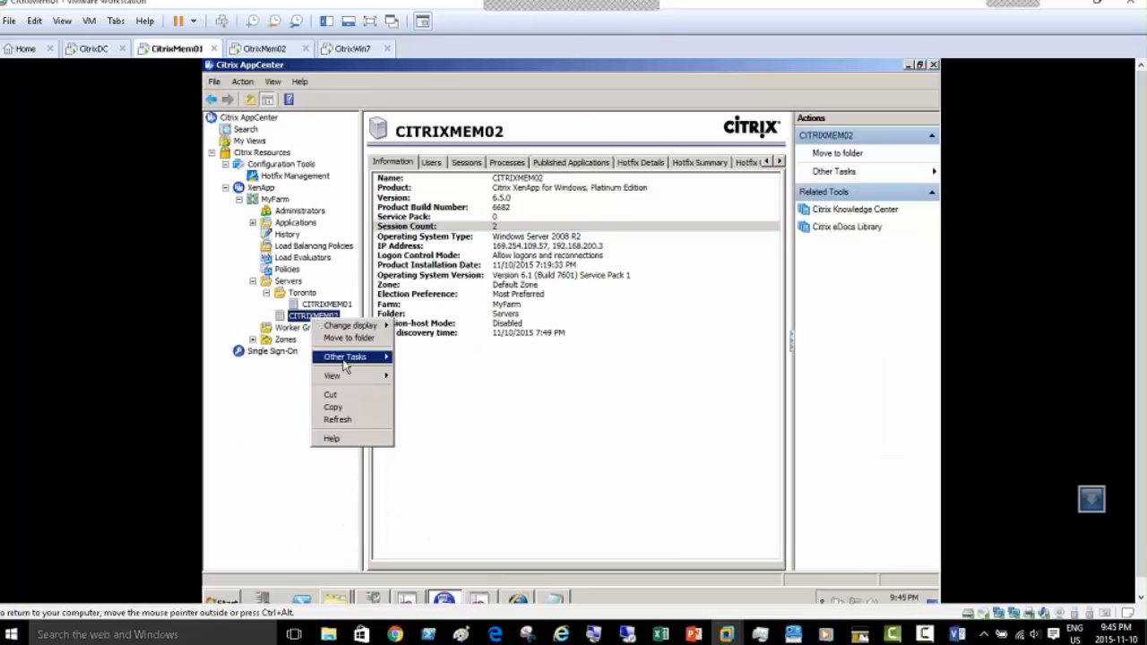
left_click(357, 419)
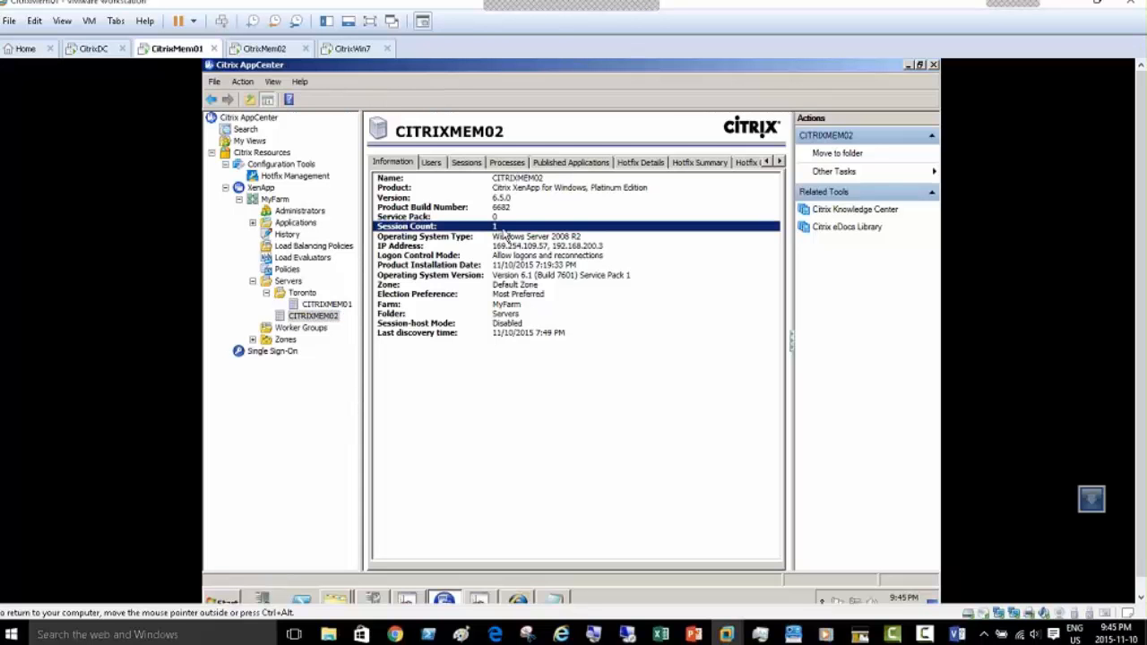
Step: Examine the Winrar session's details in CITRIXMEM02's user and session lists, along with the ICA-TCP and RDP-Tcp listeners
left_click(437, 164)
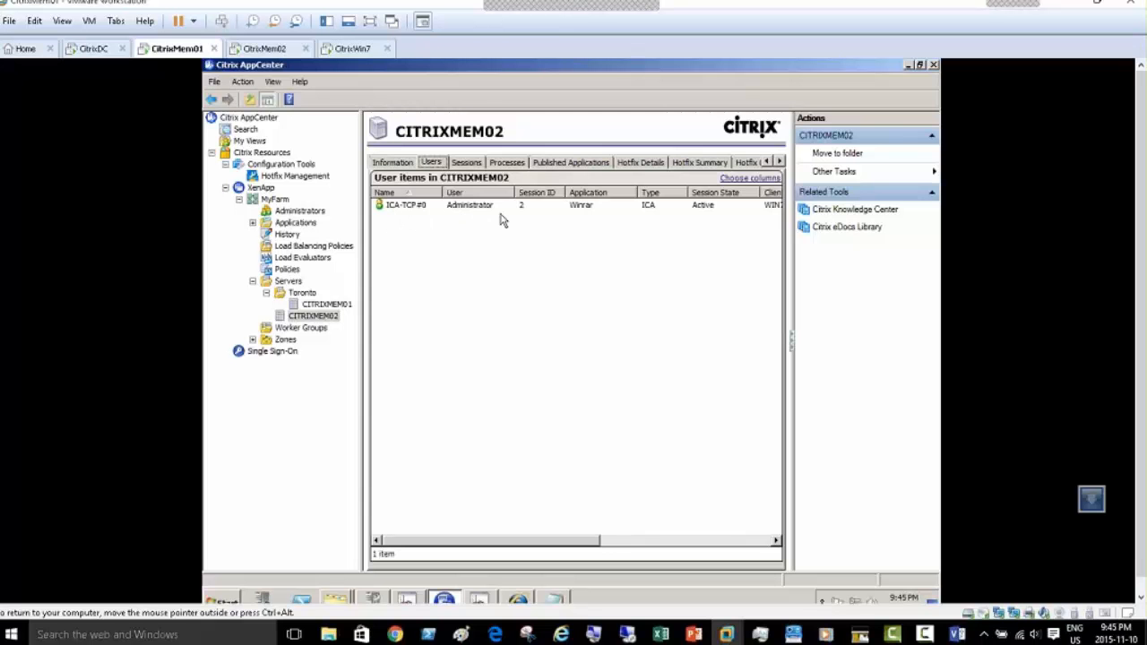
left_click(711, 209)
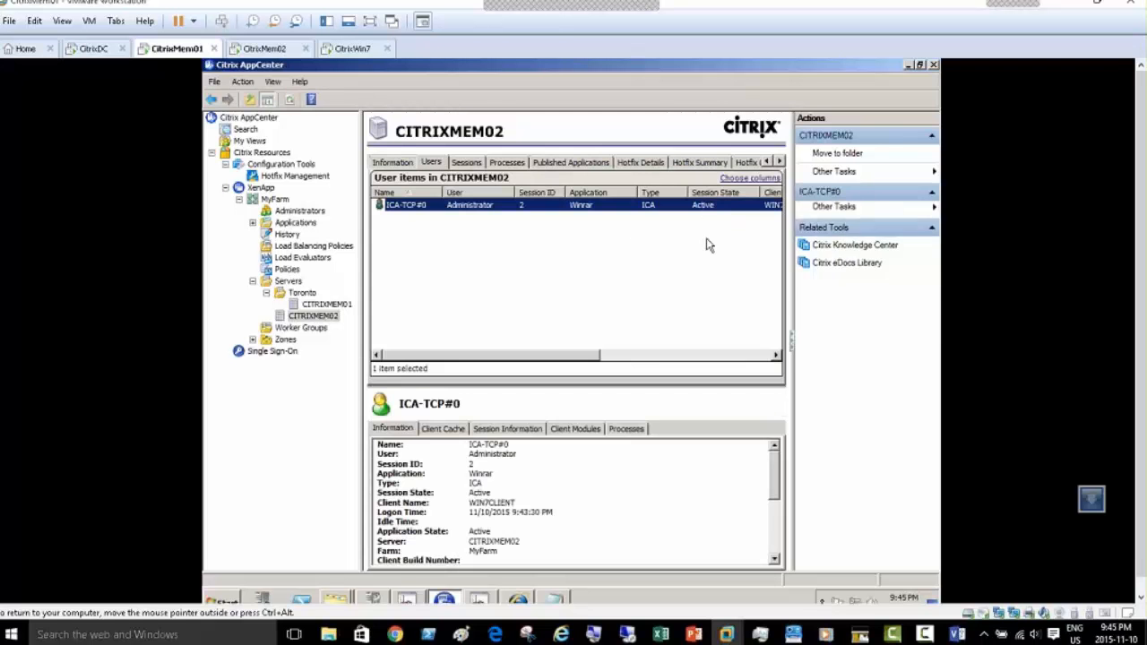
left_click(459, 464)
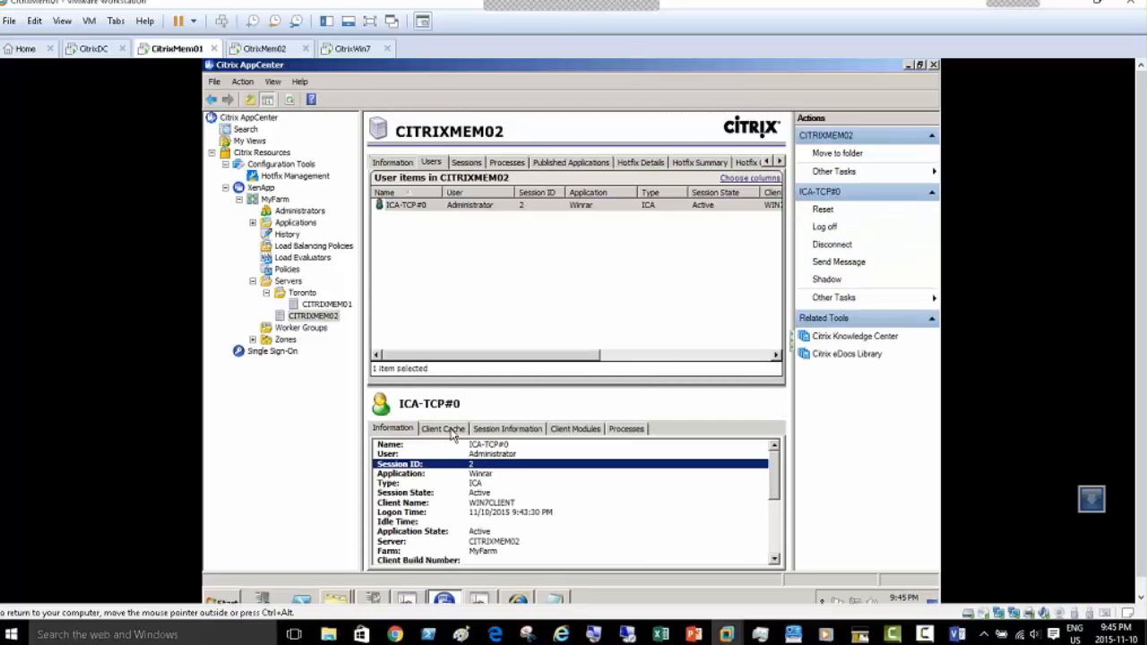
left_click(465, 162)
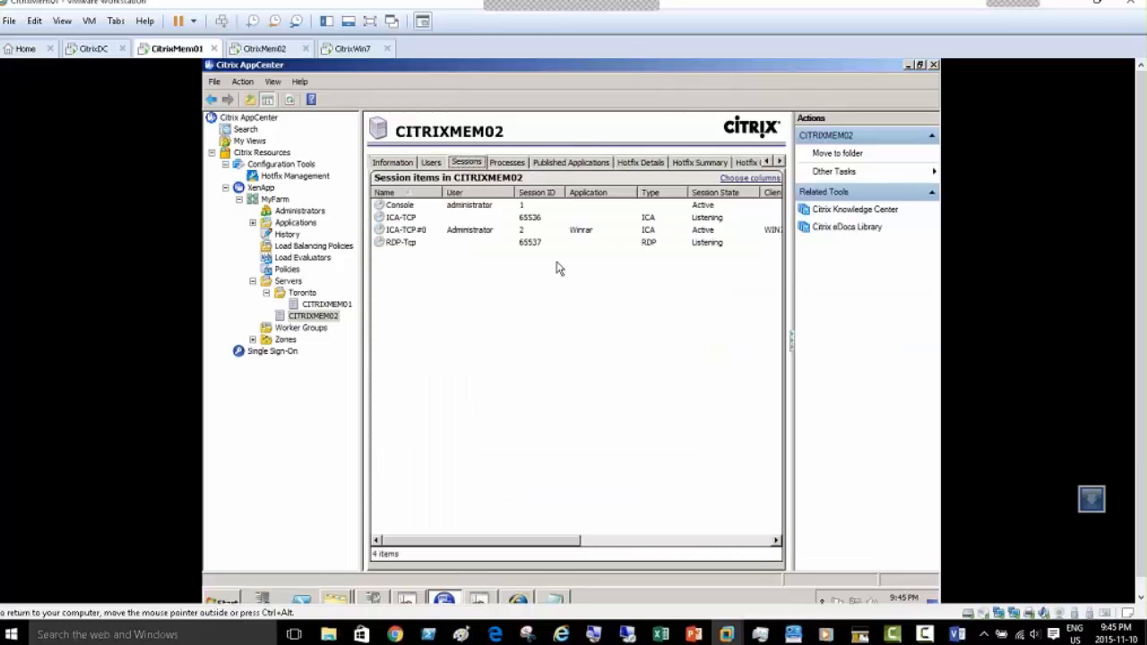
left_click(588, 233)
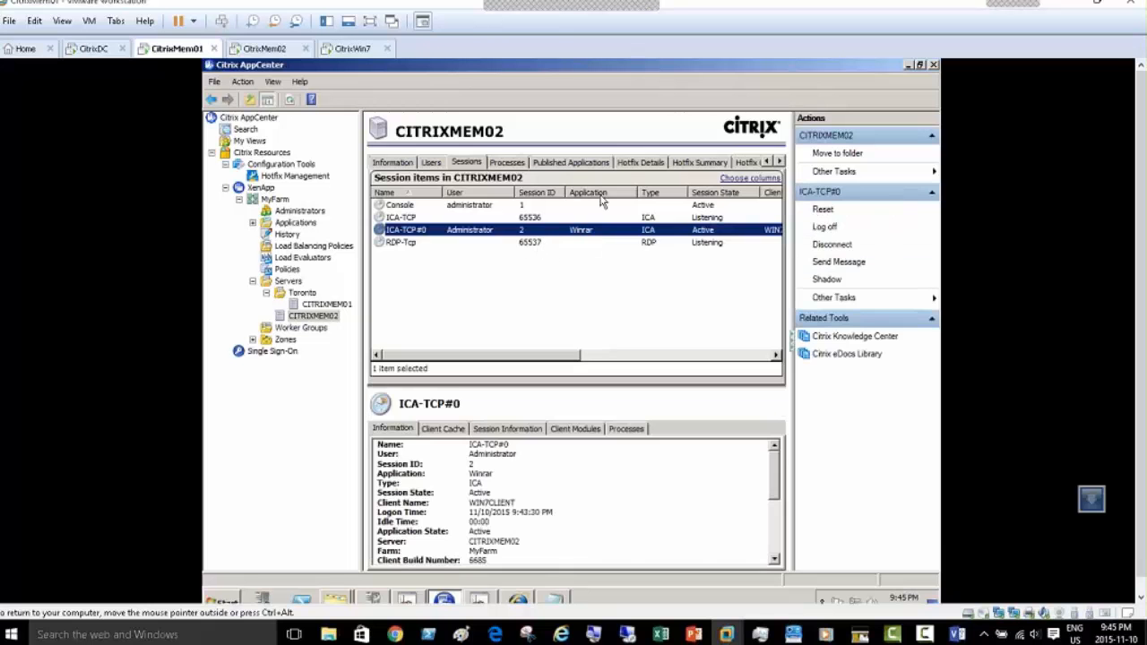
left_click(653, 218)
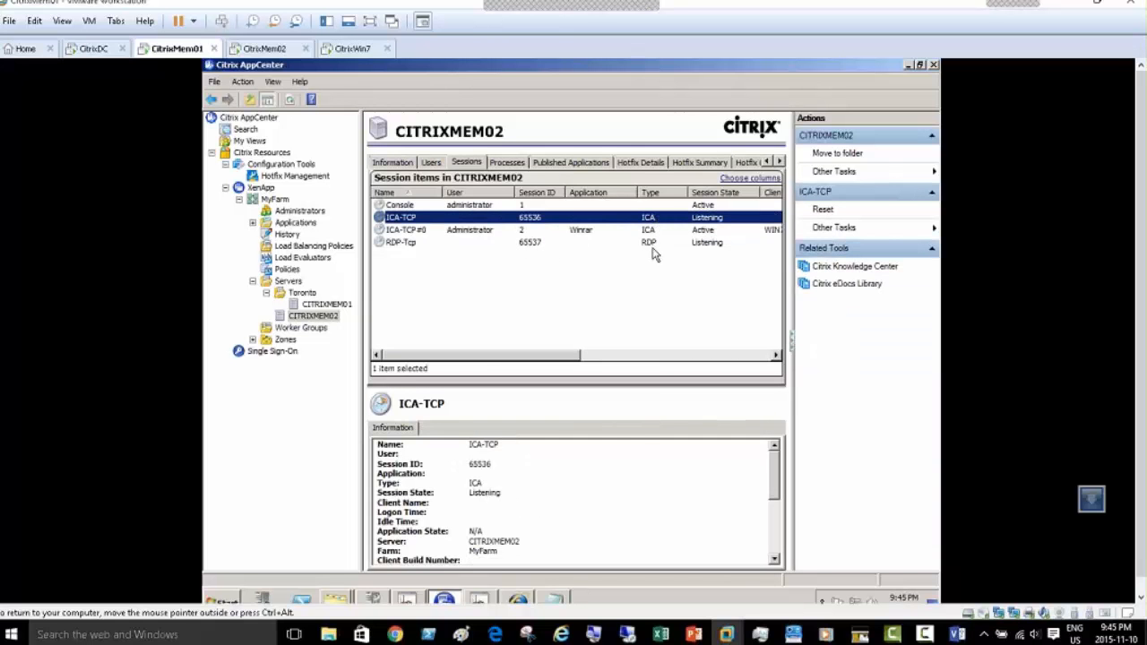
left_click(650, 244)
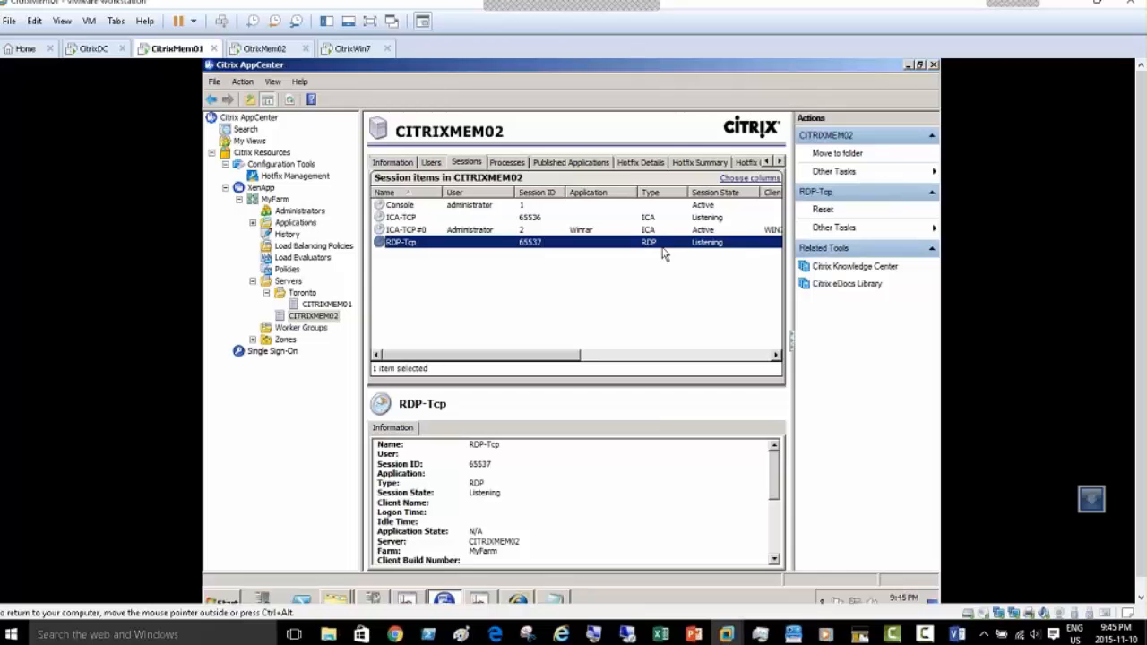
Step: Look through CITRIXMEM02's processes, published applications and hotfix information, and return to its general information to check the session count
left_click(508, 163)
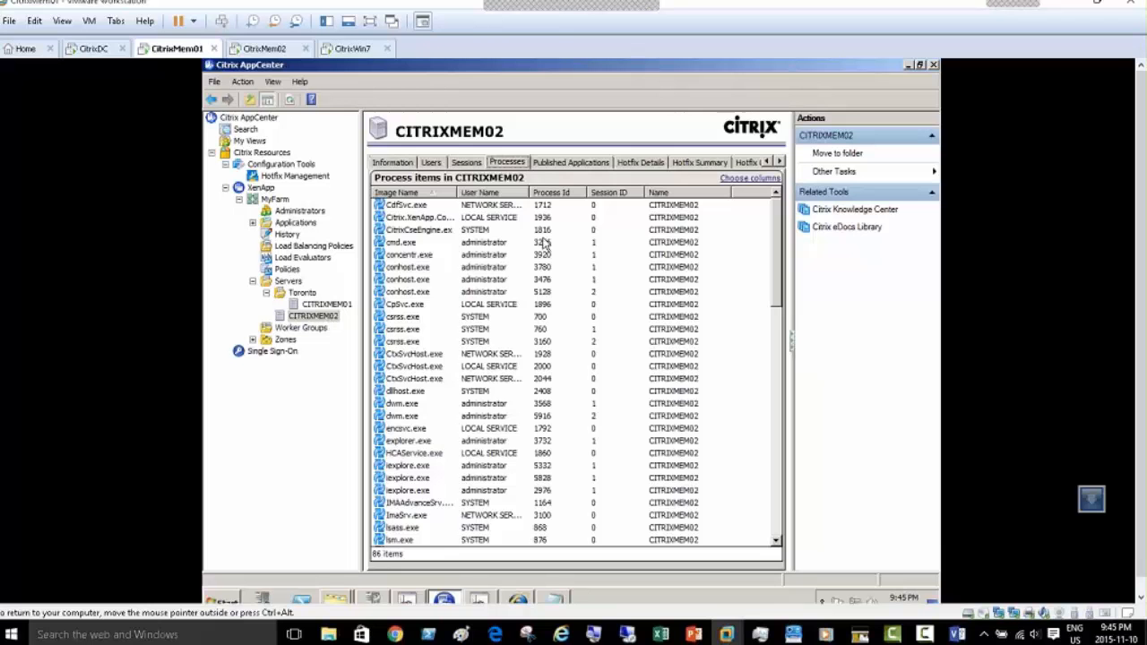
left_click(554, 163)
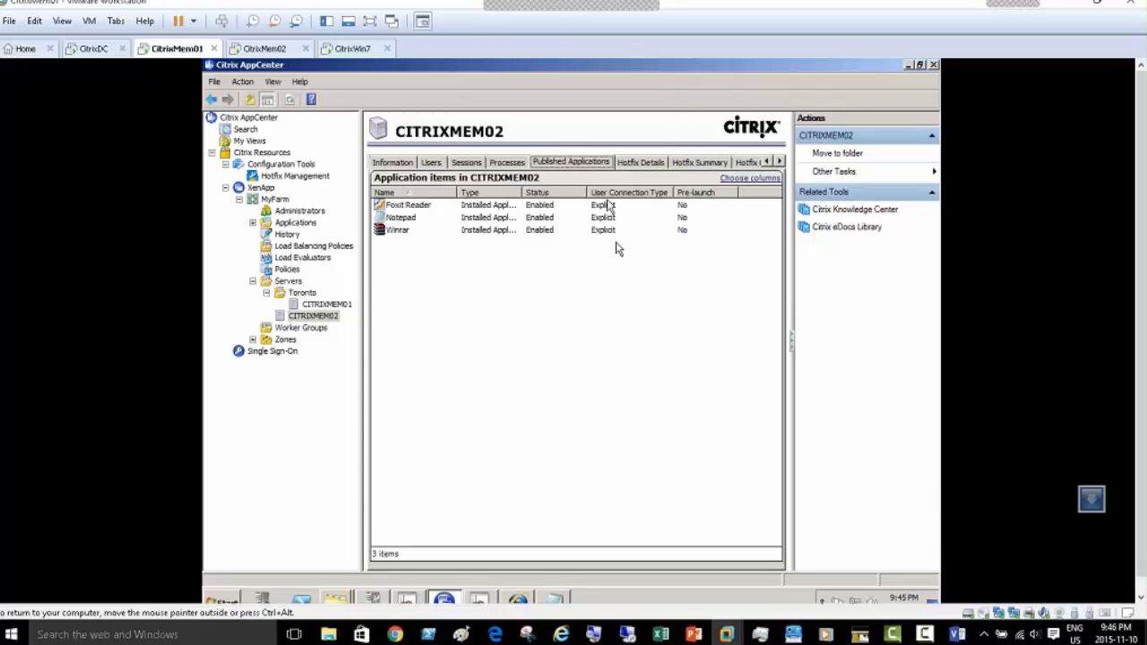
left_click(640, 163)
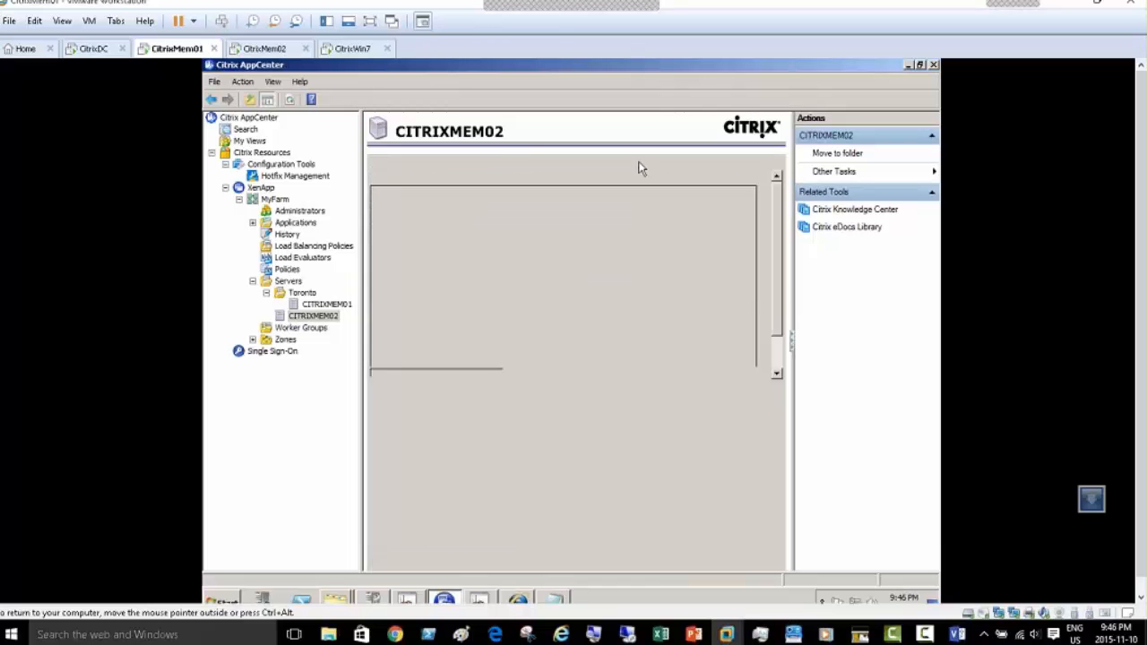
left_click(698, 164)
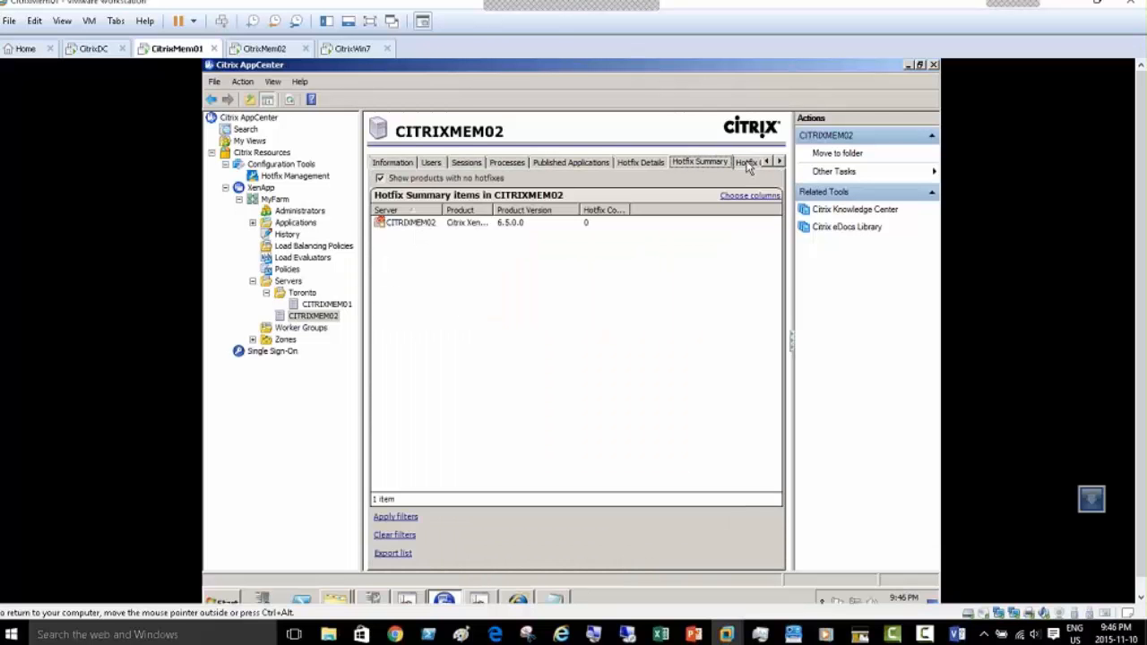
left_click(747, 163)
left_click(387, 163)
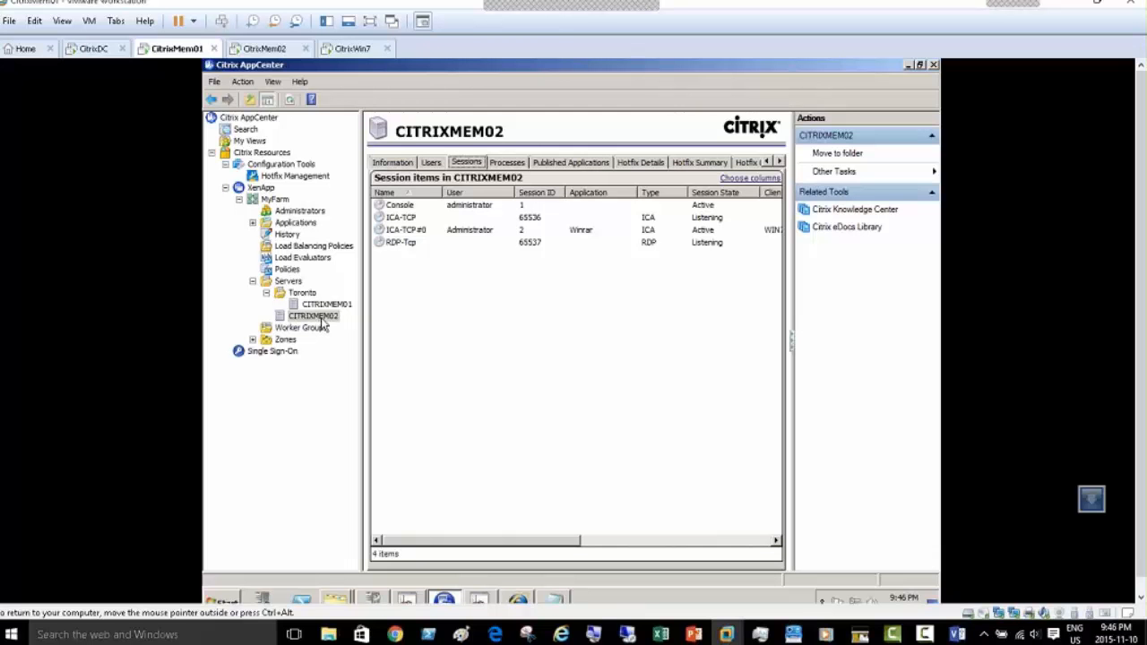
left_click(392, 162)
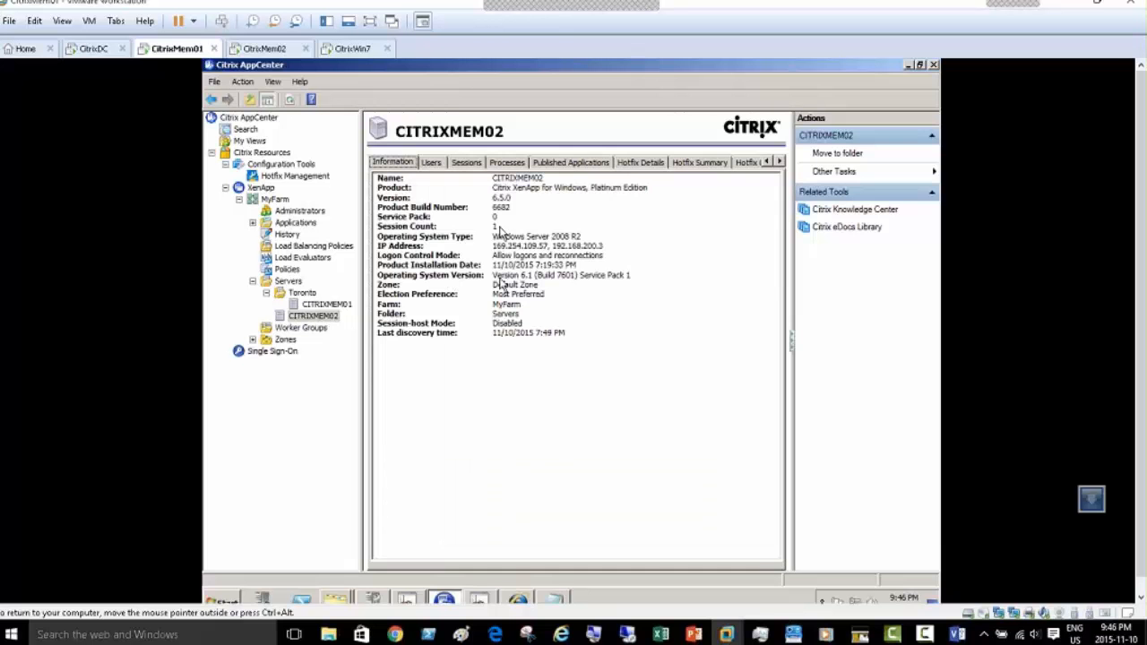
left_click(499, 227)
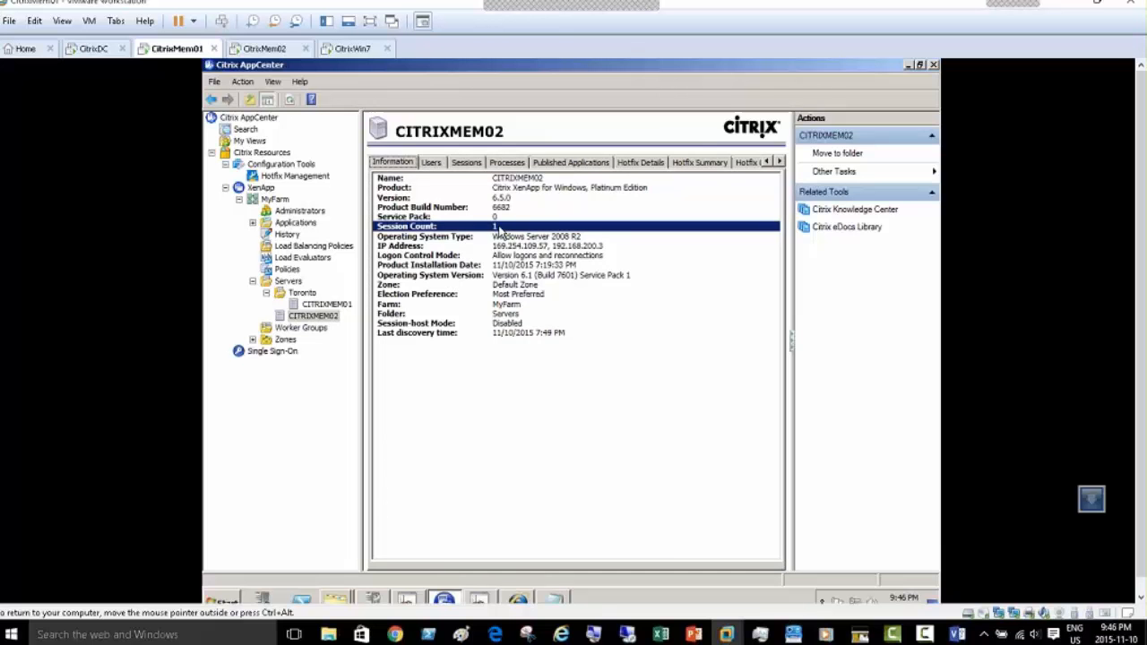
Step: Launch the published Winrar application three more times from the XenApp page on the CitrixWin7 machine
left_click(350, 49)
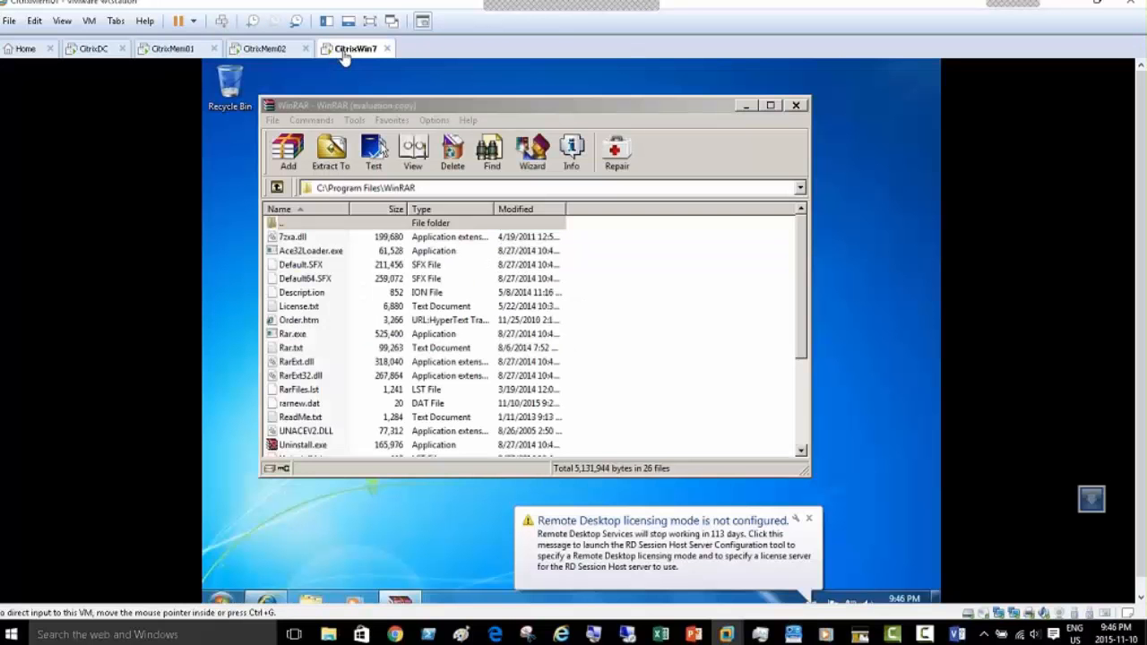
left_click(276, 598)
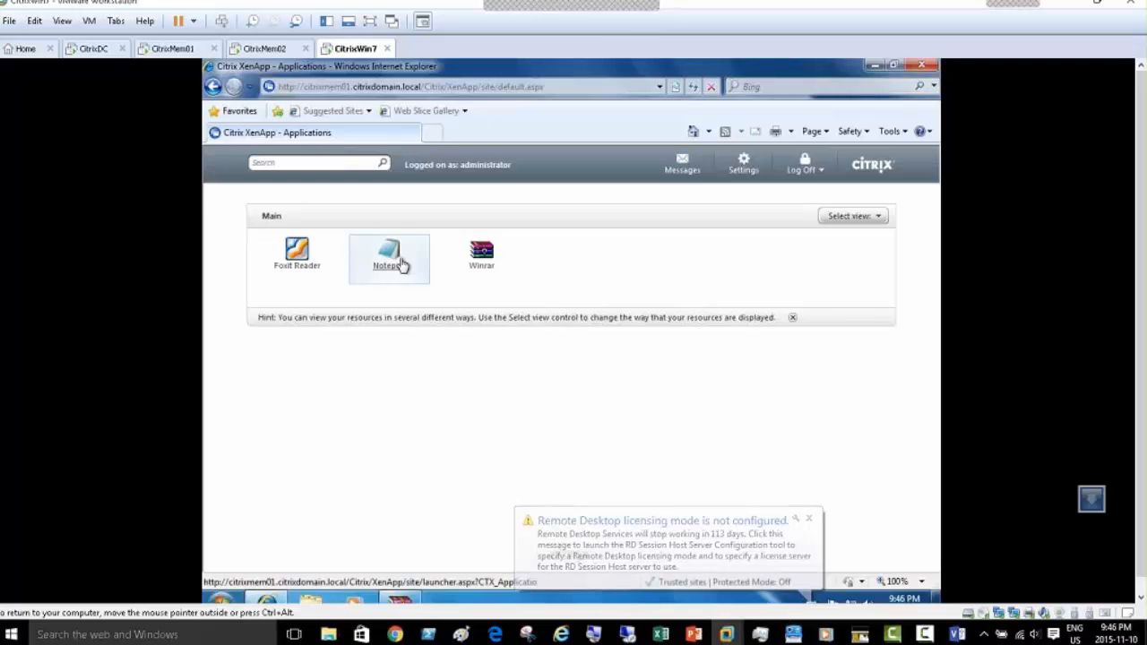
left_click(477, 261)
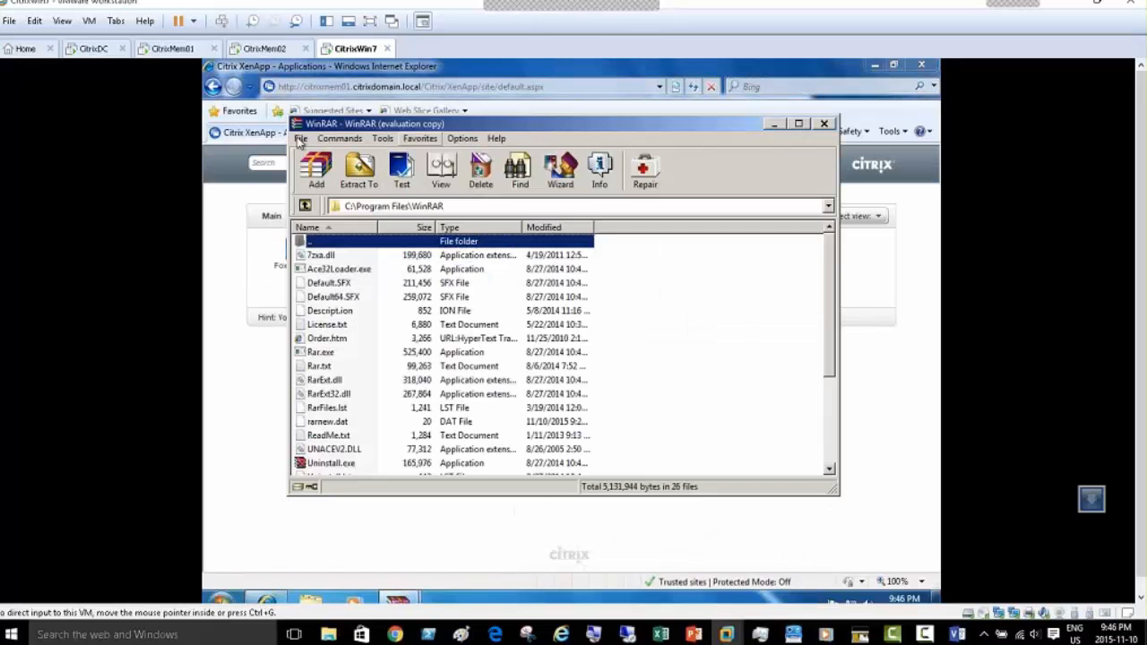
left_click(253, 392)
left_click(476, 265)
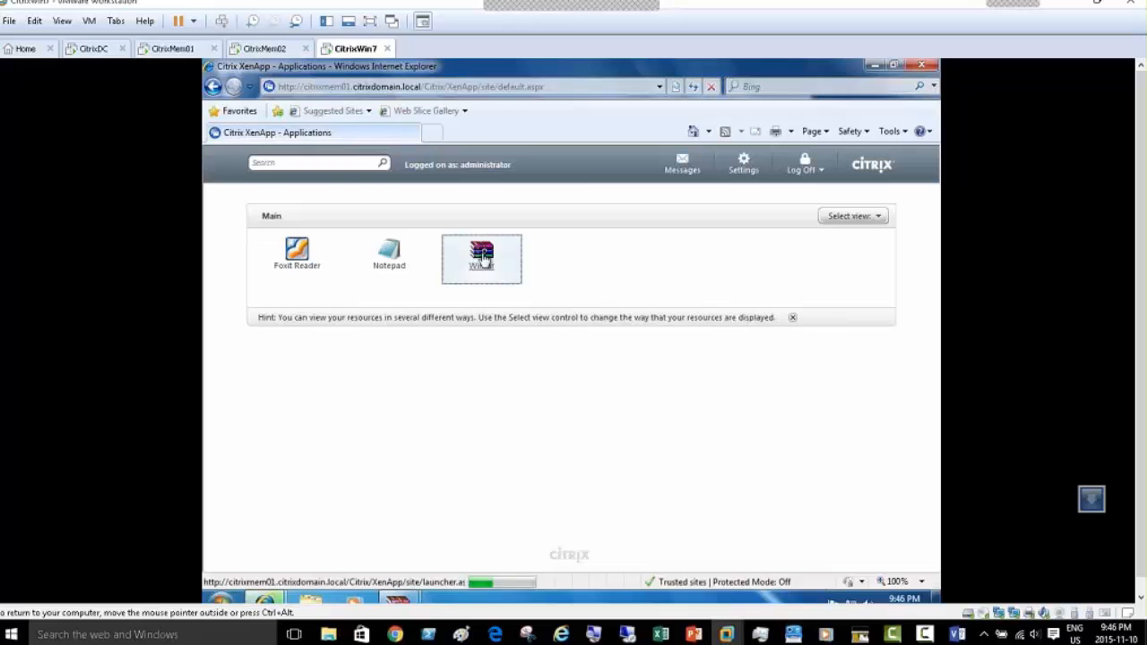
mouse_move(407, 603)
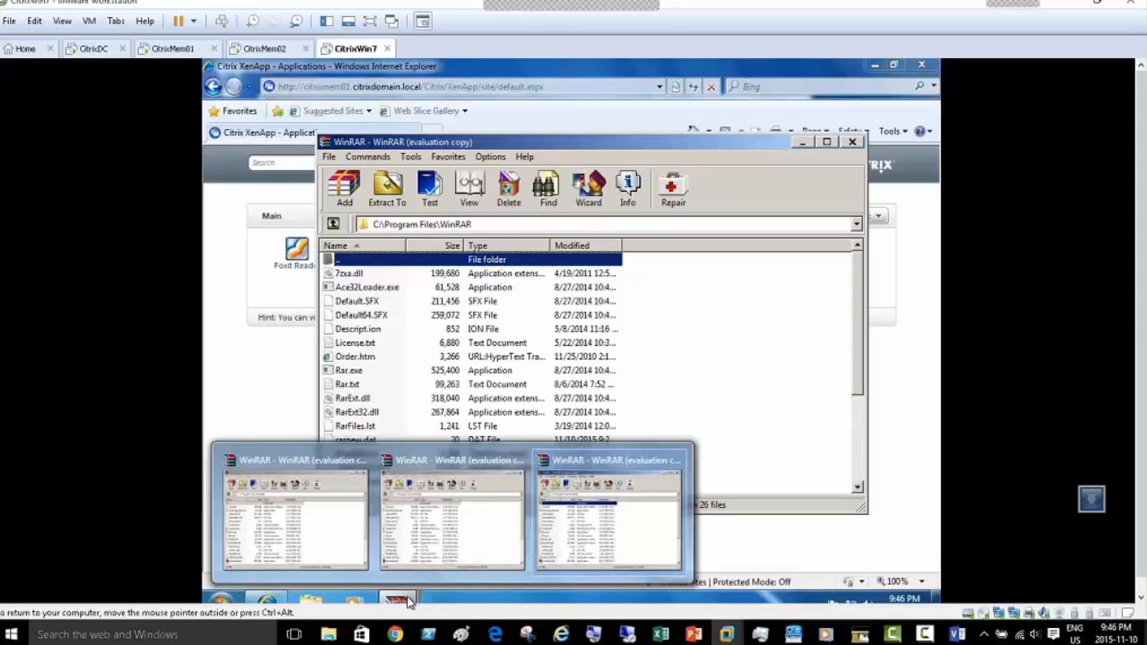
left_click(266, 390)
left_click(481, 260)
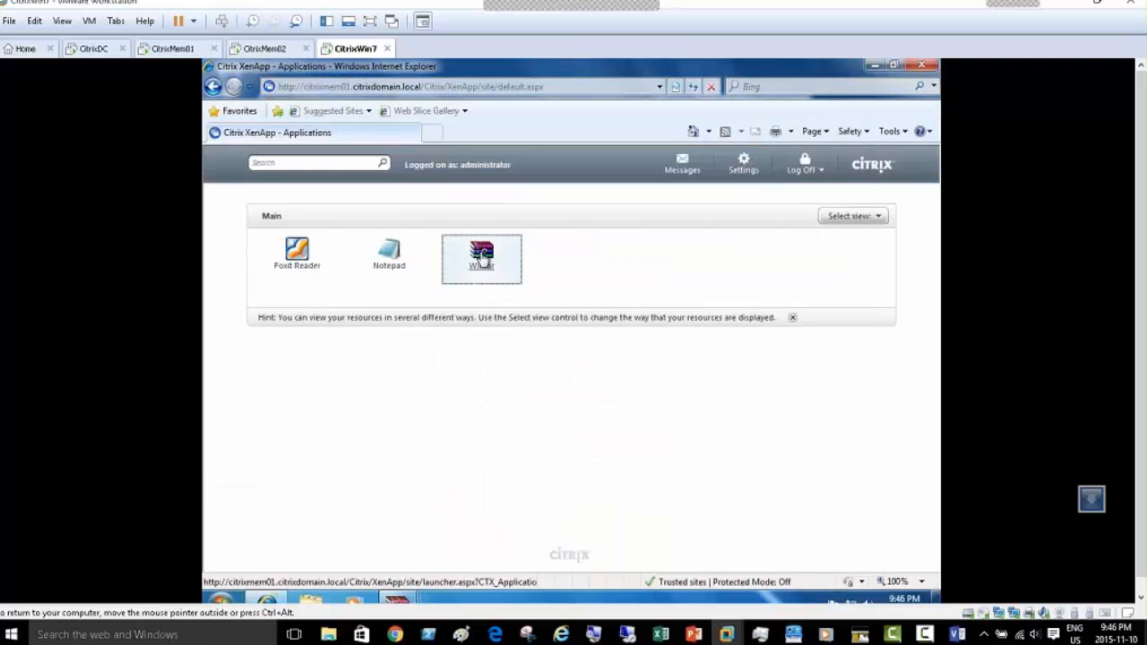
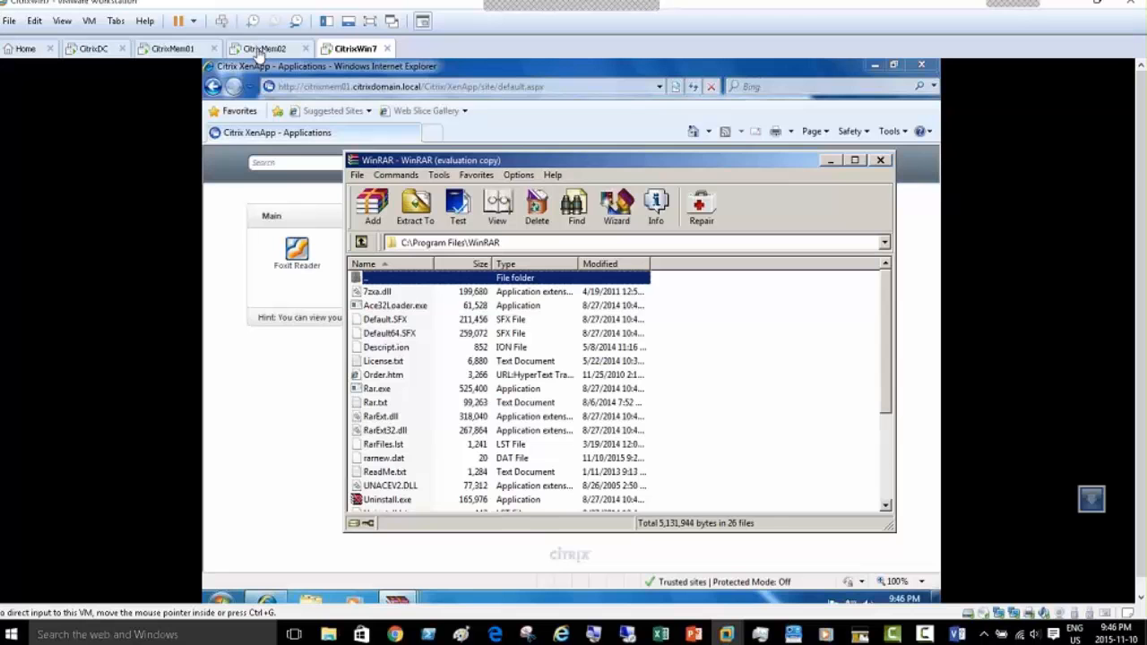
Step: Refresh CITRIXMEM01 and CITRIXMEM02 in AppCenter on the CitrixMem01 machine to compare their session counts
left_click(172, 50)
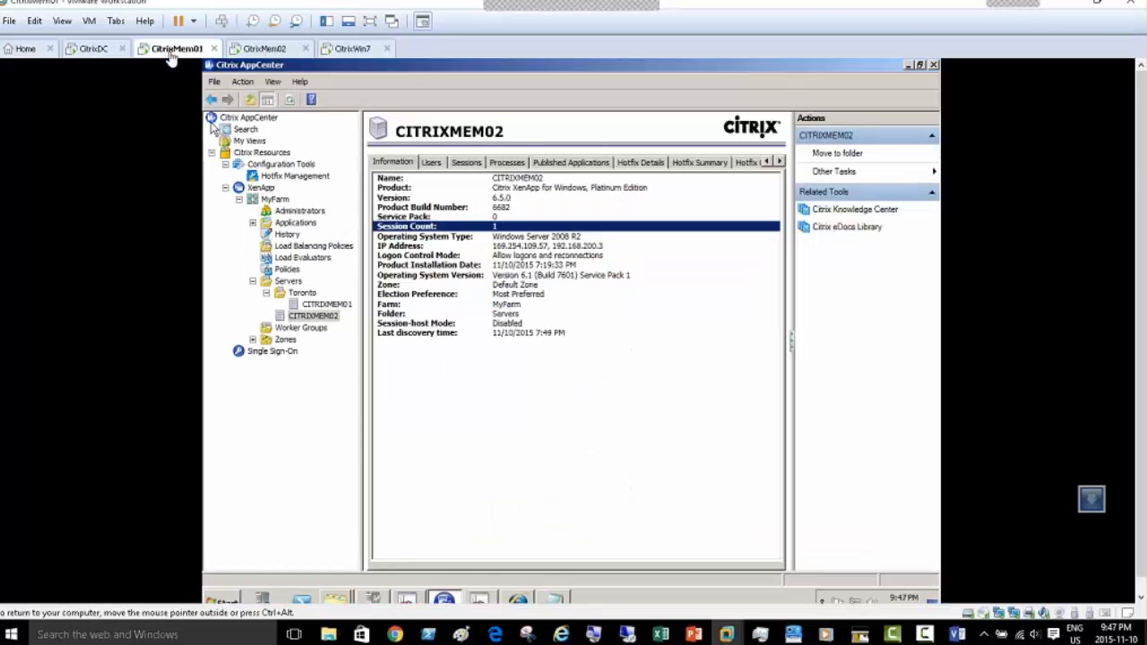
left_click(340, 306)
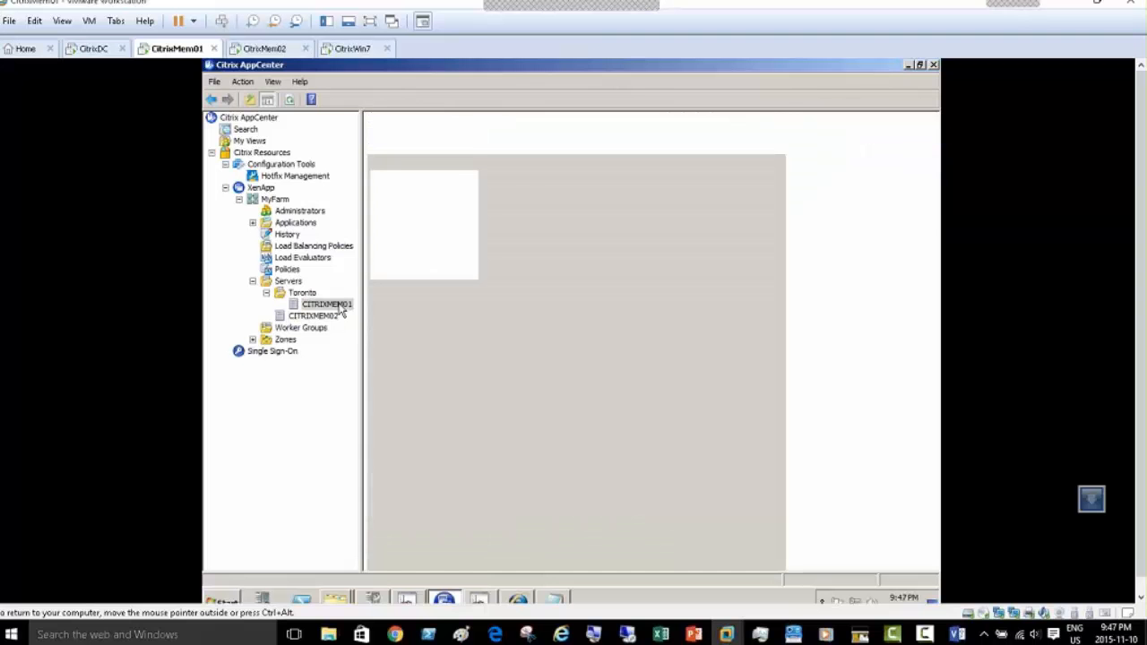
right_click(341, 308)
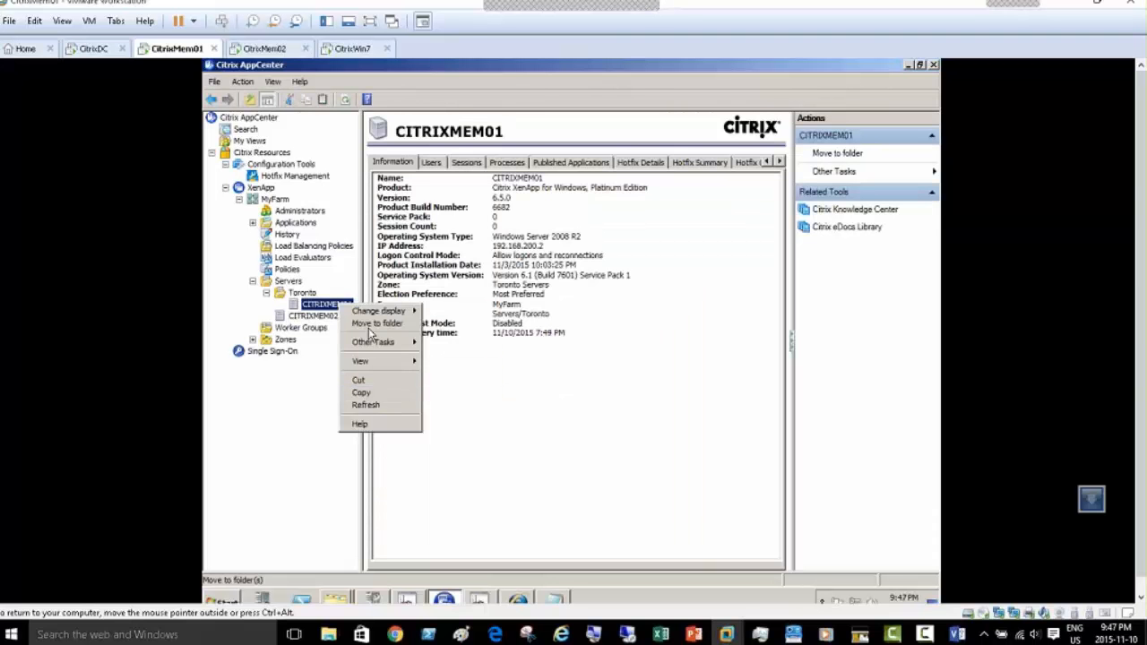
left_click(366, 405)
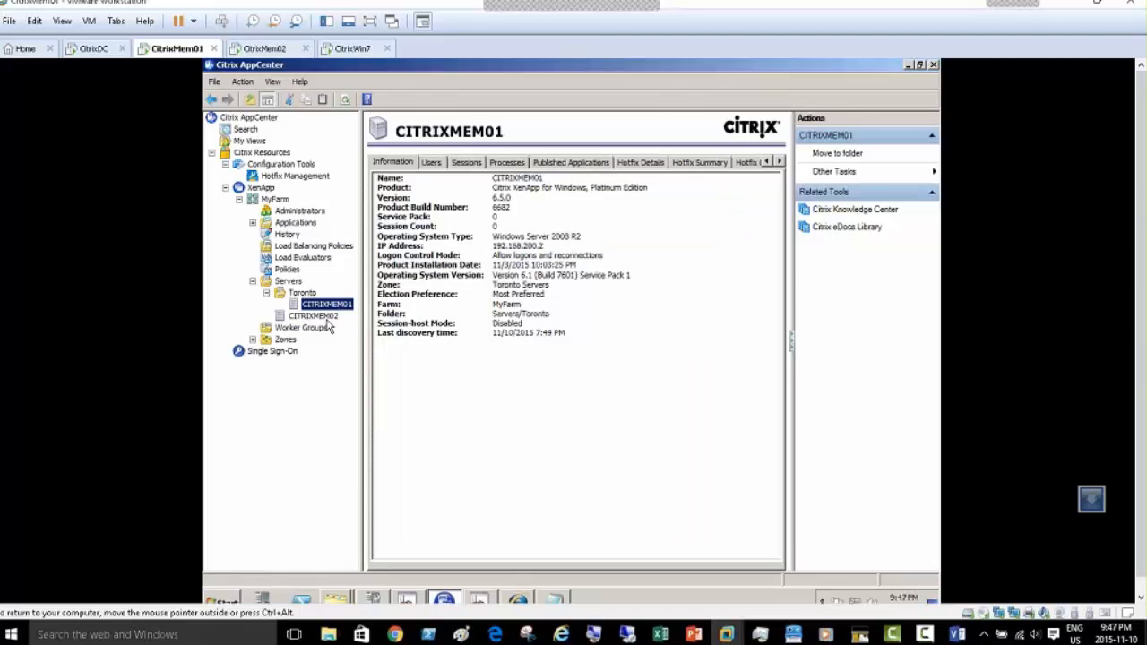
left_click(315, 316)
right_click(328, 318)
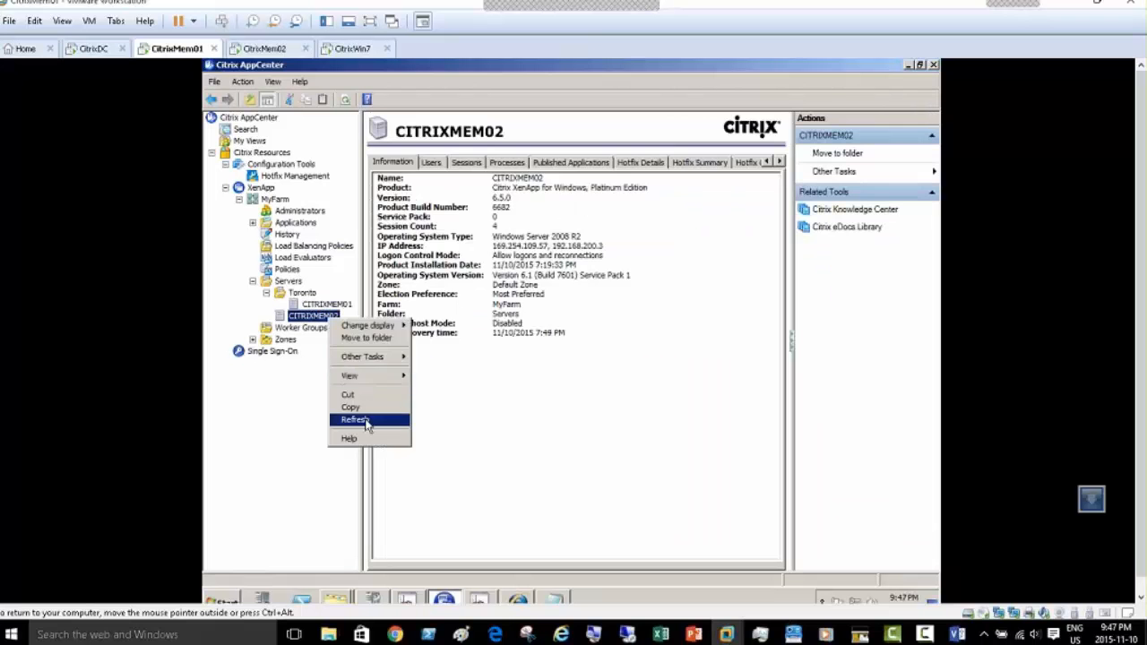
left_click(367, 421)
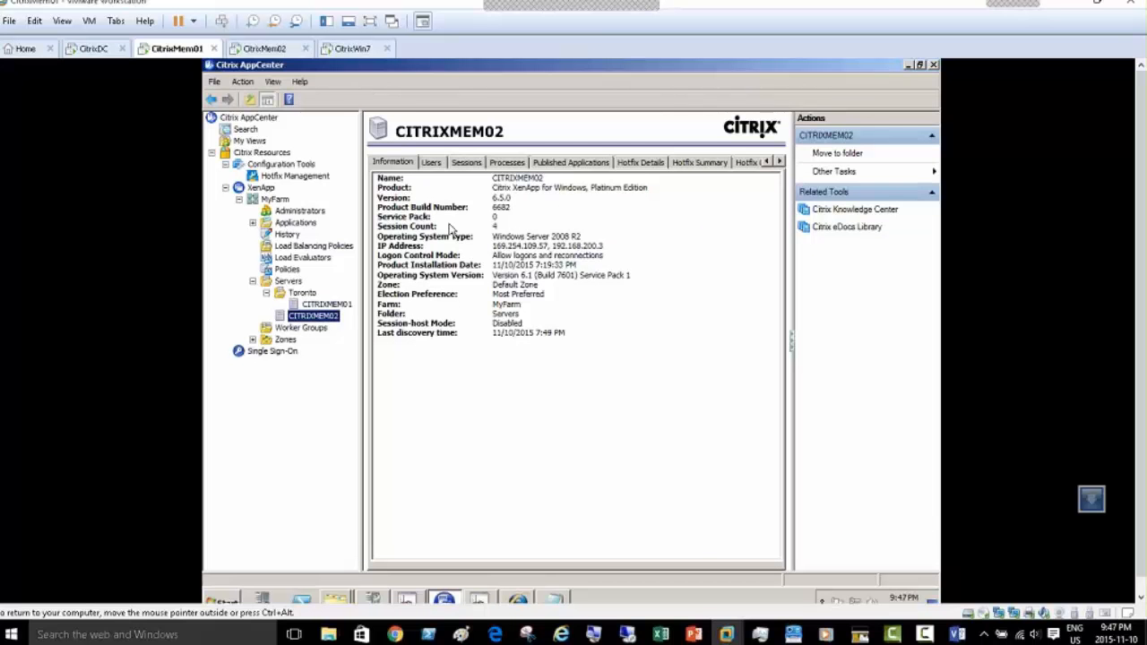
left_click(502, 226)
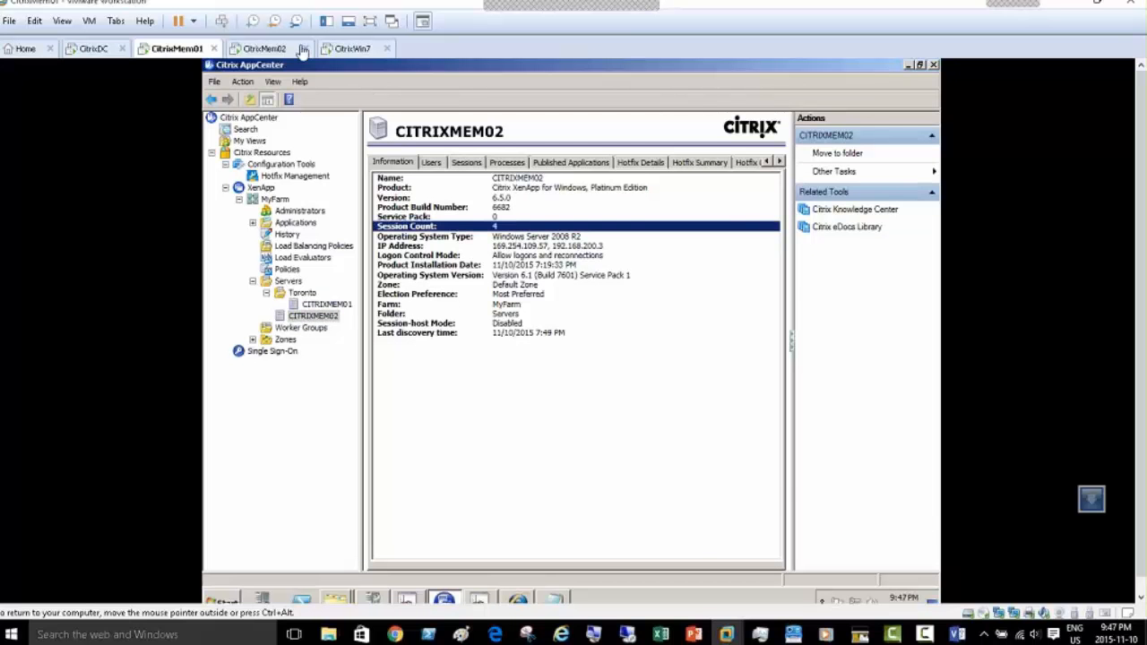
Step: Close all the open published WinRAR windows on the CitrixWin7 machine
left_click(352, 48)
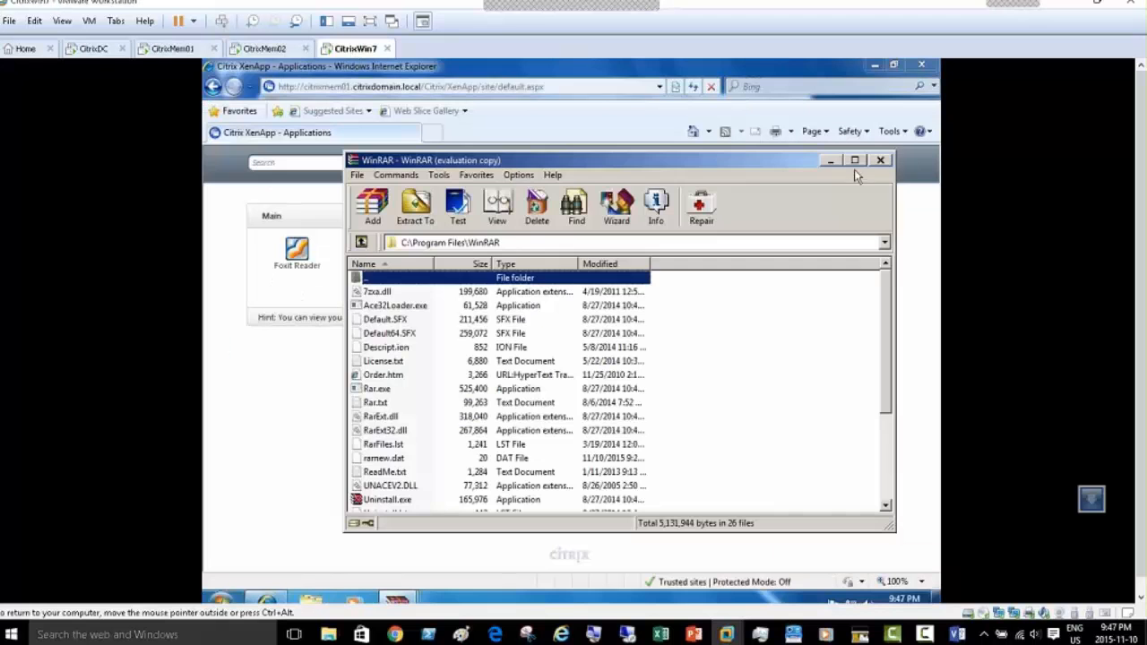
left_click(878, 160)
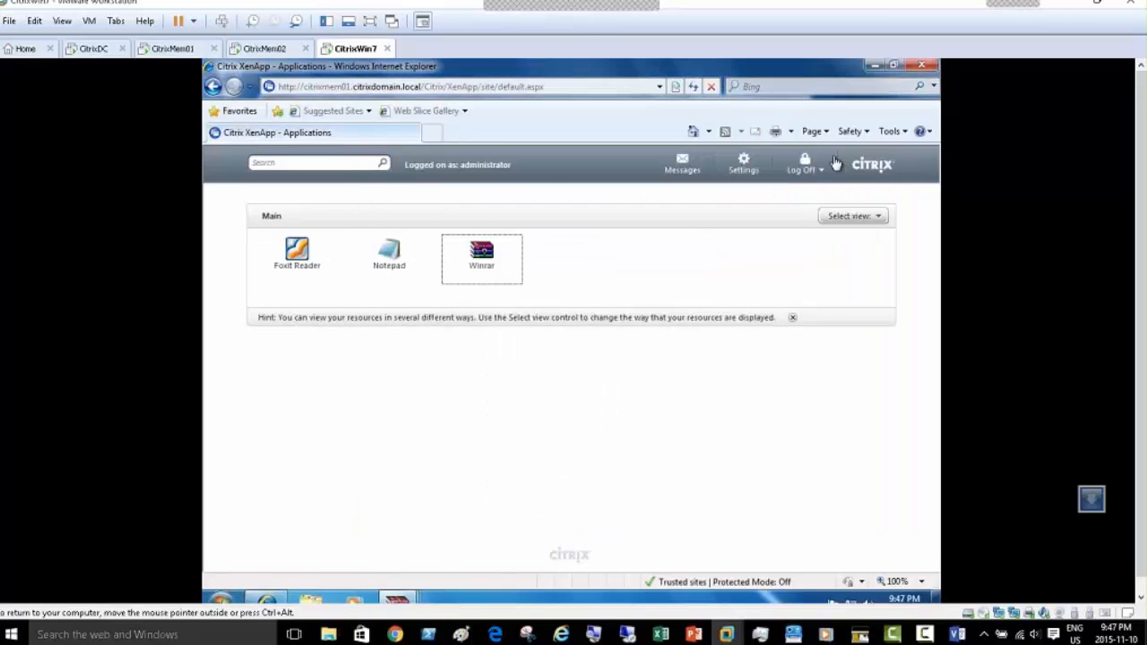
left_click(397, 599)
left_click(675, 461)
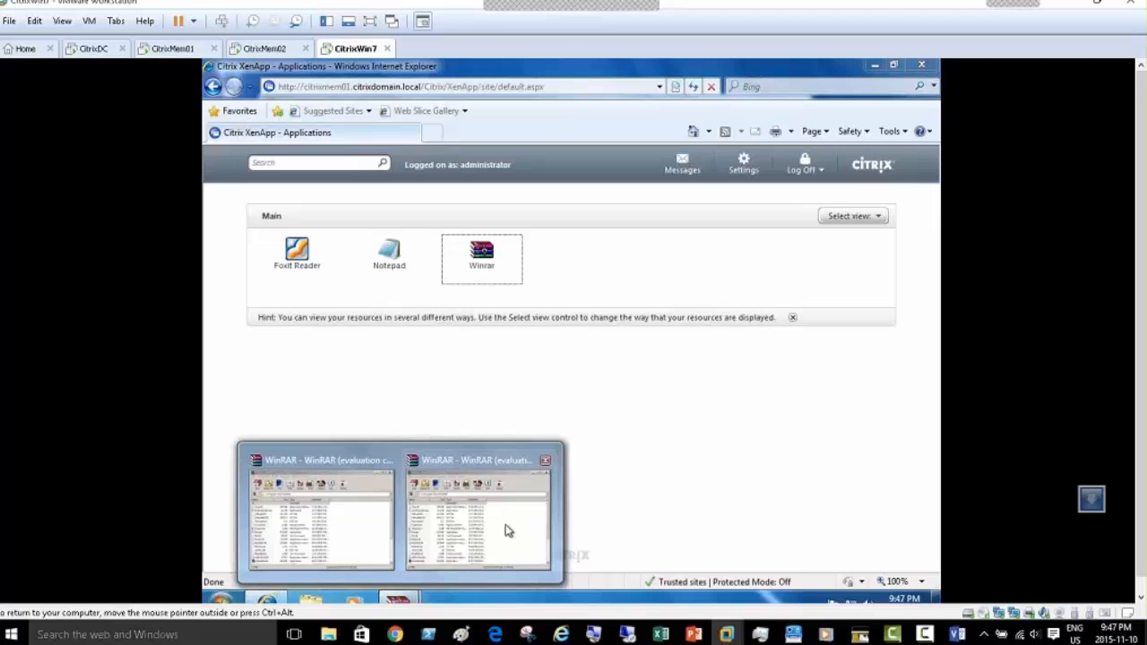
left_click(545, 460)
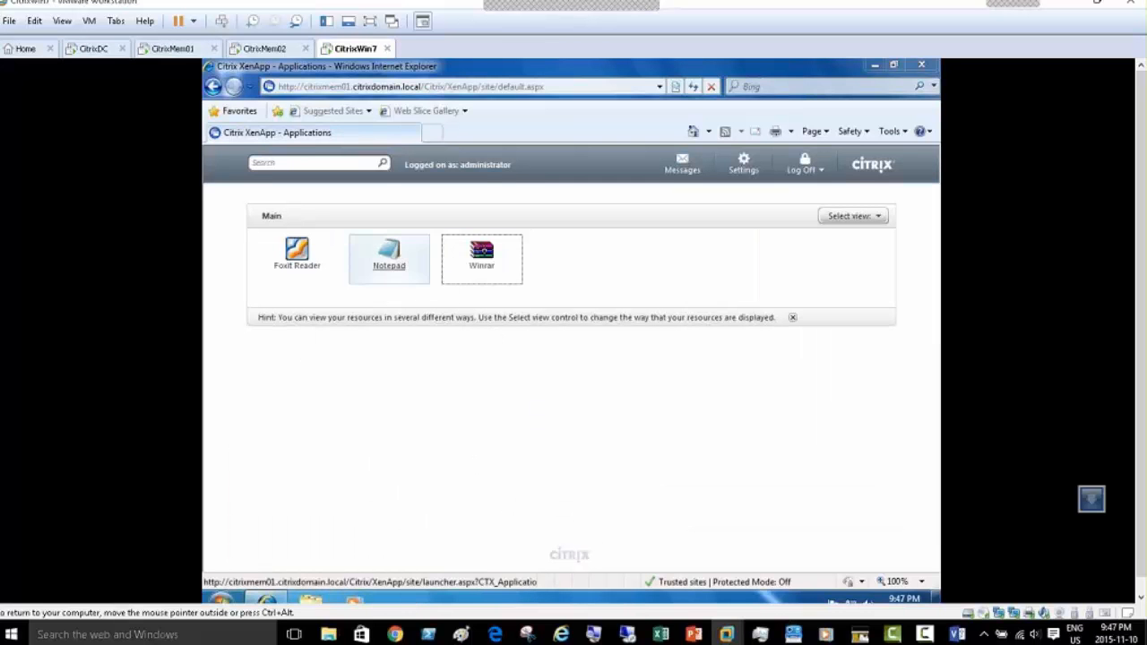
Step: Check the zone and election preference of CITRIXMEM02 and CITRIXMEM01 in AppCenter on CitrixMem01, including the Default Zone and Toronto Servers zones
left_click(175, 49)
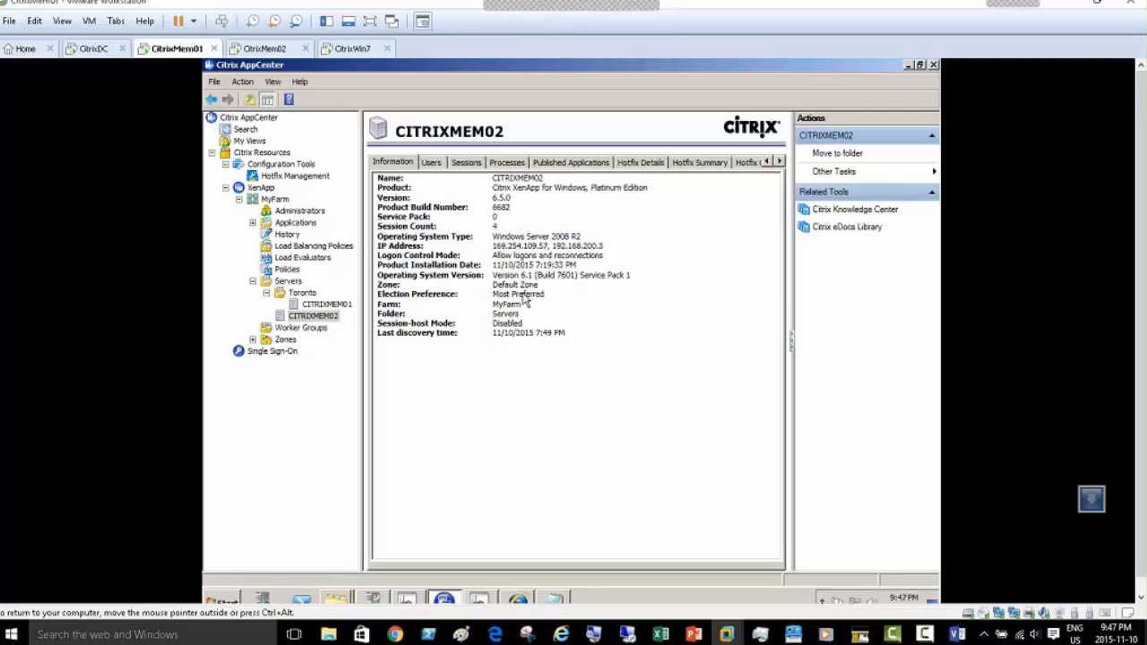
left_click(526, 296)
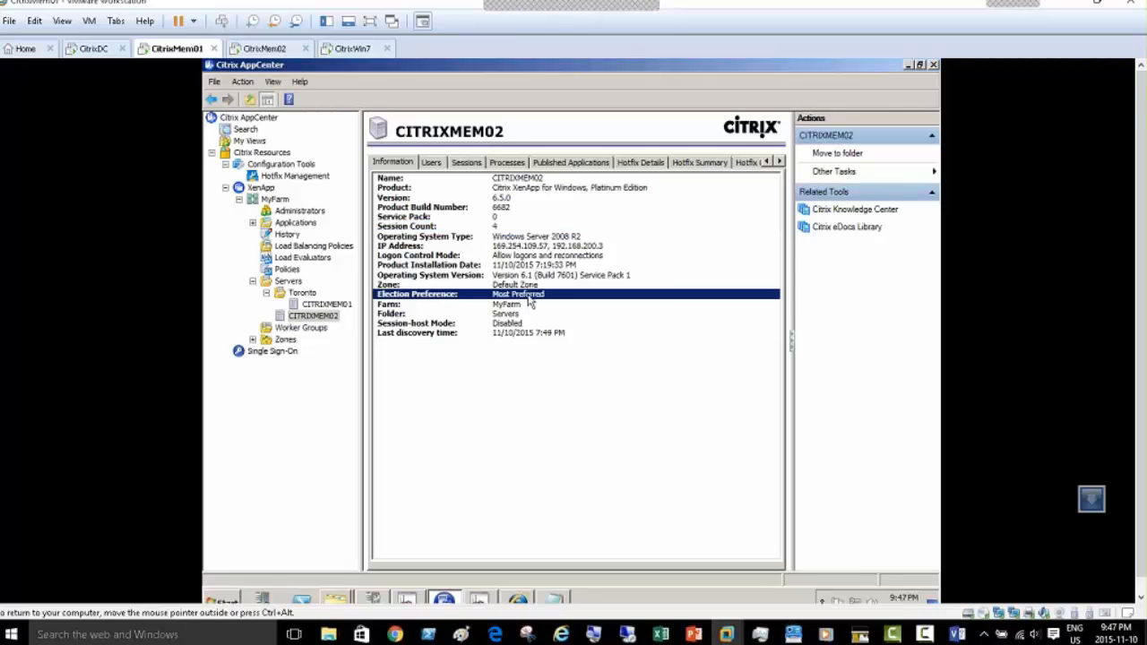
key("Up")
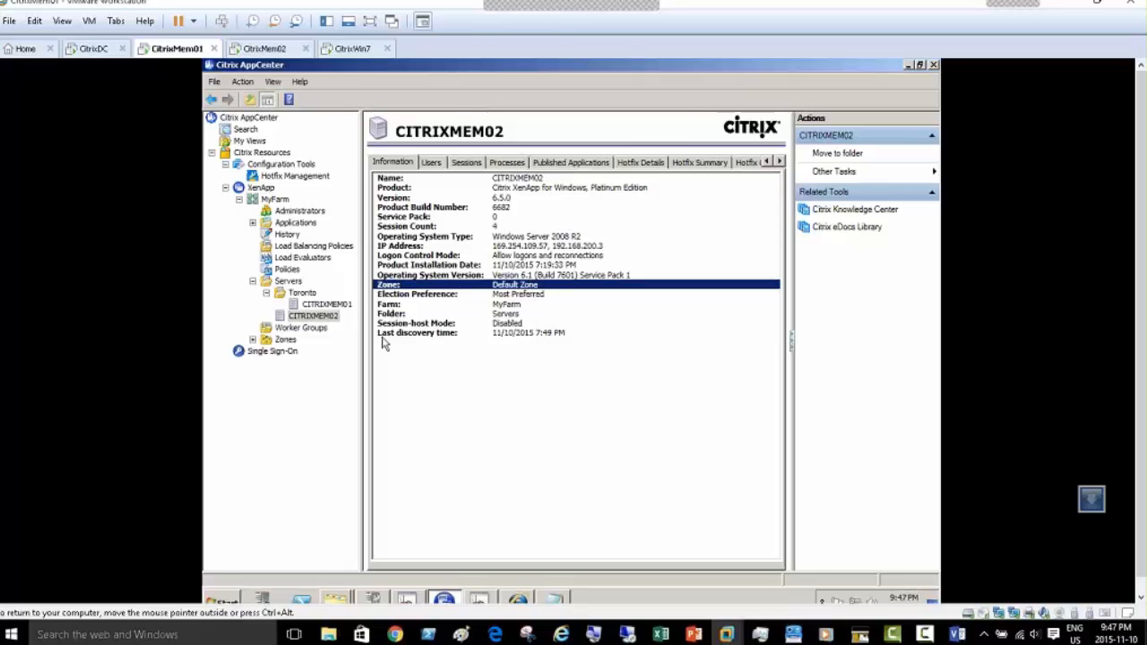
left_click(253, 340)
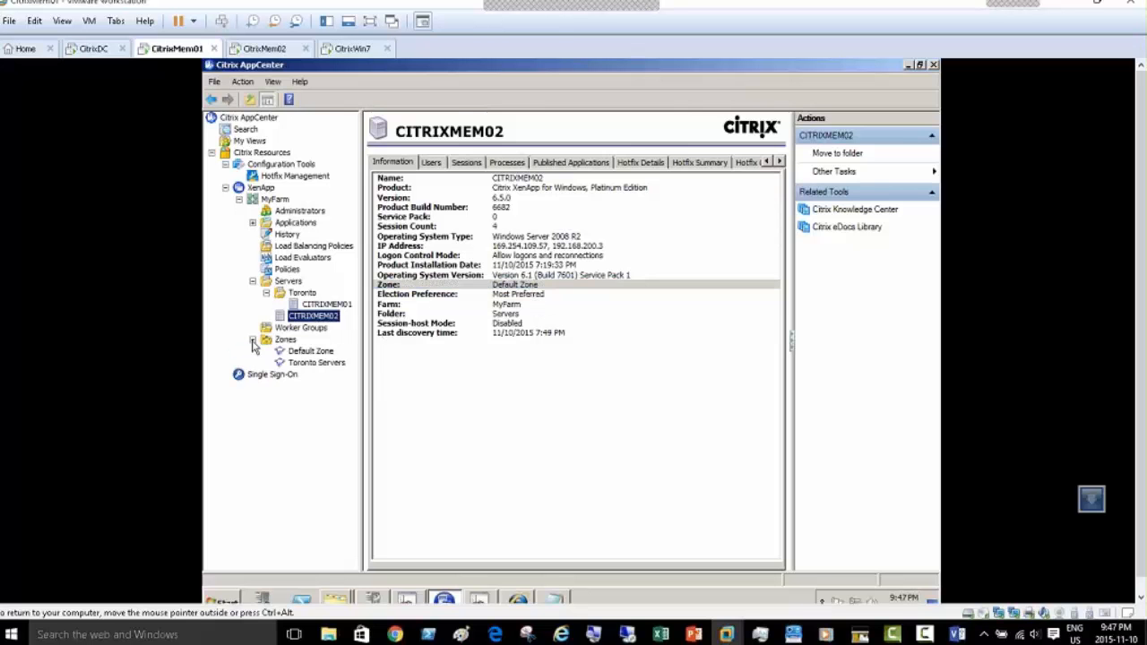
left_click(312, 352)
left_click(315, 362)
left_click(316, 317)
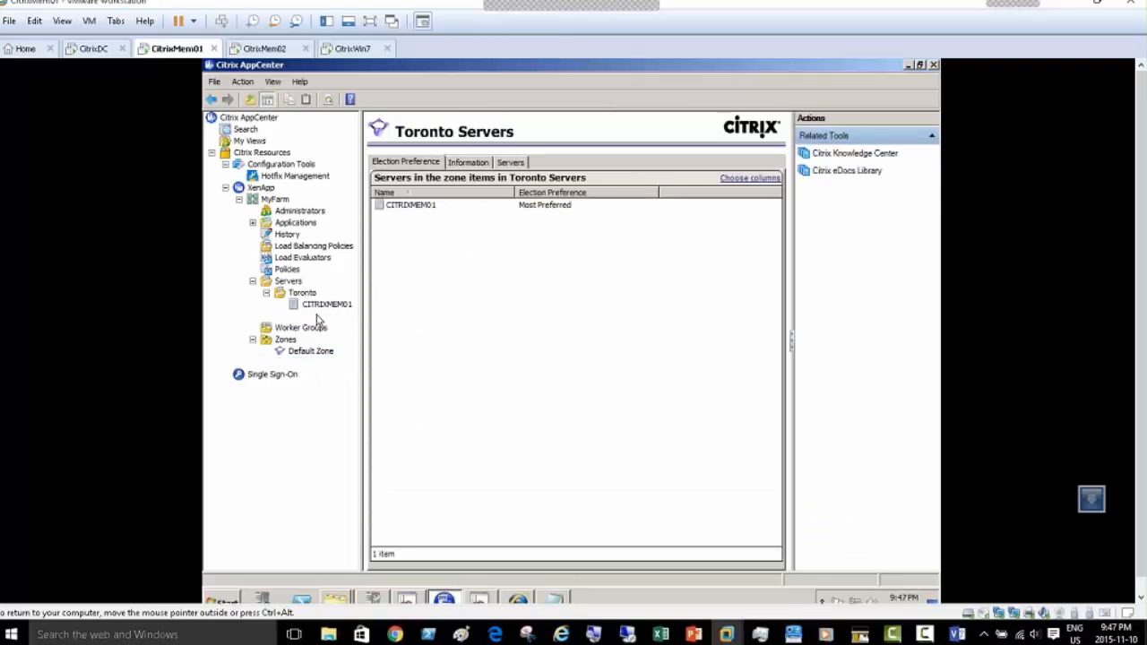
left_click(325, 305)
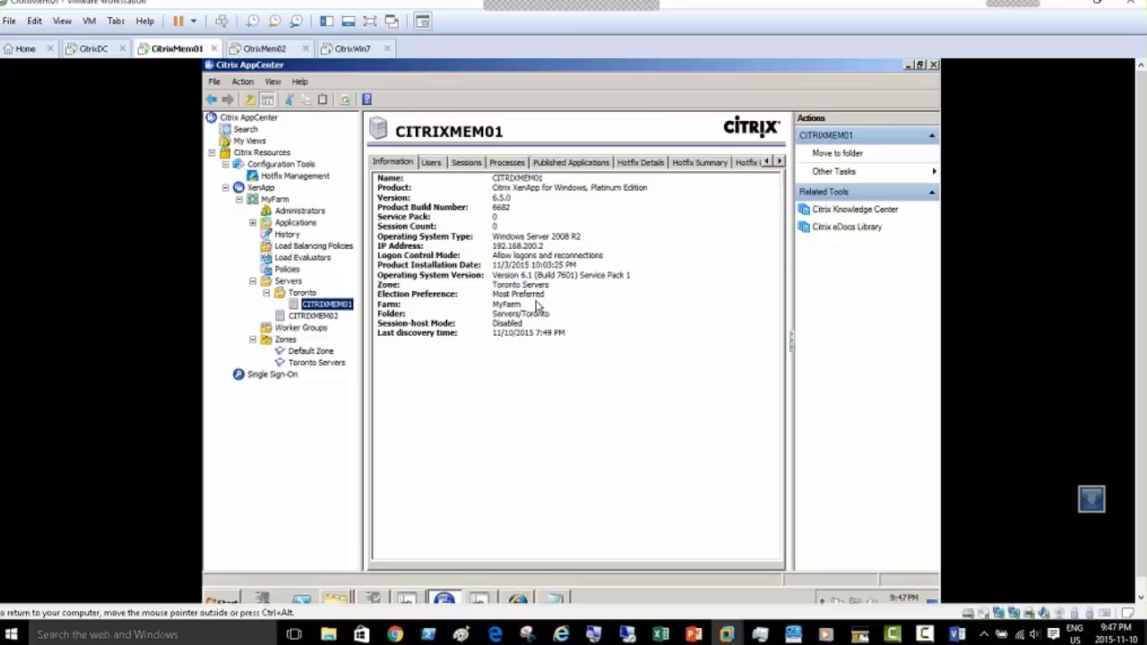
left_click(315, 316)
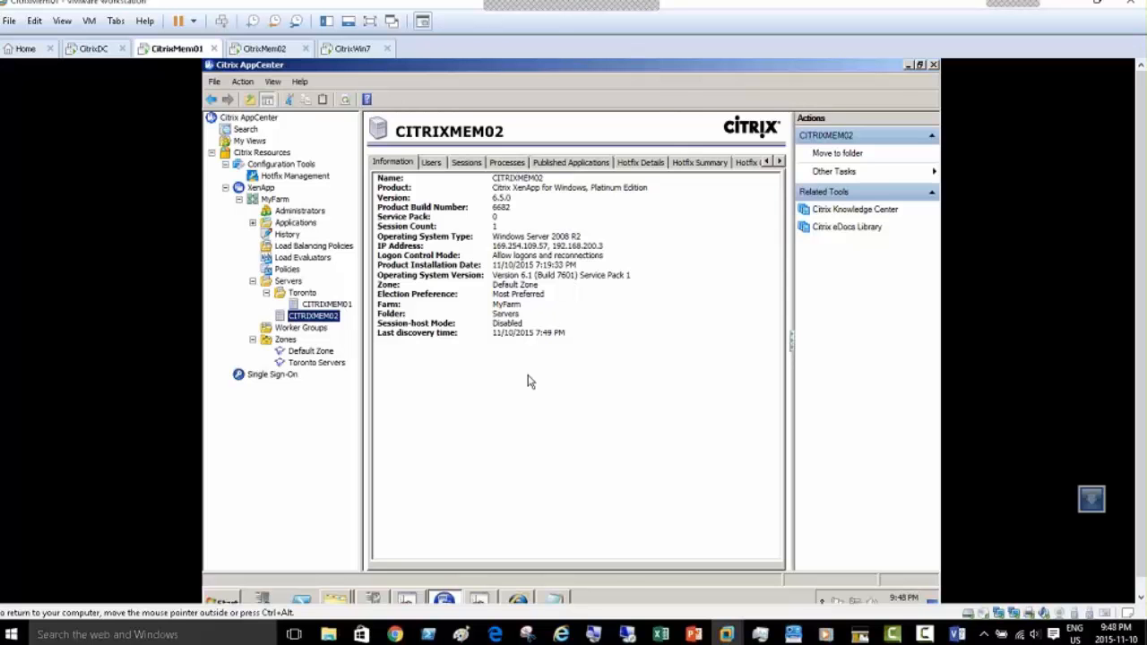
left_click(515, 601)
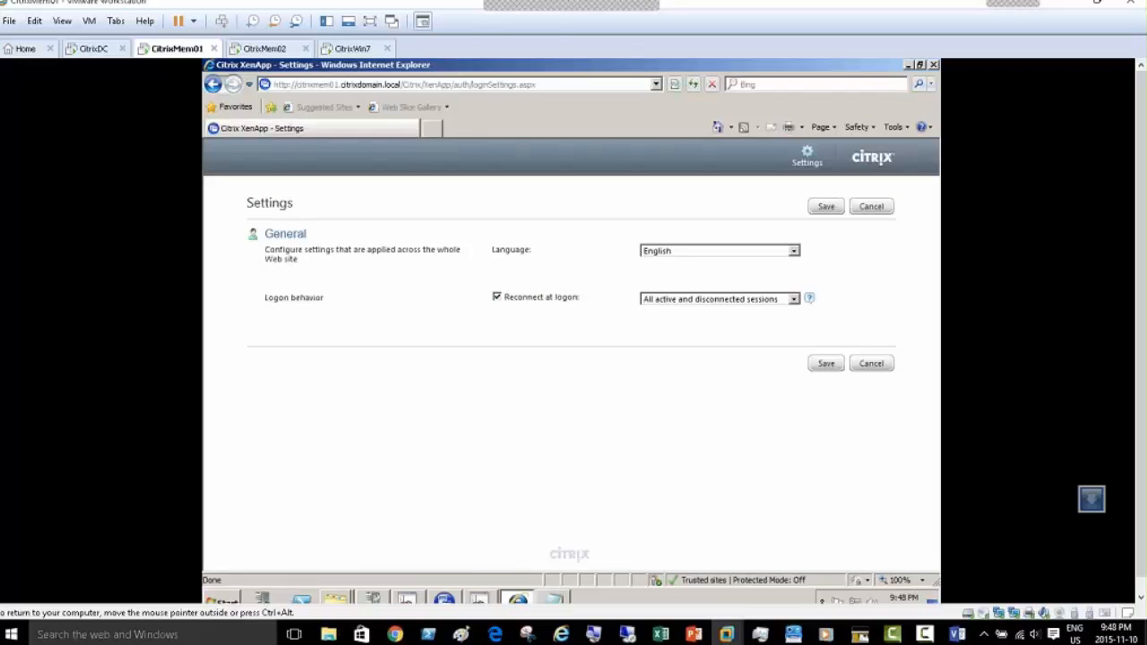
left_click(445, 600)
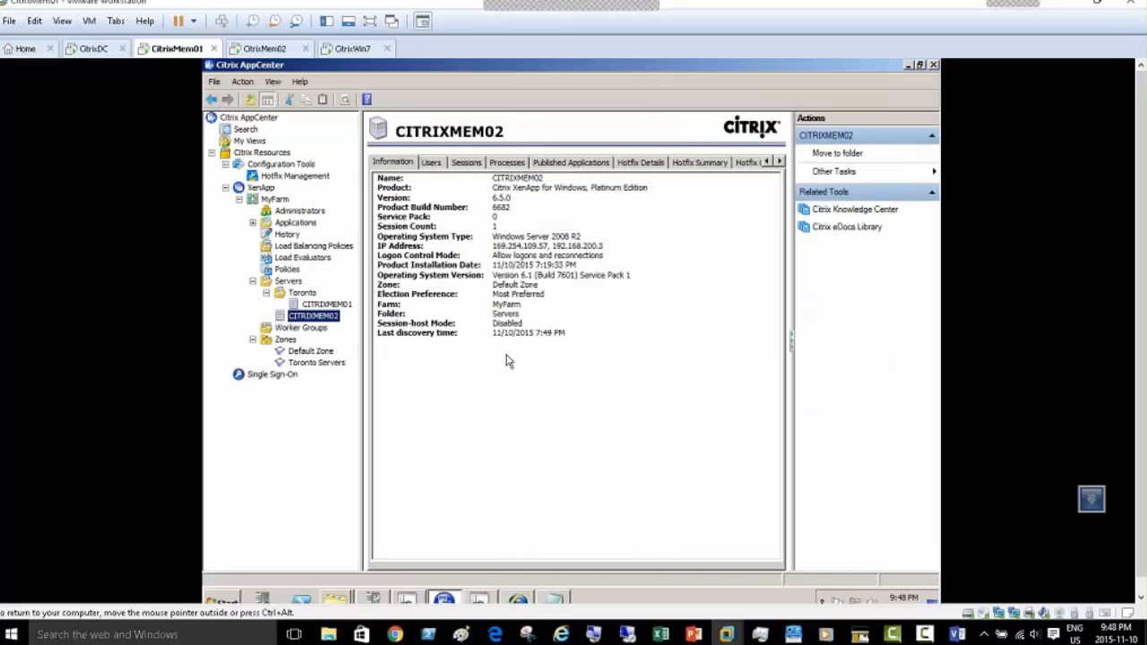
key("XF86AudioLowerVolume")
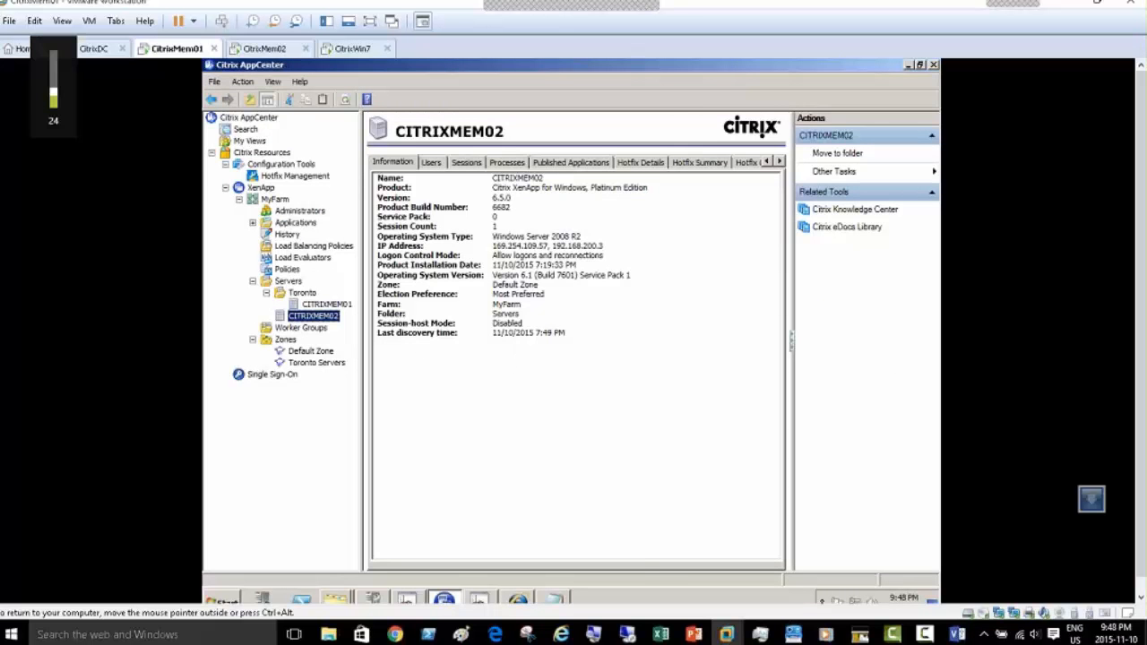
key("XF86AudioRaiseVolume")
left_click(517, 601)
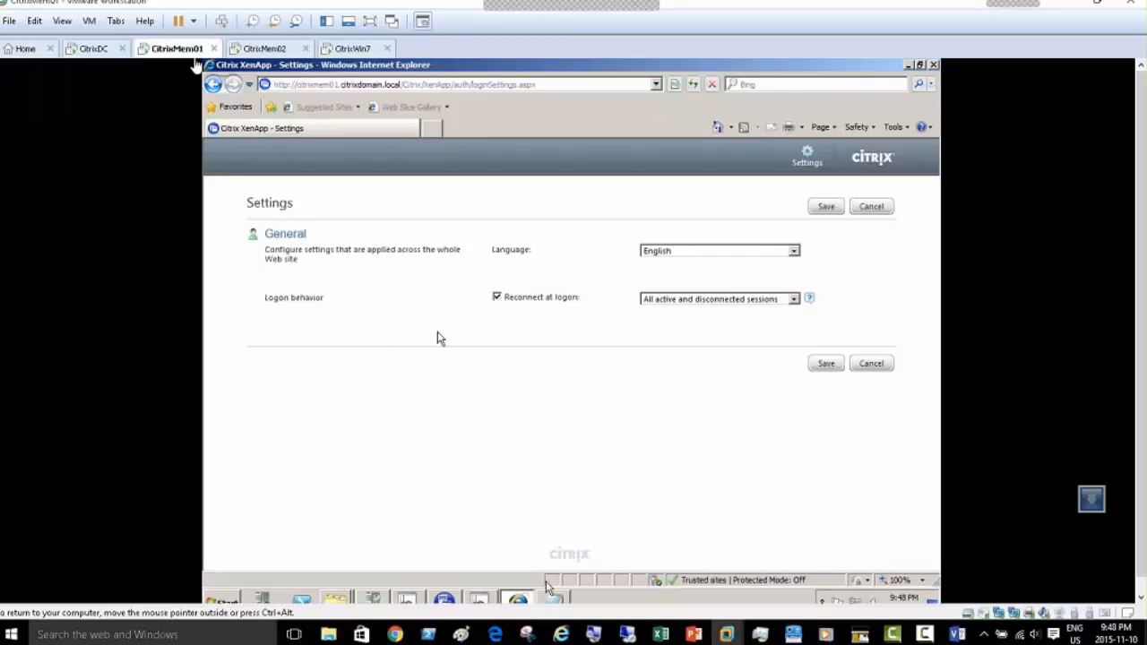
left_click(445, 601)
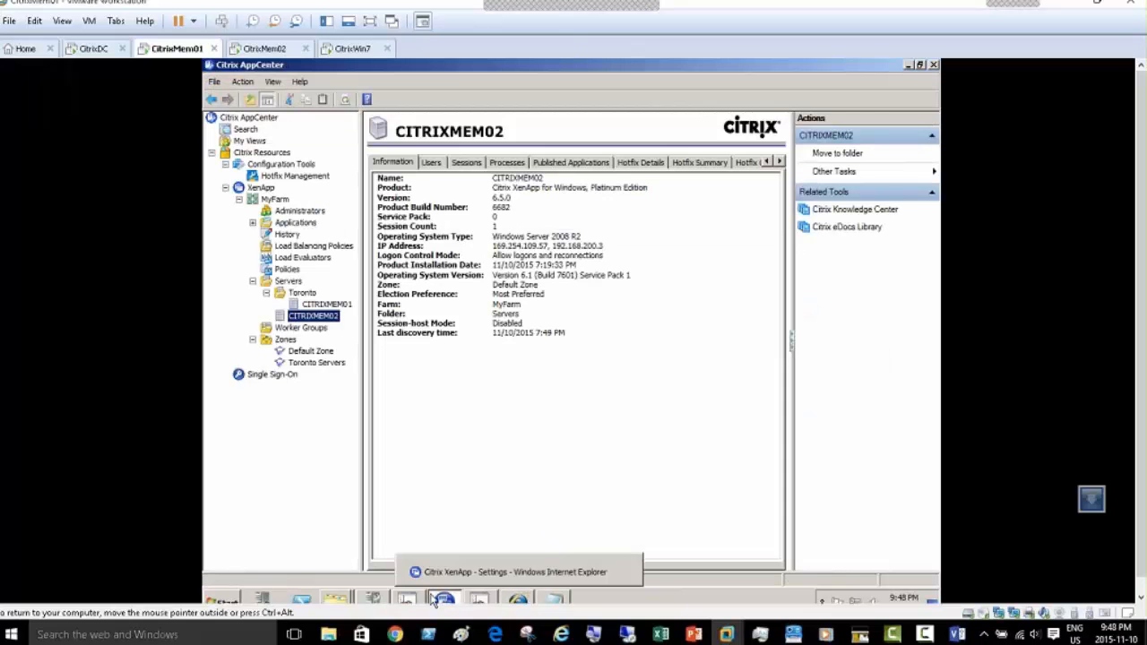
Step: Review the XenApp Services Sites and the XenApp web site's configuration summary and available settings in Citrix Web Interface Management
left_click(477, 601)
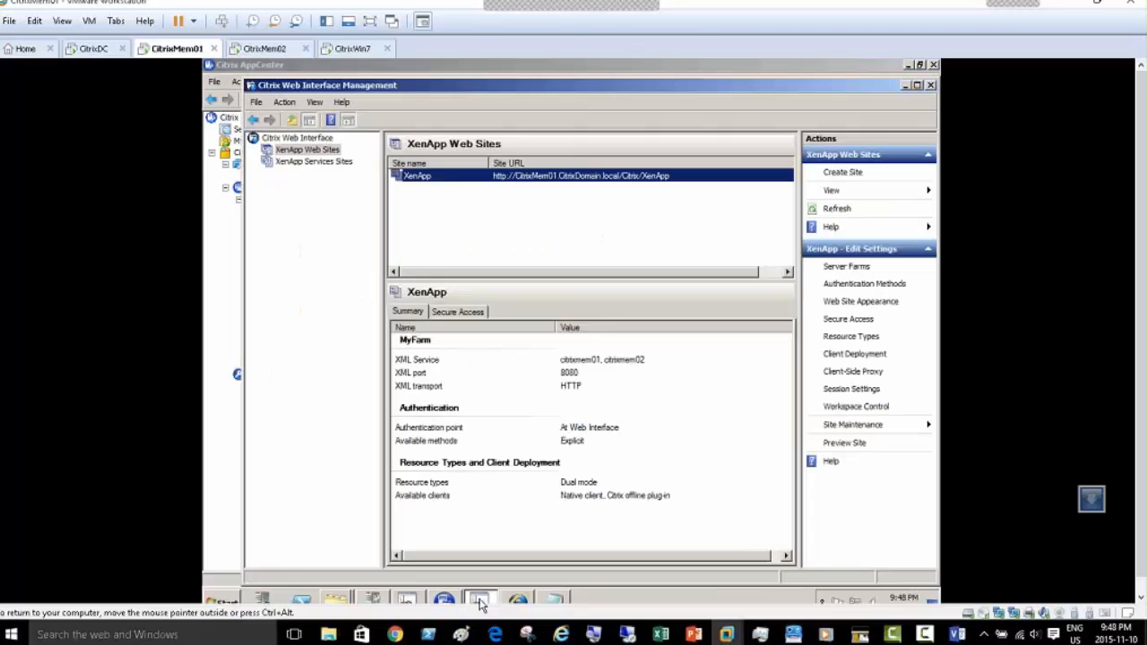
left_click(344, 163)
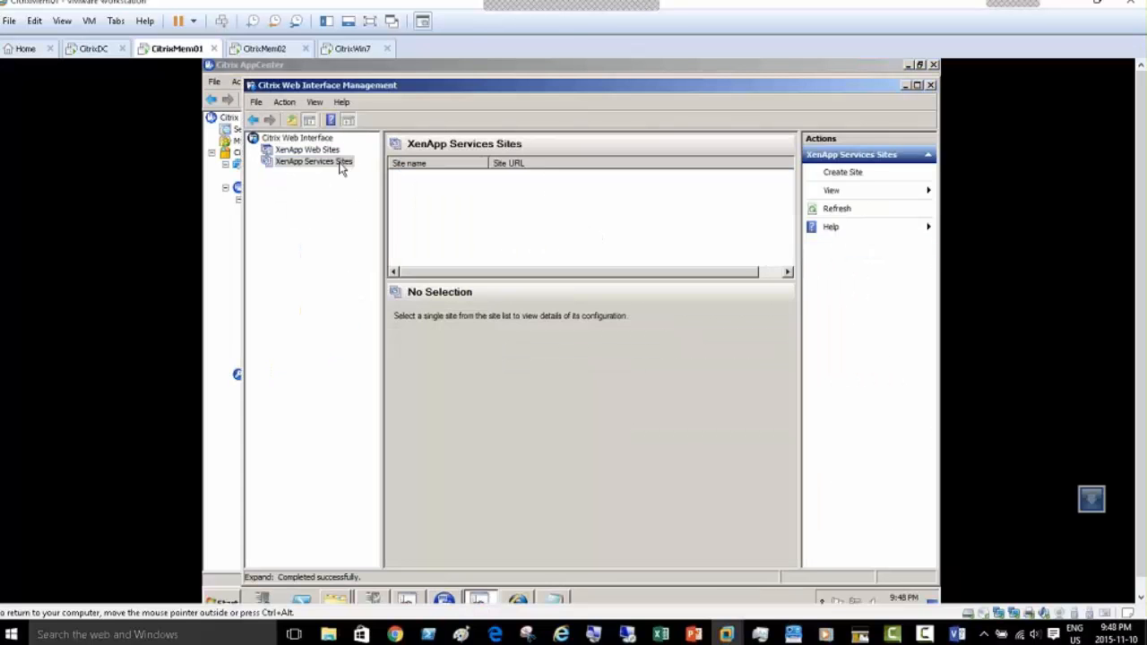
left_click(311, 149)
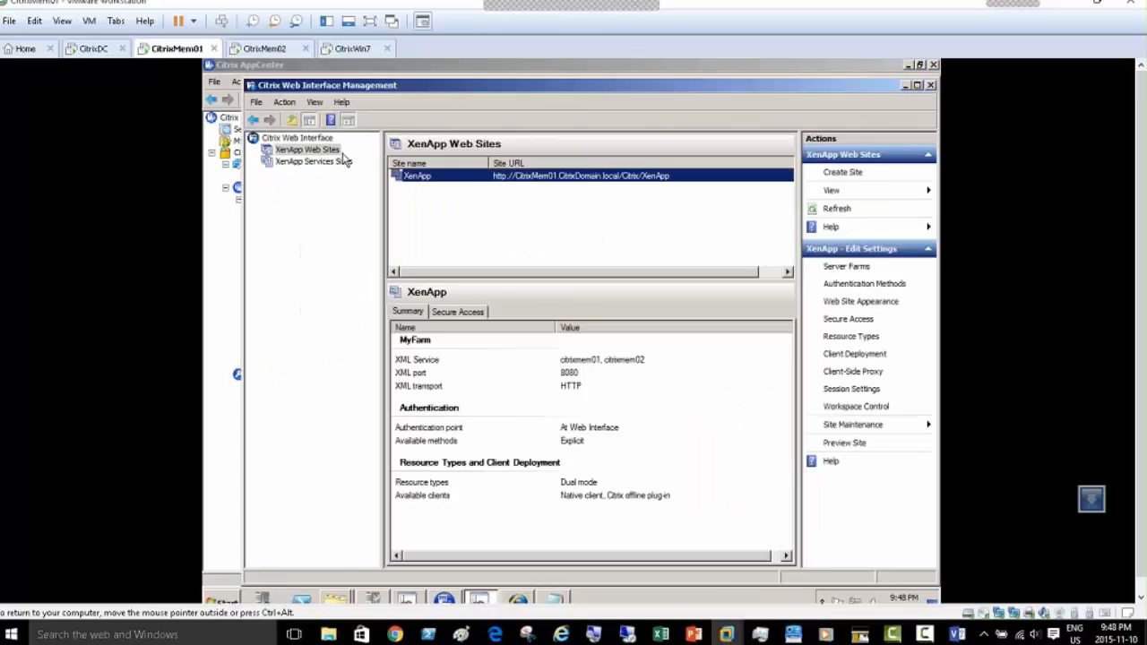
right_click(510, 176)
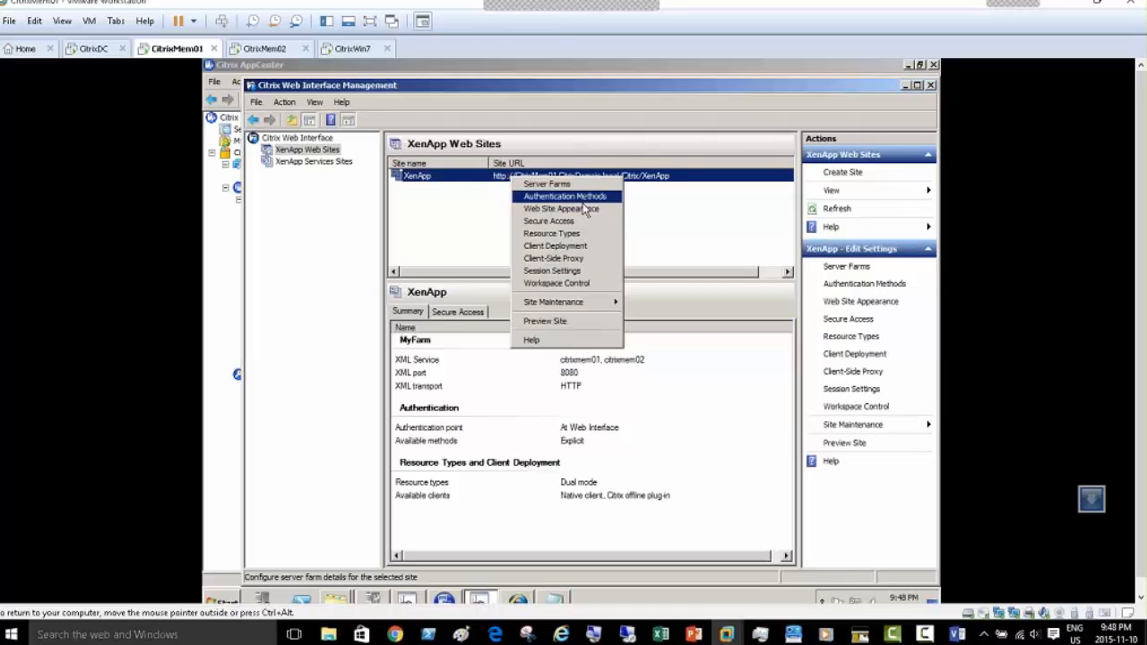
left_click(438, 208)
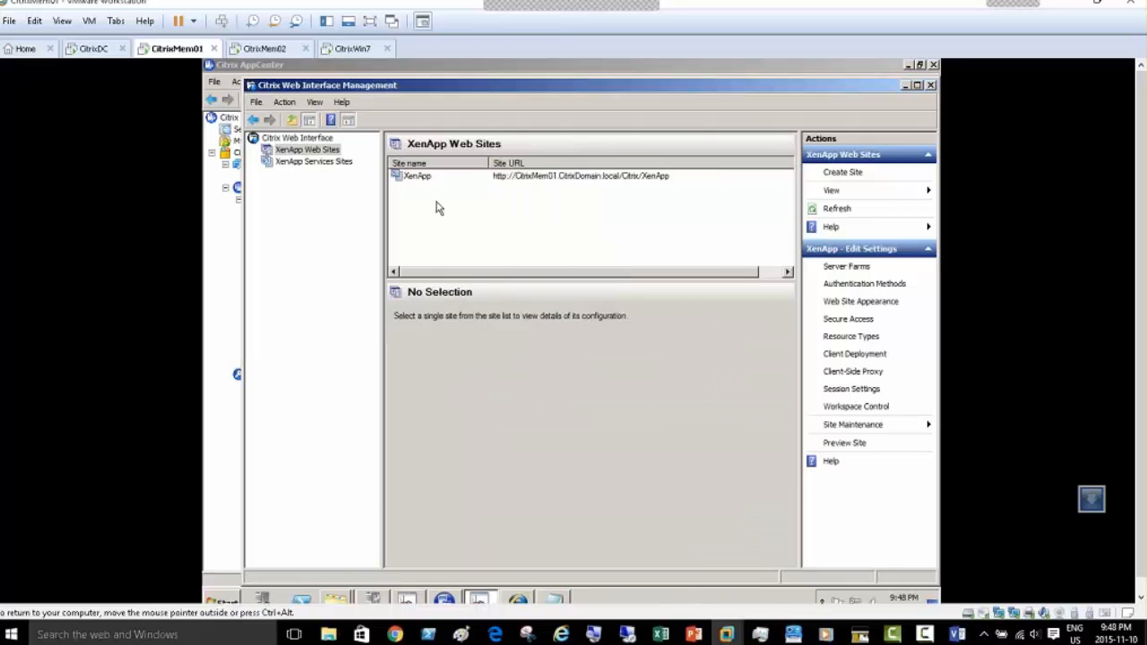
left_click(414, 179)
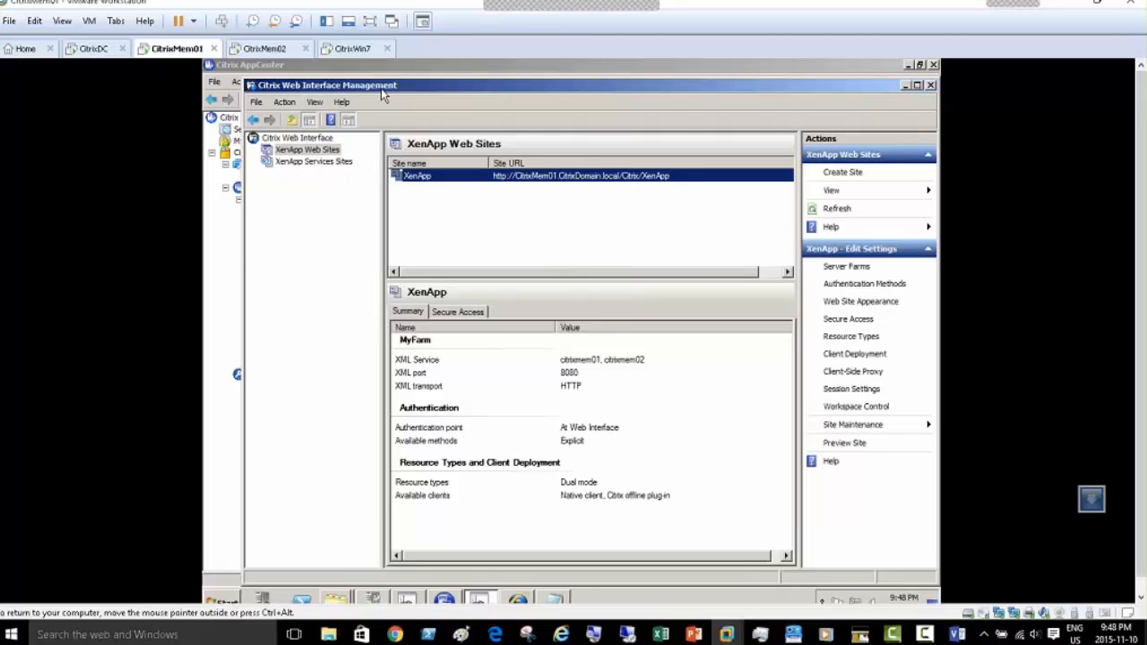
Step: Return to AppCenter to view Worker Groups and compare the servers' election preferences in the Toronto Servers and Default Zone zones
left_click(227, 247)
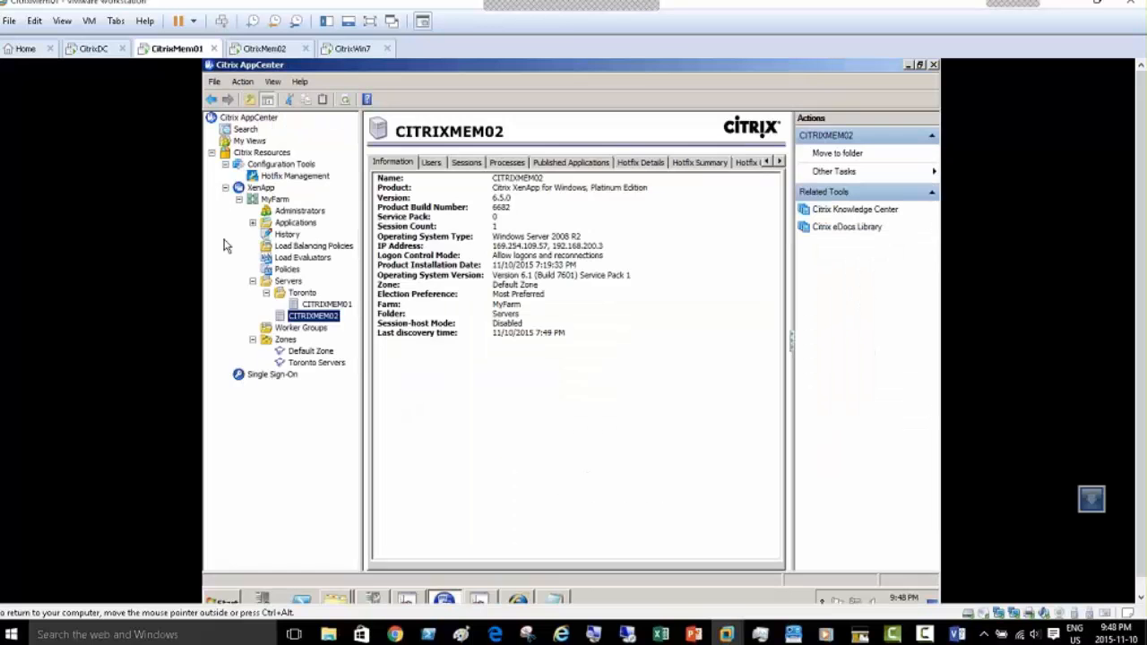
left_click(304, 329)
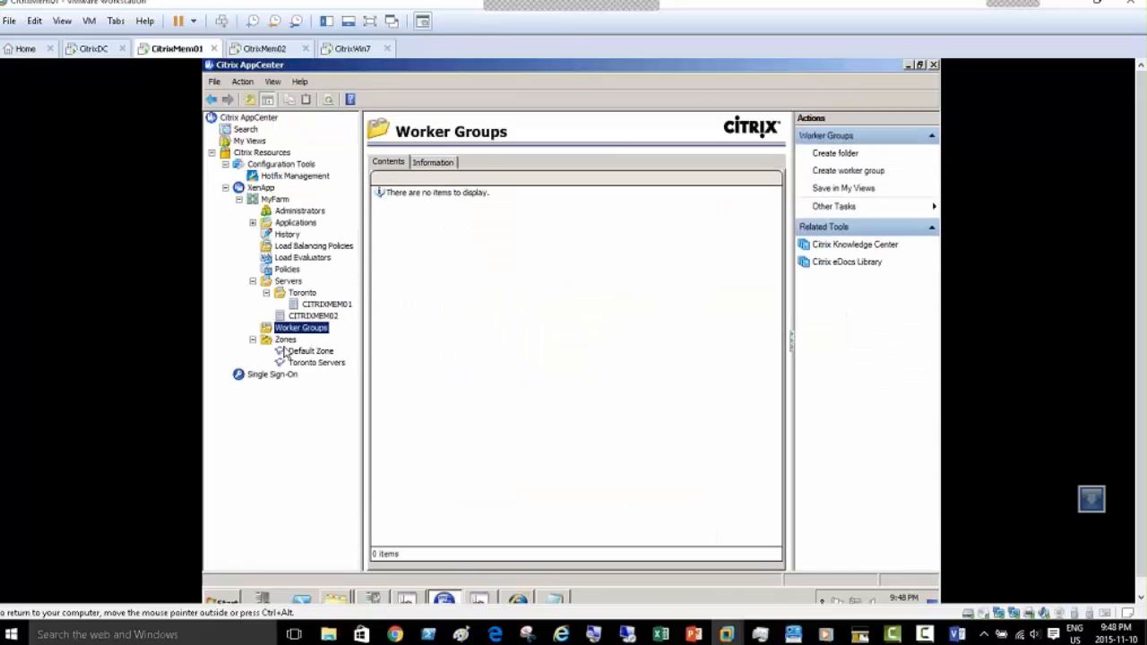
left_click(287, 340)
left_click(311, 363)
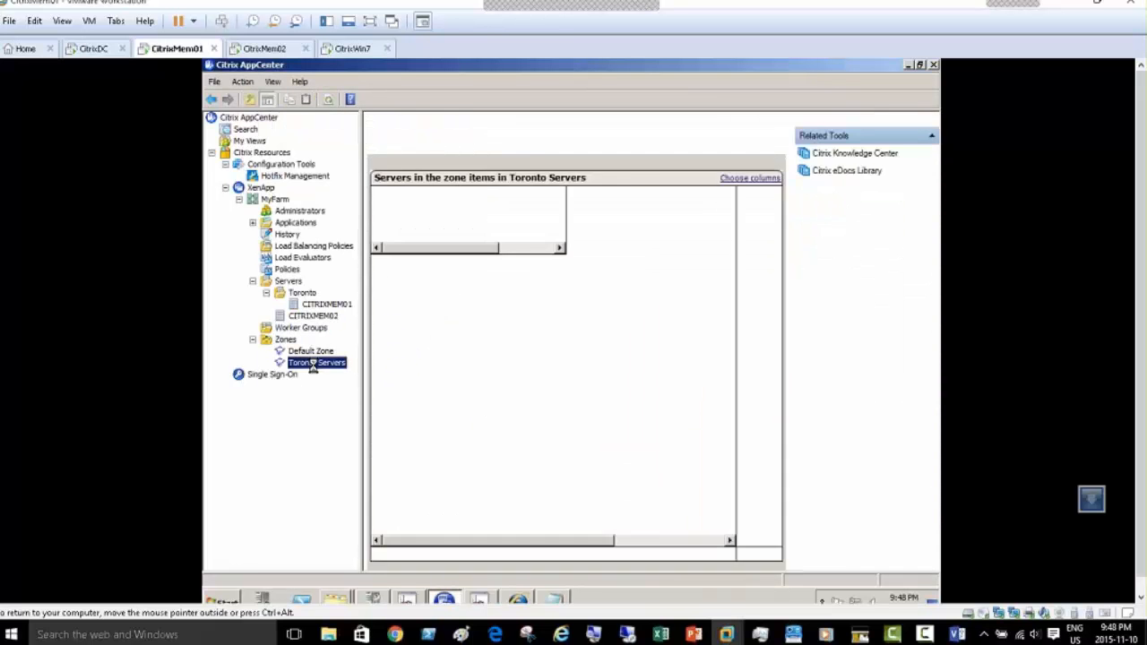
left_click(307, 351)
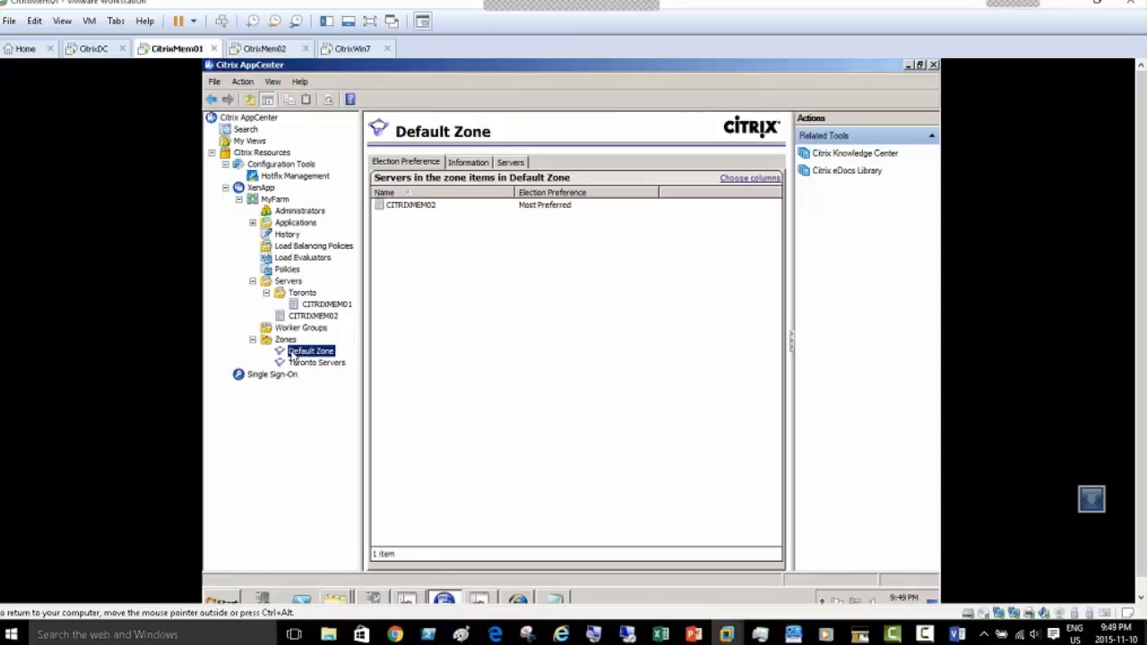
left_click(312, 364)
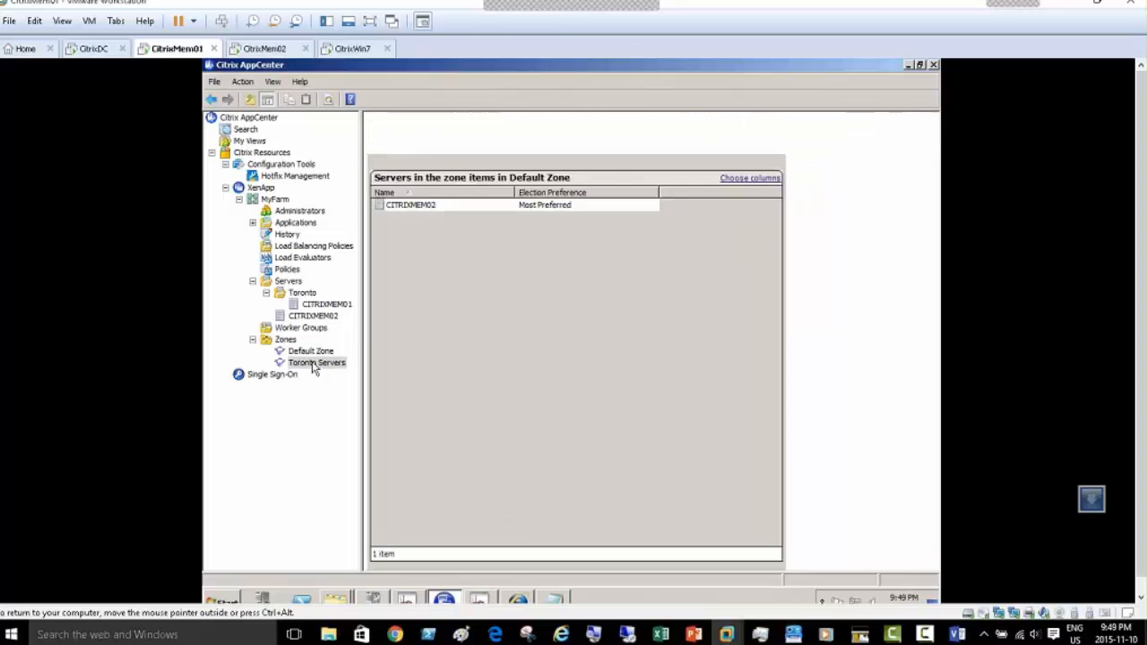
left_click(311, 354)
left_click(311, 362)
left_click(311, 352)
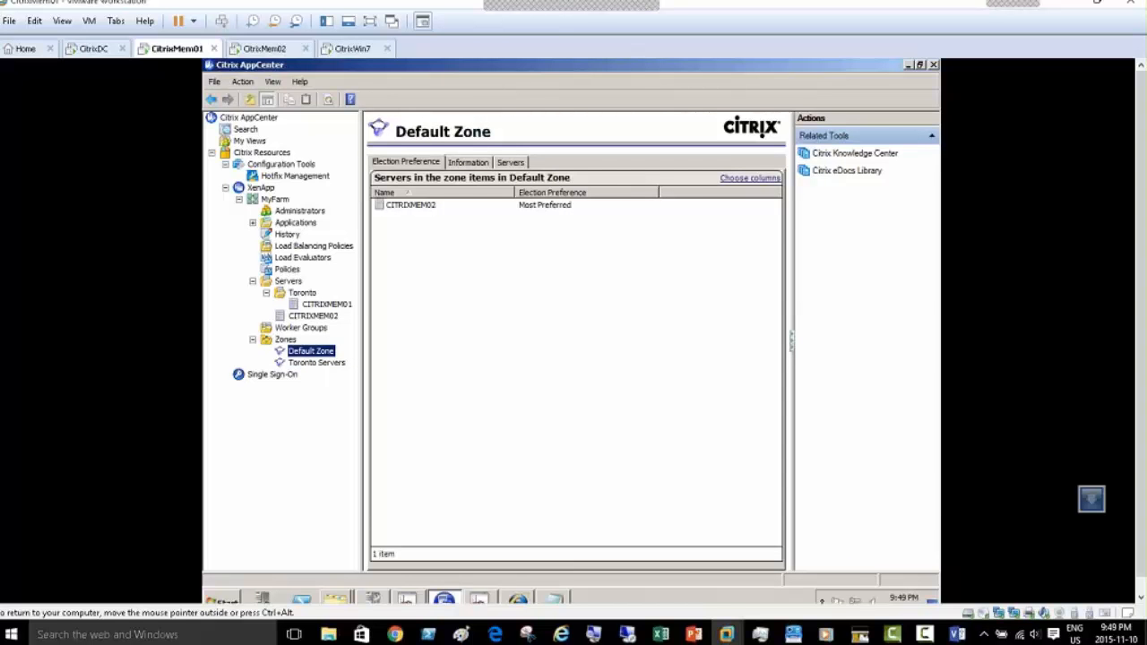
left_click(425, 206)
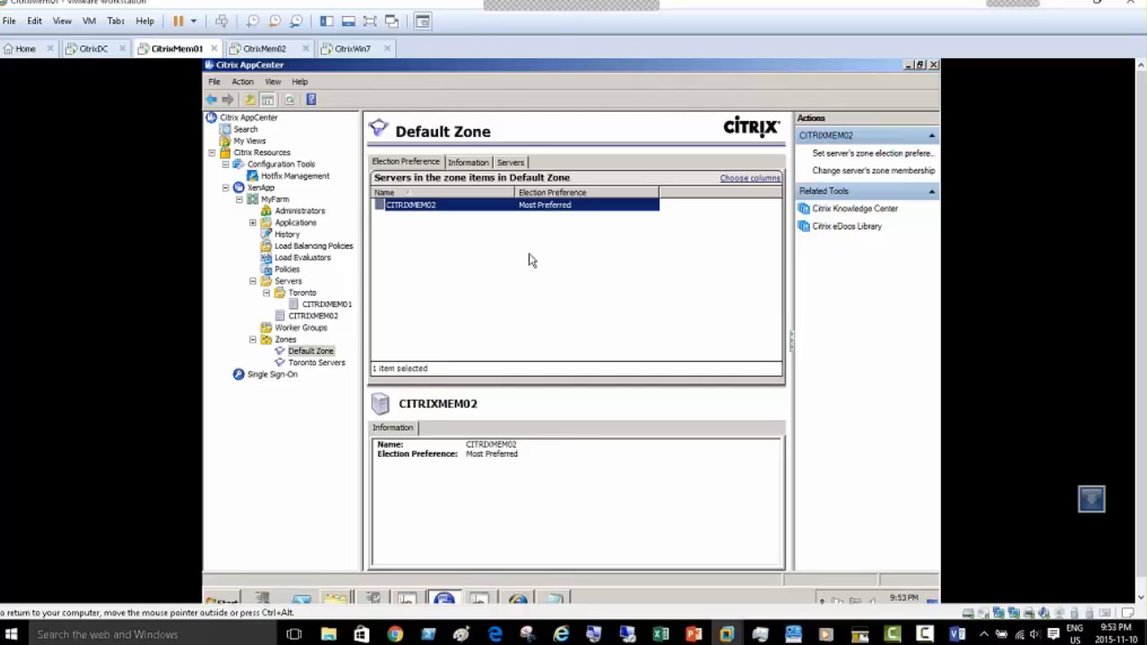
left_click(475, 260)
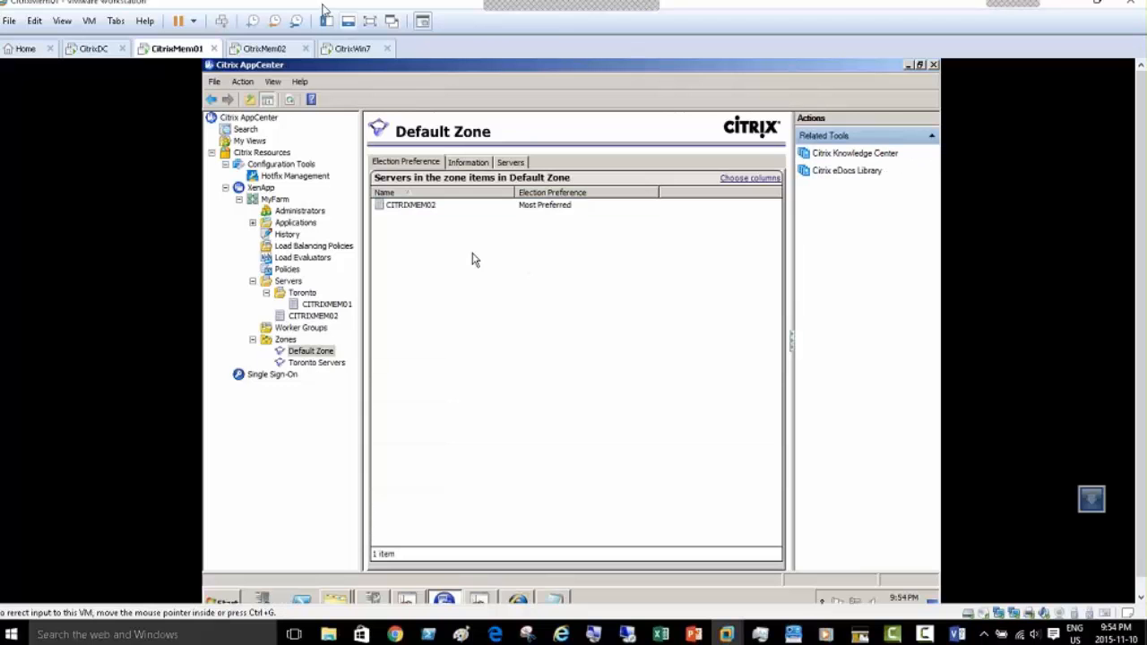